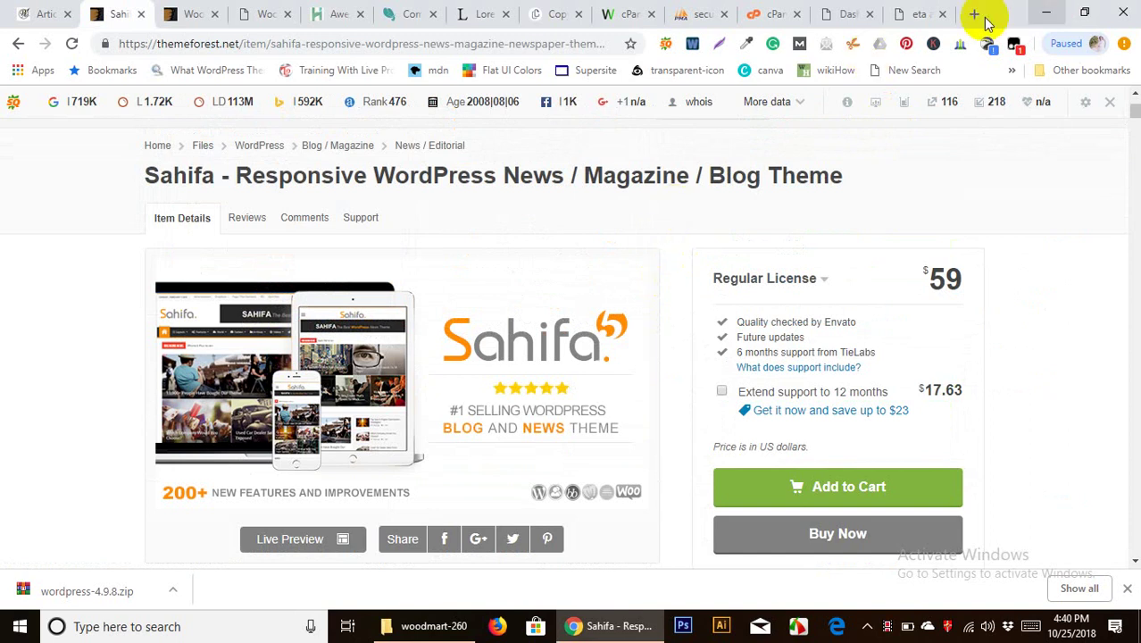
# Open the page for adding new themes in the WordPress admin of mybangladesh.net
pyautogui.click(839, 13)
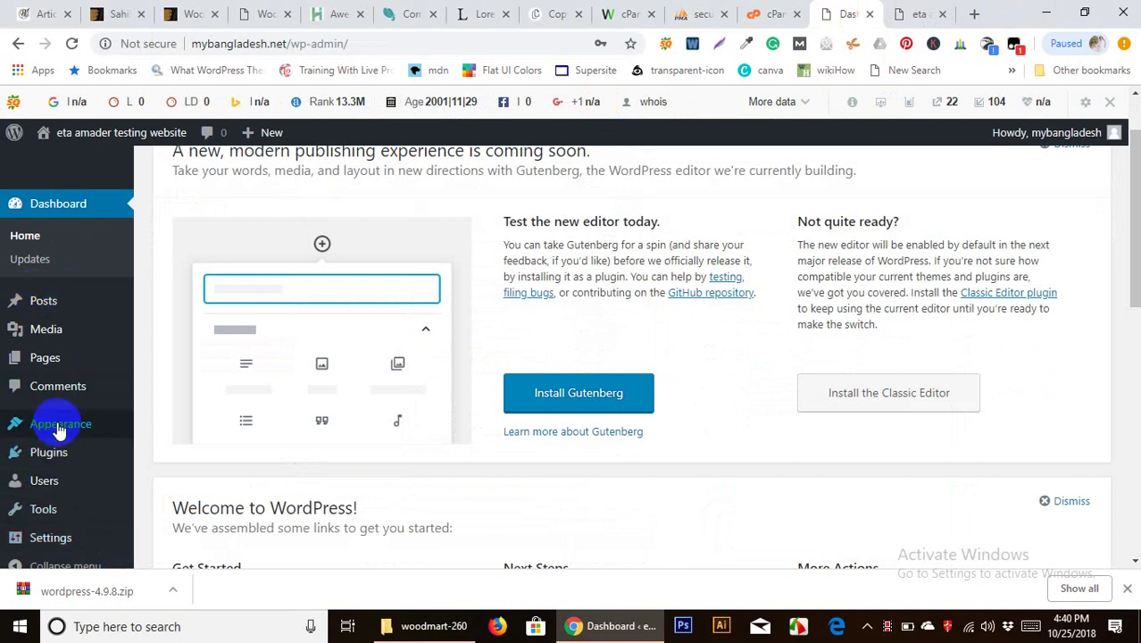
pyautogui.moveTo(58, 429)
pyautogui.click(167, 407)
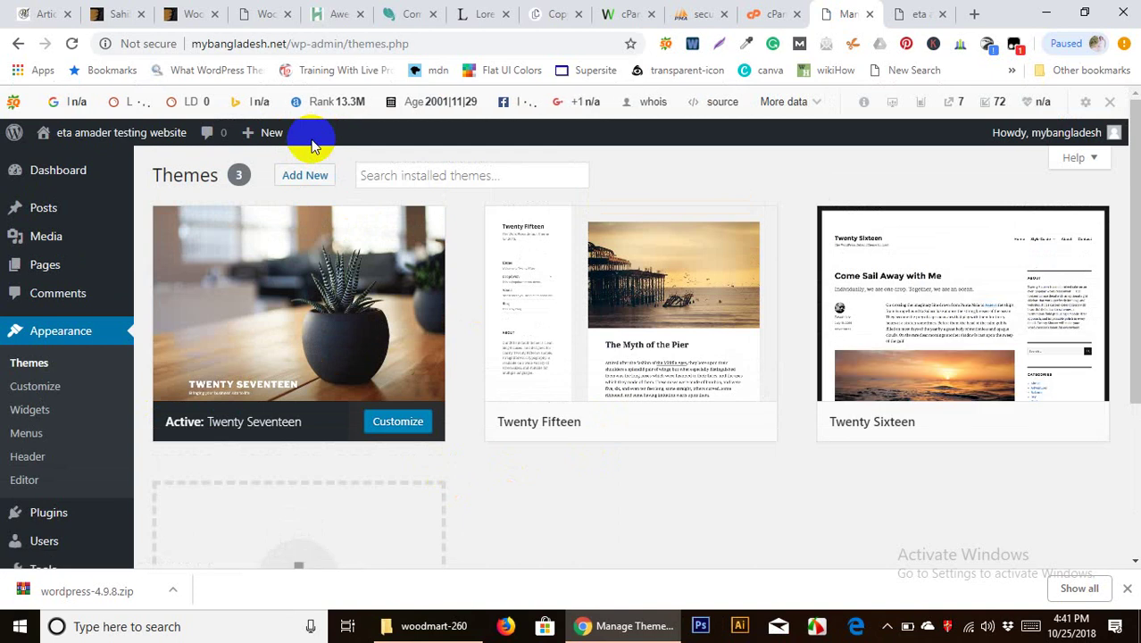
pyautogui.click(299, 181)
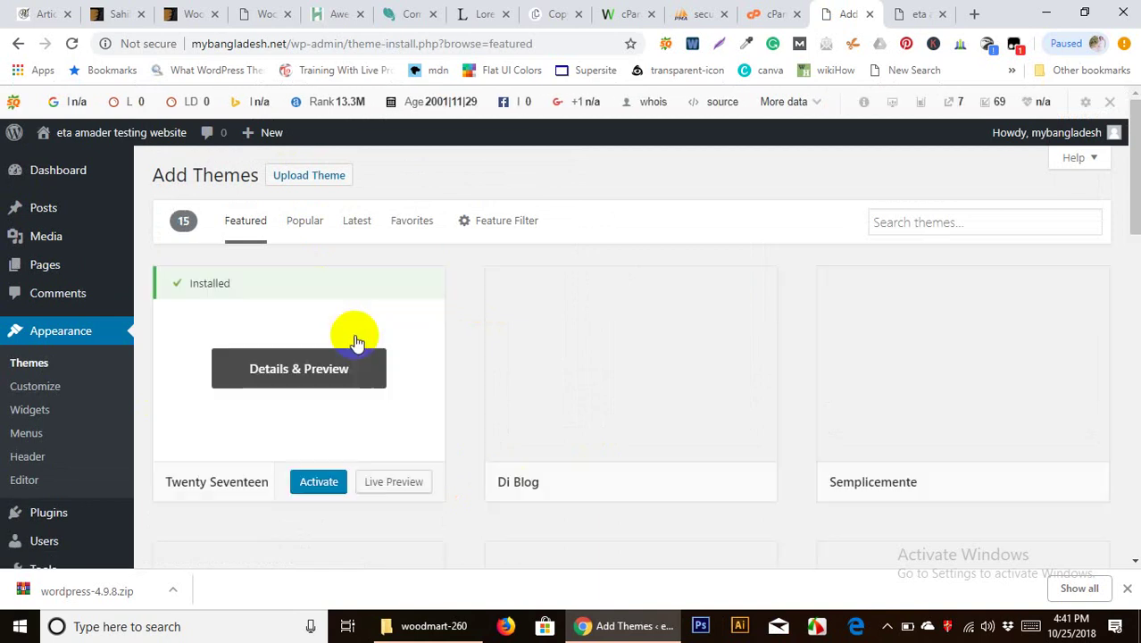
# Open the form for uploading a theme in .zip format
pyautogui.scroll(-3, 733, 281)
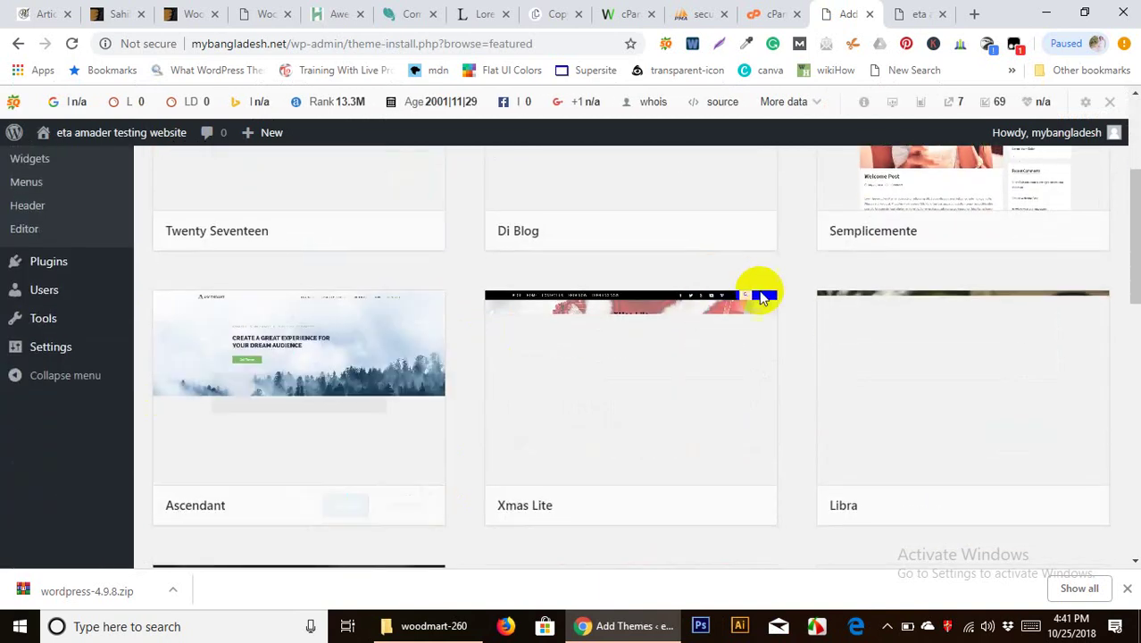
pyautogui.scroll(-3, 759, 326)
pyautogui.scroll(6, 365, 393)
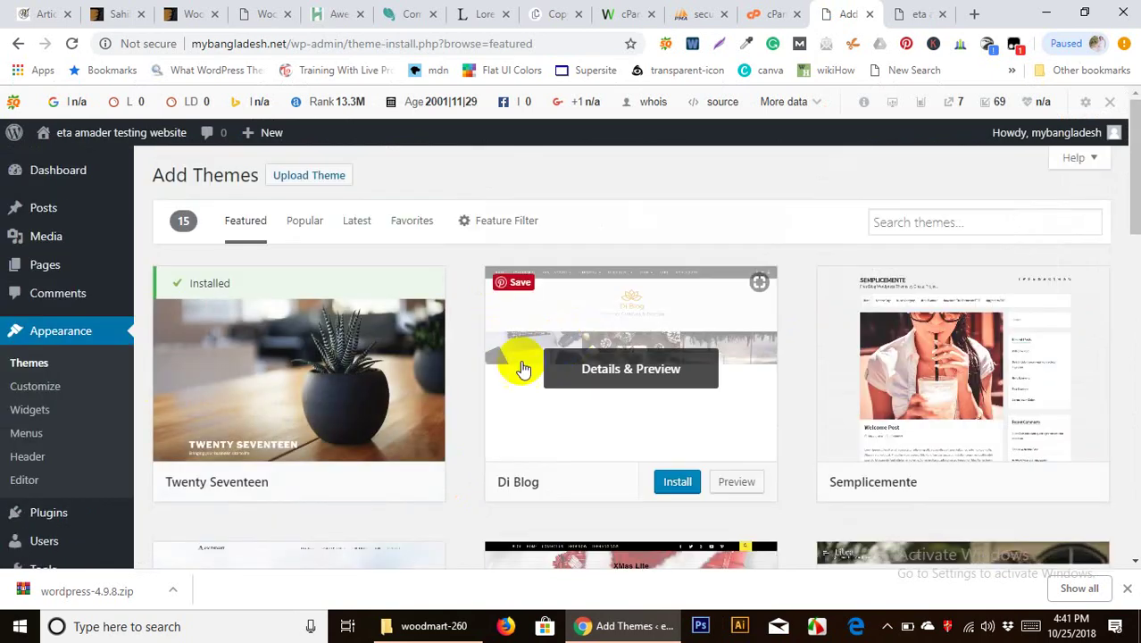
pyautogui.scroll(-1, 683, 386)
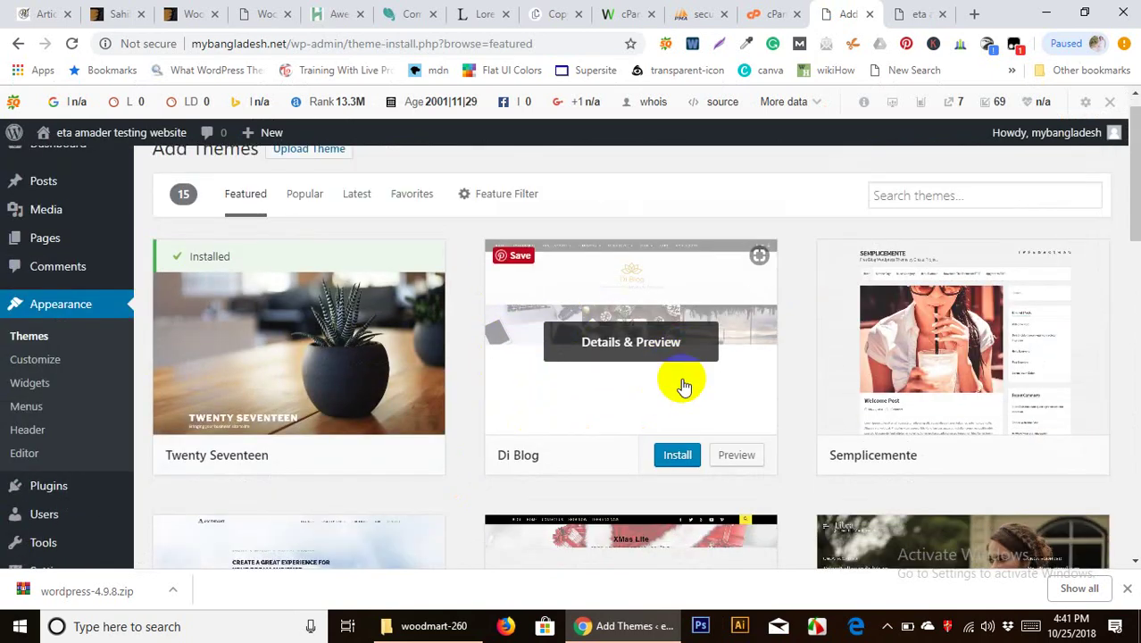
pyautogui.scroll(-2, 683, 386)
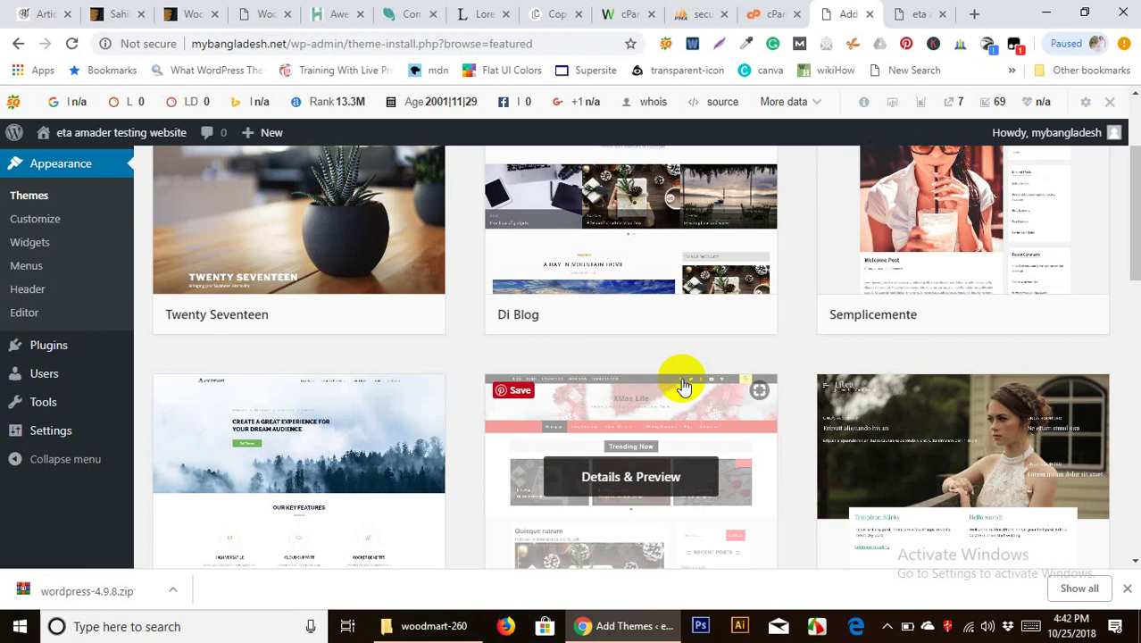
pyautogui.scroll(2, 492, 436)
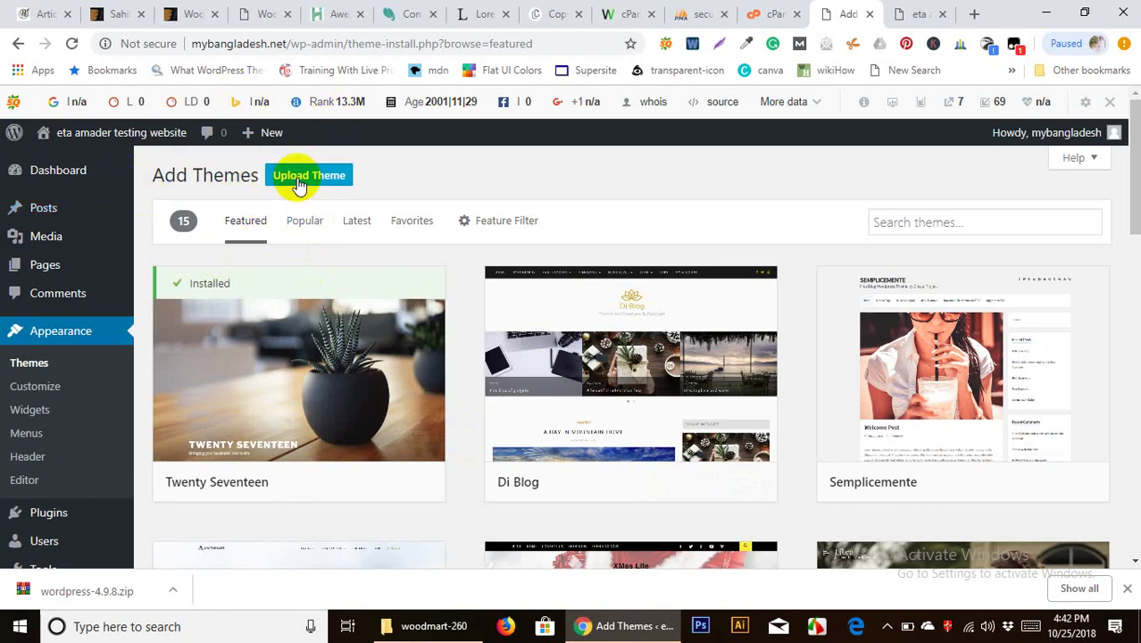
pyautogui.click(300, 183)
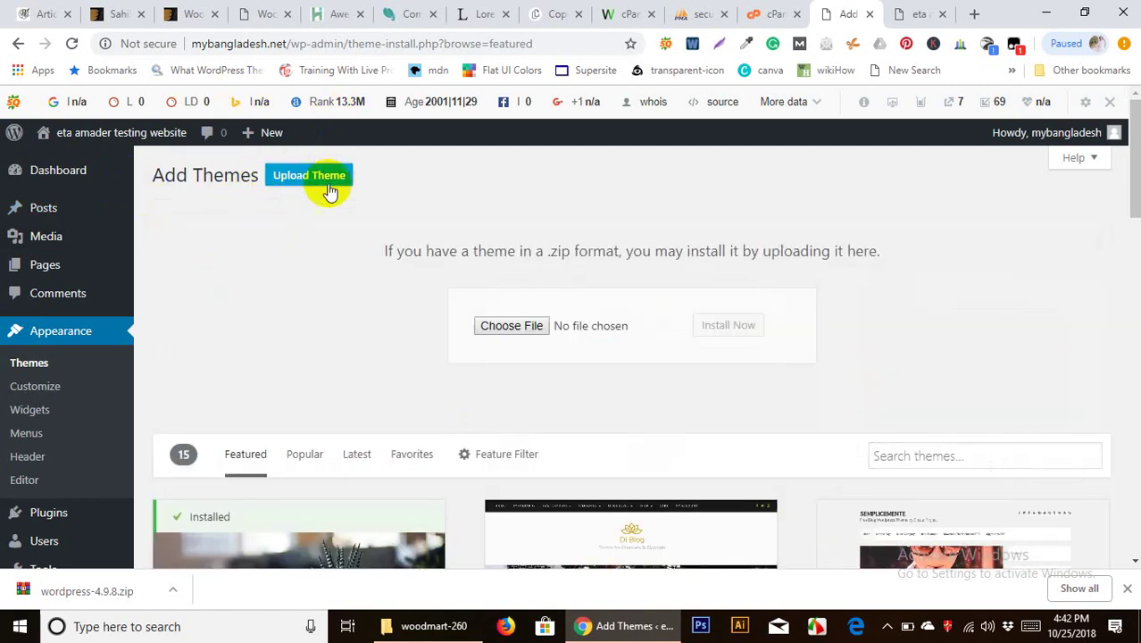
# Start choosing the theme file and browse to the sahifa-569 folder inside WordPress-Themes on Local Disk (E:)
pyautogui.click(521, 327)
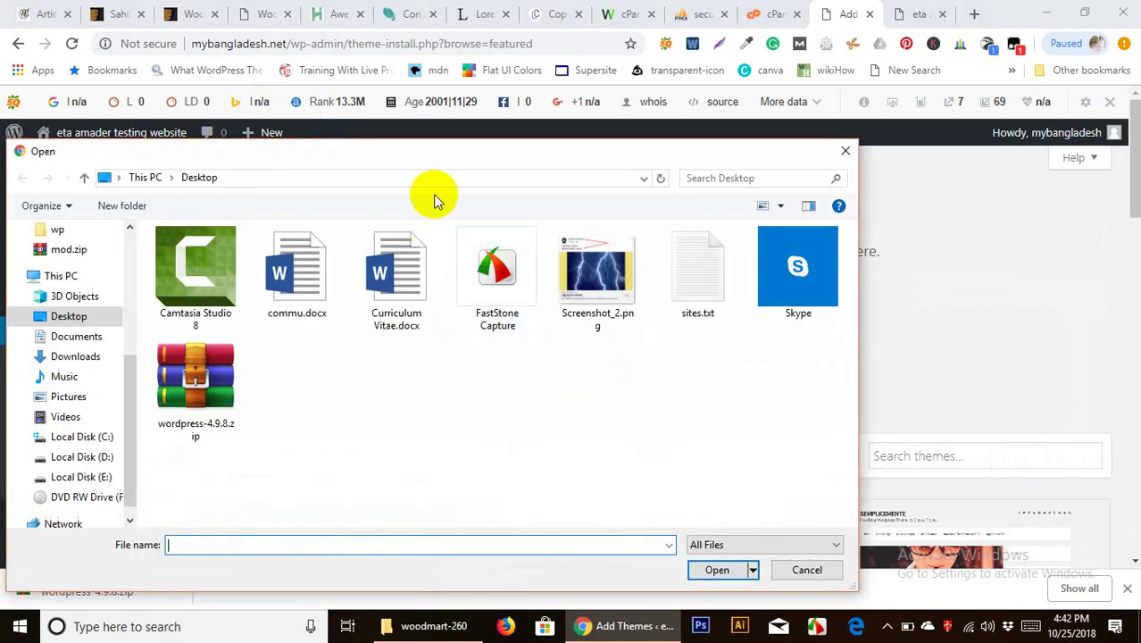
pyautogui.moveTo(409, 159); pyautogui.dragTo(418, 54)
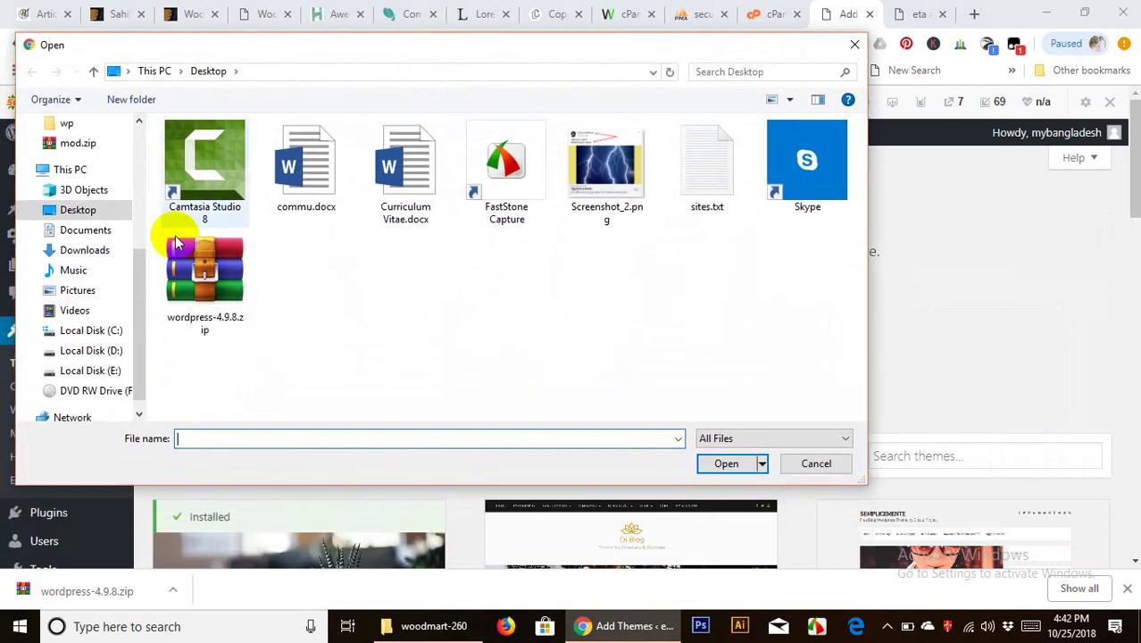
pyautogui.click(94, 370)
pyautogui.scroll(-4, 466, 340)
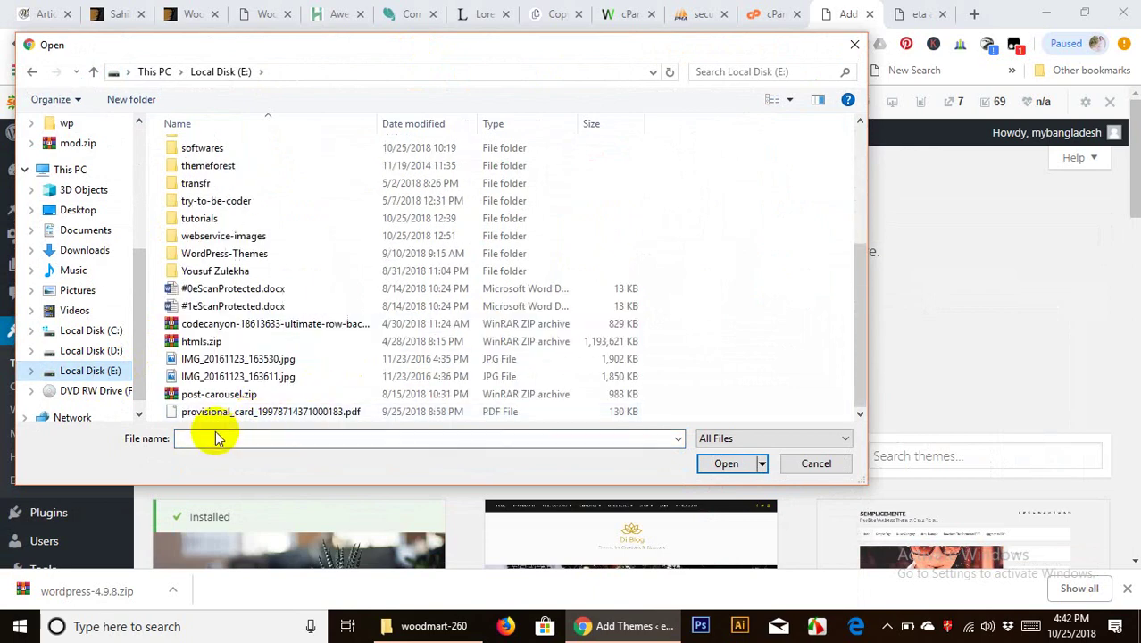
pyautogui.click(241, 256)
pyautogui.doubleClick(241, 256)
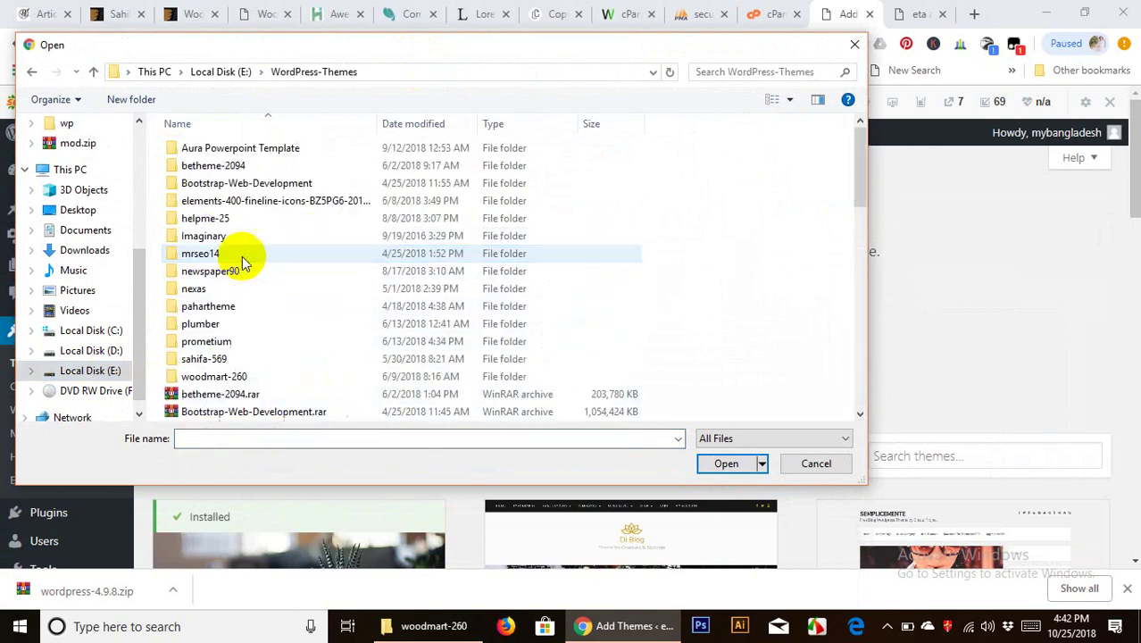
pyautogui.scroll(-3, 303, 281)
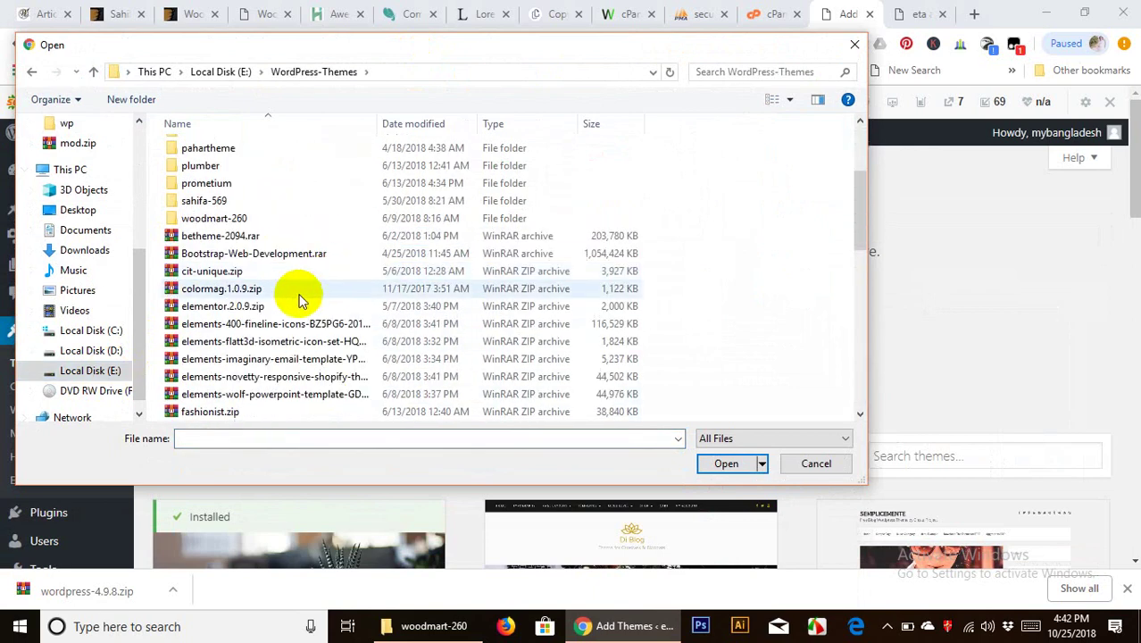
pyautogui.doubleClick(198, 204)
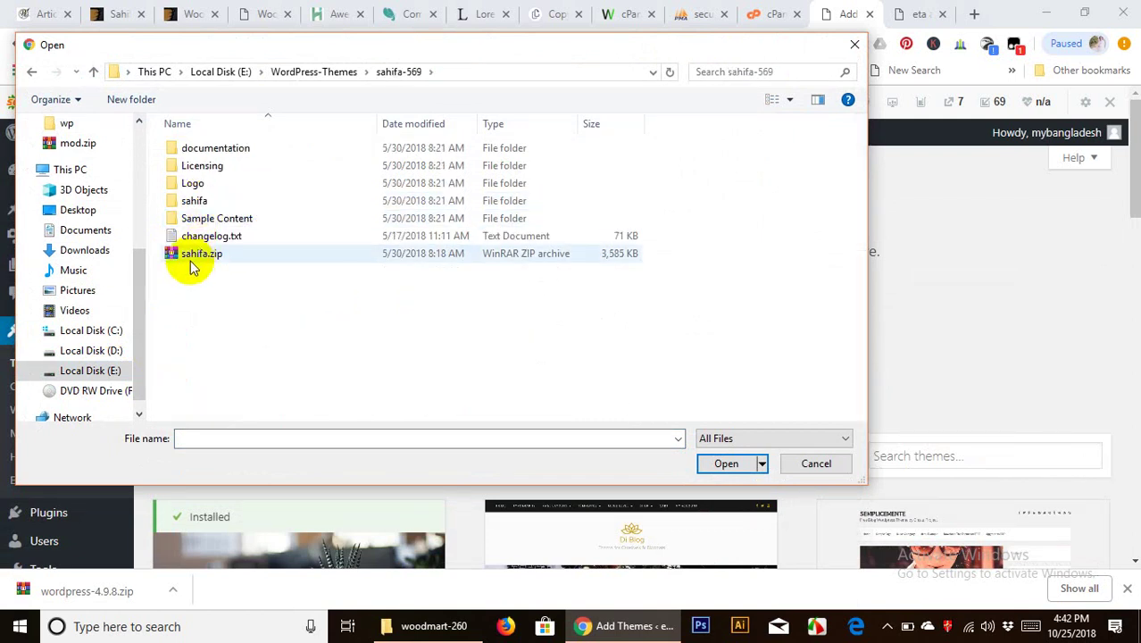
# Choose sahifa.zip as the theme file and install it
pyautogui.click(190, 256)
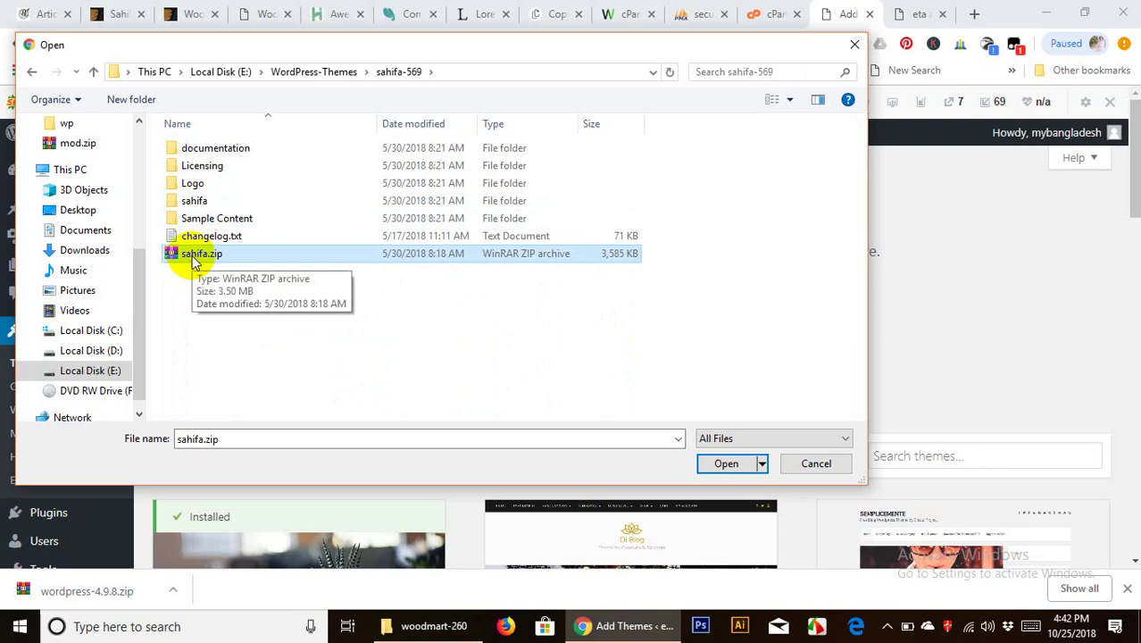
pyautogui.click(192, 256)
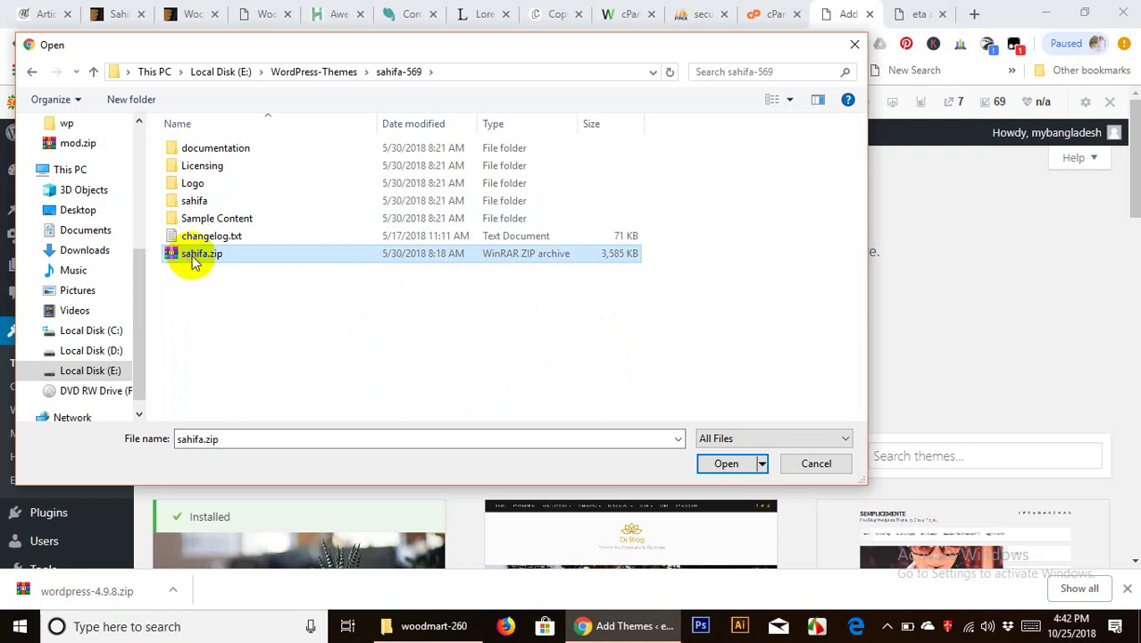
pyautogui.press('Escape')
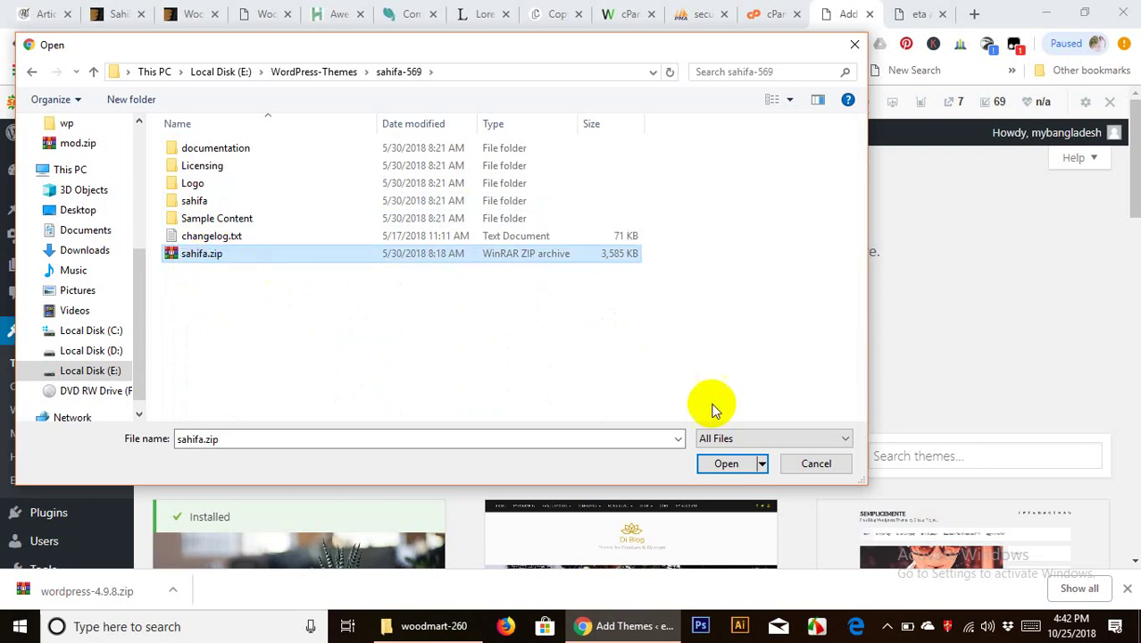
pyautogui.click(725, 464)
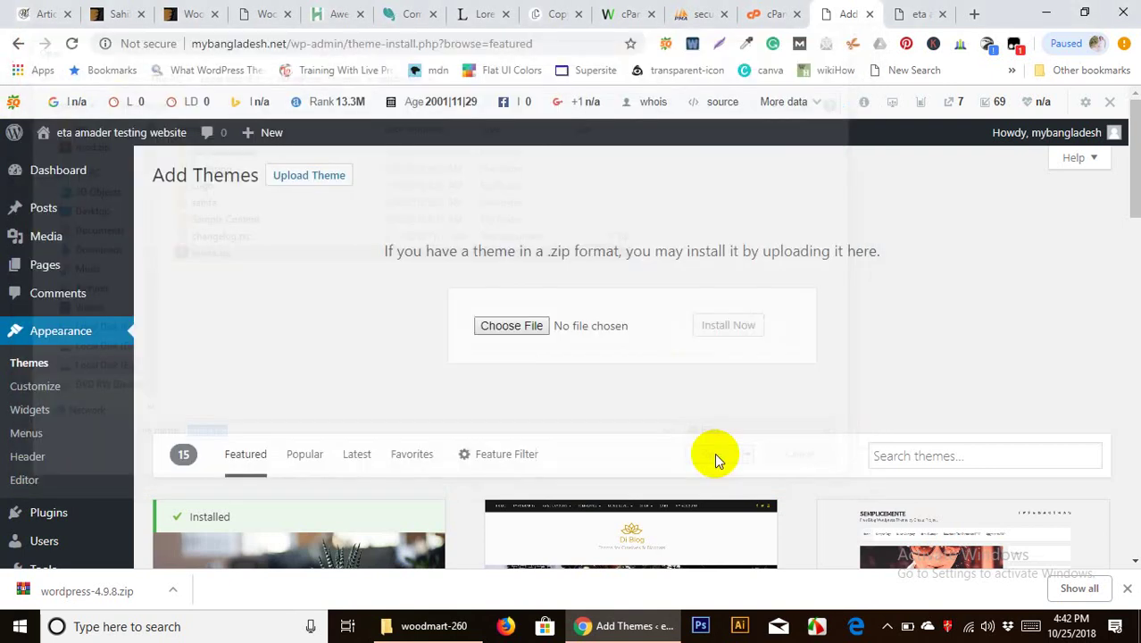
pyautogui.click(732, 332)
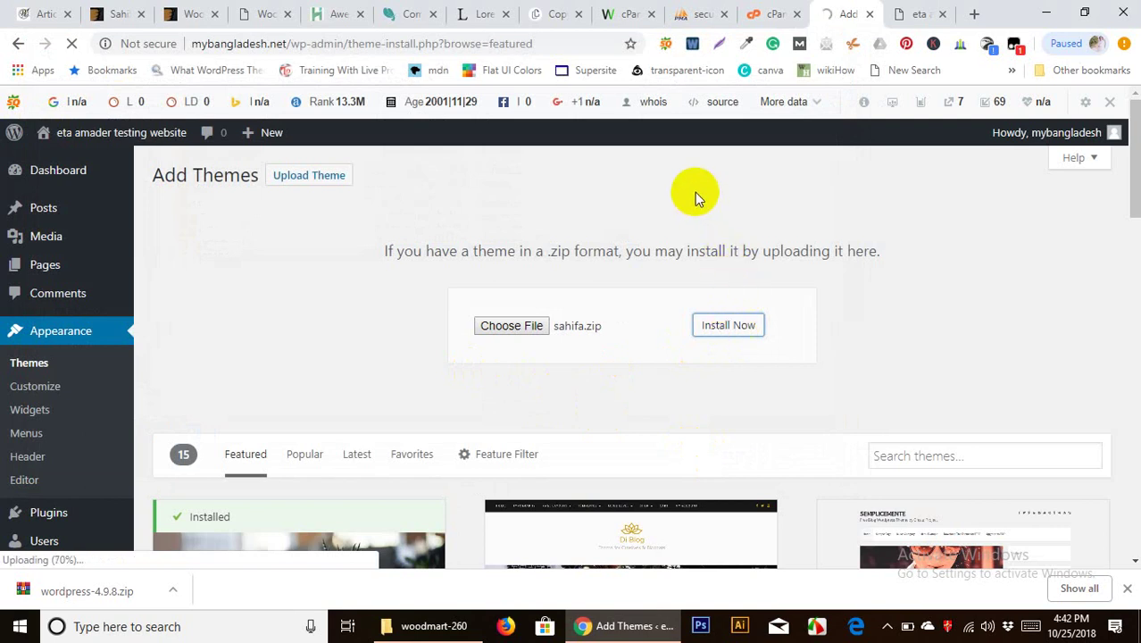
# Check the installation progress and open the public_html/wp-content/themes folder in the cPanel File Manager
pyautogui.click(765, 13)
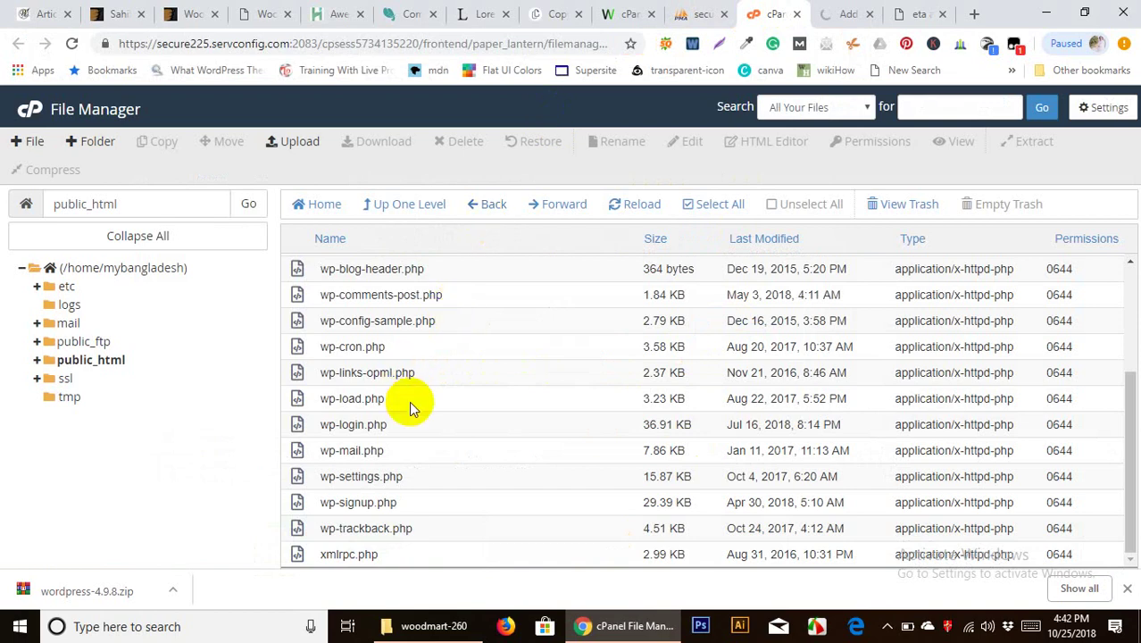
pyautogui.scroll(2, 409, 404)
pyautogui.click(848, 13)
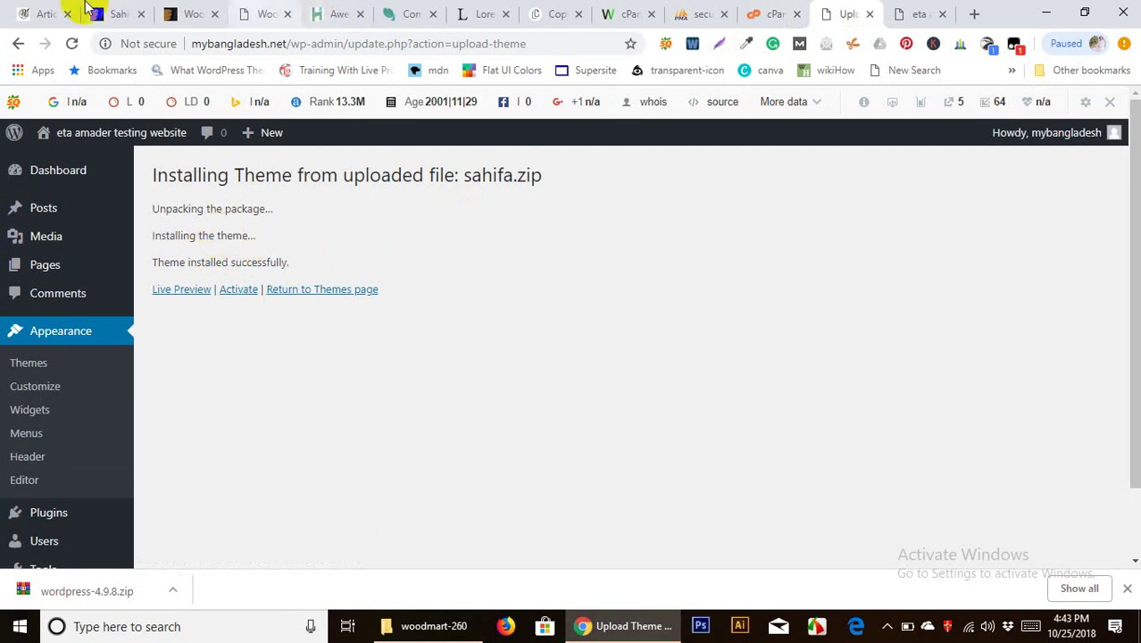
pyautogui.click(766, 11)
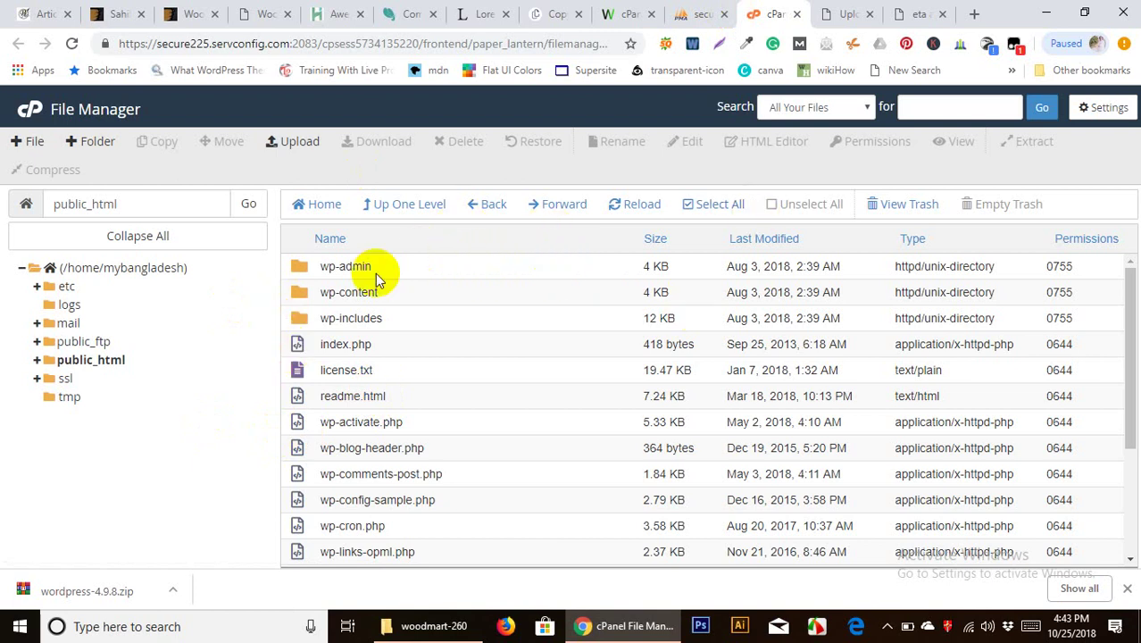
pyautogui.doubleClick(306, 297)
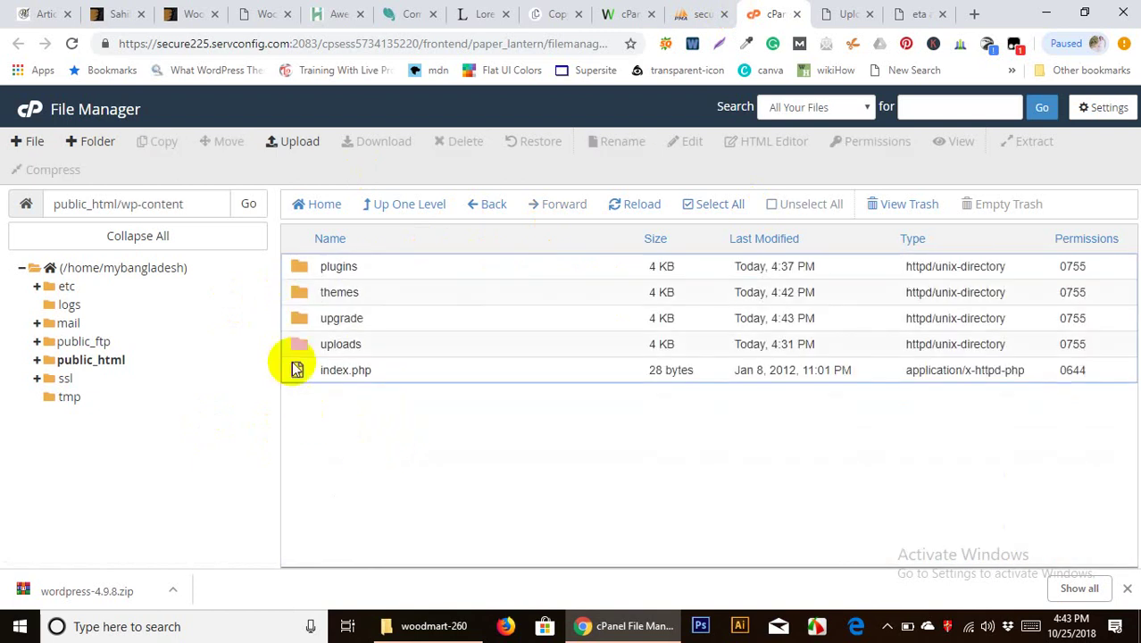
pyautogui.doubleClick(300, 294)
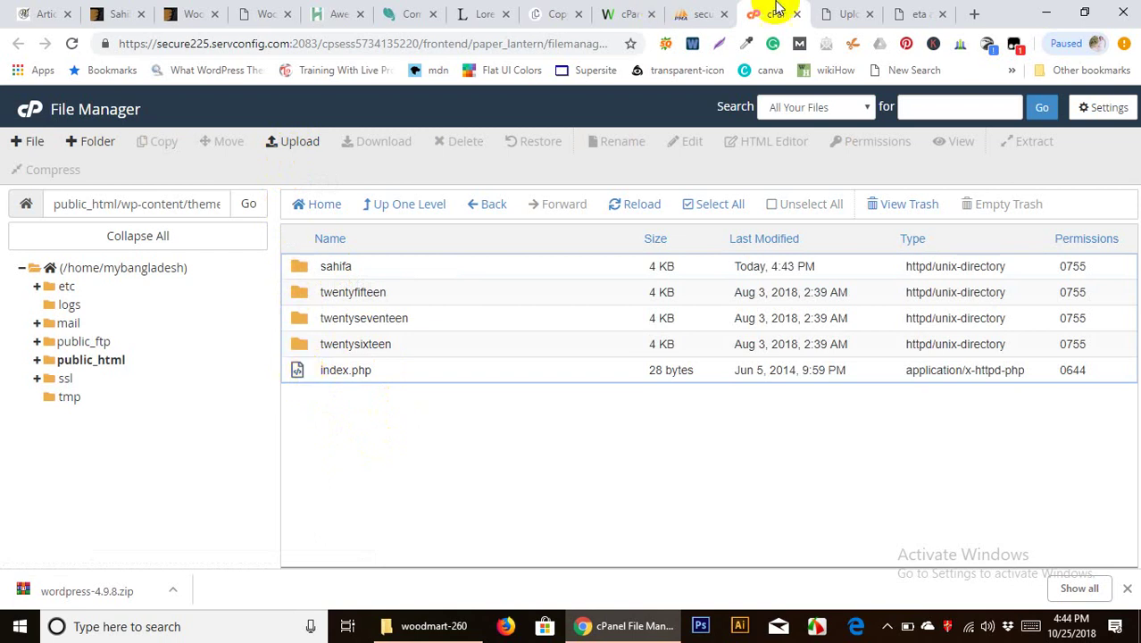
# Activate the newly installed Sahifa theme in WordPress and check the list of installed themes
pyautogui.click(846, 12)
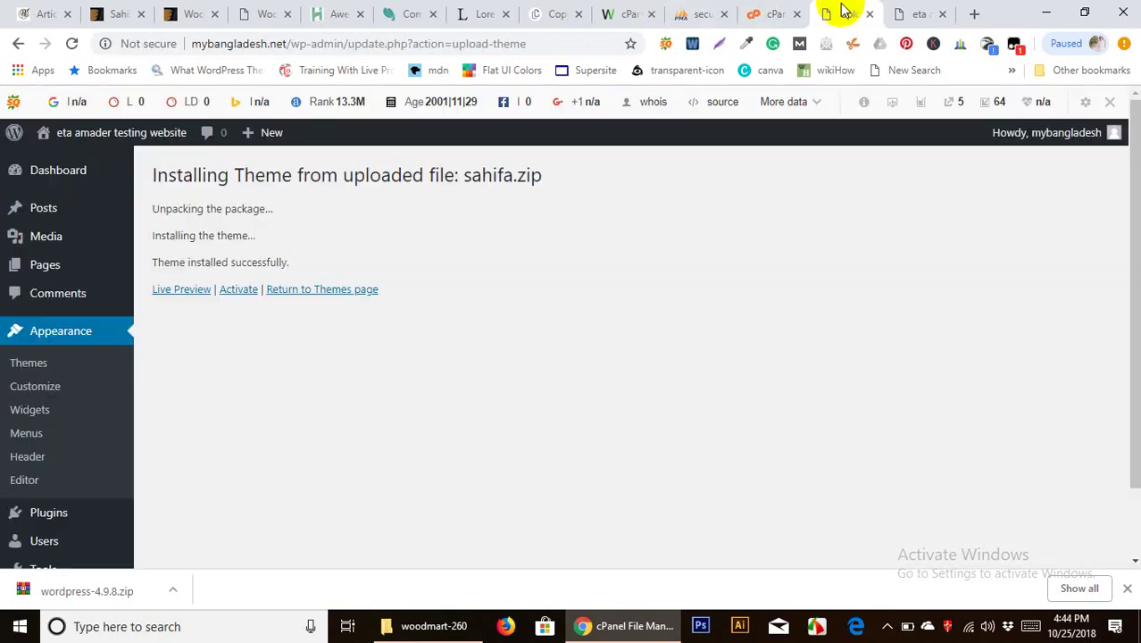
pyautogui.click(239, 290)
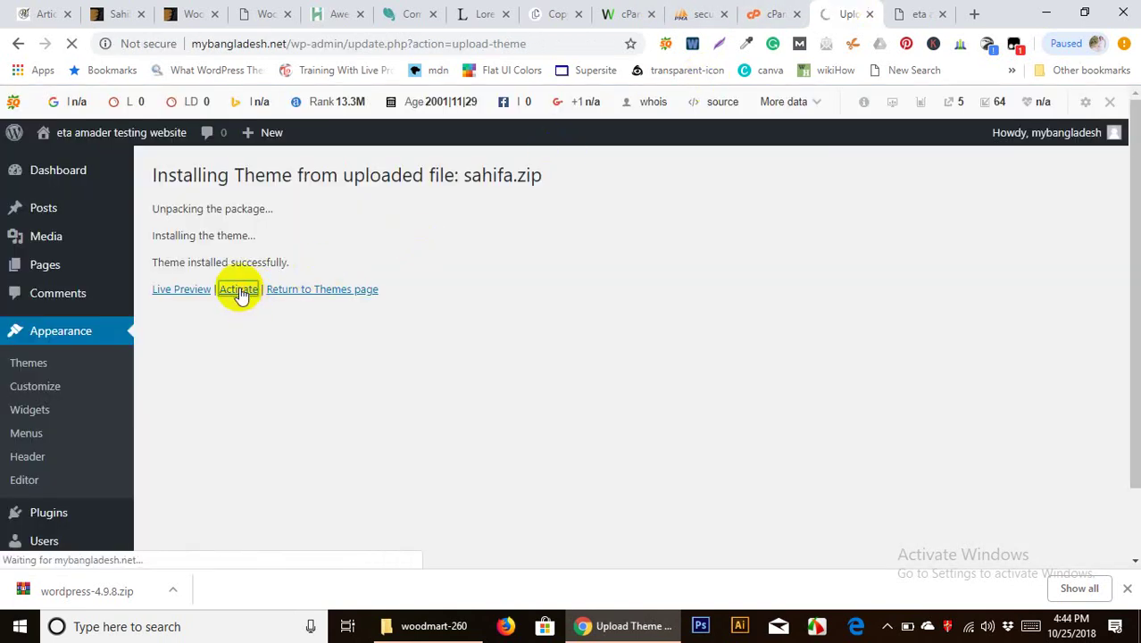
pyautogui.click(909, 14)
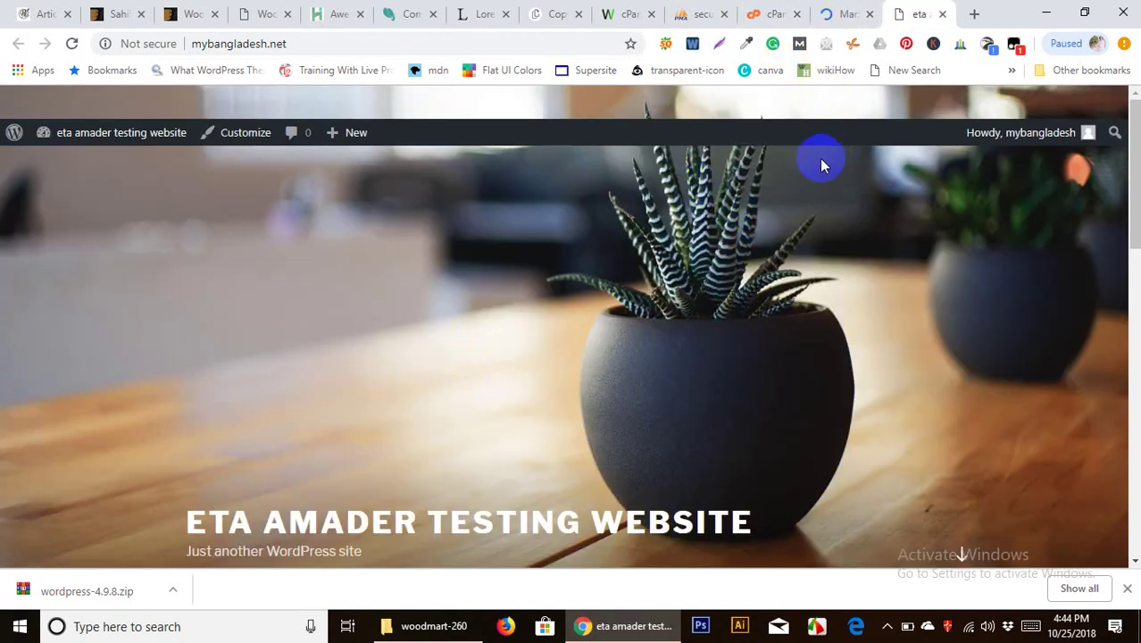
pyautogui.click(840, 7)
pyautogui.scroll(-2, 375, 375)
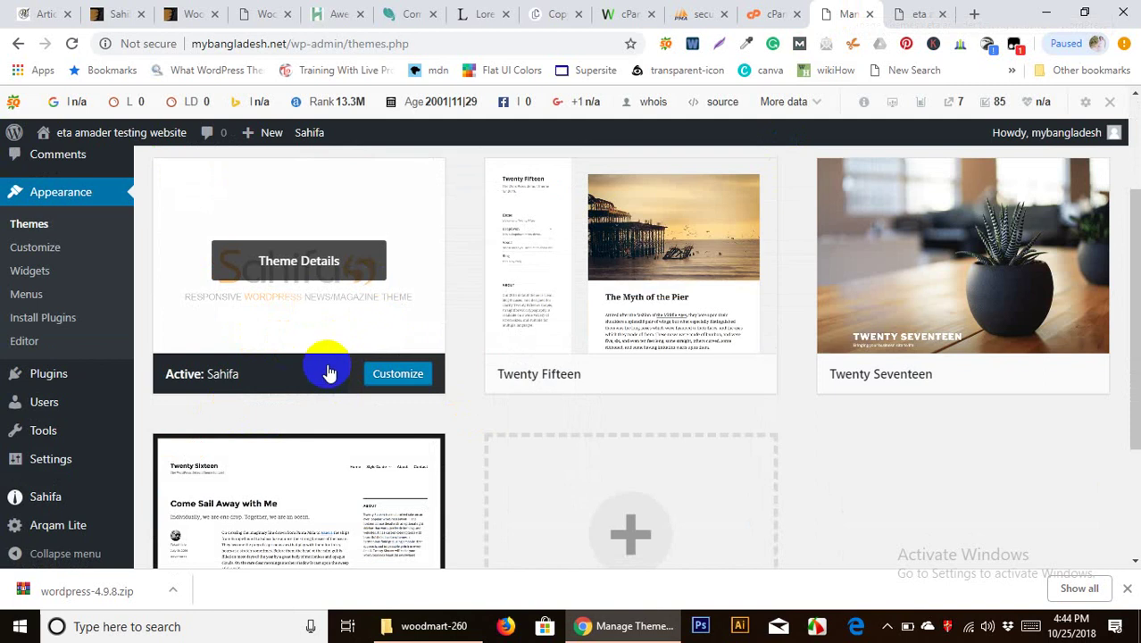
# Reload the site's front page, examine its layout from header to sidebar widgets, and return to the Themes page
pyautogui.click(911, 13)
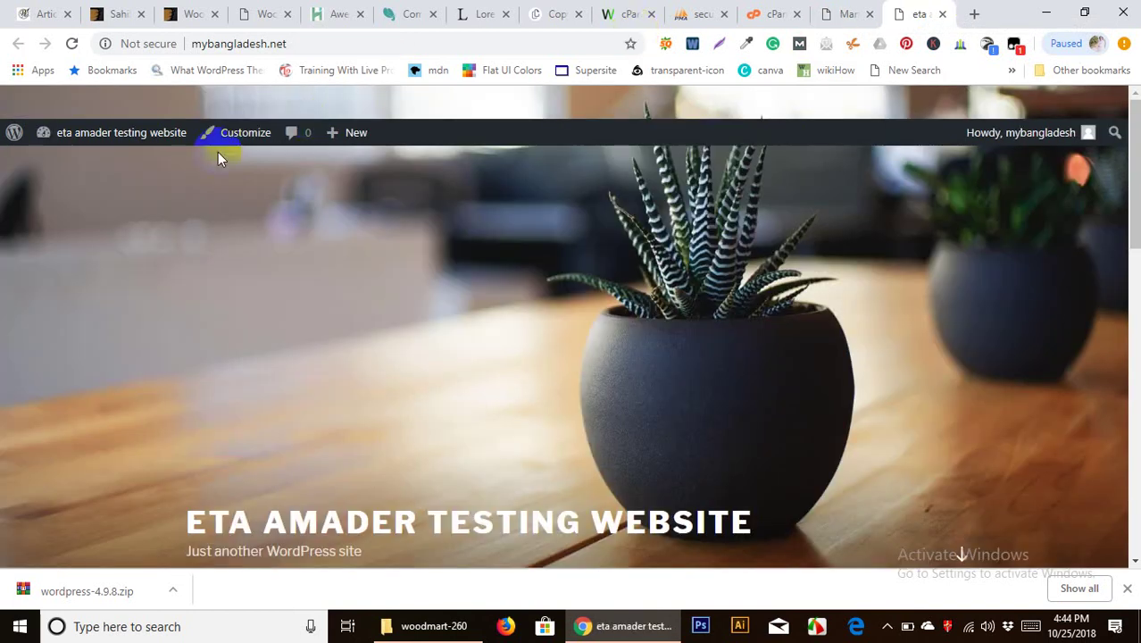
pyautogui.click(73, 45)
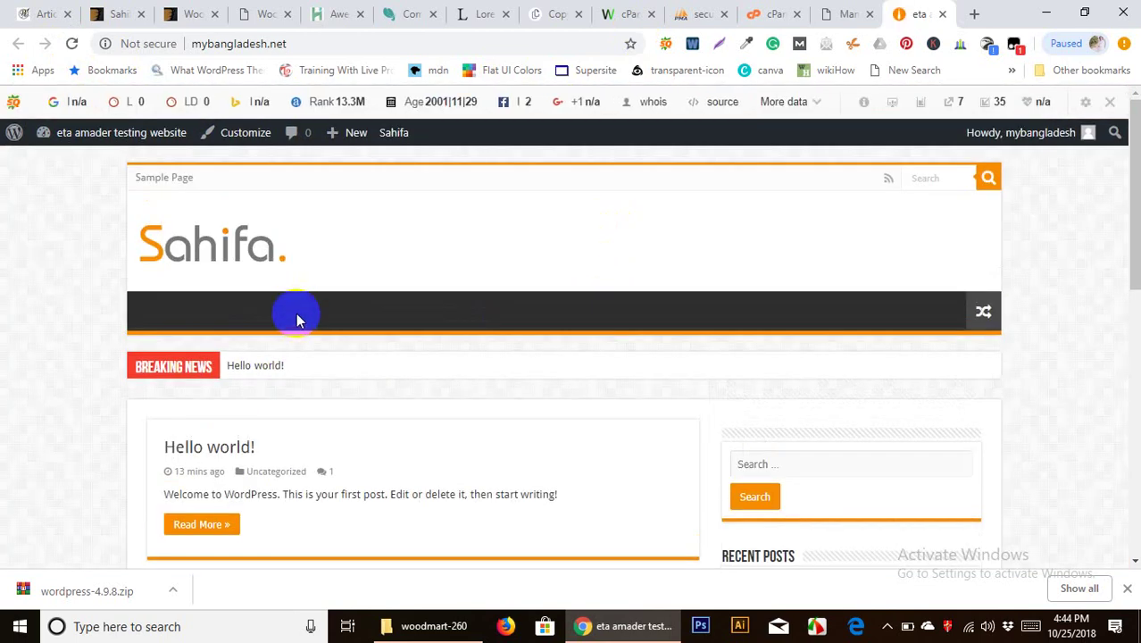
pyautogui.scroll(-6, 187, 381)
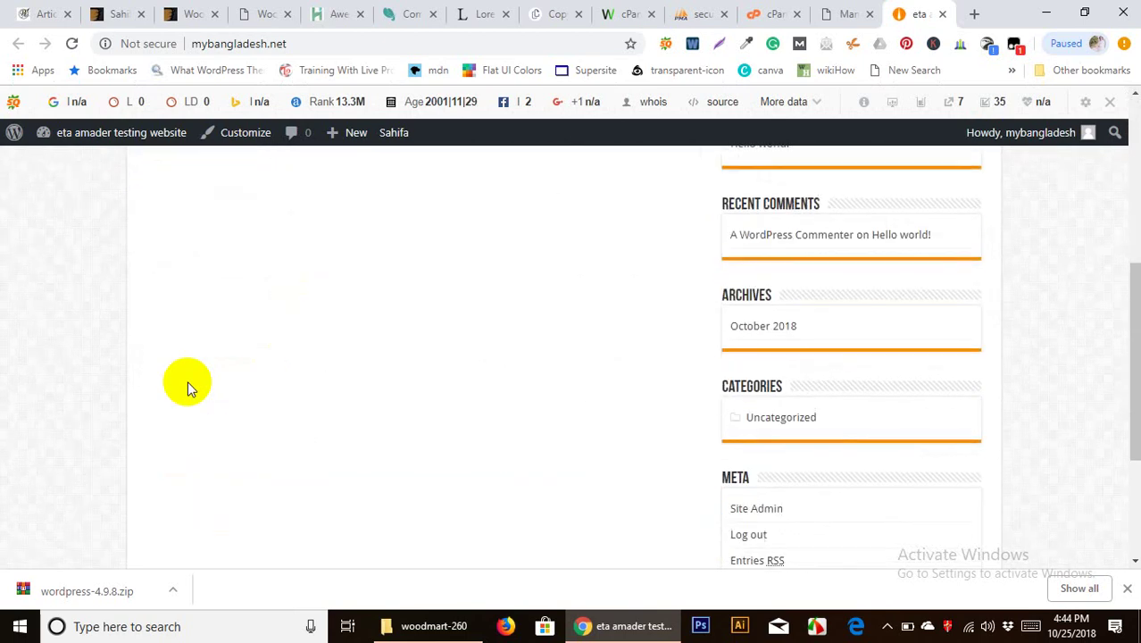
pyautogui.scroll(6, 216, 381)
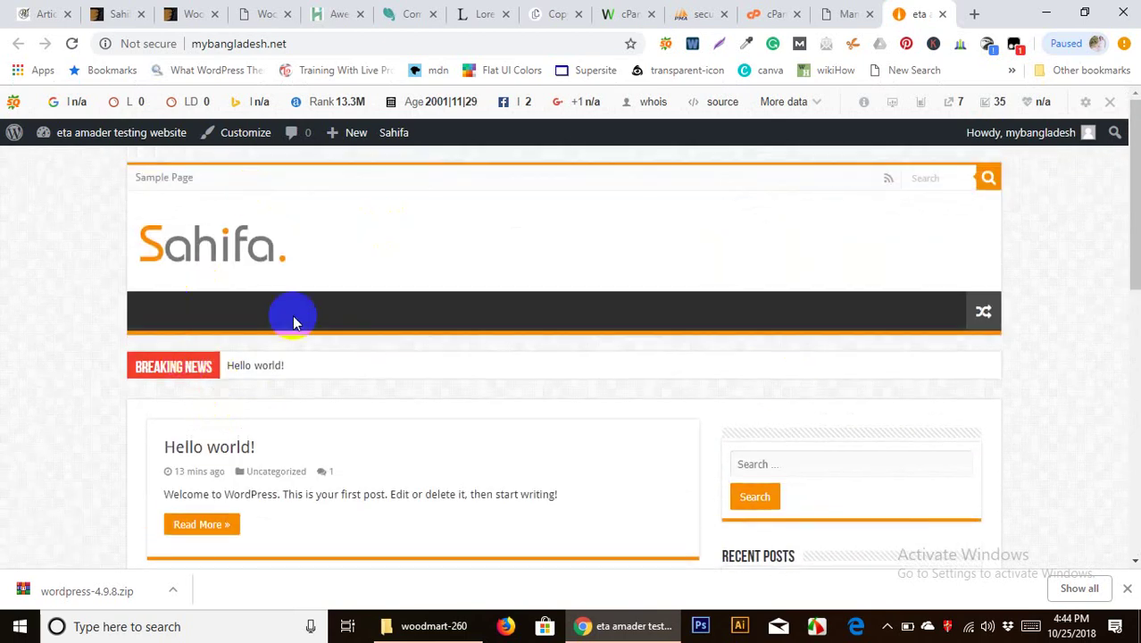
pyautogui.scroll(-3, 383, 405)
pyautogui.scroll(3, 383, 405)
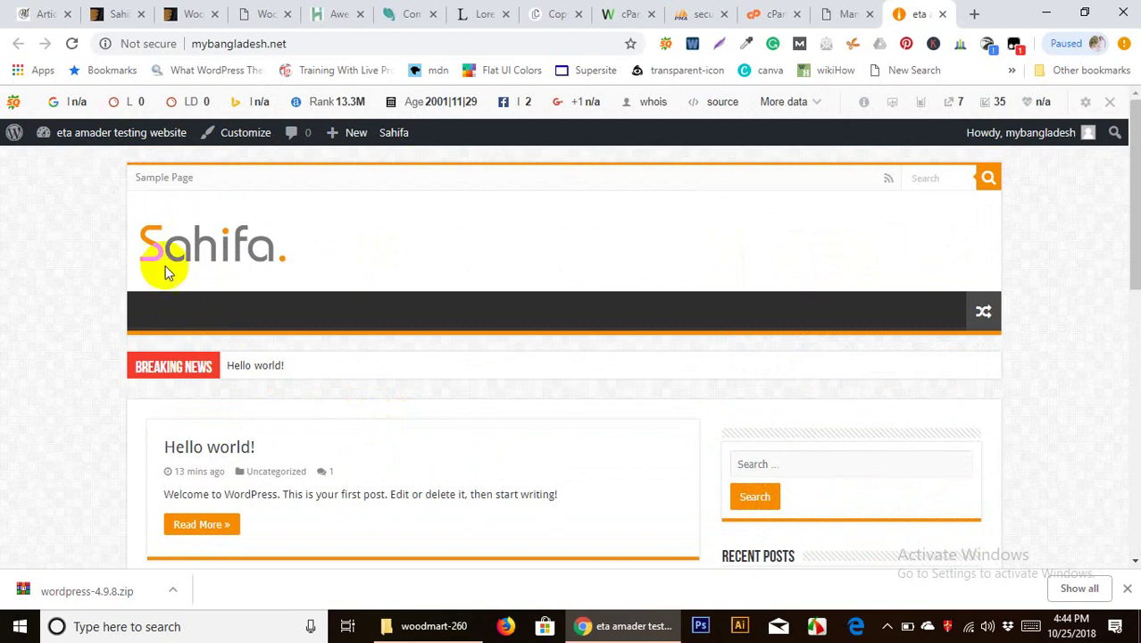
pyautogui.click(850, 12)
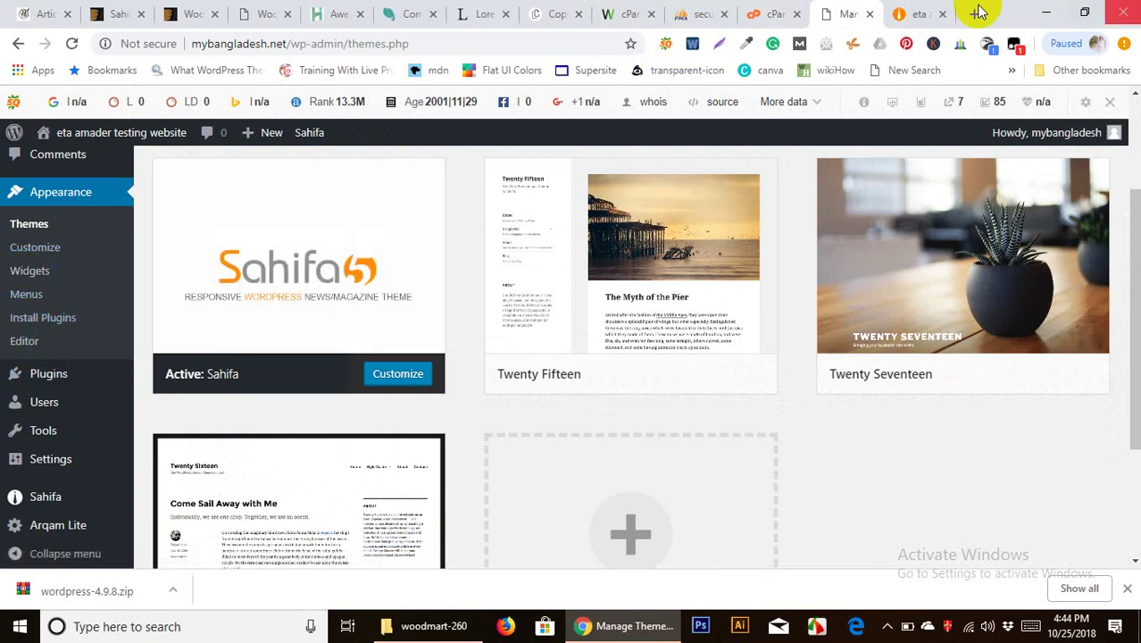
# Compare the test site's Sahifa front page, from header to sidebar widgets, with the pastearticle.com home page
pyautogui.click(916, 15)
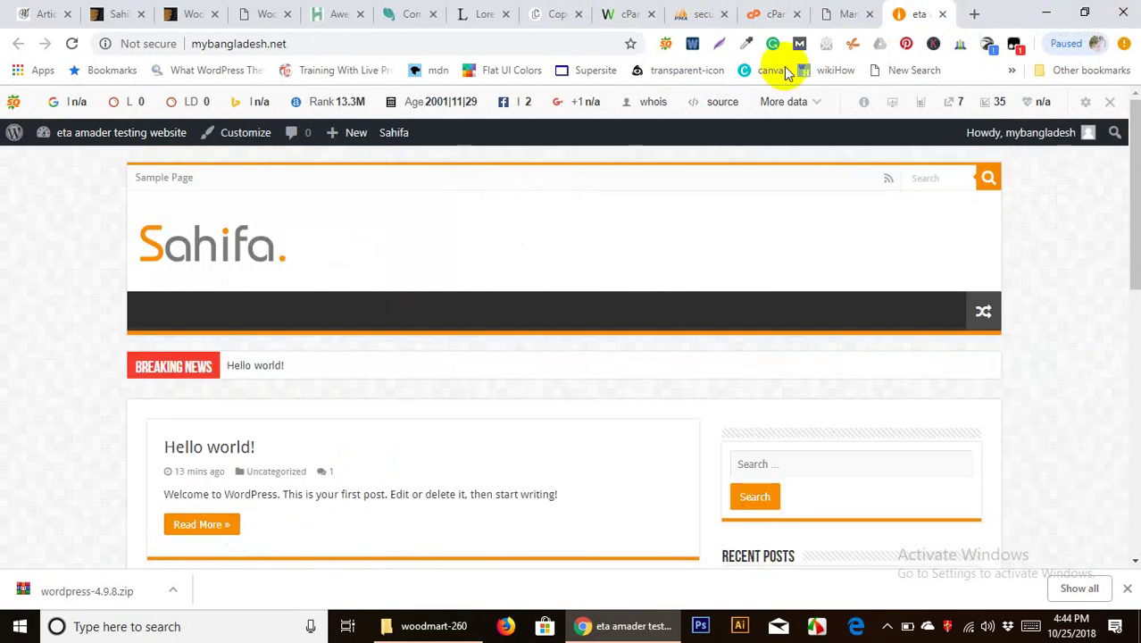
pyautogui.click(36, 14)
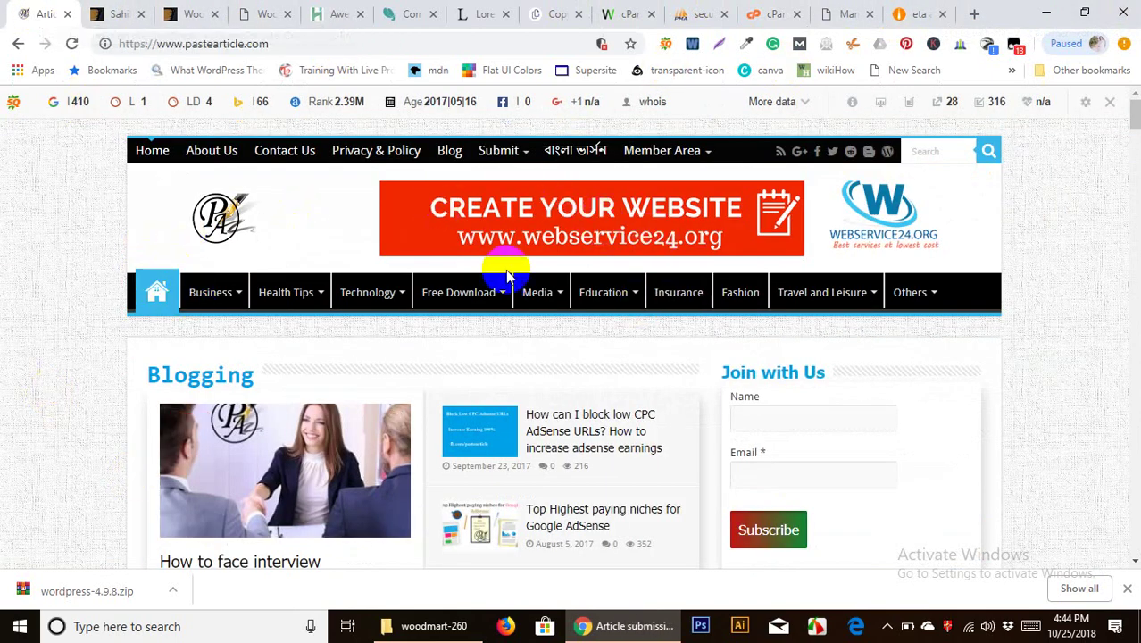
pyautogui.moveTo(286, 292)
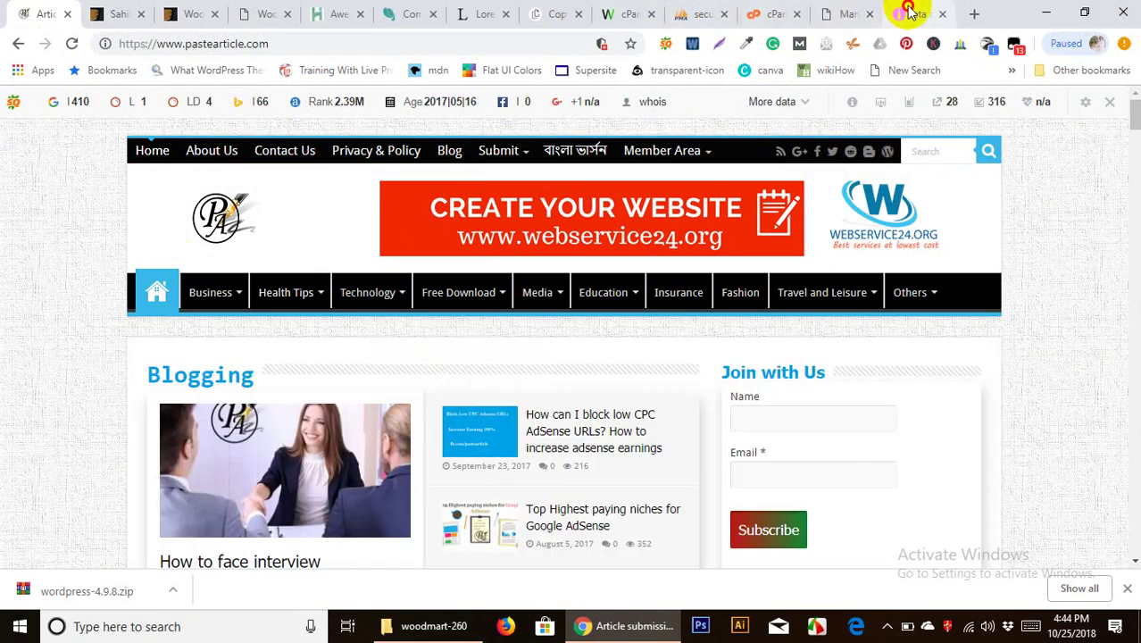
pyautogui.click(913, 14)
pyautogui.scroll(-7, 298, 409)
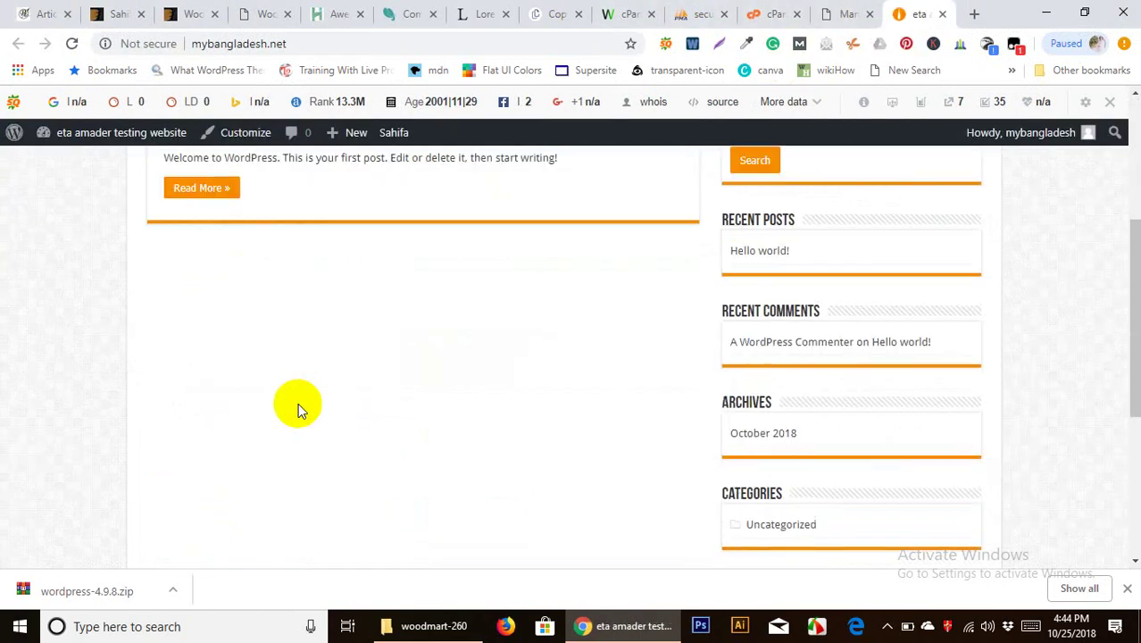
pyautogui.scroll(4, 299, 409)
pyautogui.scroll(3, 299, 408)
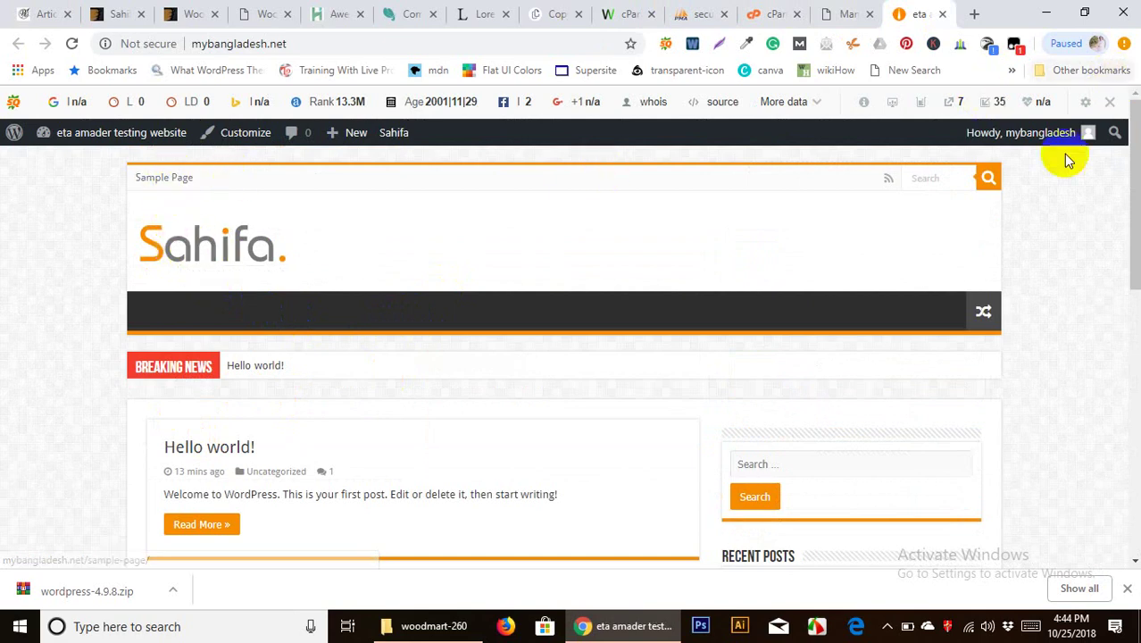
pyautogui.click(977, 317)
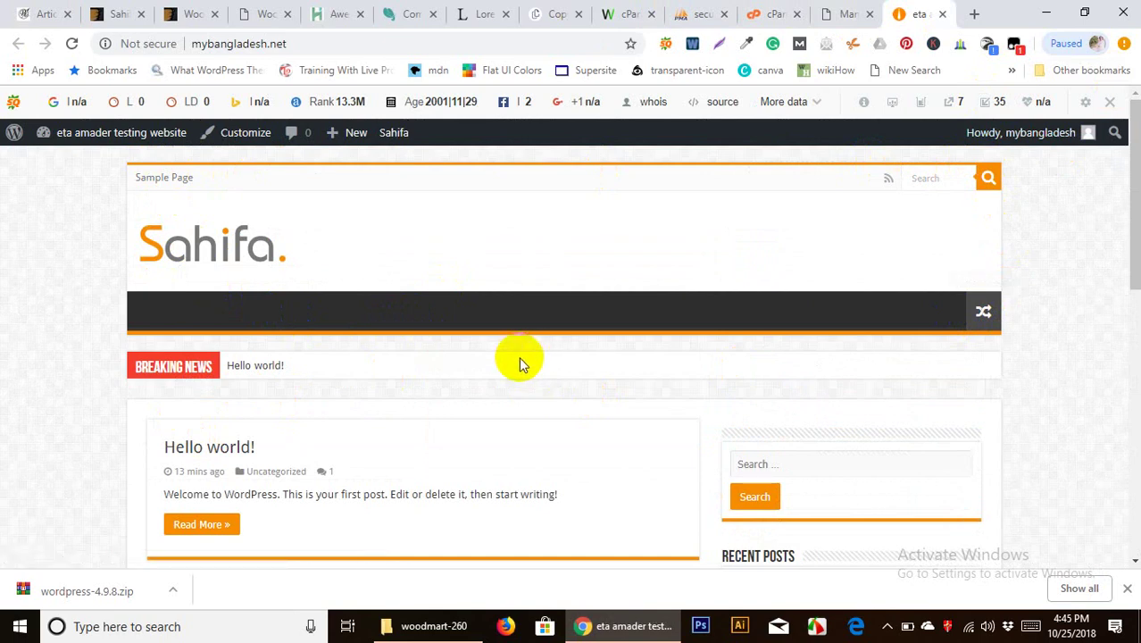
pyautogui.click(566, 341)
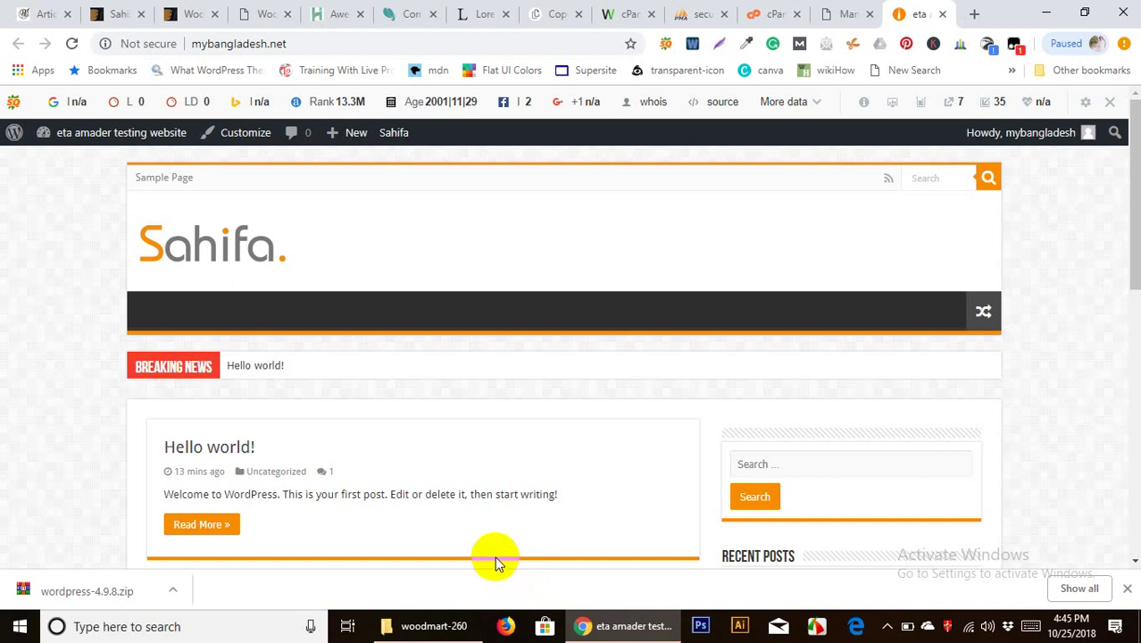
# Return to the WordPress admin and open the Sahifa theme's settings page
pyautogui.click(843, 13)
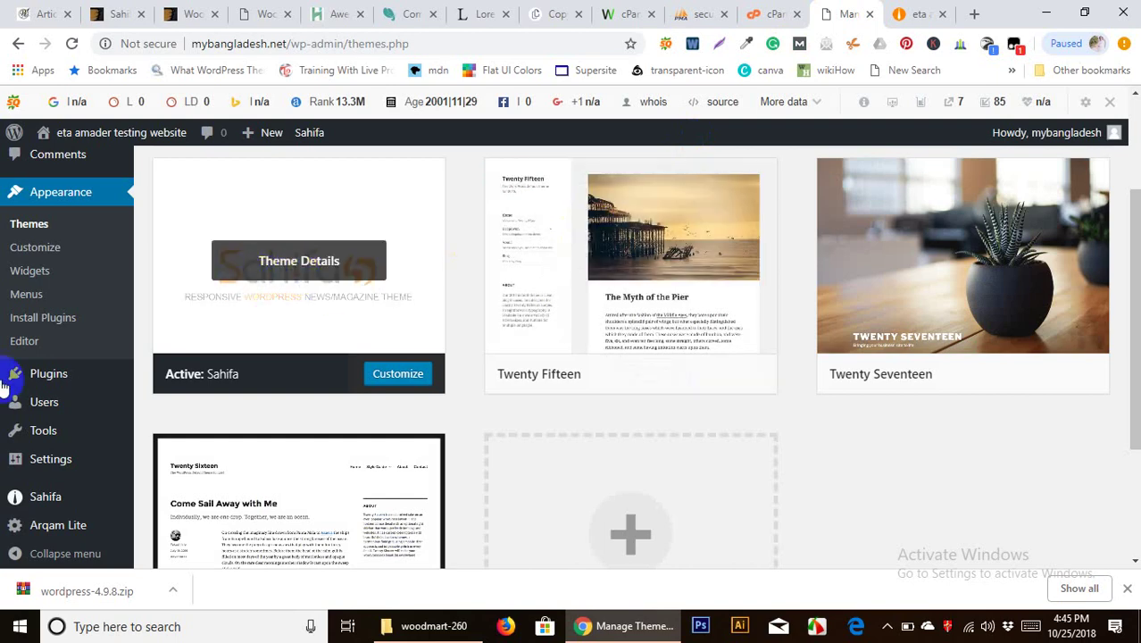
pyautogui.scroll(-3, 36, 514)
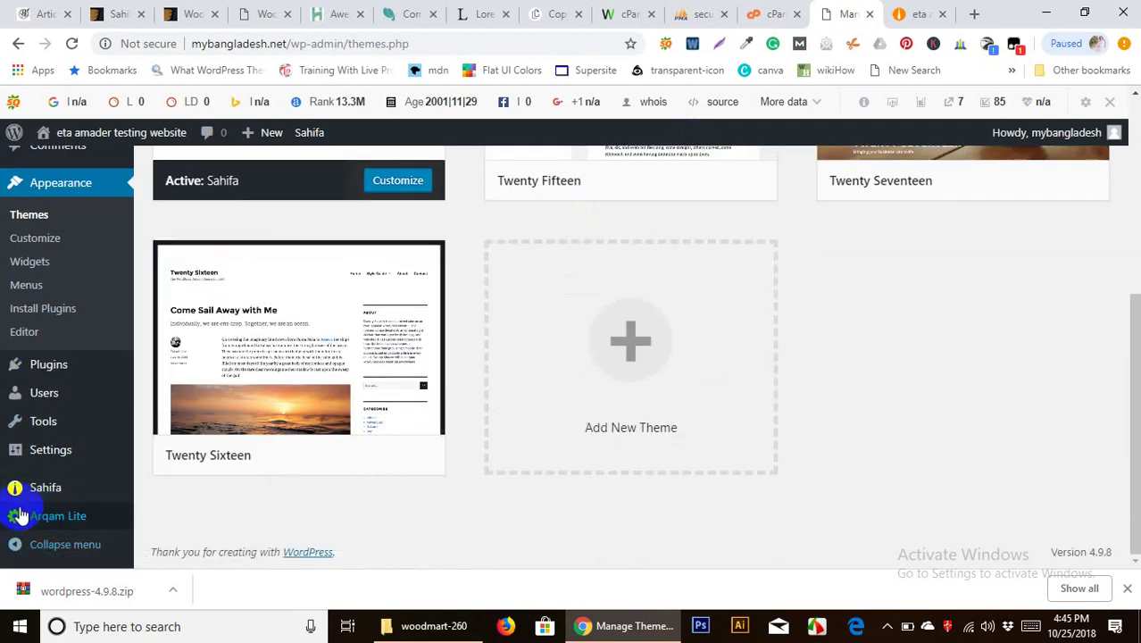
pyautogui.moveTo(25, 502)
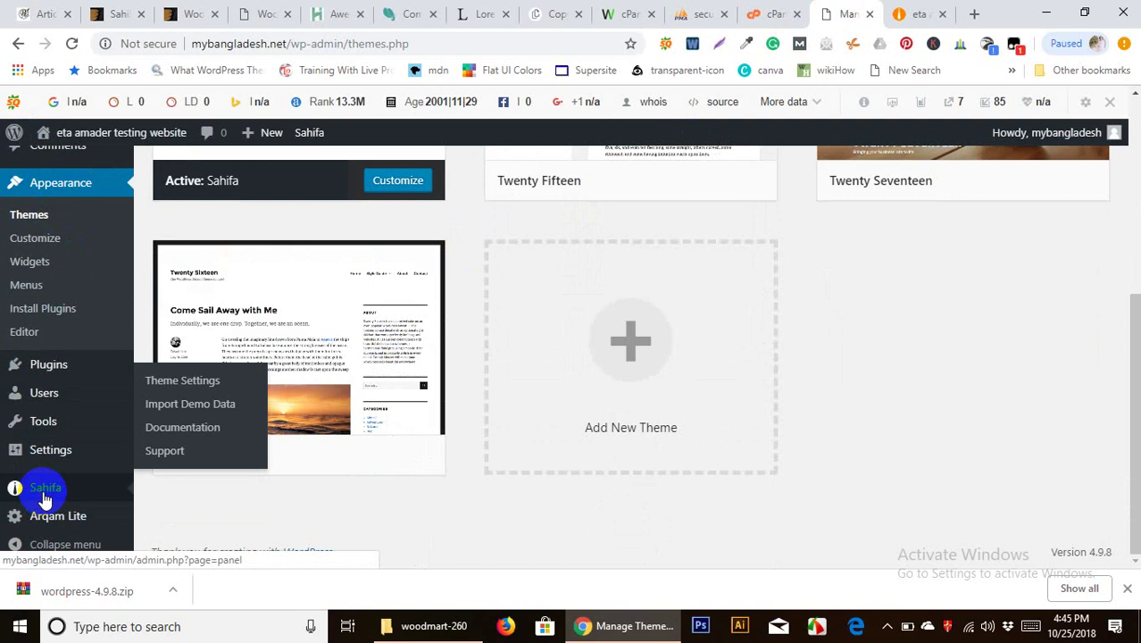
pyautogui.click(45, 491)
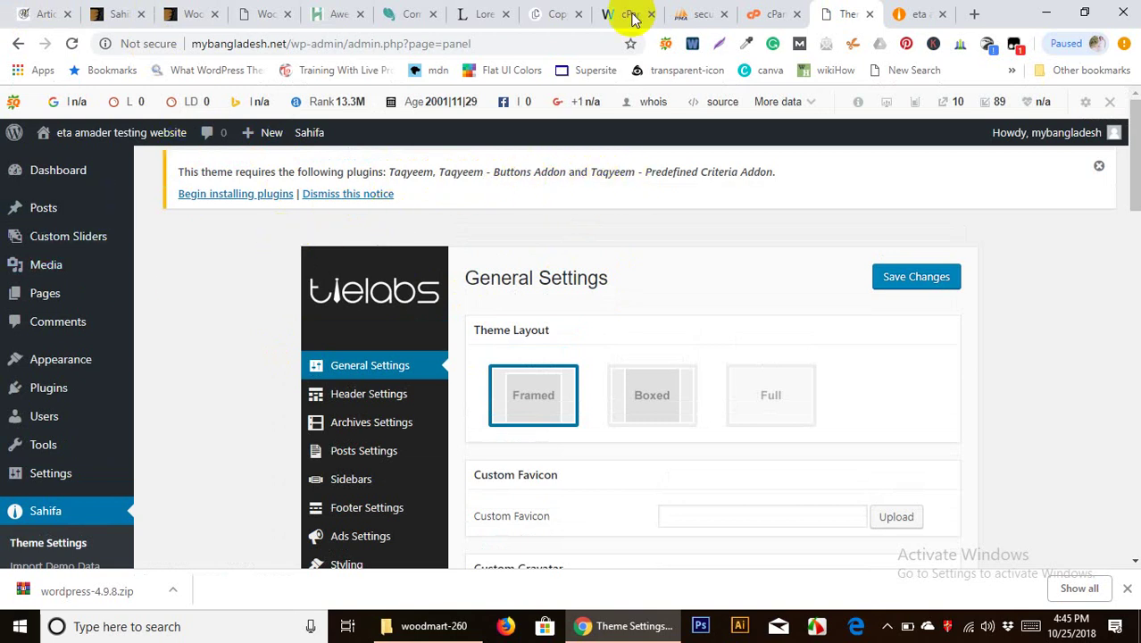
# Look at the site's front page, then examine Sahifa's features on its ThemeForest page down to the Theme Layouts section
pyautogui.click(924, 11)
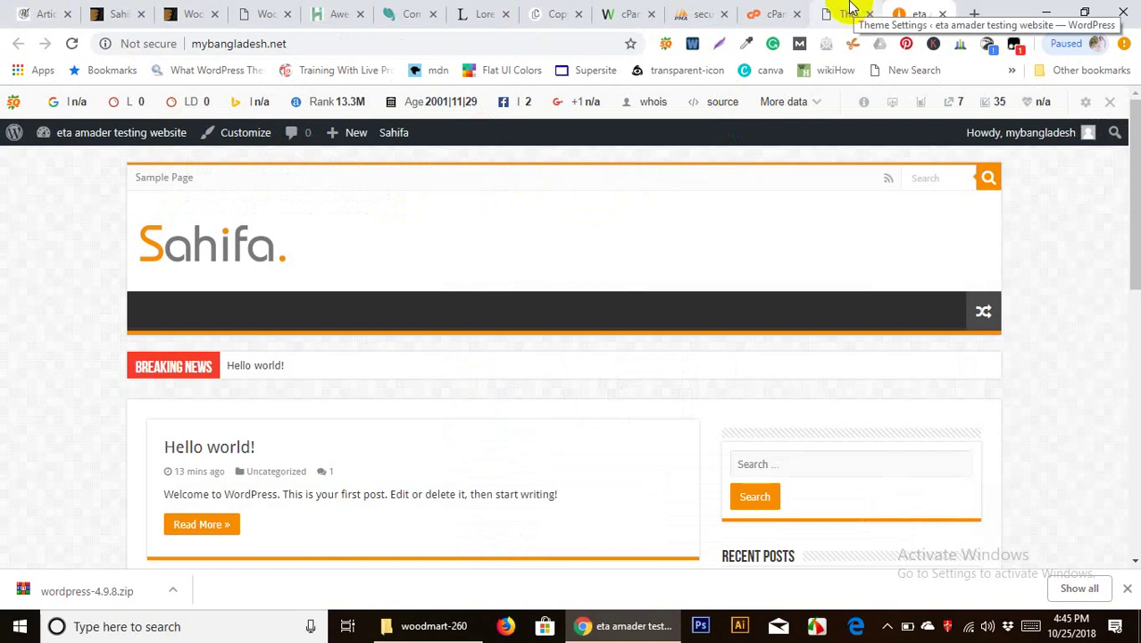
pyautogui.click(116, 13)
pyautogui.scroll(-1, 403, 437)
pyautogui.scroll(-20, 402, 428)
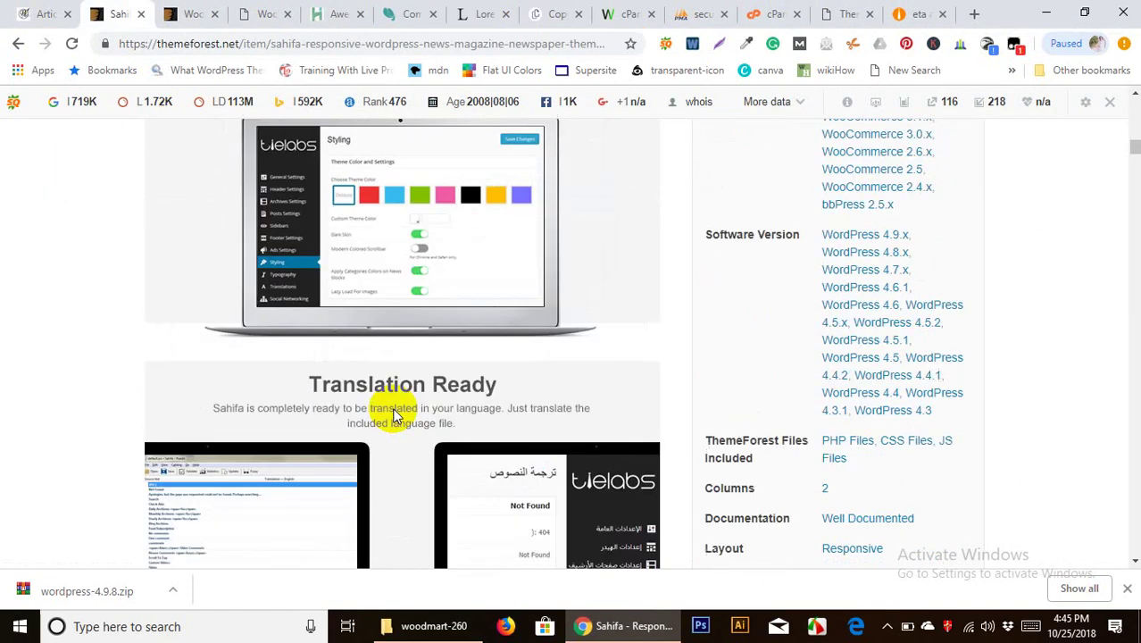
pyautogui.scroll(-5, 398, 412)
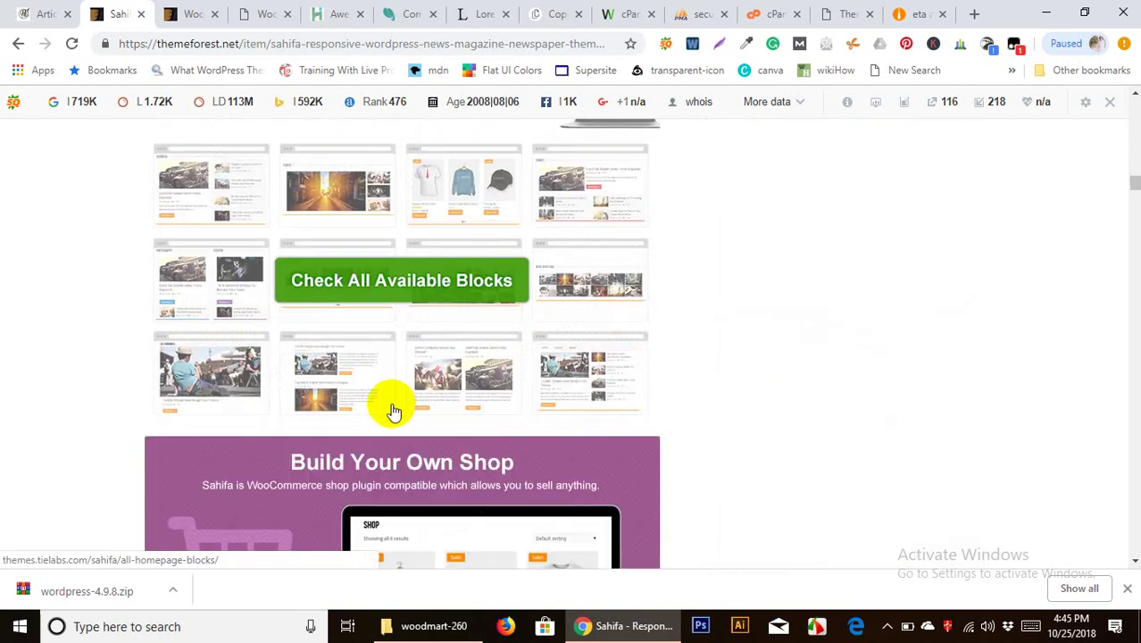
pyautogui.scroll(-5, 392, 411)
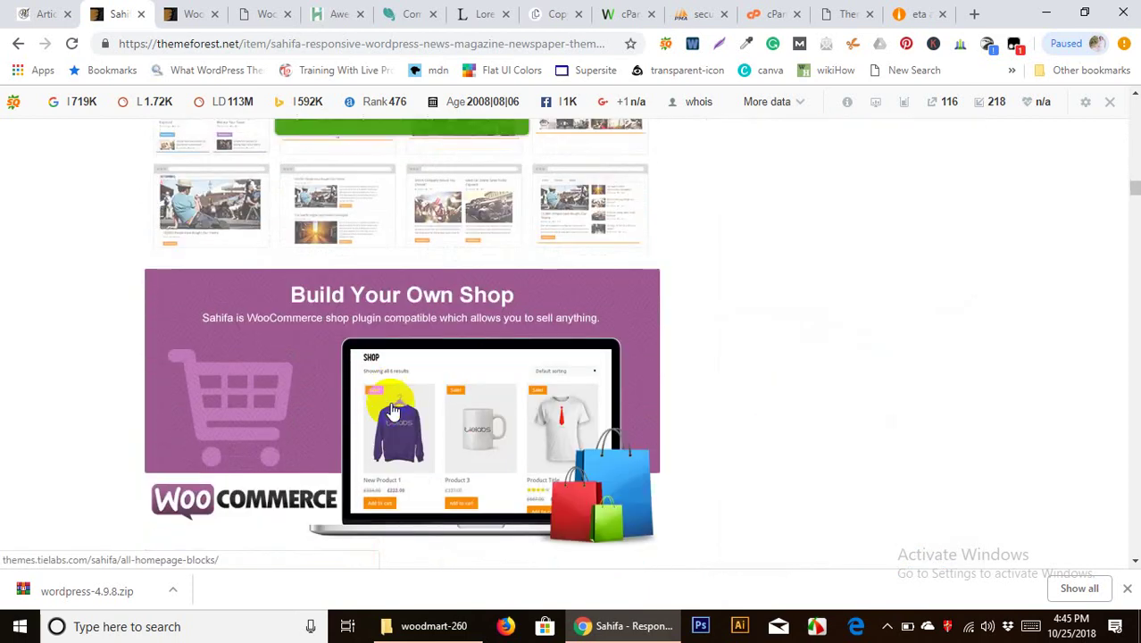
pyautogui.scroll(-7, 449, 362)
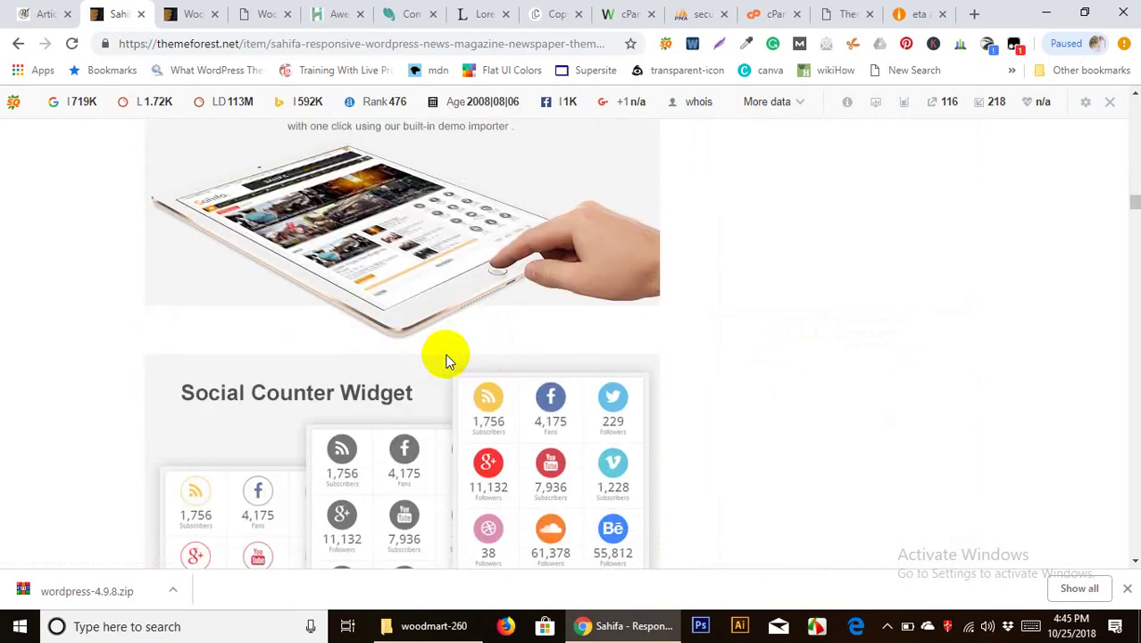
pyautogui.scroll(-6, 447, 359)
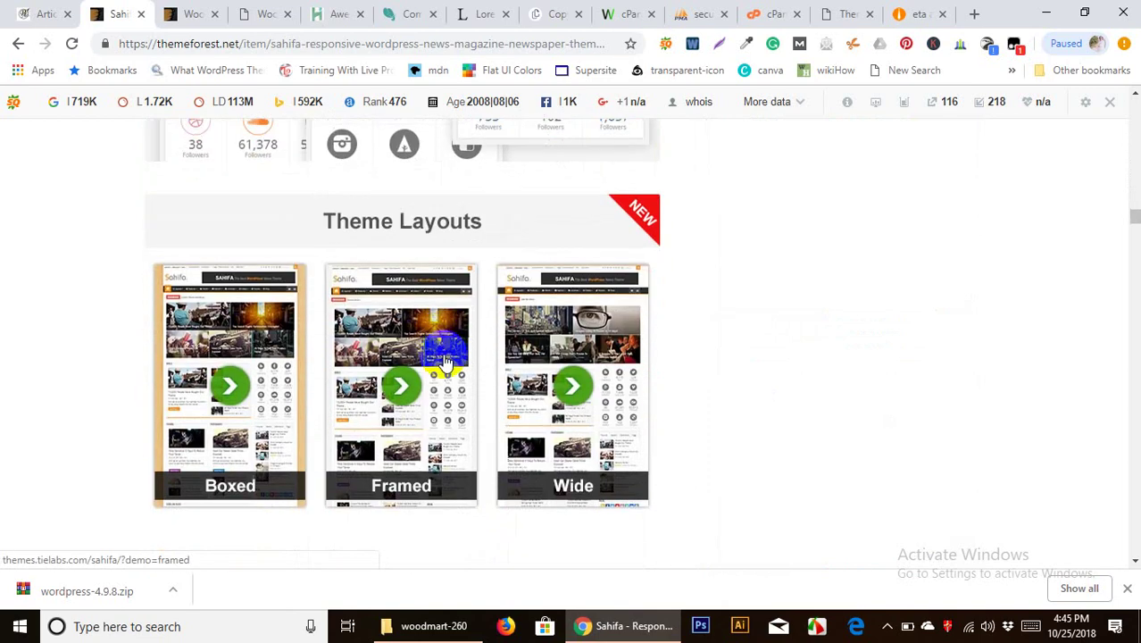
# Return to the Sahifa theme settings and bulk-install all three required Taqyeem plugins
pyautogui.click(835, 12)
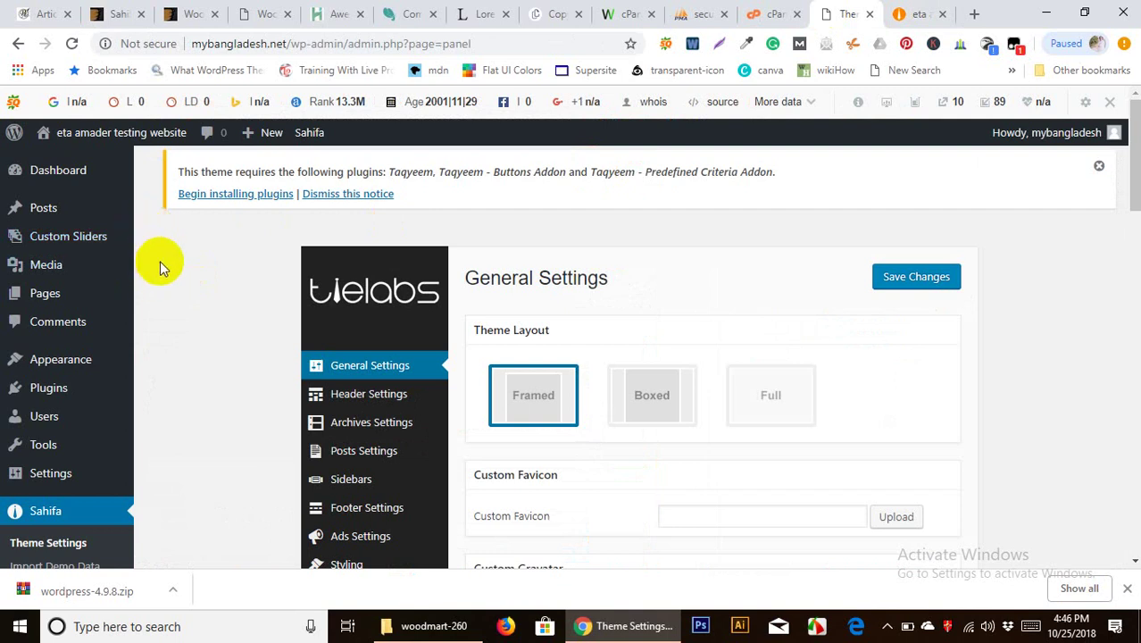
pyautogui.click(226, 194)
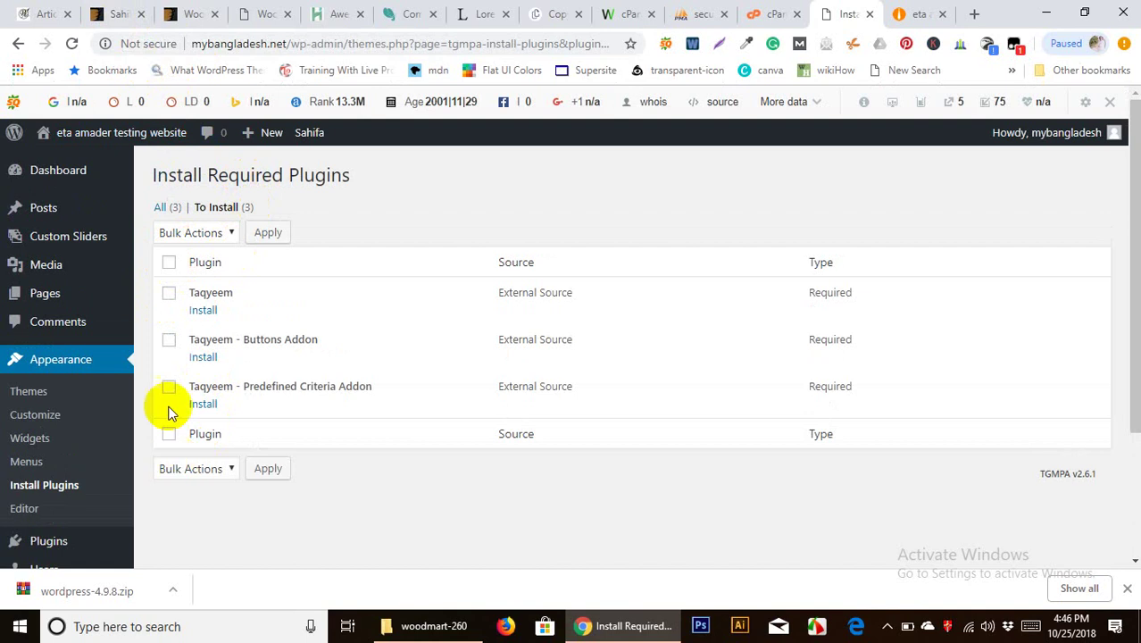
pyautogui.click(169, 261)
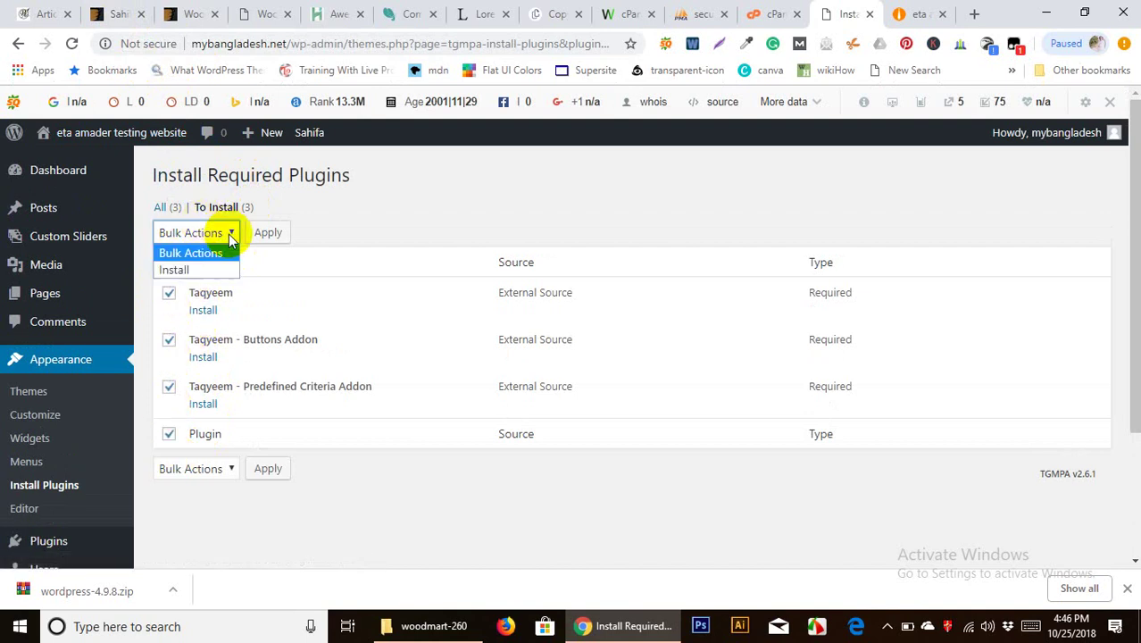
pyautogui.click(197, 271)
pyautogui.click(265, 231)
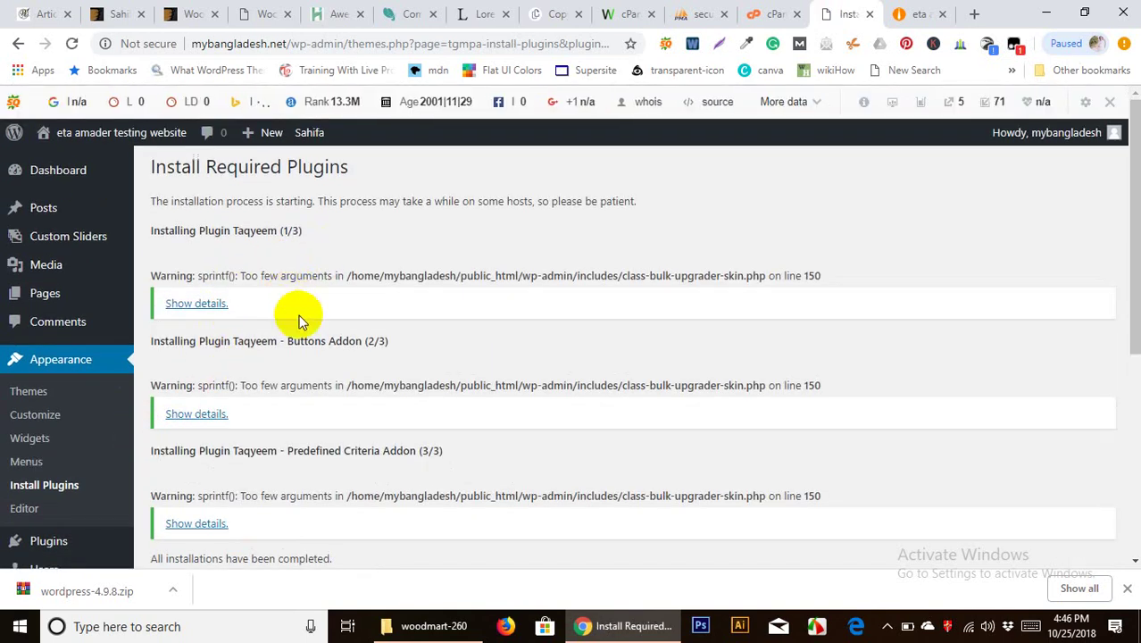
# Return to the required plugins list and bulk-activate Taqyeem, Taqyeem - Buttons Addon and Taqyeem - Predefined Criteria Addon
pyautogui.scroll(-5, 224, 359)
pyautogui.click(225, 212)
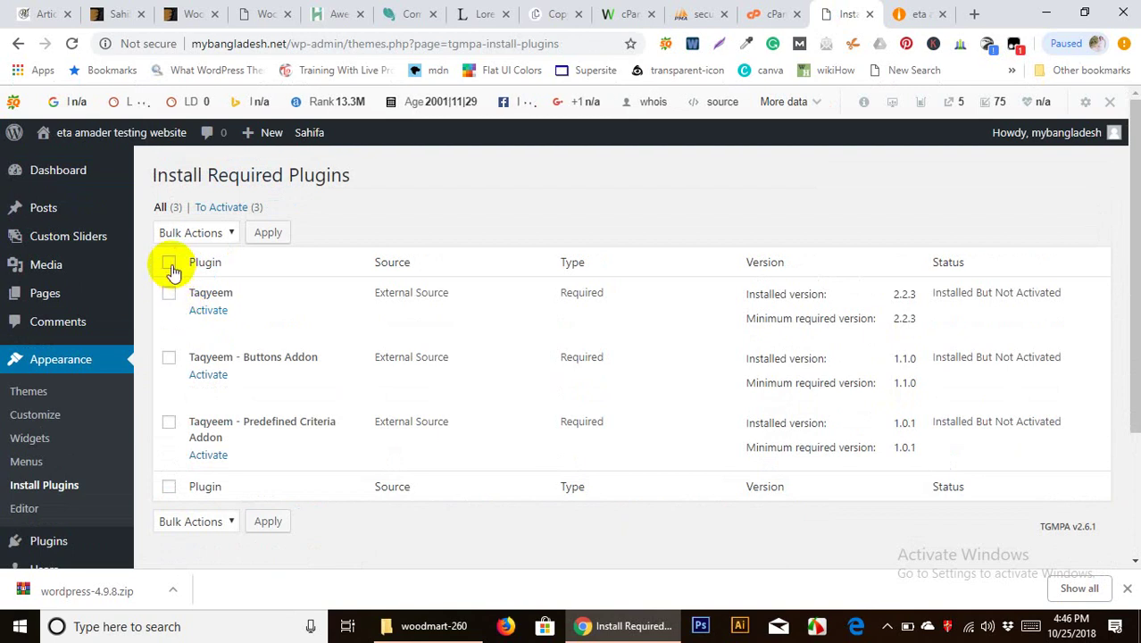
pyautogui.click(227, 234)
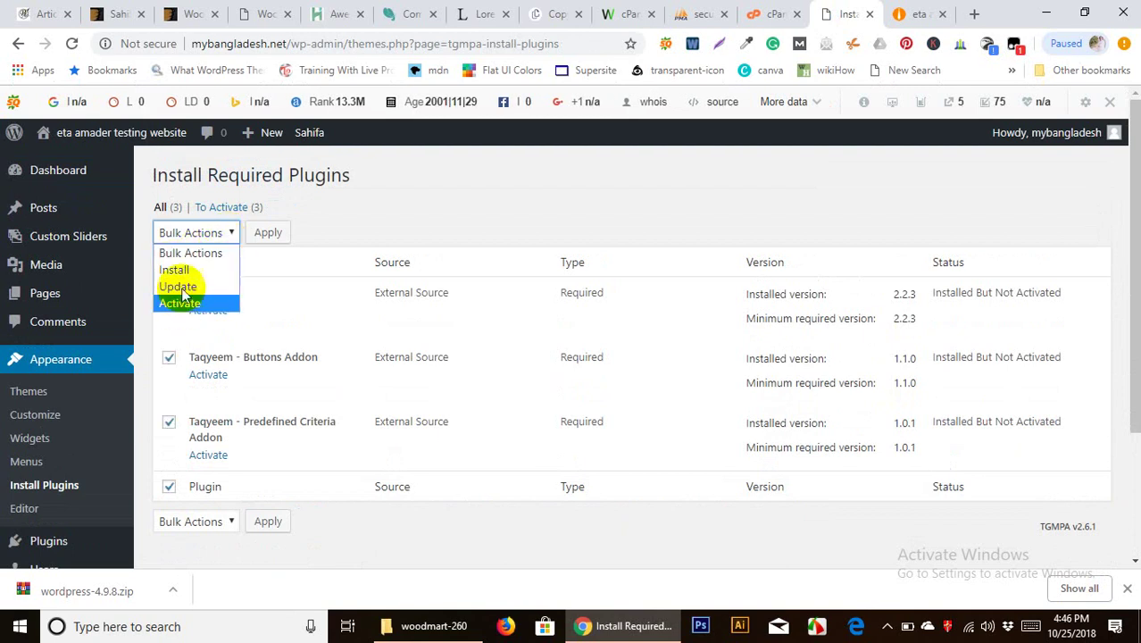
pyautogui.click(197, 286)
pyautogui.click(211, 238)
pyautogui.click(199, 304)
pyautogui.click(268, 235)
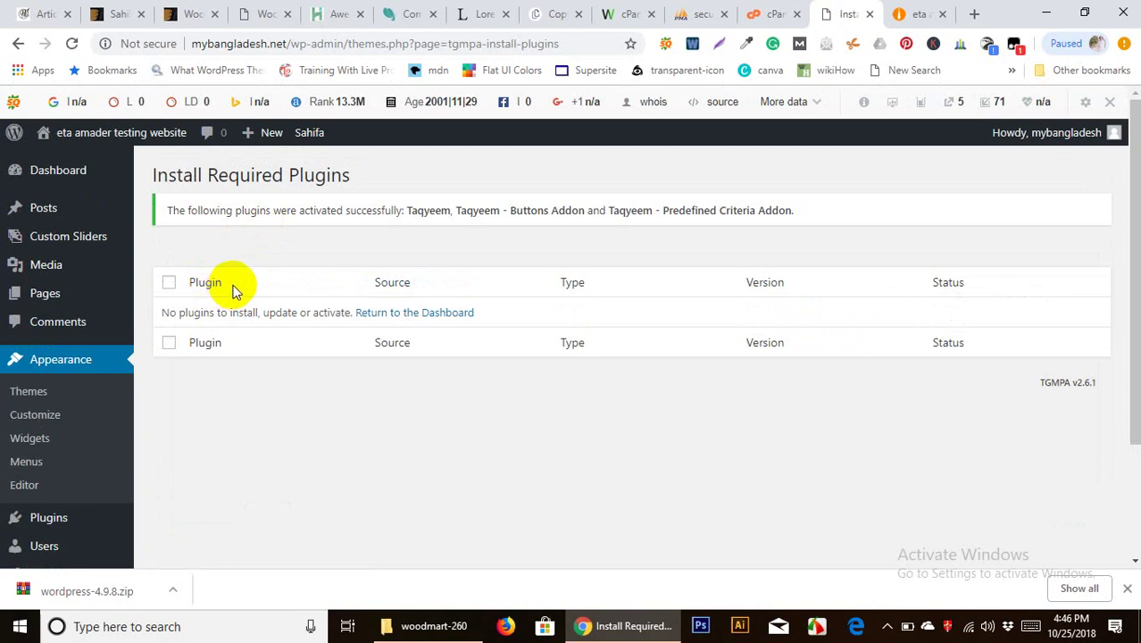
# Open the installed plugins list and check the entries for the three Taqyeem plugins
pyautogui.click(26, 344)
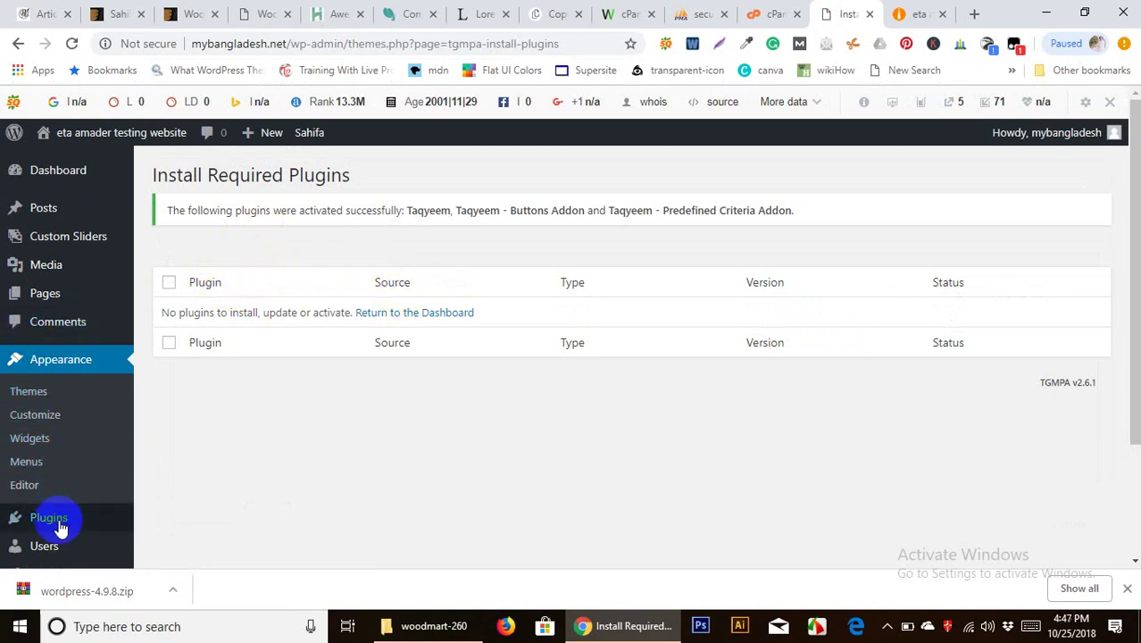
pyautogui.scroll(-2, 45, 509)
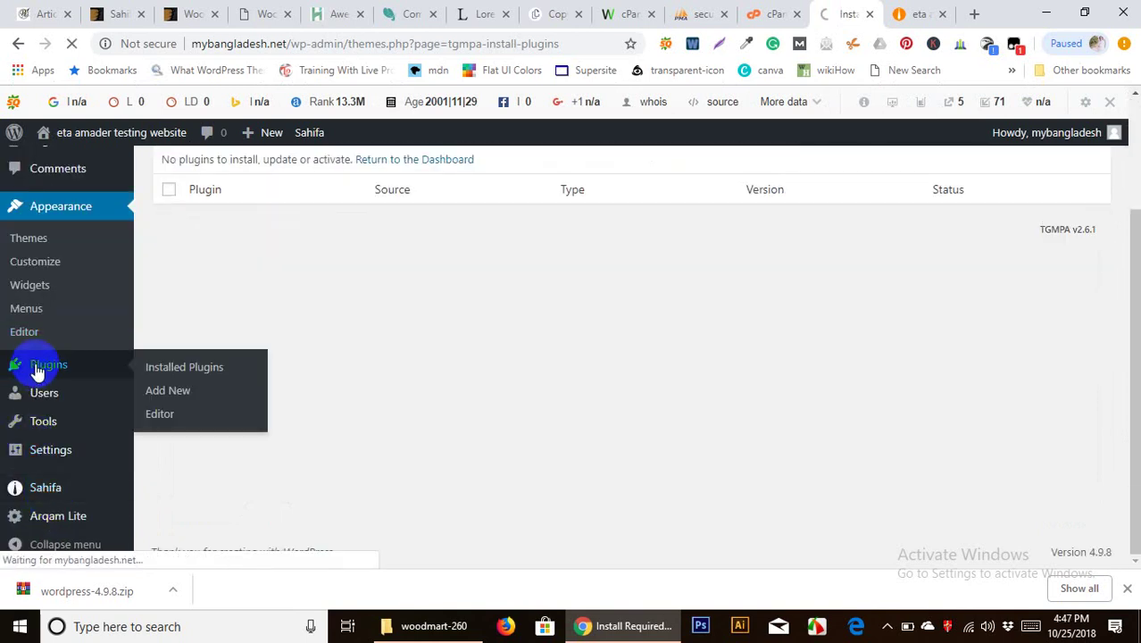
pyautogui.click(38, 369)
pyautogui.click(92, 375)
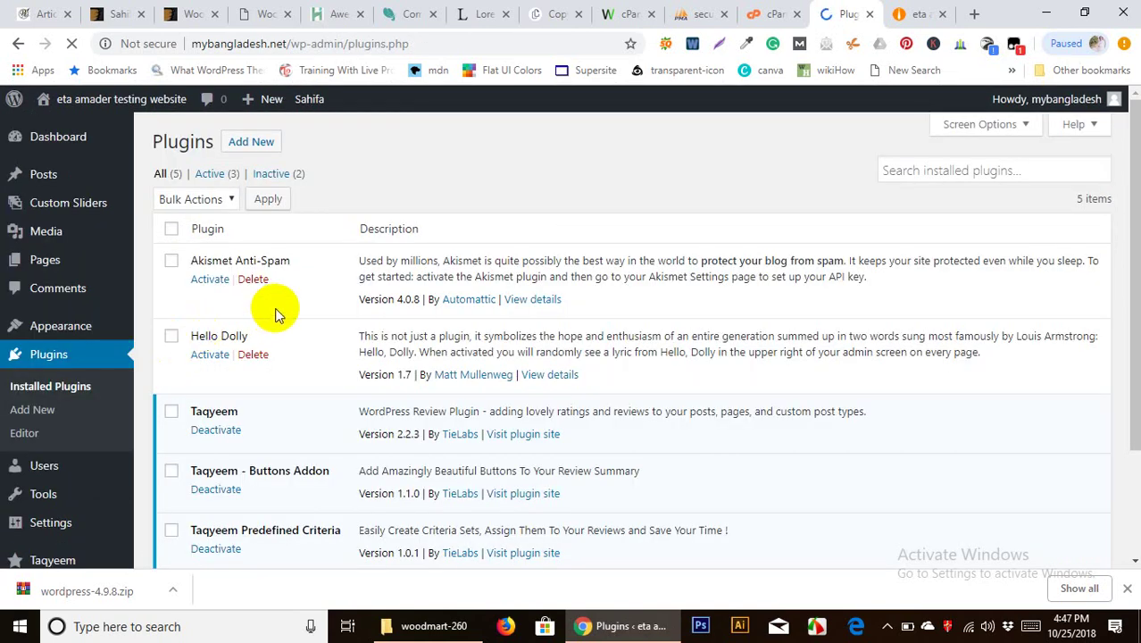
pyautogui.scroll(-3, 268, 317)
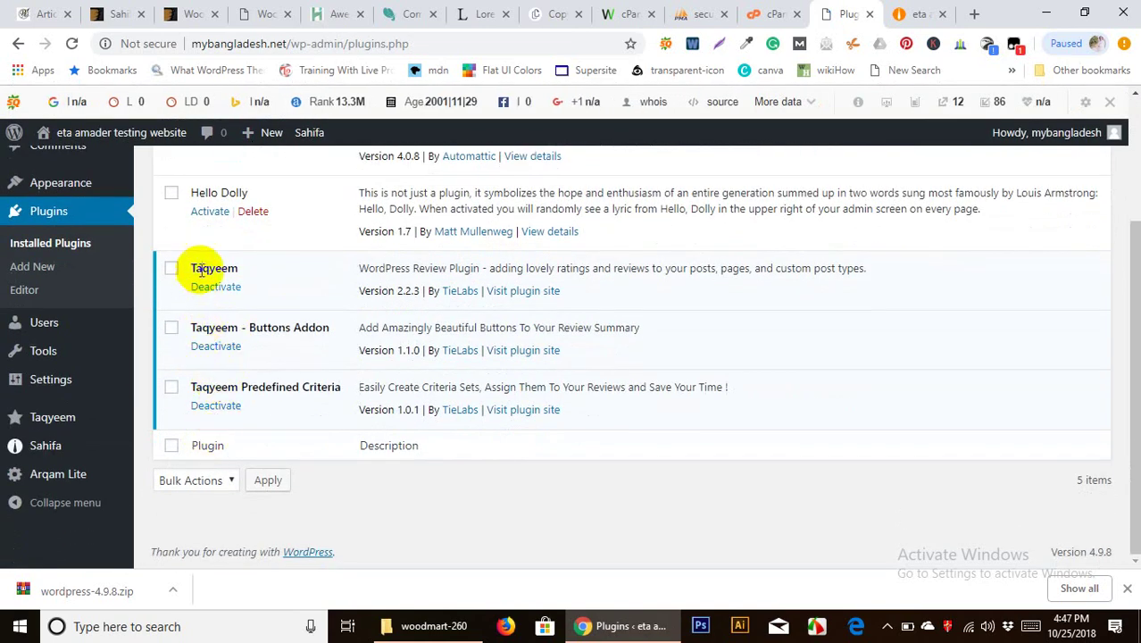
pyautogui.scroll(1, 202, 284)
pyautogui.scroll(1, 214, 279)
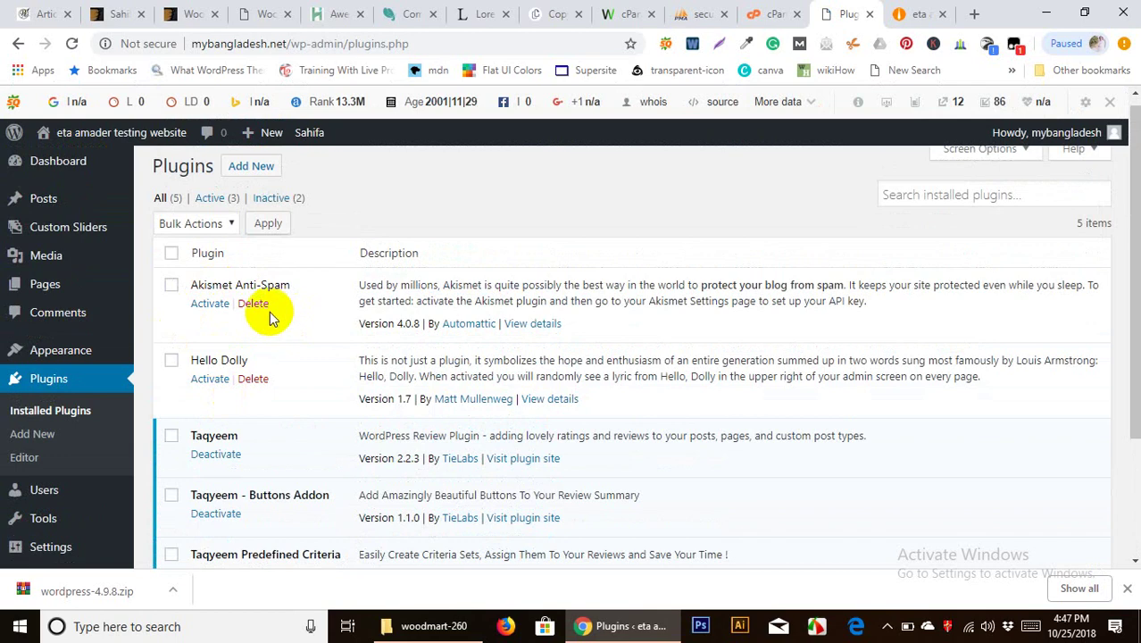
pyautogui.scroll(-3, 268, 288)
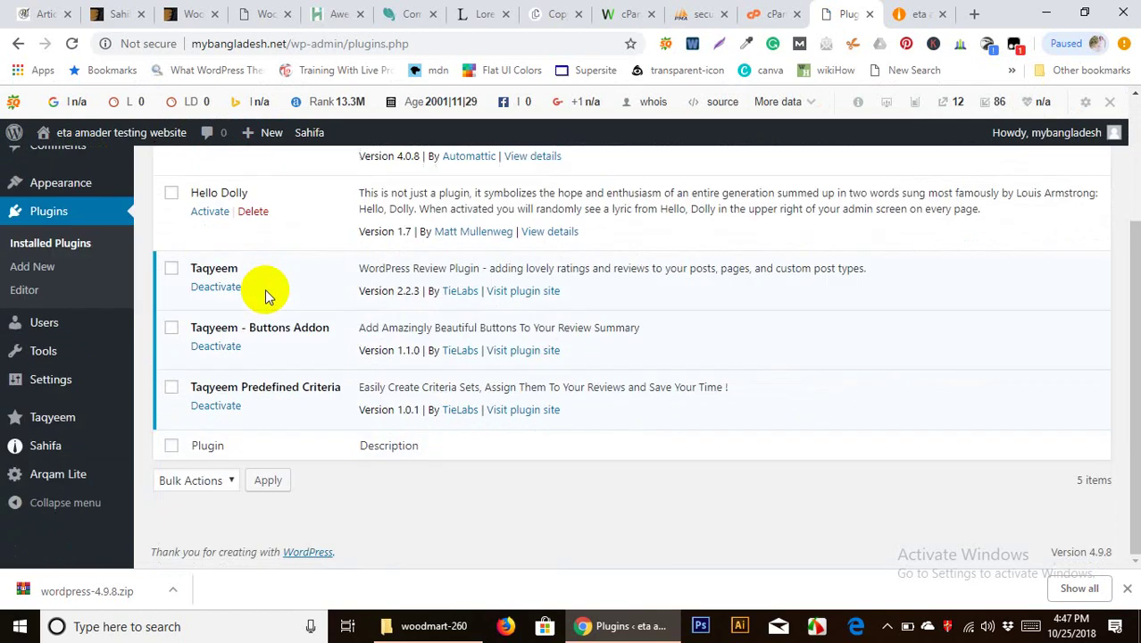
pyautogui.scroll(3, 259, 299)
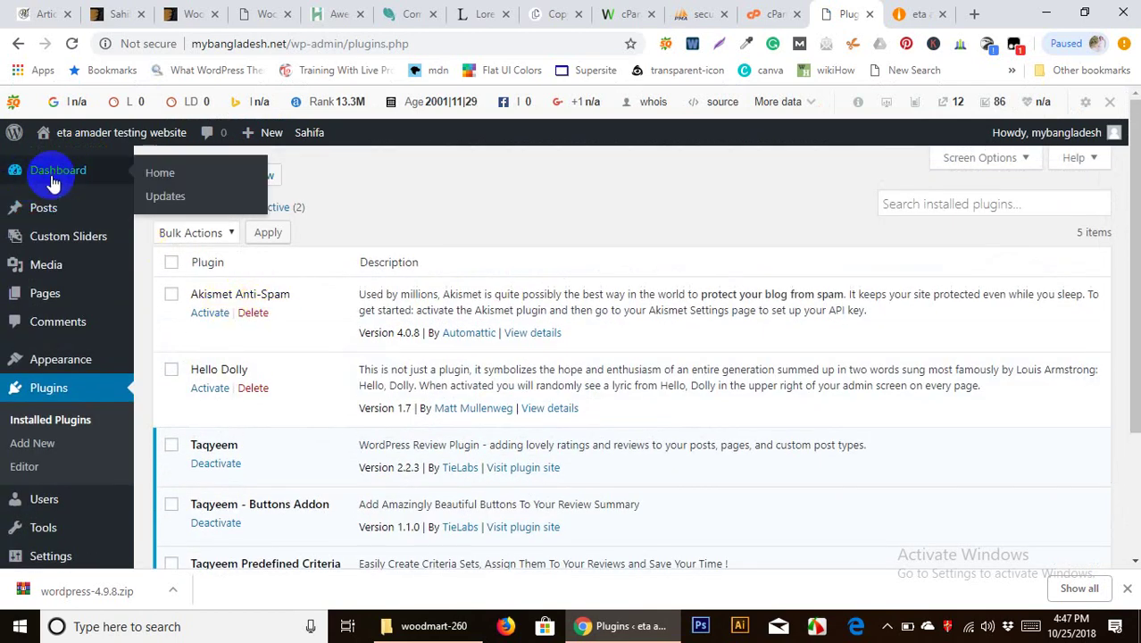
# Compare the site's front page with the menus and category blocks on pastearticle.com, and return to the Plugins page
pyautogui.click(925, 10)
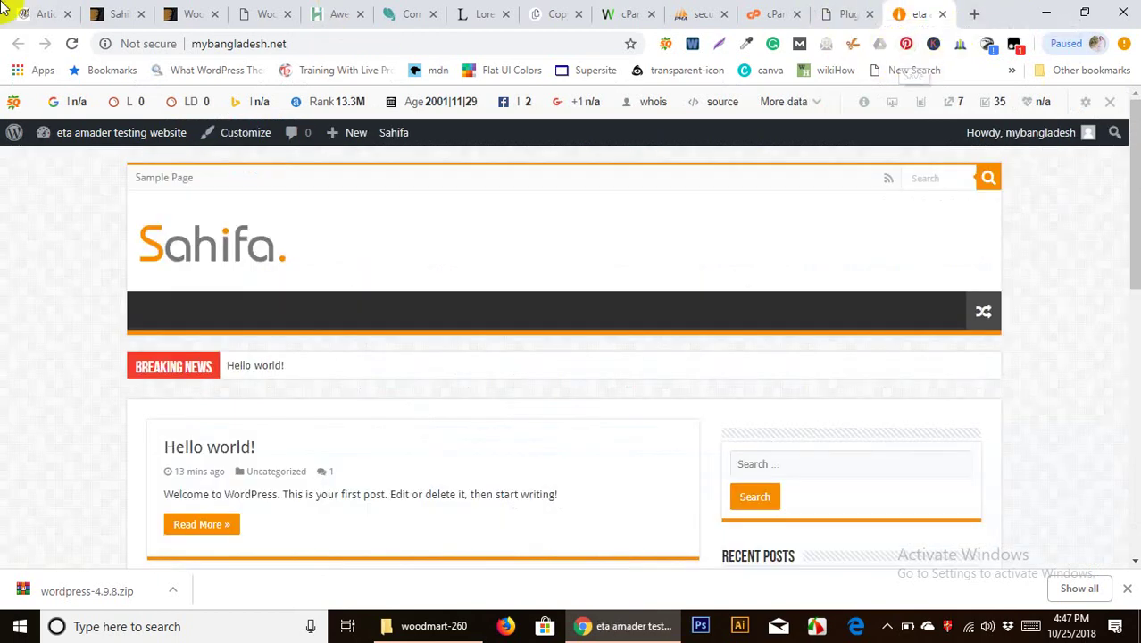
pyautogui.click(45, 16)
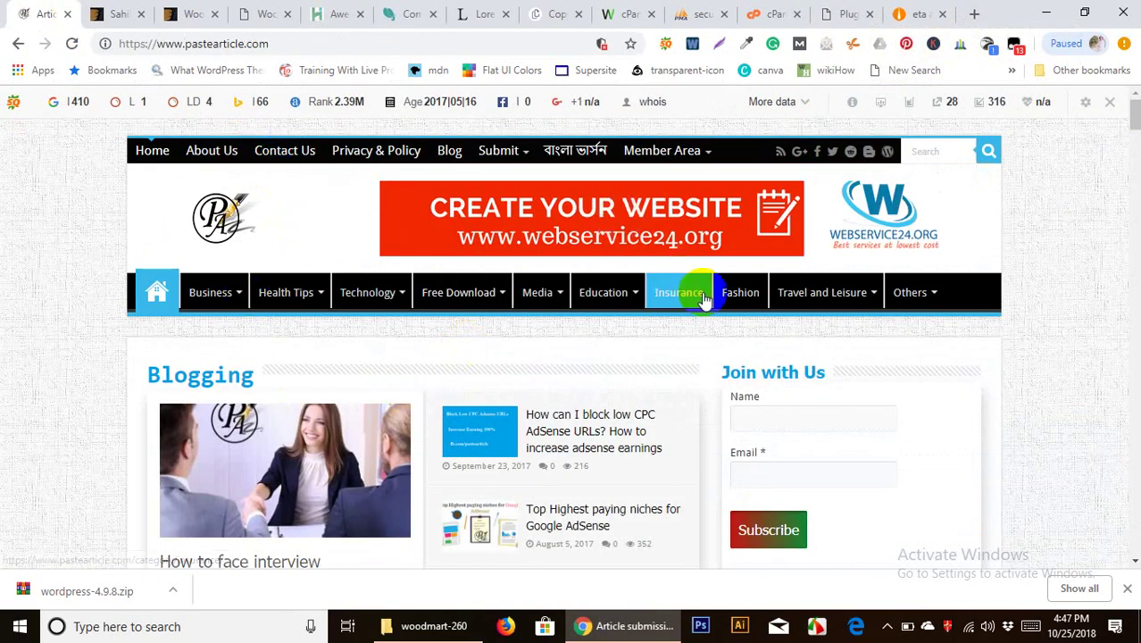
pyautogui.scroll(-5, 699, 291)
pyautogui.scroll(-5, 699, 291)
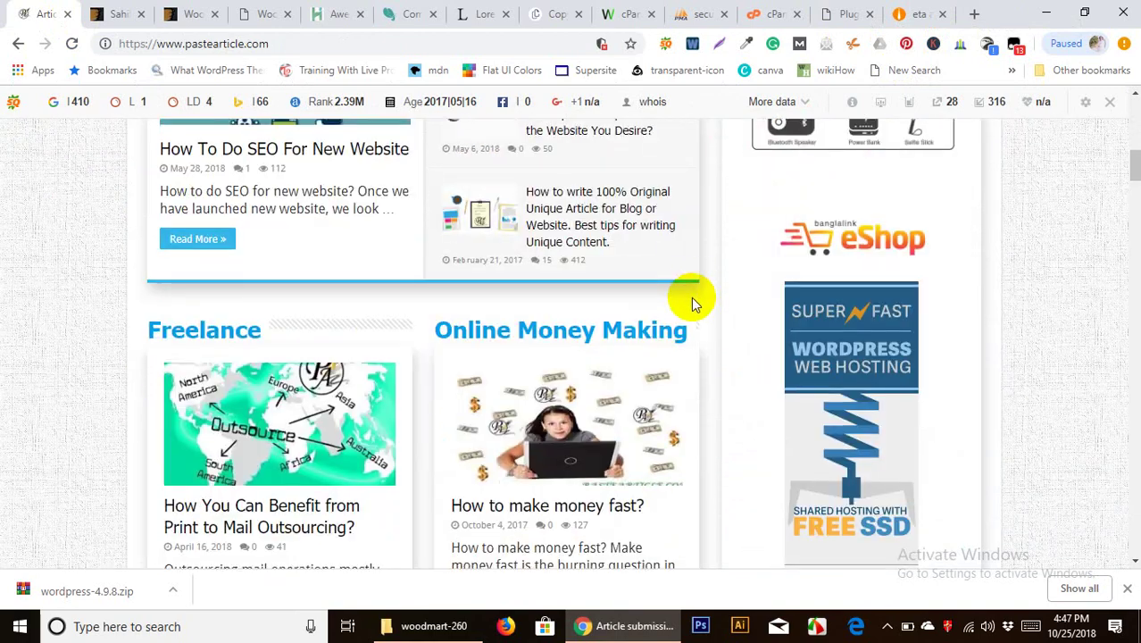
pyautogui.scroll(5, 701, 268)
pyautogui.click(842, 12)
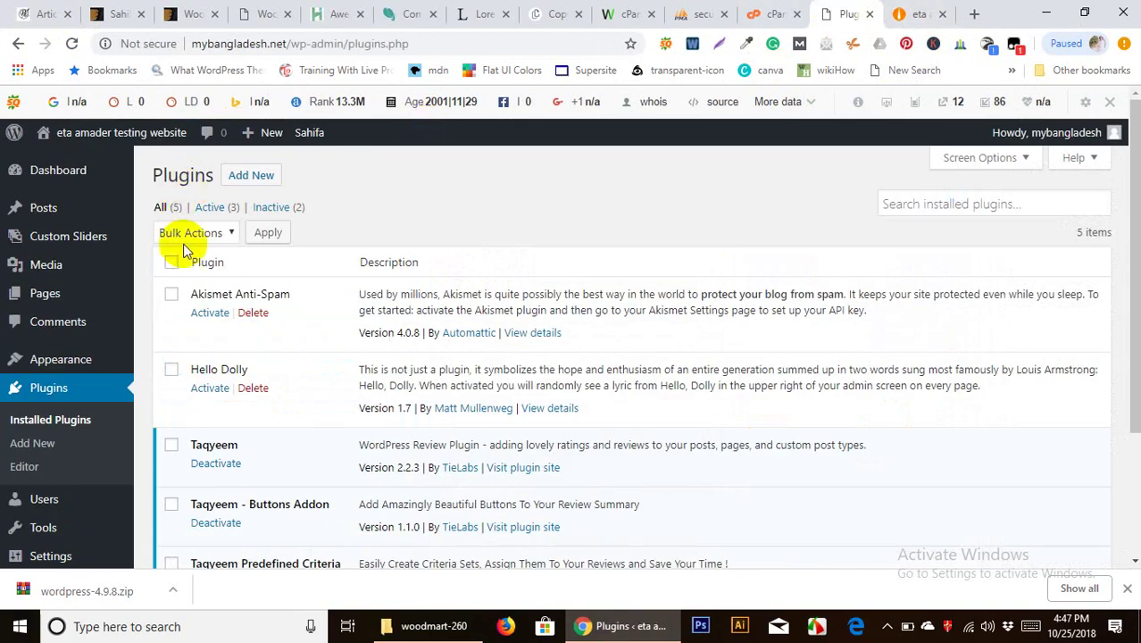
# Open the General Settings of the Sahifa theme and dismiss the request to rate the theme
pyautogui.scroll(-2, 134, 357)
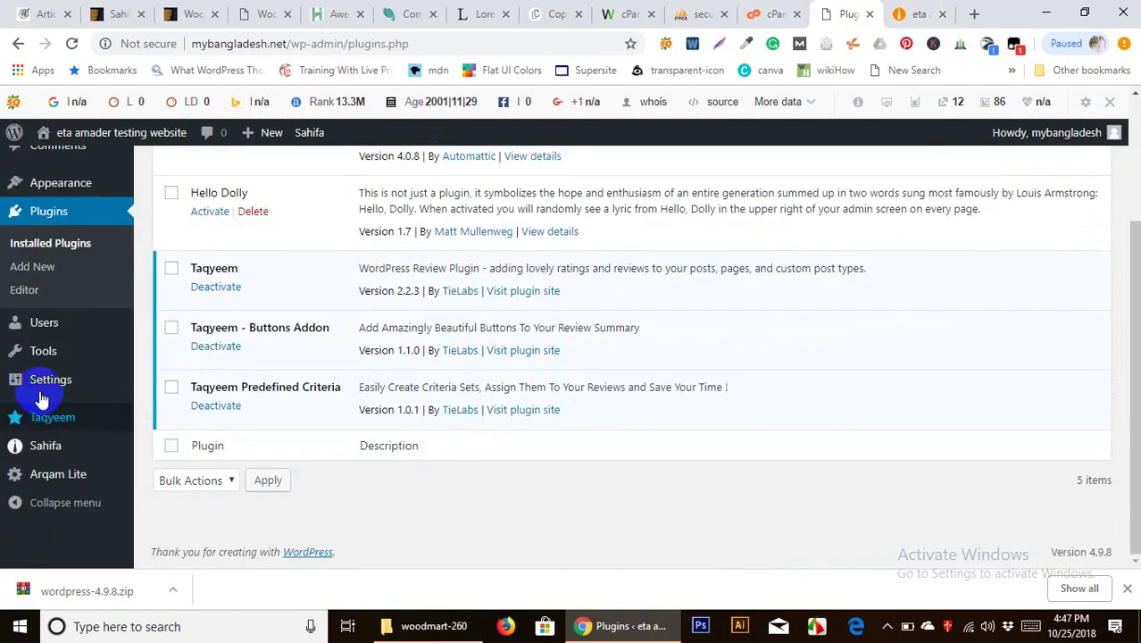
pyautogui.click(59, 422)
pyautogui.moveTo(49, 449)
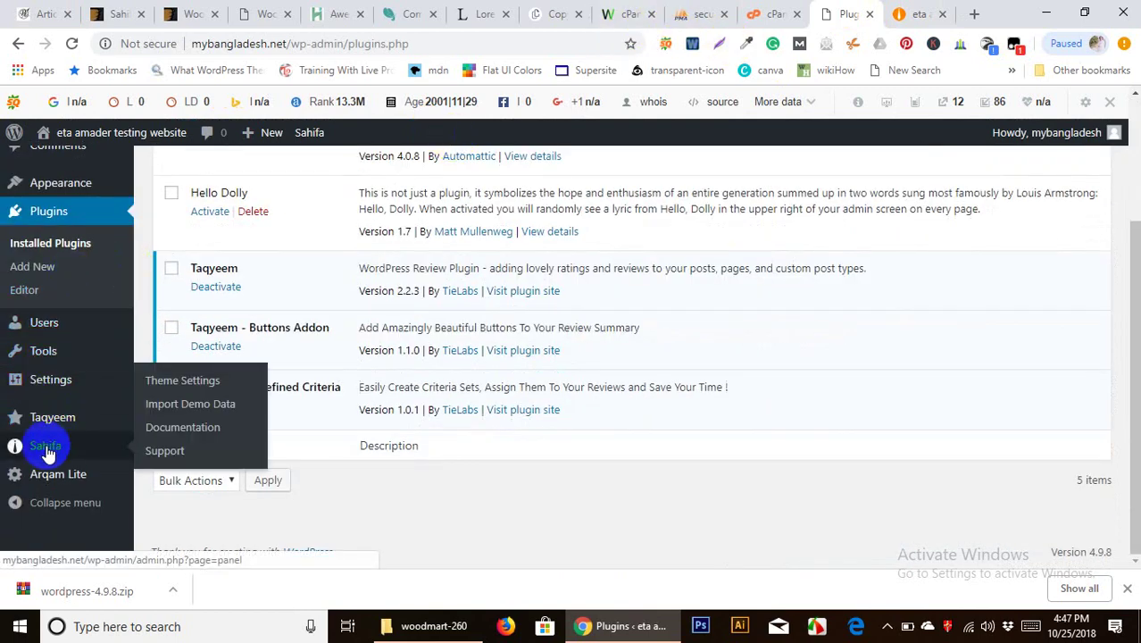
pyautogui.click(48, 449)
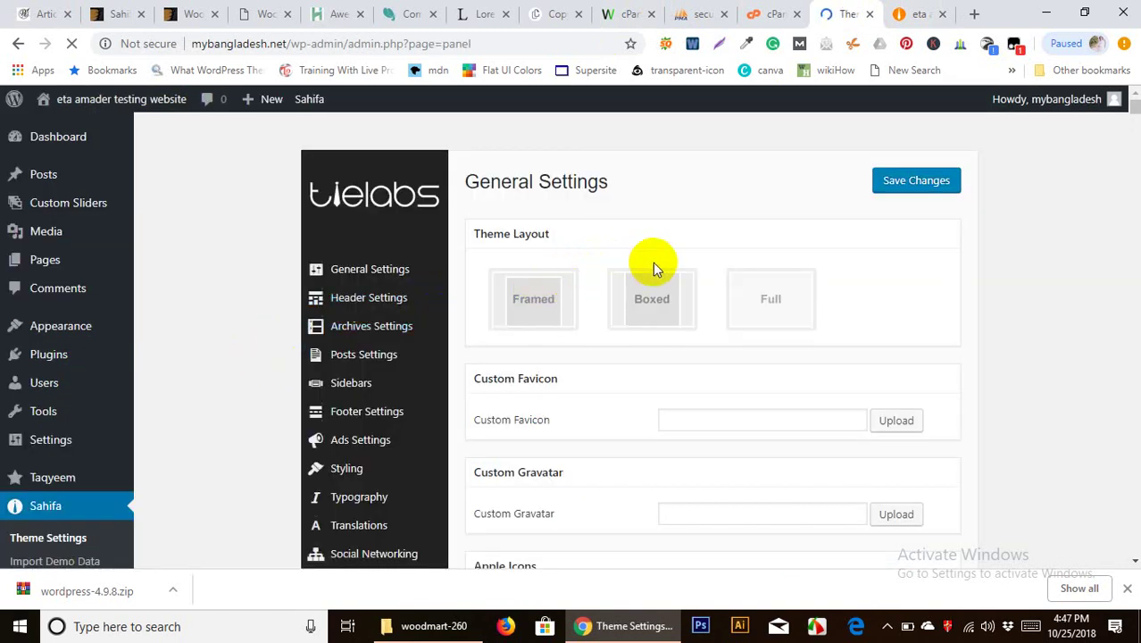
pyautogui.click(434, 266)
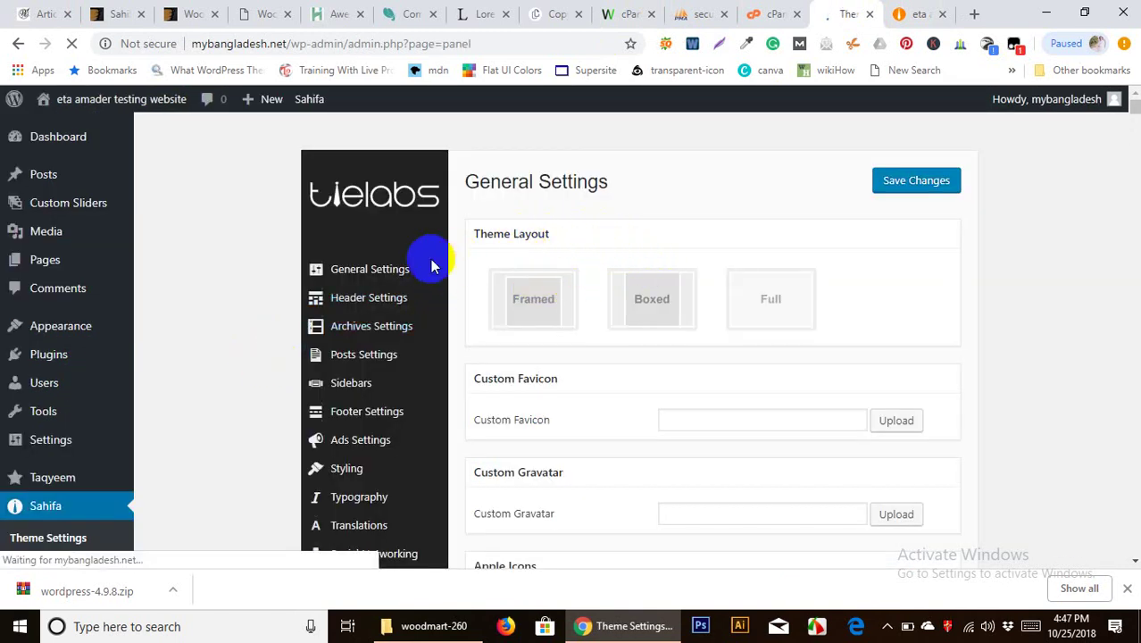
pyautogui.click(394, 268)
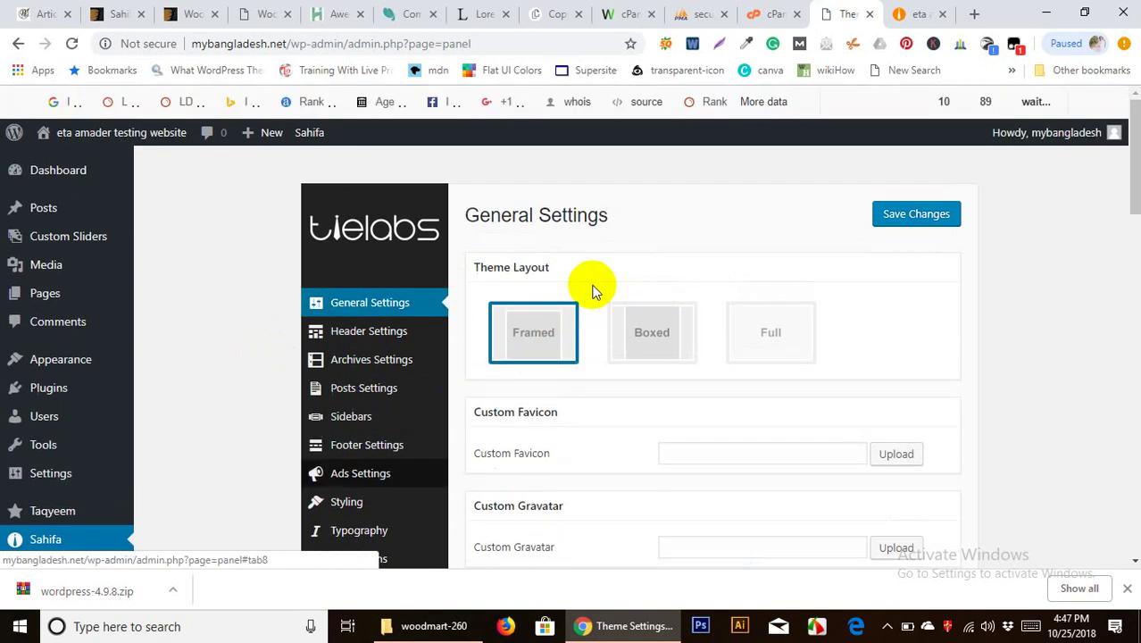
pyautogui.scroll(-3, 595, 292)
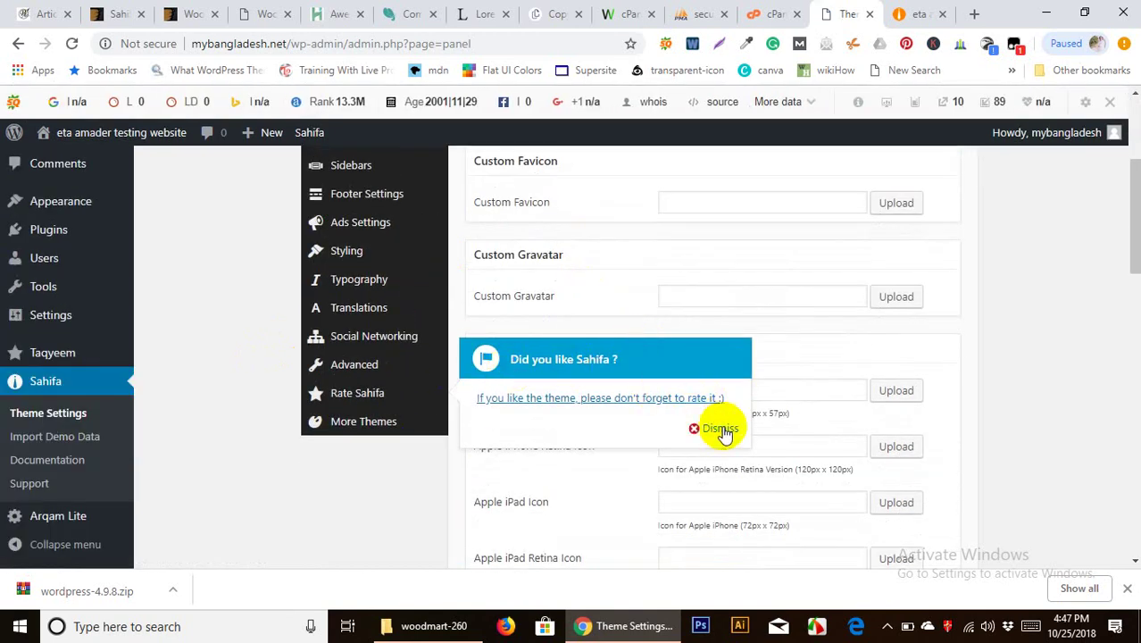
pyautogui.click(720, 429)
pyautogui.scroll(3, 521, 444)
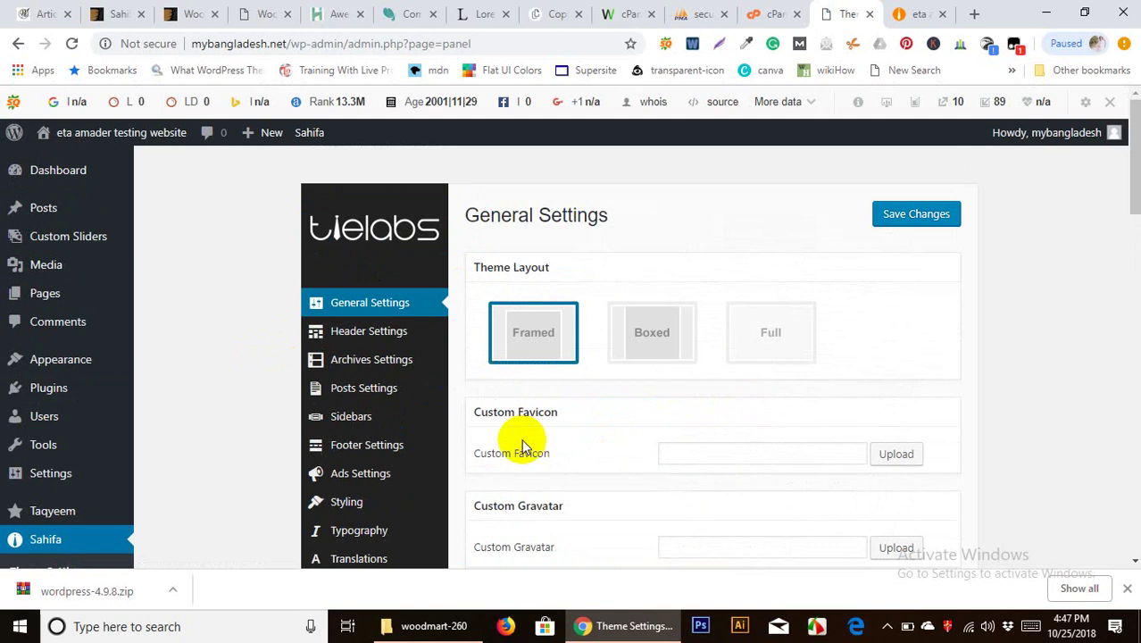
# Compare the Theme Layout options with the site's front page and look through the remaining general theme settings
pyautogui.click(397, 313)
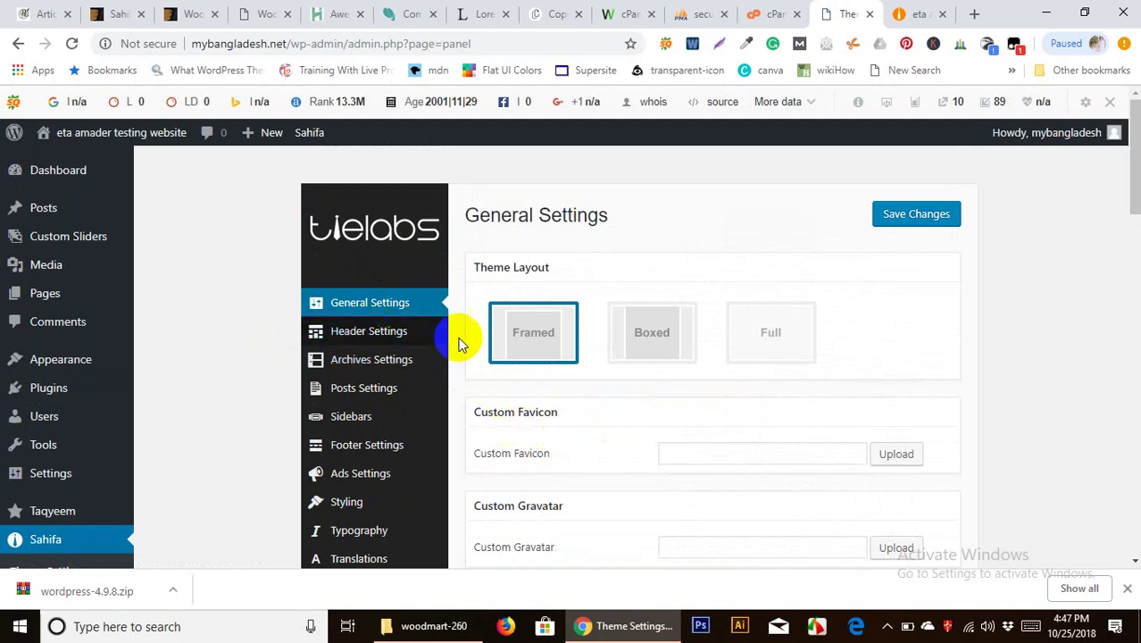
pyautogui.scroll(-1, 563, 375)
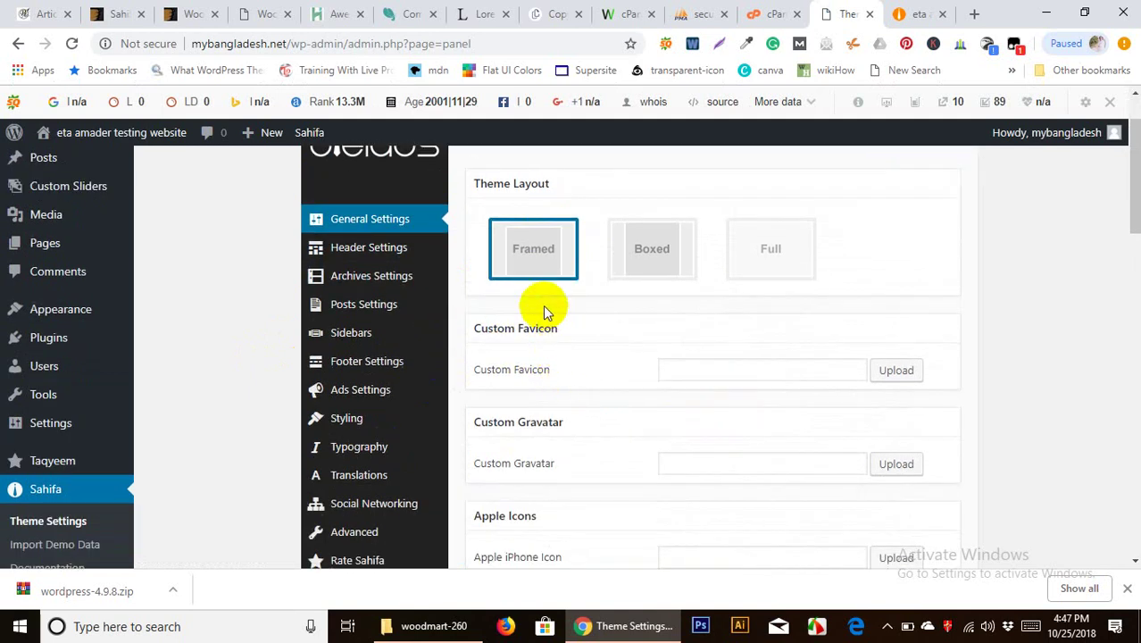
pyautogui.click(928, 15)
pyautogui.click(839, 14)
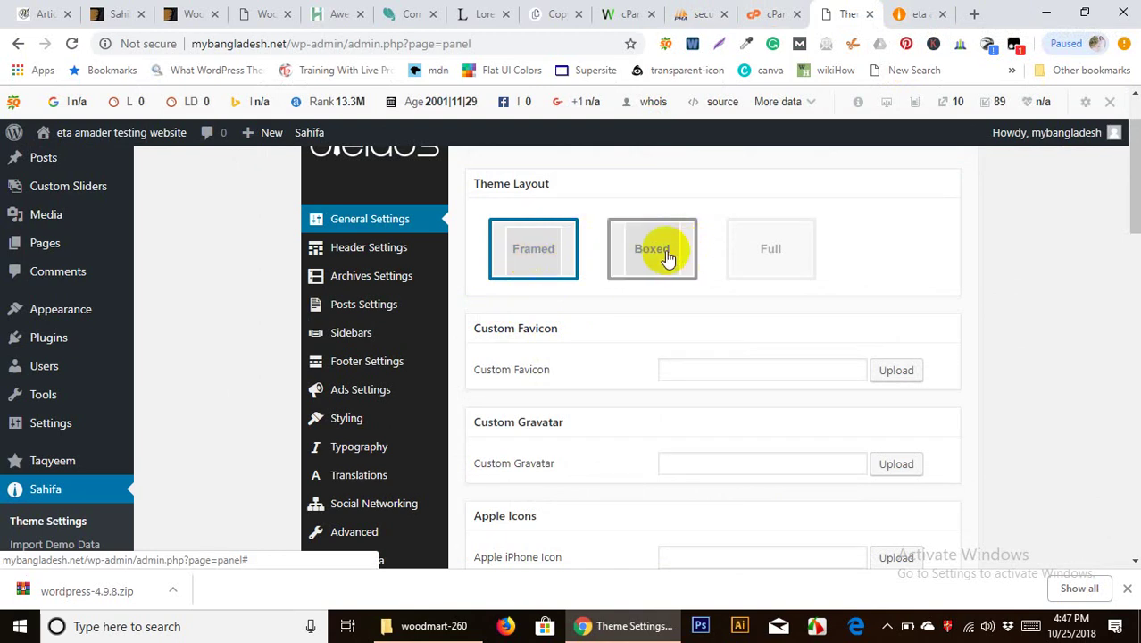
pyautogui.click(920, 15)
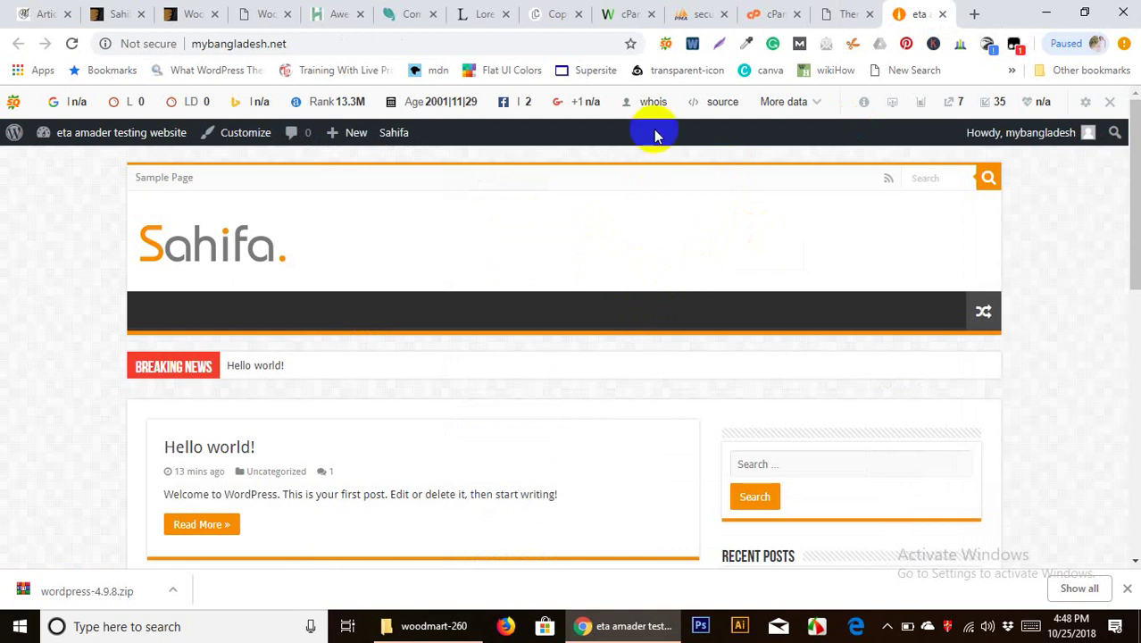
pyautogui.click(839, 14)
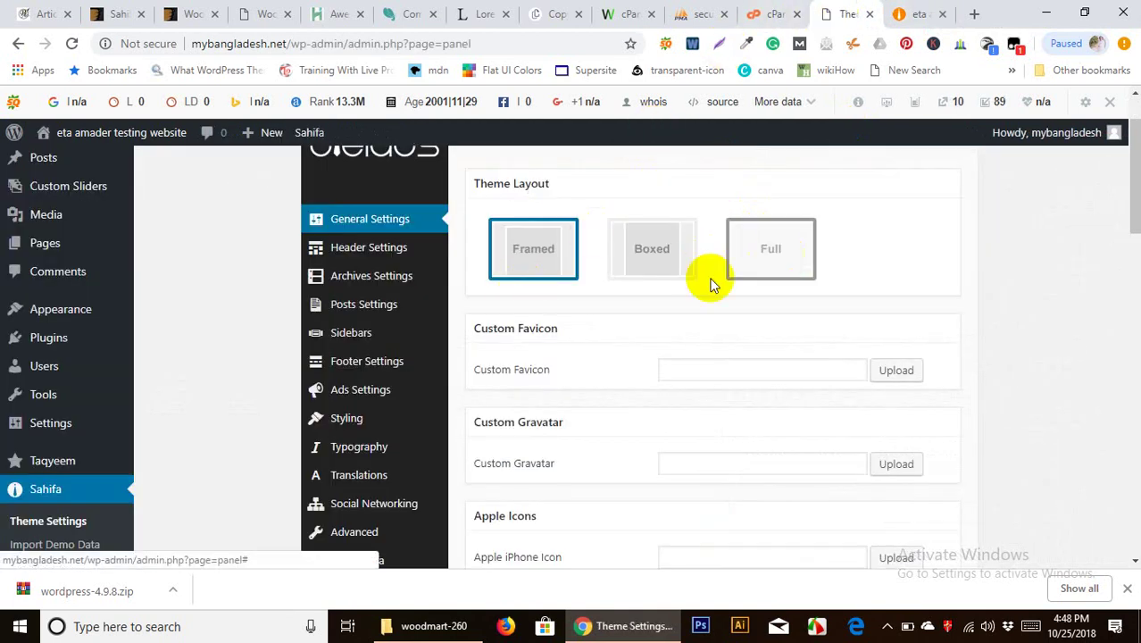
pyautogui.scroll(-2, 556, 354)
pyautogui.scroll(-5, 556, 354)
pyautogui.scroll(5, 558, 356)
pyautogui.scroll(4, 557, 356)
# Open the theme's Header Settings and check the logo on the site's front page
pyautogui.click(384, 336)
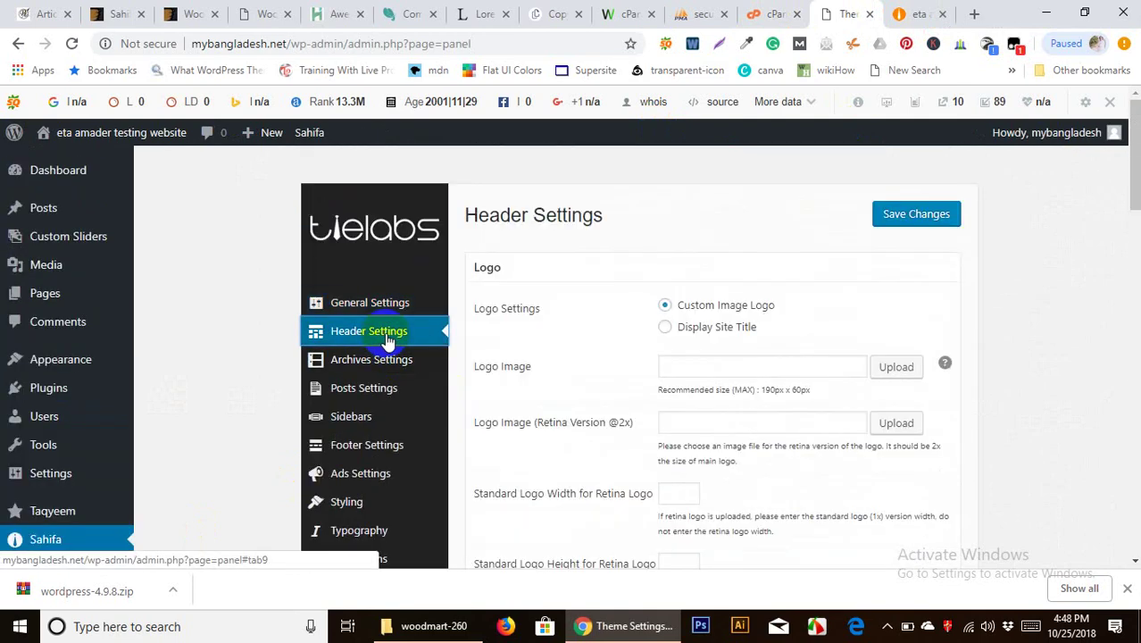
pyautogui.click(934, 10)
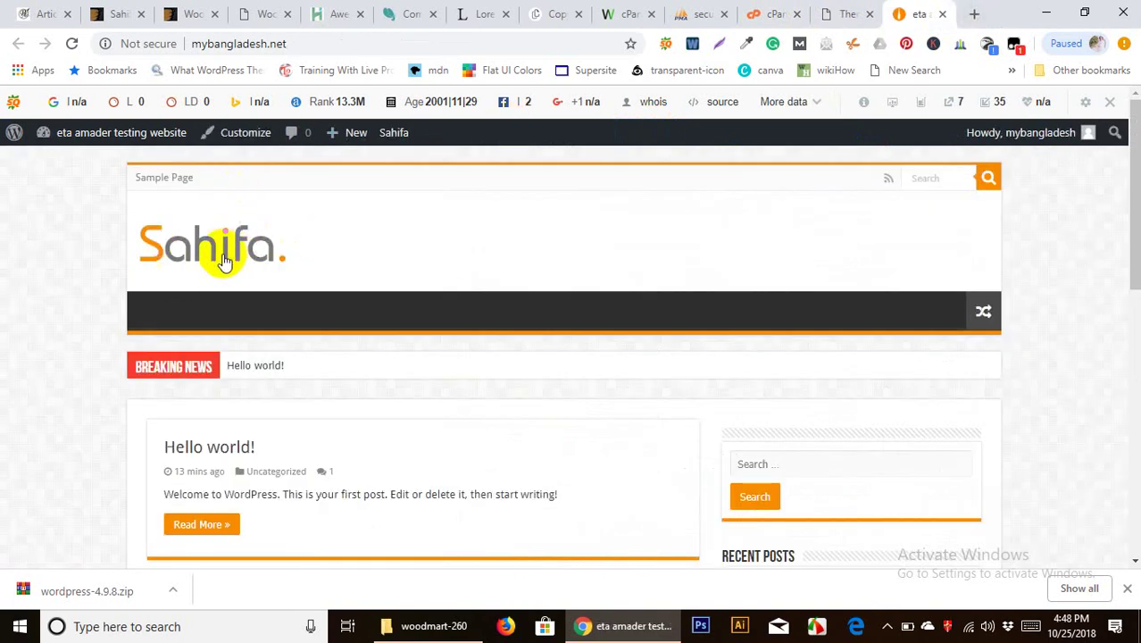
pyautogui.click(835, 14)
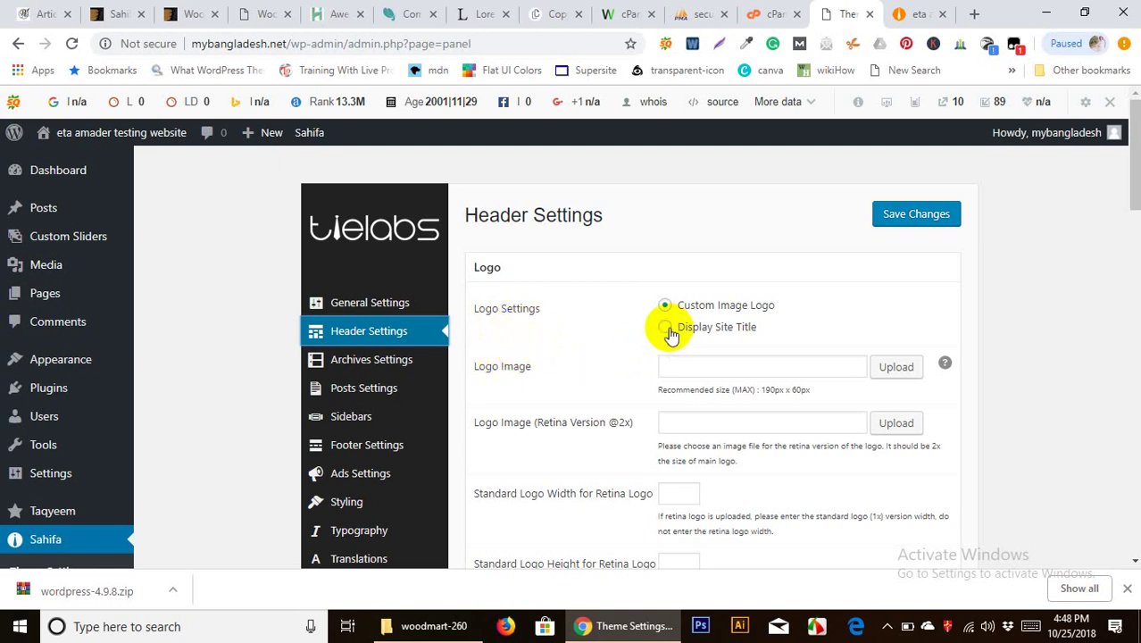
# Set the logo to Display Site Title, save the changes and reload the site's front page
pyautogui.click(919, 214)
pyautogui.click(911, 14)
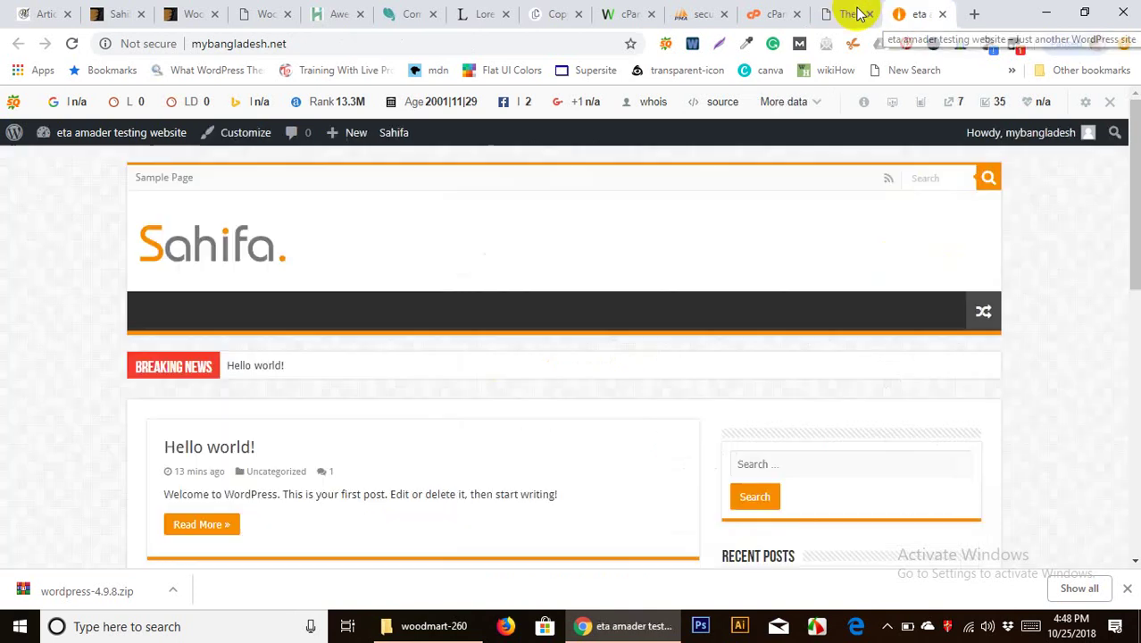
pyautogui.click(71, 44)
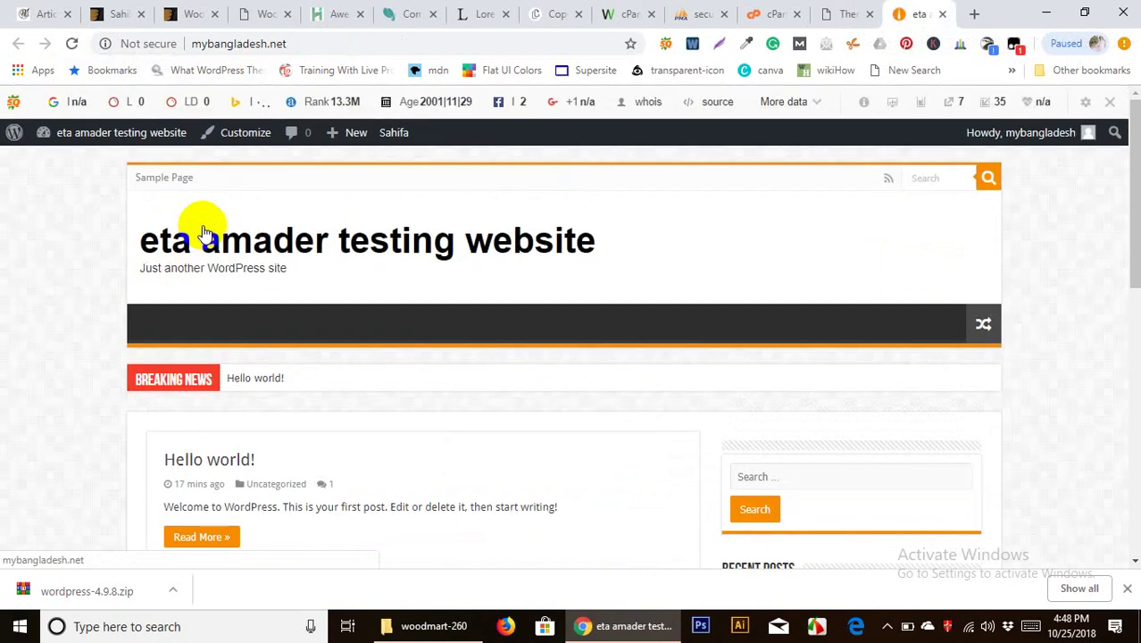
# Set the logo back to Custom Image Logo and open the Logo Image upload with a smaller File Explorer window in front
pyautogui.click(835, 15)
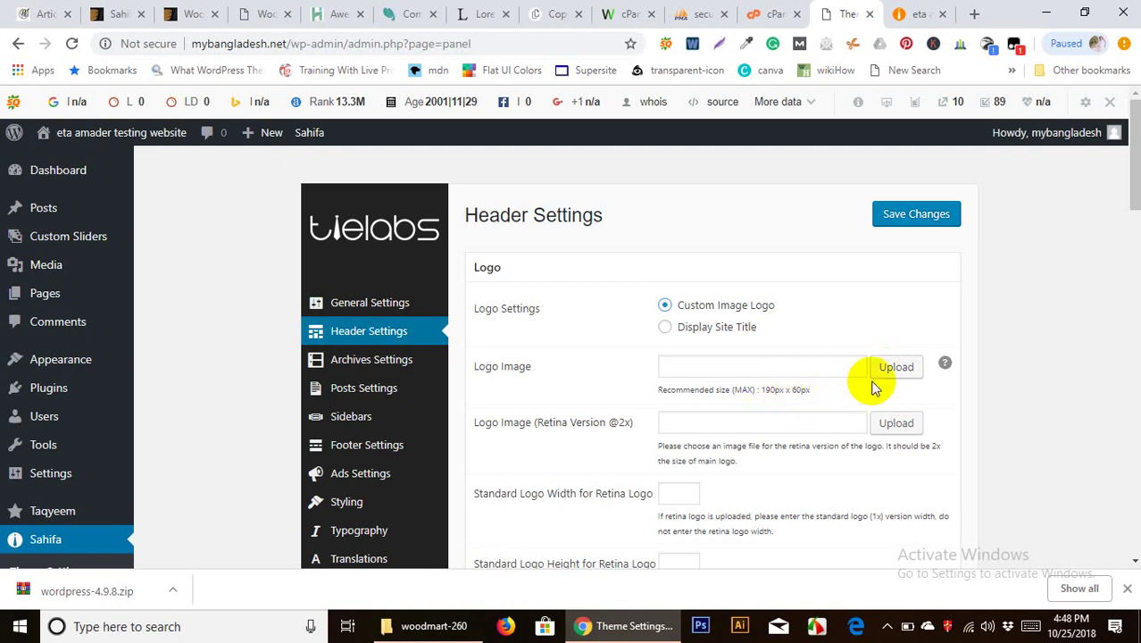
pyautogui.click(901, 366)
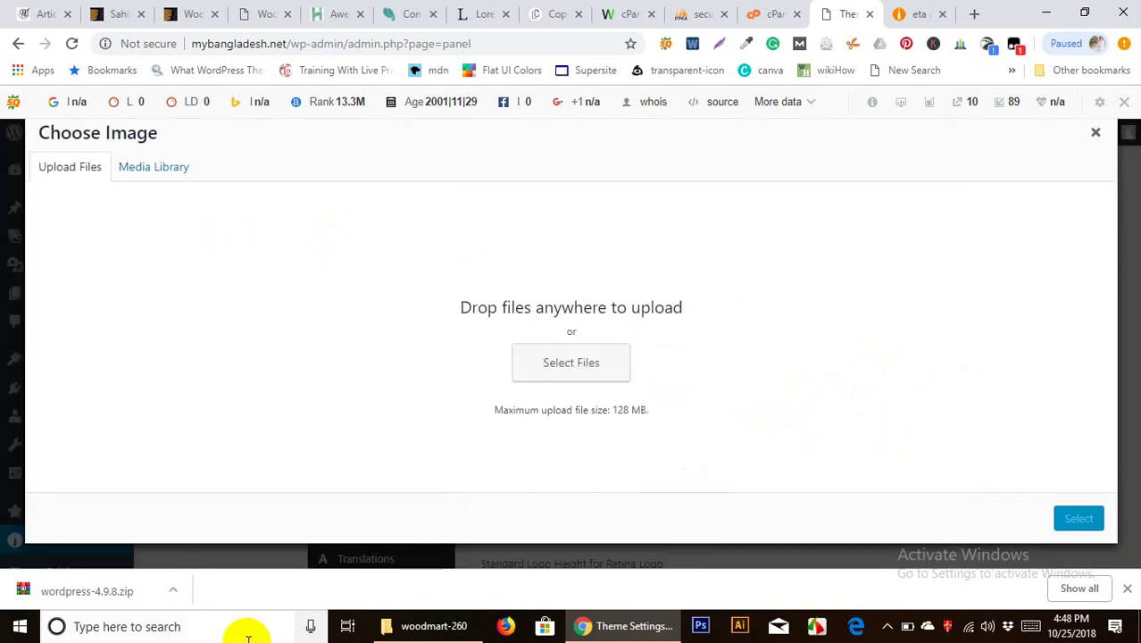
pyautogui.click(434, 626)
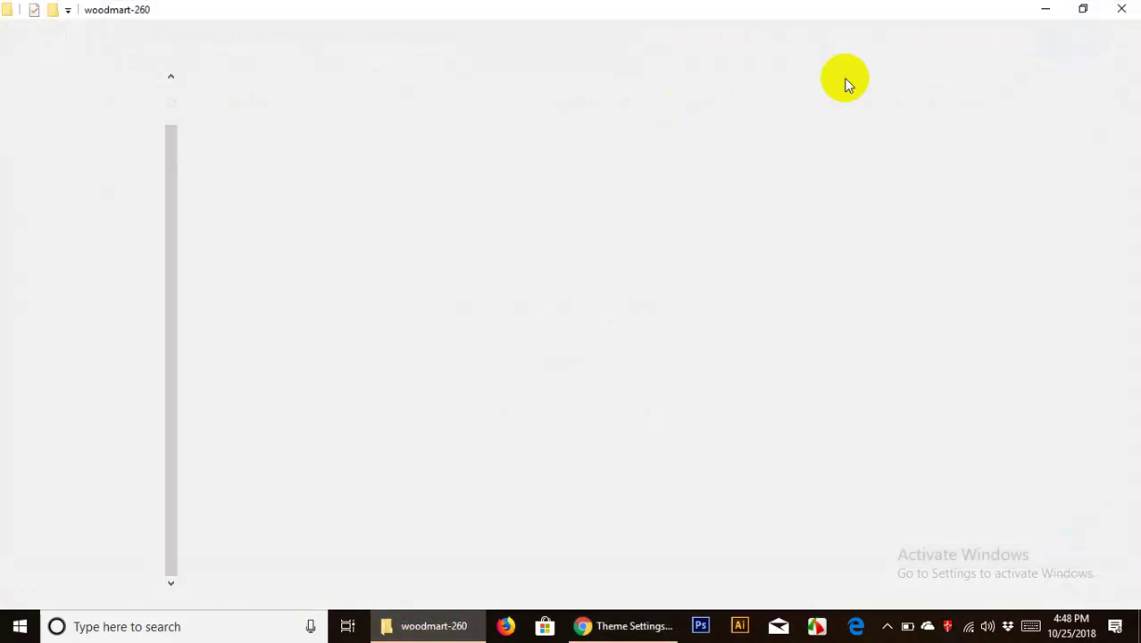
pyautogui.click(1083, 11)
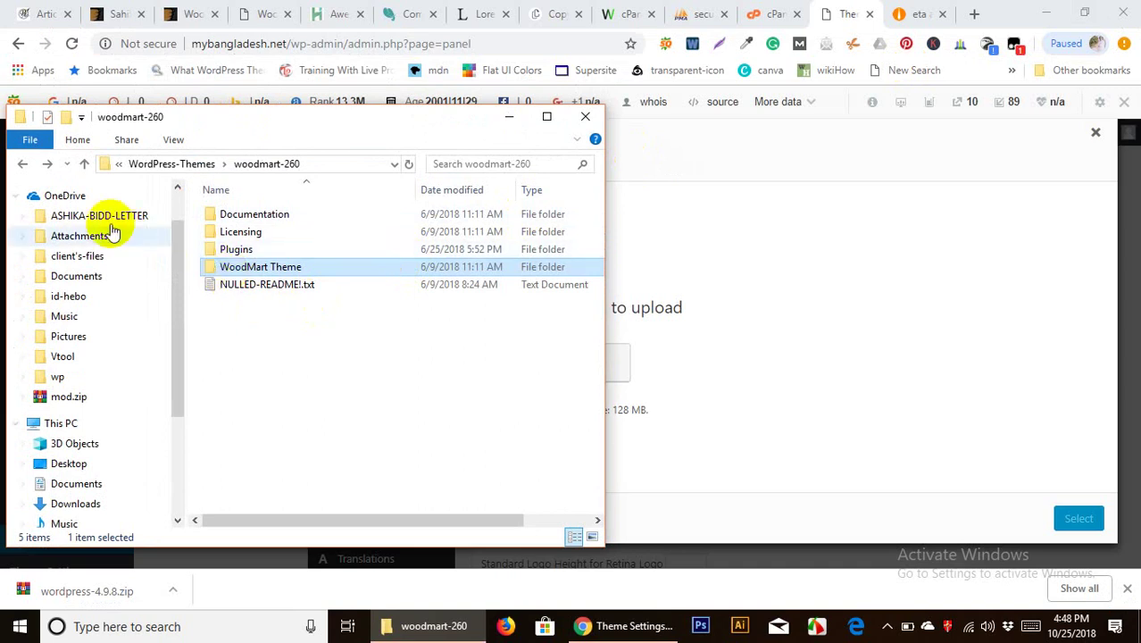
# Browse to the tutorials folder on Local Disk (E:) in File Explorer
pyautogui.scroll(-3, 174, 357)
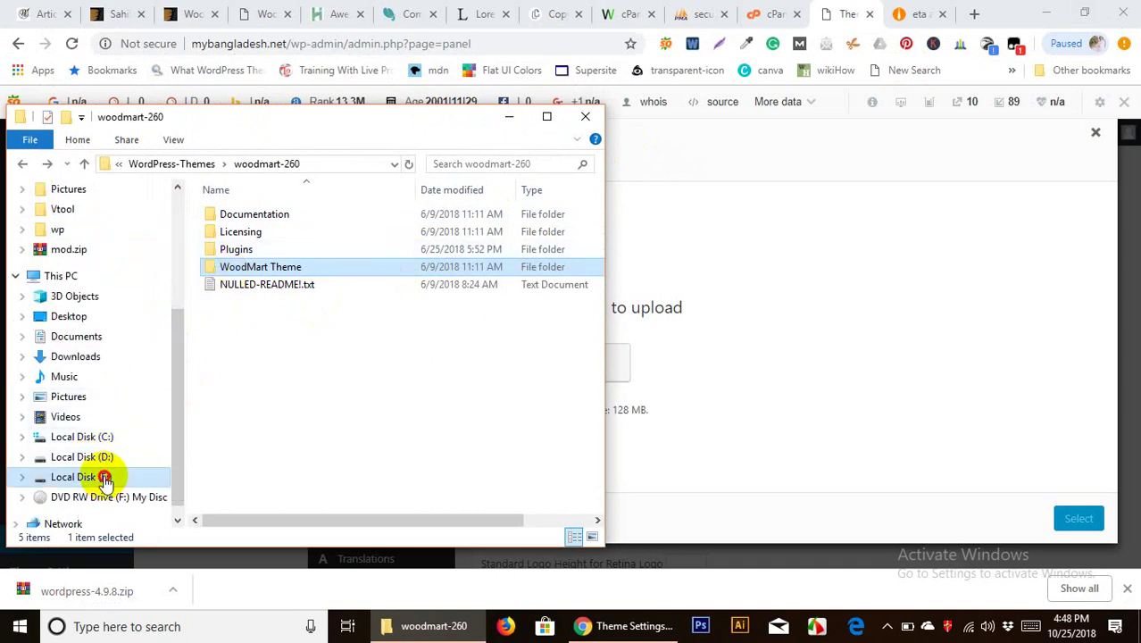
pyautogui.click(107, 476)
pyautogui.scroll(-3, 305, 301)
pyautogui.scroll(2, 337, 326)
pyautogui.scroll(-3, 337, 382)
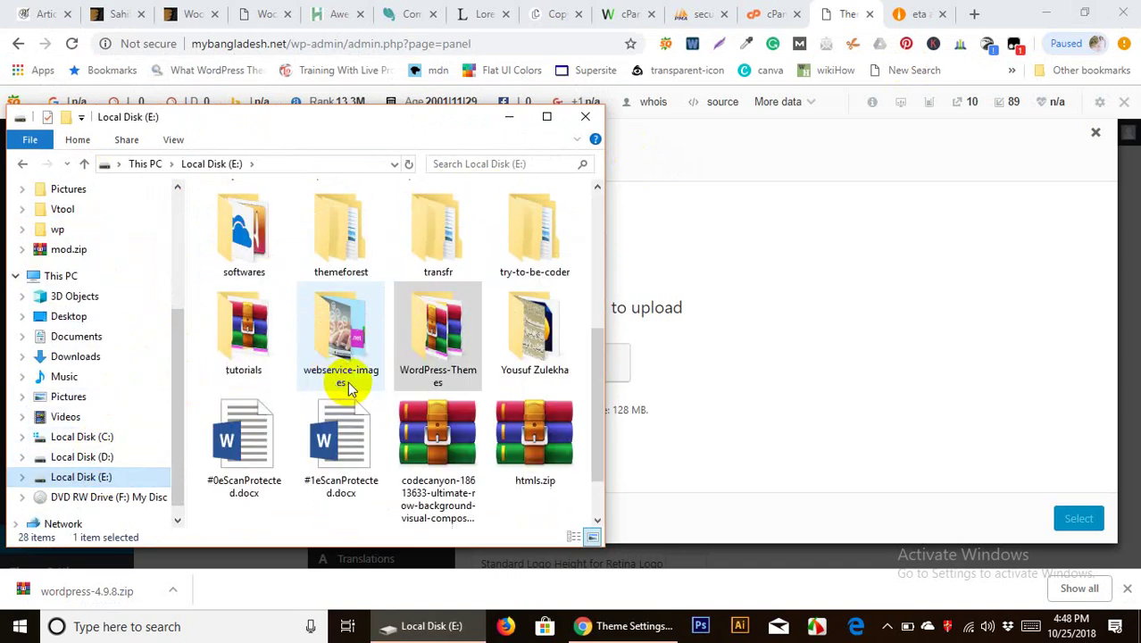
pyautogui.click(451, 349)
pyautogui.doubleClick(243, 335)
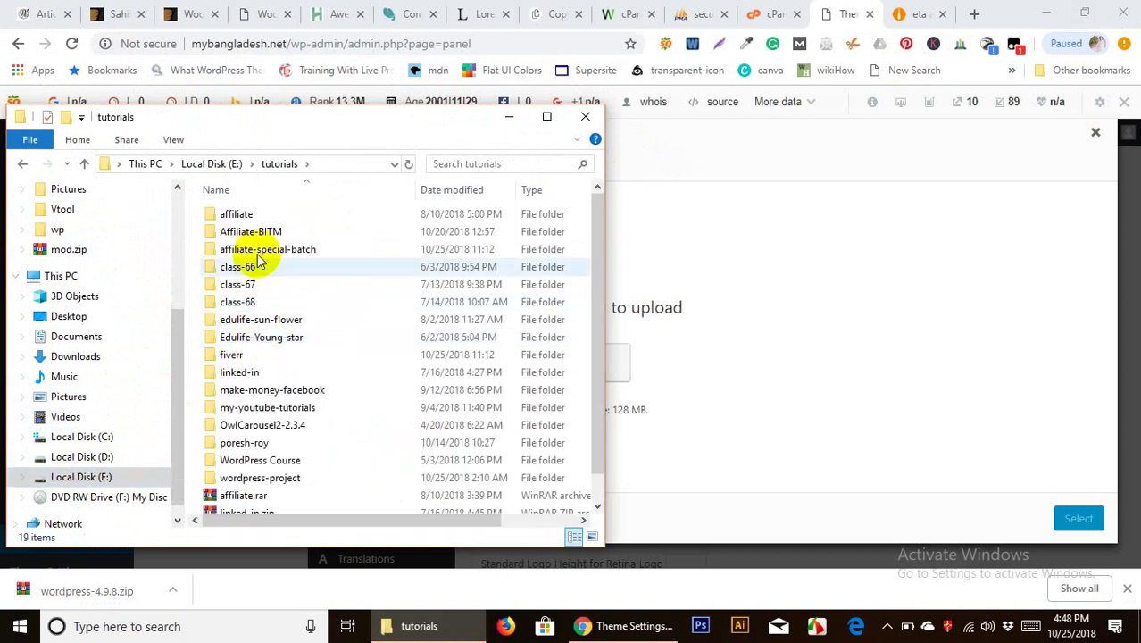
# Upload 10best-web-hosting-companies.png from the hostingidea.info folder inside Affiliate-BITM to the media library
pyautogui.click(271, 254)
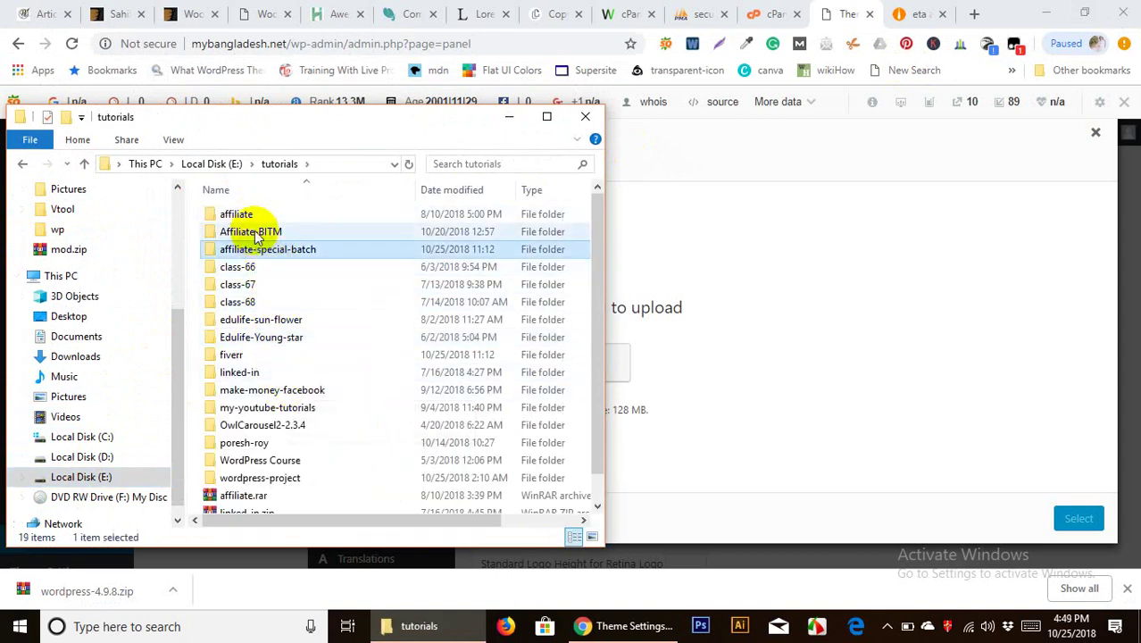
pyautogui.doubleClick(255, 234)
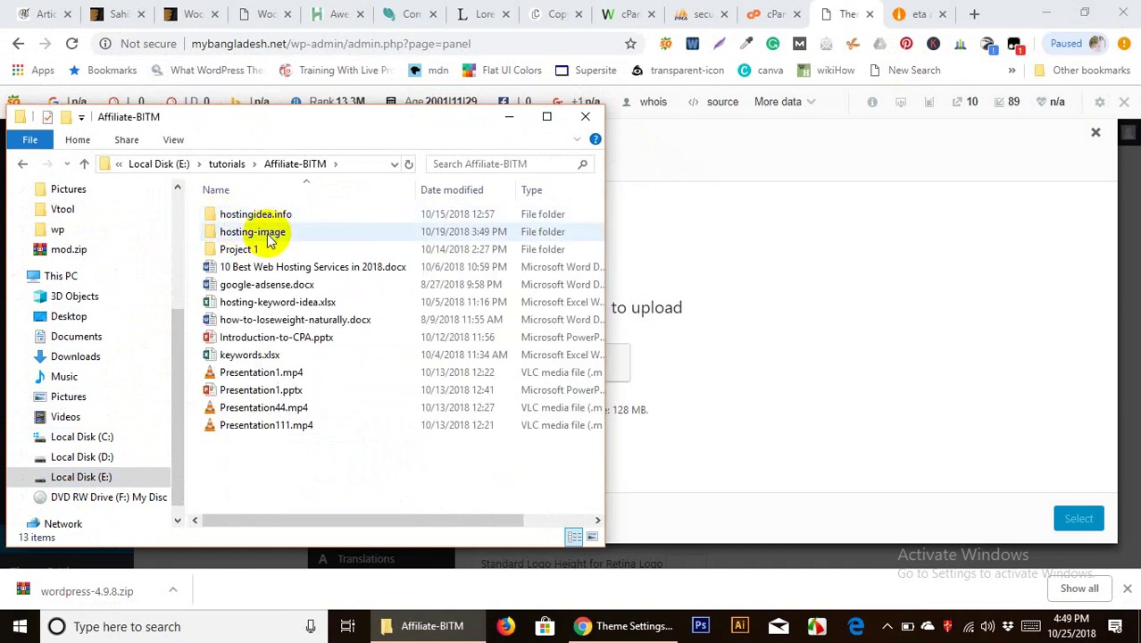
pyautogui.doubleClick(266, 216)
pyautogui.scroll(-1, 404, 352)
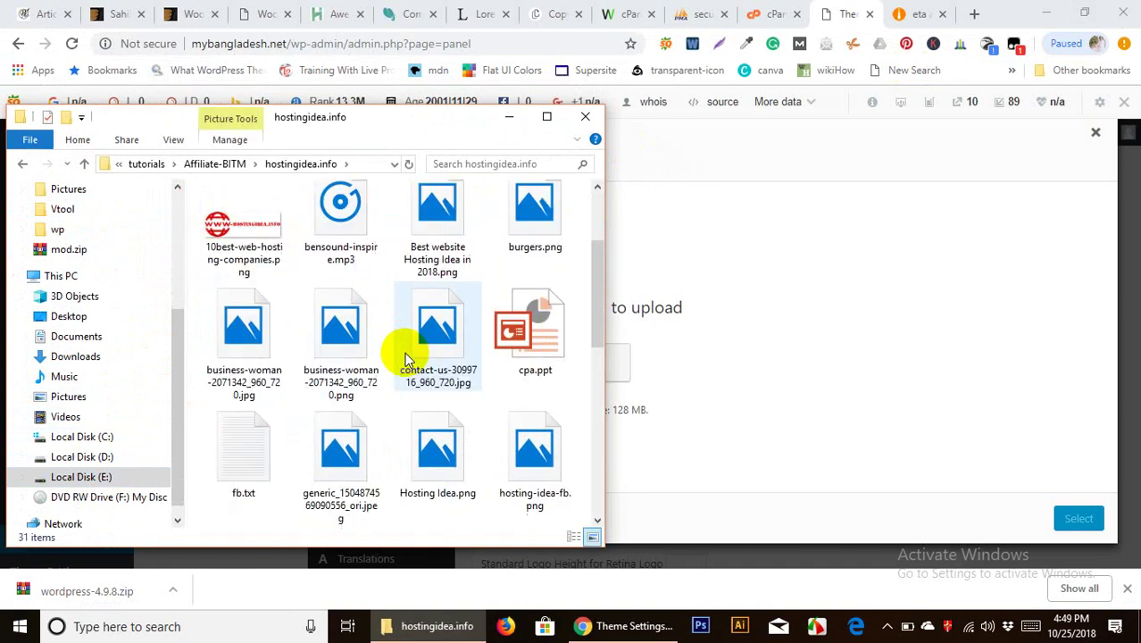
pyautogui.click(236, 251)
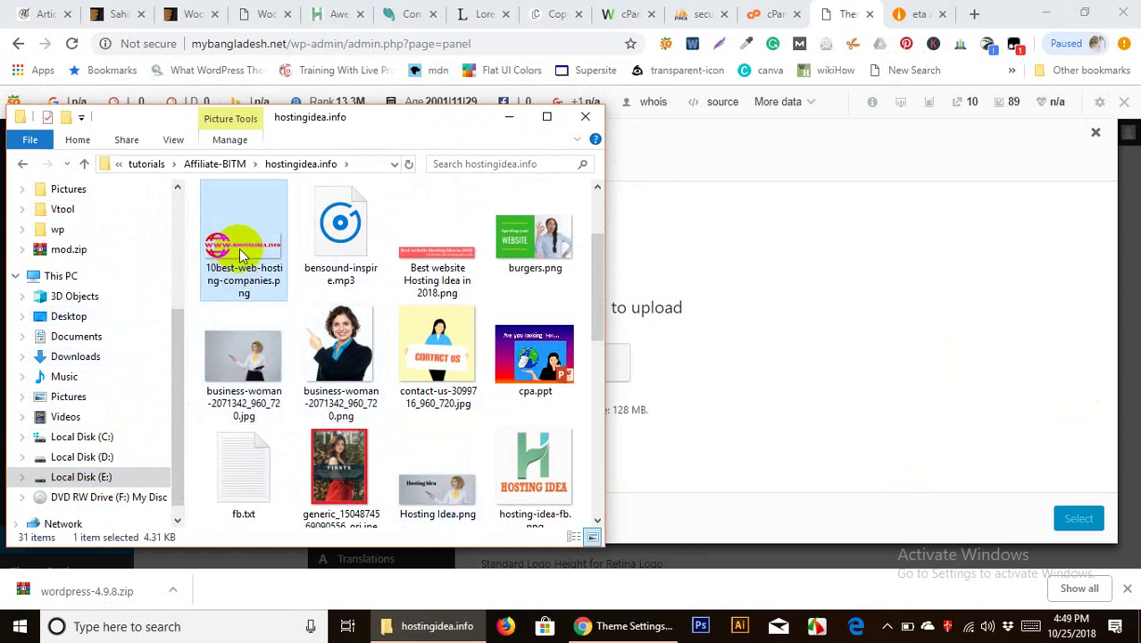
pyautogui.moveTo(234, 256); pyautogui.dragTo(833, 322)
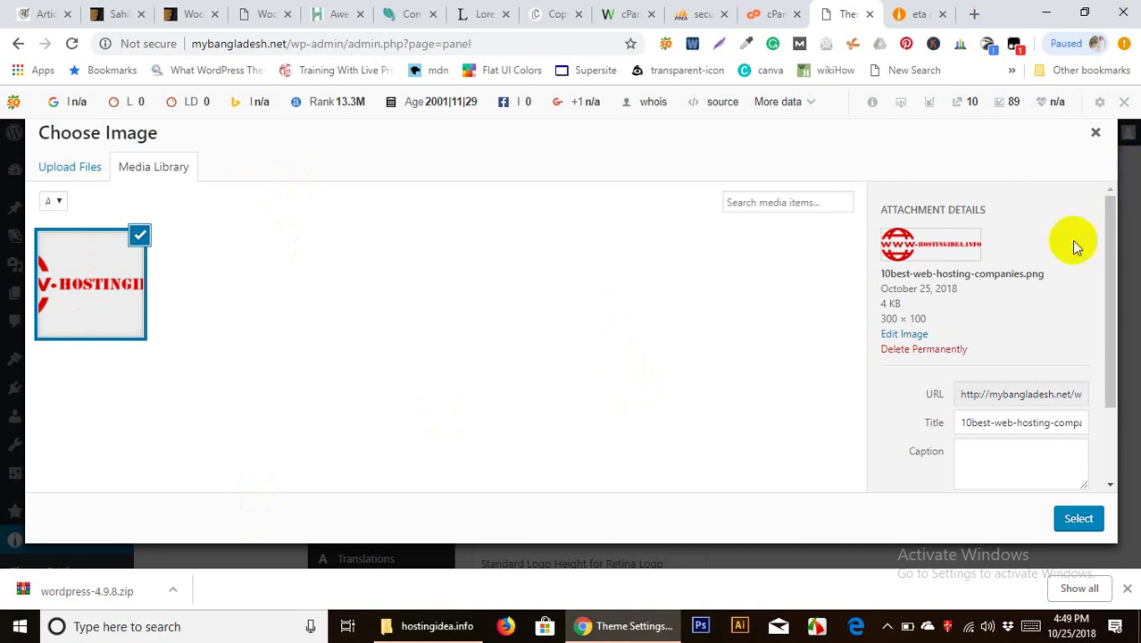
# Set the uploaded image's alt text and title to "mybangladesh" and use it as the header's Logo Image
pyautogui.moveTo(1109, 240); pyautogui.dragTo(1105, 304)
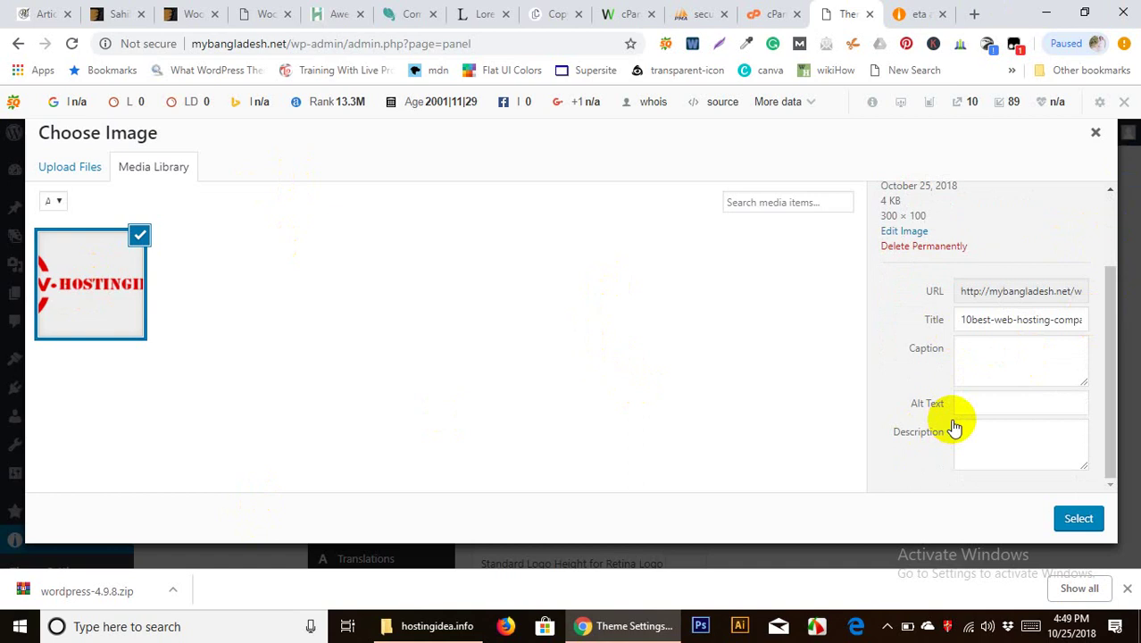
pyautogui.click(981, 412)
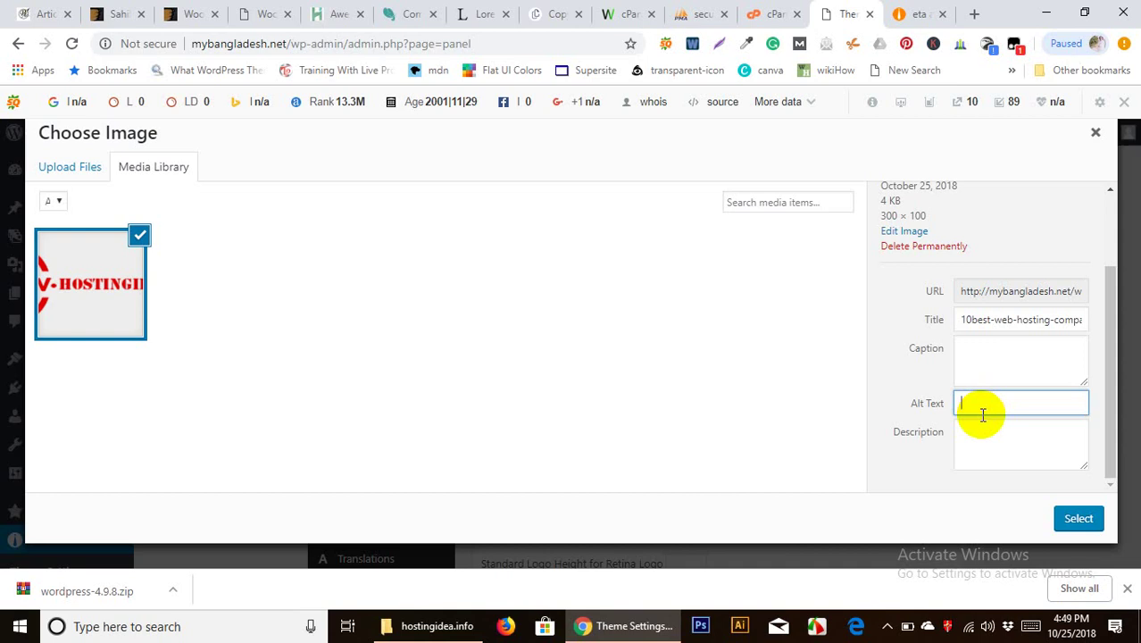
pyautogui.moveTo(964, 319); pyautogui.dragTo(1132, 346)
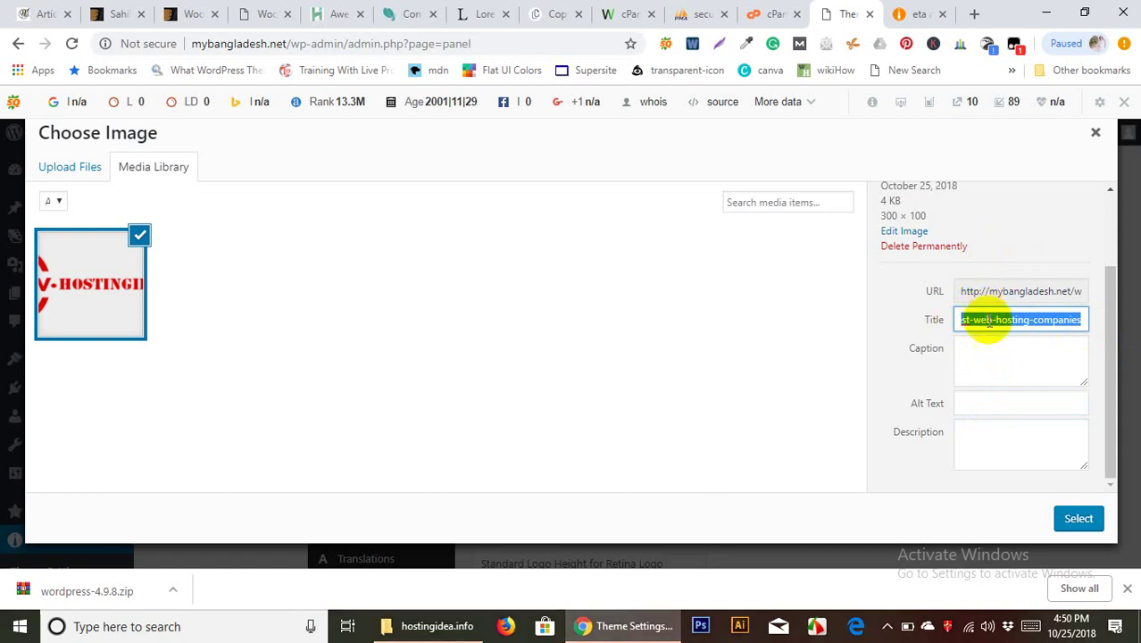
pyautogui.click(1012, 403)
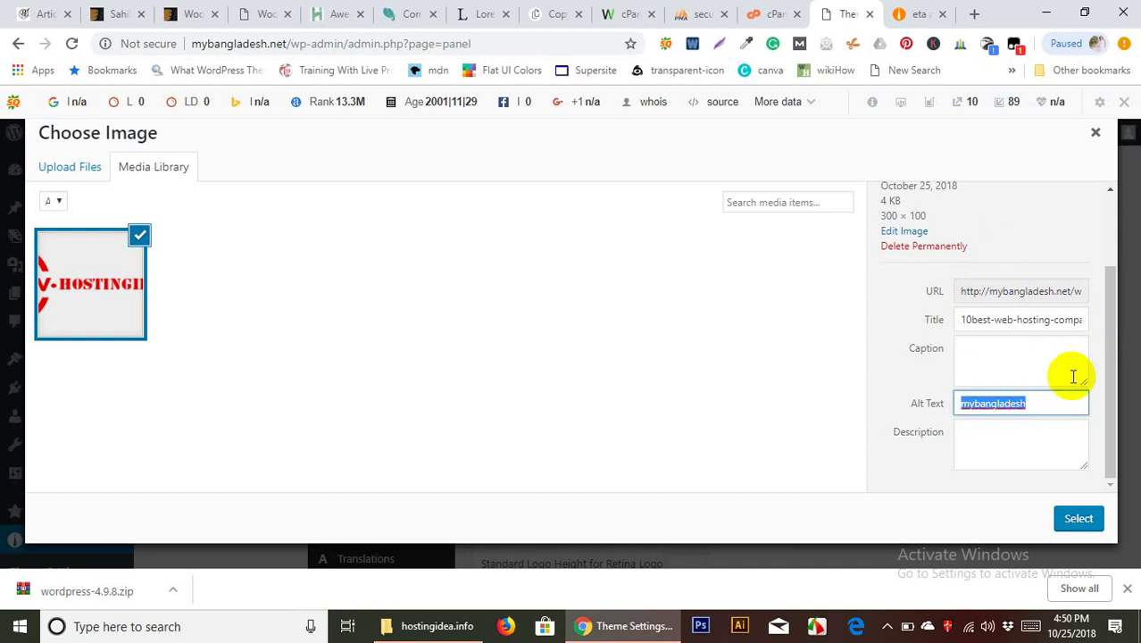
pyautogui.click(1014, 320)
pyautogui.hotkey('ctrl', 'a')
pyautogui.write('mybangladesh')
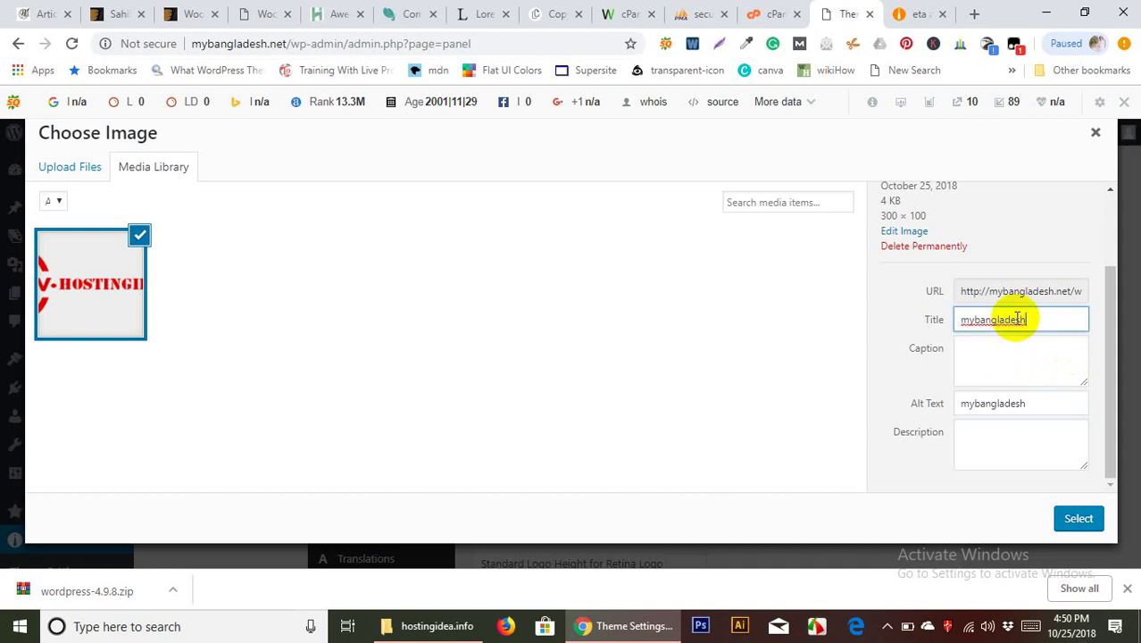
pyautogui.click(1078, 518)
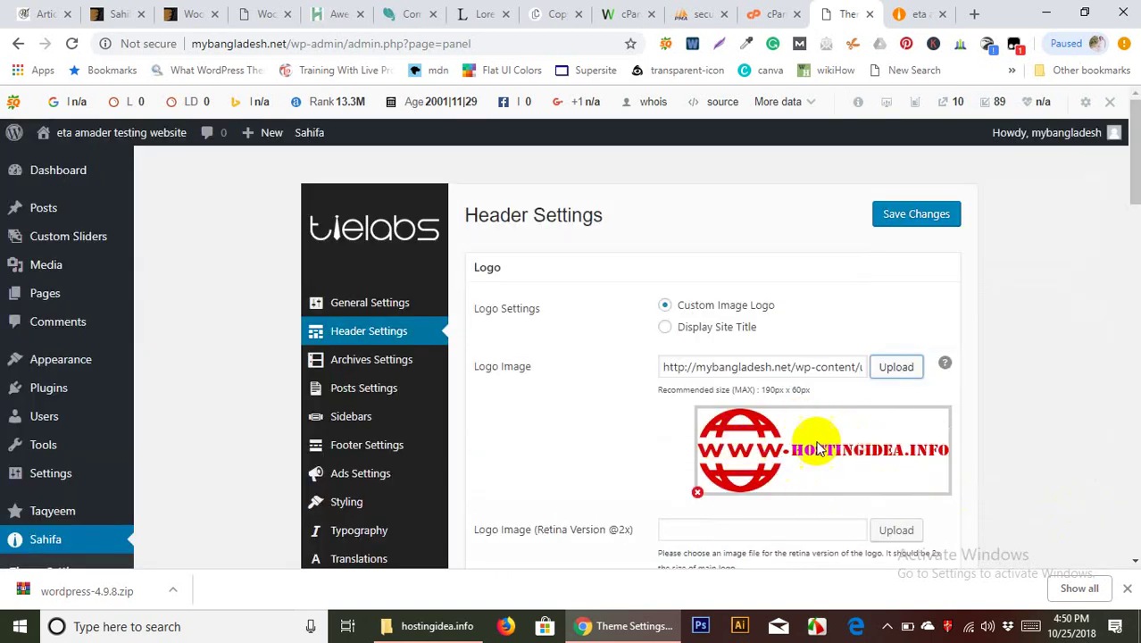
# Save the header settings with the new logo and reload the site's front page to check the header
pyautogui.scroll(-1, 744, 390)
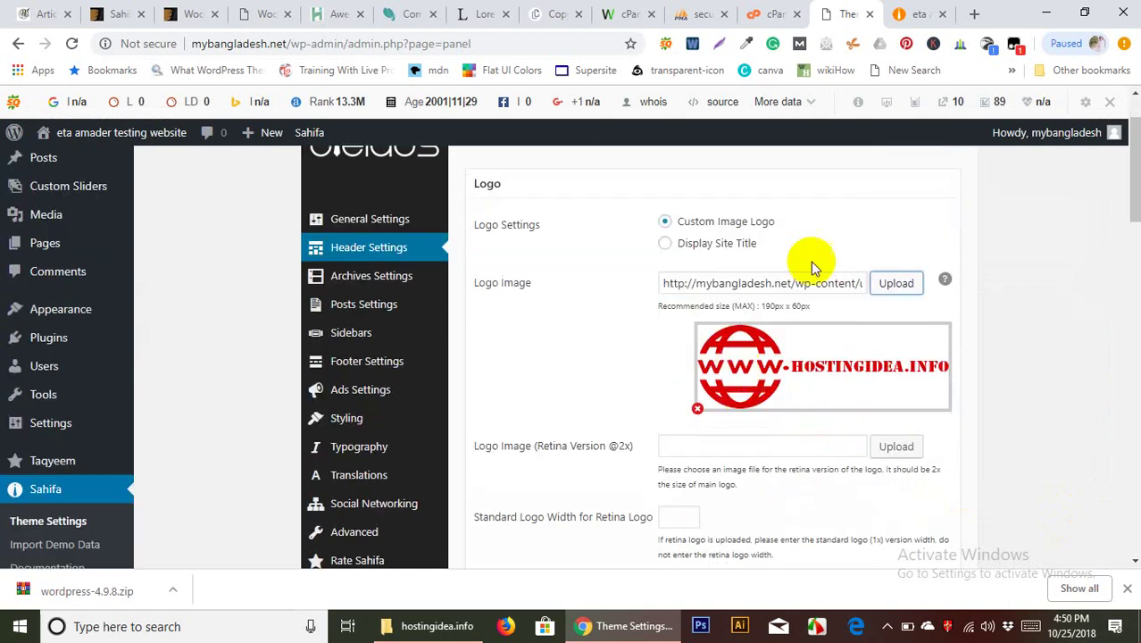
pyautogui.scroll(1, 1014, 343)
pyautogui.click(937, 223)
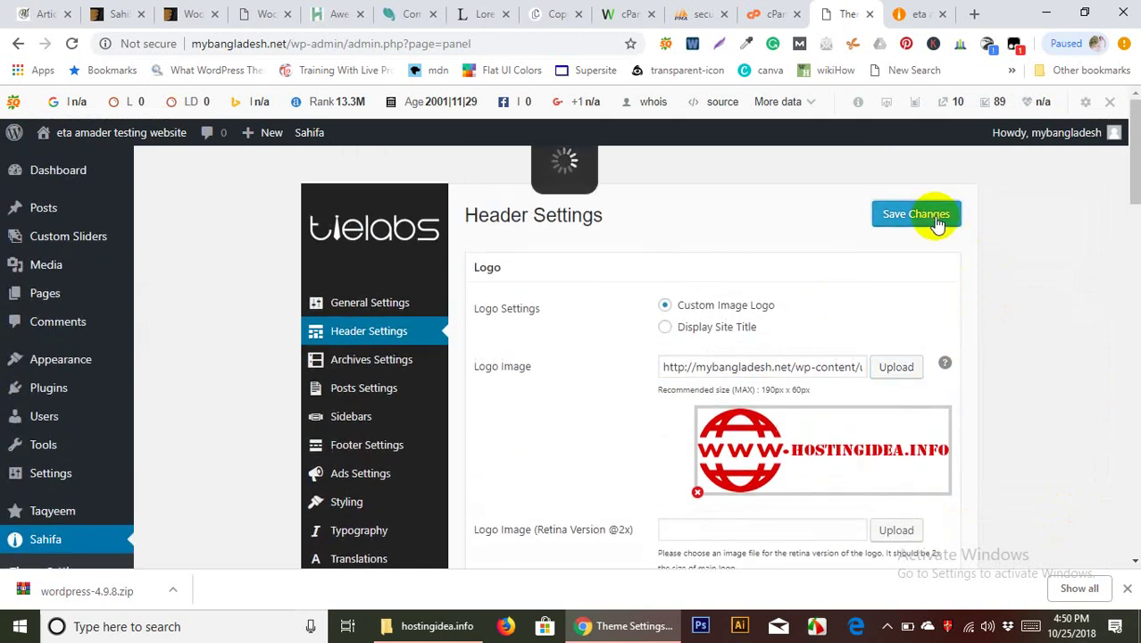
pyautogui.click(900, 13)
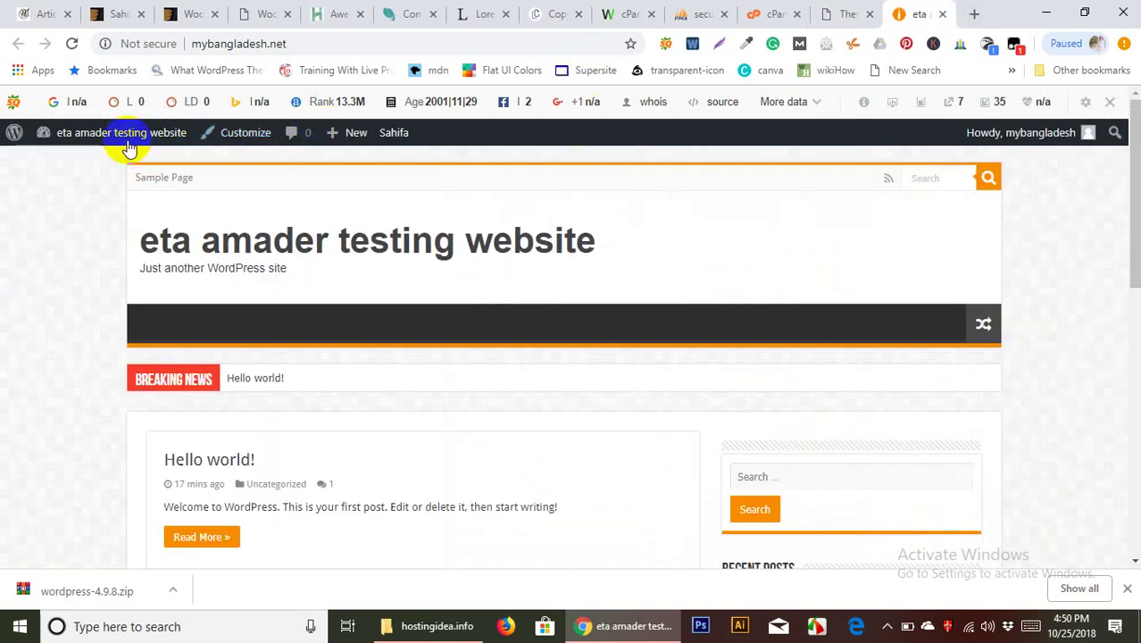
pyautogui.click(72, 45)
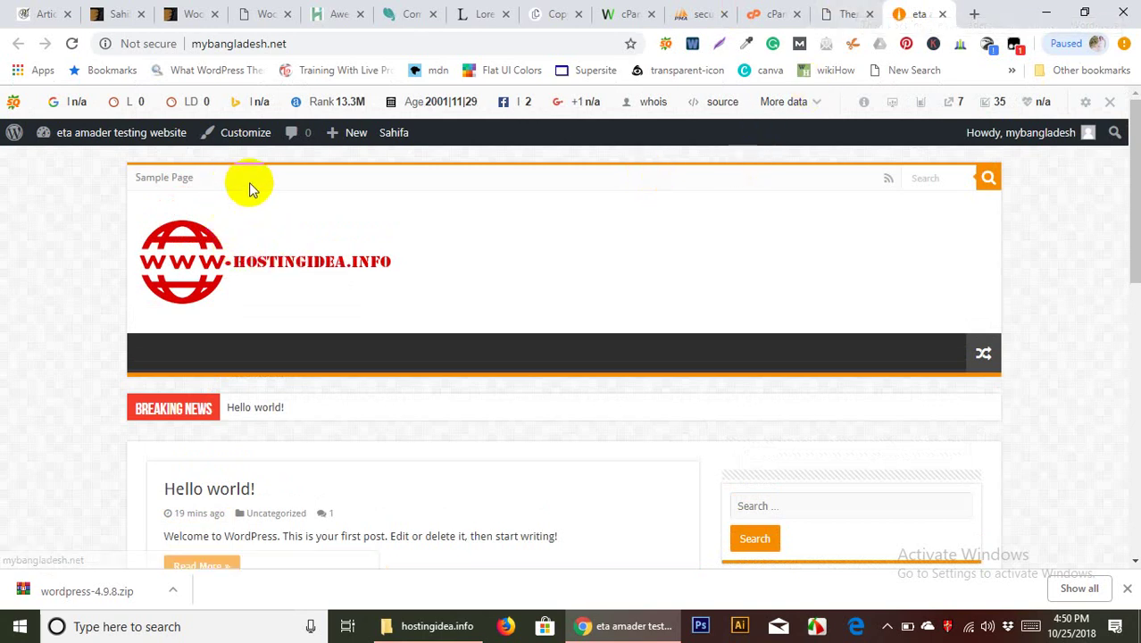
pyautogui.click(941, 178)
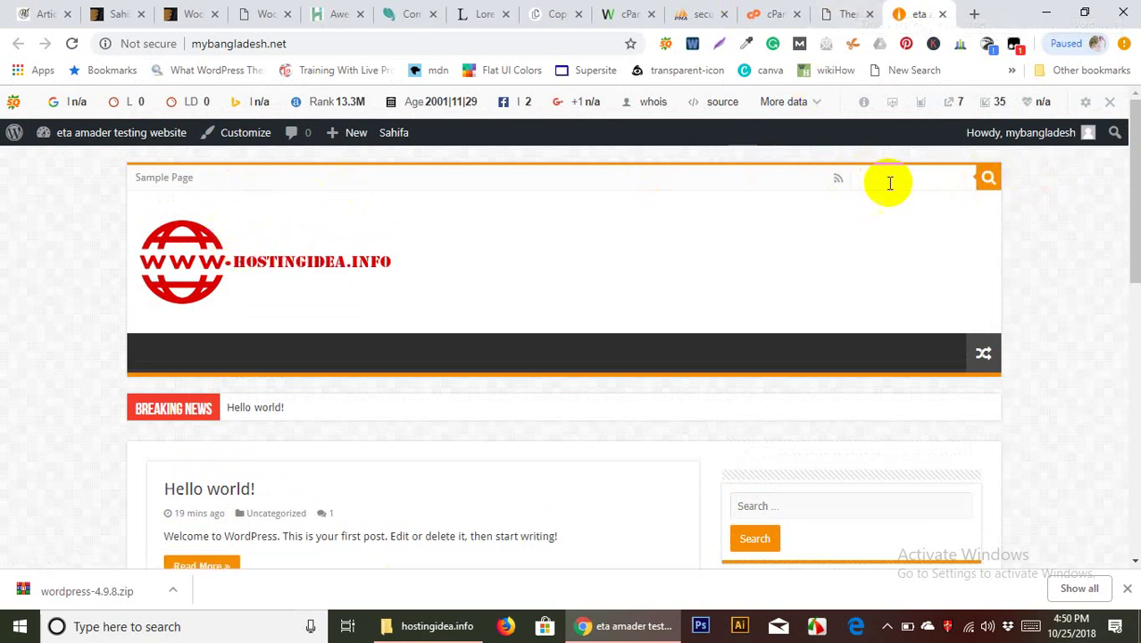
# Review the logo size, margin and Header Top area settings and compare them with the site's front page
pyautogui.click(844, 15)
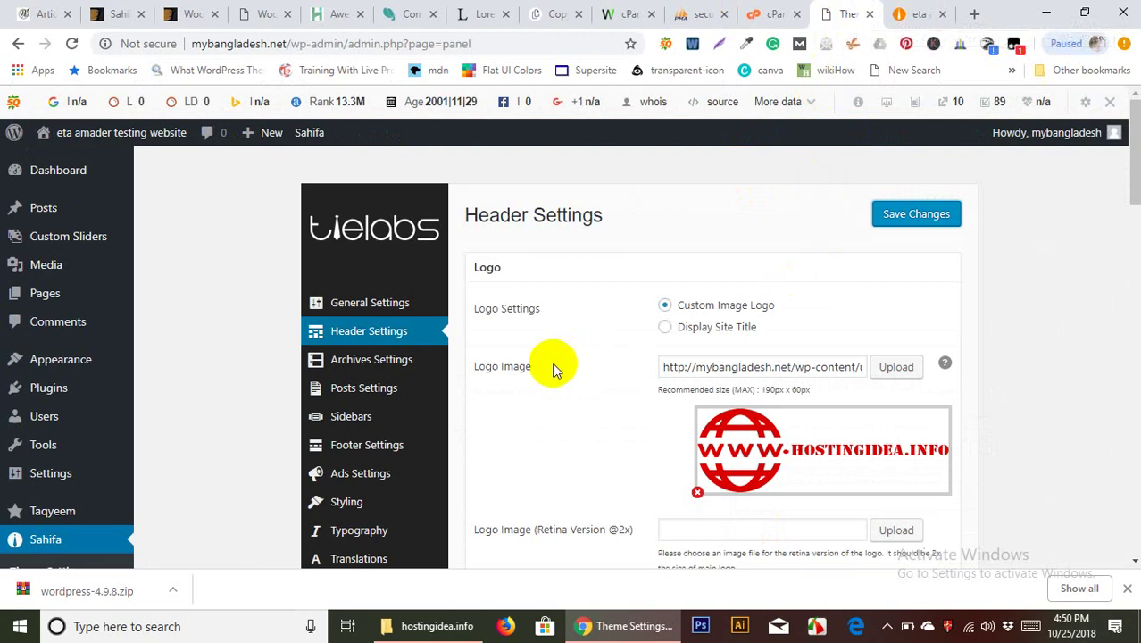
pyautogui.scroll(-2, 572, 362)
pyautogui.scroll(-2, 553, 362)
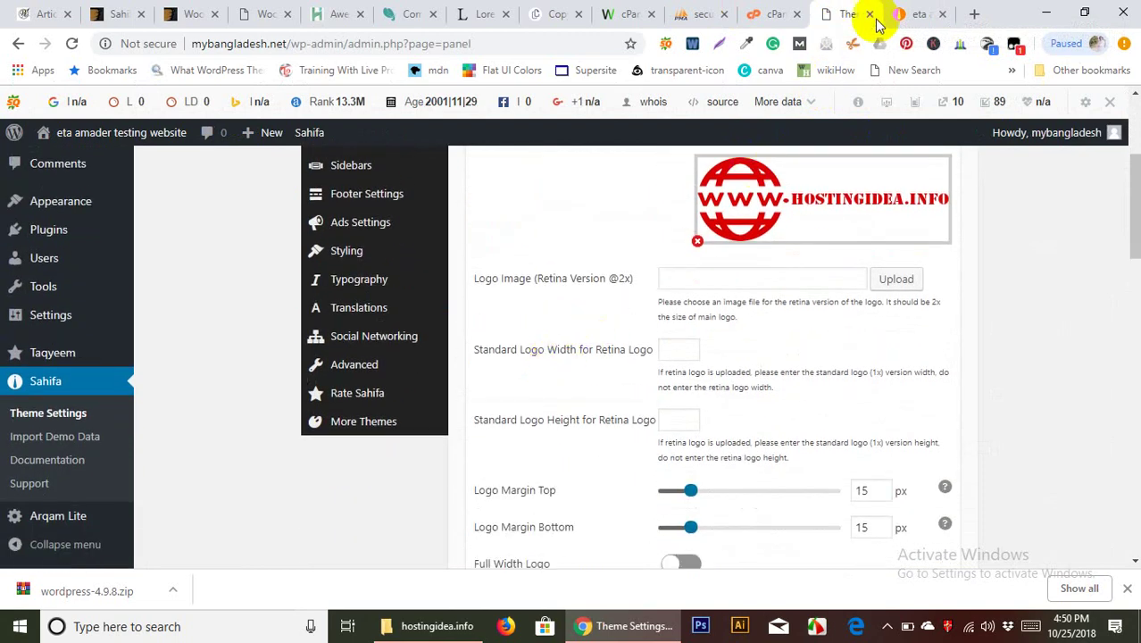
pyautogui.click(913, 15)
pyautogui.scroll(-5, 478, 301)
pyautogui.scroll(4, 478, 301)
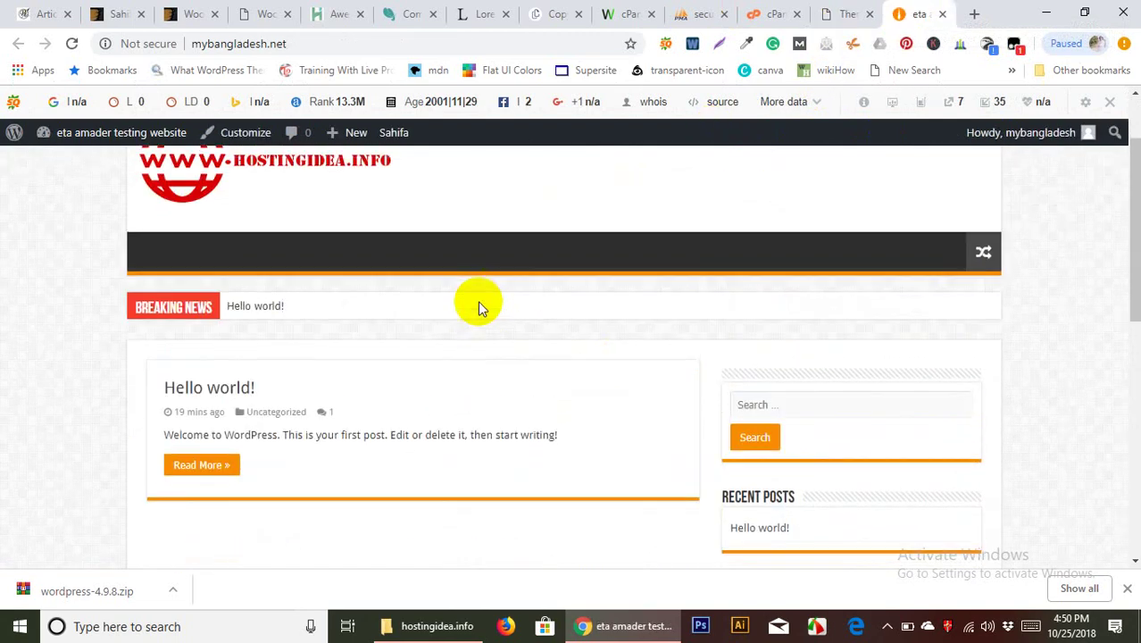
pyautogui.click(844, 15)
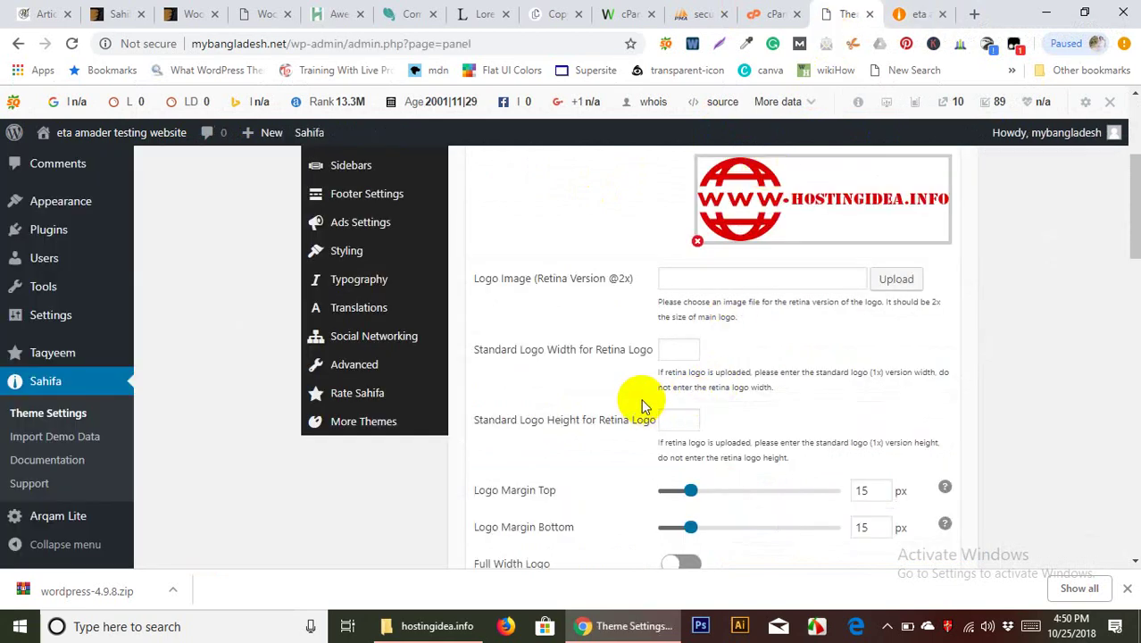
pyautogui.scroll(-2, 648, 403)
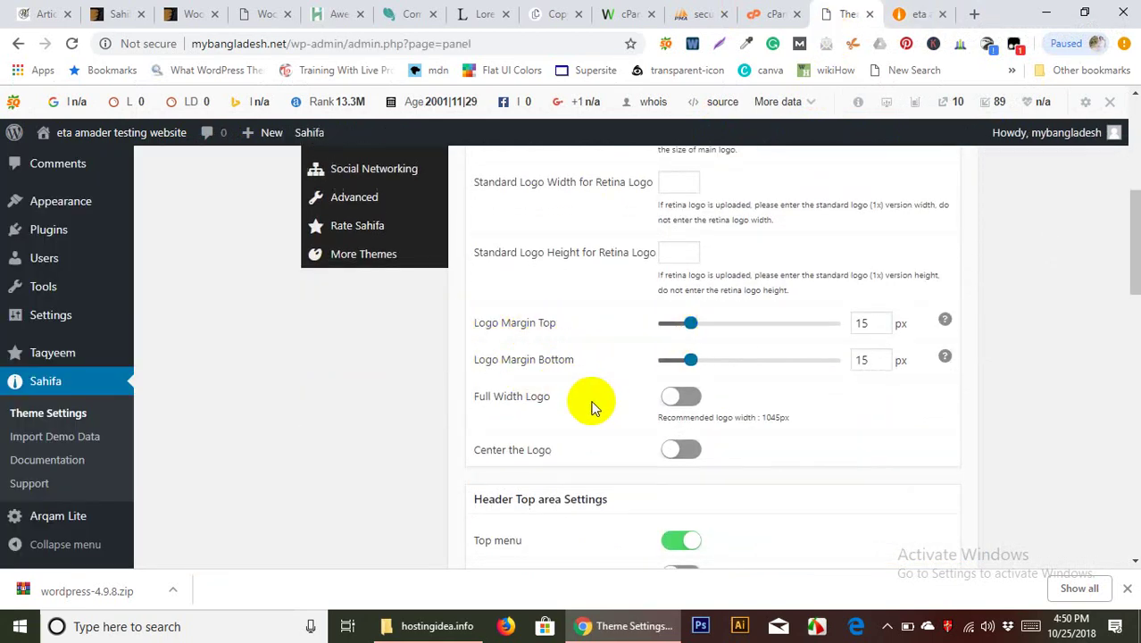
pyautogui.scroll(-1, 594, 406)
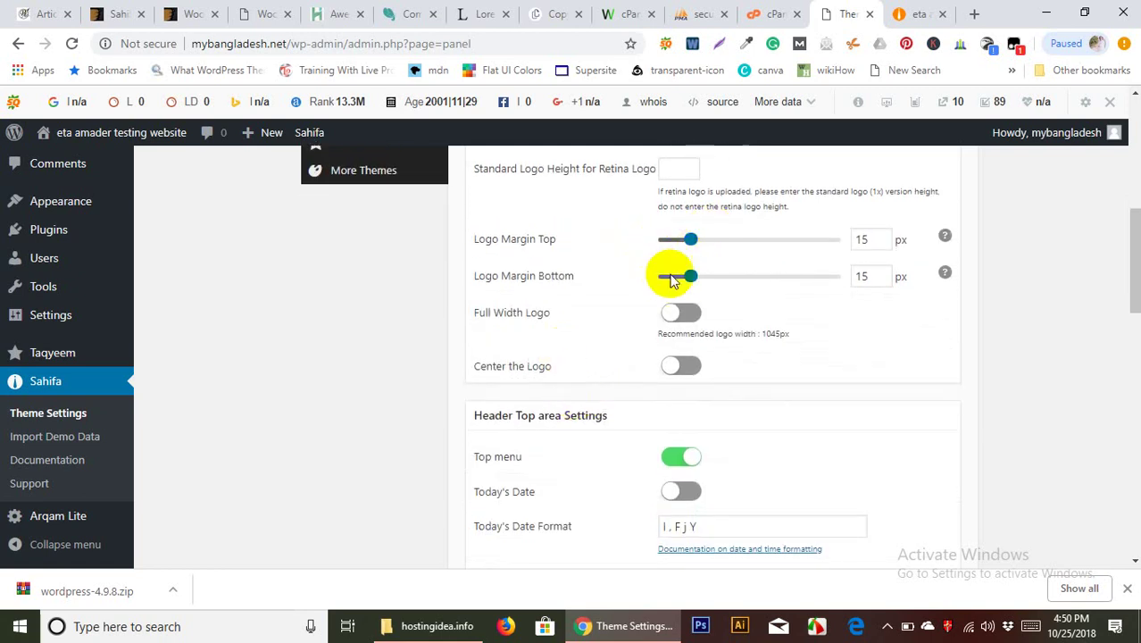
pyautogui.scroll(-2, 581, 339)
pyautogui.scroll(1, 527, 250)
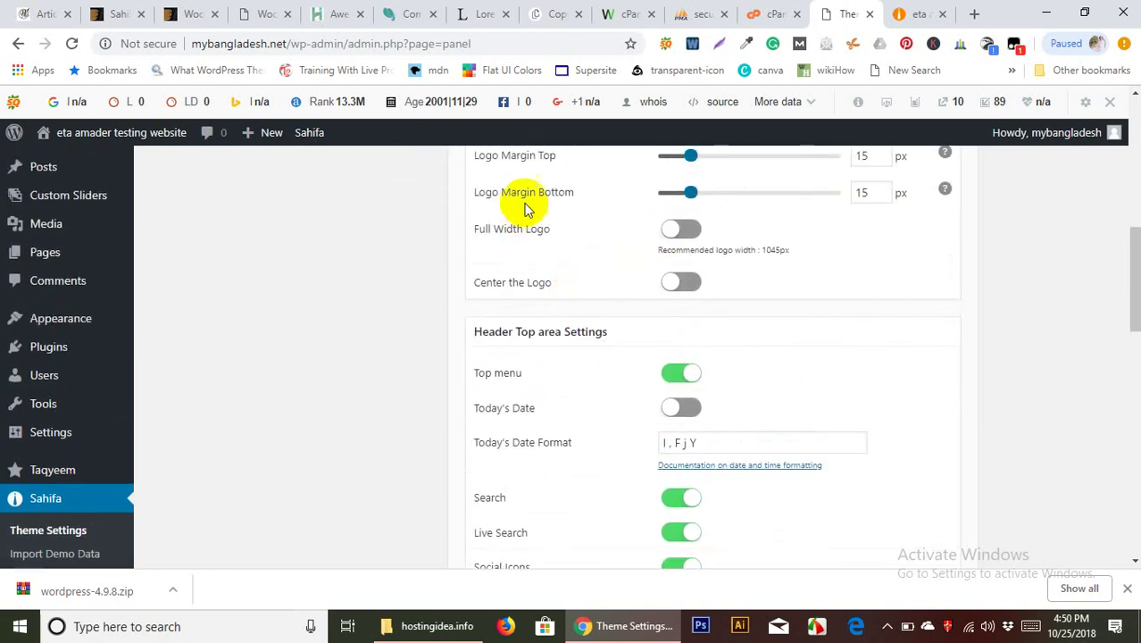
pyautogui.scroll(-1, 536, 312)
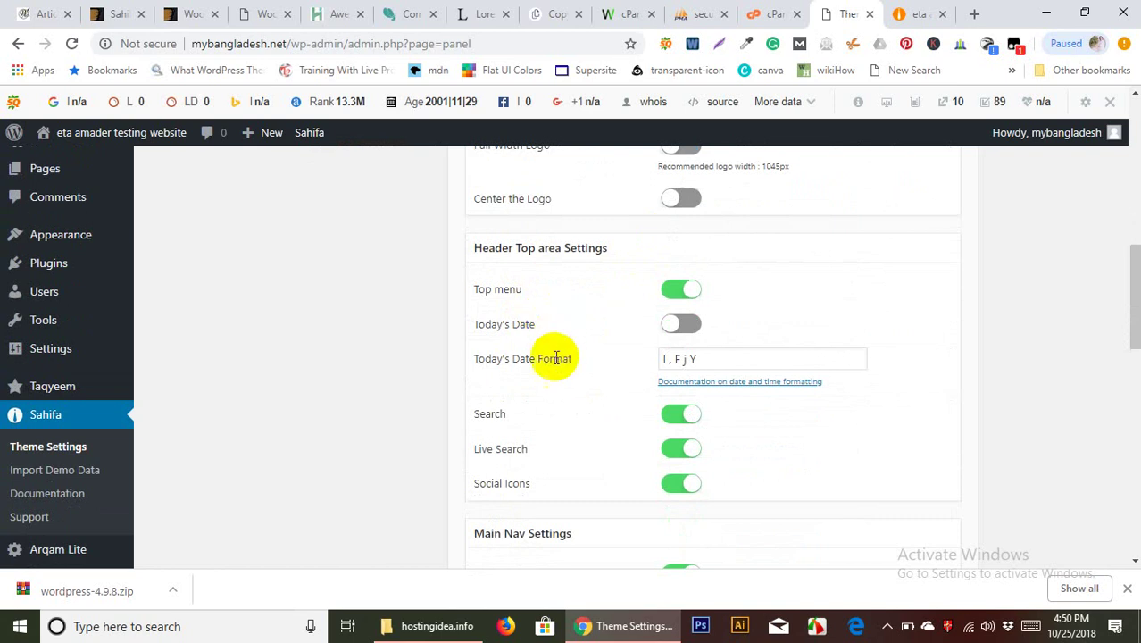
pyautogui.click(909, 13)
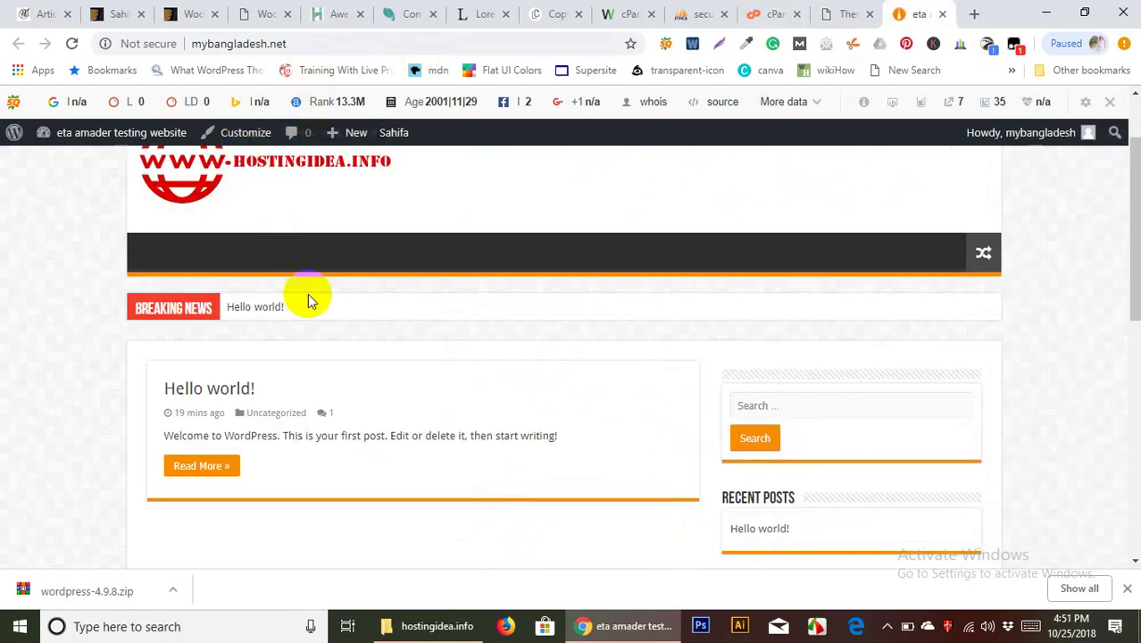
pyautogui.scroll(2, 307, 295)
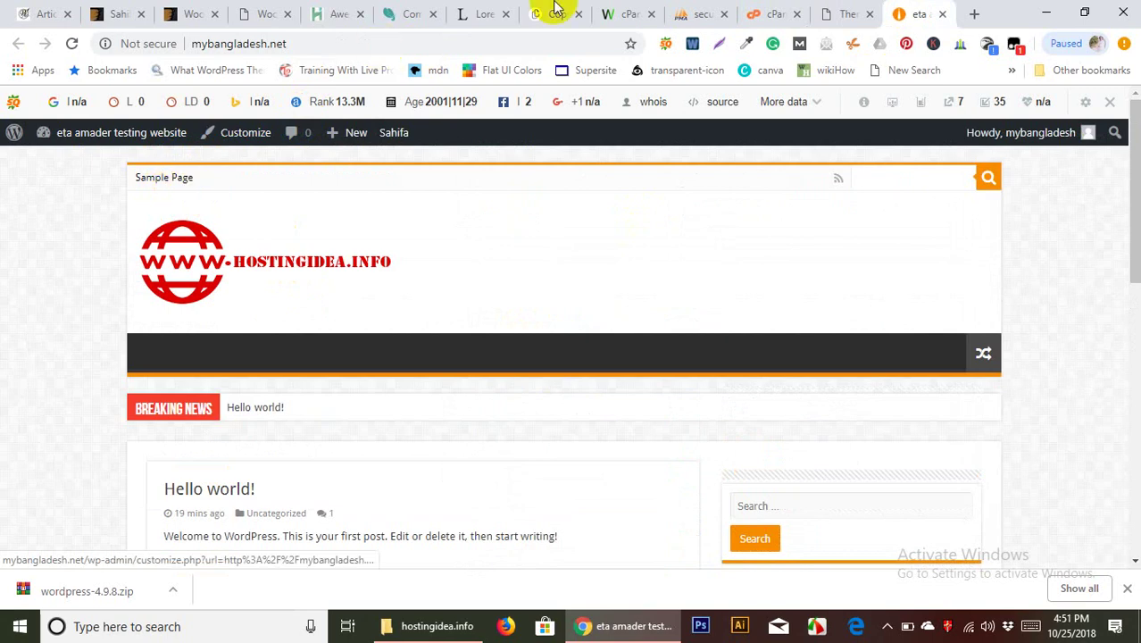
# Enable Today's Date in the Header Top area, save the theme settings and reload the front page
pyautogui.click(843, 14)
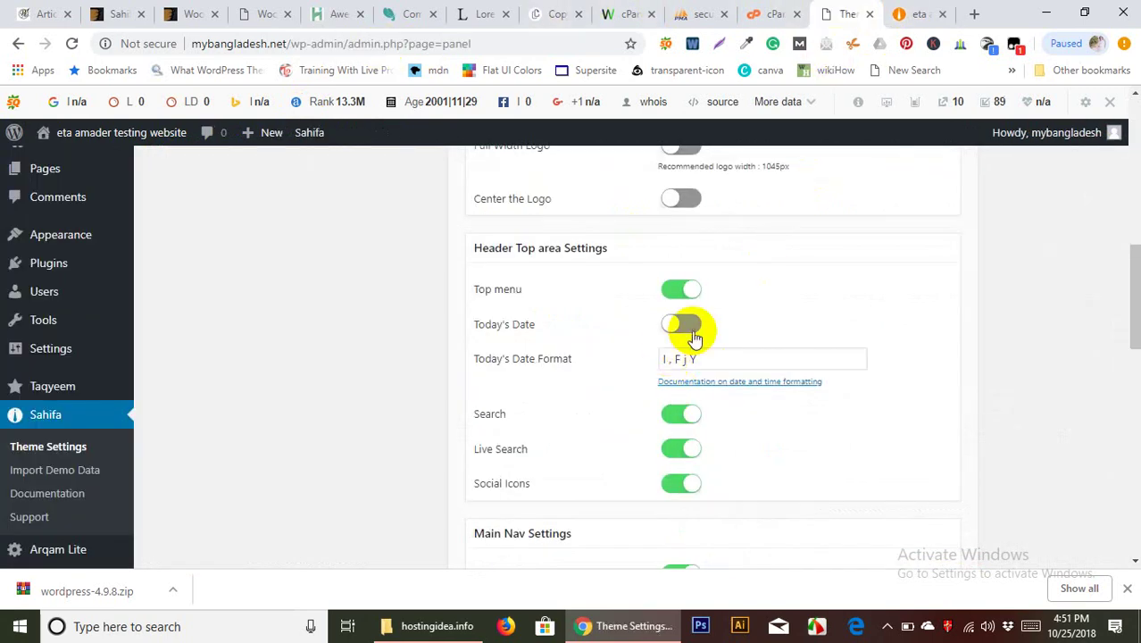
pyautogui.scroll(10, 831, 304)
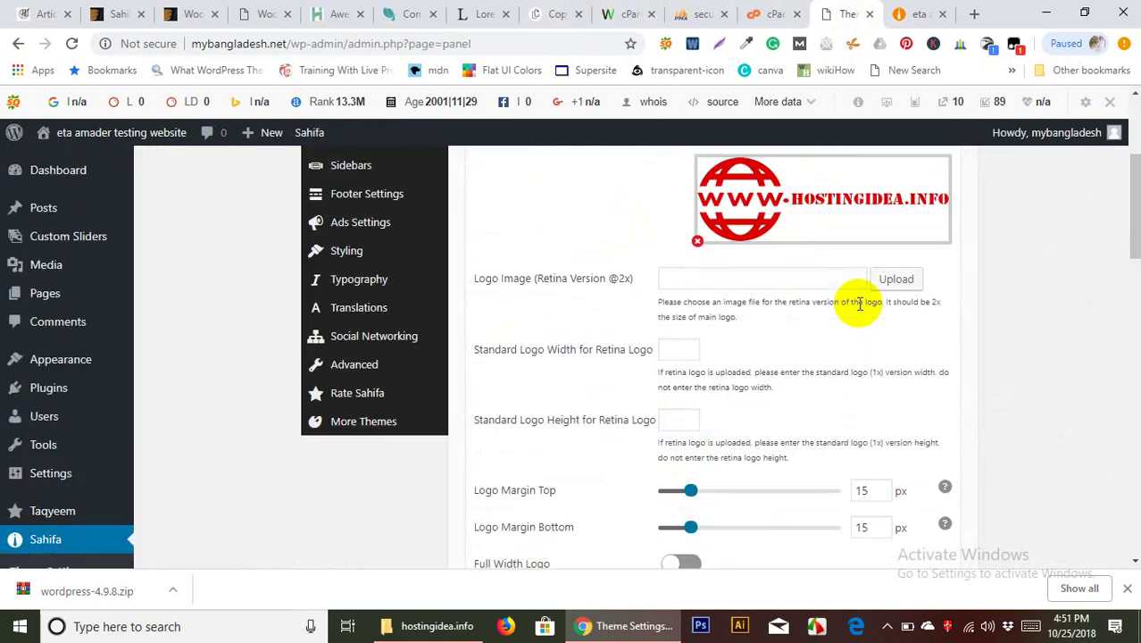
pyautogui.click(915, 214)
pyautogui.click(920, 13)
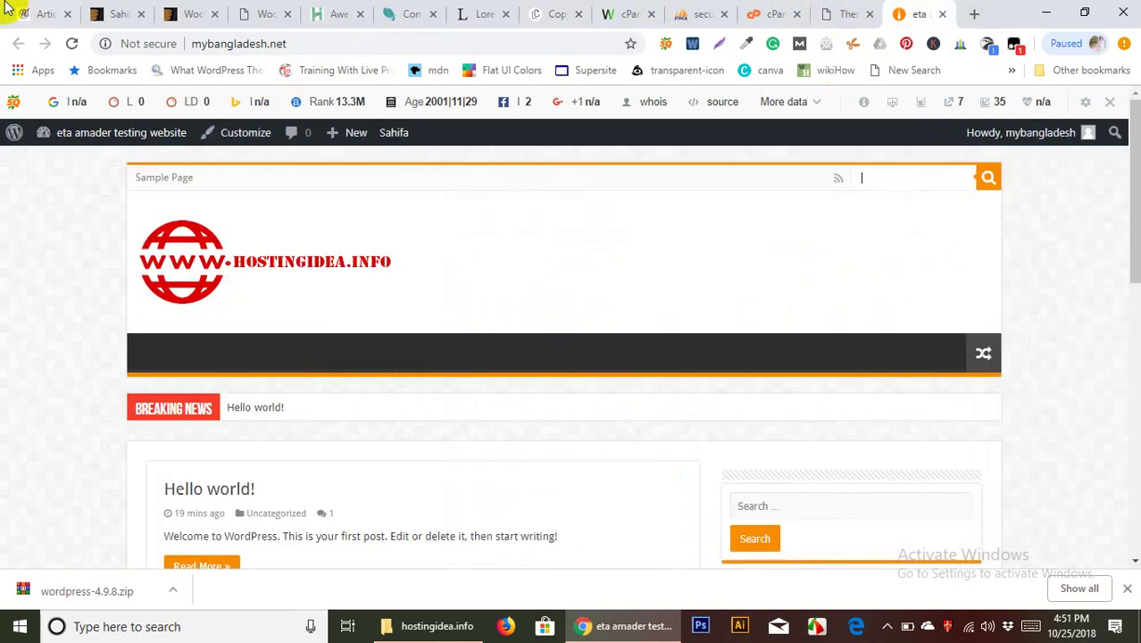
pyautogui.click(73, 44)
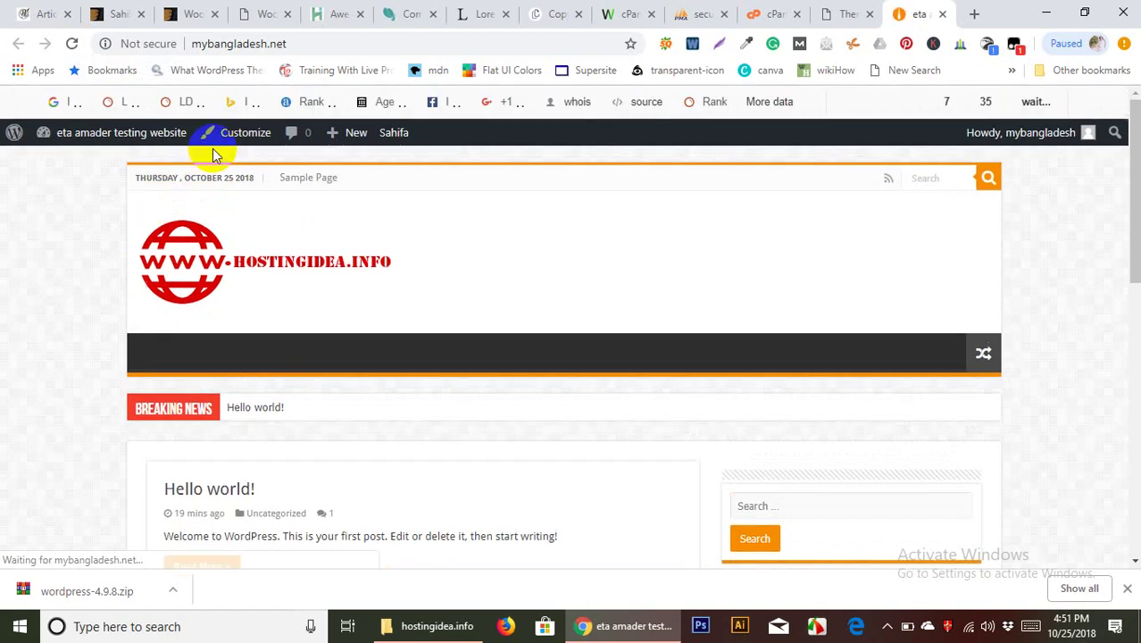
# Turn off the Random Article Button in the Main Nav Settings and save the theme settings
pyautogui.click(827, 16)
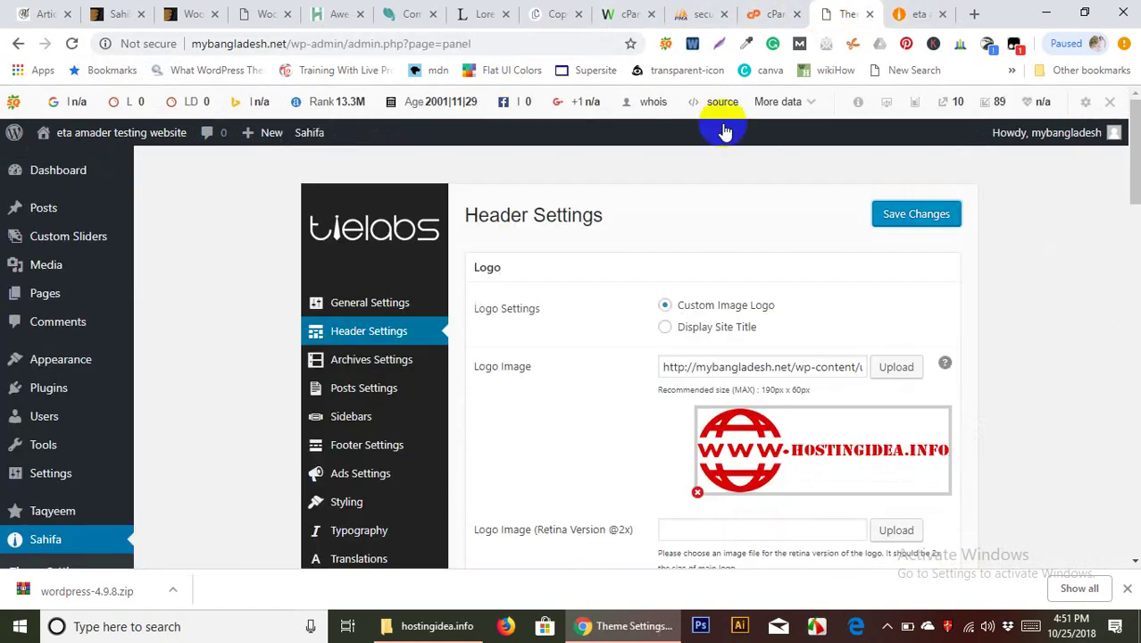
pyautogui.scroll(-10, 540, 395)
pyautogui.scroll(-5, 536, 399)
pyautogui.scroll(-3, 530, 344)
pyautogui.scroll(4, 536, 331)
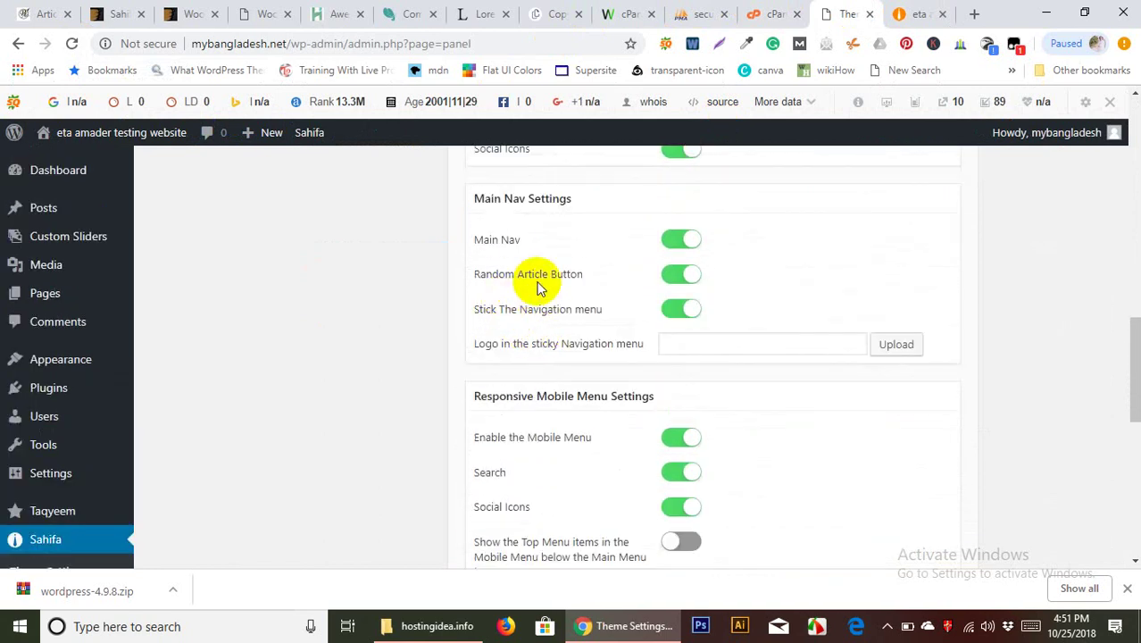
pyautogui.click(926, 12)
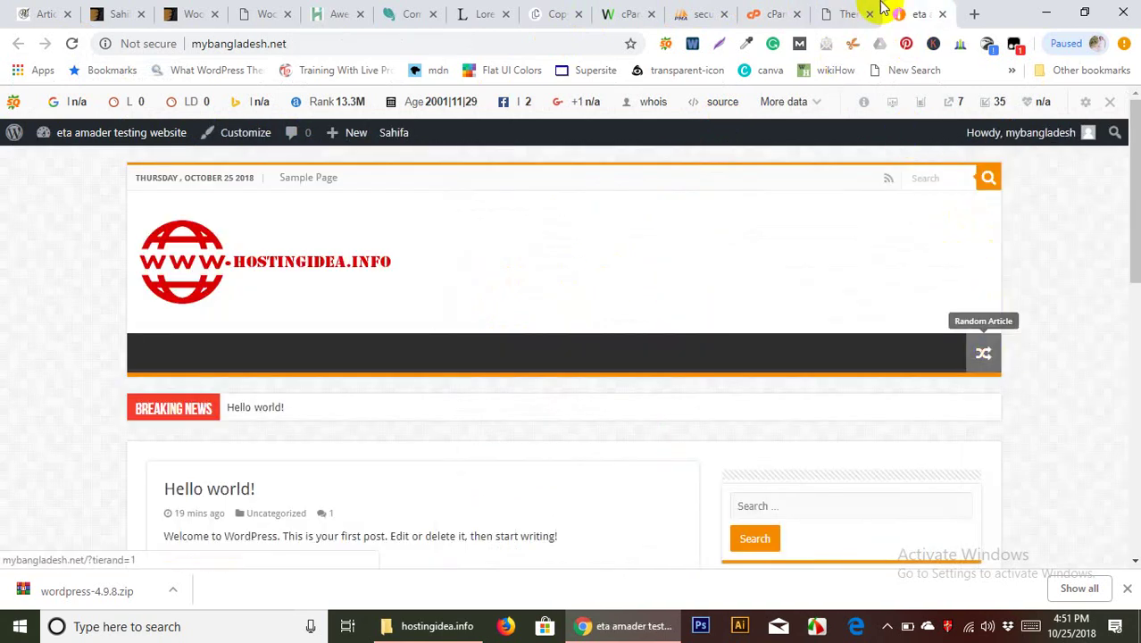
pyautogui.click(846, 12)
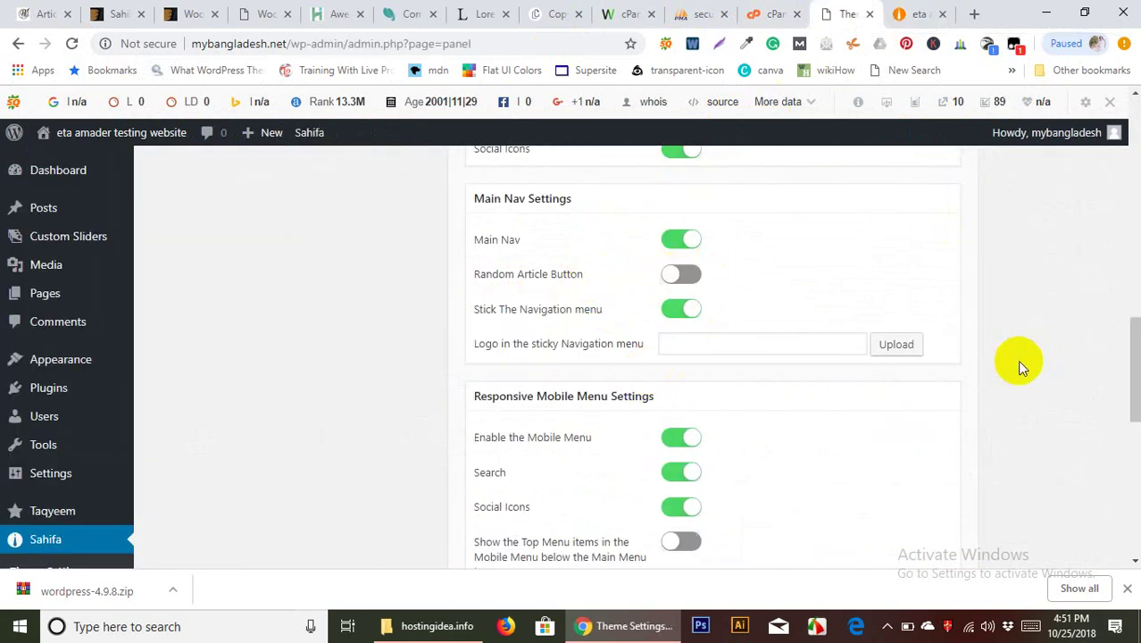
pyautogui.scroll(10, 1018, 361)
pyautogui.click(920, 211)
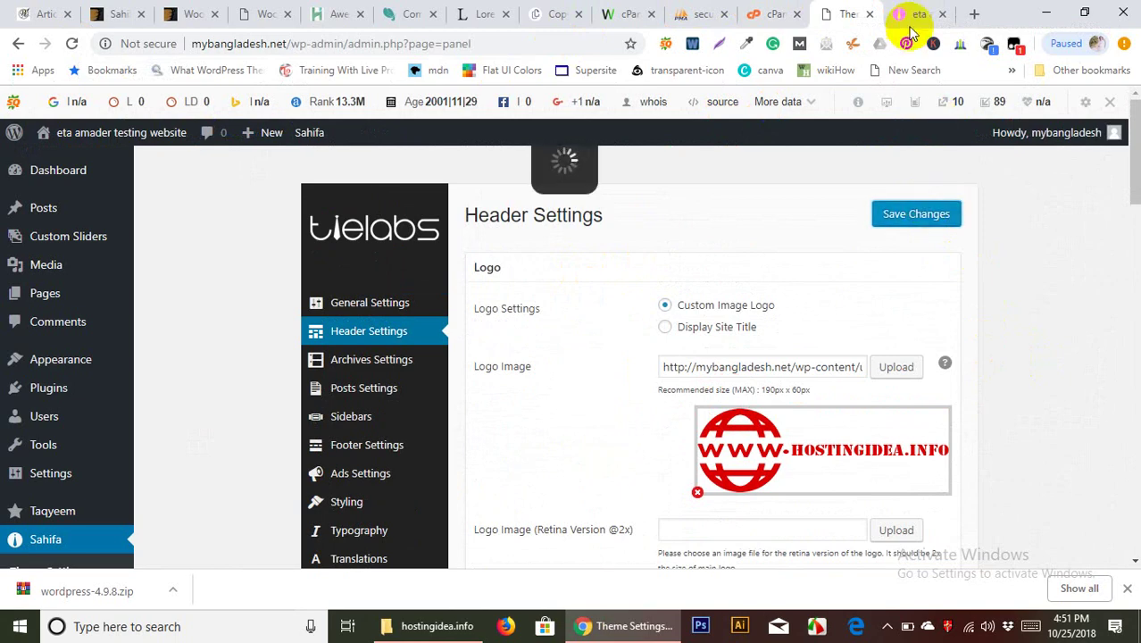
# Reload the site's front page and look over its navigation bar, posts and sidebar widgets
pyautogui.click(906, 15)
pyautogui.click(73, 44)
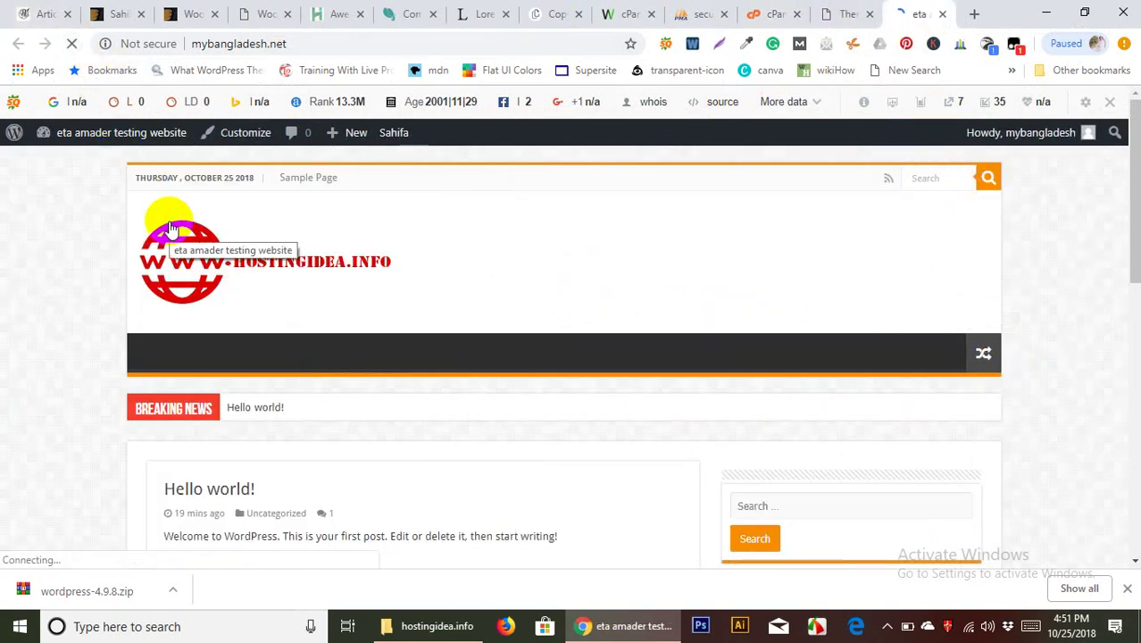
pyautogui.scroll(-3, 143, 317)
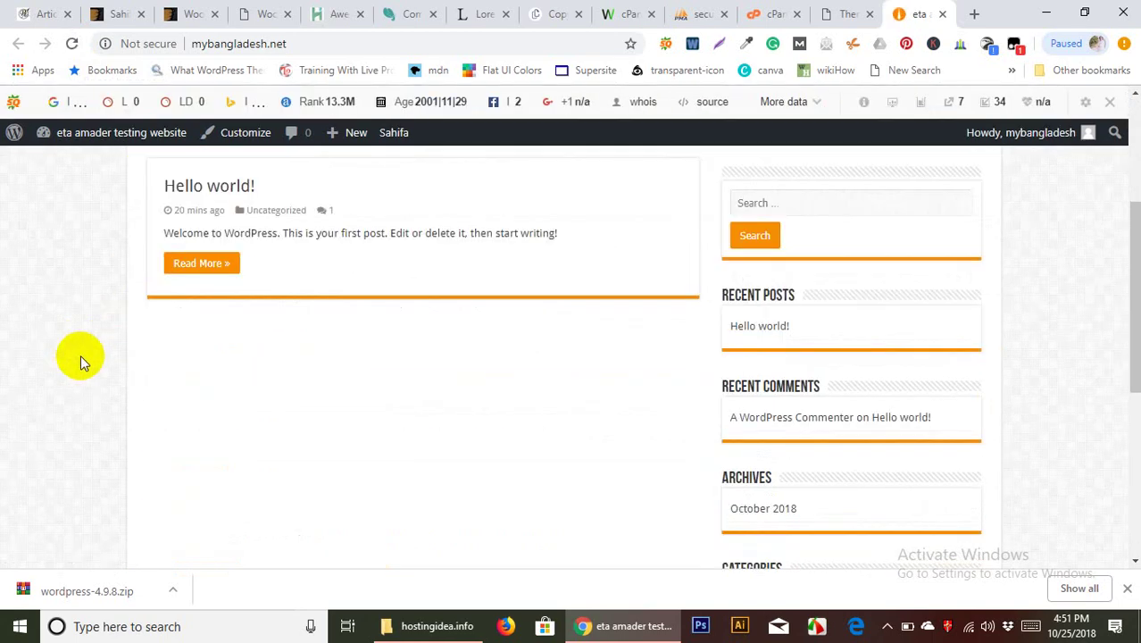
pyautogui.scroll(3, 232, 375)
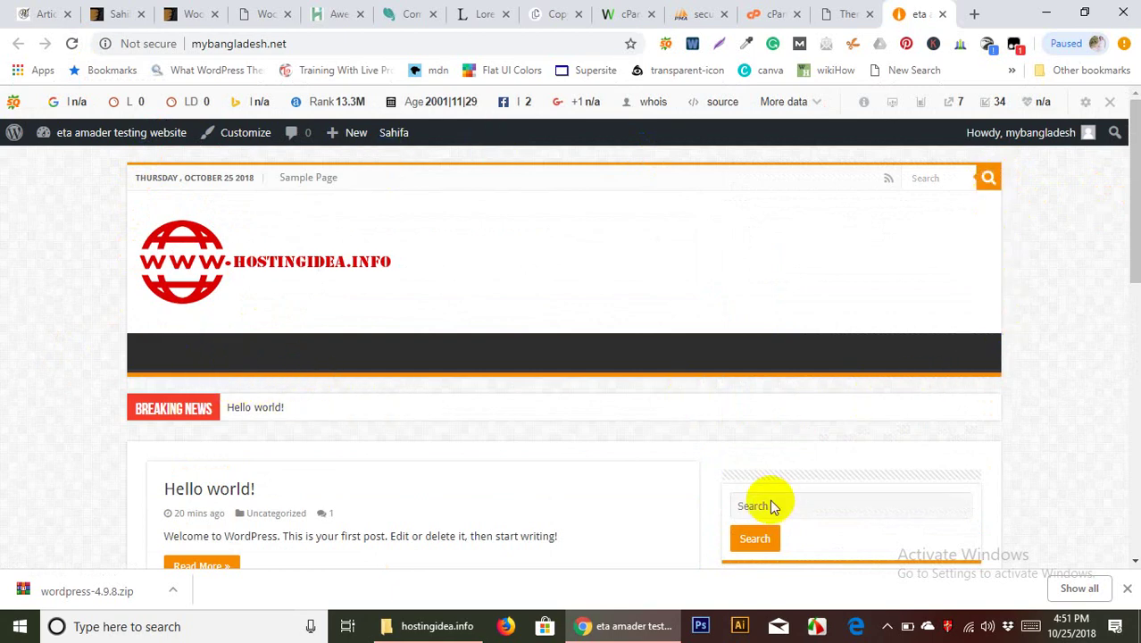
pyautogui.scroll(-5, 773, 505)
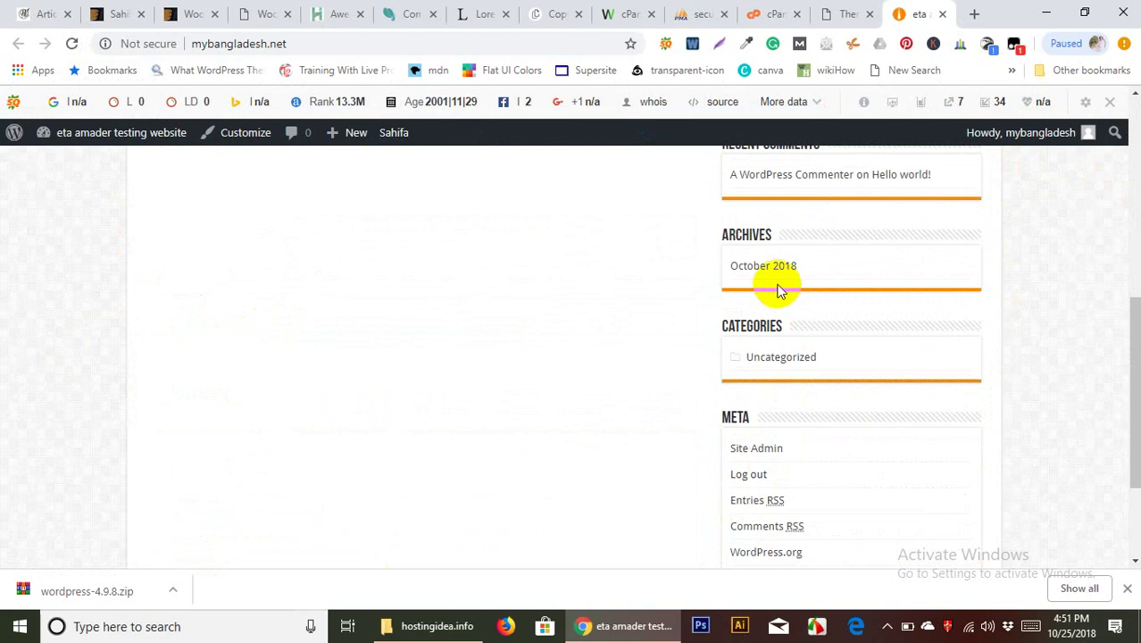
# Choose black as the theme color in Sahifa's Styling settings
pyautogui.click(848, 11)
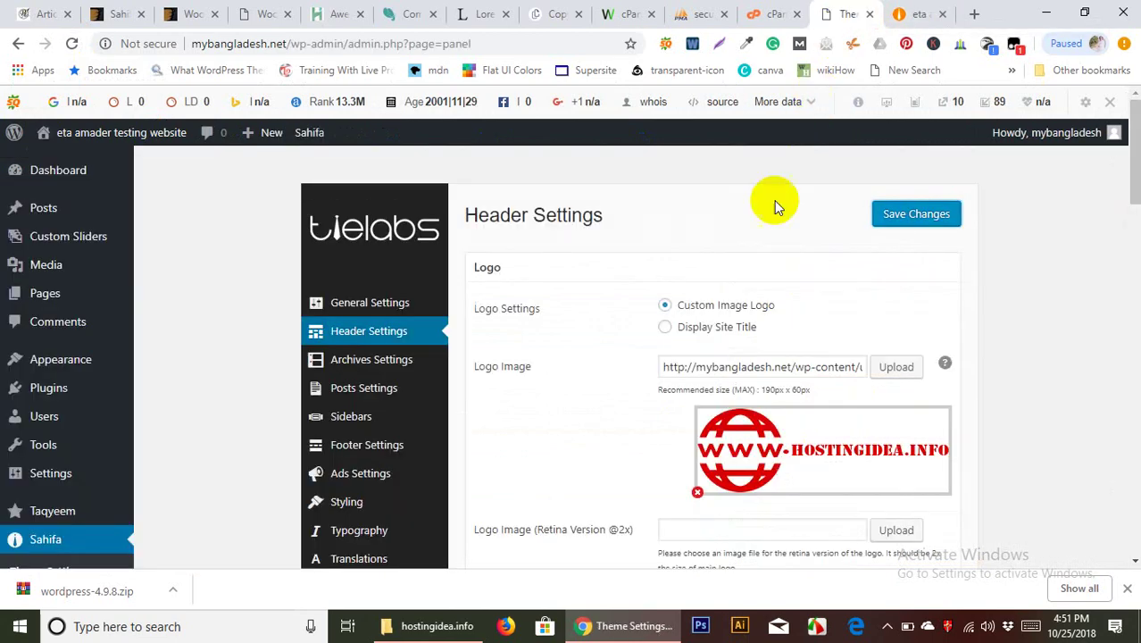
pyautogui.scroll(-2, 421, 378)
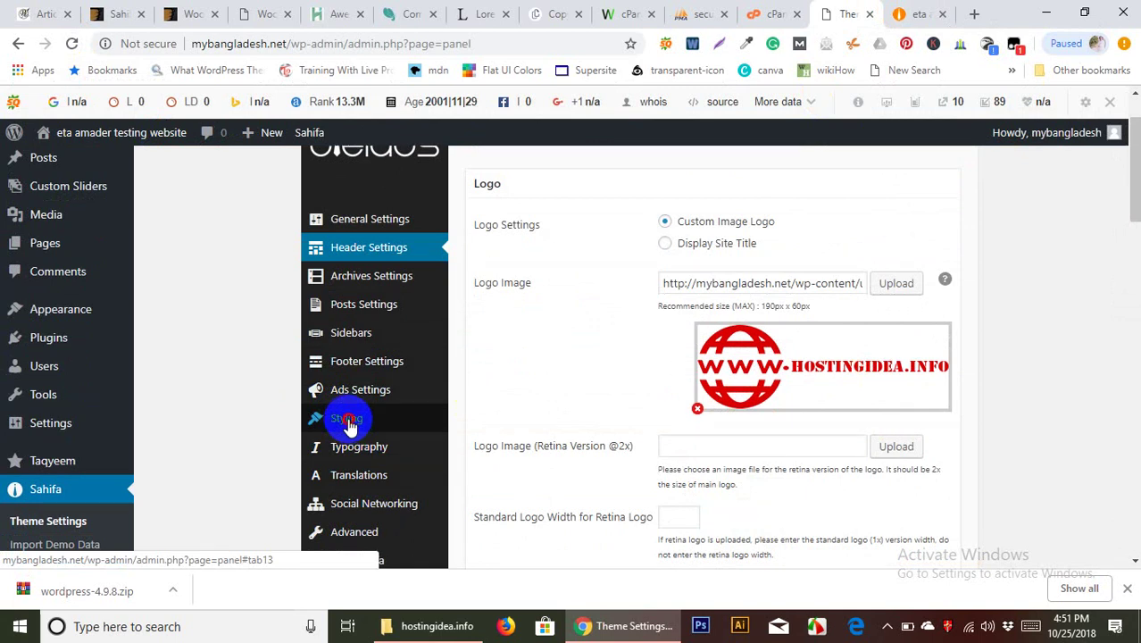
pyautogui.click(348, 421)
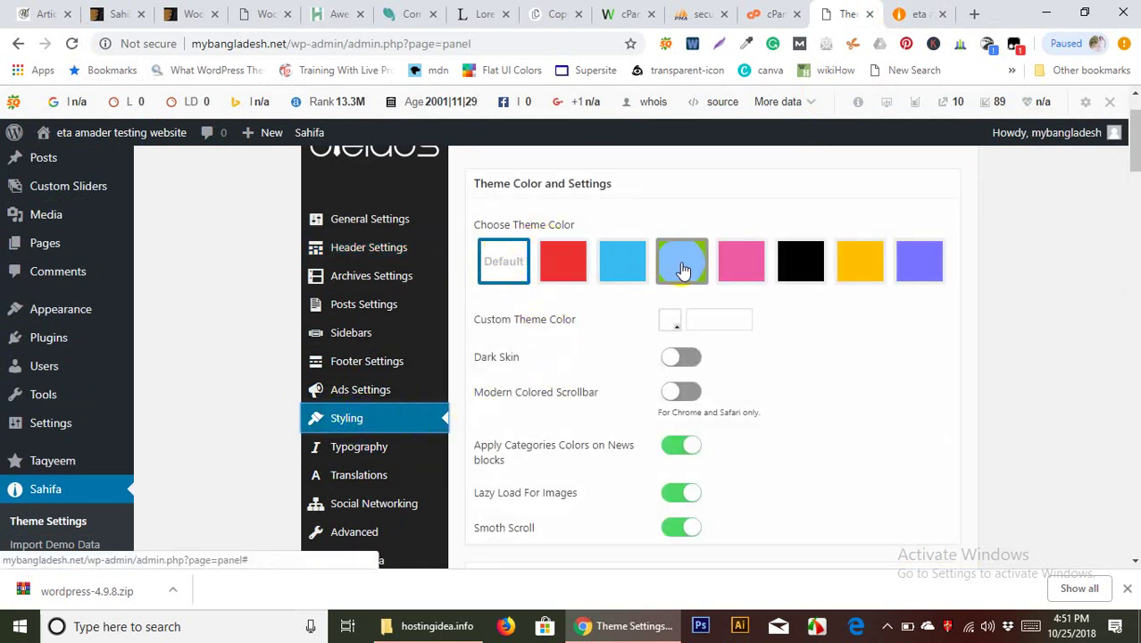
pyautogui.click(815, 258)
pyautogui.click(855, 257)
pyautogui.click(815, 257)
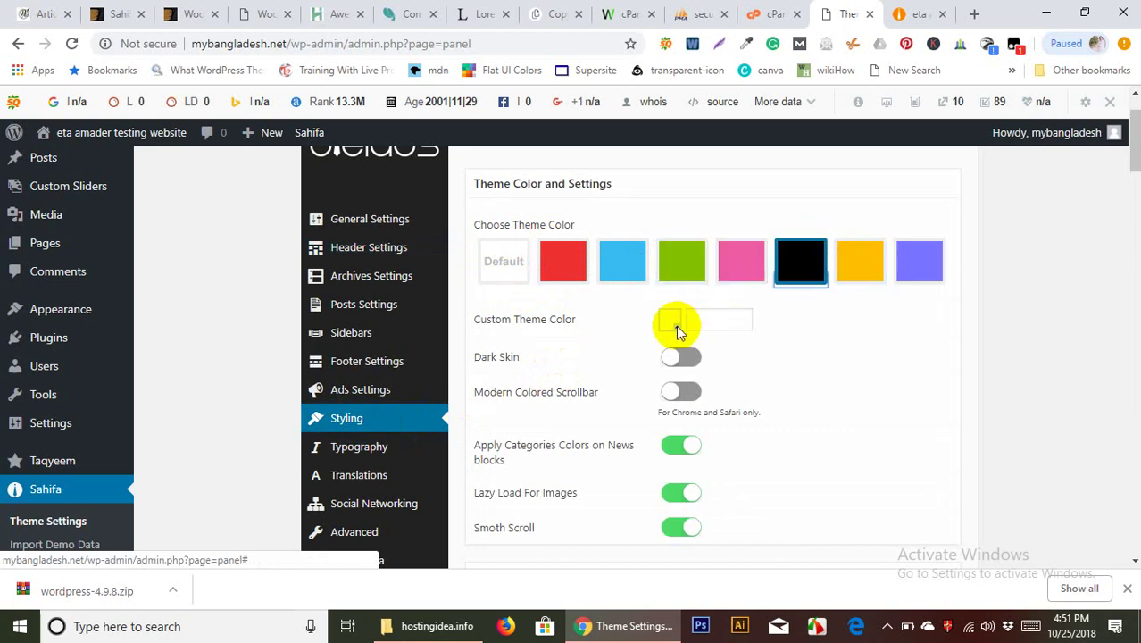
# Pick the blue #1f88b8 in the color picker and enter it as the Custom Theme Color
pyautogui.click(677, 324)
pyautogui.moveTo(741, 364); pyautogui.dragTo(686, 375)
pyautogui.moveTo(809, 366); pyautogui.dragTo(816, 400)
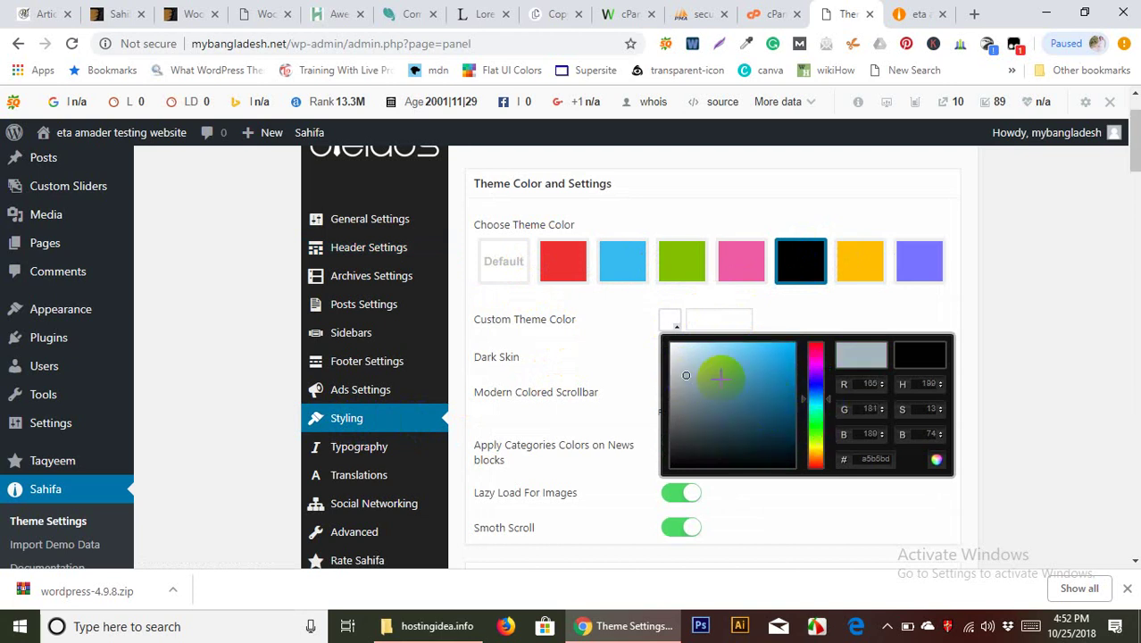
pyautogui.click(676, 327)
pyautogui.click(681, 331)
pyautogui.click(773, 378)
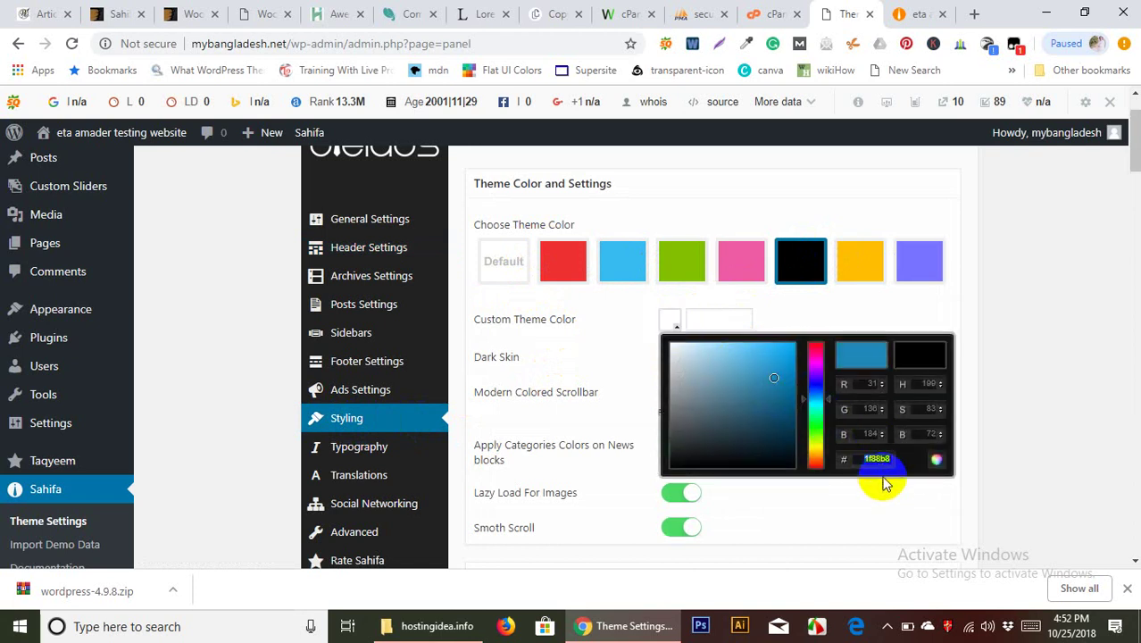
pyautogui.click(715, 322)
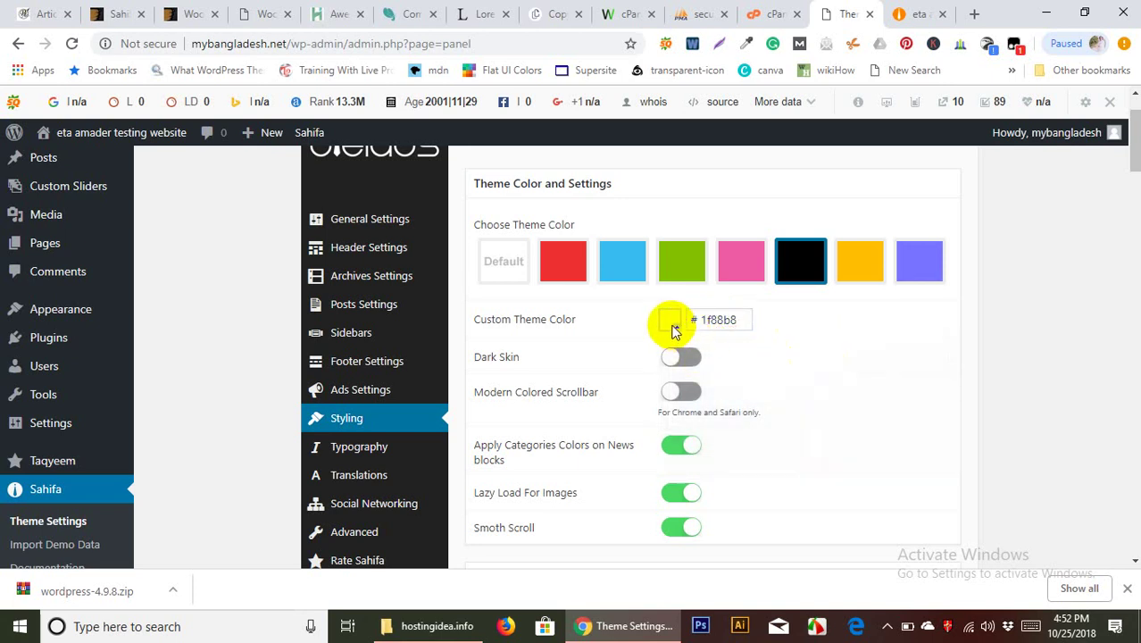
# Choose green as the theme color in the Styling settings, save the changes and reload the site's front page
pyautogui.click(826, 273)
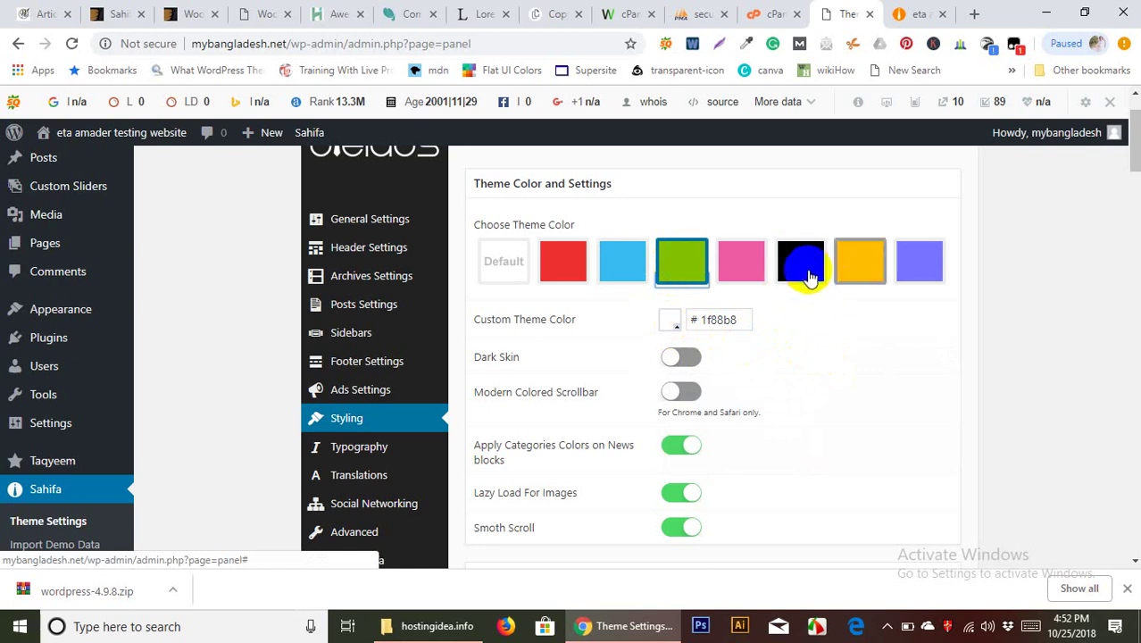
pyautogui.click(864, 268)
pyautogui.click(681, 268)
pyautogui.scroll(1, 1022, 381)
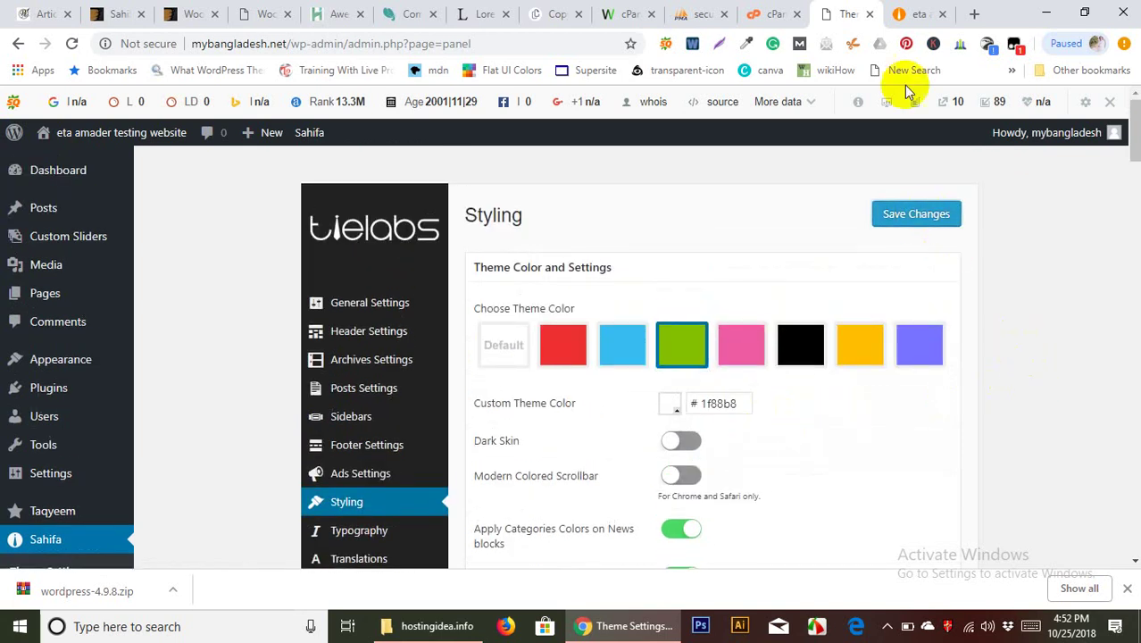
pyautogui.click(915, 214)
pyautogui.click(915, 13)
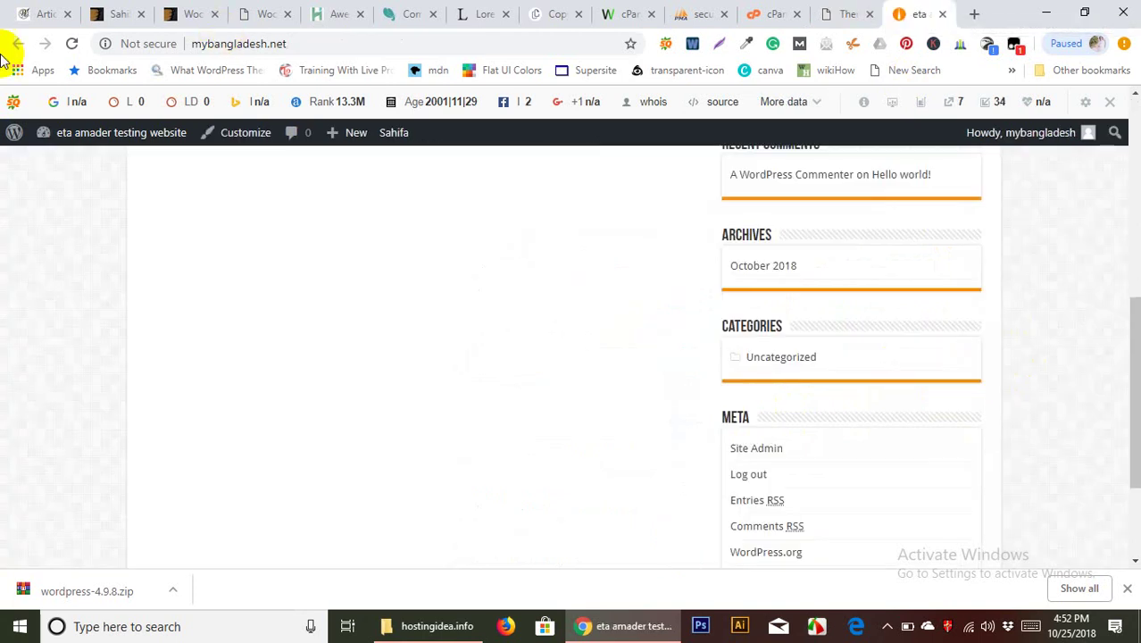
pyautogui.click(72, 43)
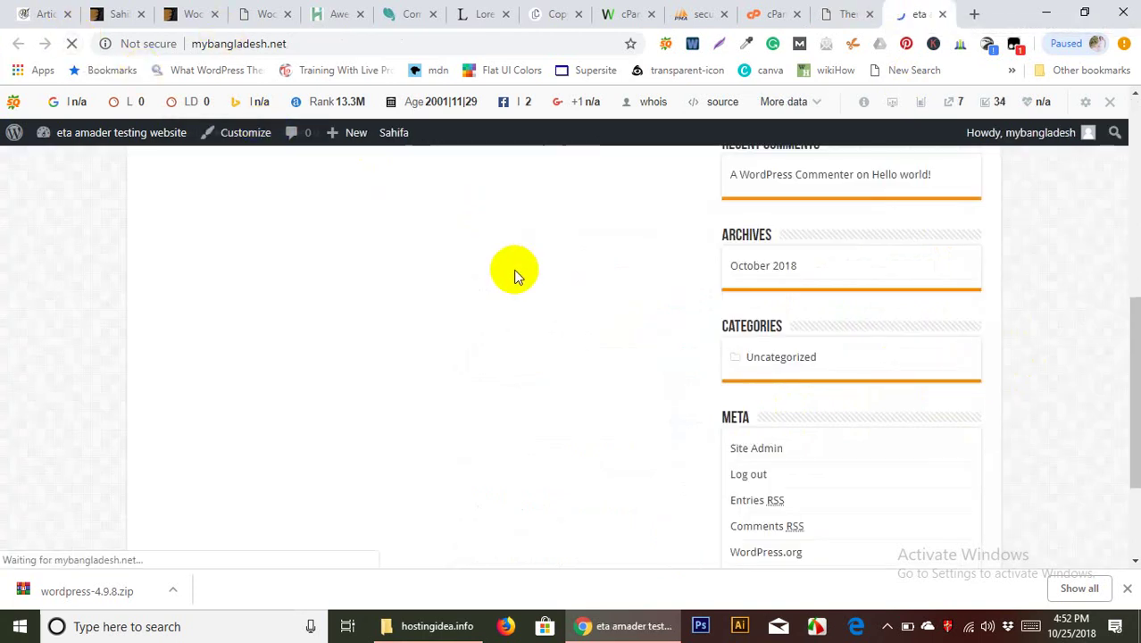
# Save the Styling settings again with the green theme color selected, and reload the front page to check its header
pyautogui.click(835, 14)
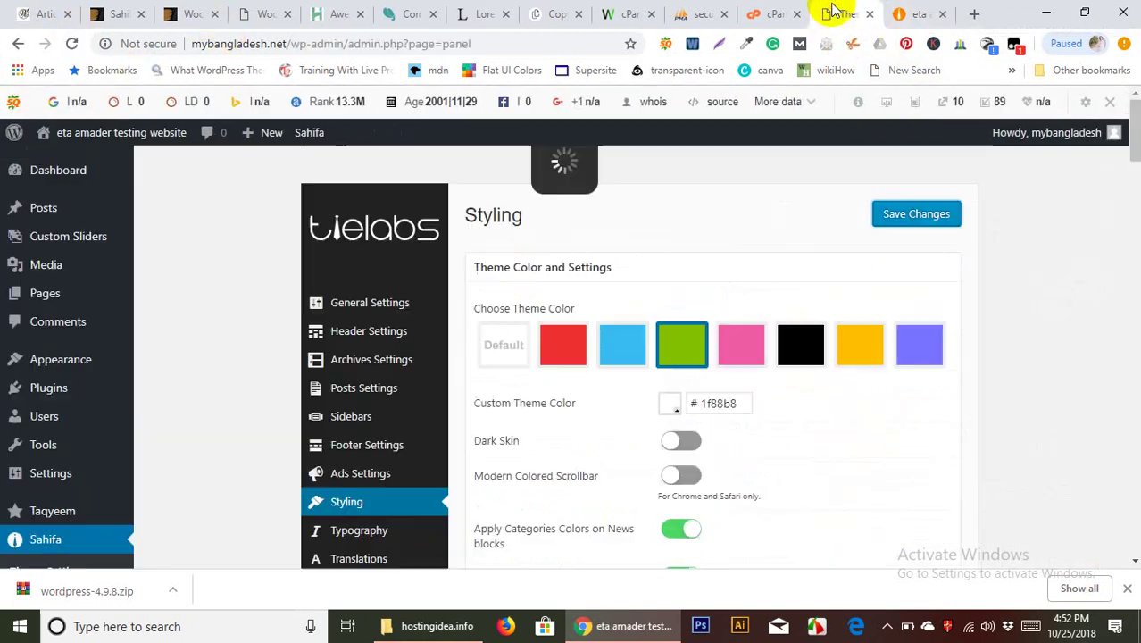
pyautogui.click(681, 344)
pyautogui.click(916, 217)
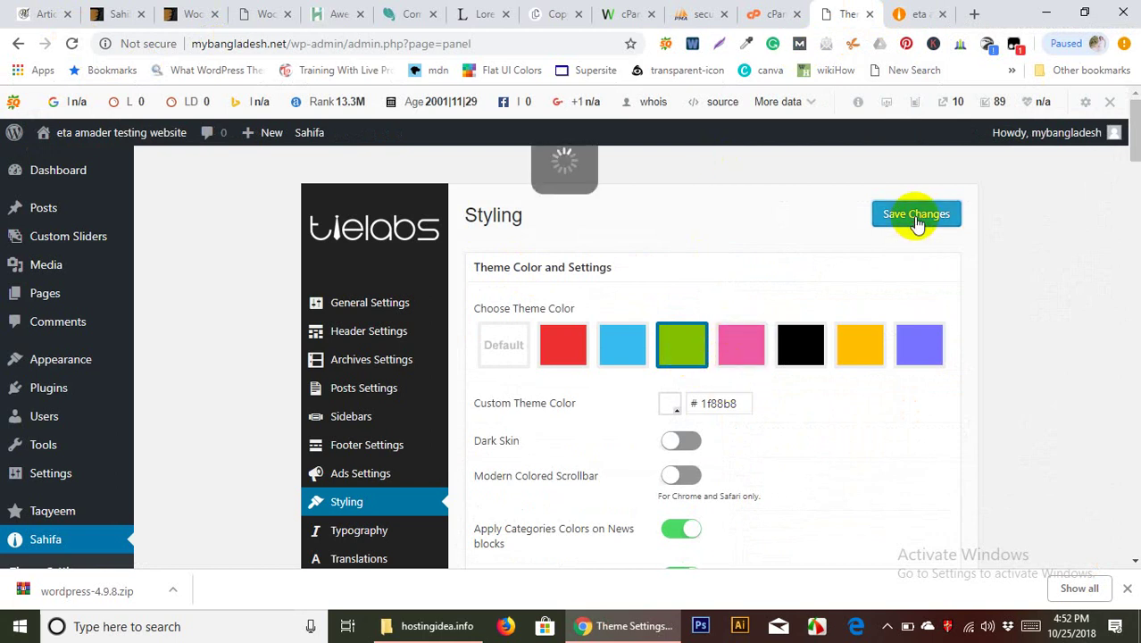
pyautogui.click(906, 14)
pyautogui.click(73, 44)
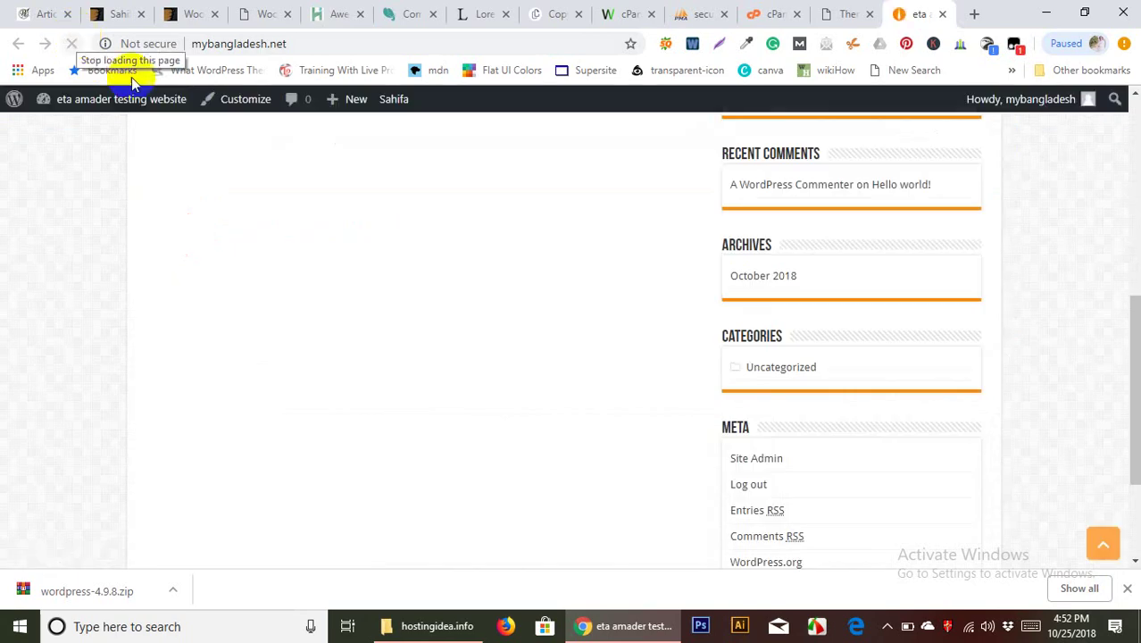
pyautogui.scroll(5, 509, 361)
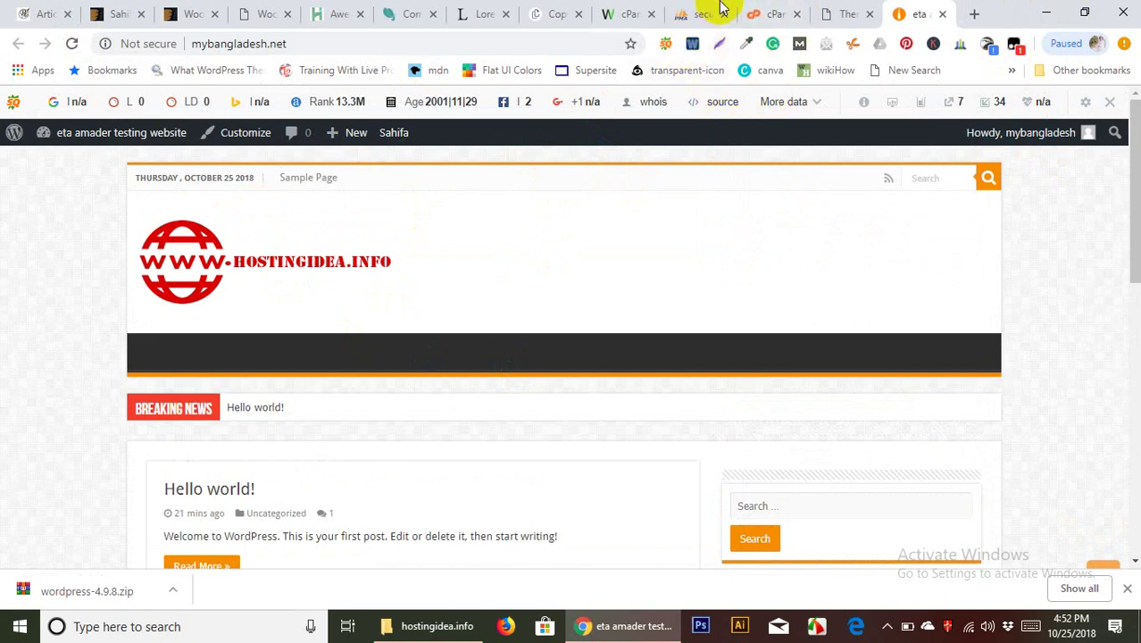
# Clear the browser's data for all time, including browsing history, download history, cookies, and cached images and files
pyautogui.click(837, 13)
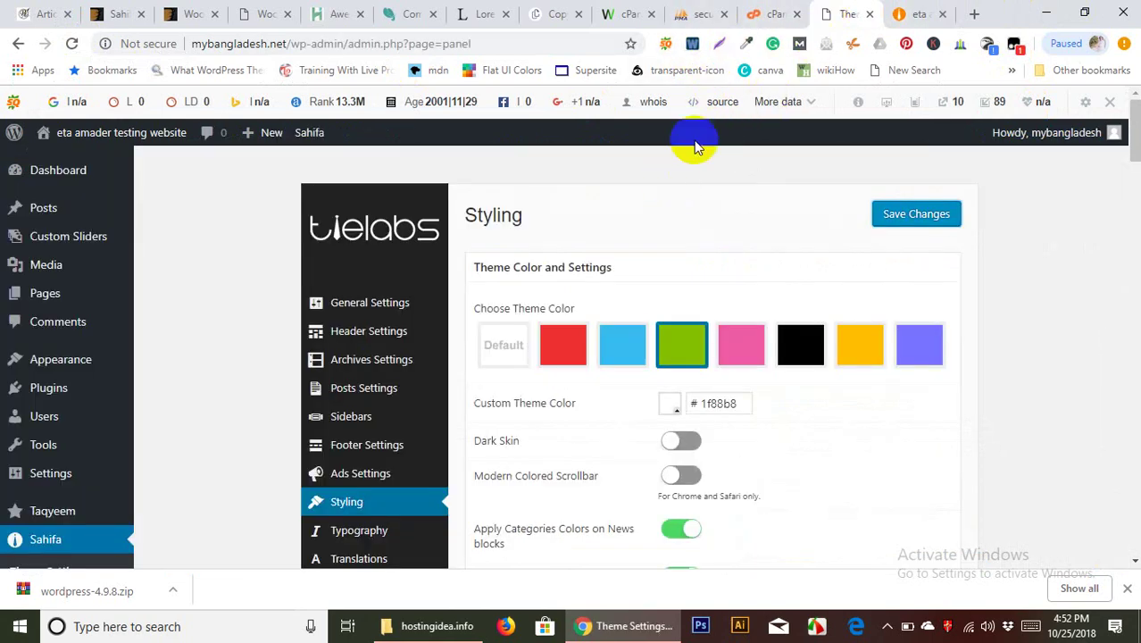
pyautogui.click(929, 10)
pyautogui.rightClick(1000, 4)
pyautogui.click(1050, 253)
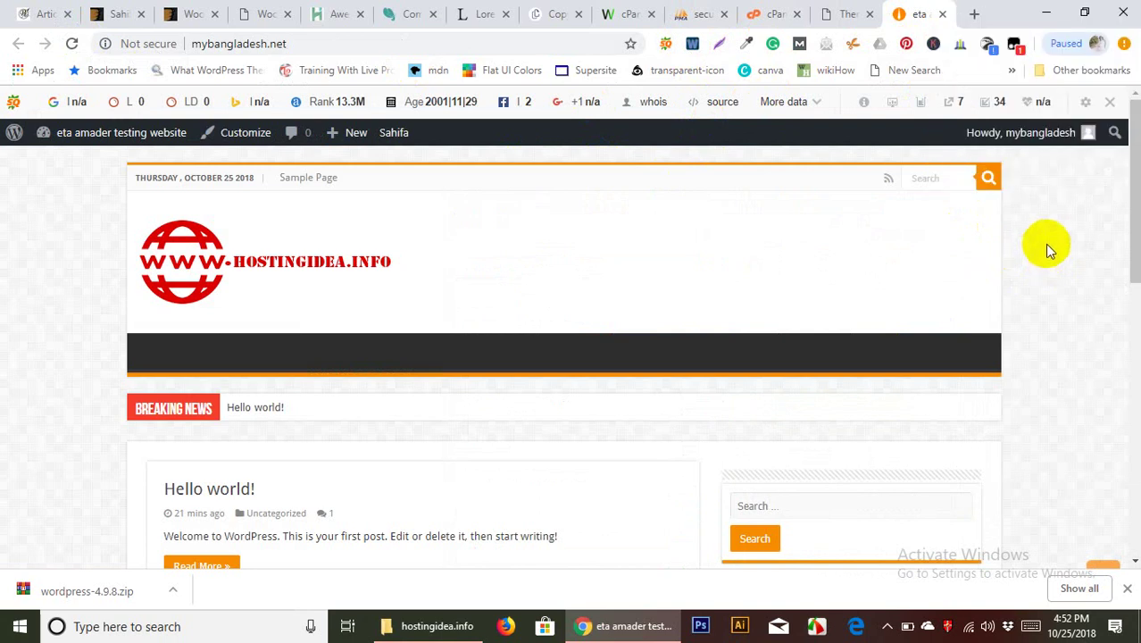
pyautogui.hotkey('ctrl', 'h')
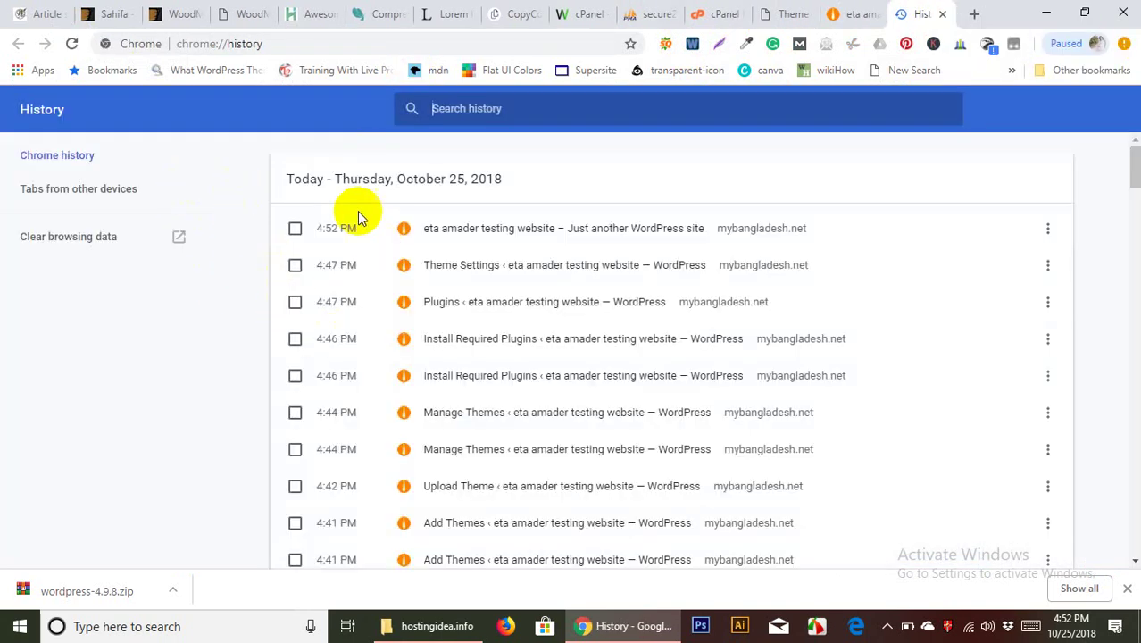
pyautogui.click(91, 239)
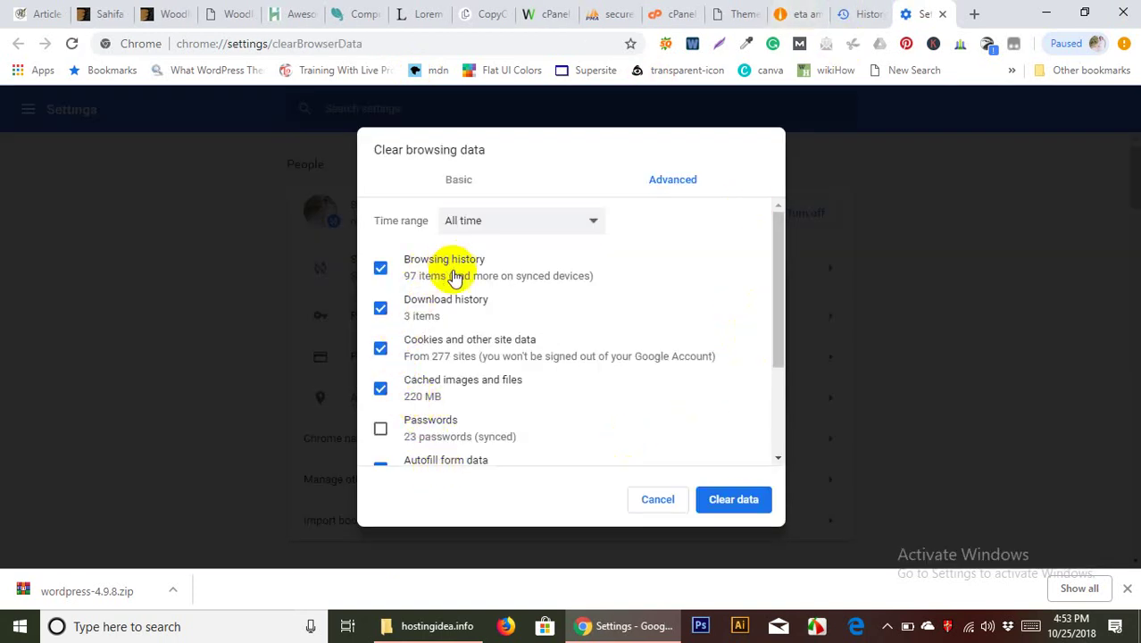
pyautogui.click(725, 503)
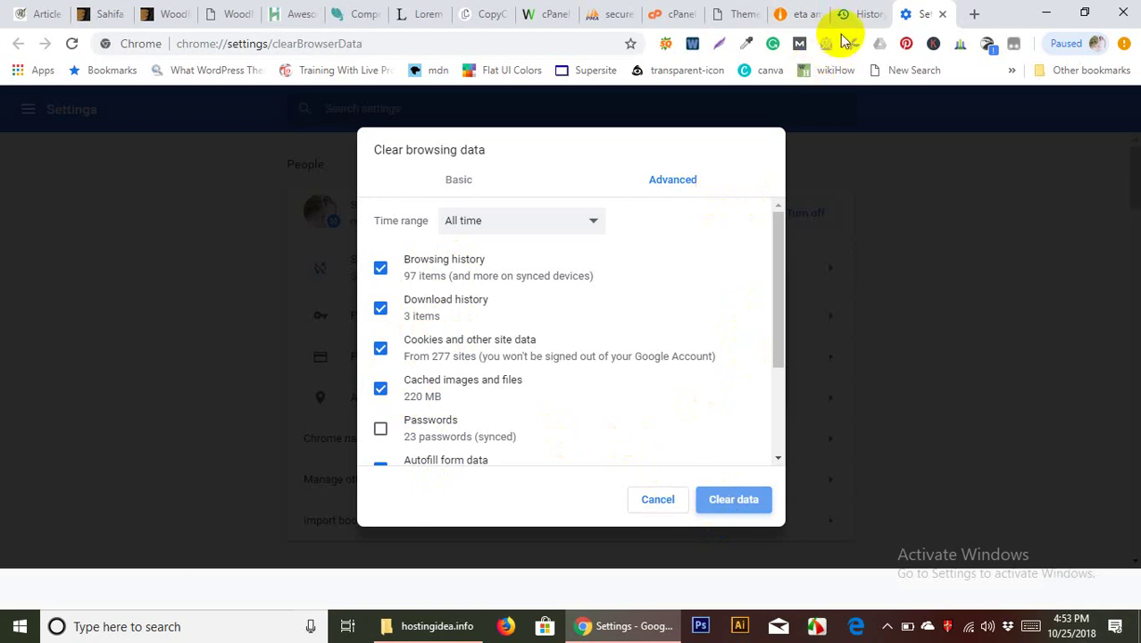
# Check the front page's colors and save the Styling settings once more with green selected
pyautogui.click(789, 16)
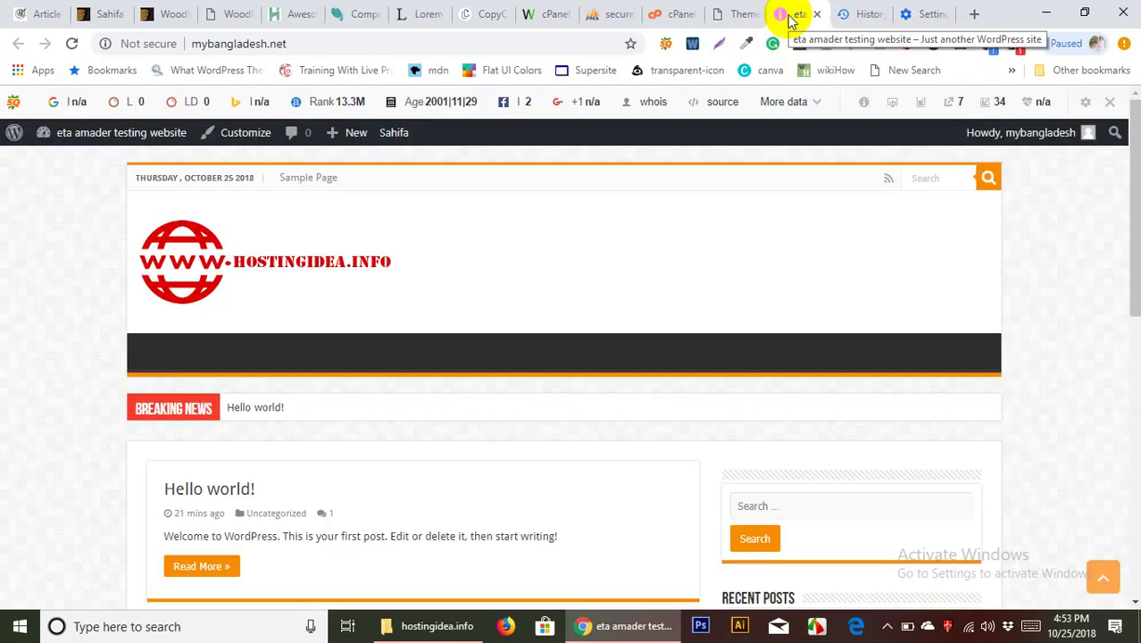
pyautogui.click(729, 18)
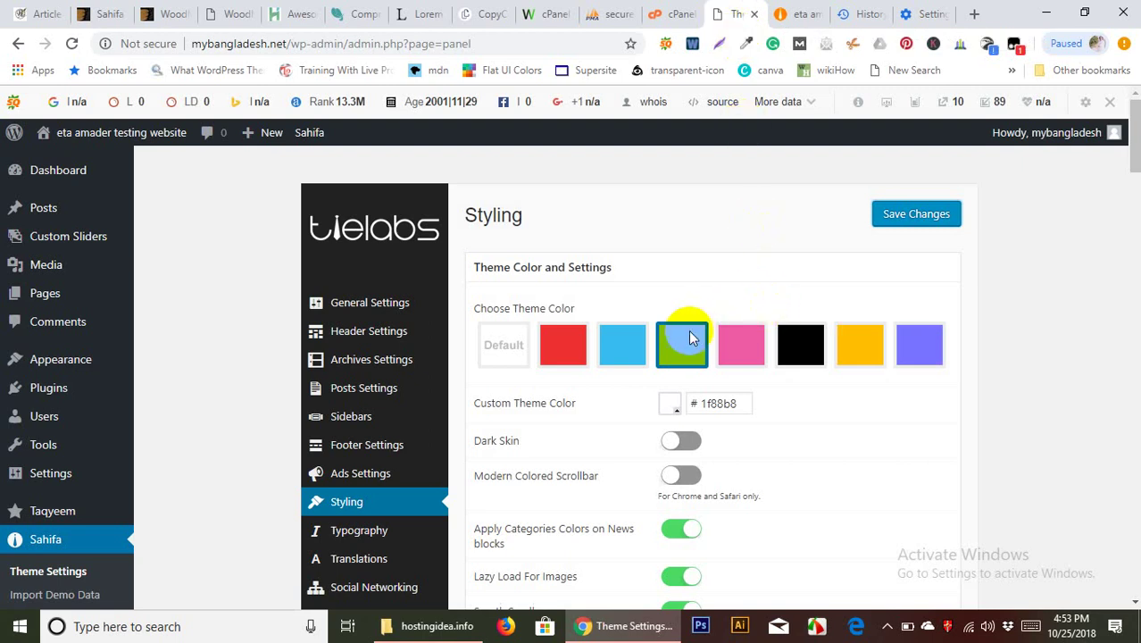
pyautogui.click(927, 215)
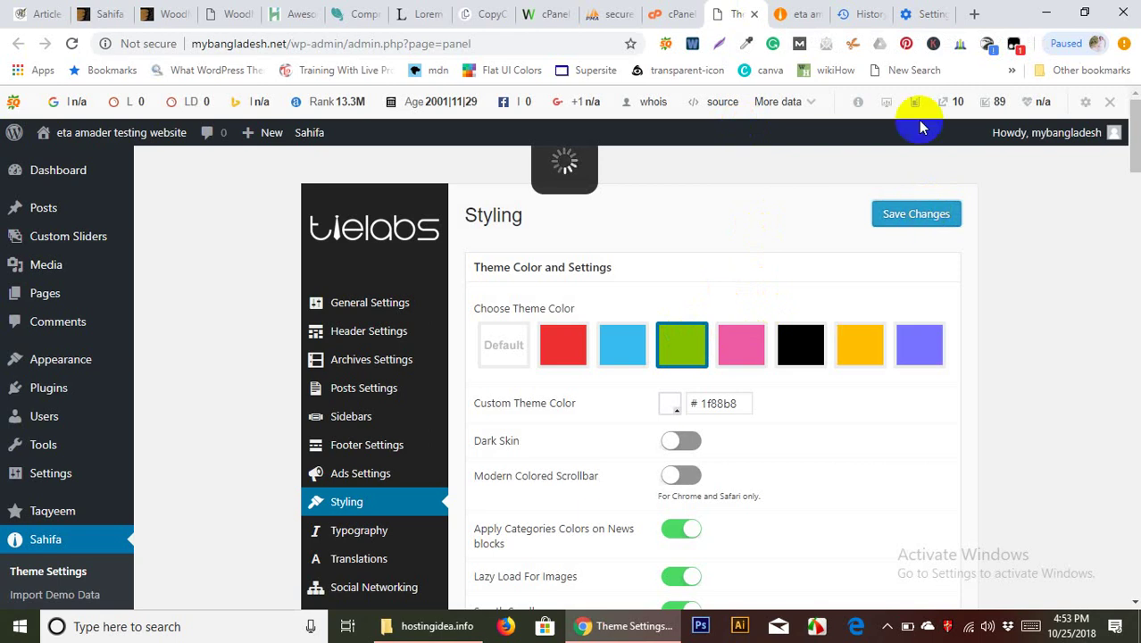
# Dismiss the browser's notice about reset settings without resetting everything, and close the Settings tab
pyautogui.click(916, 16)
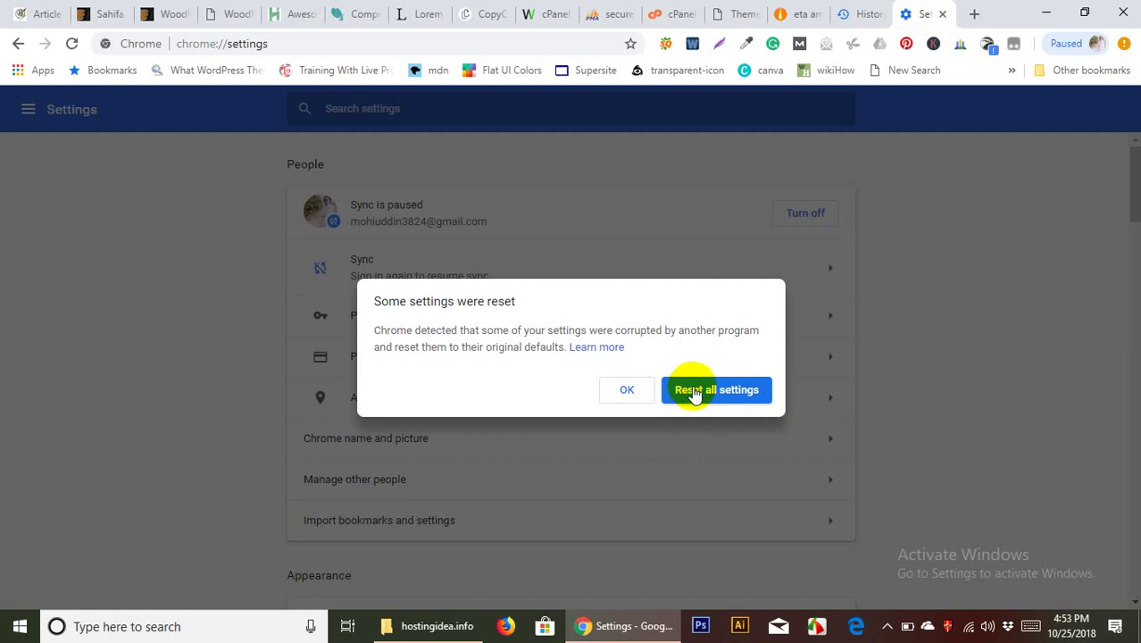
pyautogui.click(629, 389)
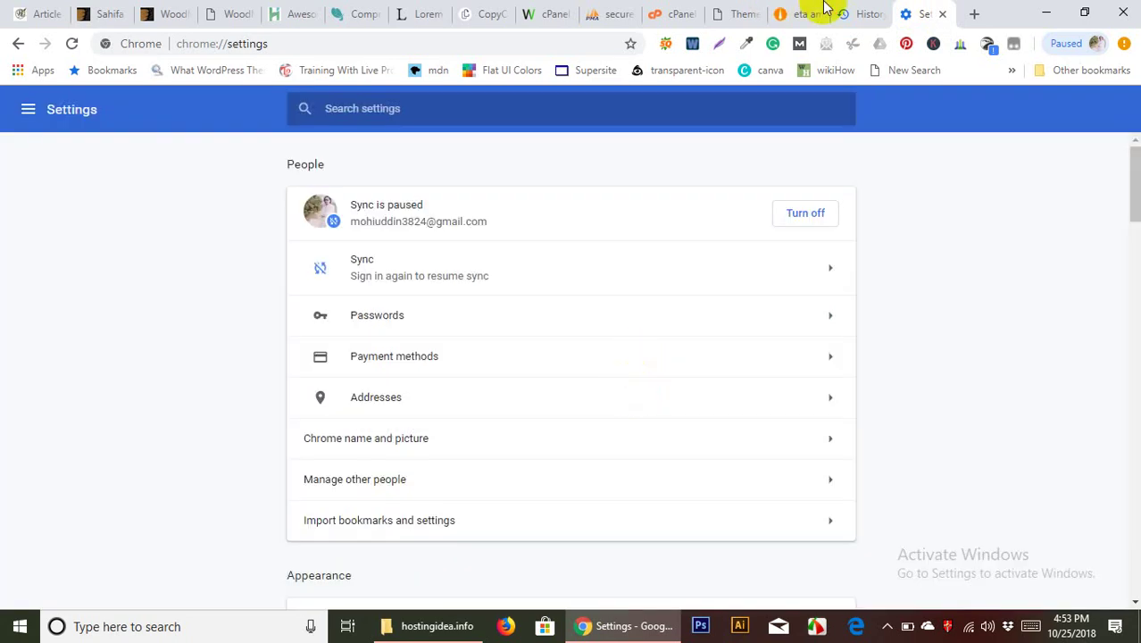
pyautogui.click(944, 15)
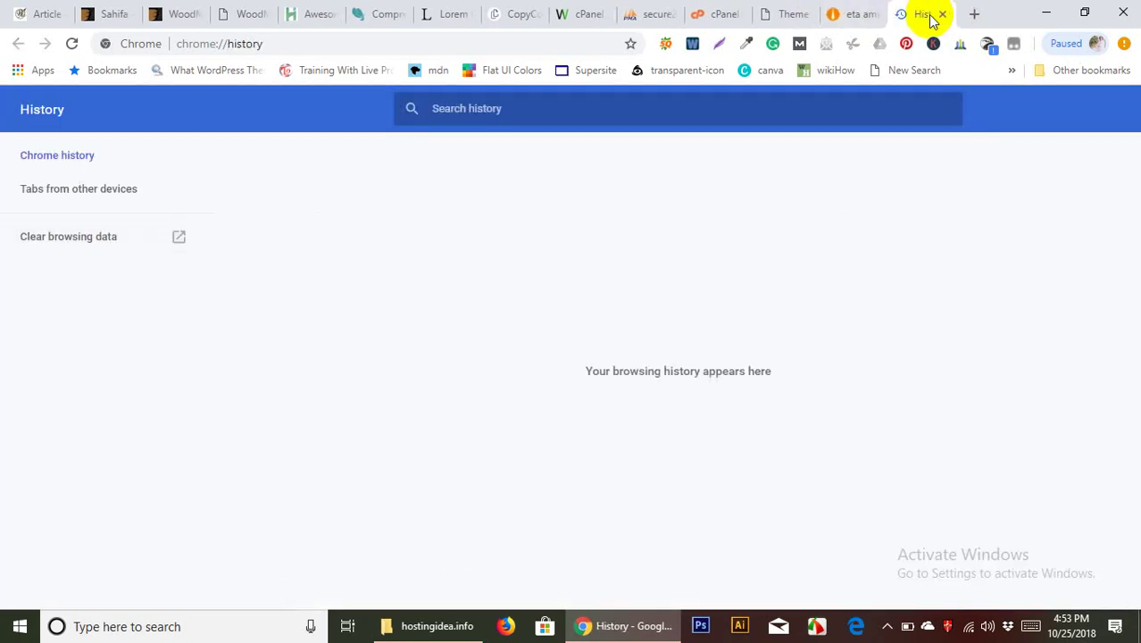
# Reload the Sahifa theme settings page and log back in to WordPress with the saved credentials
pyautogui.click(786, 17)
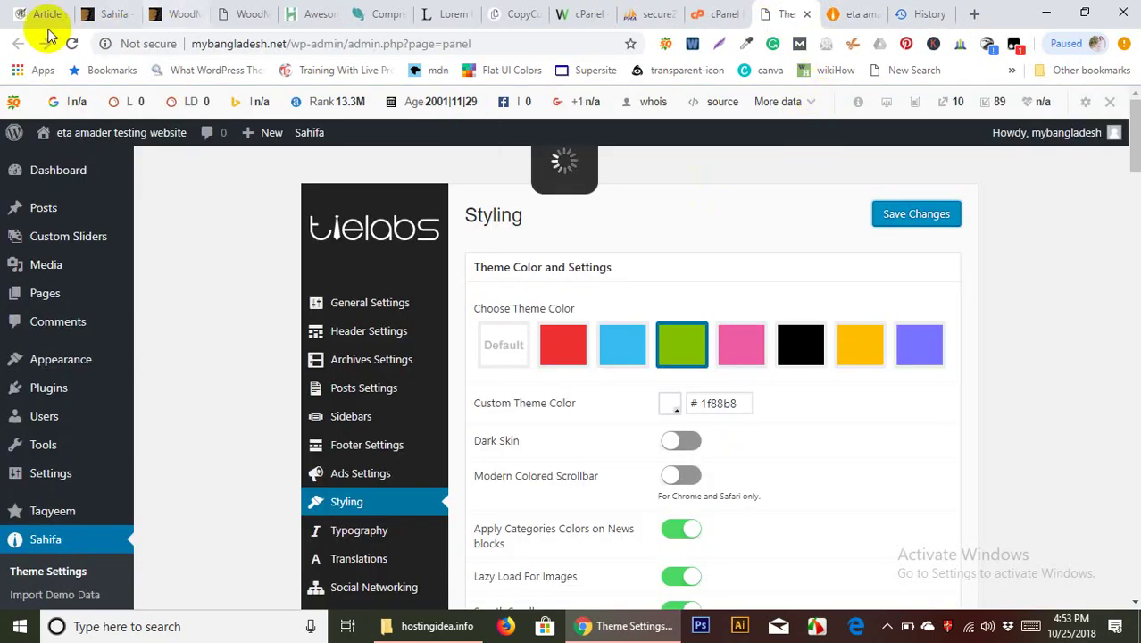
pyautogui.click(71, 43)
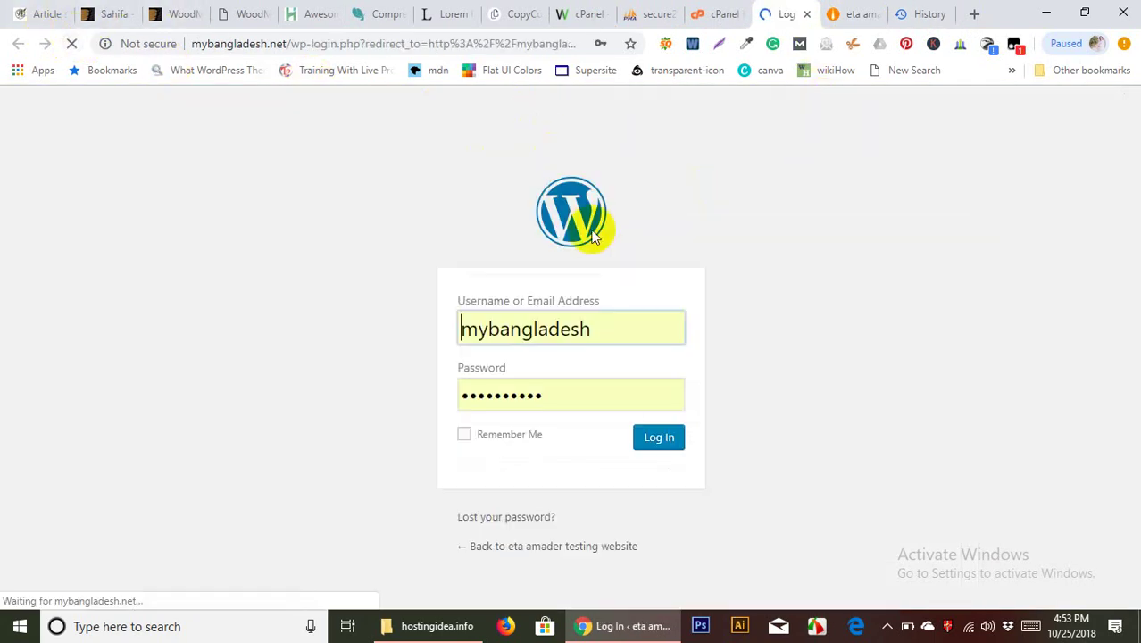
pyautogui.click(657, 468)
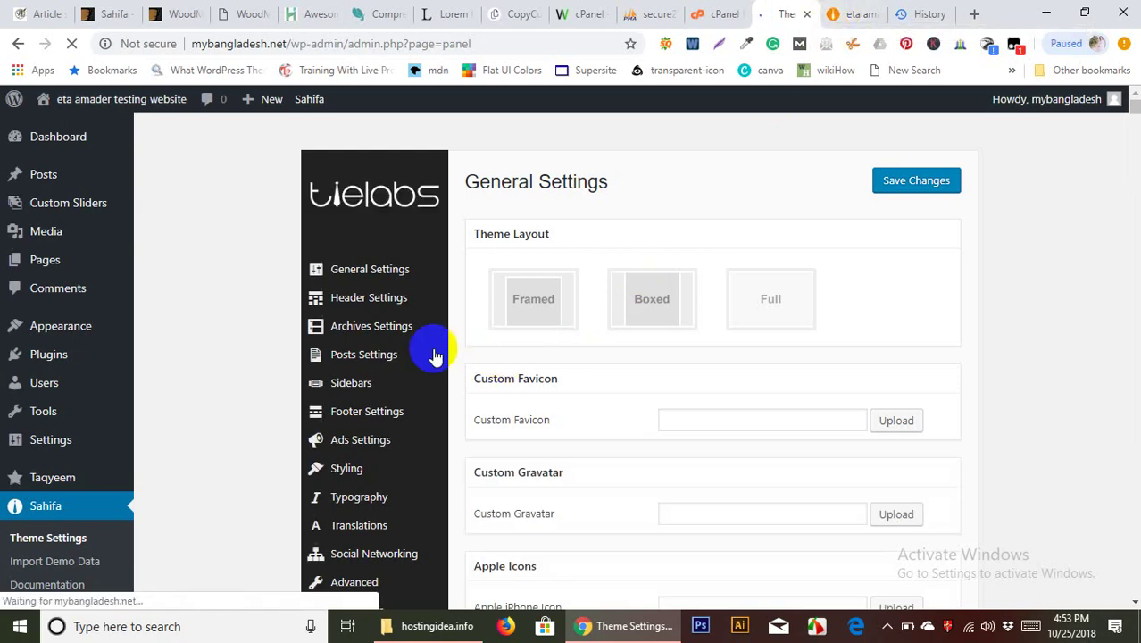
# Reopen the Styling settings to check the chosen theme color, and reload the site's front page to compare
pyautogui.click(384, 298)
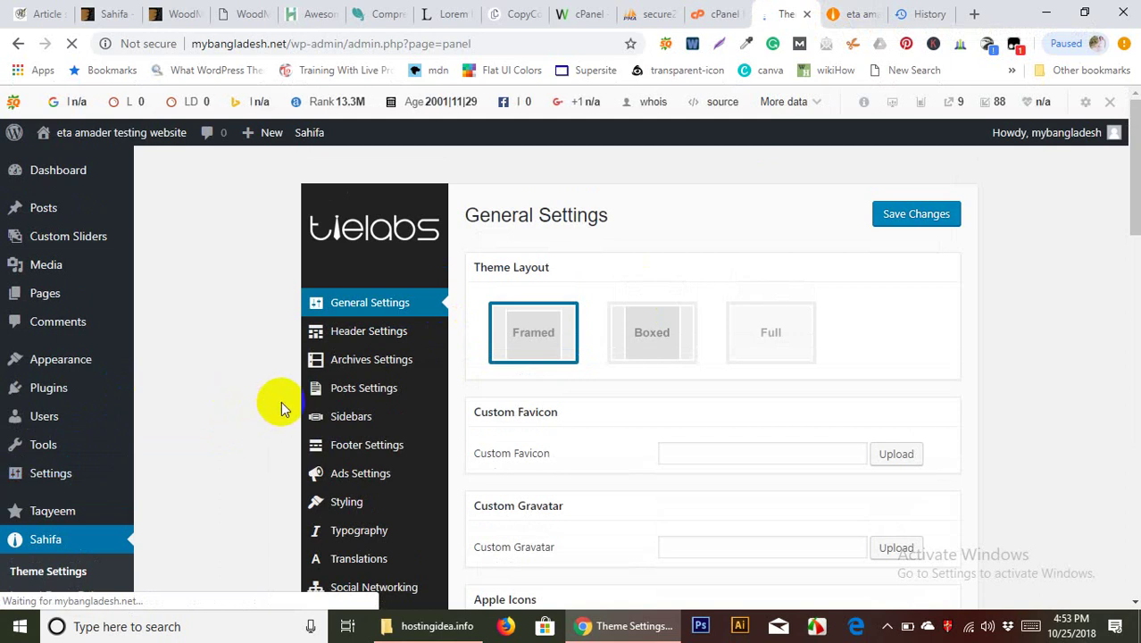
pyautogui.scroll(-1, 335, 457)
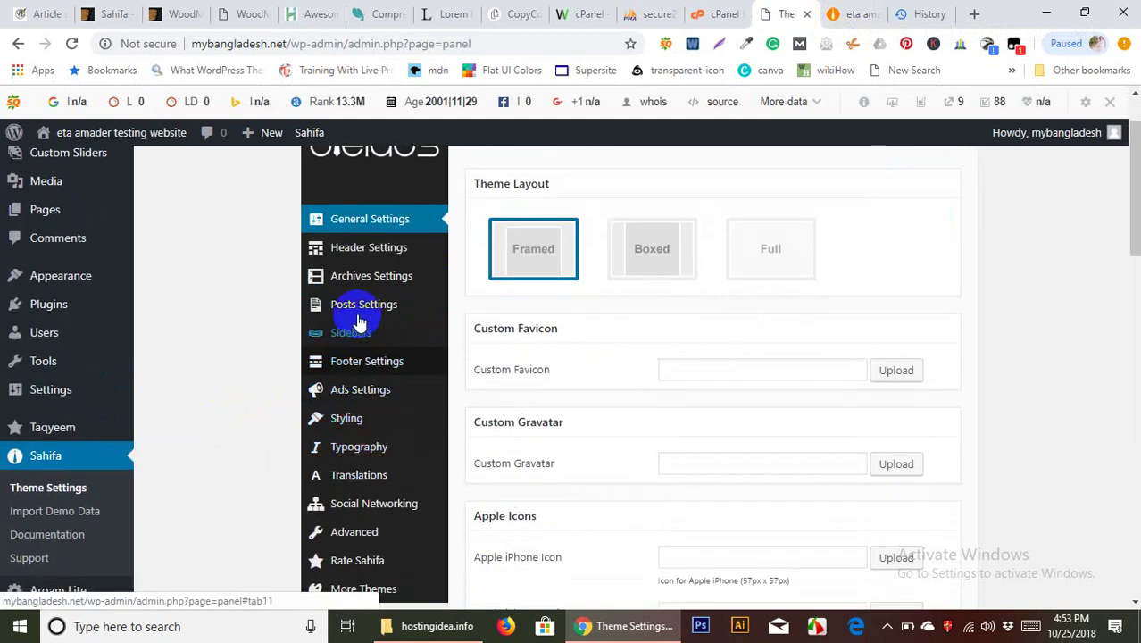
pyautogui.click(370, 418)
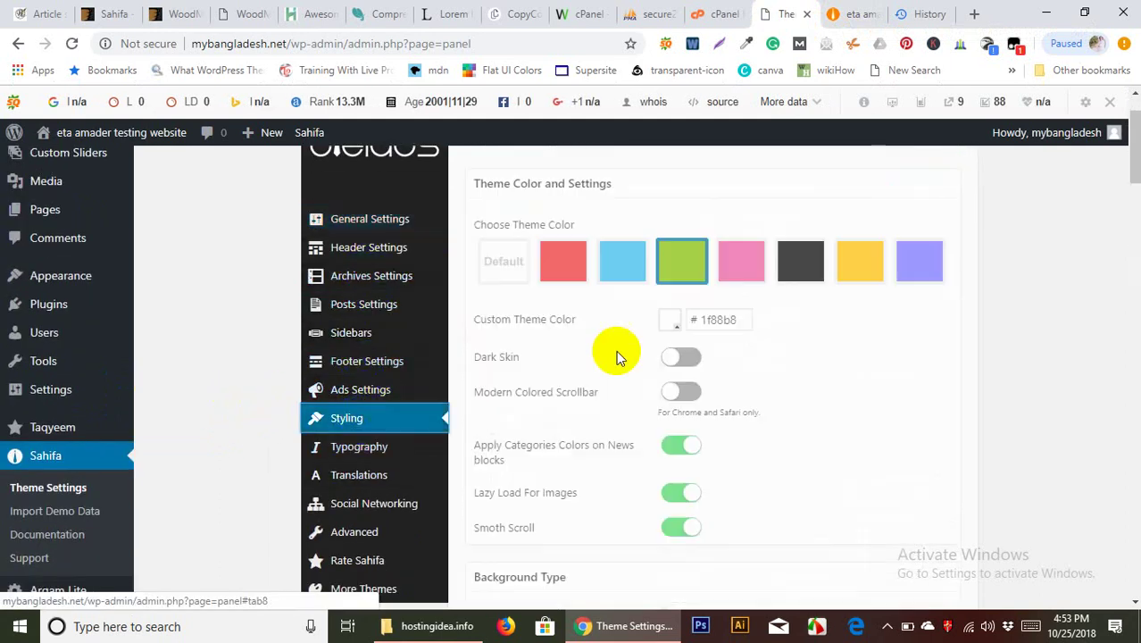
pyautogui.click(858, 14)
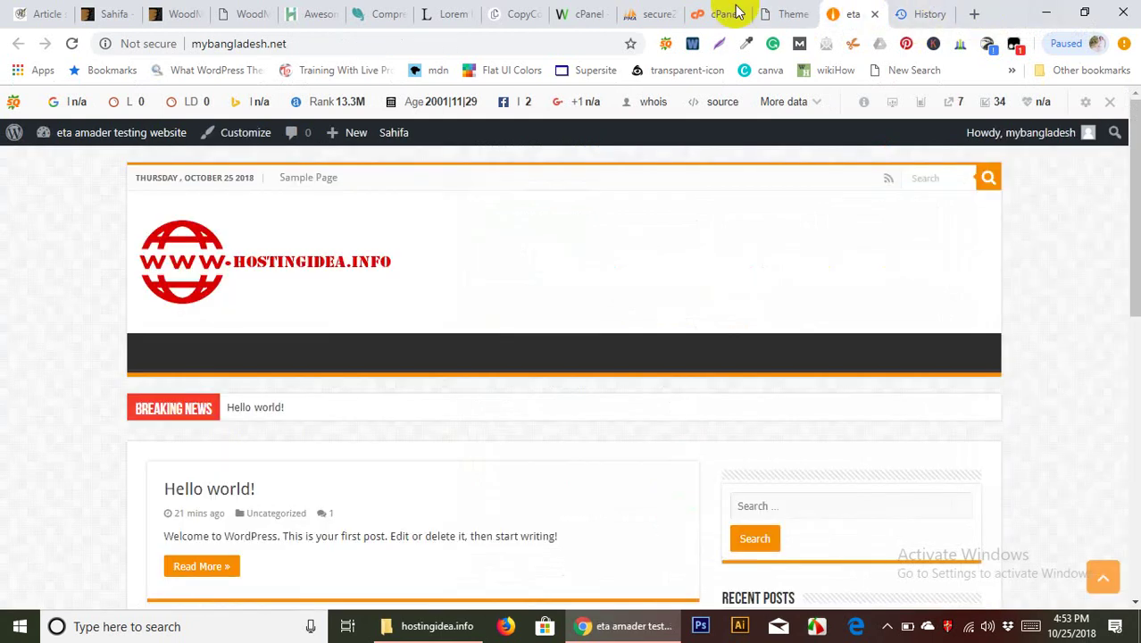
pyautogui.click(73, 45)
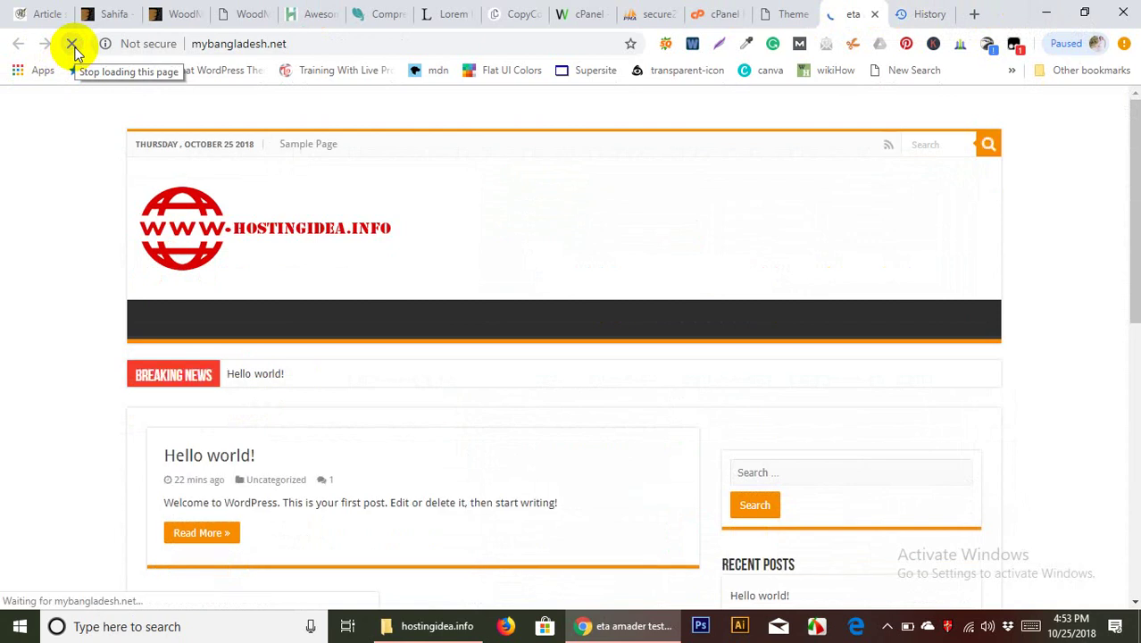
# Choose red as the theme color, clear the Custom Theme Color value and save the Styling settings
pyautogui.click(784, 13)
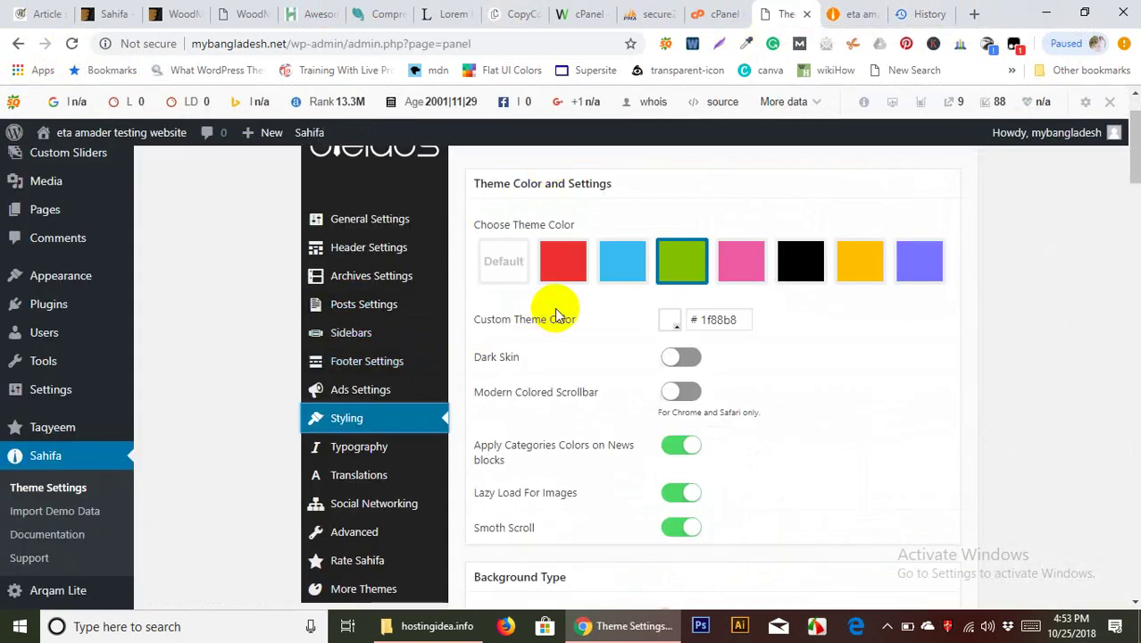
pyautogui.click(568, 268)
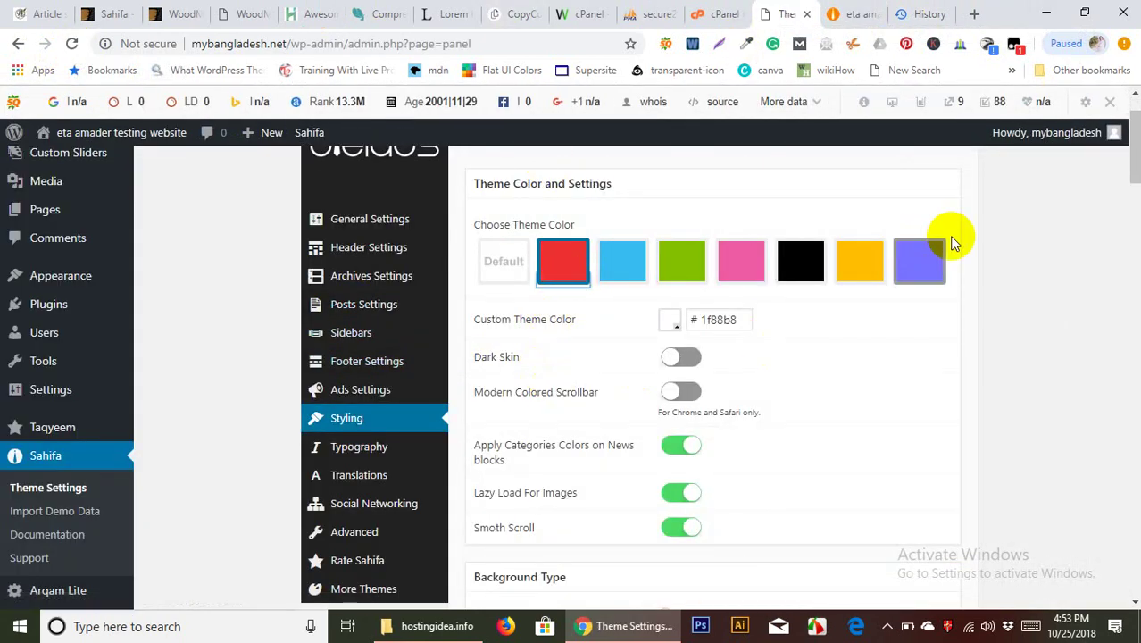
pyautogui.scroll(1, 946, 245)
pyautogui.click(917, 214)
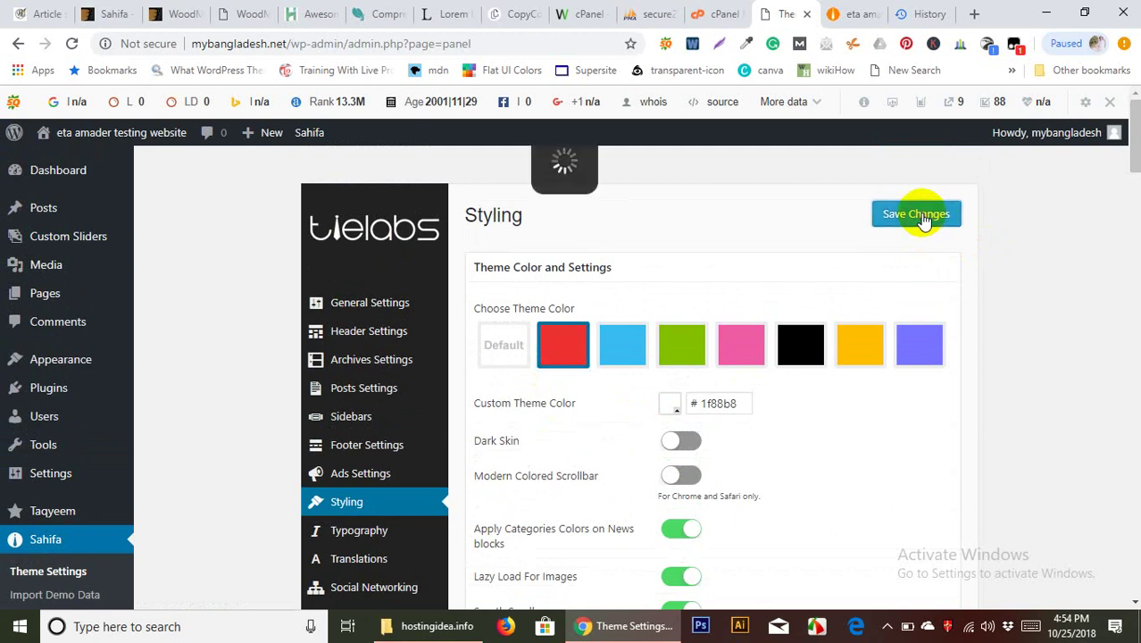
pyautogui.moveTo(730, 404); pyautogui.dragTo(632, 429)
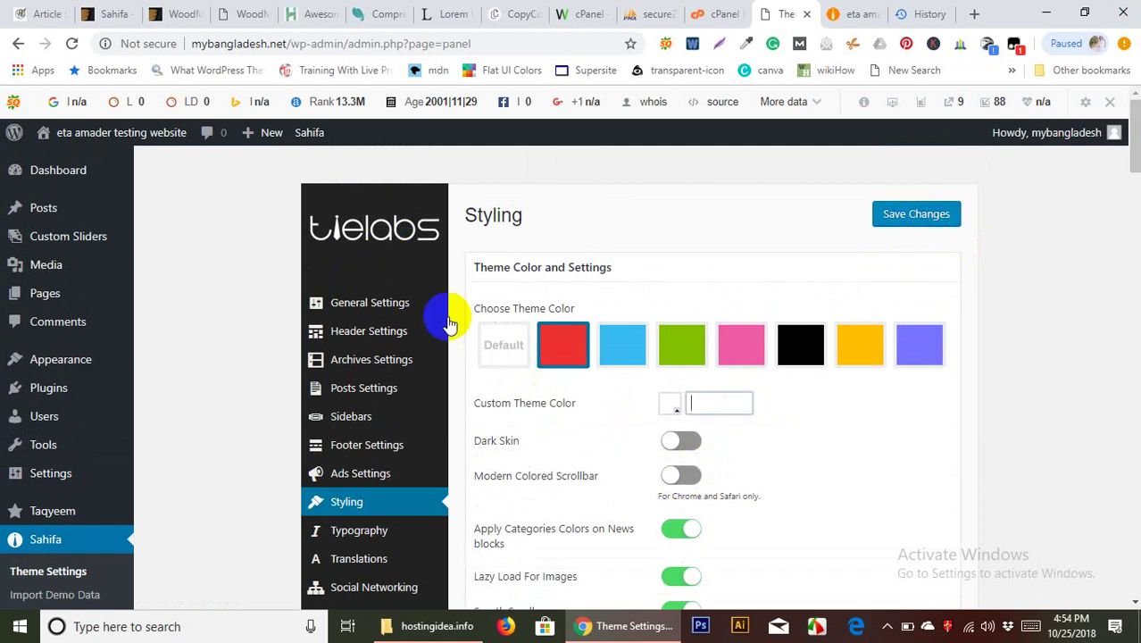
pyautogui.click(896, 223)
# Reload the site's front page and look over the colors of its header, post, sidebar widgets and footer
pyautogui.click(859, 13)
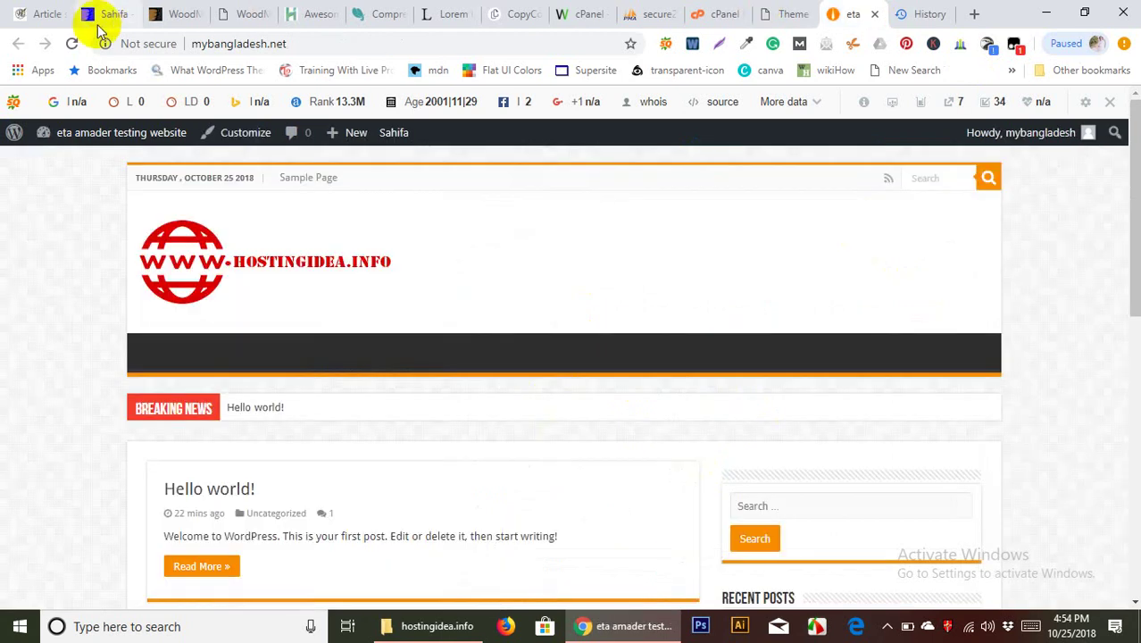
pyautogui.click(73, 43)
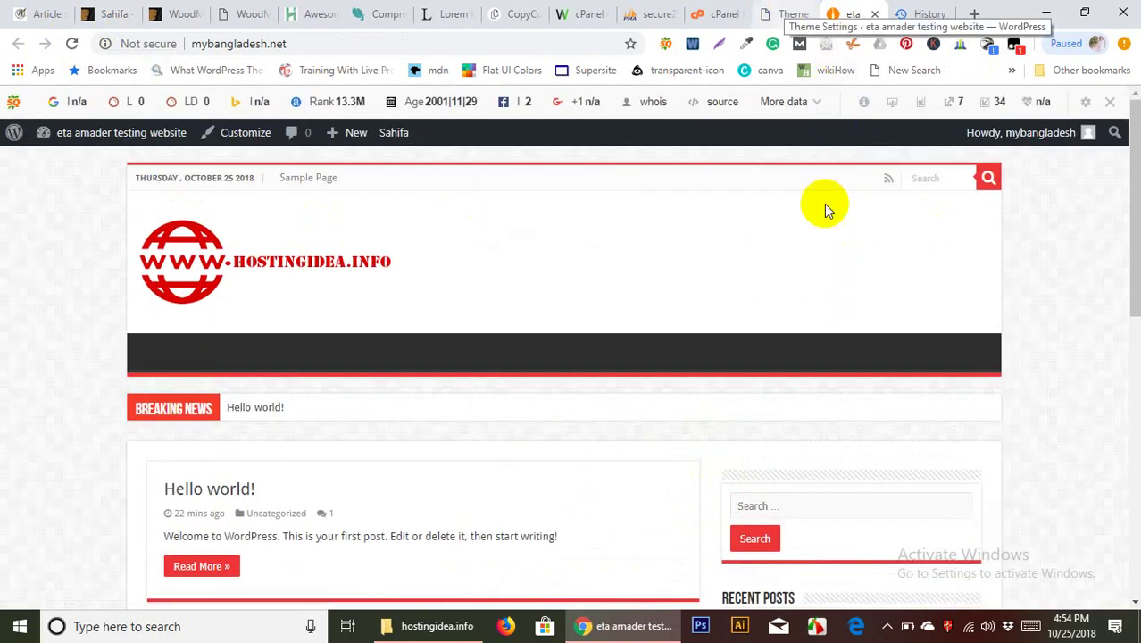
pyautogui.scroll(-2, 504, 352)
pyautogui.click(792, 13)
pyautogui.click(853, 14)
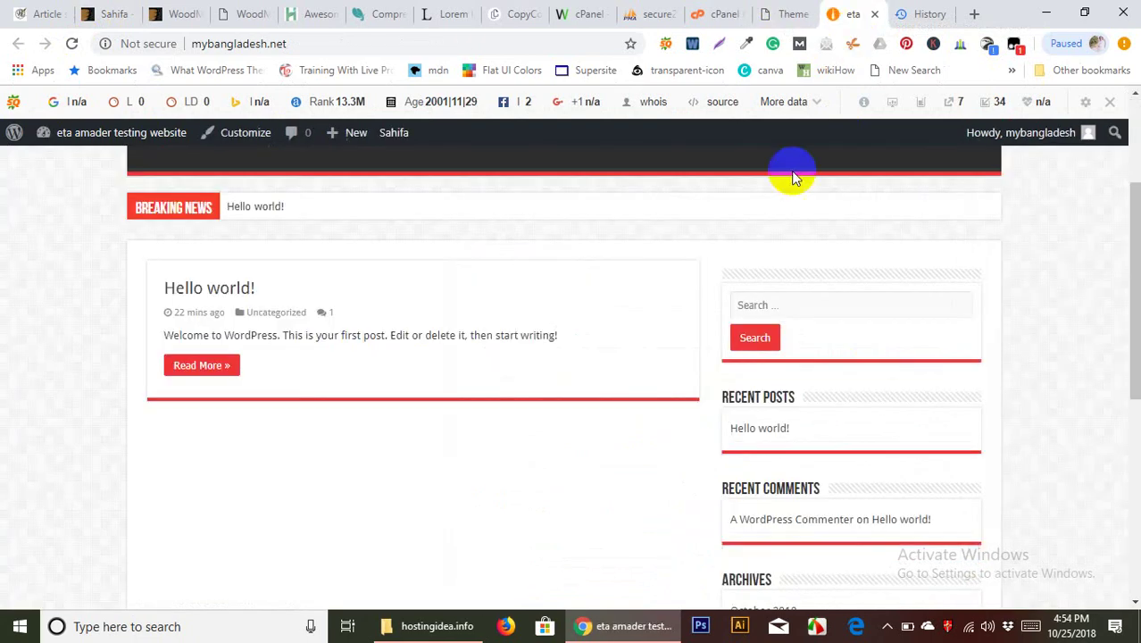
pyautogui.scroll(-5, 663, 370)
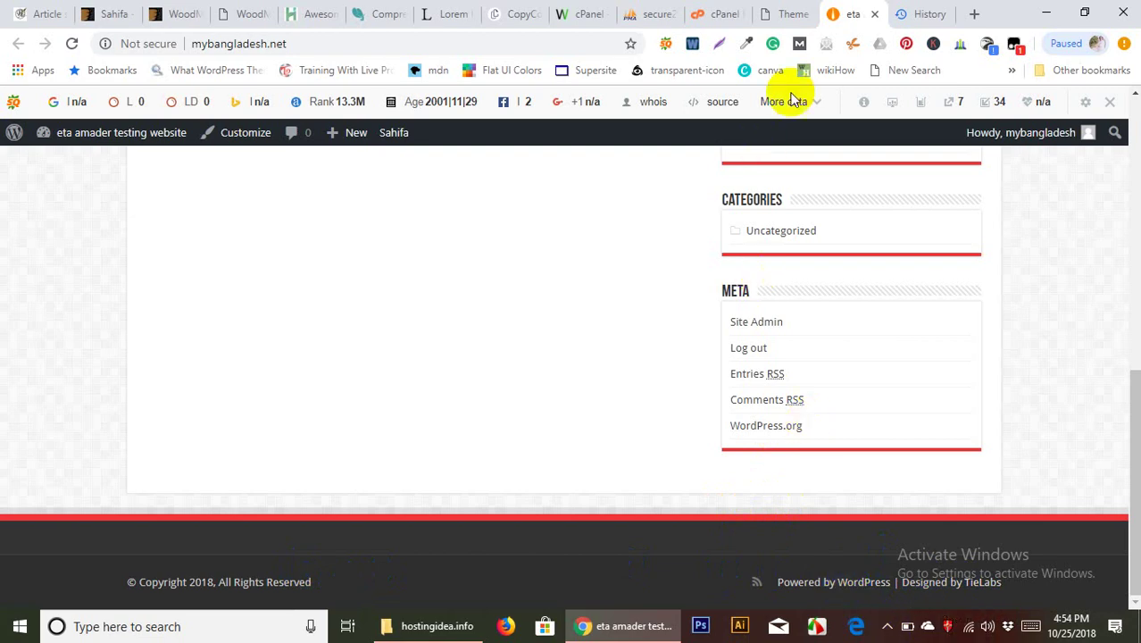
# Close the browser history page and return to the site's front page
pyautogui.click(797, 7)
pyautogui.scroll(-3, 413, 445)
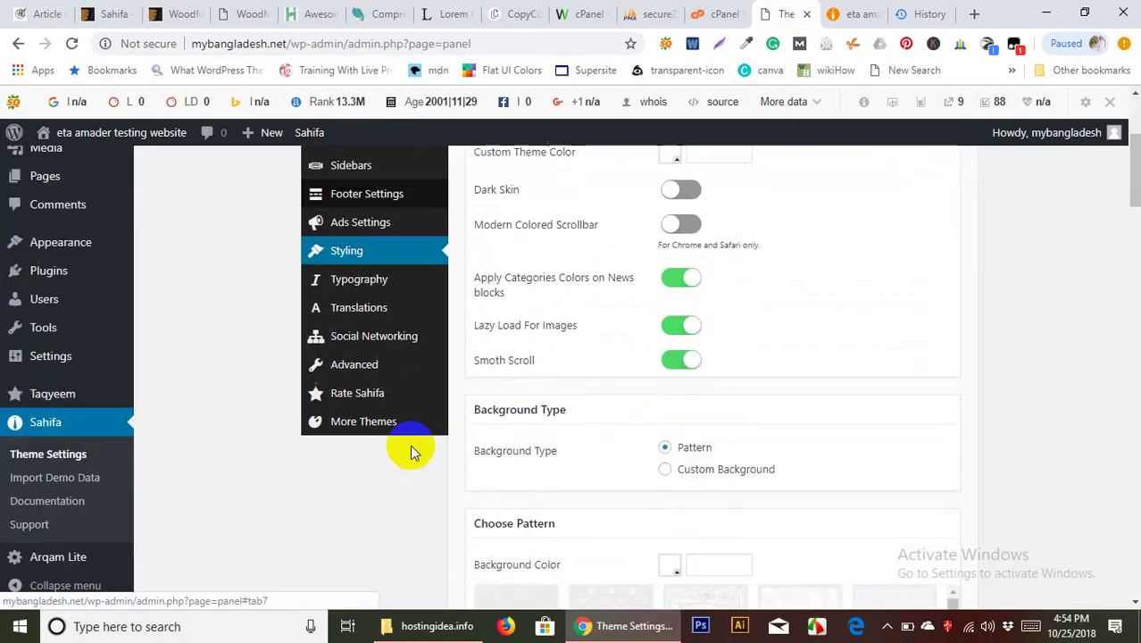
pyautogui.scroll(3, 407, 437)
pyautogui.click(928, 12)
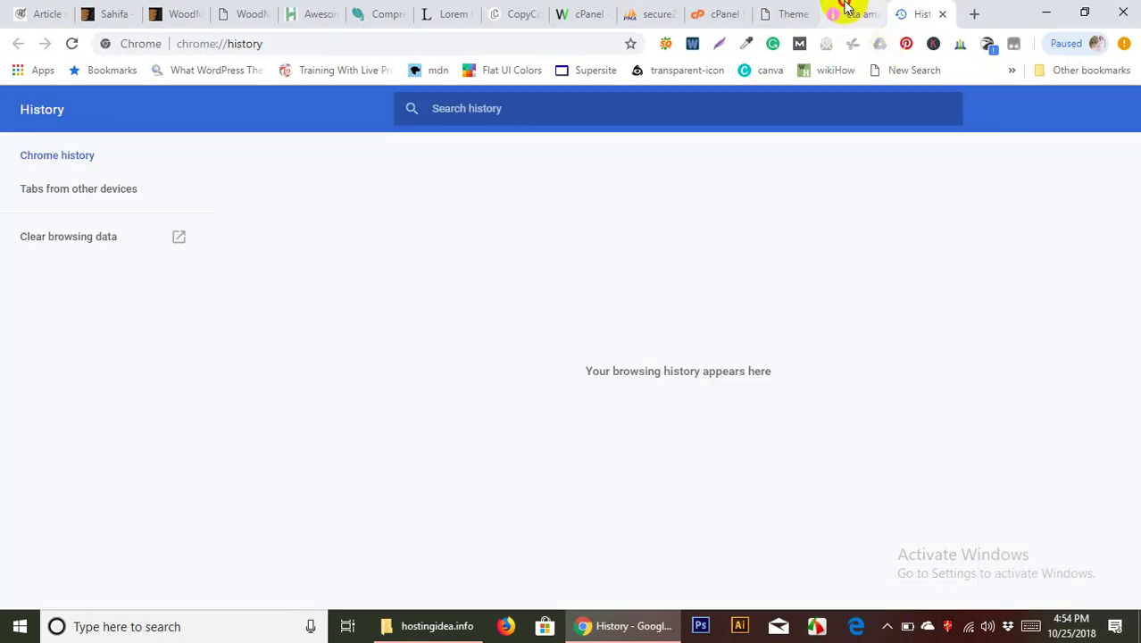
pyautogui.click(844, 13)
pyautogui.click(934, 14)
pyautogui.click(954, 13)
# Examine the front page from the header and breaking news bar down through the sidebar widgets
pyautogui.scroll(15, 786, 334)
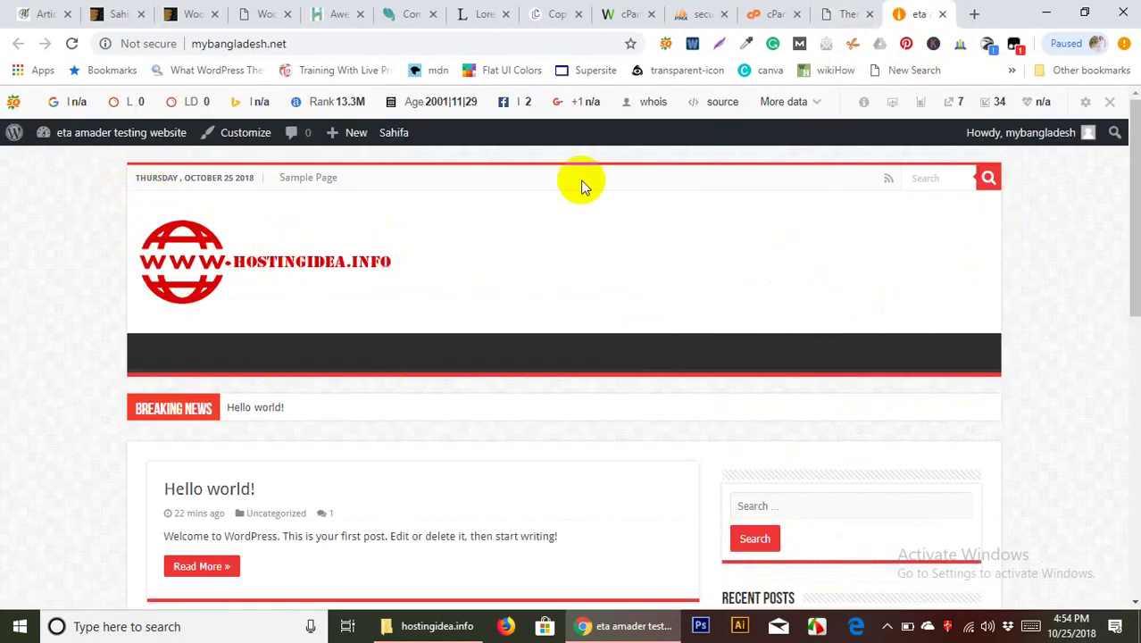
pyautogui.scroll(-15, 732, 518)
pyautogui.scroll(-3, 718, 533)
pyautogui.scroll(15, 1057, 543)
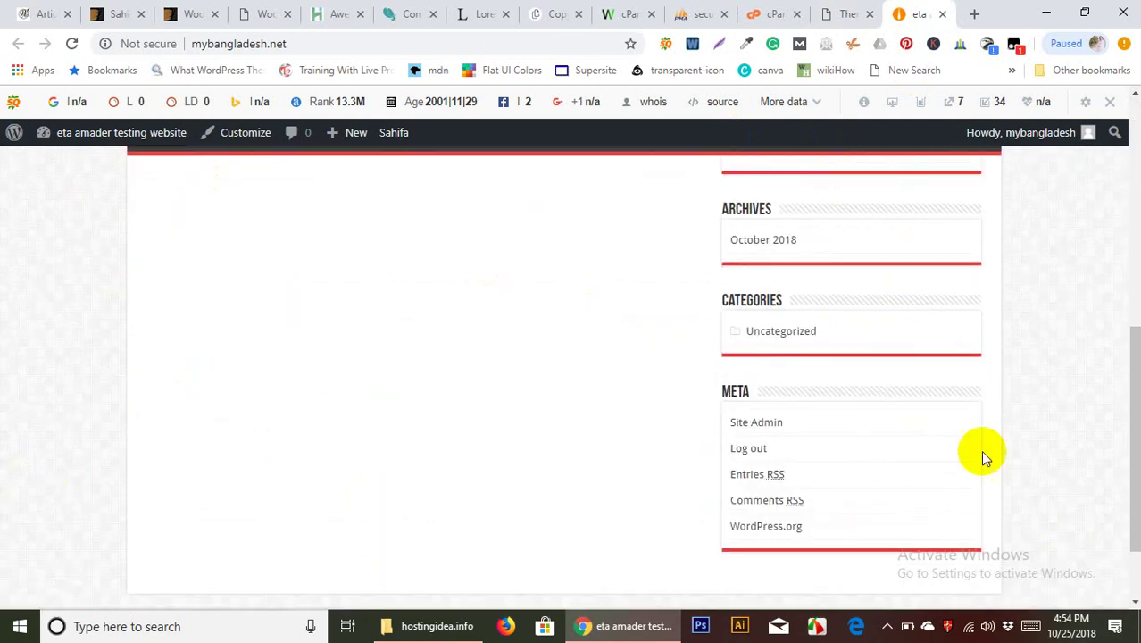
pyautogui.scroll(-5, 846, 336)
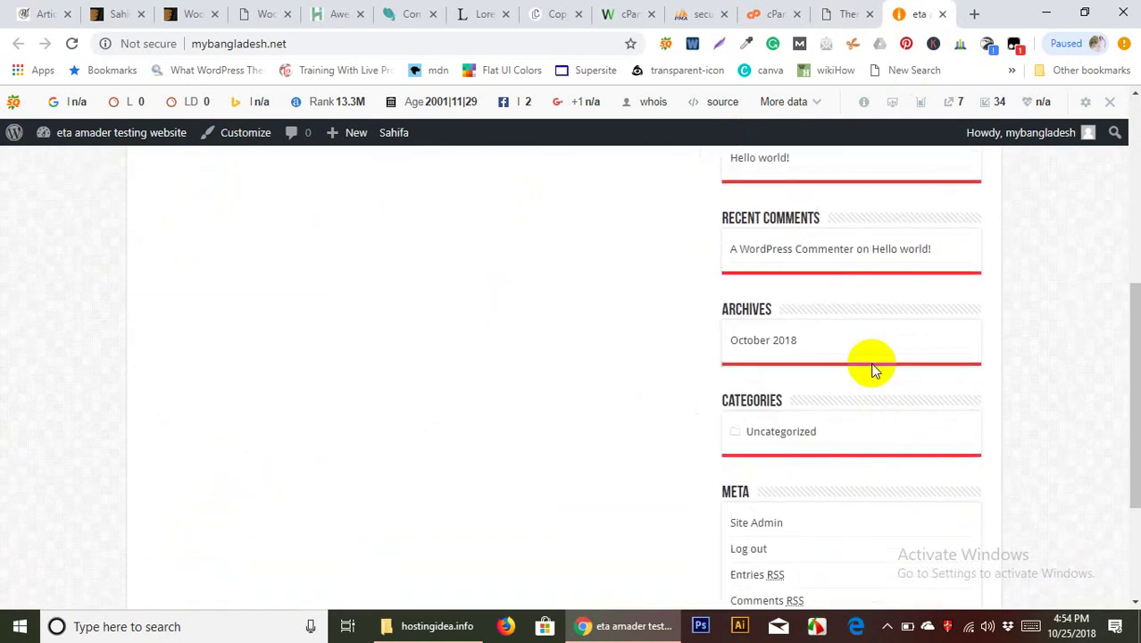
pyautogui.scroll(4, 361, 403)
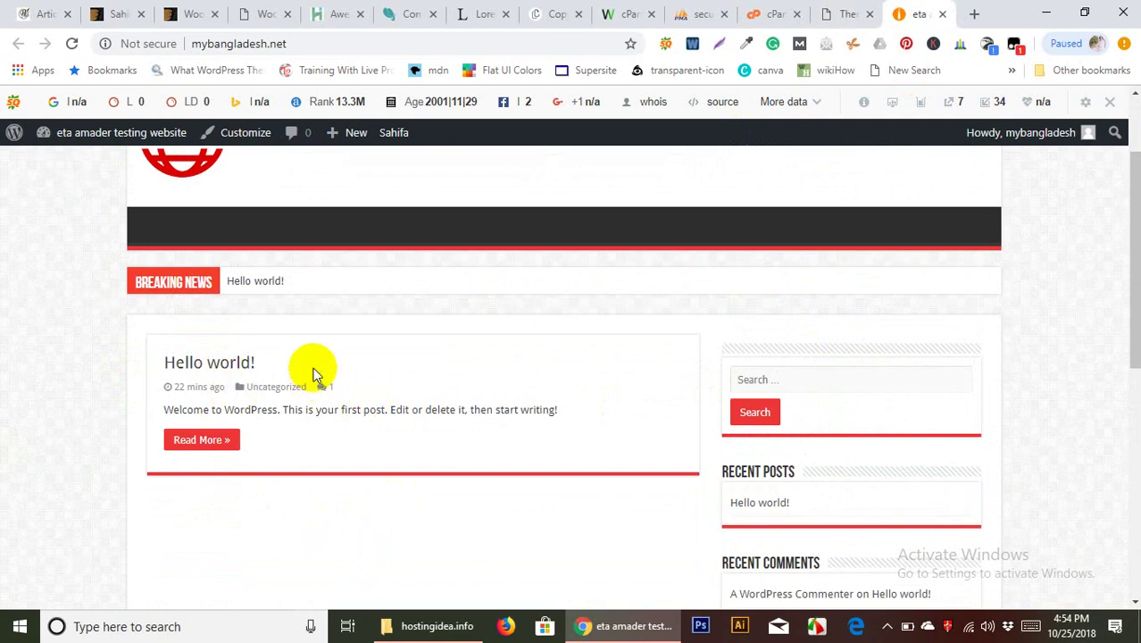
# Open the Sahifa theme's Footer Settings and review the footer elements, widget layout and both footer texts
pyautogui.click(842, 13)
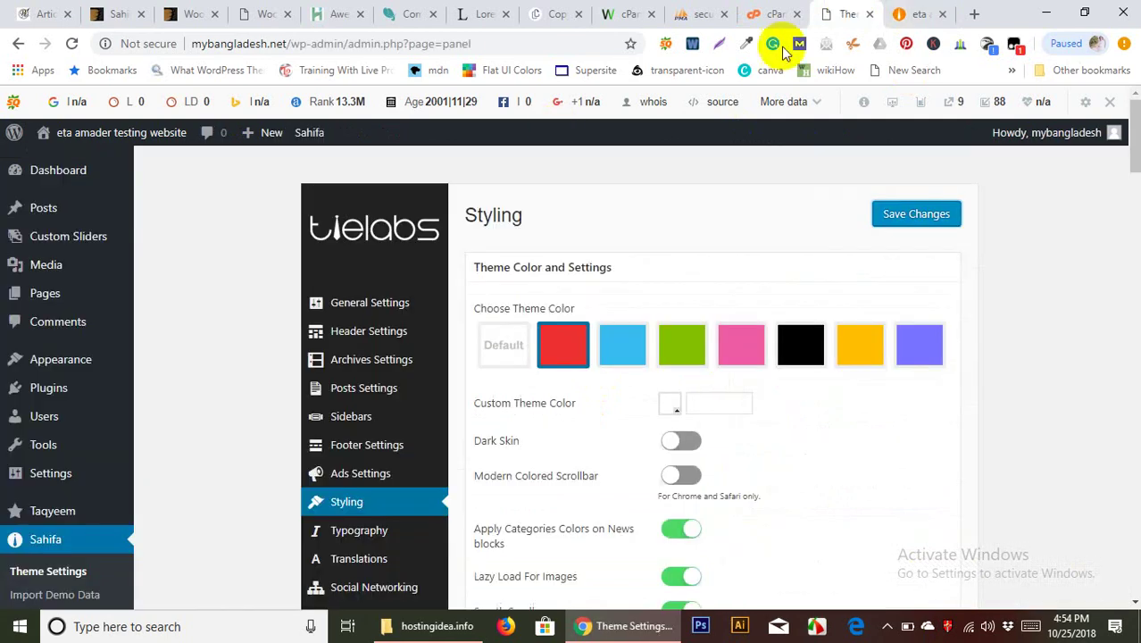
pyautogui.scroll(-3, 622, 189)
pyautogui.scroll(-1, 622, 189)
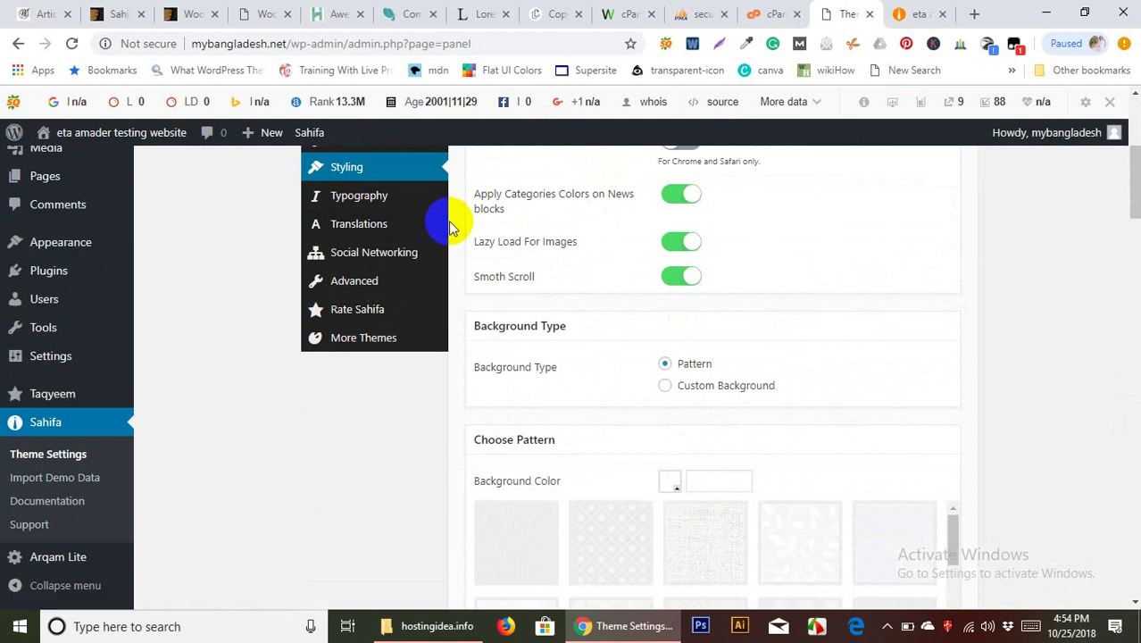
pyautogui.scroll(3, 370, 452)
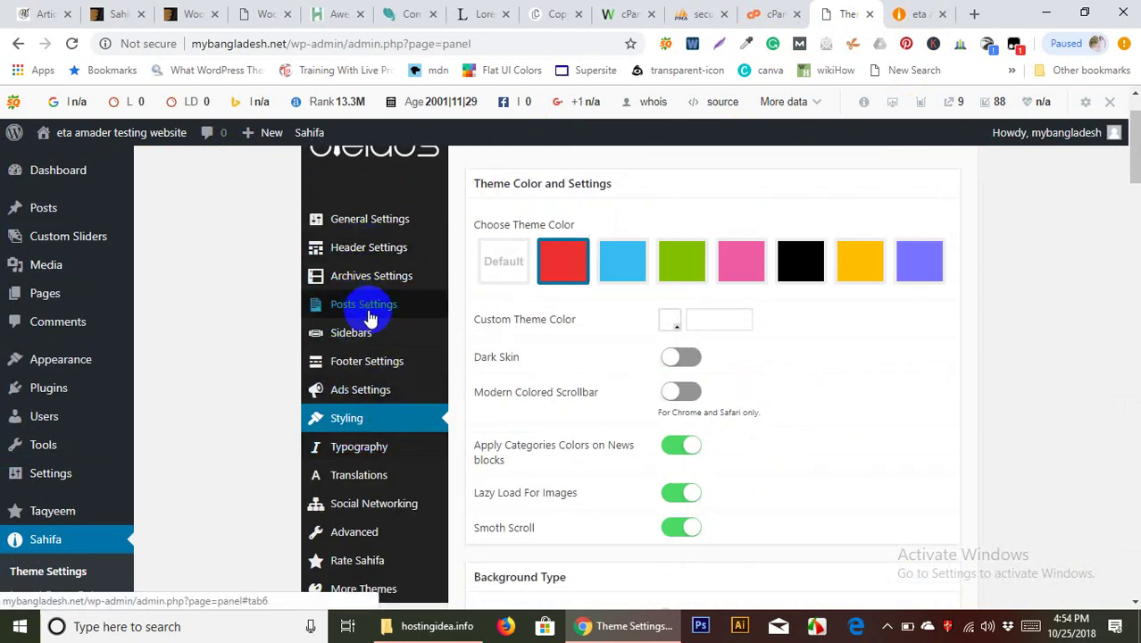
pyautogui.click(373, 361)
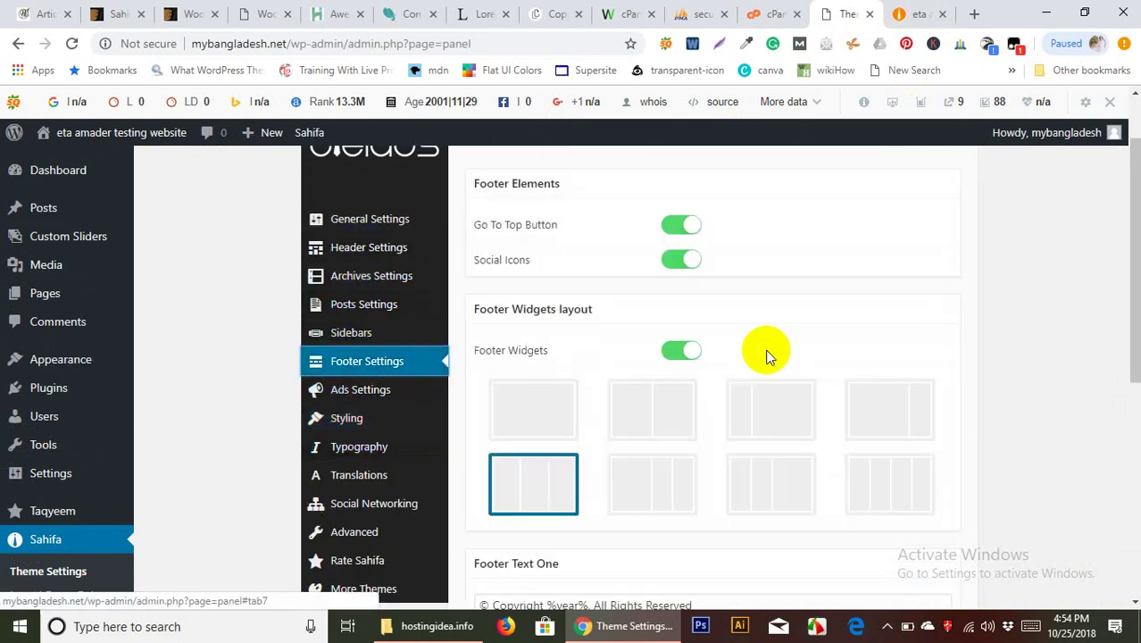
pyautogui.scroll(-3, 658, 393)
pyautogui.scroll(-3, 659, 412)
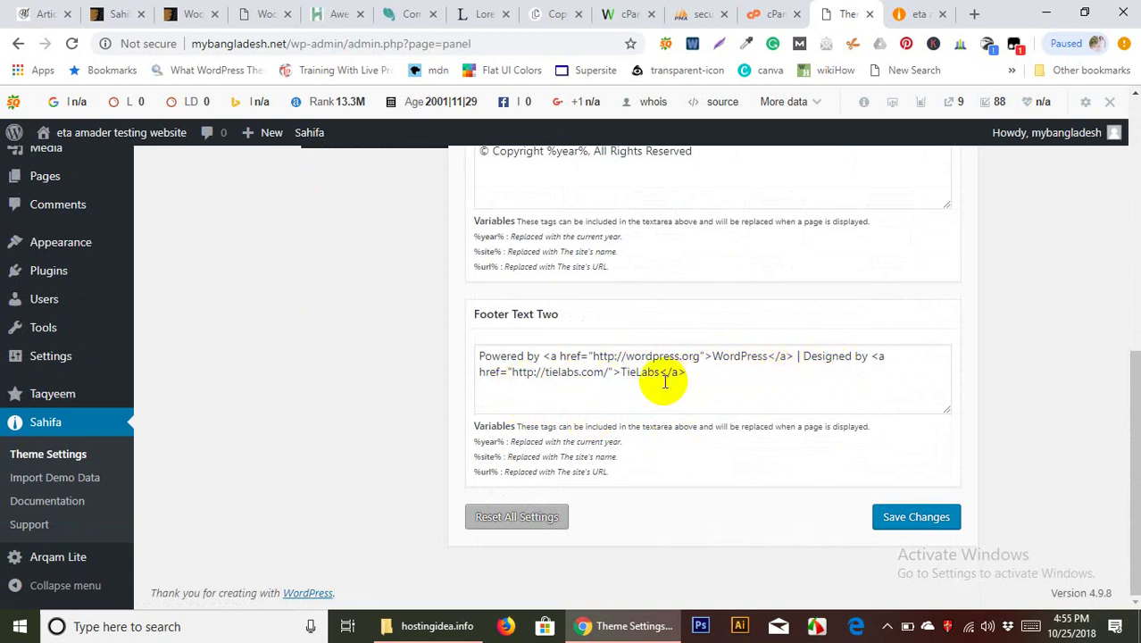
pyautogui.scroll(2, 672, 377)
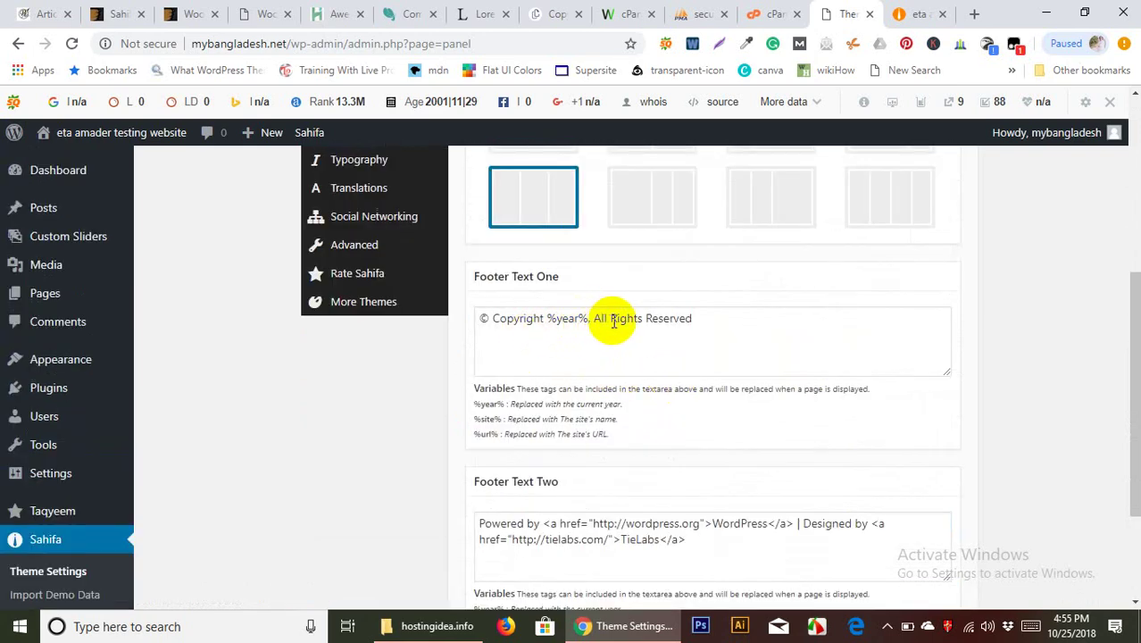
pyautogui.scroll(-3, 599, 339)
pyautogui.scroll(6, 556, 424)
pyautogui.scroll(1, 582, 423)
pyautogui.scroll(1, 583, 420)
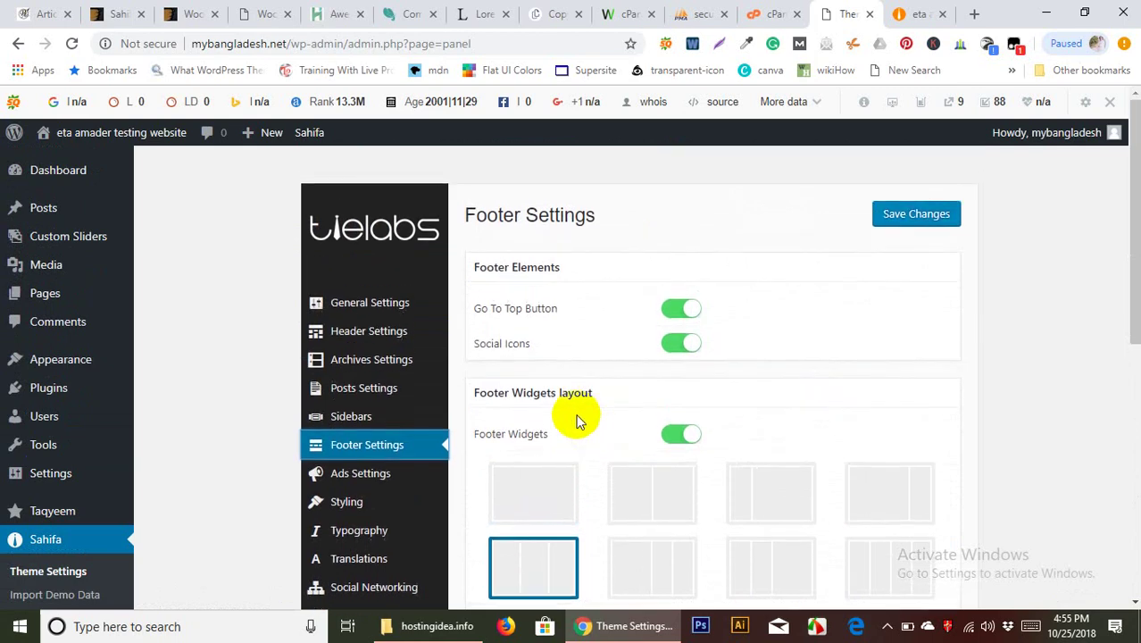
# Compare the front page's footer with the footer widgets and credit line on pastearticle.com
pyautogui.click(924, 16)
pyautogui.scroll(-6, 839, 319)
pyautogui.scroll(4, 833, 328)
pyautogui.scroll(-4, 831, 328)
pyautogui.click(40, 15)
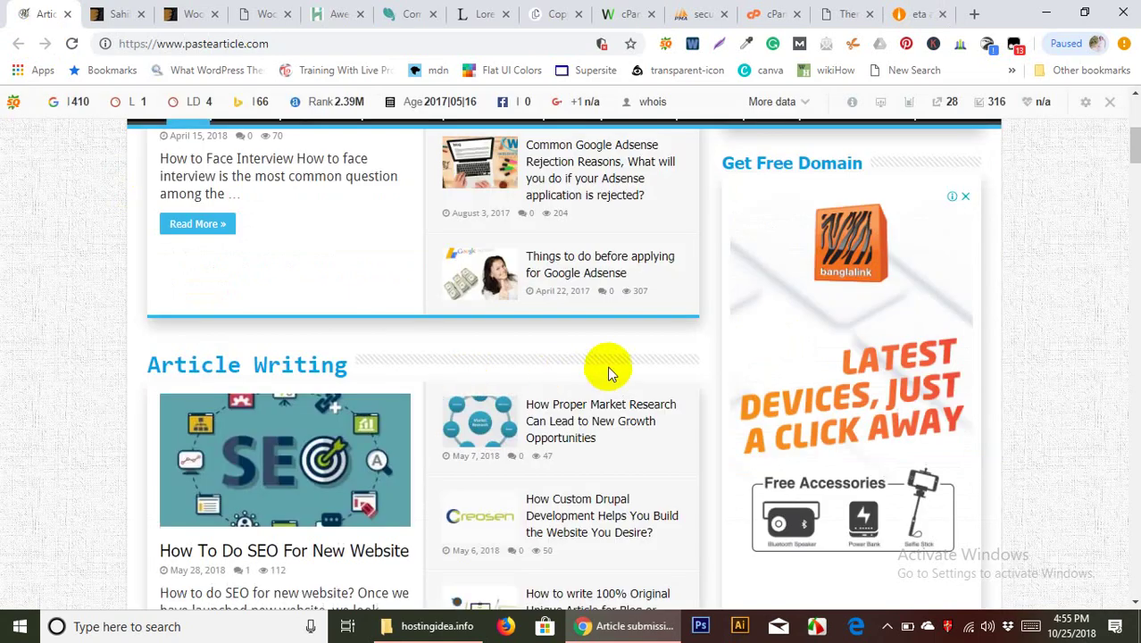
pyautogui.scroll(-20, 607, 368)
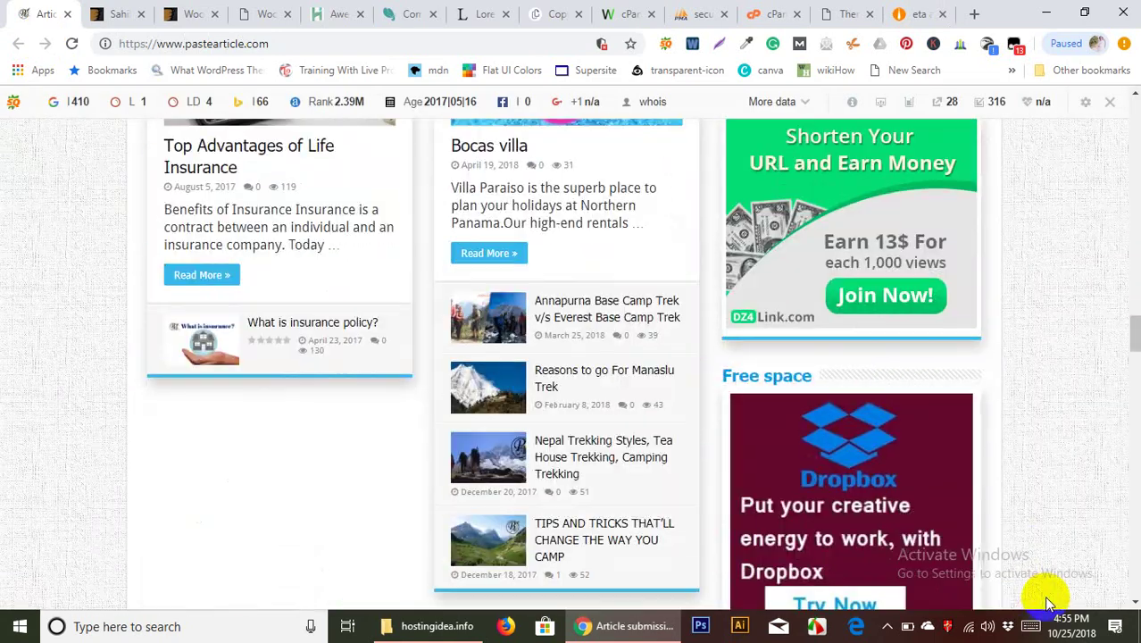
pyautogui.scroll(-15, 1027, 597)
pyautogui.scroll(-10, 1011, 581)
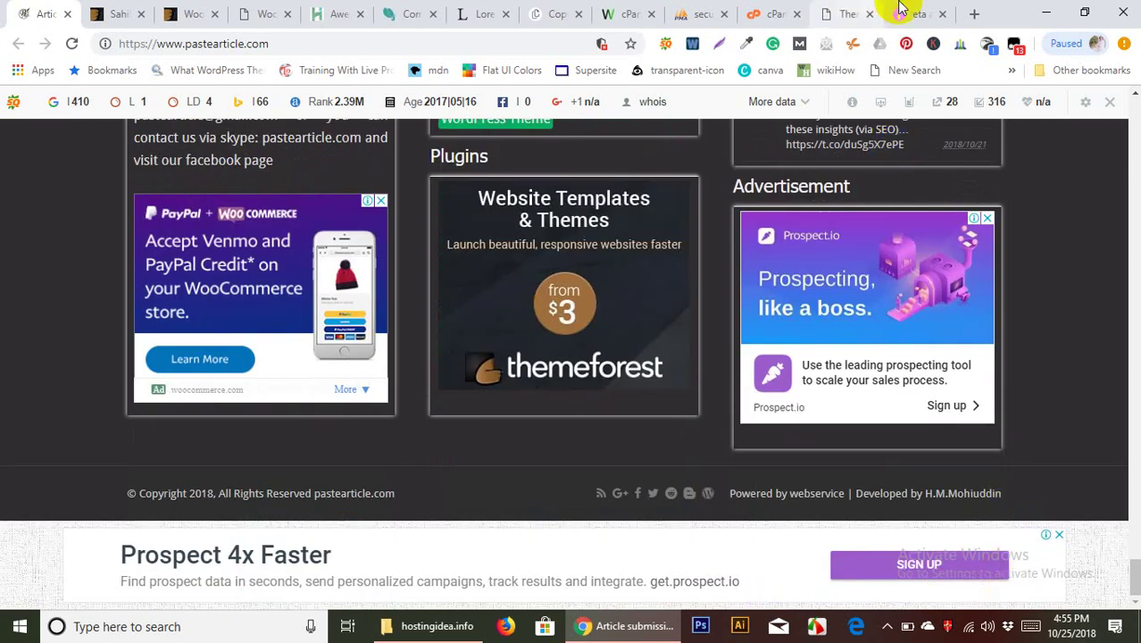
# Check the Go To Top Button and Social Icons footer options against the reloaded front page
pyautogui.click(895, 11)
pyautogui.click(837, 14)
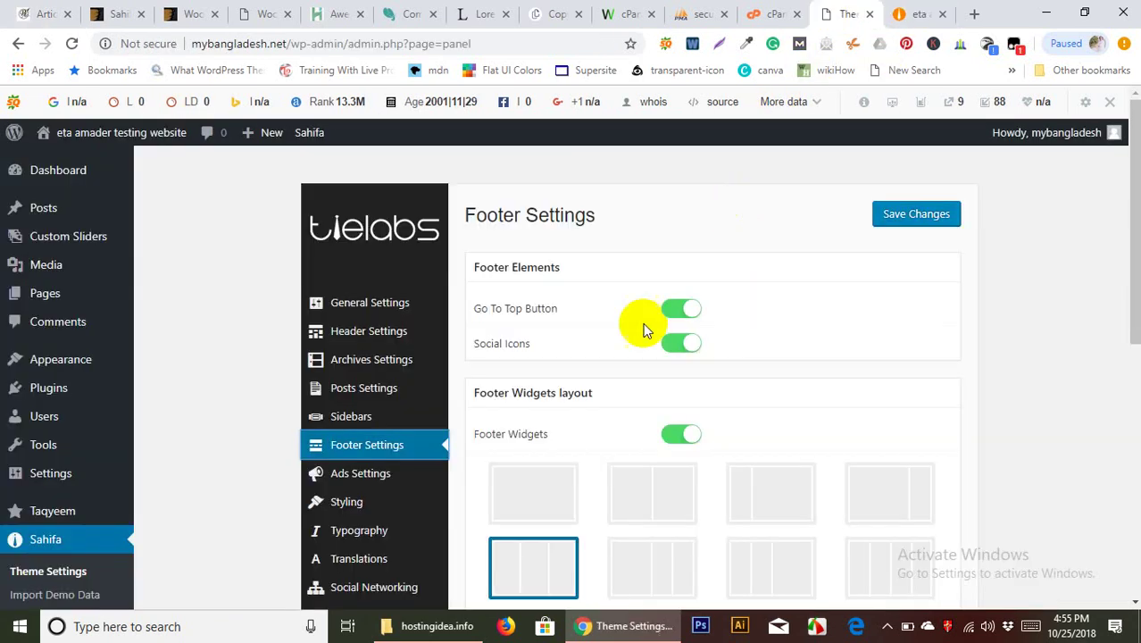
pyautogui.scroll(-1, 433, 475)
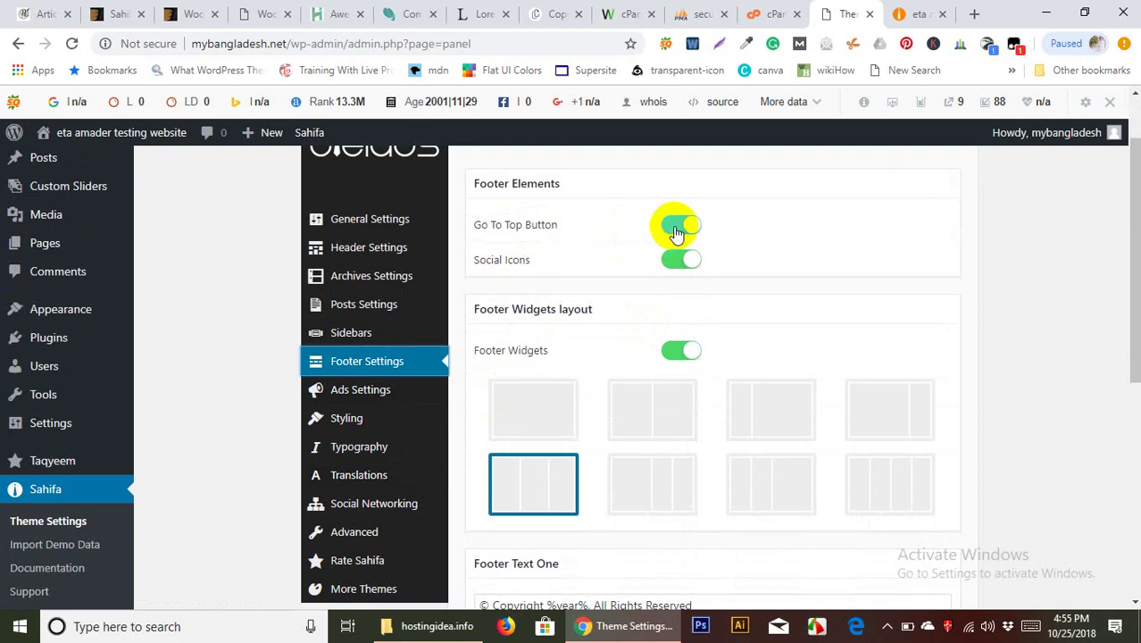
pyautogui.click(924, 13)
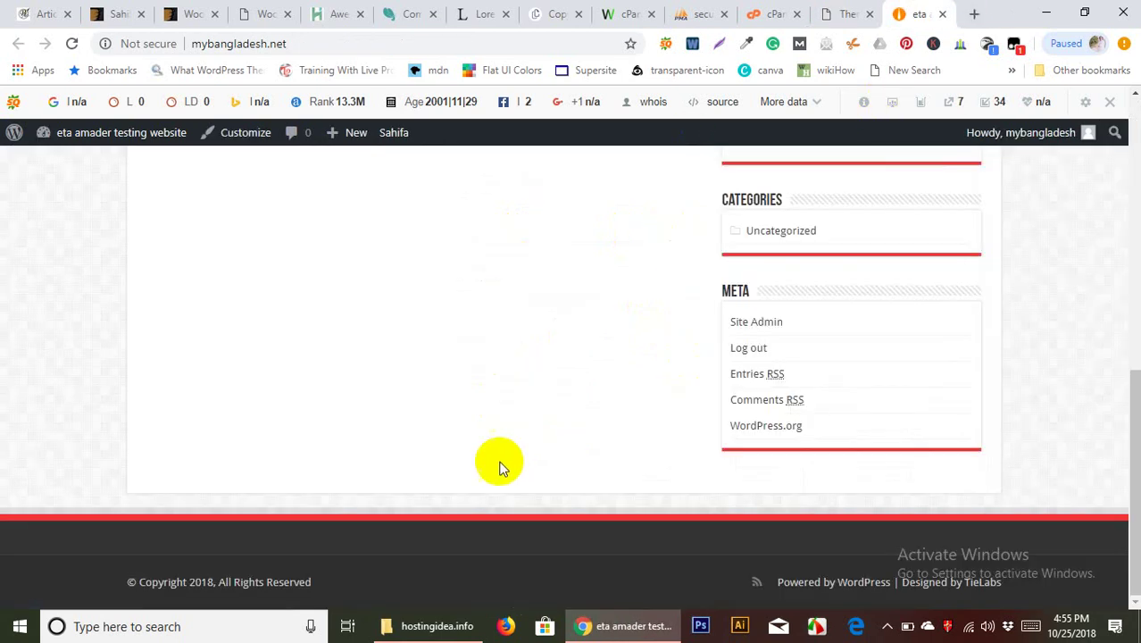
pyautogui.press('F5')
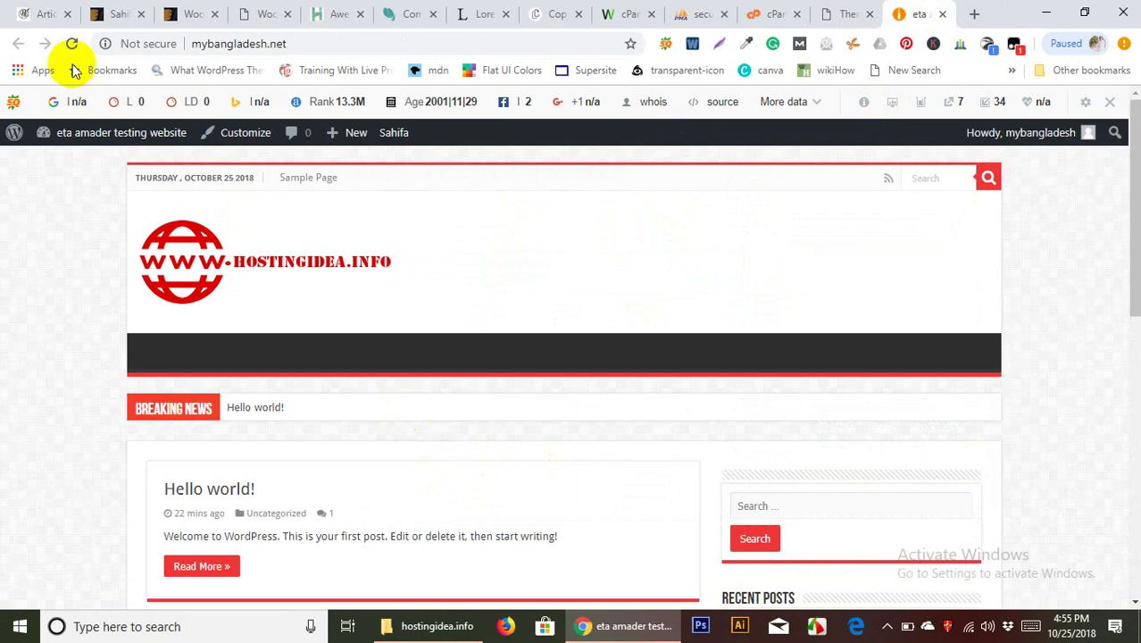
pyautogui.click(848, 20)
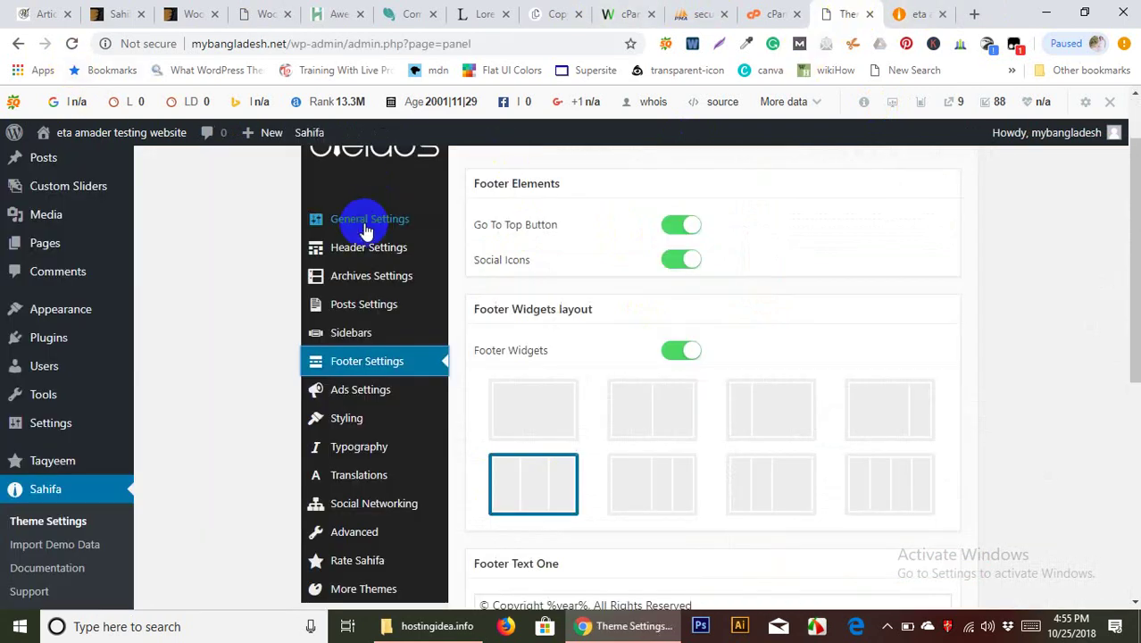
# Copy the paragraph under "What is Lorem Ipsum?" on lipsum.com
pyautogui.click(470, 15)
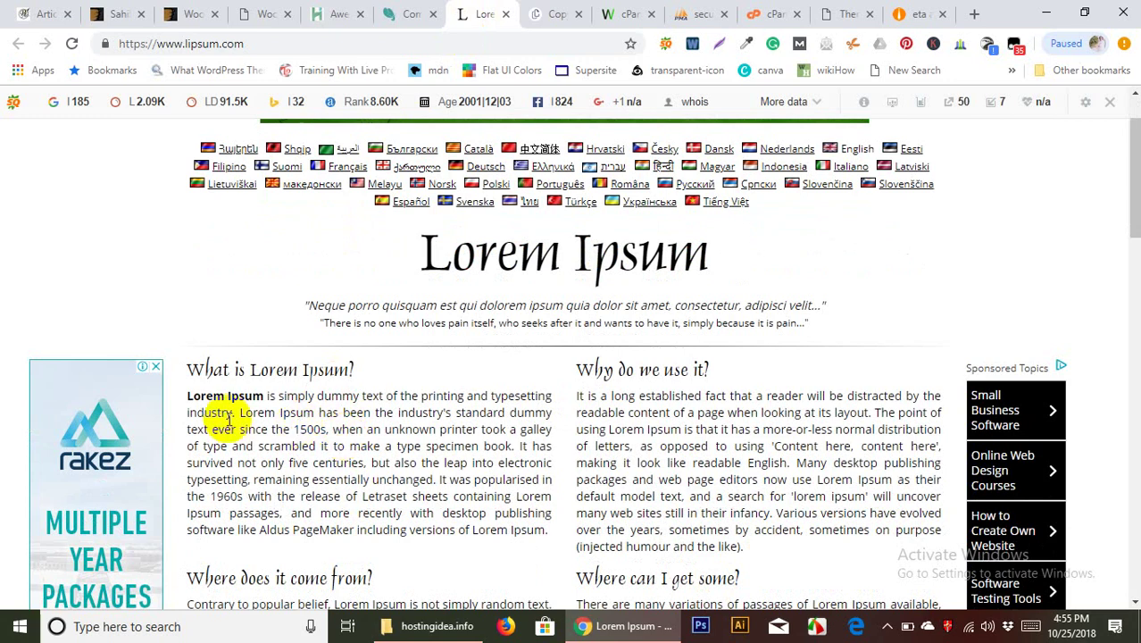
pyautogui.scroll(-2, 561, 408)
pyautogui.moveTo(547, 363); pyautogui.dragTo(190, 230)
pyautogui.hotkey('ctrl', 'c')
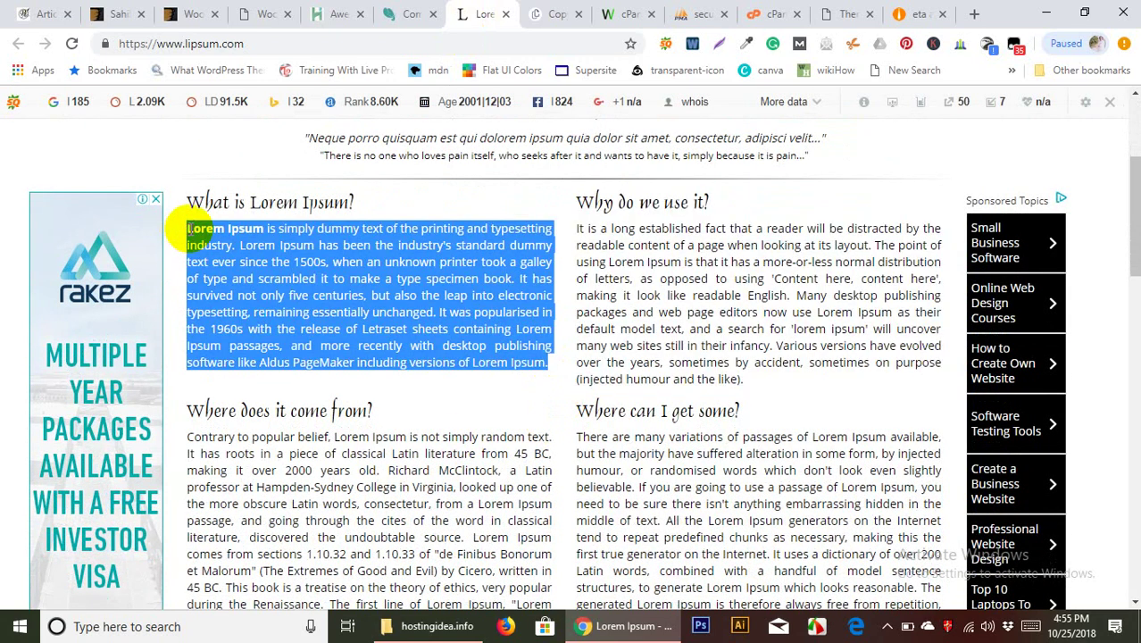
# Create a new WordPress post and paste the copied Lorem Ipsum paragraph as its body
pyautogui.click(840, 12)
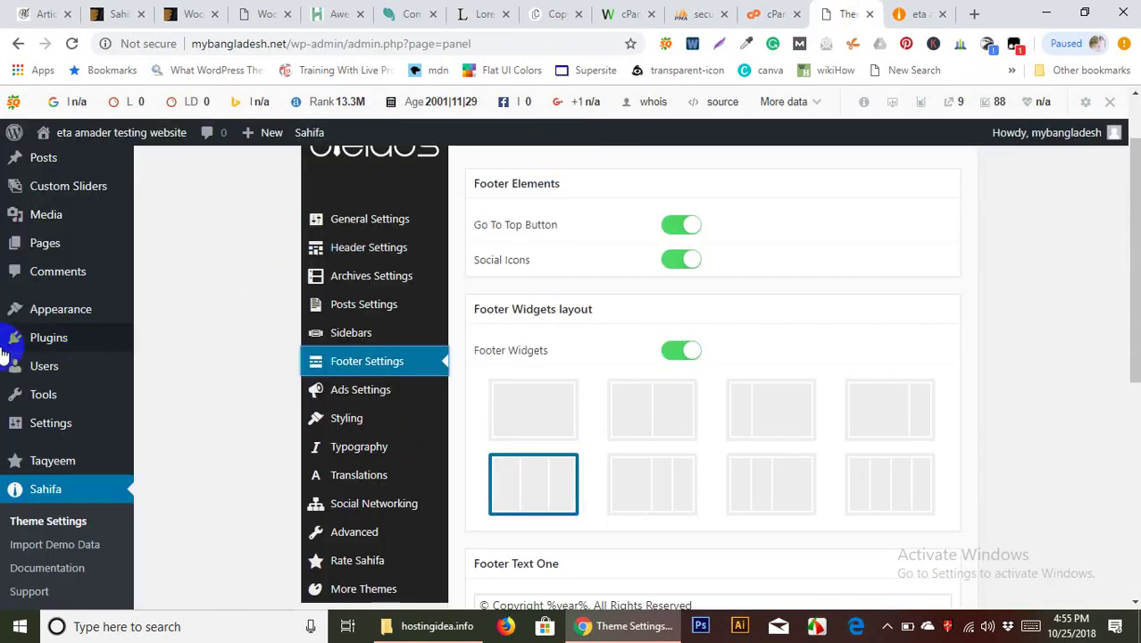
pyautogui.scroll(1, 23, 286)
pyautogui.moveTo(43, 208)
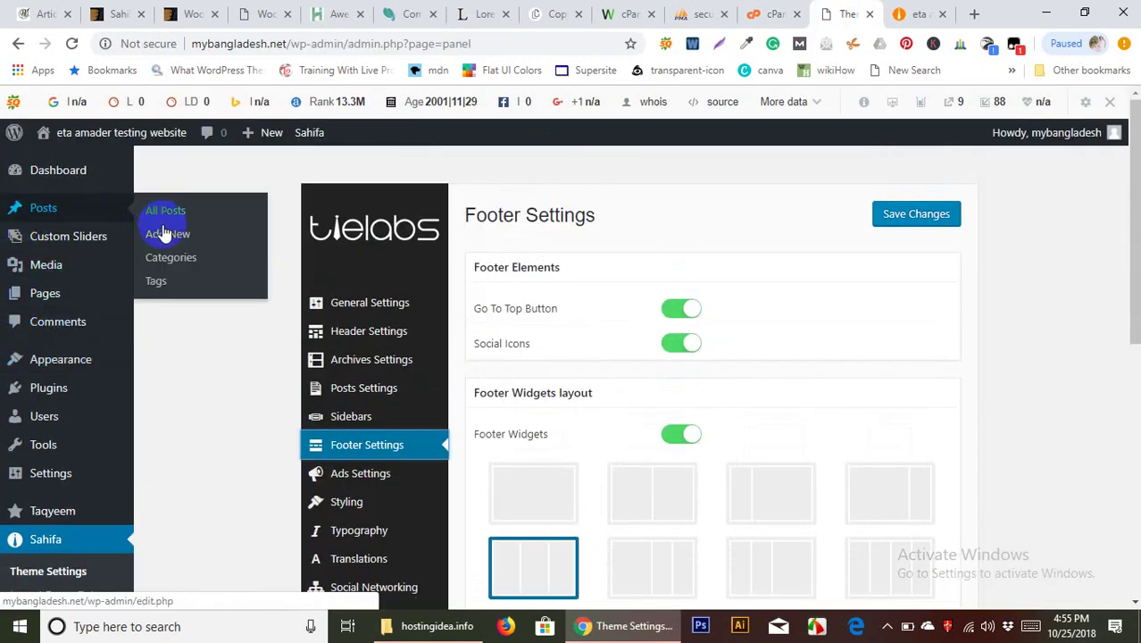
pyautogui.click(164, 236)
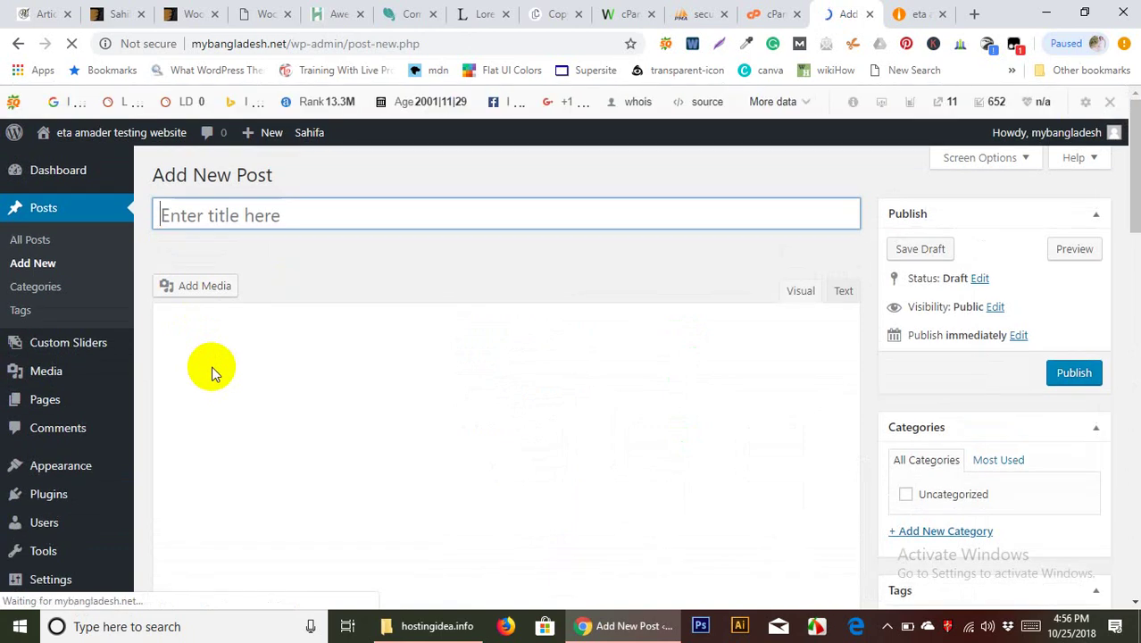
pyautogui.click(213, 367)
pyautogui.hotkey('ctrl', 'v')
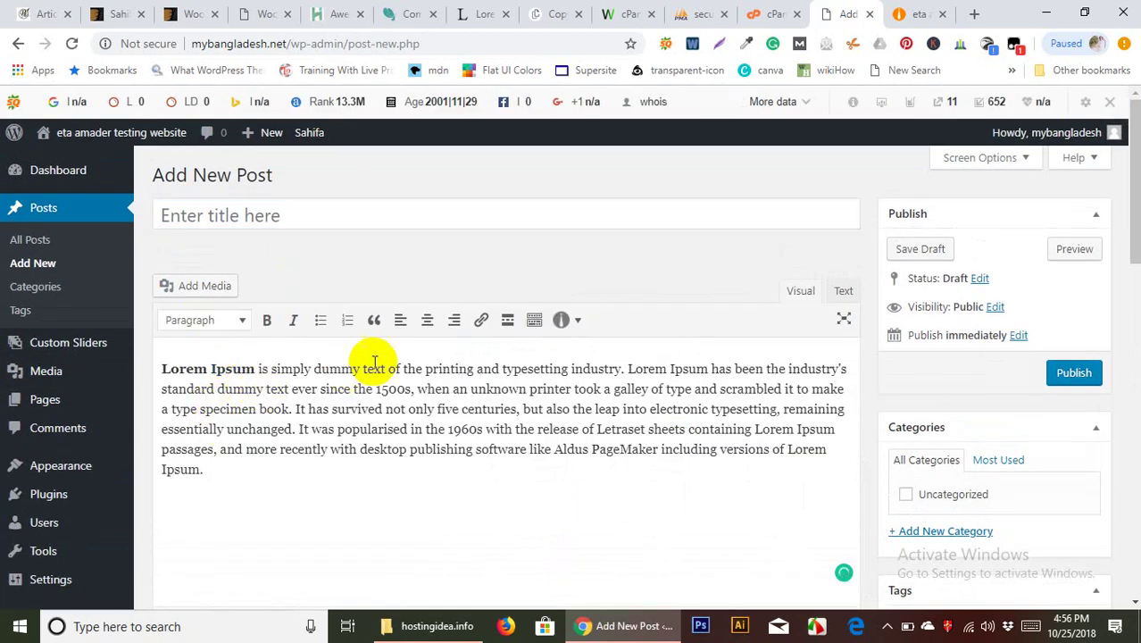
# Copy the opening words of the body into the post title as "Lorem Ipsum is simply dummy text"
pyautogui.moveTo(385, 368); pyautogui.dragTo(140, 373)
pyautogui.hotkey('ctrl', 'c')
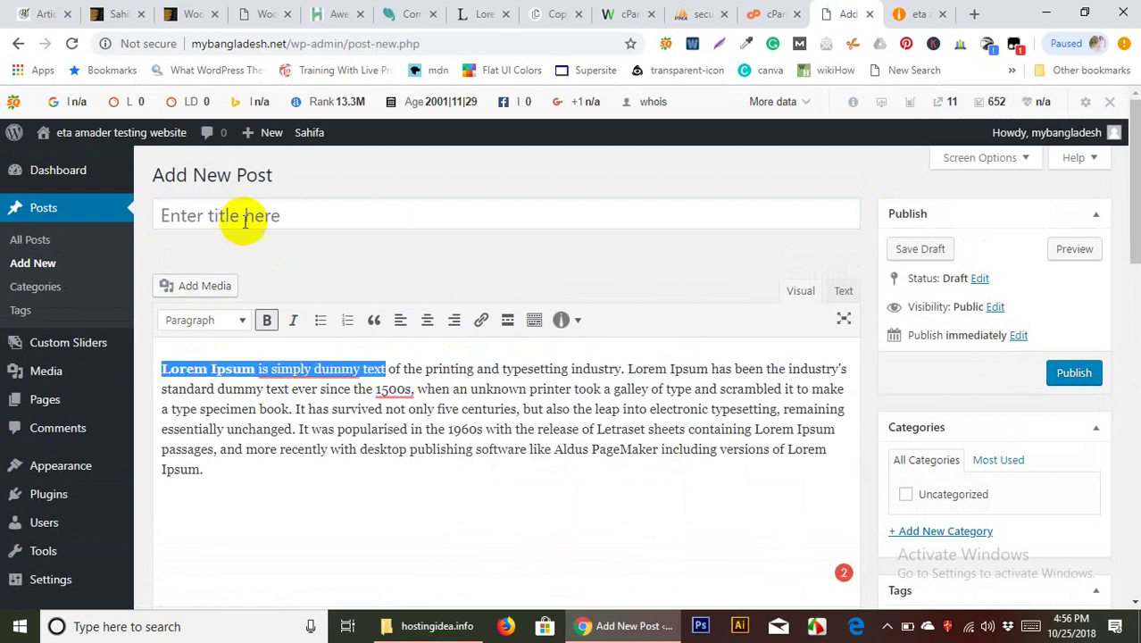
pyautogui.click(238, 216)
pyautogui.hotkey('ctrl', 'v')
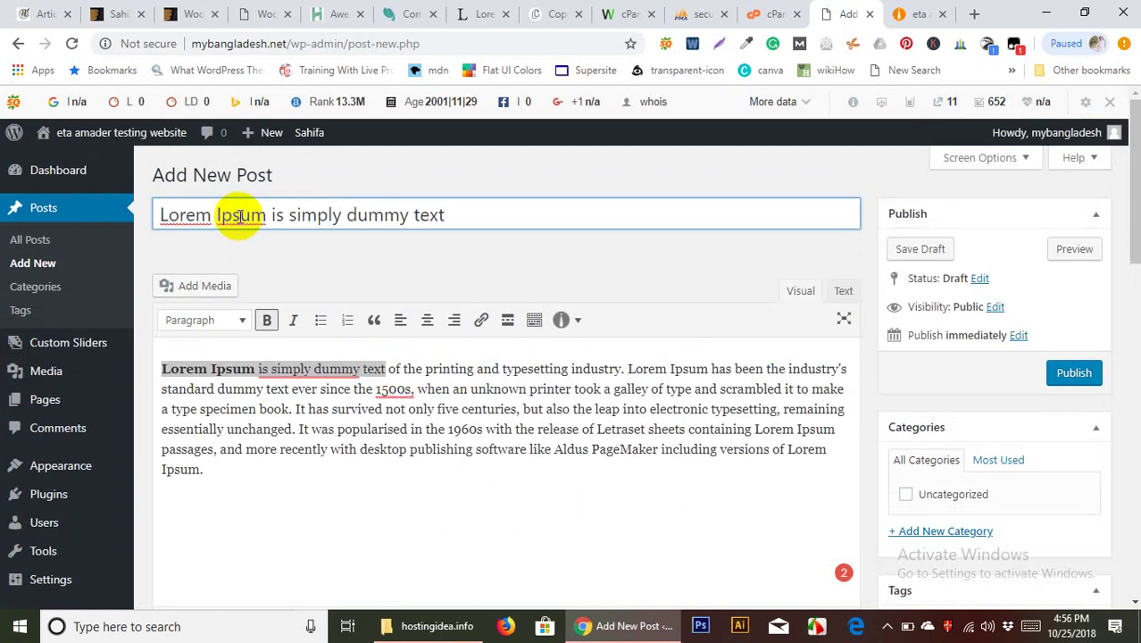
# Add a new category named health to the post, without a parent category
pyautogui.scroll(-1, 333, 356)
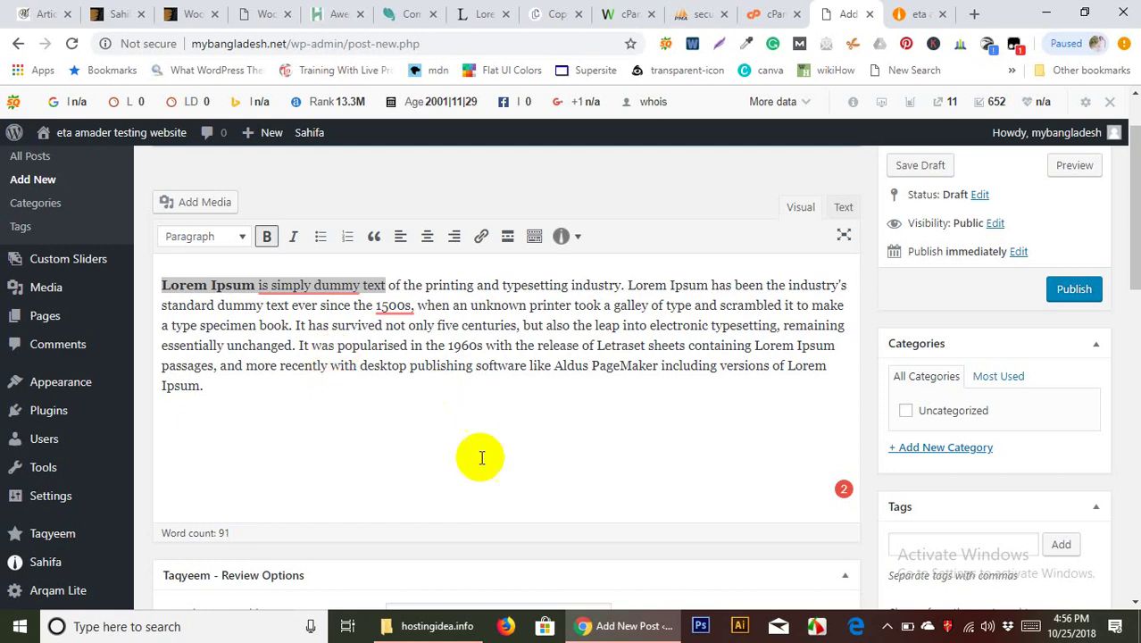
pyautogui.scroll(-2, 402, 384)
pyautogui.scroll(3, 259, 332)
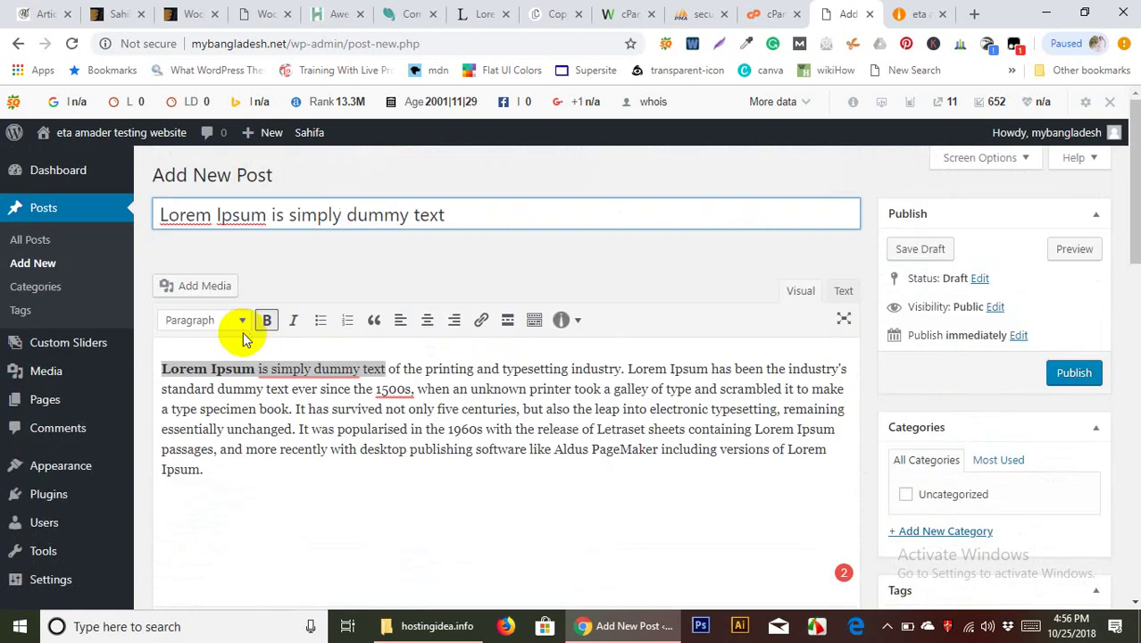
pyautogui.click(42, 295)
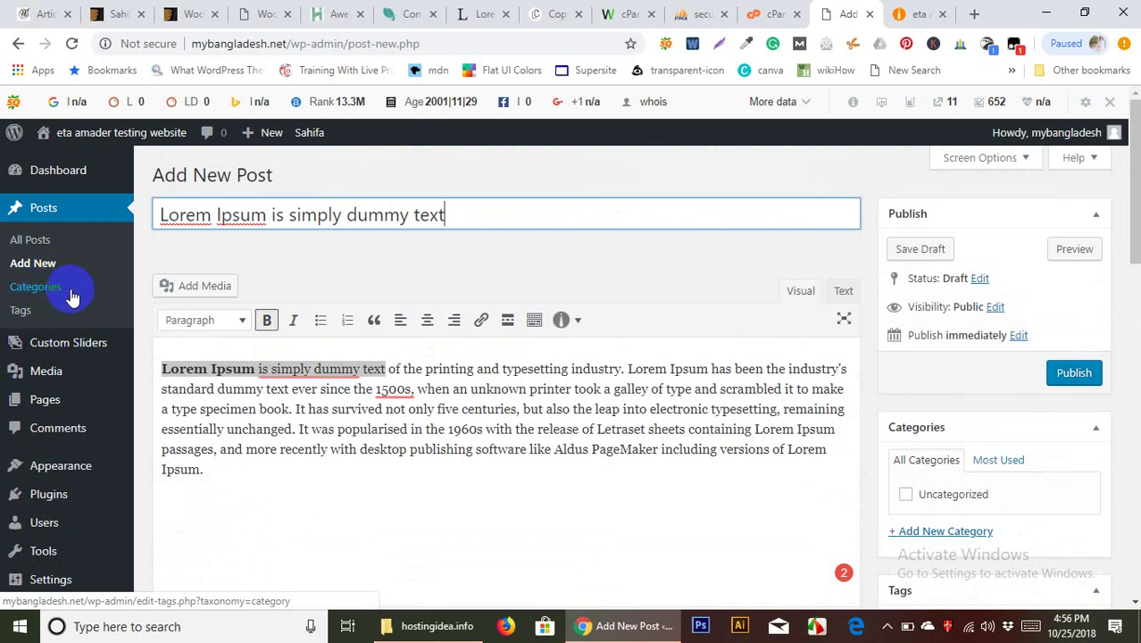
pyautogui.scroll(-2, 912, 361)
pyautogui.click(934, 366)
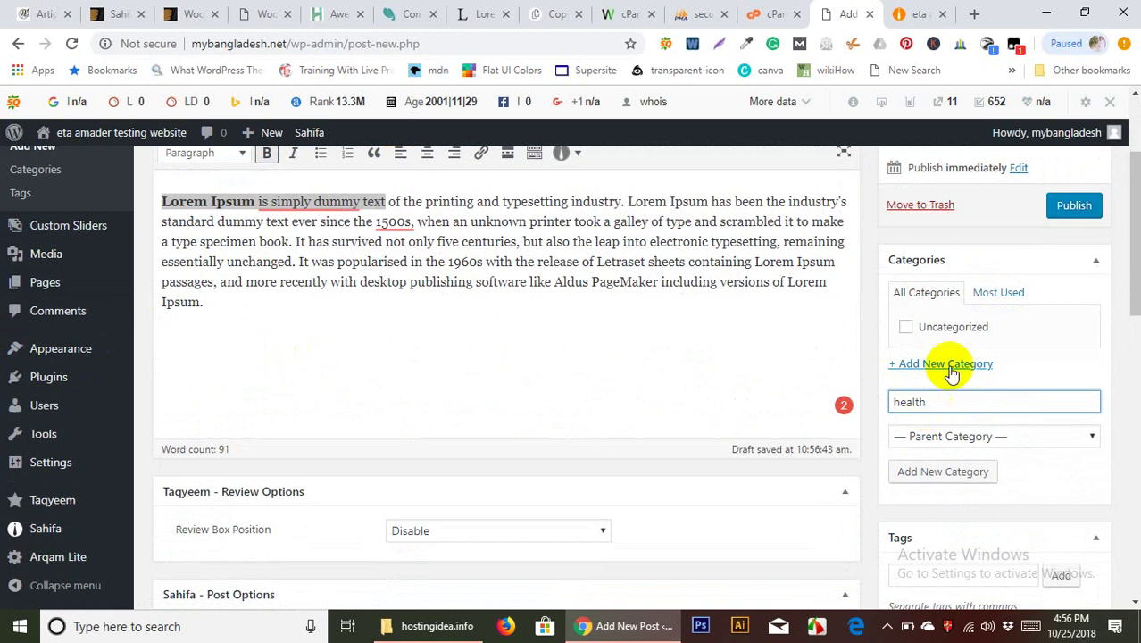
pyautogui.click(945, 472)
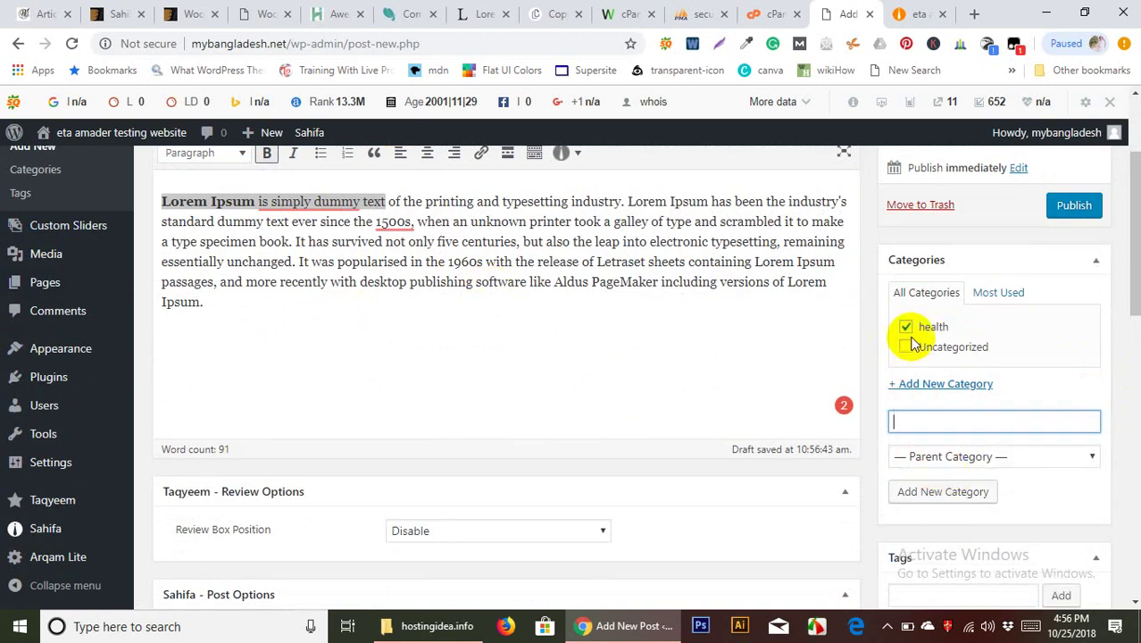
pyautogui.scroll(-3, 785, 371)
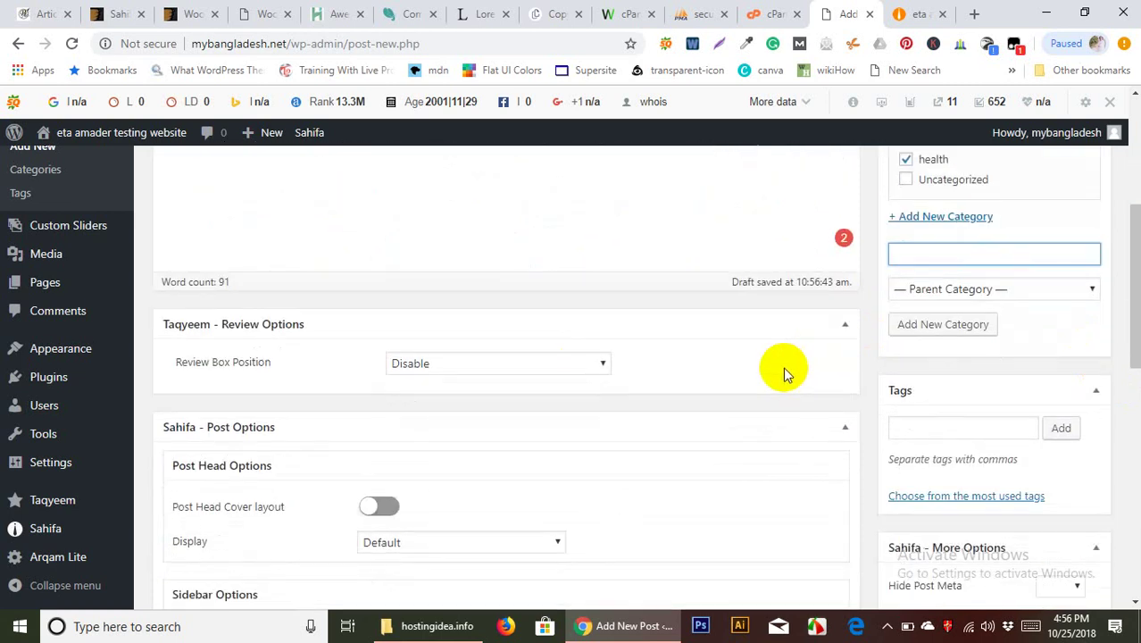
# Examine the post thumbnails in the Business and Real Estate blocks on the pastearticle.com front page
pyautogui.scroll(-1, 754, 376)
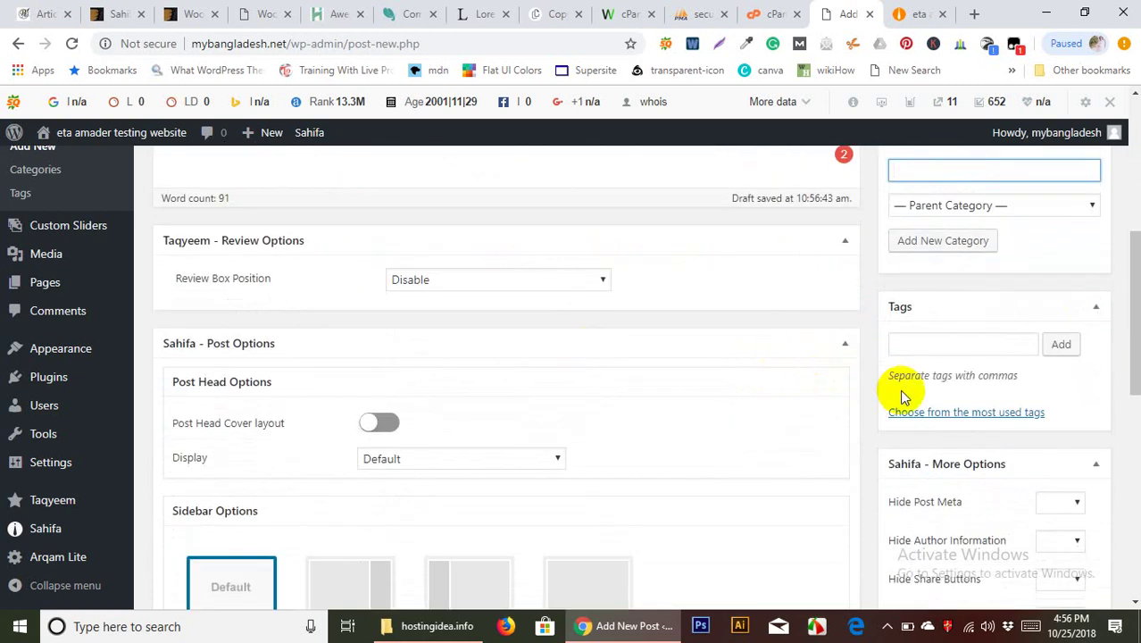
pyautogui.scroll(-1, 831, 404)
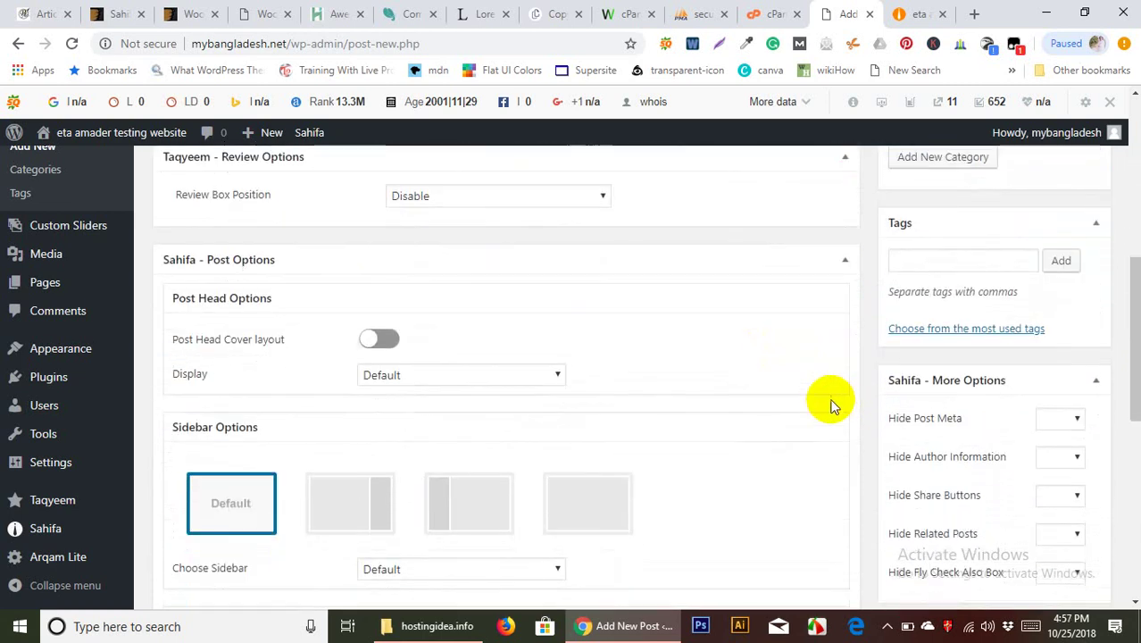
pyautogui.scroll(-2, 830, 405)
pyautogui.scroll(-1, 831, 404)
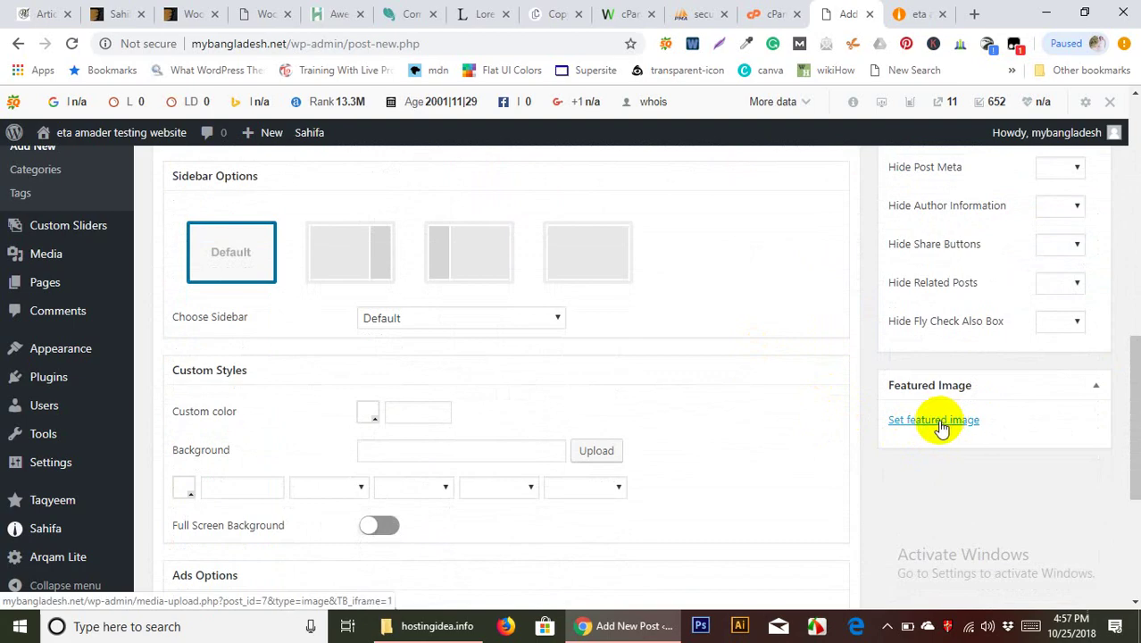
pyautogui.click(47, 12)
pyautogui.scroll(15, 413, 382)
pyautogui.scroll(10, 421, 329)
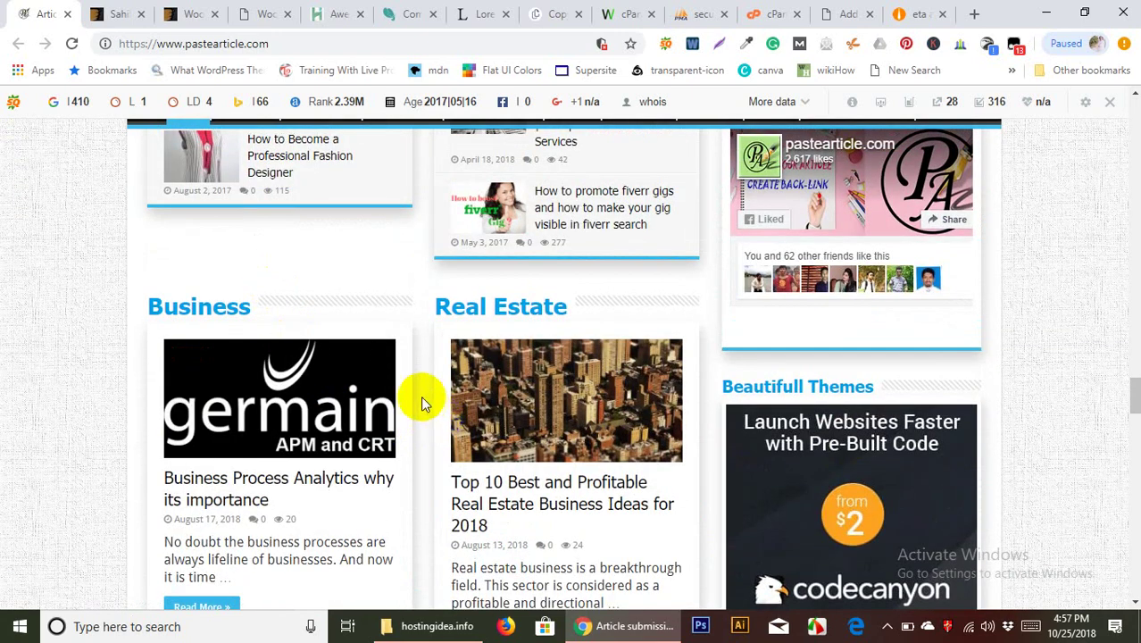
pyautogui.scroll(-1, 330, 442)
pyautogui.scroll(-3, 331, 442)
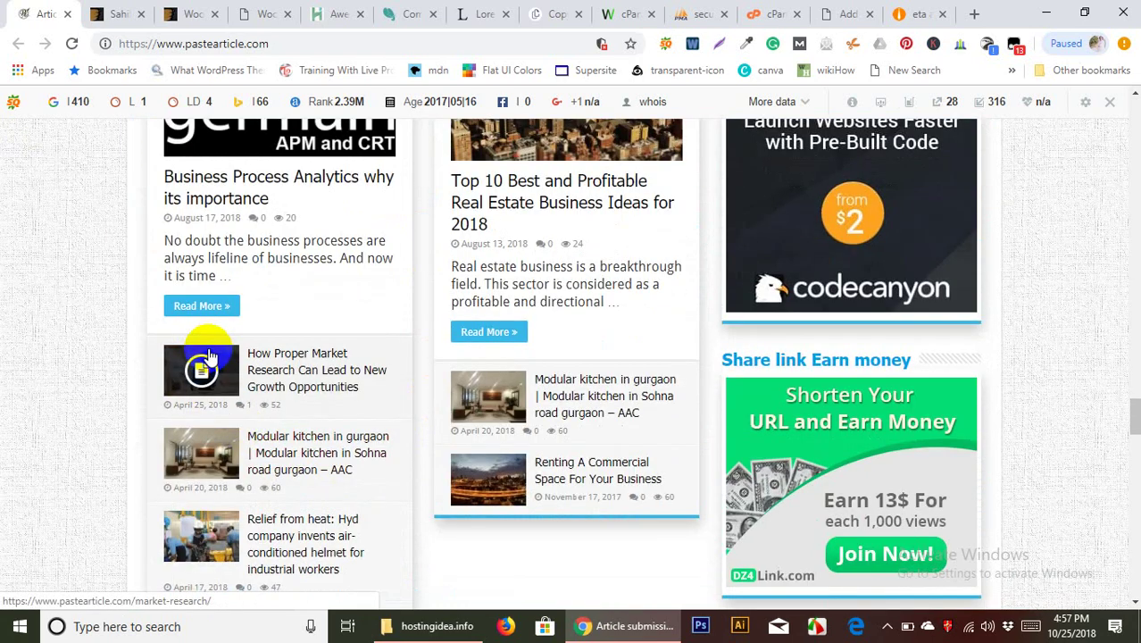
# Upload burgers.png from the hostingidea.info folder as a featured image candidate for the new post
pyautogui.click(835, 13)
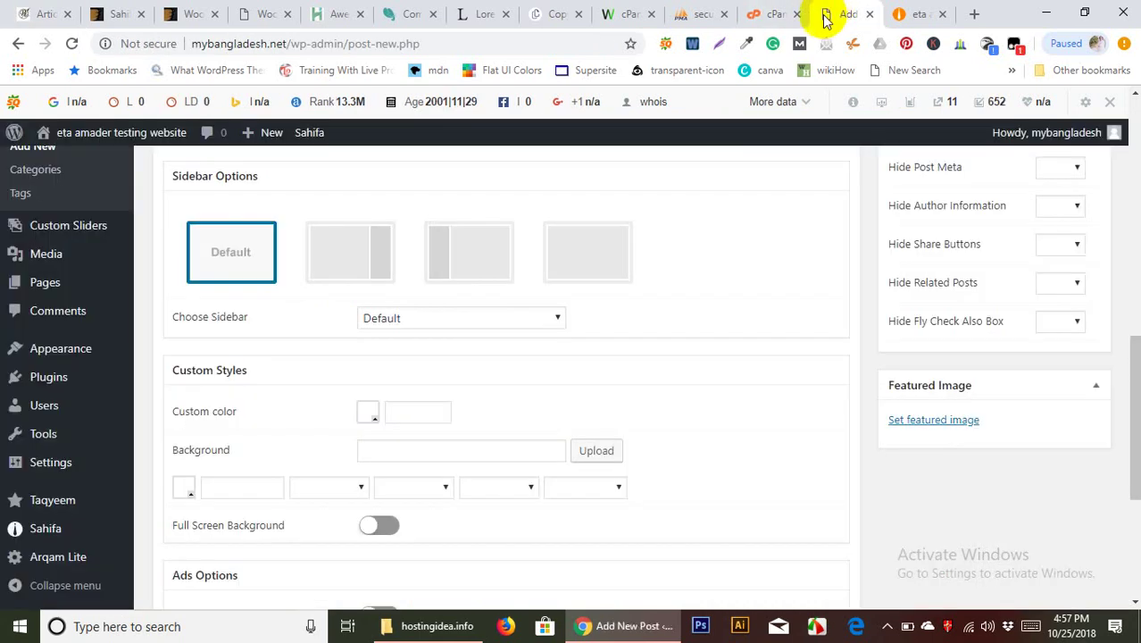
pyautogui.click(934, 421)
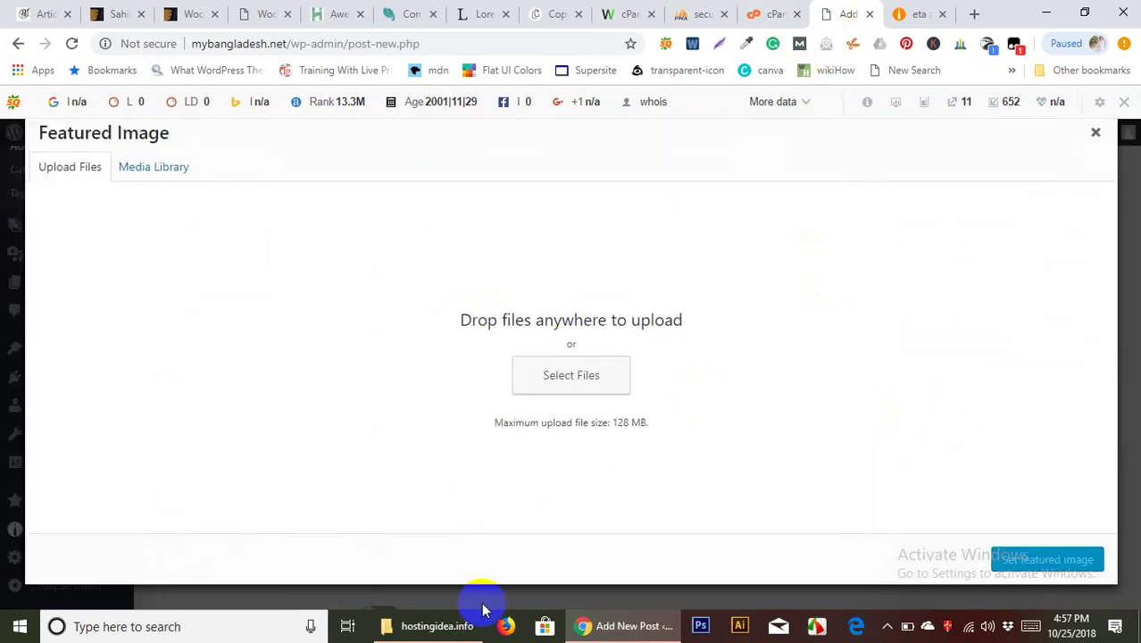
pyautogui.click(416, 629)
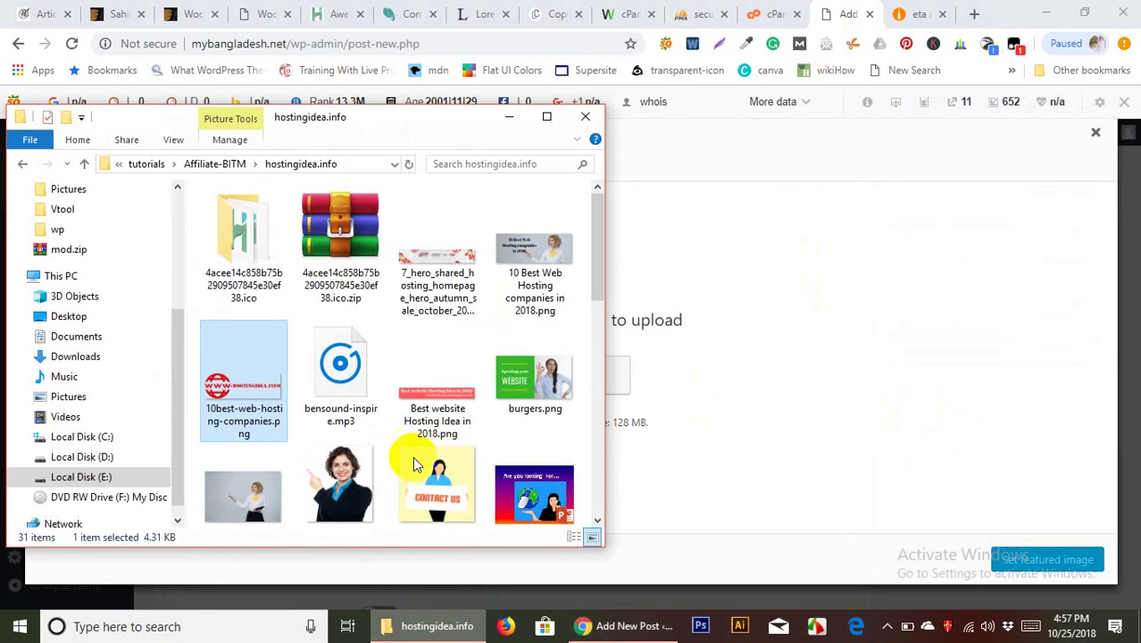
pyautogui.click(526, 383)
pyautogui.scroll(-1, 527, 379)
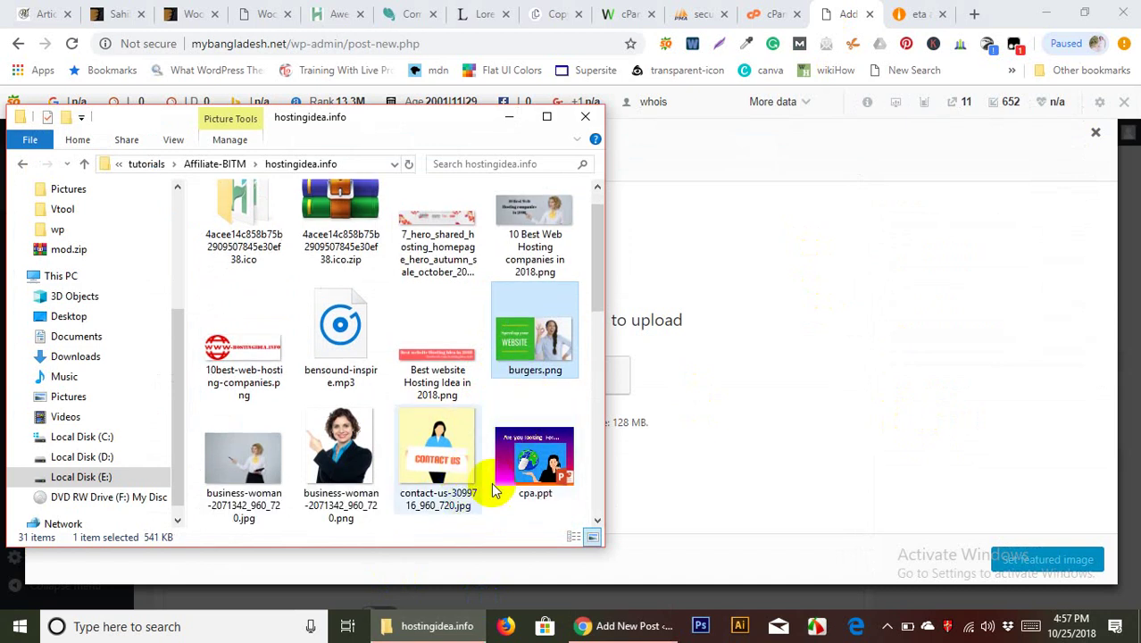
pyautogui.moveTo(525, 368); pyautogui.dragTo(761, 348)
pyautogui.moveTo(759, 351); pyautogui.dragTo(757, 350)
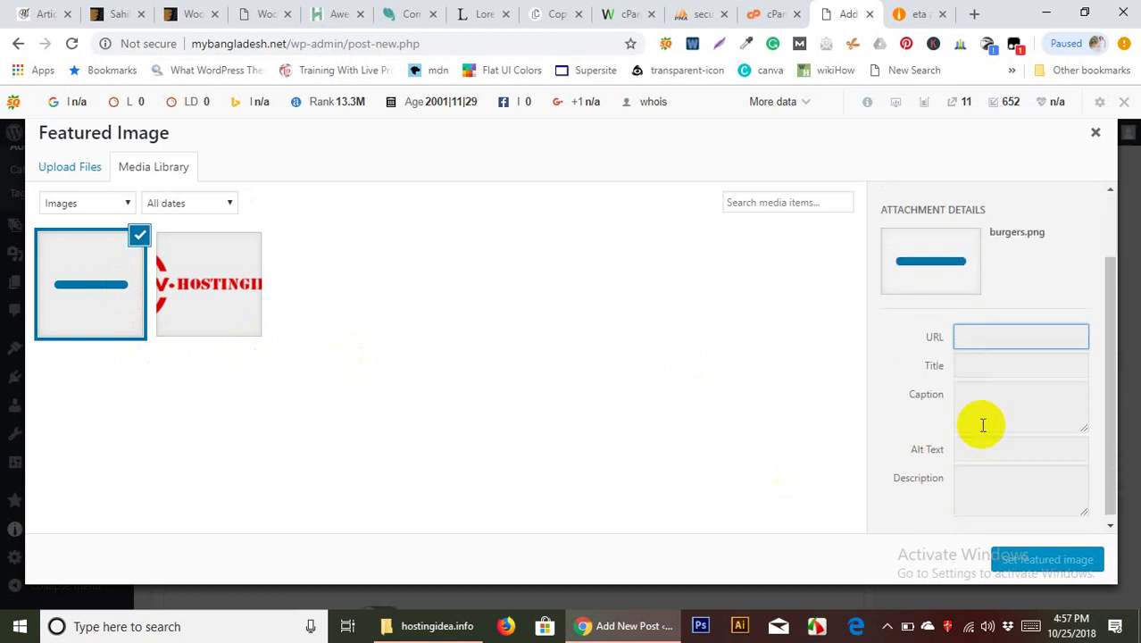
# Copy the title of burgers.png into its alt text and set it as the post's featured image
pyautogui.moveTo(1007, 382); pyautogui.dragTo(911, 388)
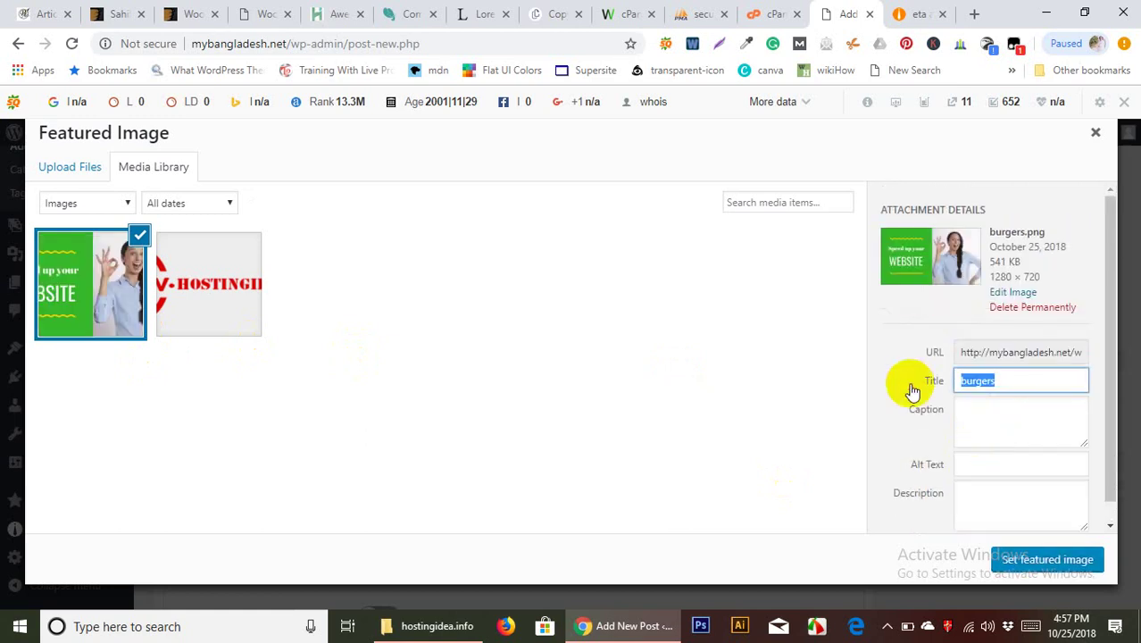
pyautogui.click(988, 466)
pyautogui.hotkey('ctrl', 'v')
pyautogui.click(1052, 563)
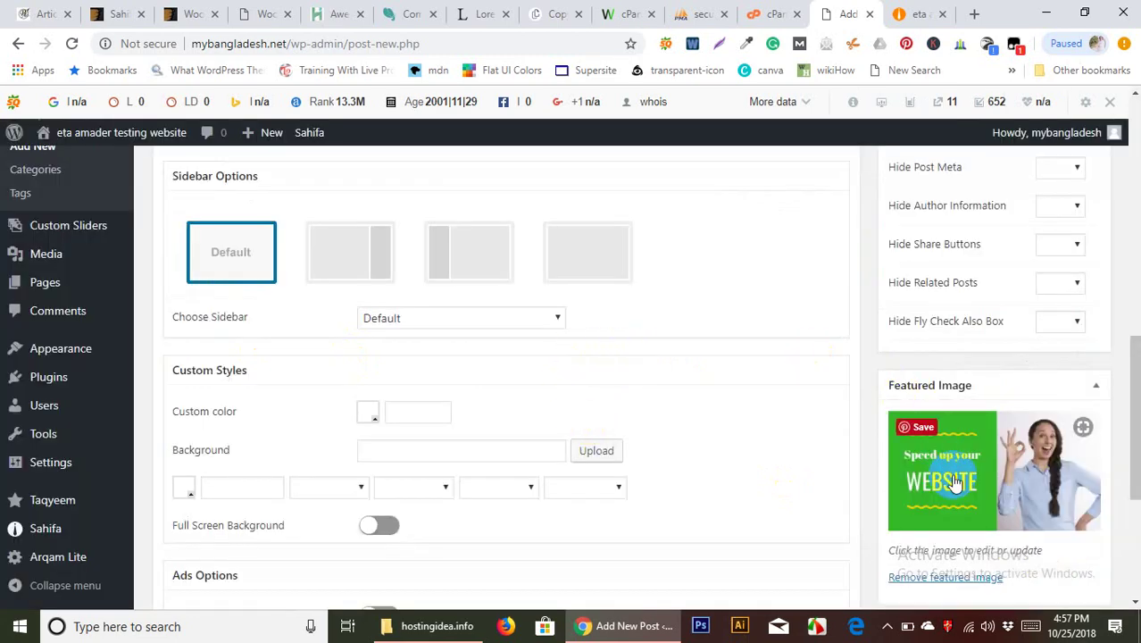
# Review the new post's title, body text, category and tag settings
pyautogui.scroll(5, 926, 438)
pyautogui.scroll(4, 926, 438)
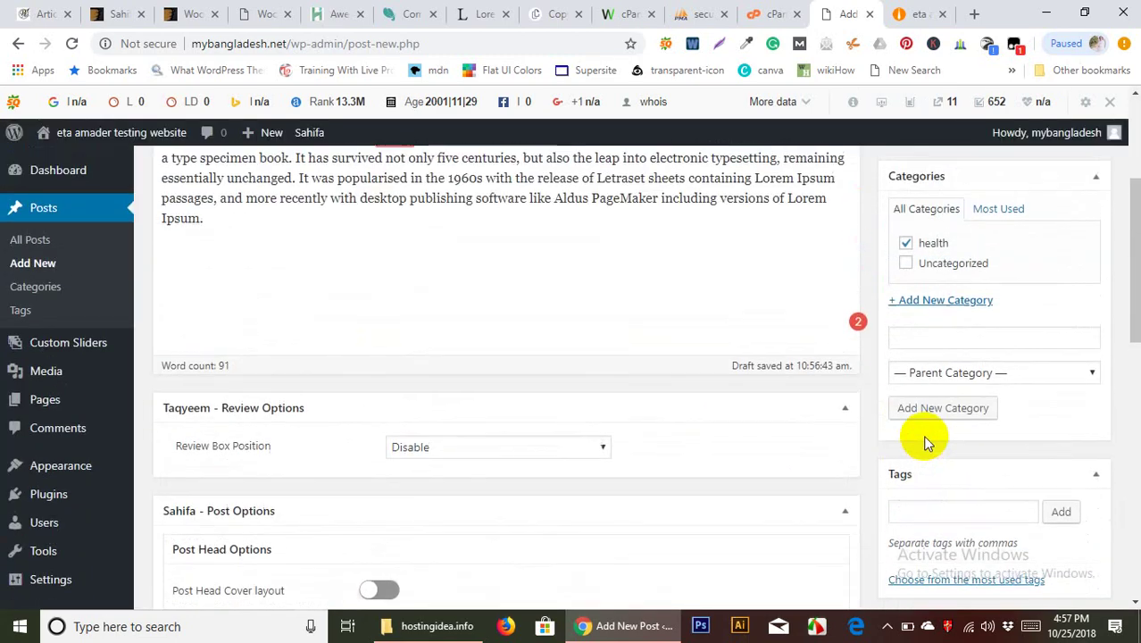
pyautogui.scroll(-9, 924, 435)
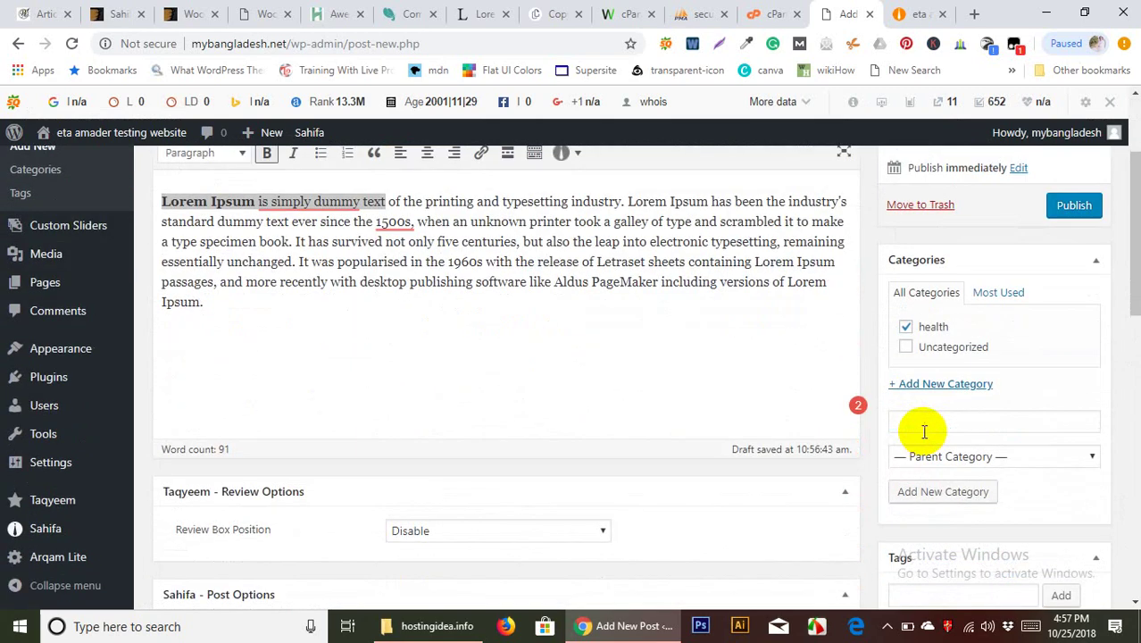
pyautogui.scroll(2, 924, 434)
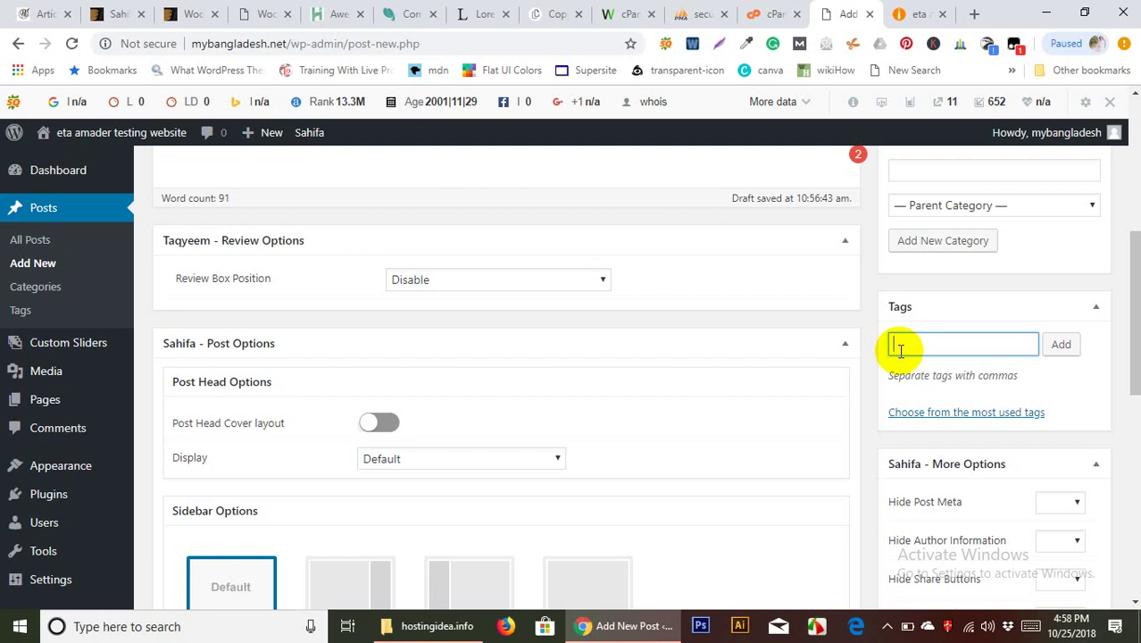
pyautogui.scroll(2, 731, 388)
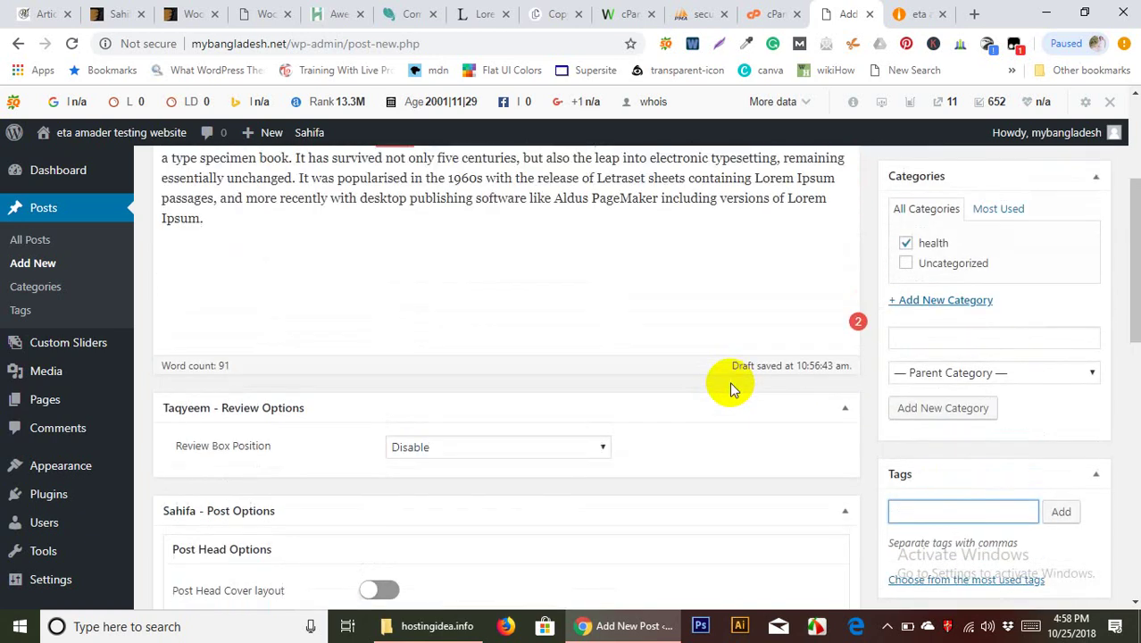
pyautogui.scroll(3, 731, 388)
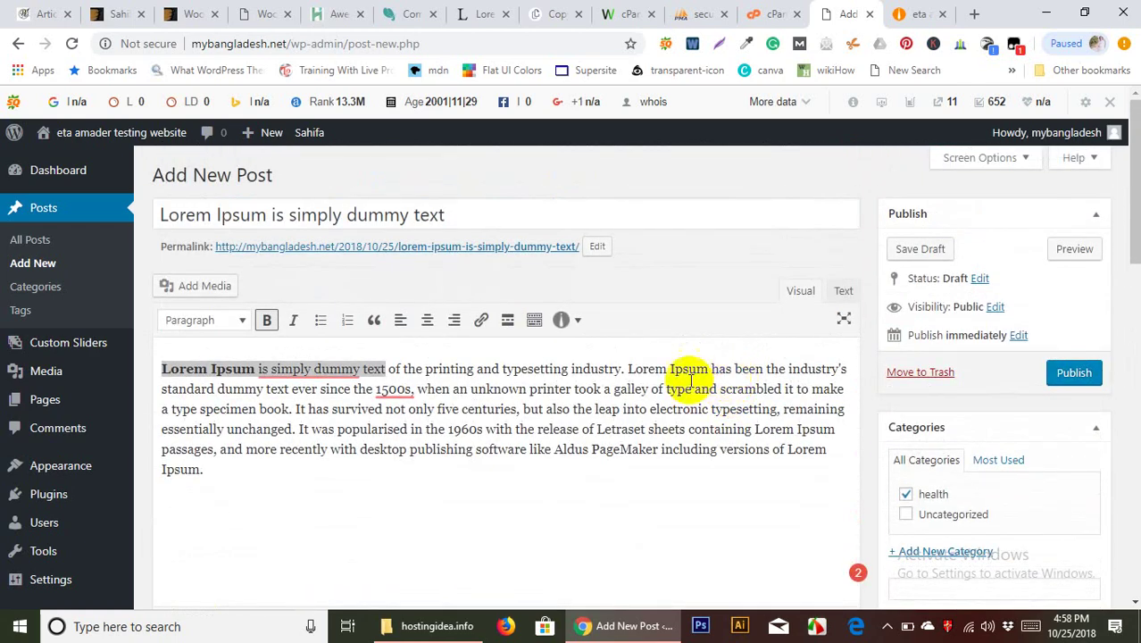
pyautogui.scroll(-1, 402, 387)
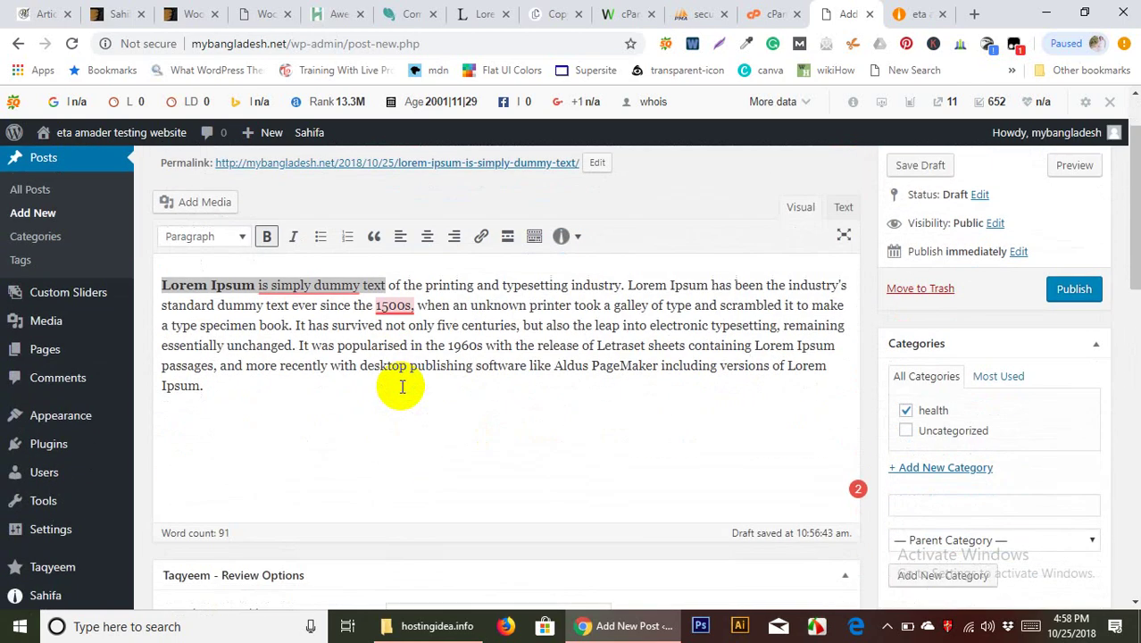
pyautogui.scroll(-4, 384, 397)
pyautogui.scroll(5, 332, 396)
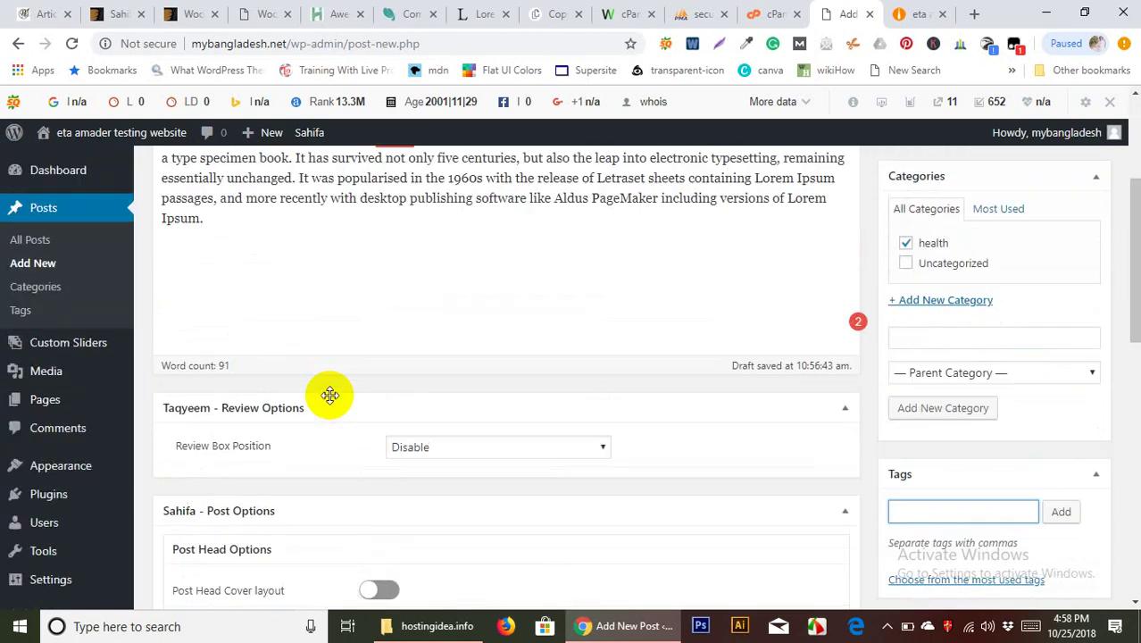
# Insert a blank line above the Lorem Ipsum paragraph and start adding media at that spot
pyautogui.click(240, 476)
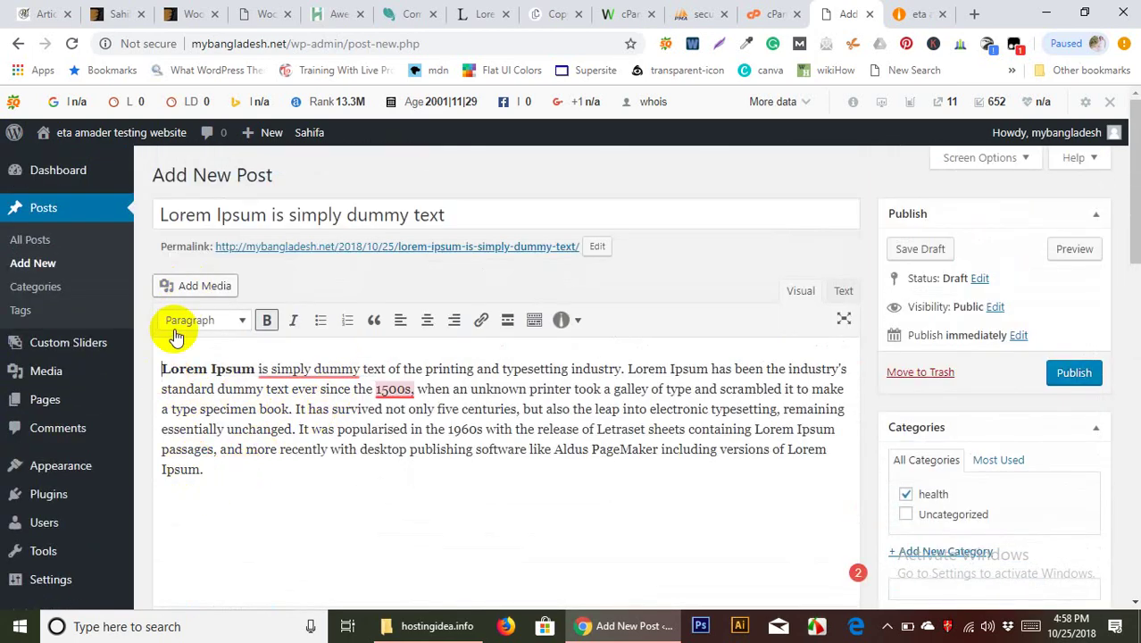
pyautogui.click(173, 348)
pyautogui.press('Return')
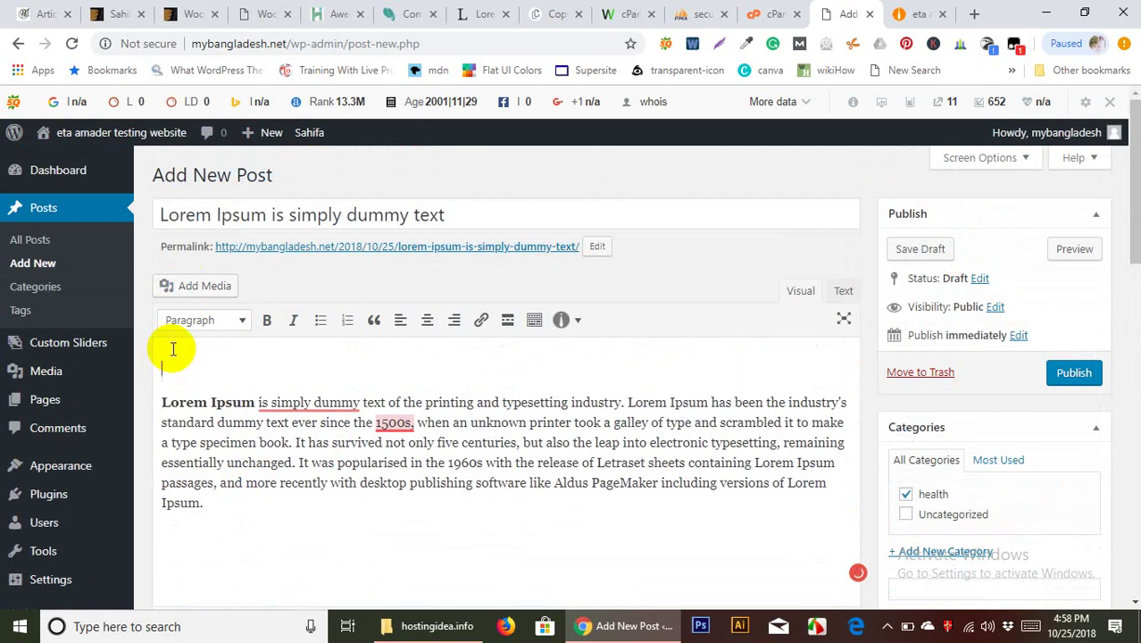
pyautogui.click(218, 284)
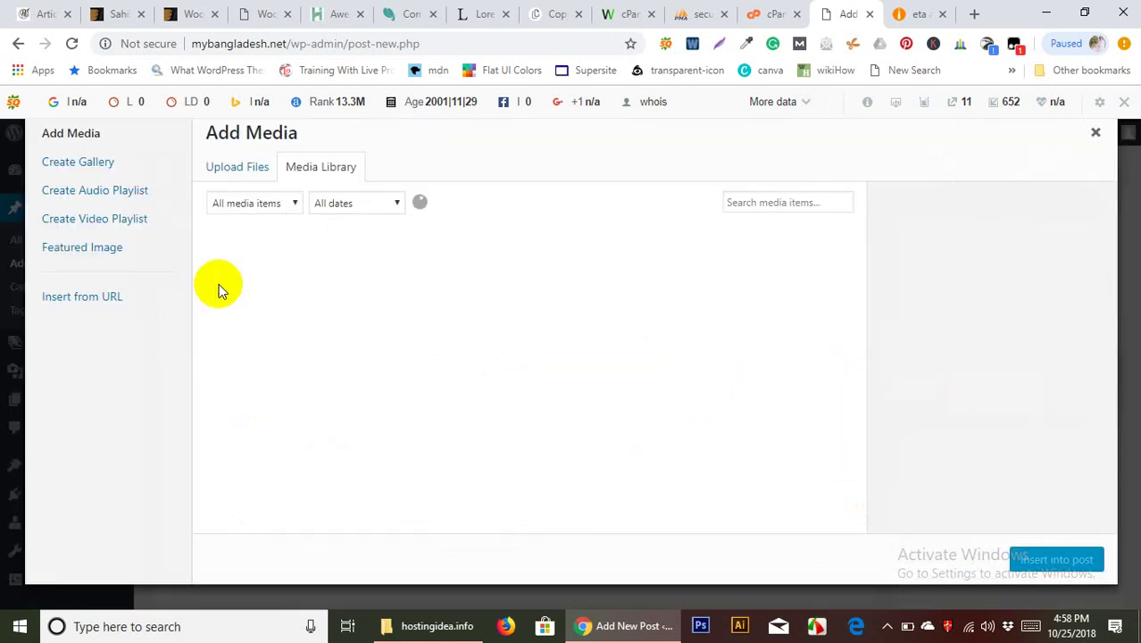
# Upload cpa.ppt from the hostingidea.info folder to the media library
pyautogui.click(436, 626)
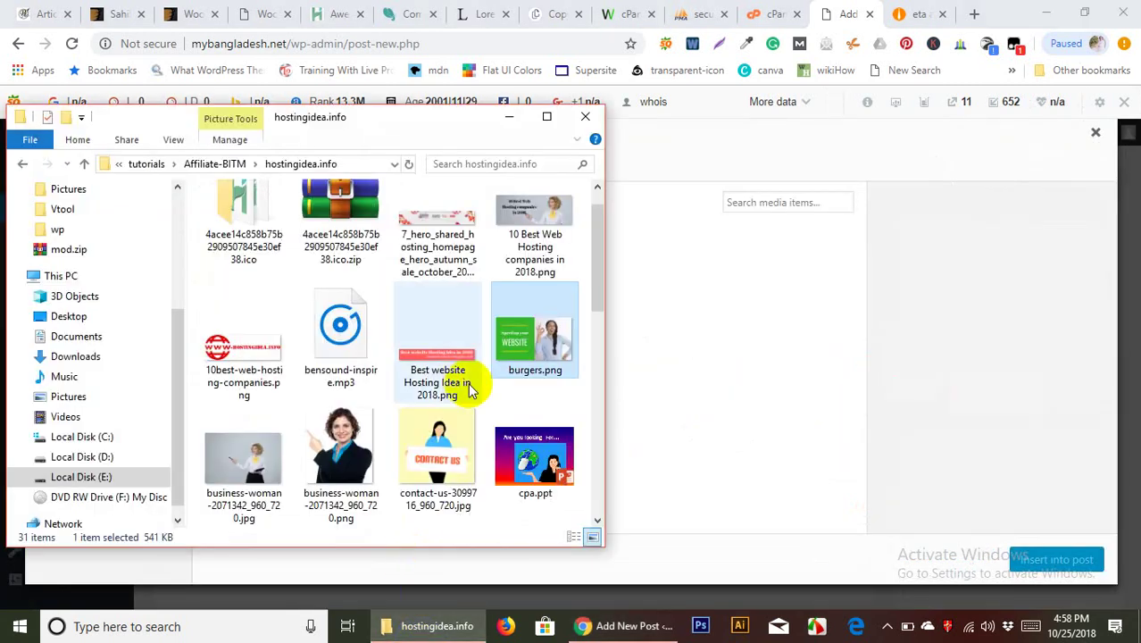
pyautogui.moveTo(507, 457); pyautogui.dragTo(669, 389)
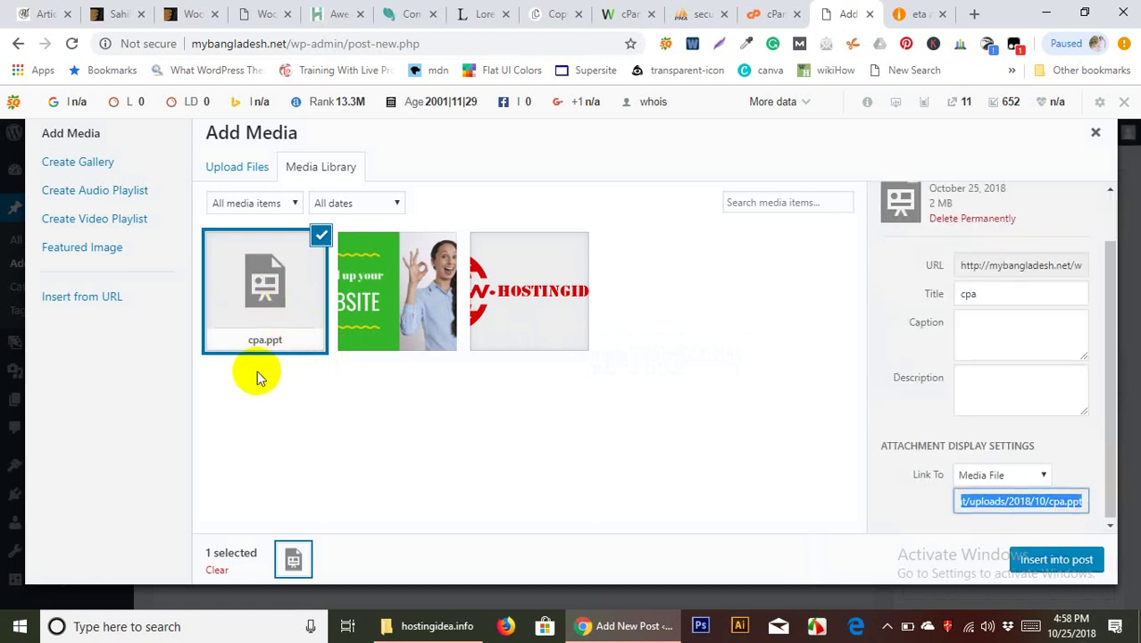
# Upload business-woman-2071342_960_720.png from the hostingidea.info folder and permanently delete cpa.ppt from the media library
pyautogui.click(427, 631)
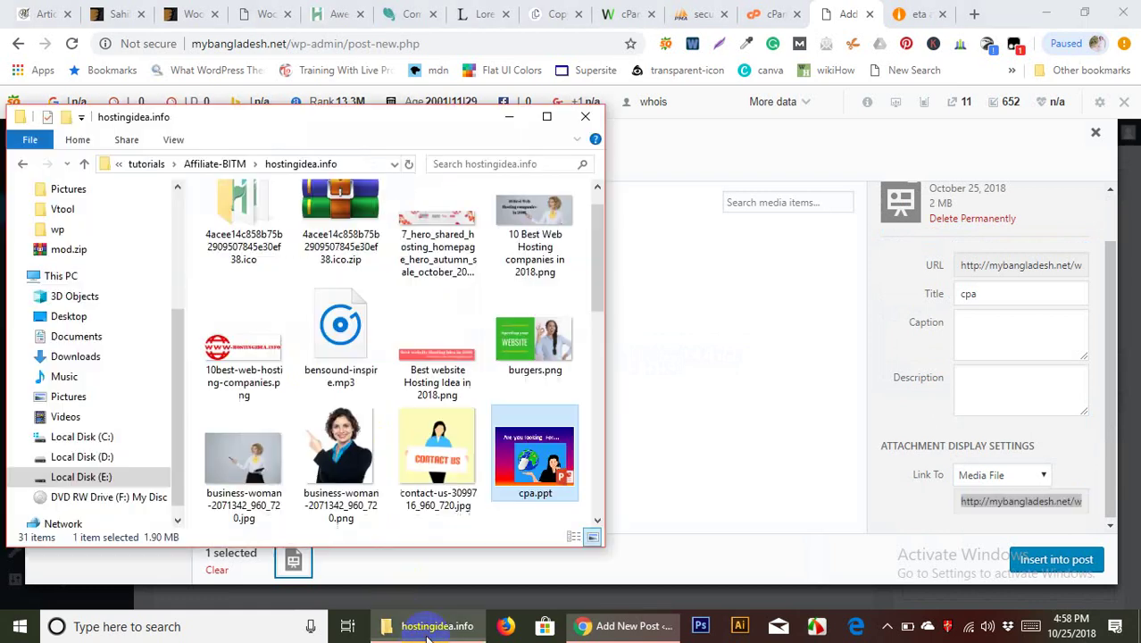
pyautogui.moveTo(353, 462); pyautogui.dragTo(532, 442)
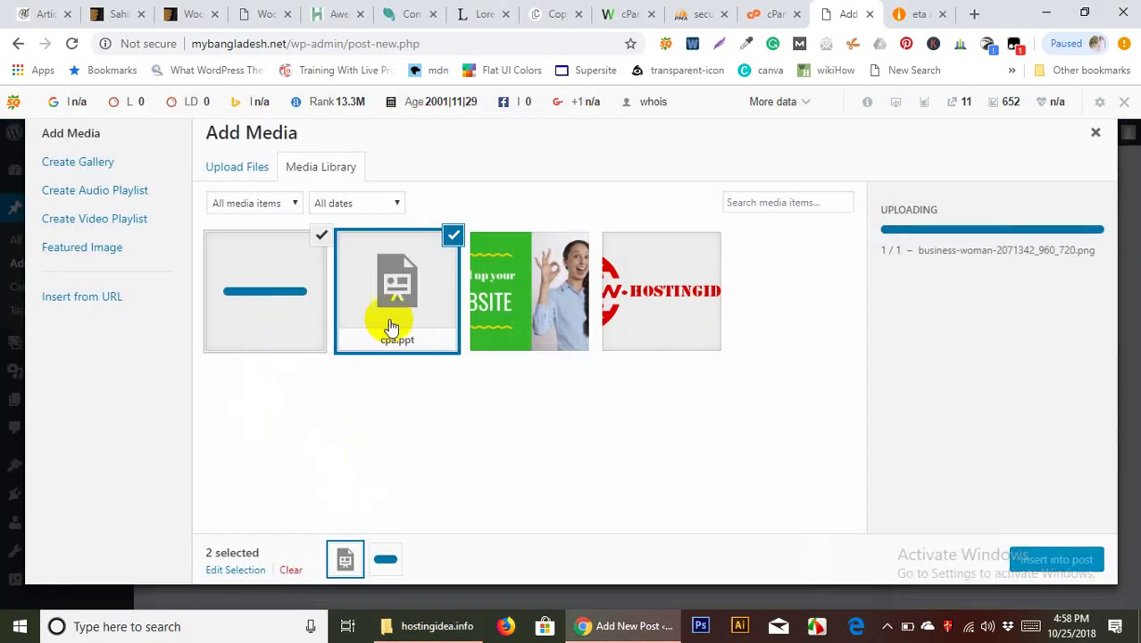
pyautogui.click(407, 305)
pyautogui.click(962, 280)
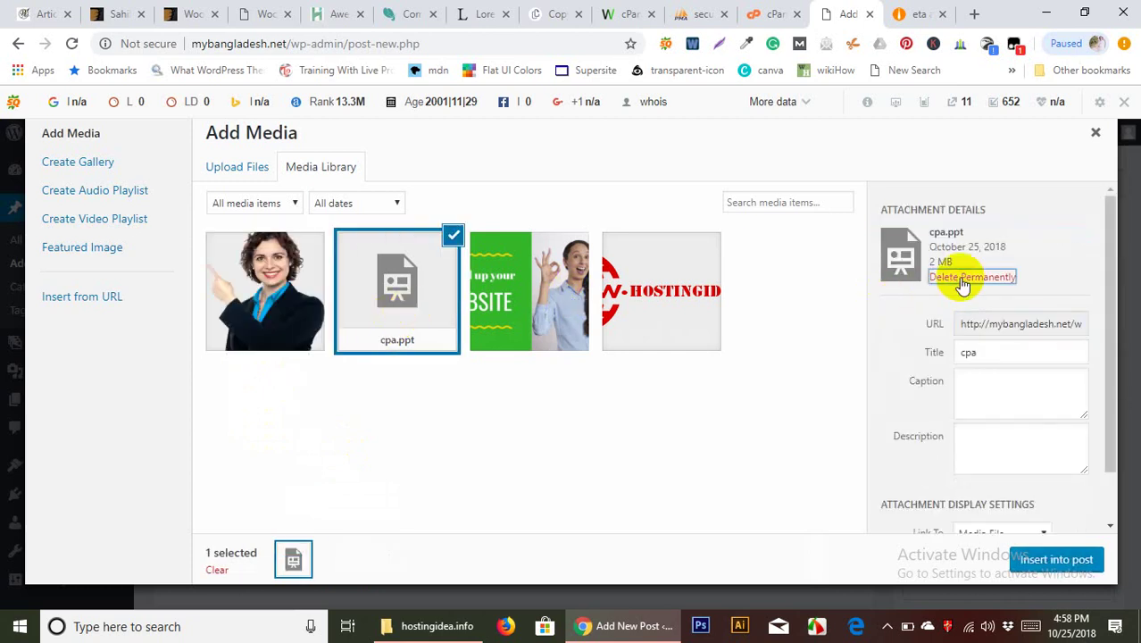
pyautogui.click(640, 171)
# Insert business-woman-2071342_960_720.png into the post above the Lorem Ipsum paragraph
pyautogui.click(305, 326)
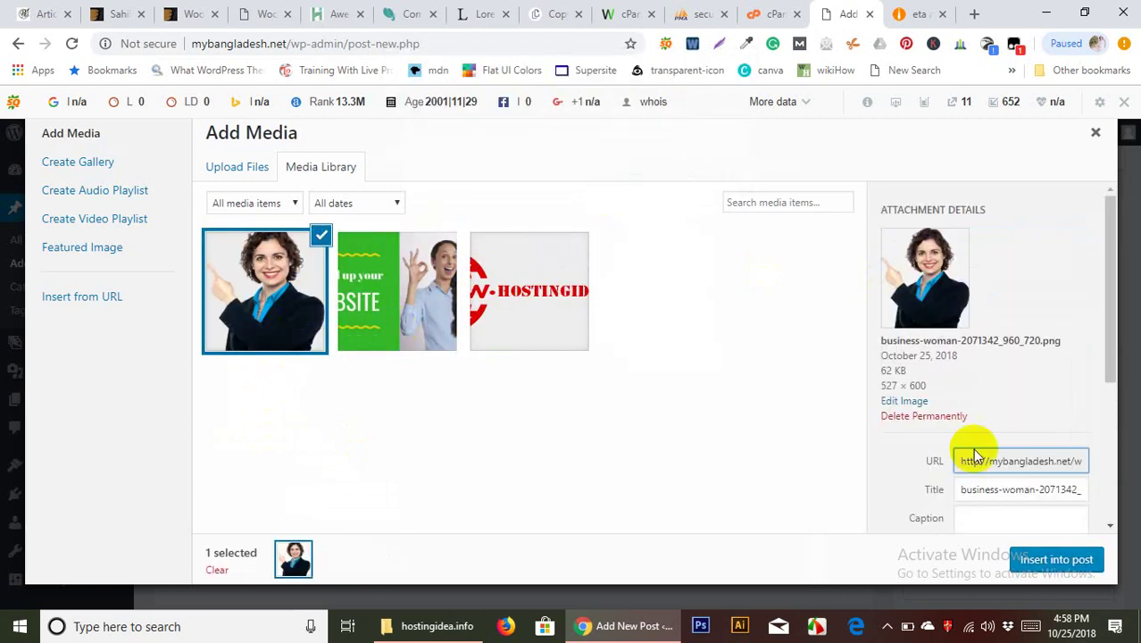
pyautogui.scroll(-2, 1018, 522)
pyautogui.click(1044, 558)
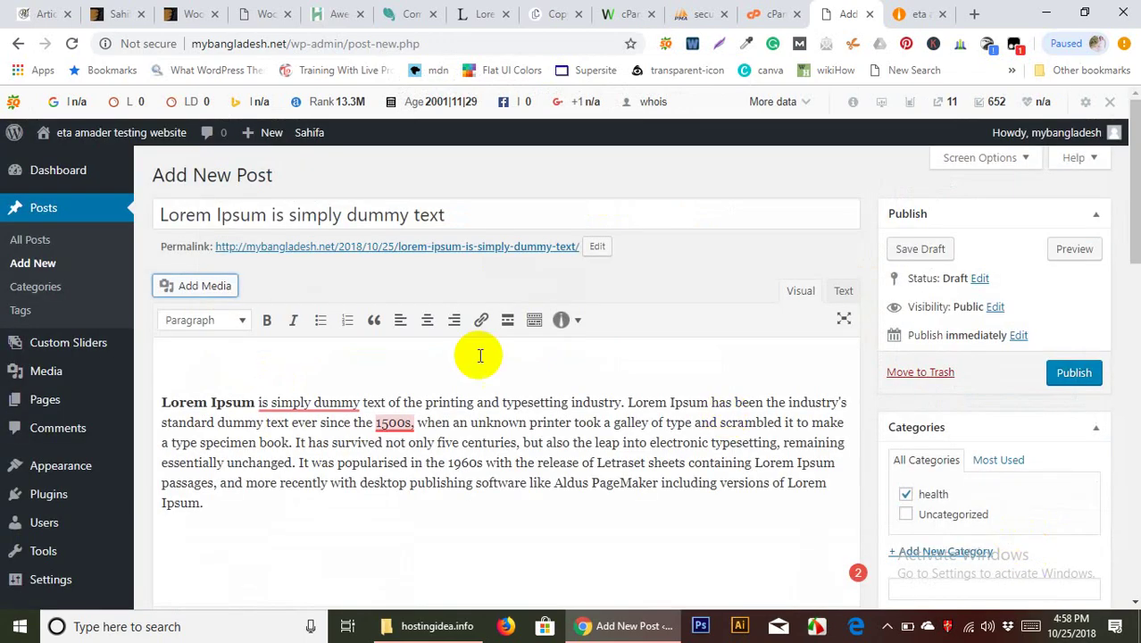
# Try the left, center and right alignments on the inserted businesswoman image, then return it to no alignment
pyautogui.scroll(-2, 500, 429)
pyautogui.click(248, 332)
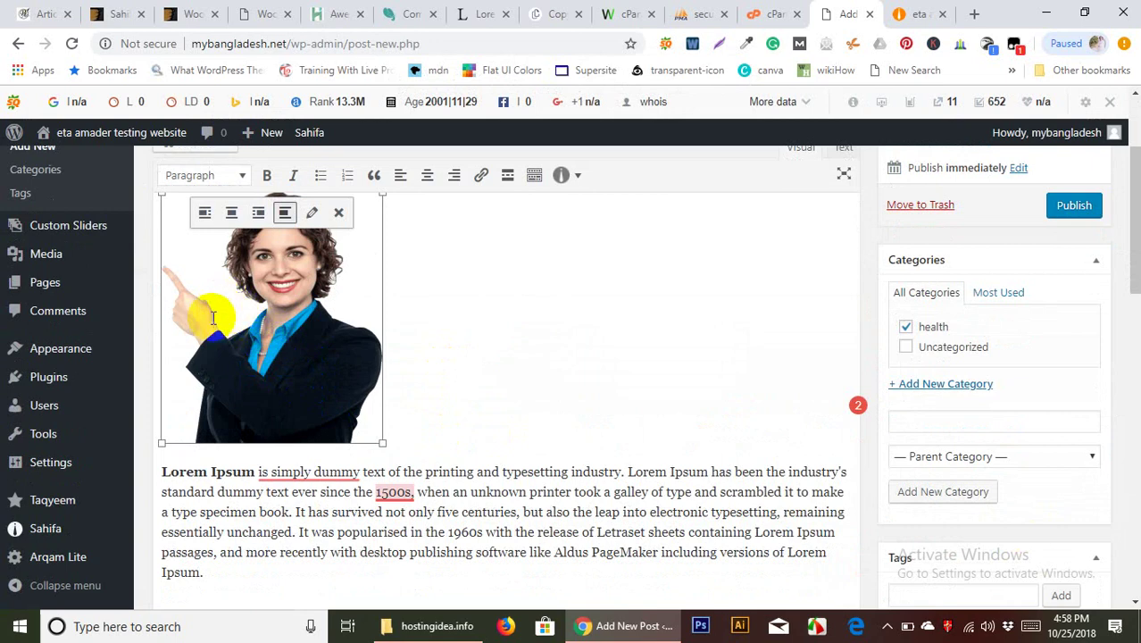
pyautogui.click(205, 214)
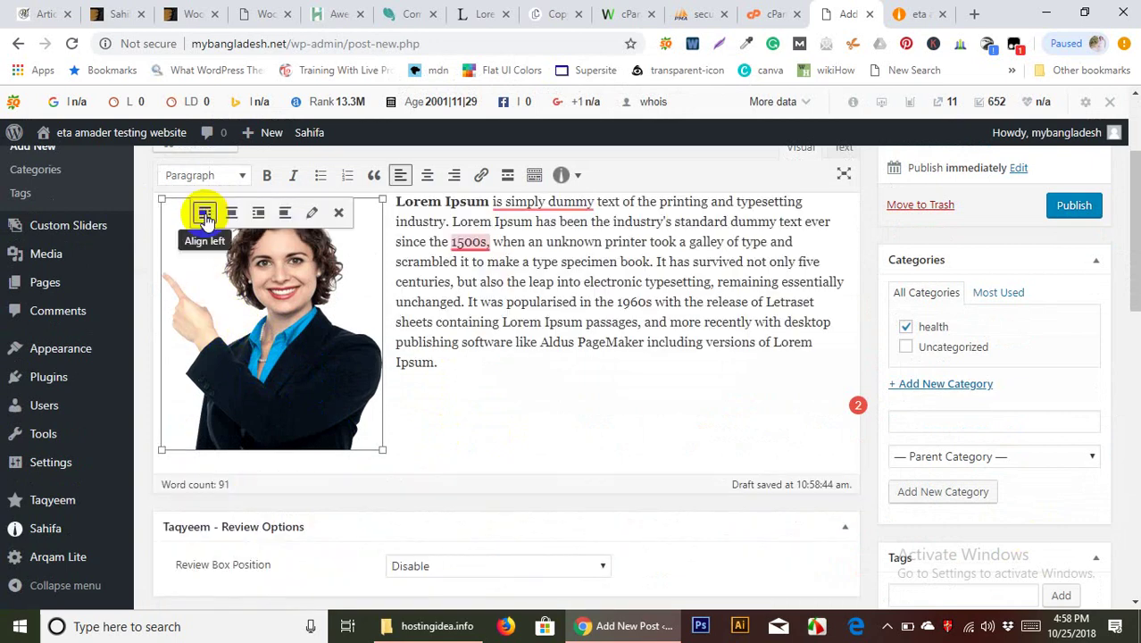
pyautogui.click(230, 213)
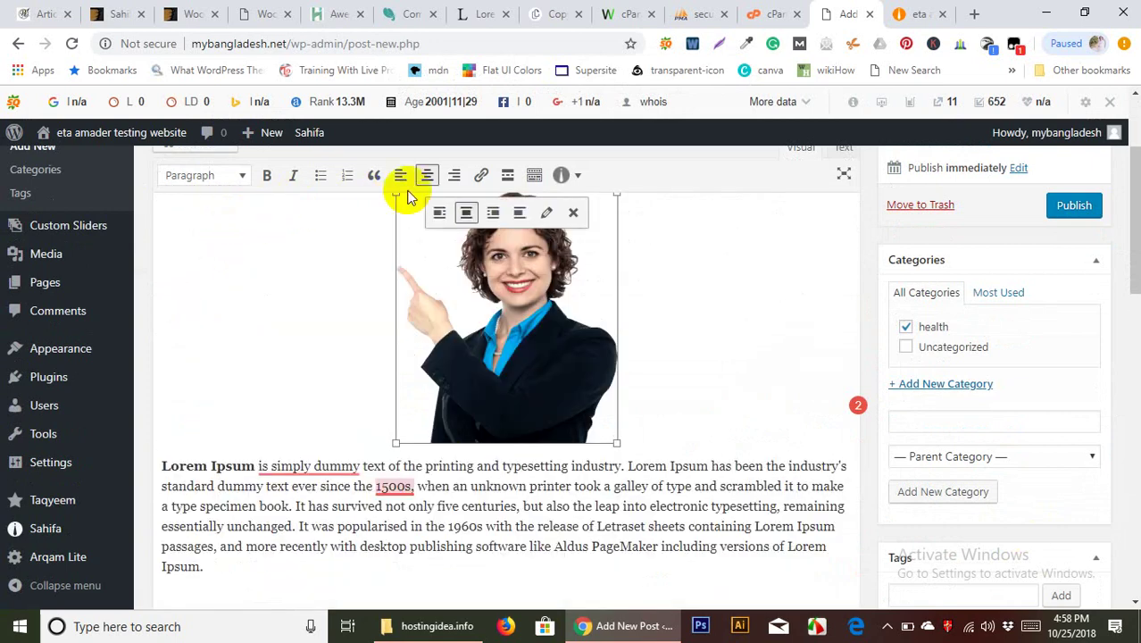
pyautogui.click(492, 215)
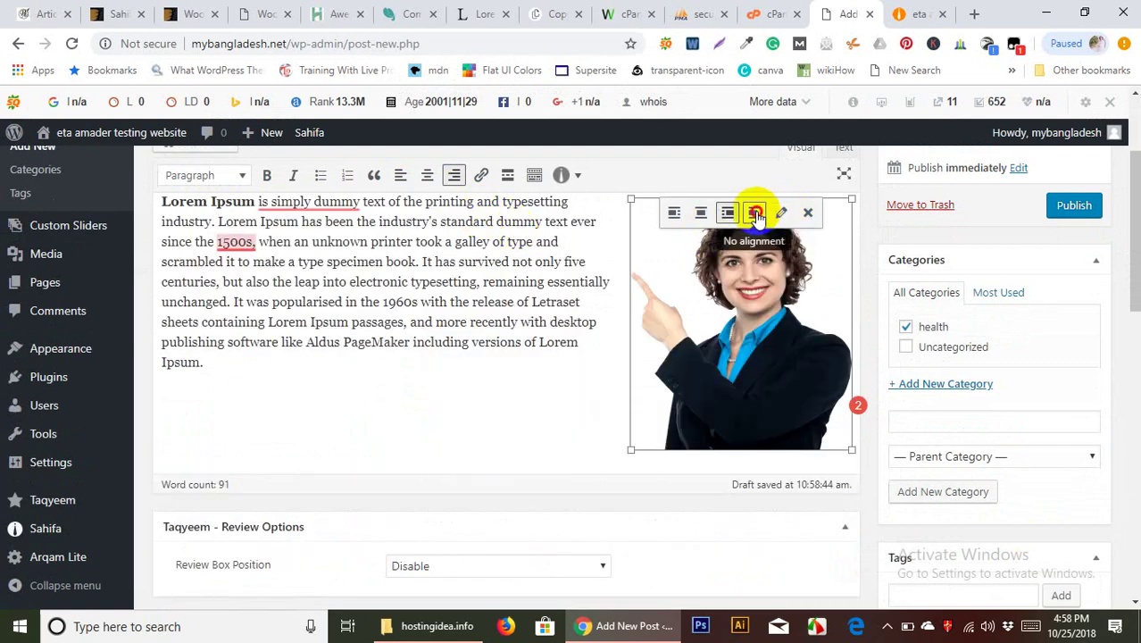
pyautogui.click(757, 213)
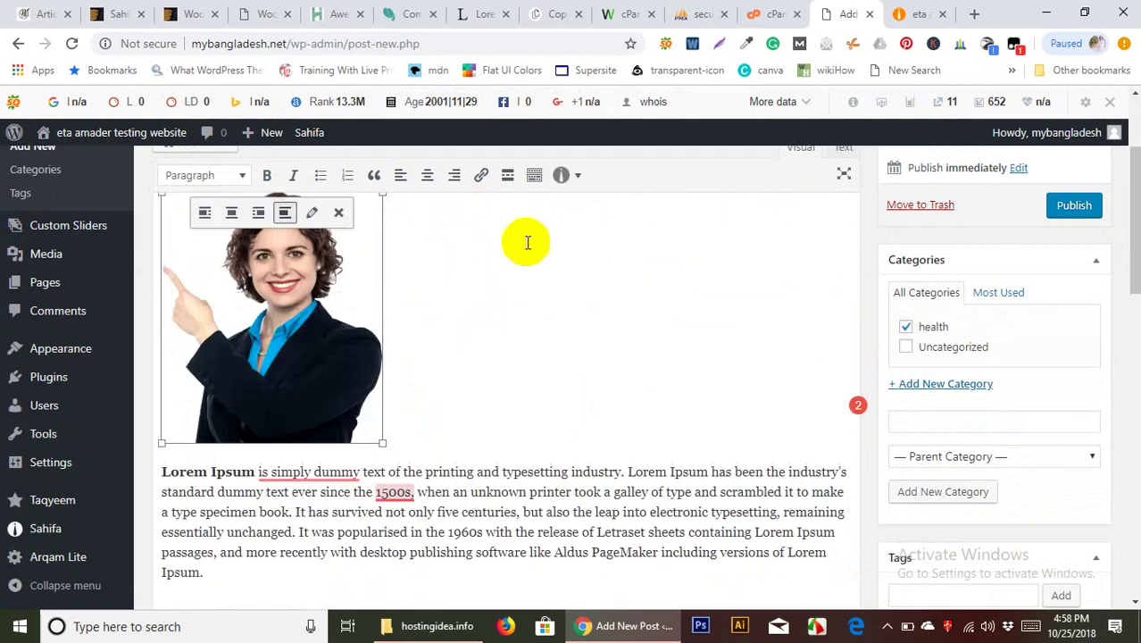
pyautogui.click(205, 214)
pyautogui.click(284, 213)
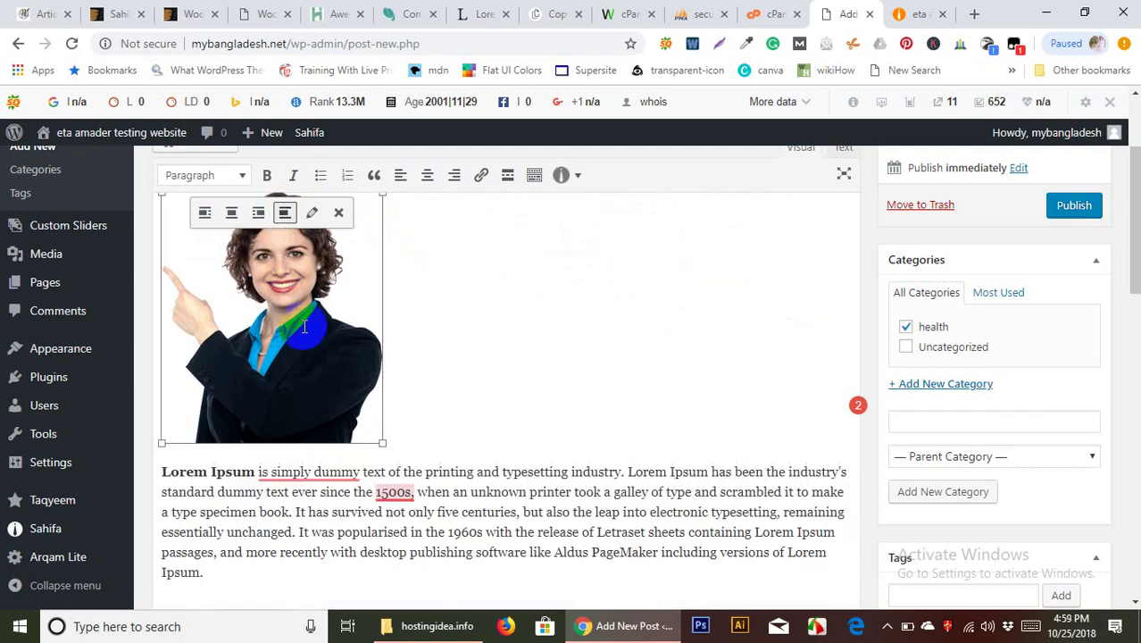
# Shrink the businesswoman image to about two thirds of its size and align it left so the text wraps beside it
pyautogui.moveTo(382, 443); pyautogui.dragTo(400, 360)
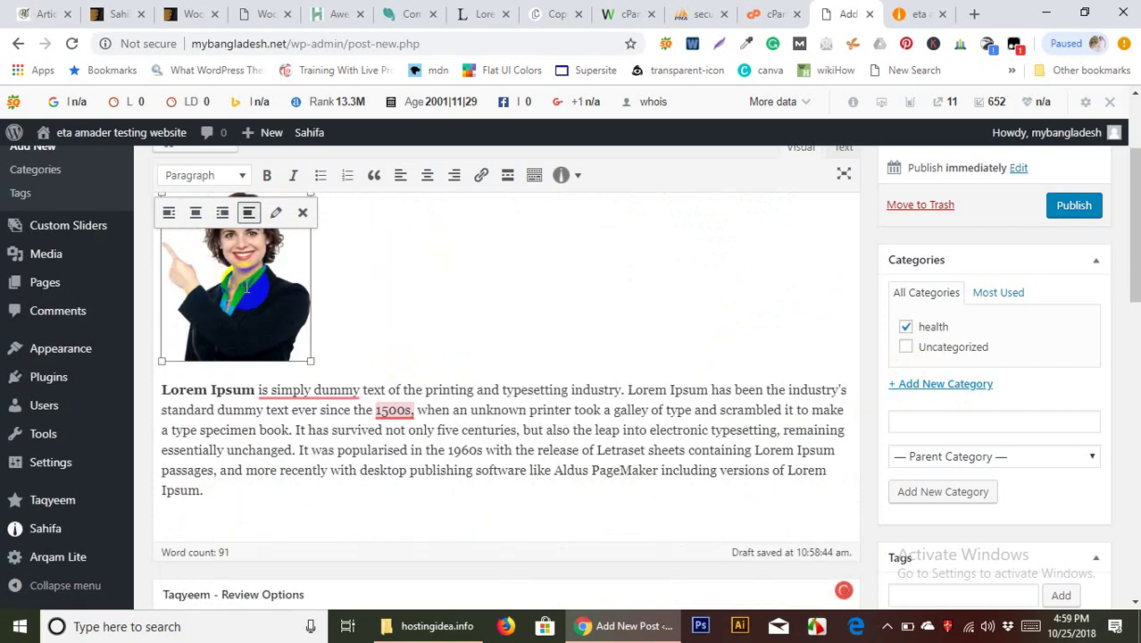
pyautogui.click(170, 213)
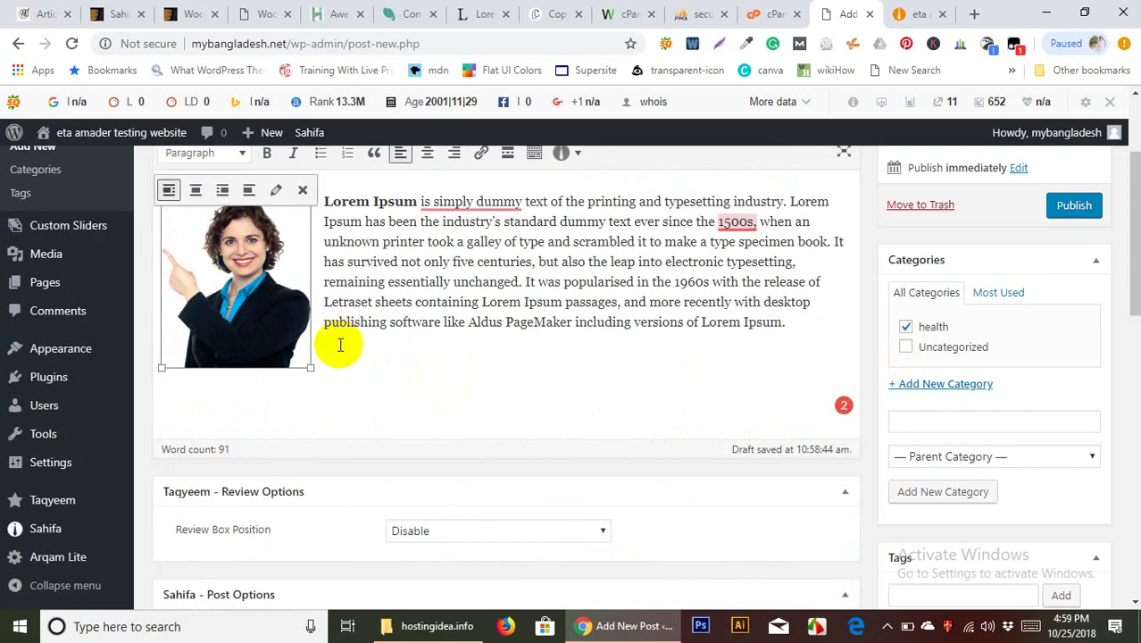
pyautogui.click(468, 277)
# Make the words "five centuries, but also" in the Lorem Ipsum paragraph bold and italic
pyautogui.scroll(1, 469, 286)
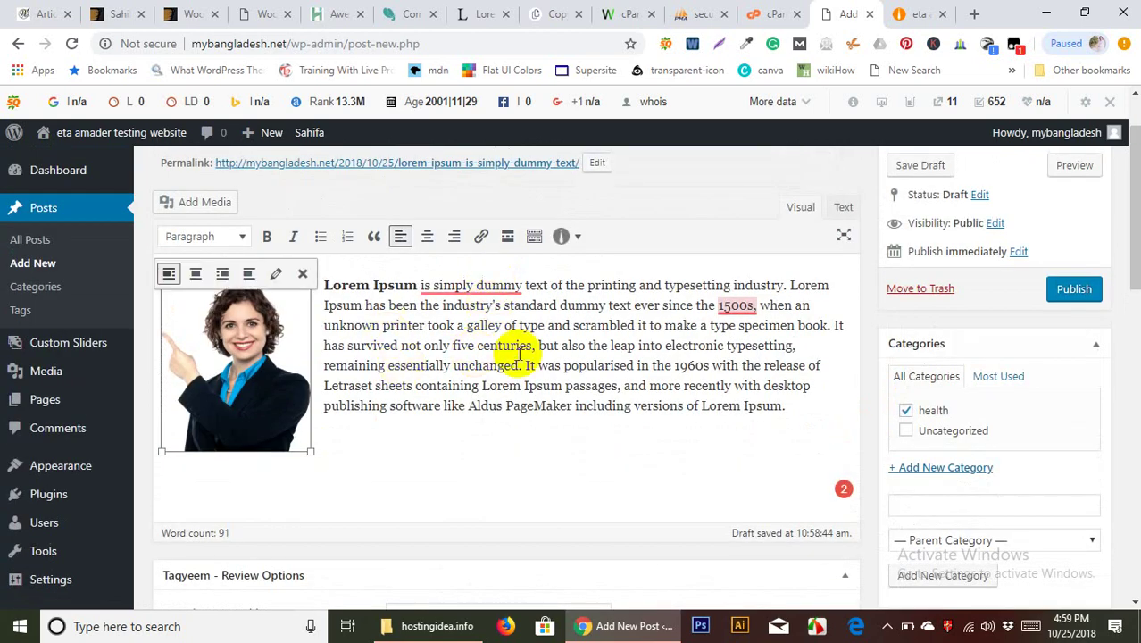
pyautogui.moveTo(586, 345); pyautogui.dragTo(449, 348)
pyautogui.click(267, 237)
pyautogui.click(295, 236)
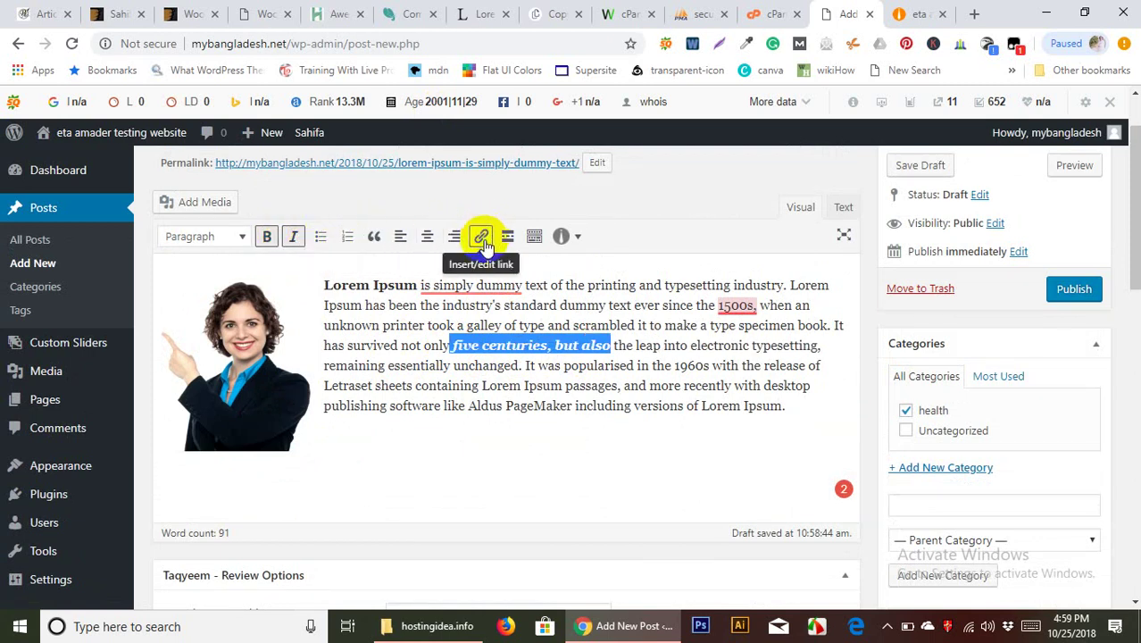
pyautogui.click(490, 405)
pyautogui.click(800, 413)
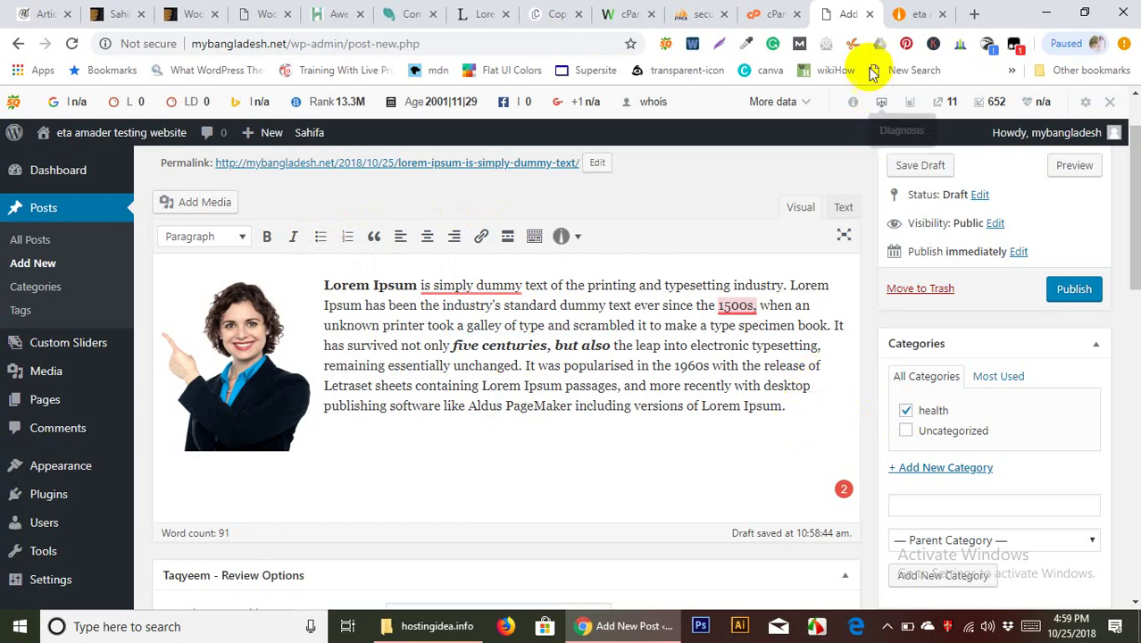
# Examine the Bluehost entry and its plans button on hostingidea.info, then return to the post editor
pyautogui.click(344, 9)
pyautogui.scroll(-15, 247, 250)
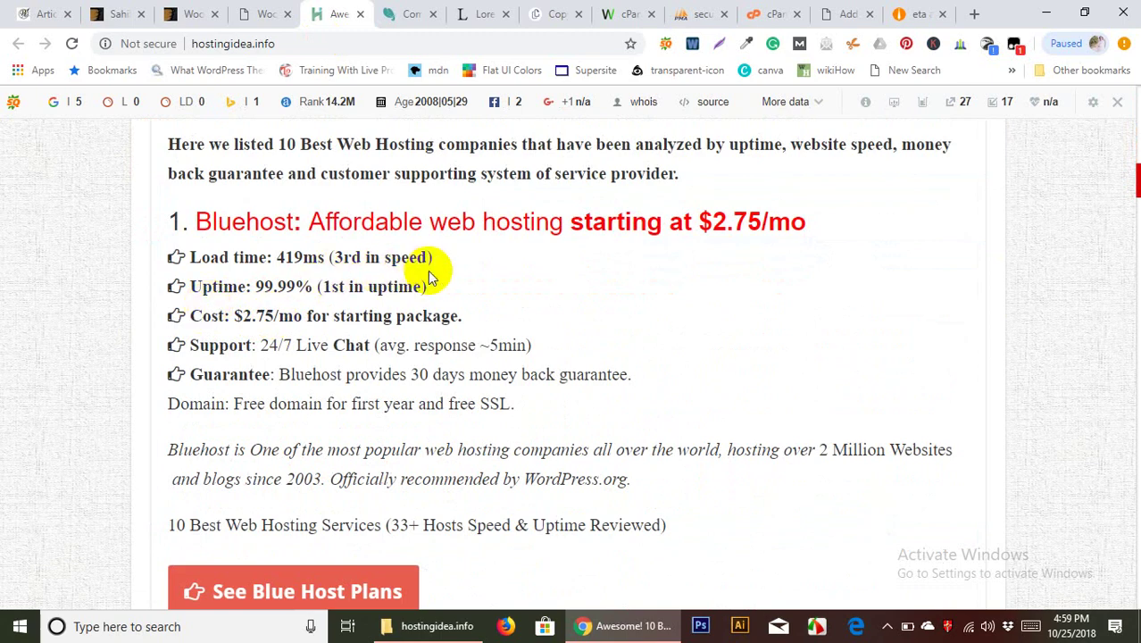
pyautogui.scroll(-1, 389, 250)
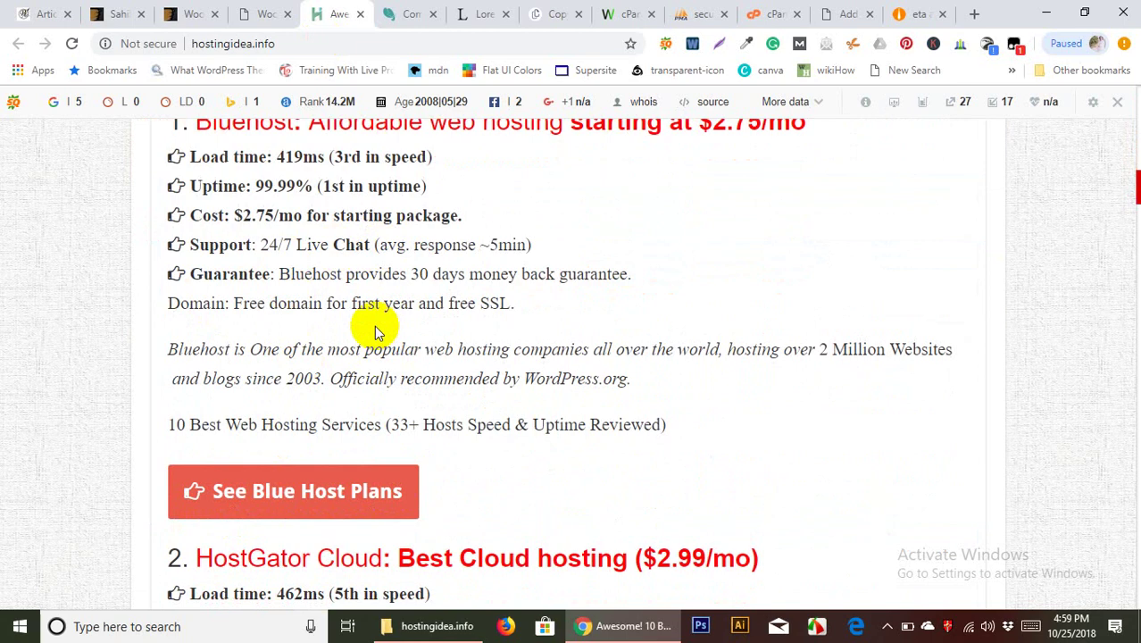
pyautogui.click(830, 13)
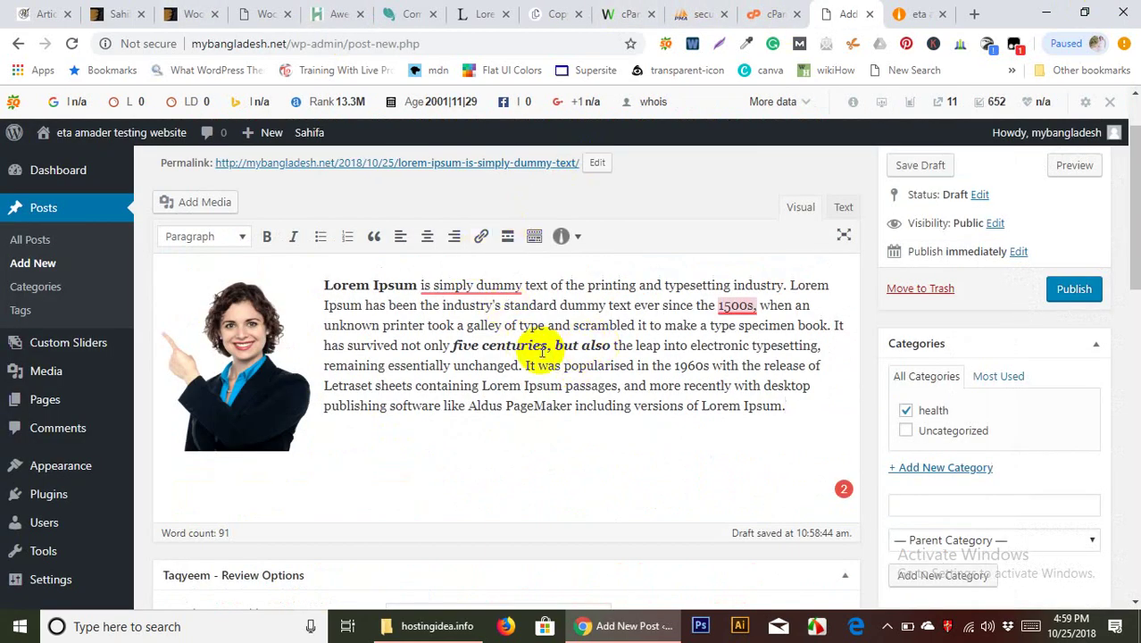
pyautogui.moveTo(546, 345); pyautogui.dragTo(464, 347)
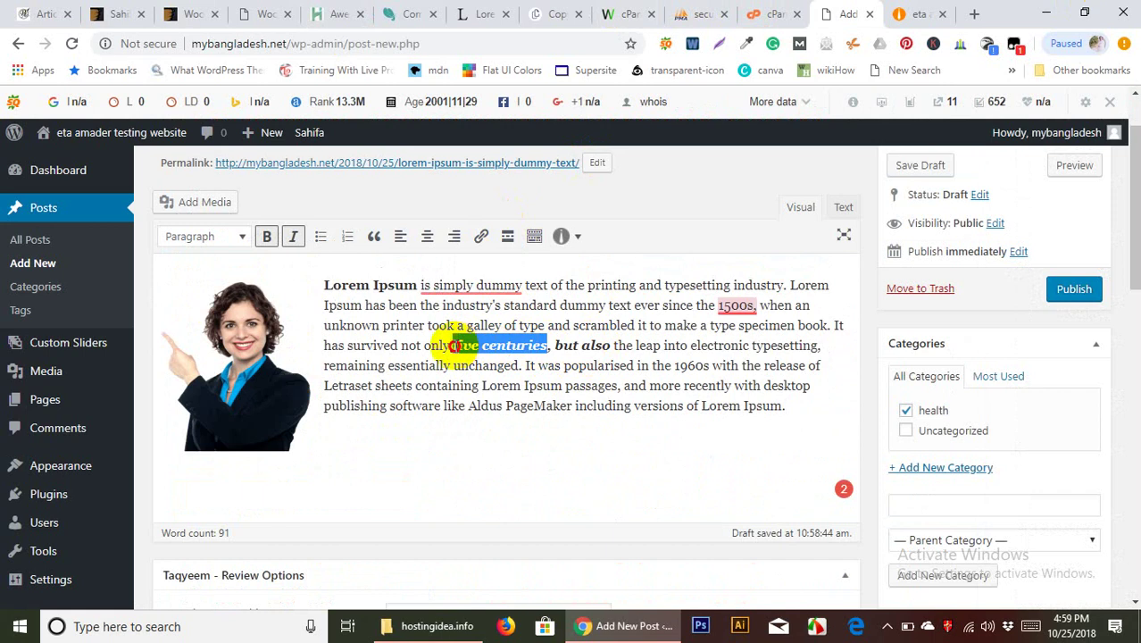
pyautogui.click(481, 237)
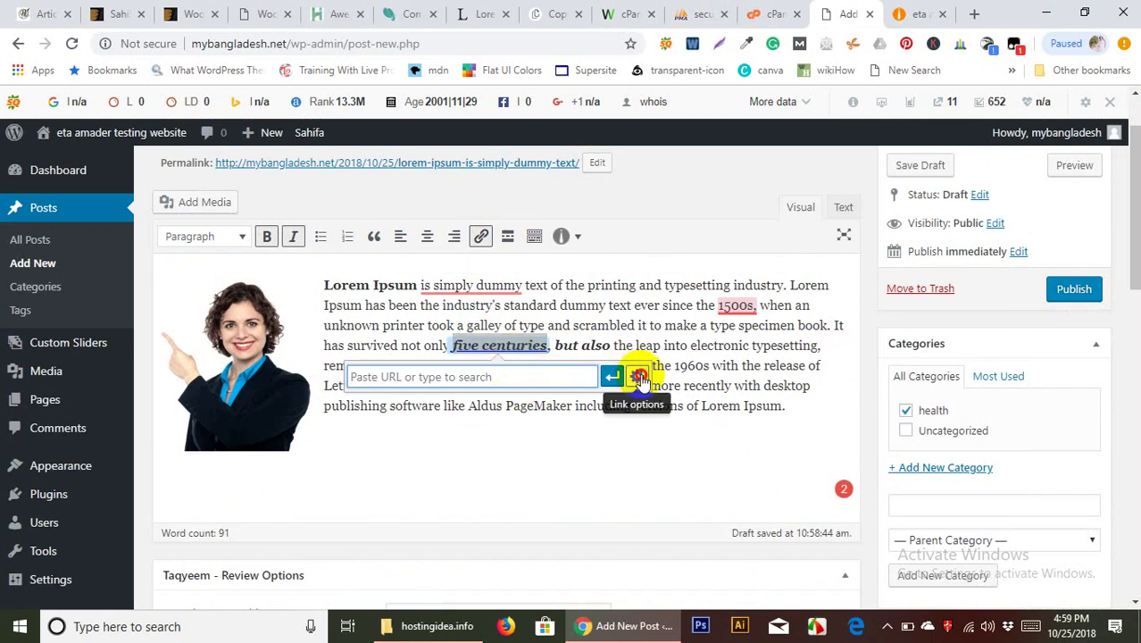
pyautogui.click(640, 379)
pyautogui.click(543, 430)
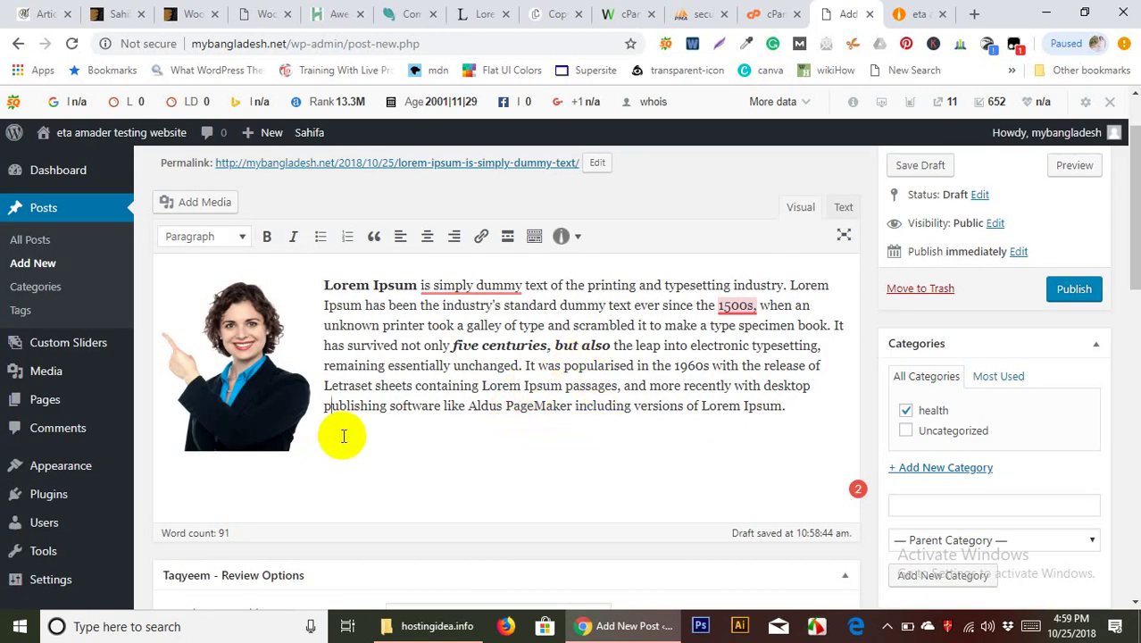
# Start a Button shortcode after the Lorem Ipsum paragraph, choosing Green as its color and Medium as its size
pyautogui.click(790, 407)
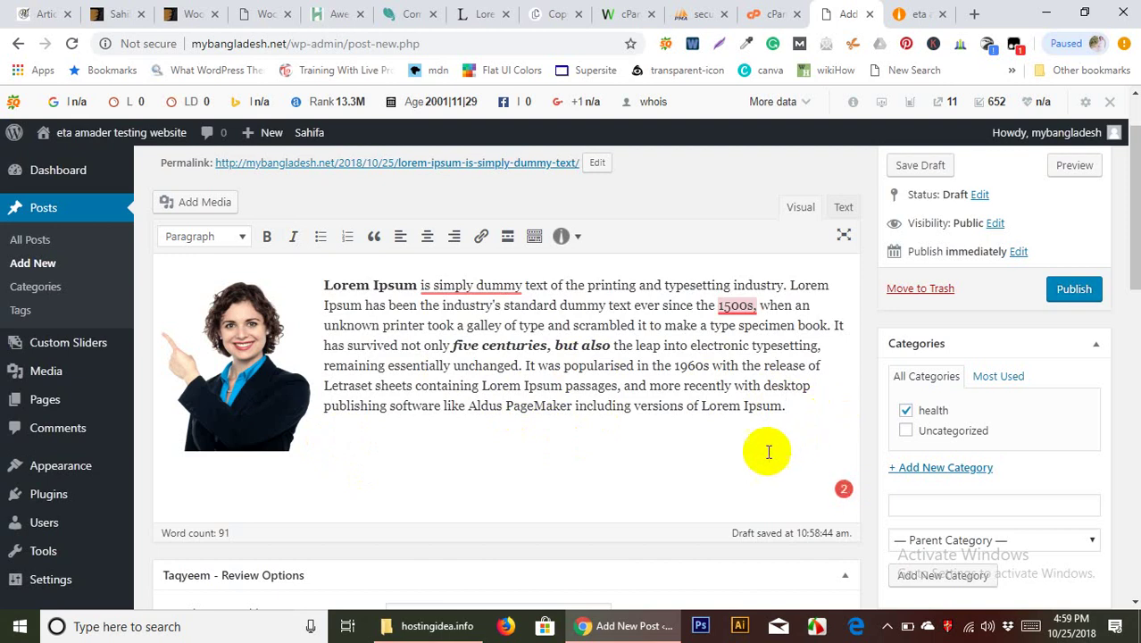
pyautogui.click(578, 240)
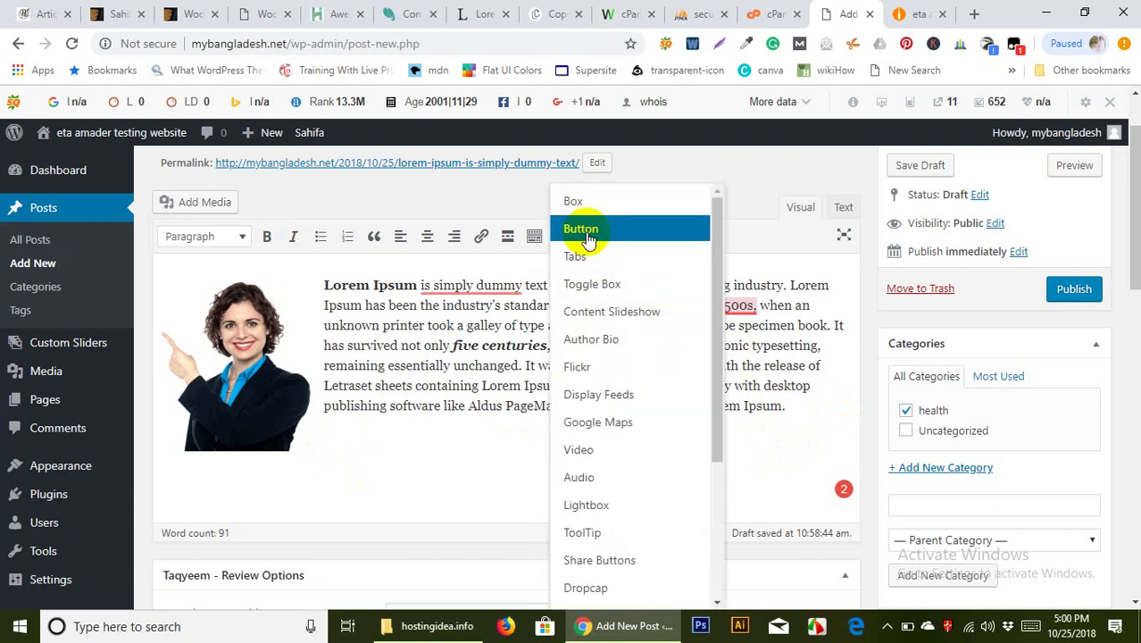
pyautogui.click(586, 230)
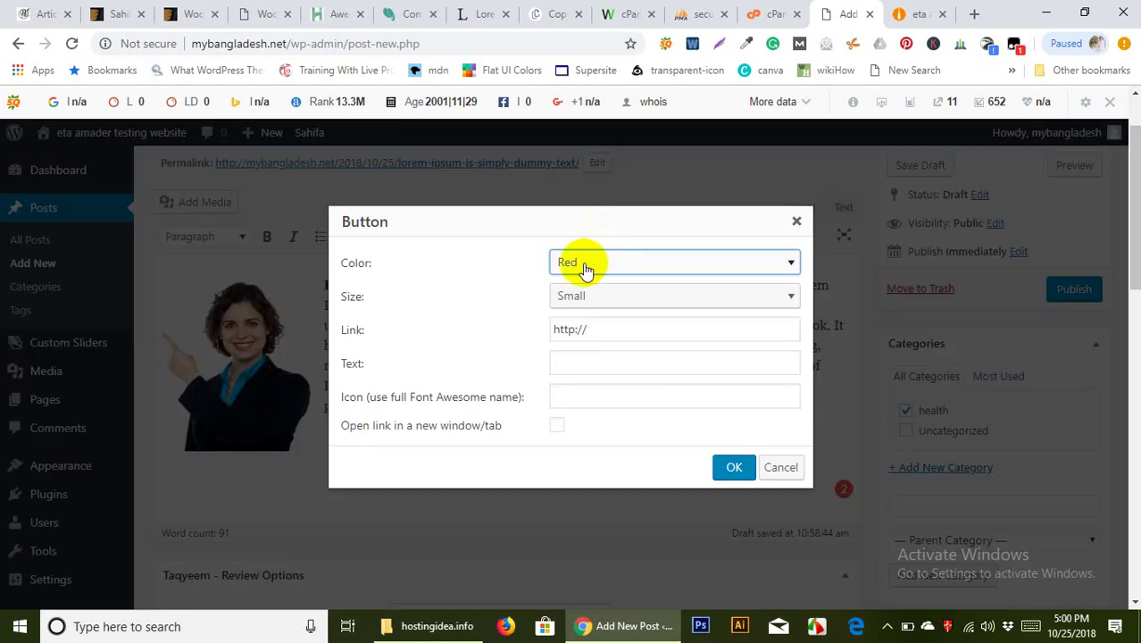
pyautogui.click(599, 264)
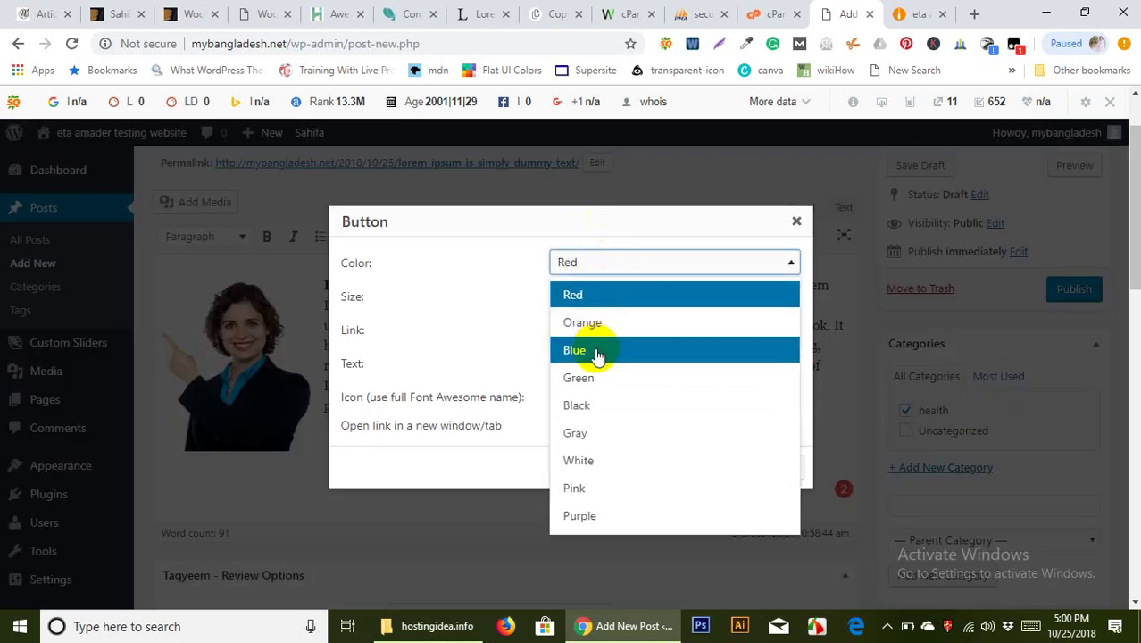
pyautogui.click(582, 384)
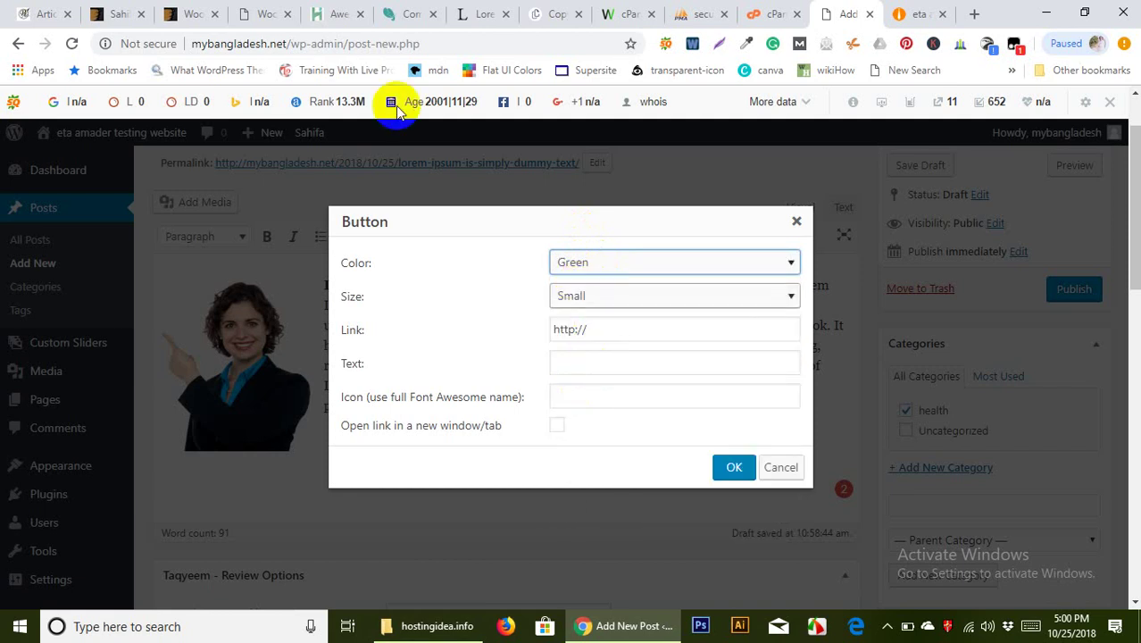
pyautogui.click(323, 13)
pyautogui.scroll(-1, 366, 536)
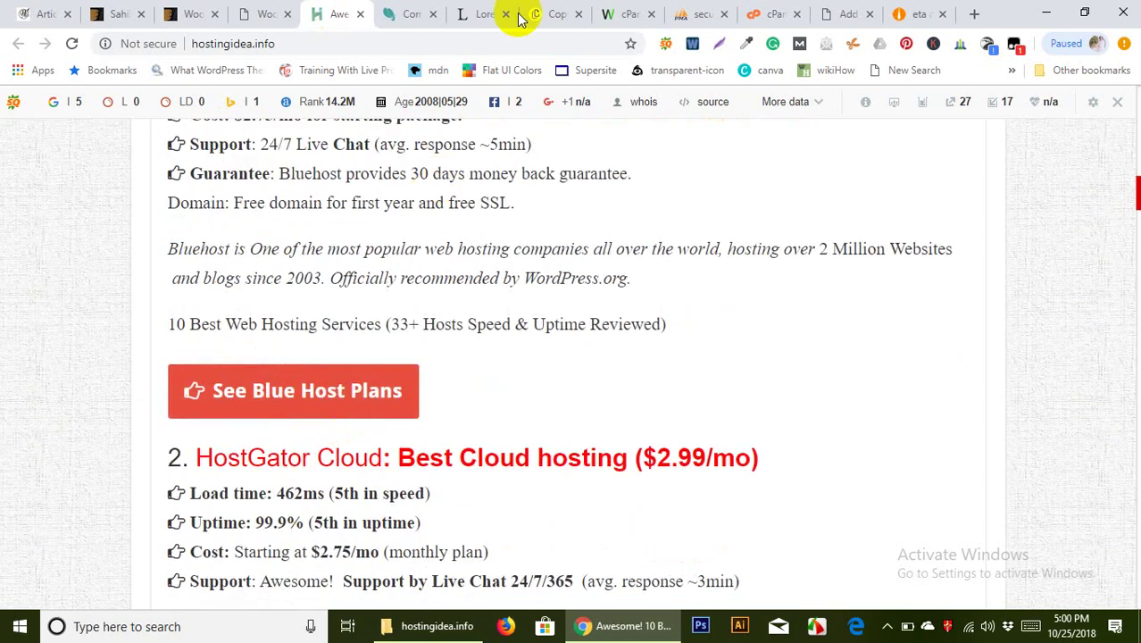
pyautogui.click(835, 13)
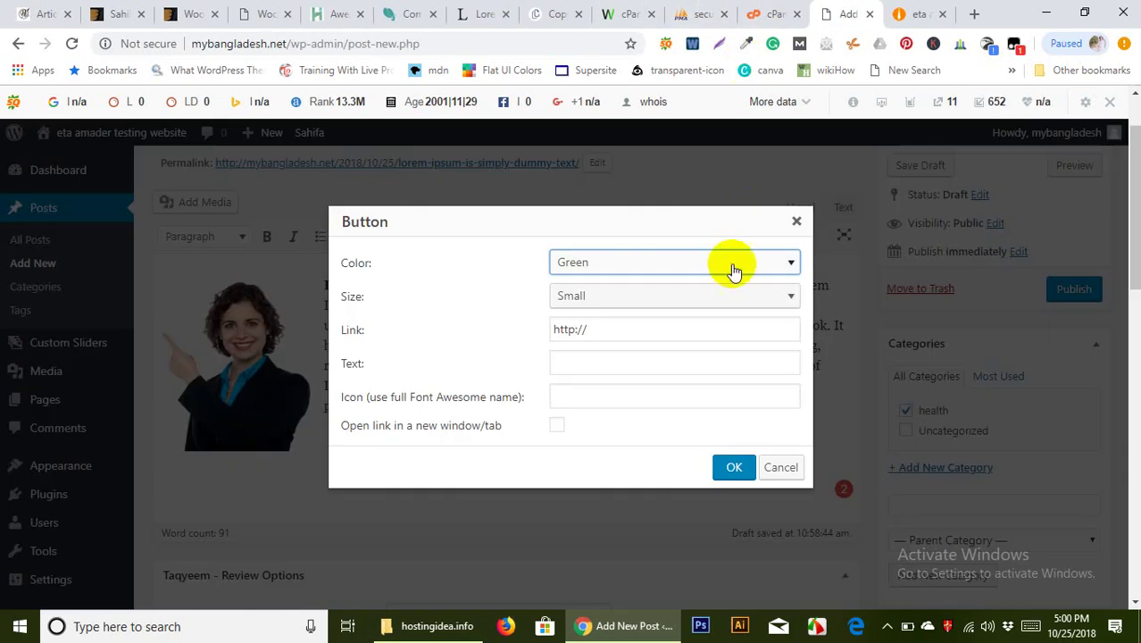
pyautogui.click(627, 300)
pyautogui.click(616, 353)
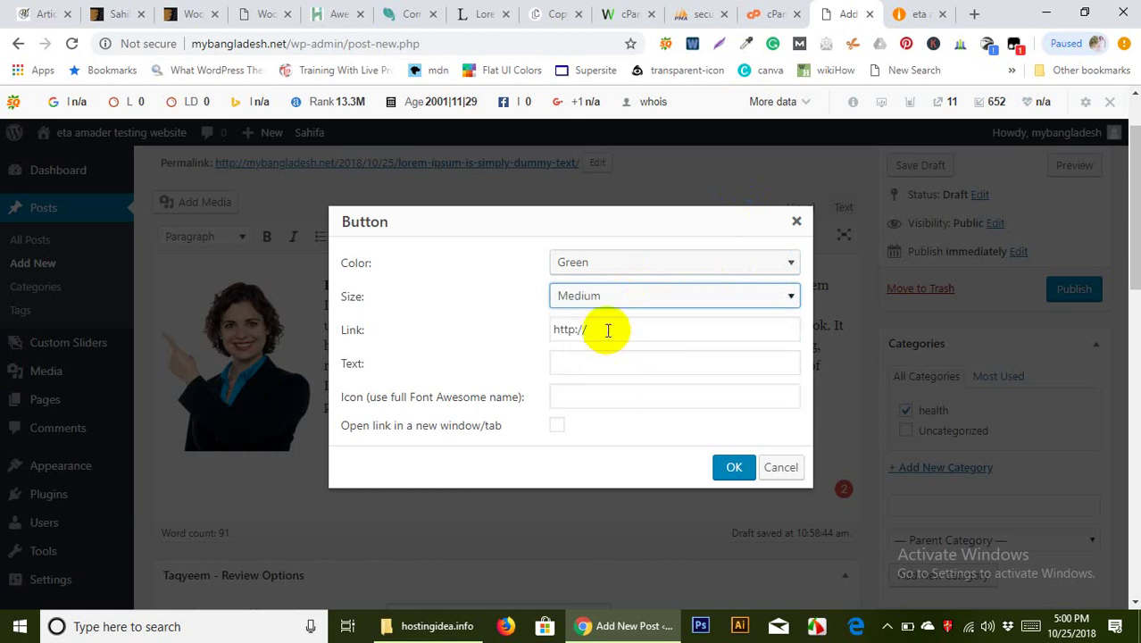
pyautogui.click(606, 331)
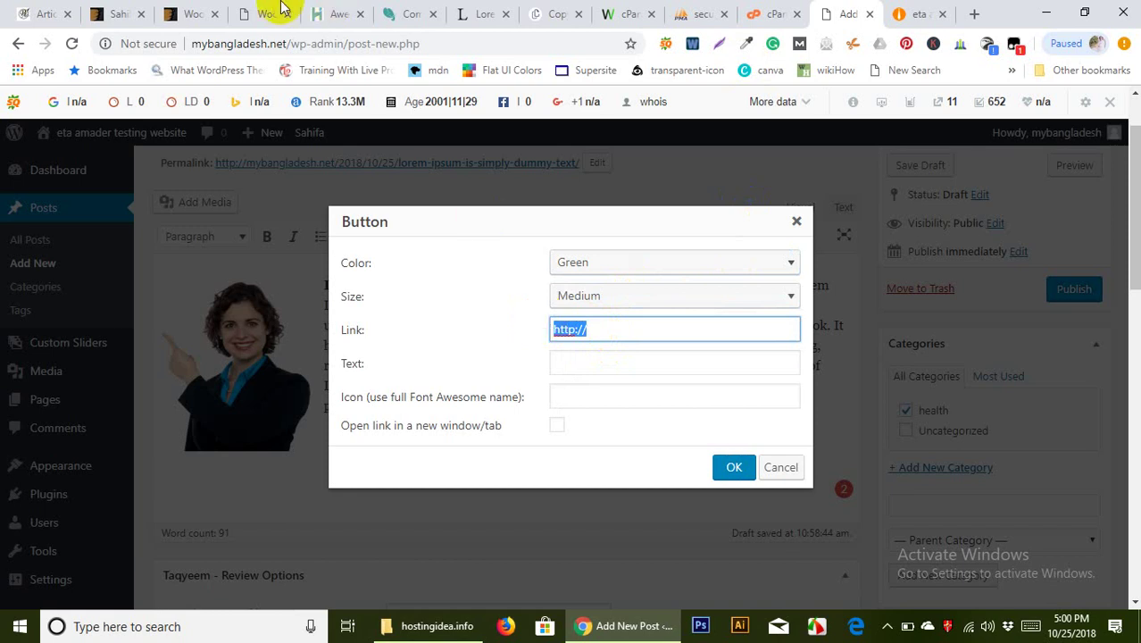
pyautogui.click(312, 12)
pyautogui.click(149, 49)
pyautogui.hotkey('ctrl', 'c')
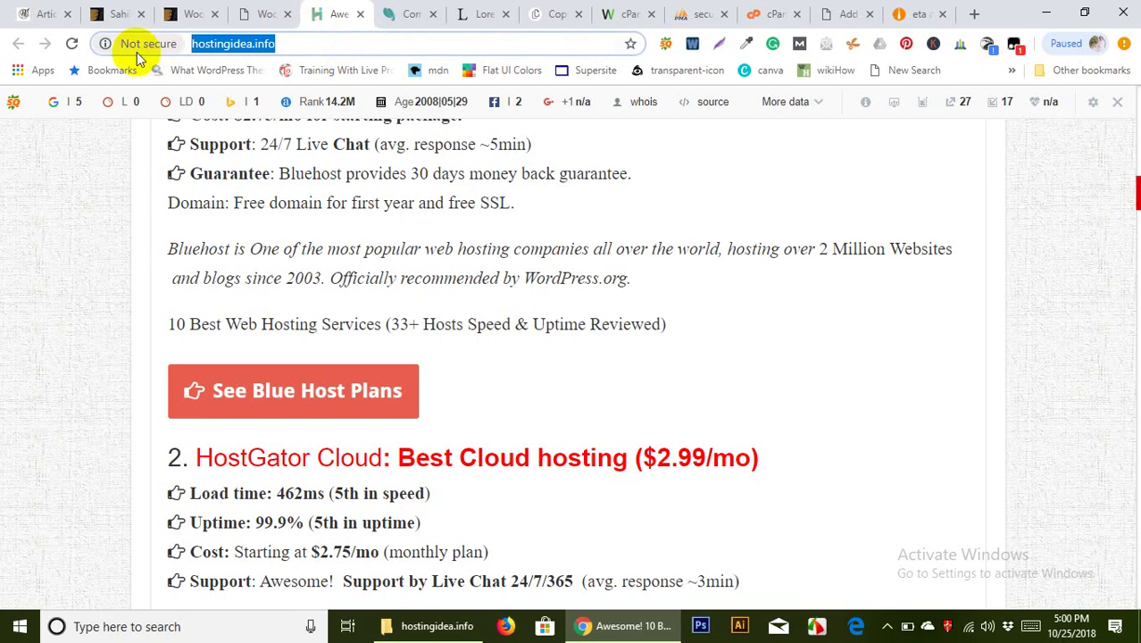
pyautogui.click(31, 11)
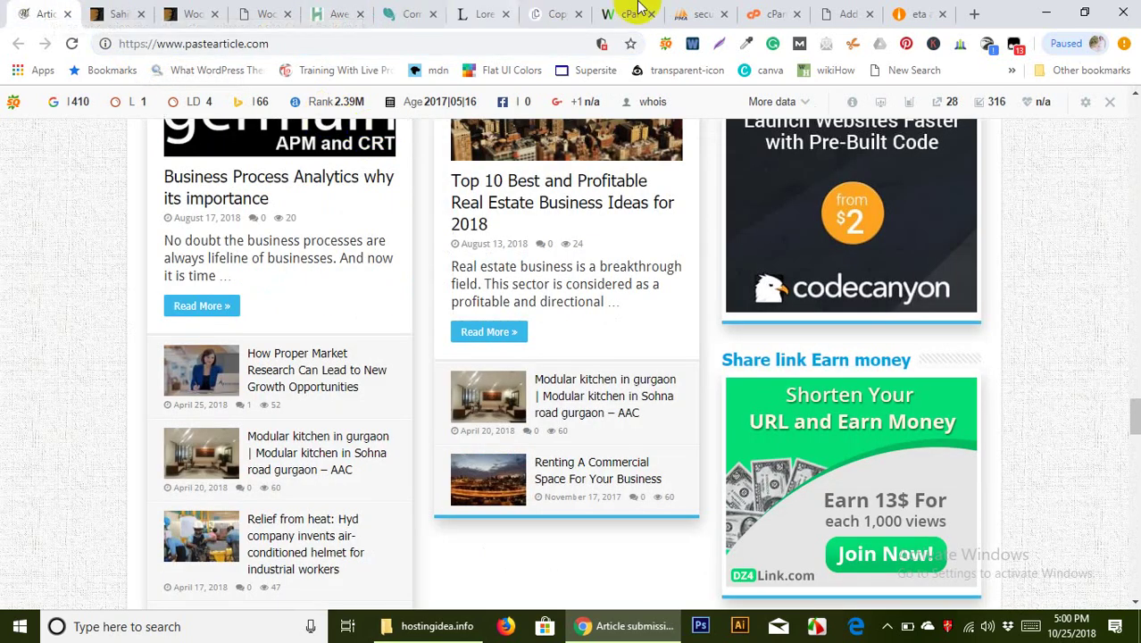
pyautogui.click(775, 11)
pyautogui.click(843, 14)
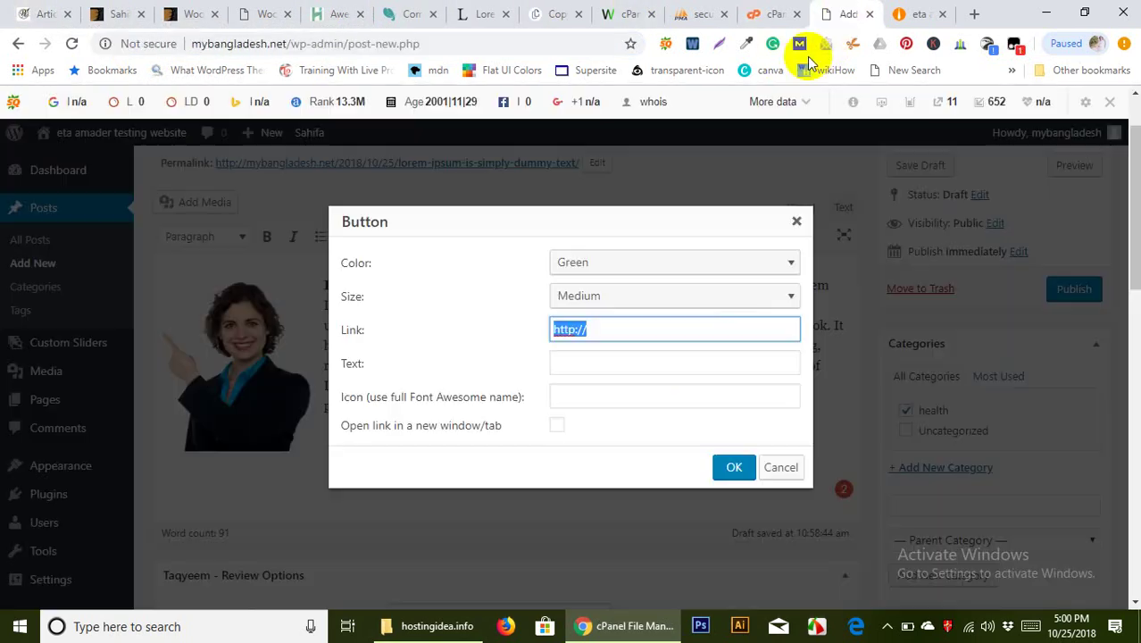
pyautogui.hotkey('ctrl', 'v')
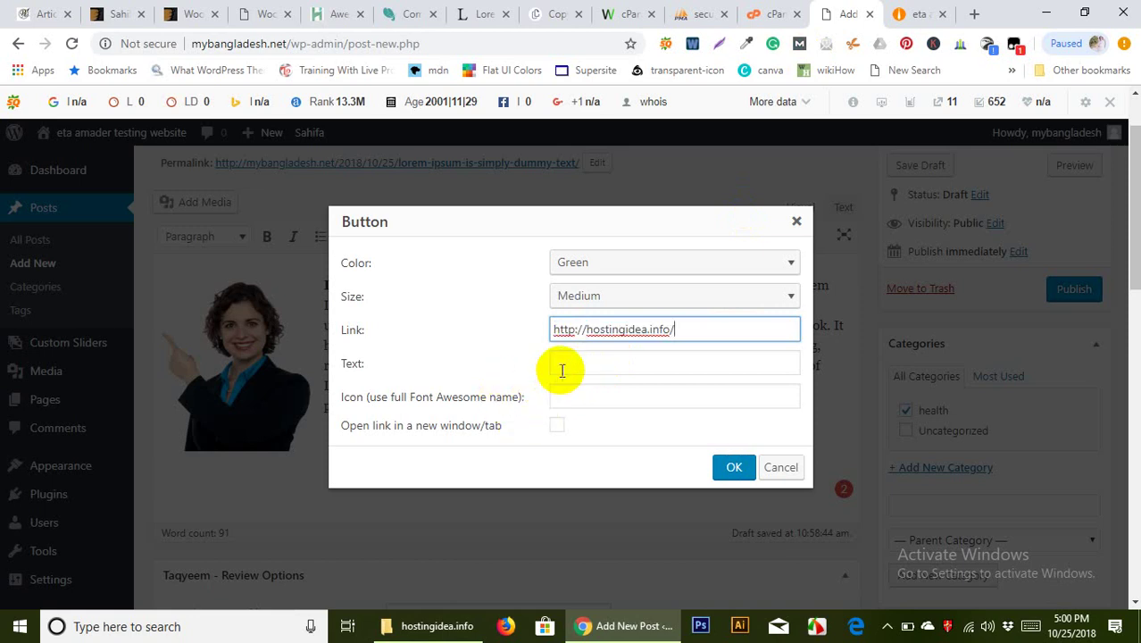
# Set the button text to "by this", using the See Blue Host Plans button on hostingidea.info as a reference
pyautogui.click(567, 366)
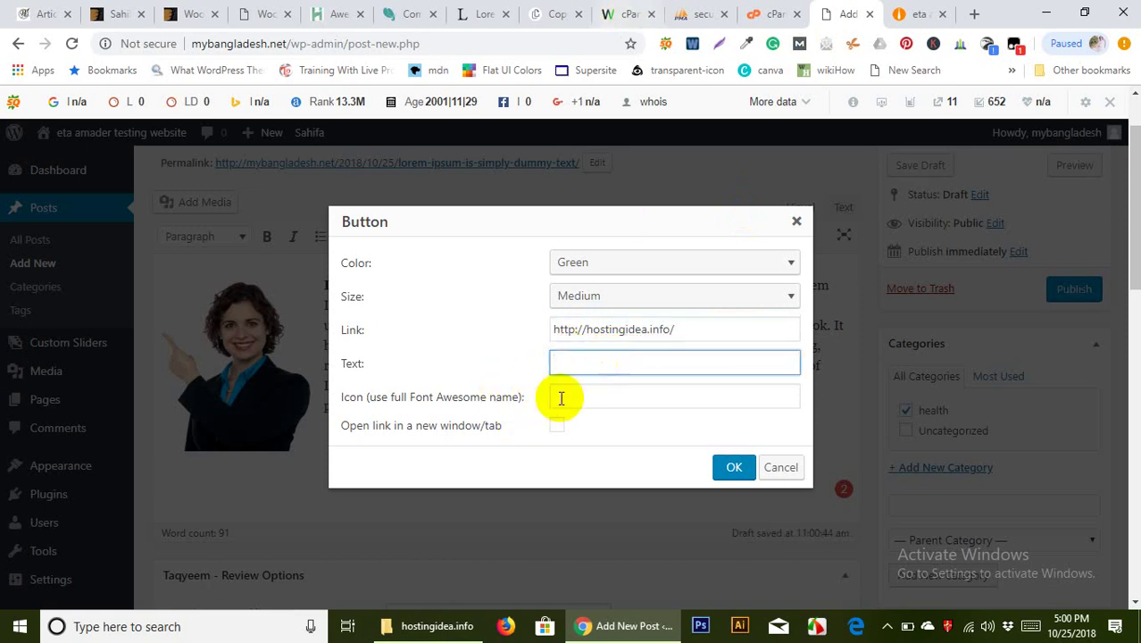
pyautogui.click(333, 14)
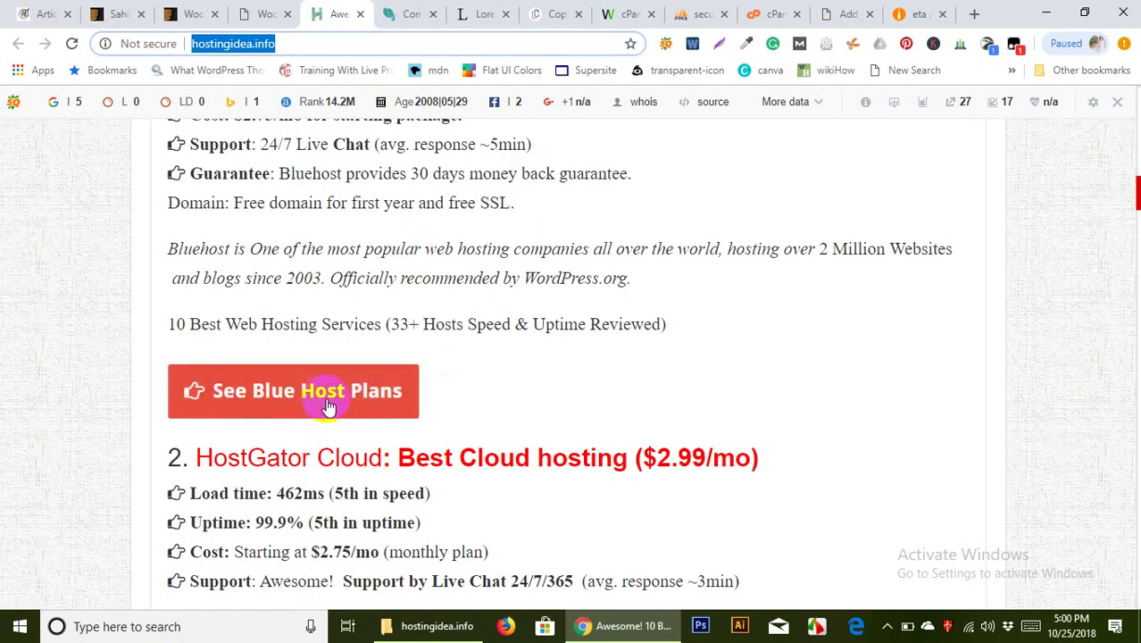
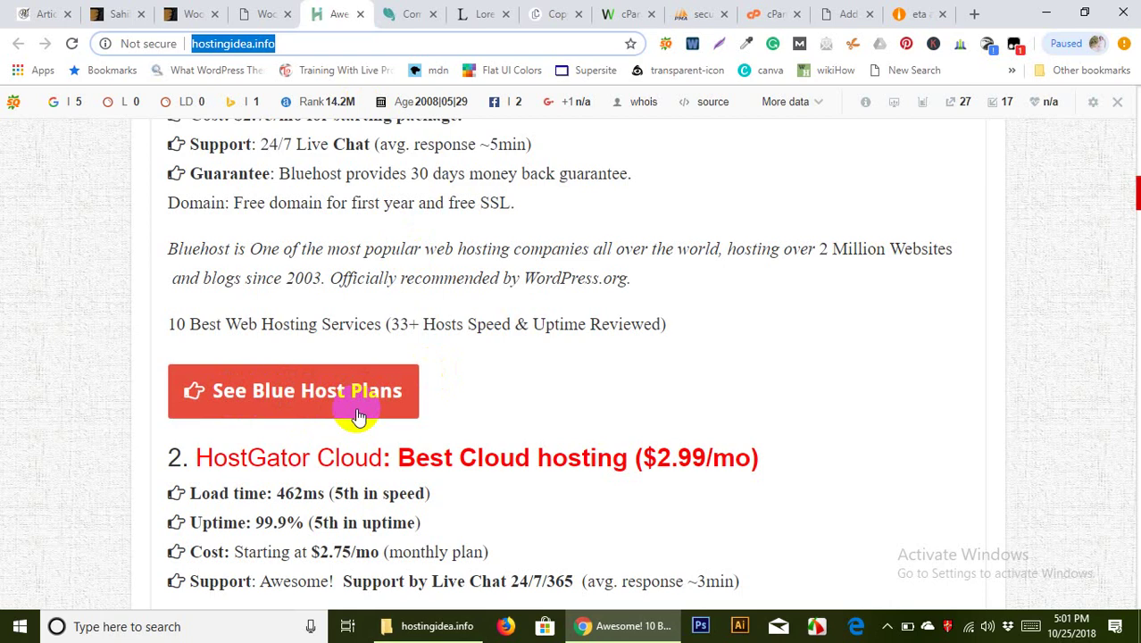
pyautogui.click(848, 14)
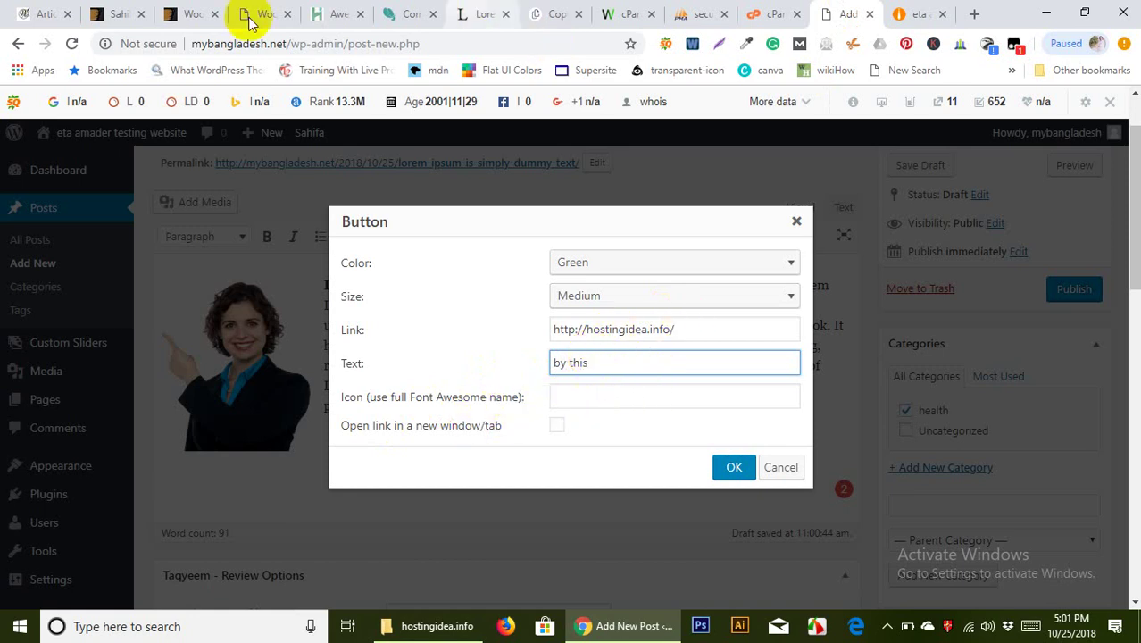
pyautogui.click(355, 14)
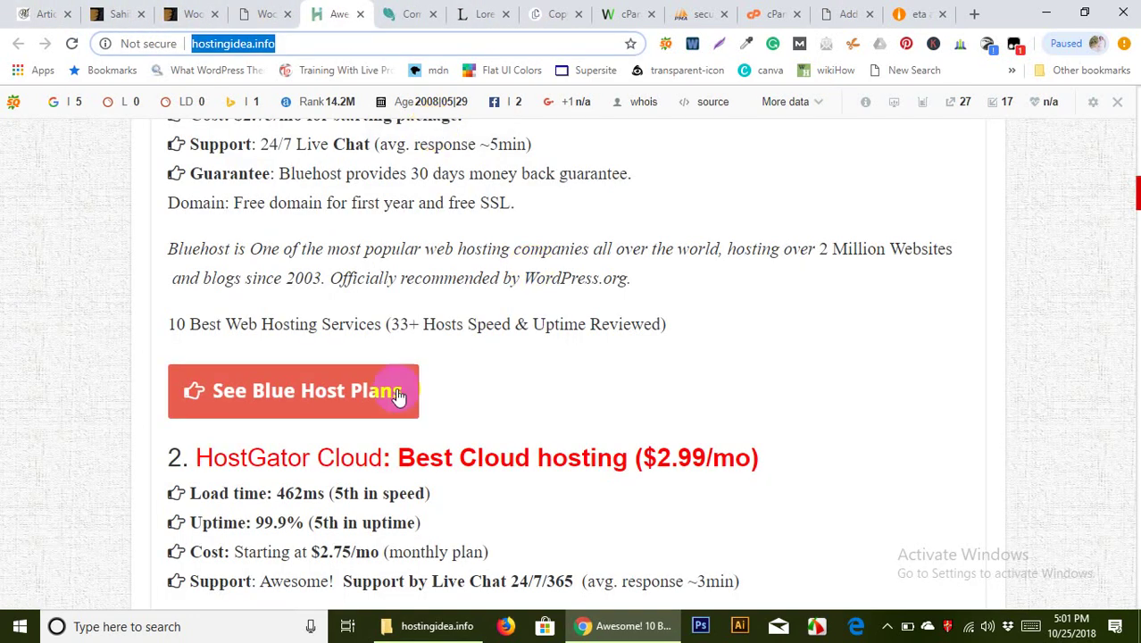
pyautogui.click(841, 12)
# Leave the button icon empty, enable opening its link in a new window or tab, and insert the shortcode into the post
pyautogui.click(582, 387)
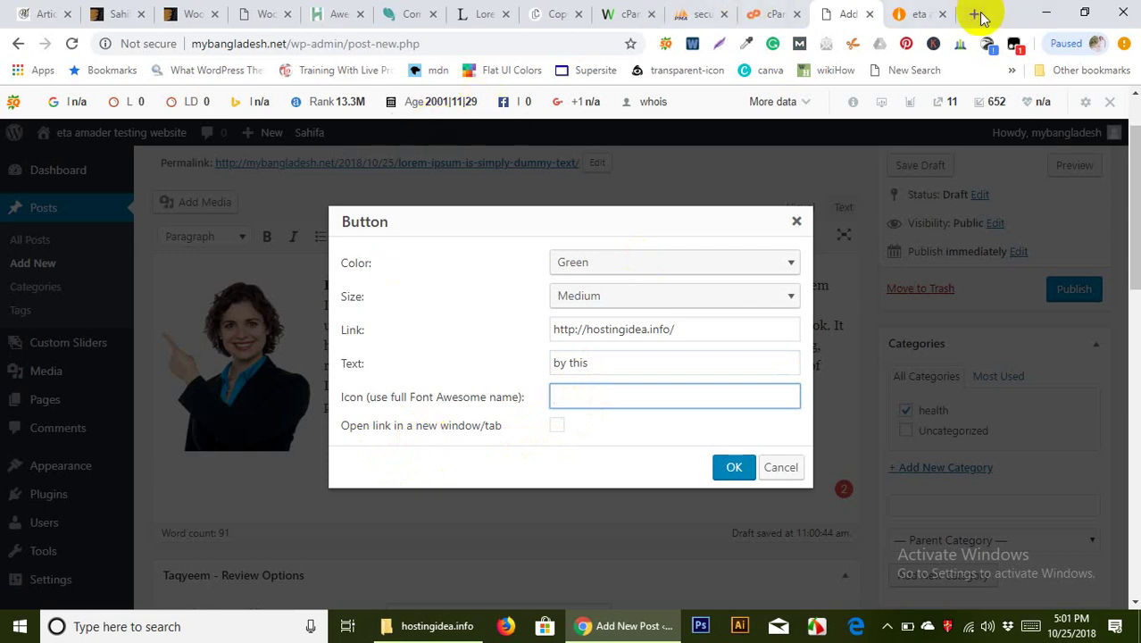
pyautogui.click(925, 13)
pyautogui.click(545, 14)
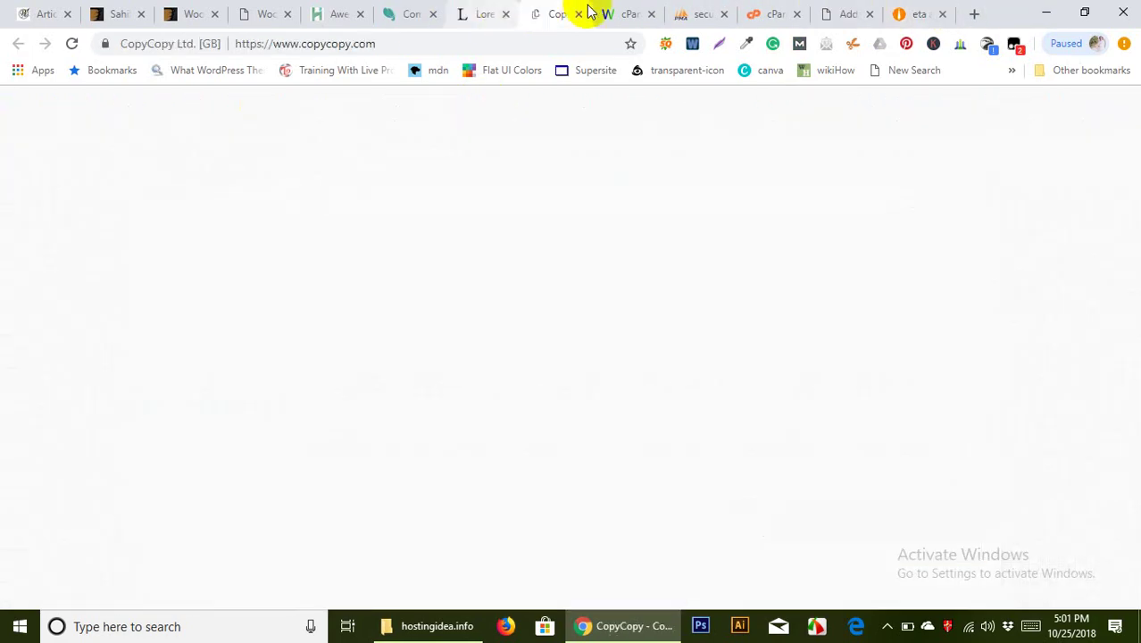
pyautogui.click(484, 14)
pyautogui.click(403, 13)
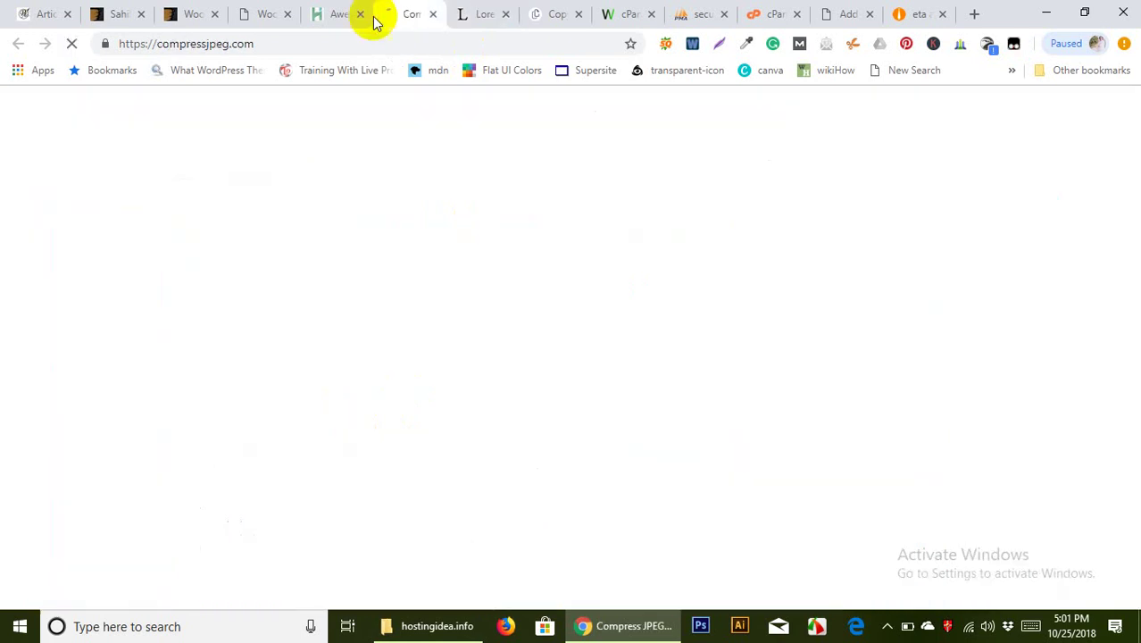
pyautogui.click(339, 13)
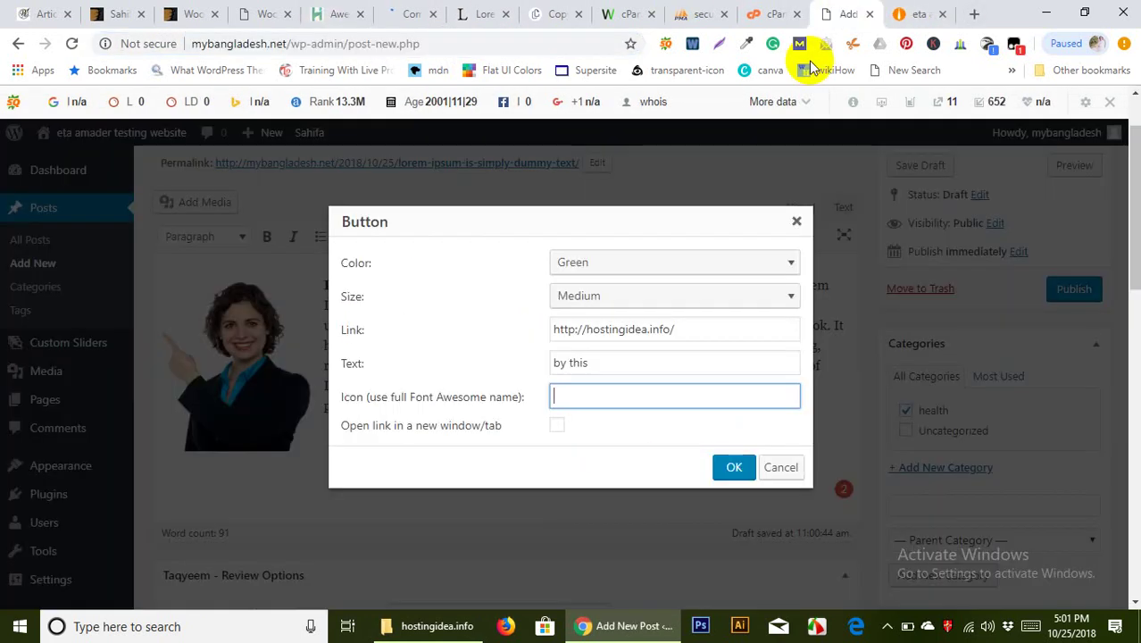
pyautogui.click(865, 12)
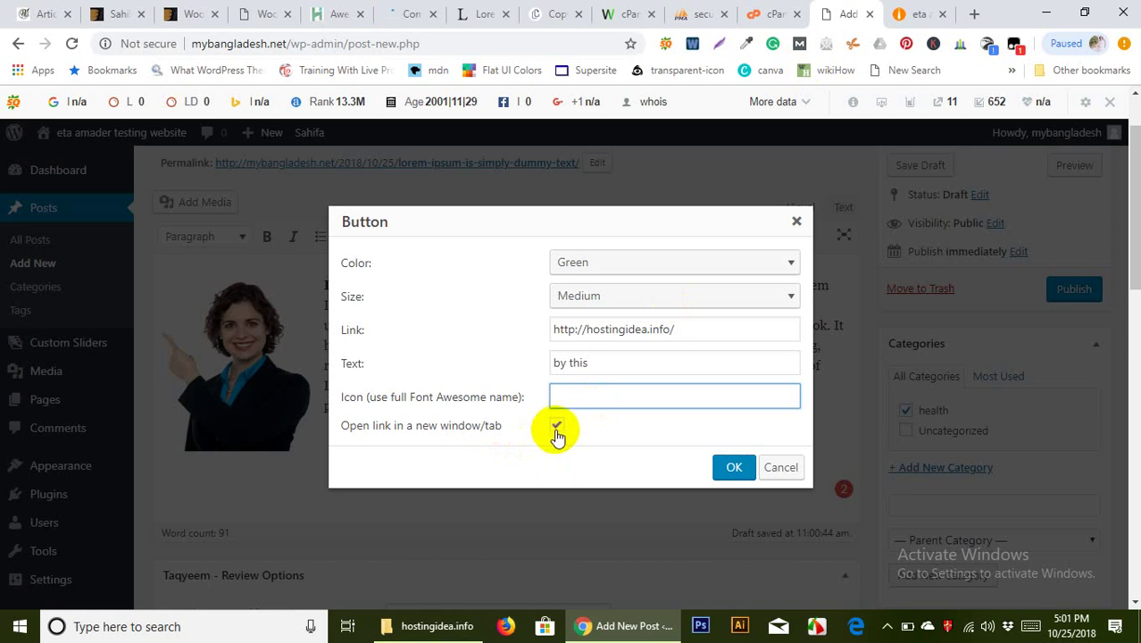
pyautogui.click(732, 467)
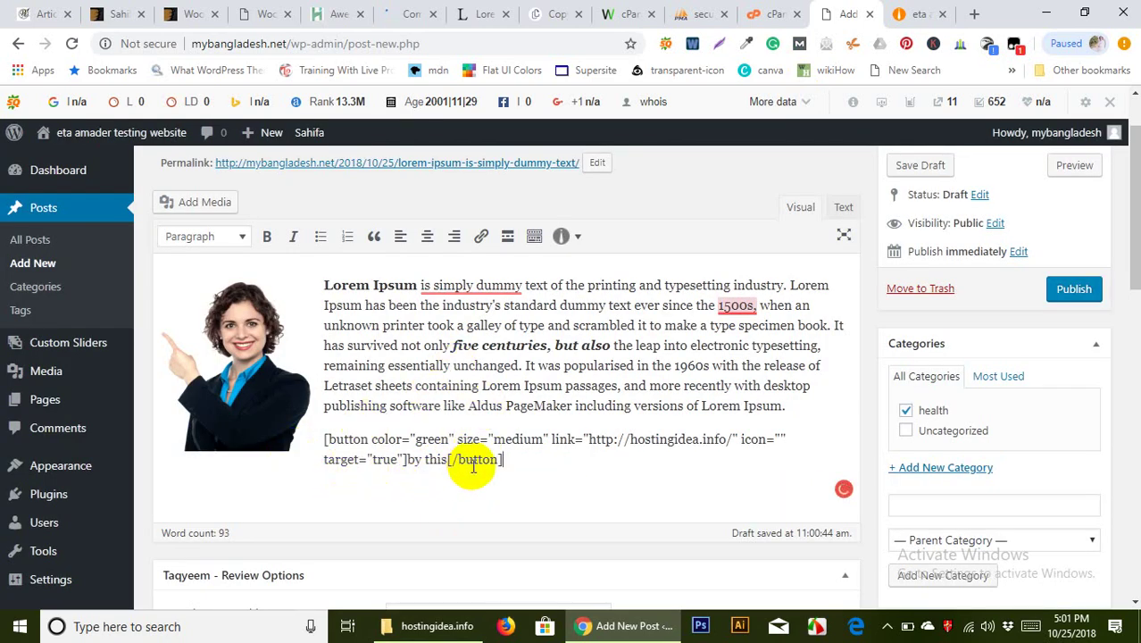
# Publish the Lorem Ipsum post and reload the site's front page to check how it is listed
pyautogui.click(1077, 288)
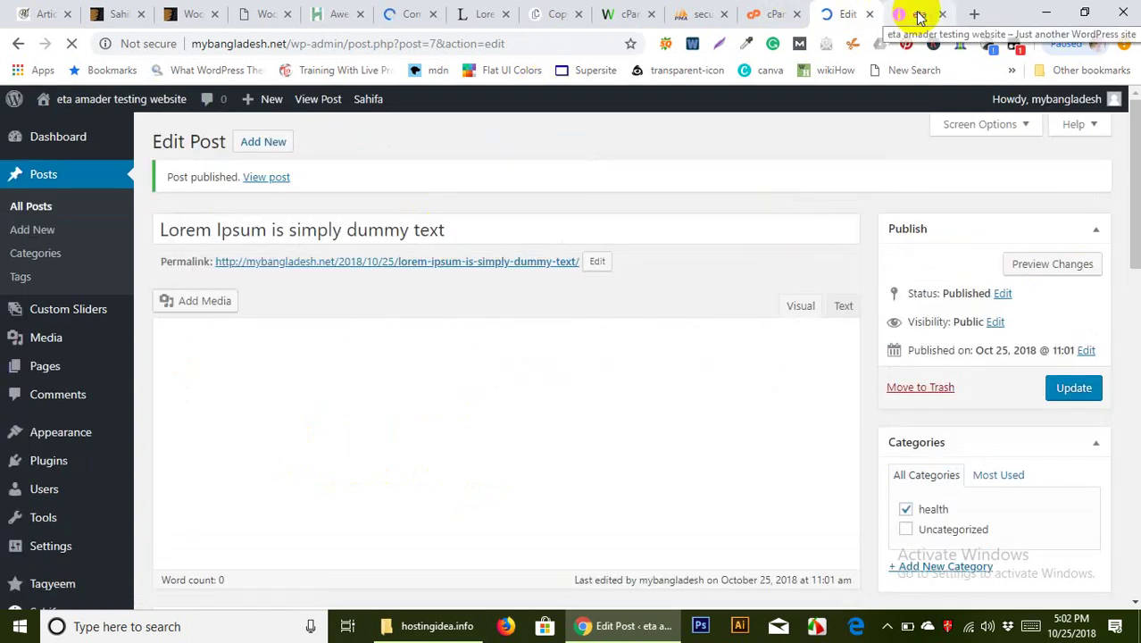
pyautogui.click(920, 16)
pyautogui.click(74, 44)
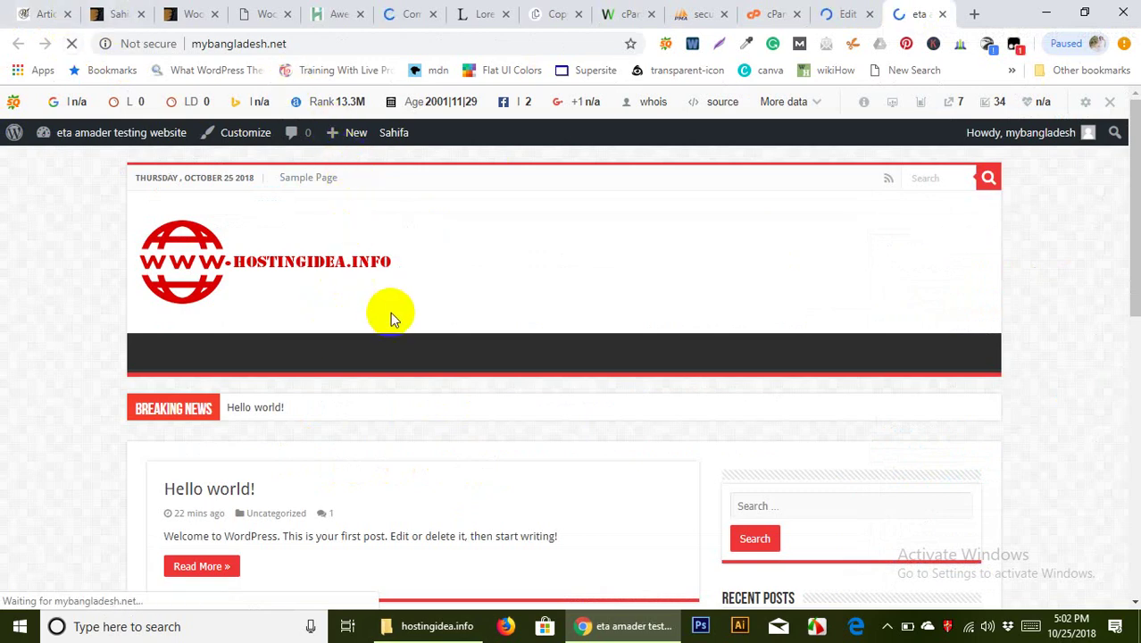
pyautogui.scroll(-5, 218, 447)
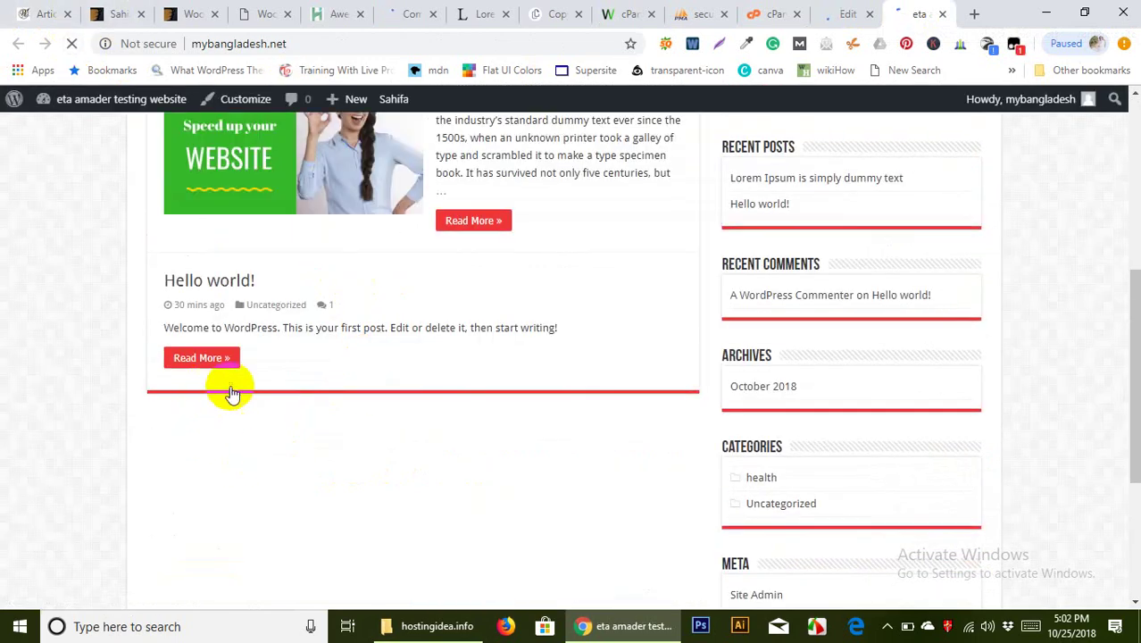
pyautogui.scroll(5, 237, 385)
pyautogui.scroll(-2, 382, 446)
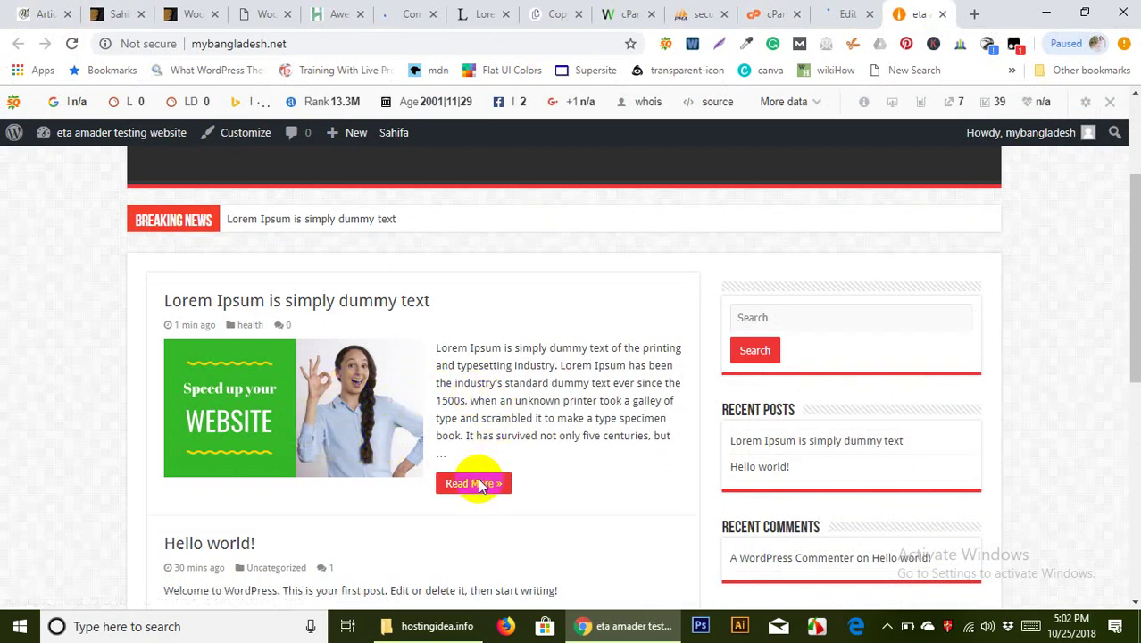
pyautogui.scroll(-1, 479, 485)
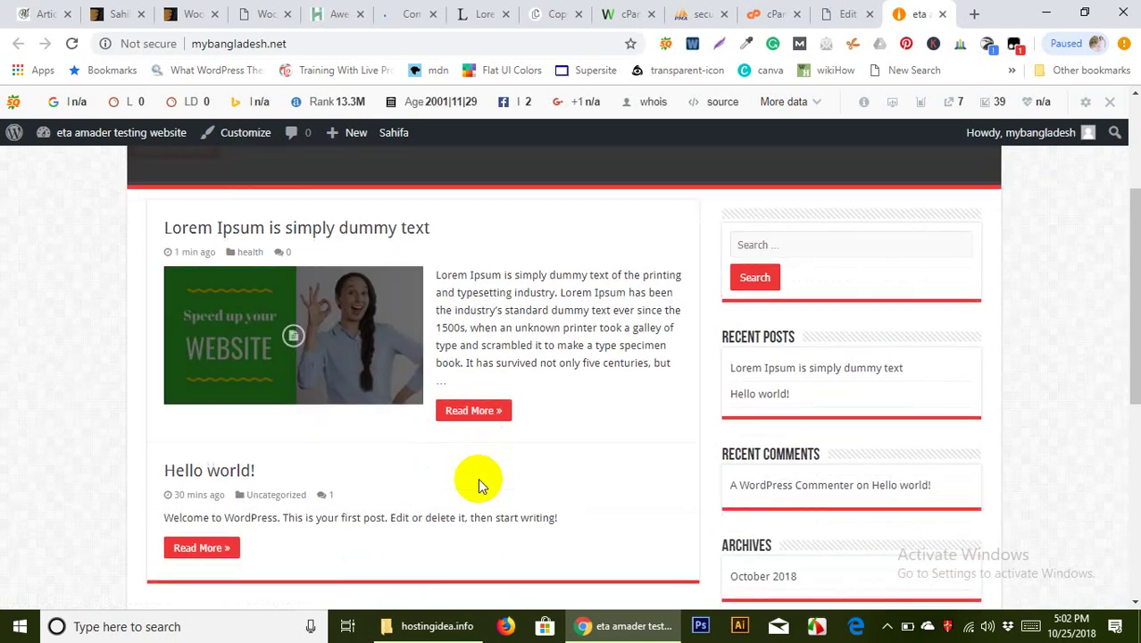
# Open the full Lorem Ipsum post from the front page, test its "by this" button link, and close the linked page
pyautogui.click(465, 418)
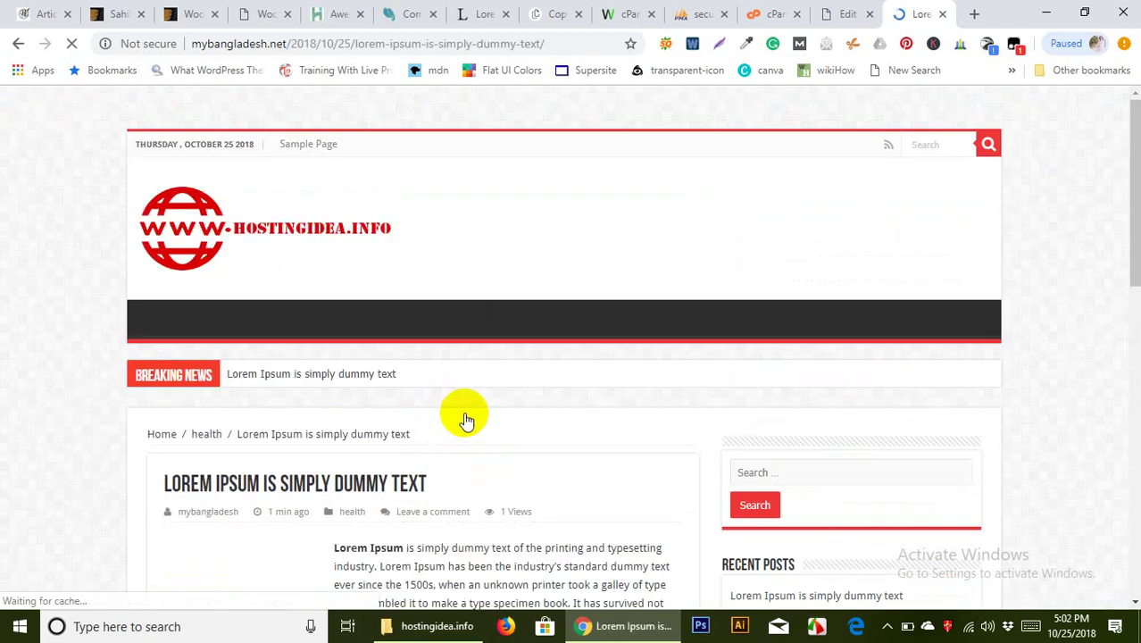
pyautogui.scroll(-5, 373, 186)
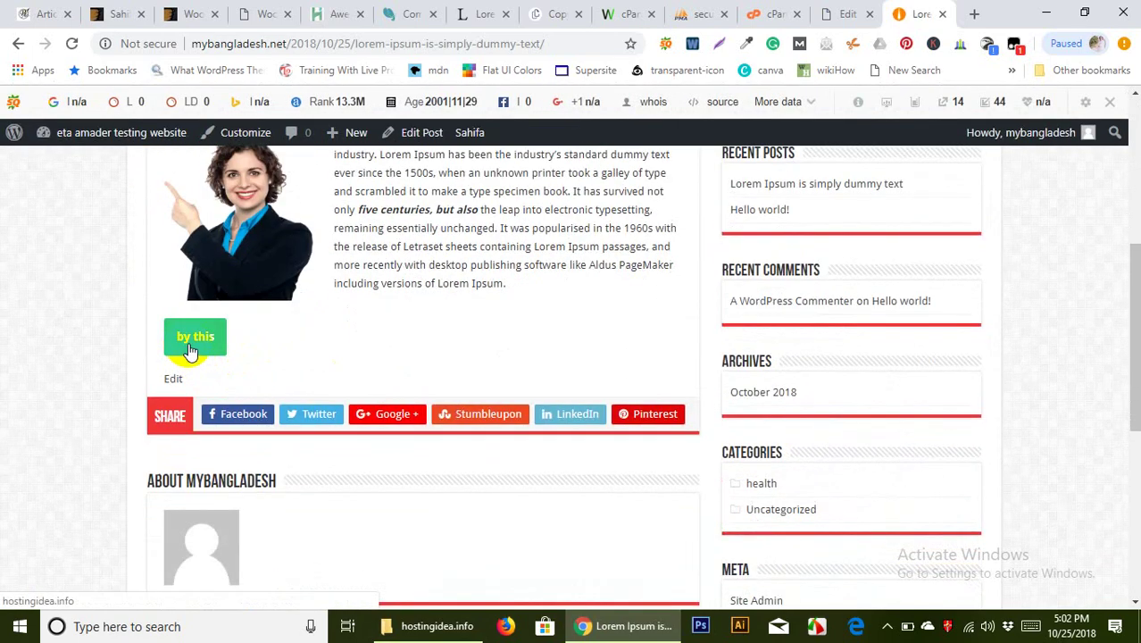
pyautogui.click(191, 340)
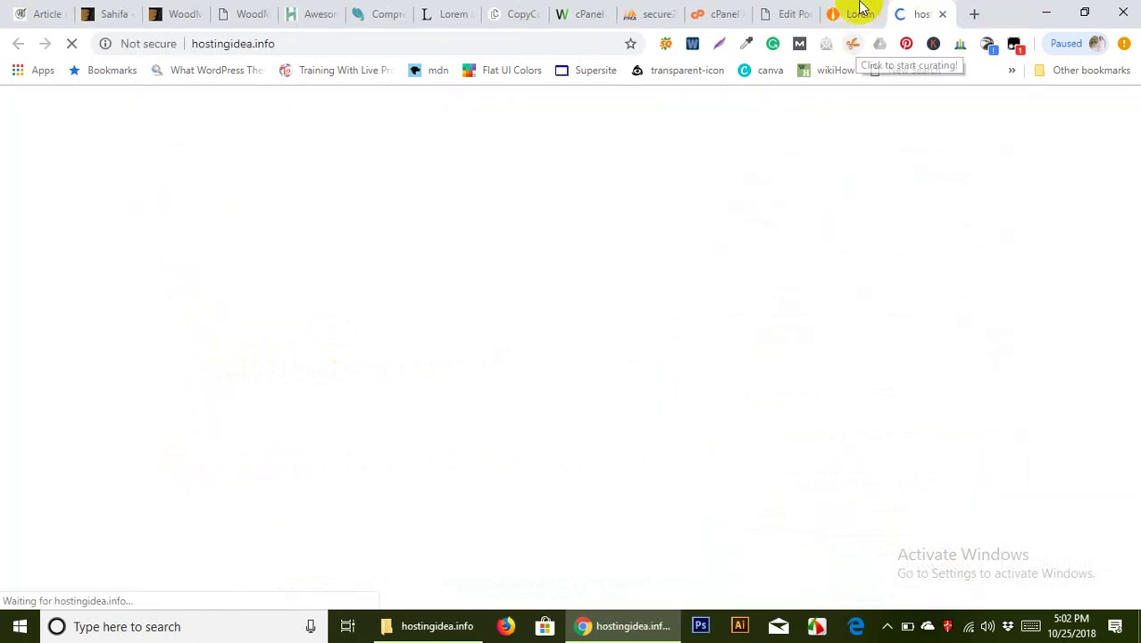
pyautogui.click(941, 14)
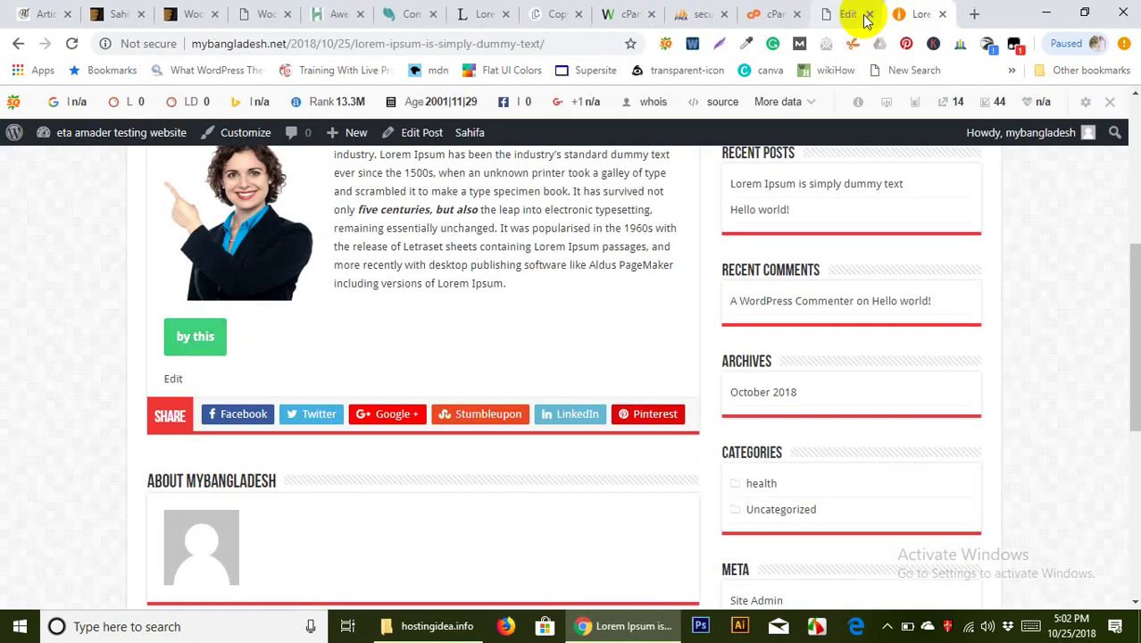
# Compare the post editor with the published post, examine the post down to its comment form, and return to the site's front page
pyautogui.click(823, 16)
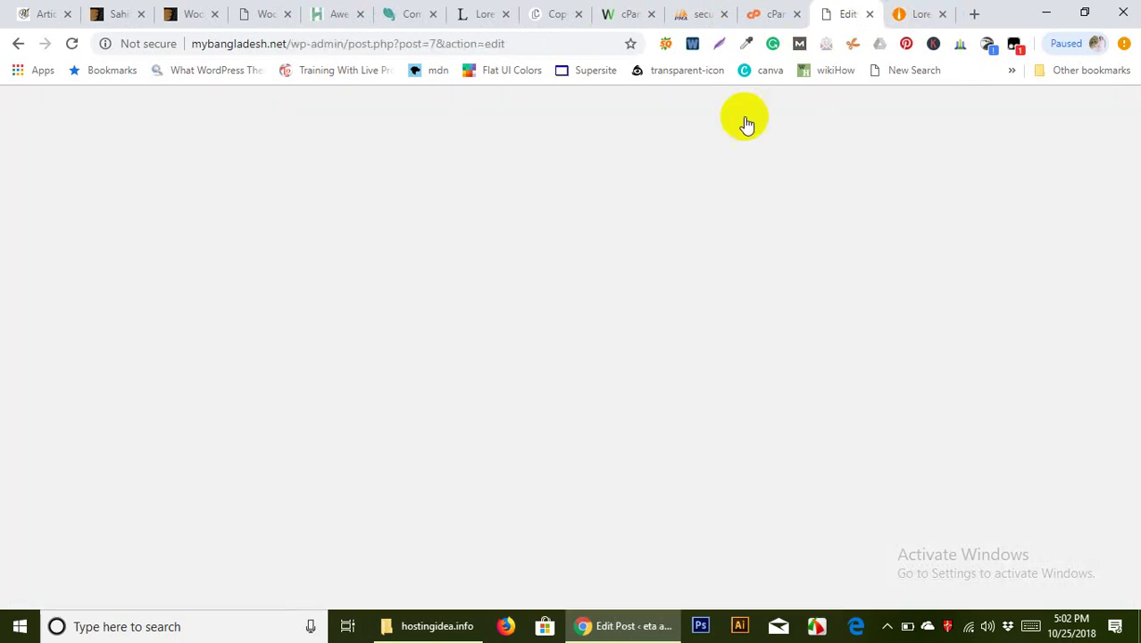
pyautogui.scroll(-1, 616, 375)
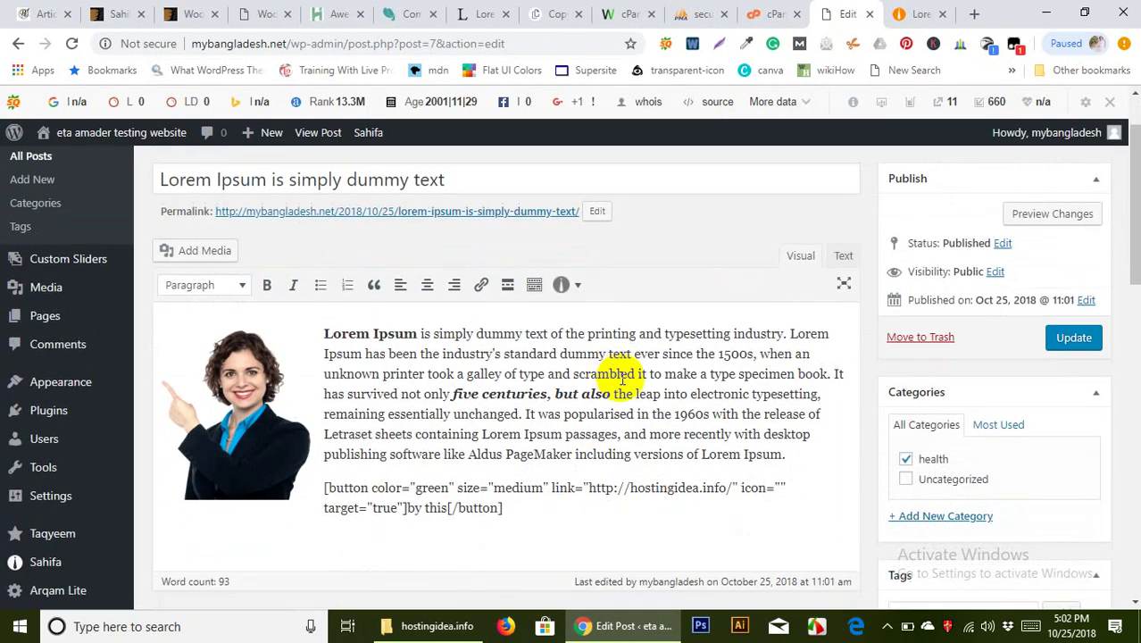
pyautogui.click(920, 13)
pyautogui.scroll(1, 496, 421)
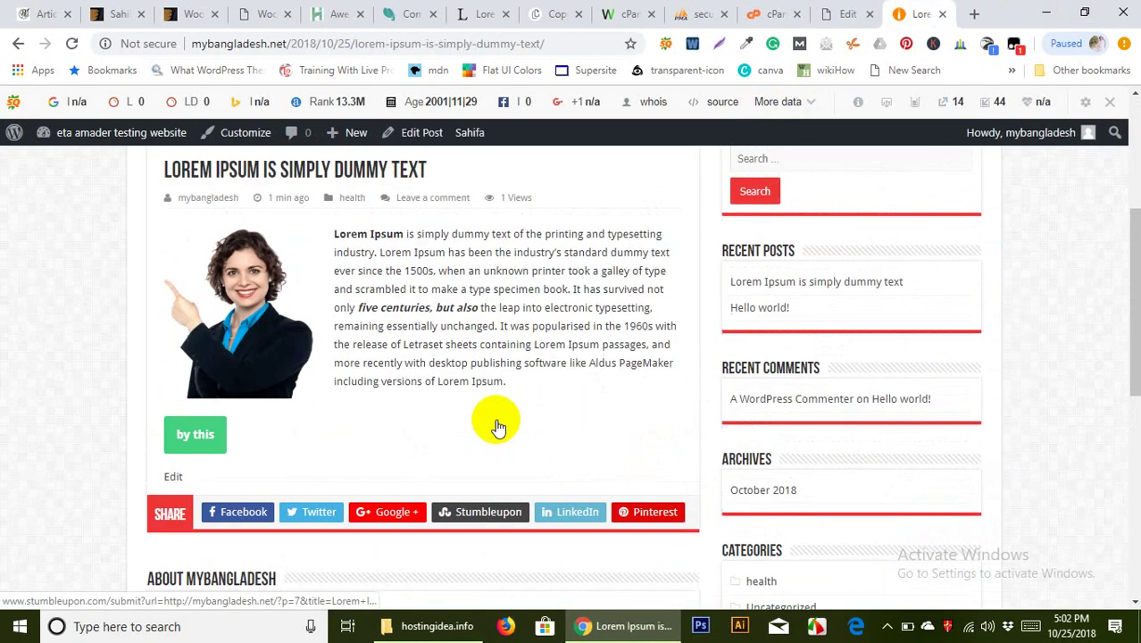
pyautogui.scroll(-2, 357, 429)
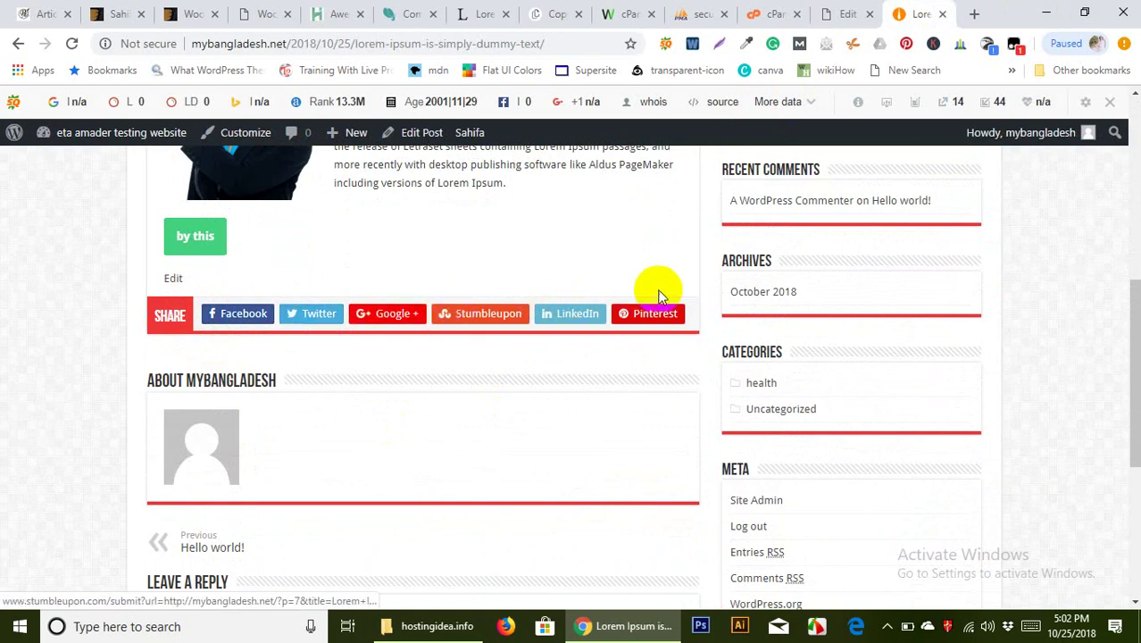
pyautogui.scroll(-3, 232, 366)
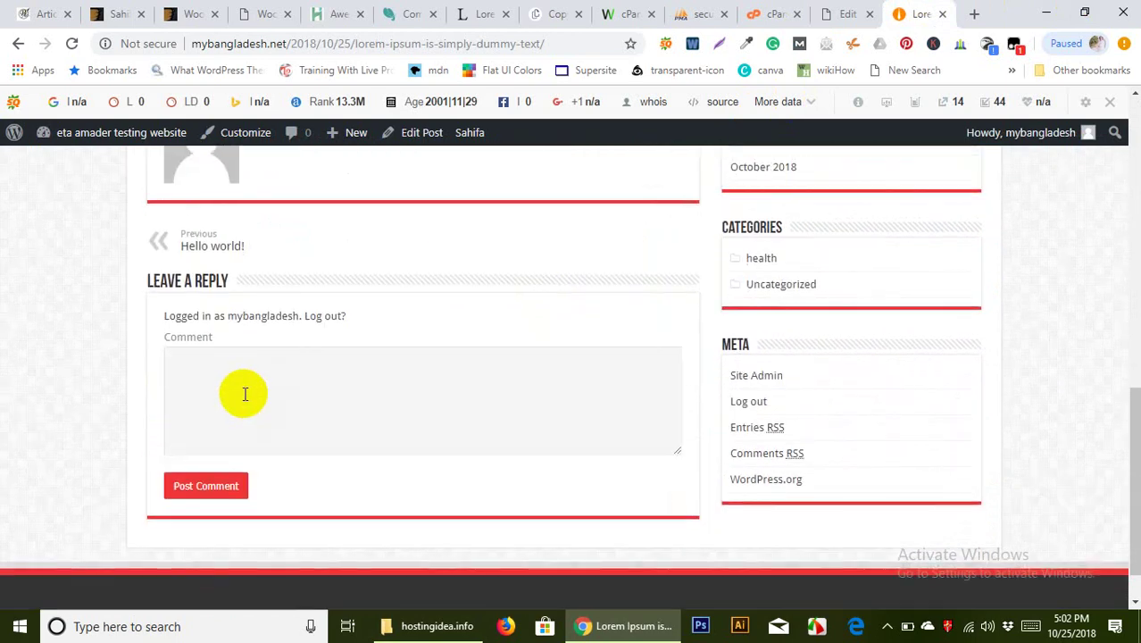
pyautogui.scroll(10, 244, 393)
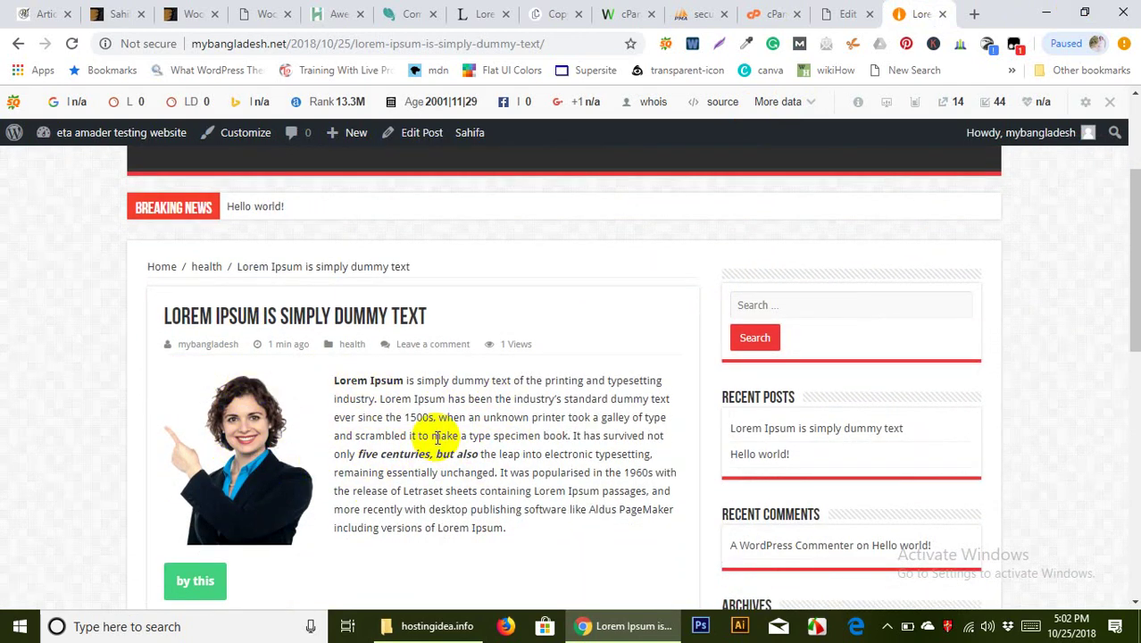
pyautogui.scroll(-3, 438, 438)
pyautogui.scroll(5, 439, 438)
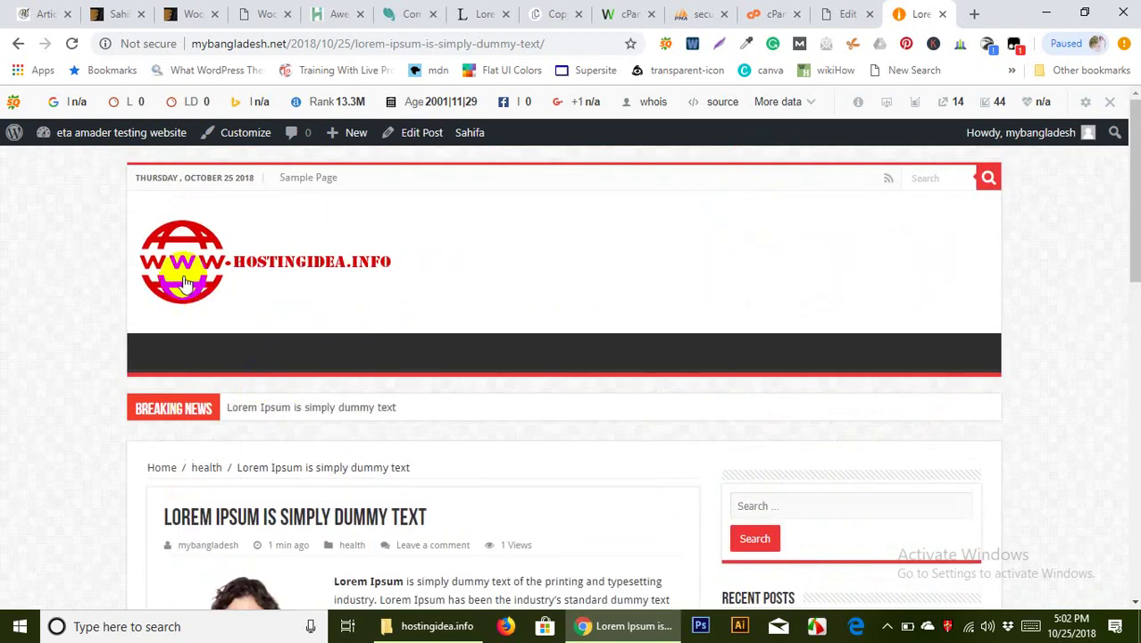
pyautogui.click(185, 284)
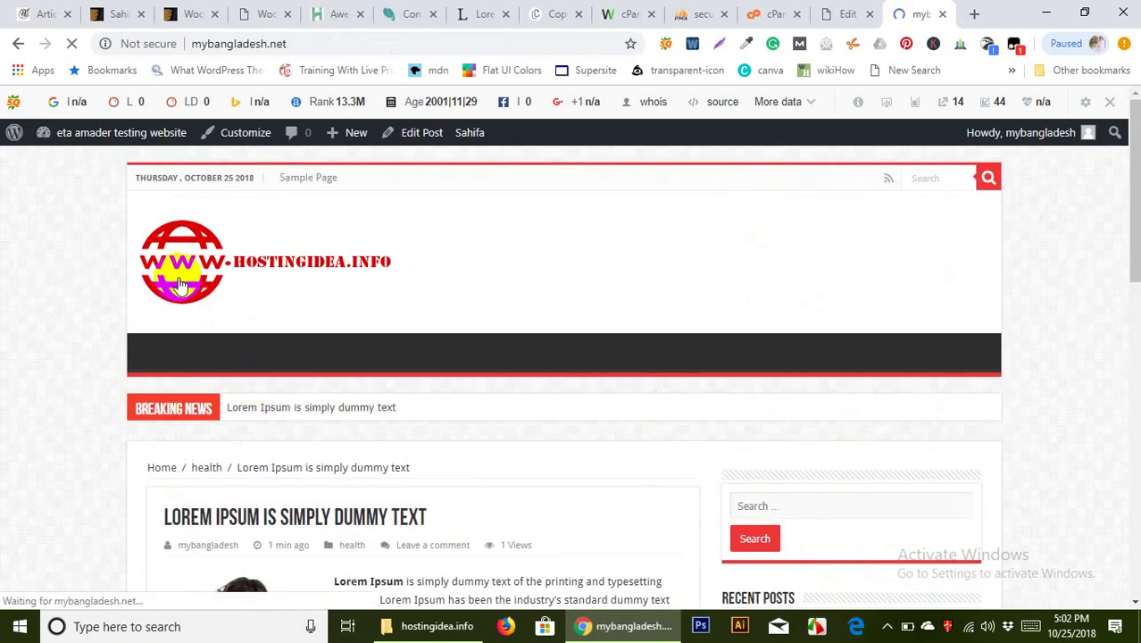
pyautogui.scroll(-2, 257, 357)
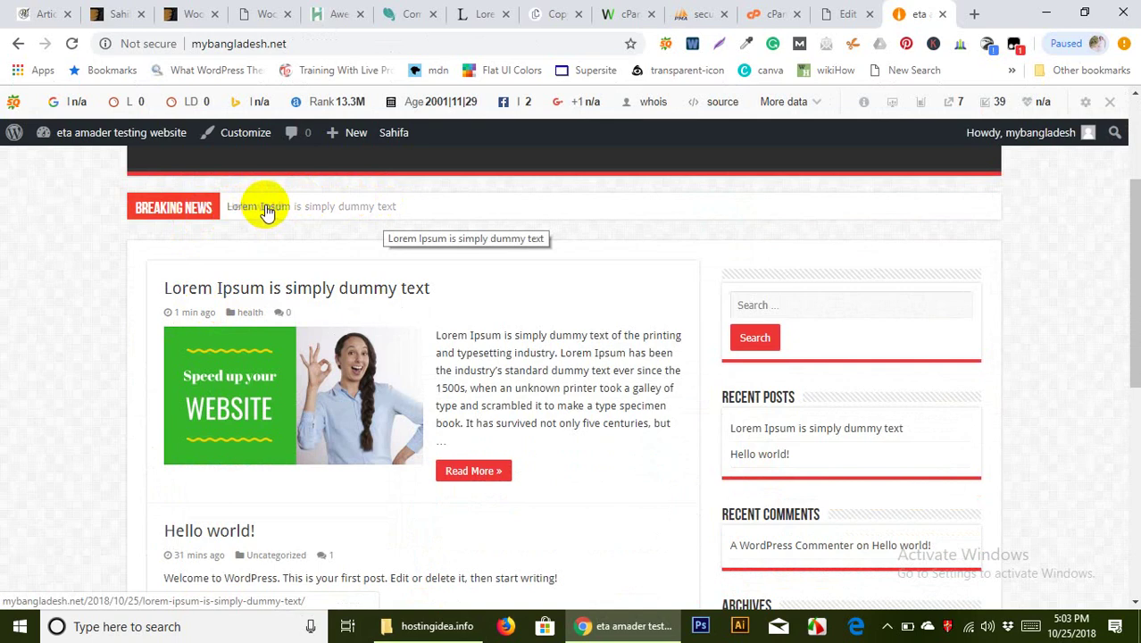
# Open the Sahifa theme settings and look through the General Settings for the Breaking News options
pyautogui.click(839, 14)
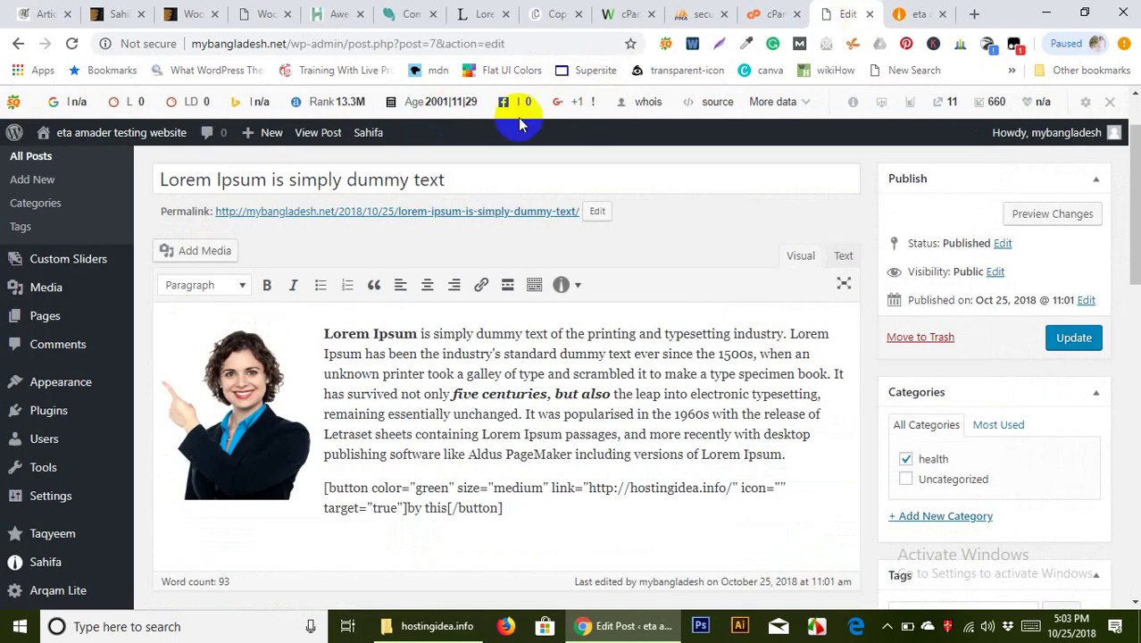
pyautogui.click(366, 133)
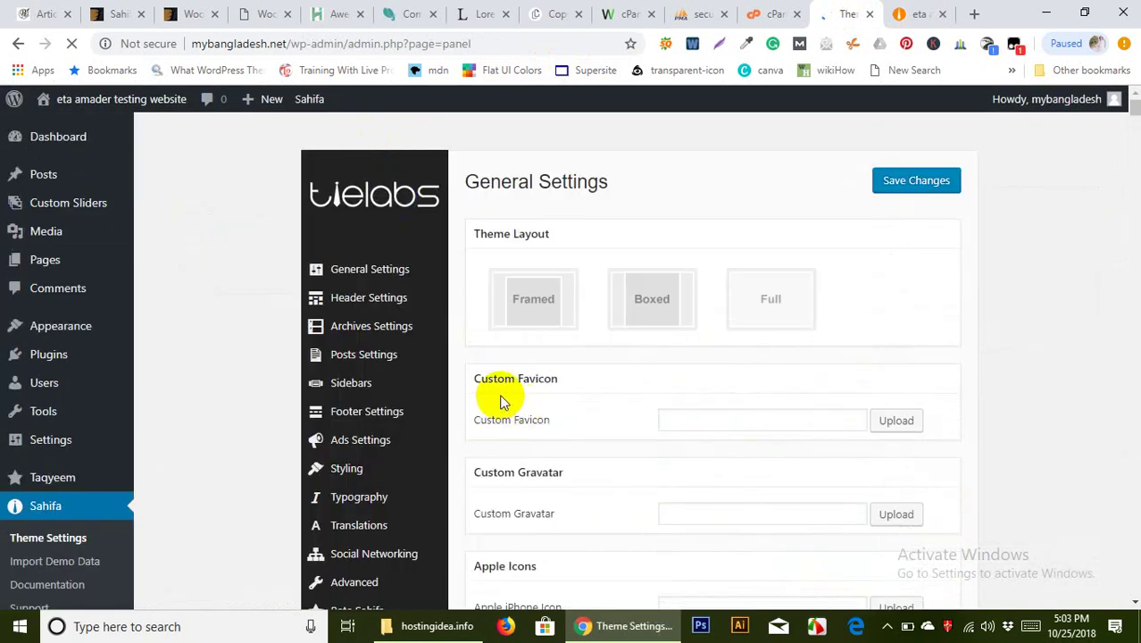
pyautogui.click(376, 300)
pyautogui.scroll(-20, 554, 375)
pyautogui.scroll(-3, 553, 373)
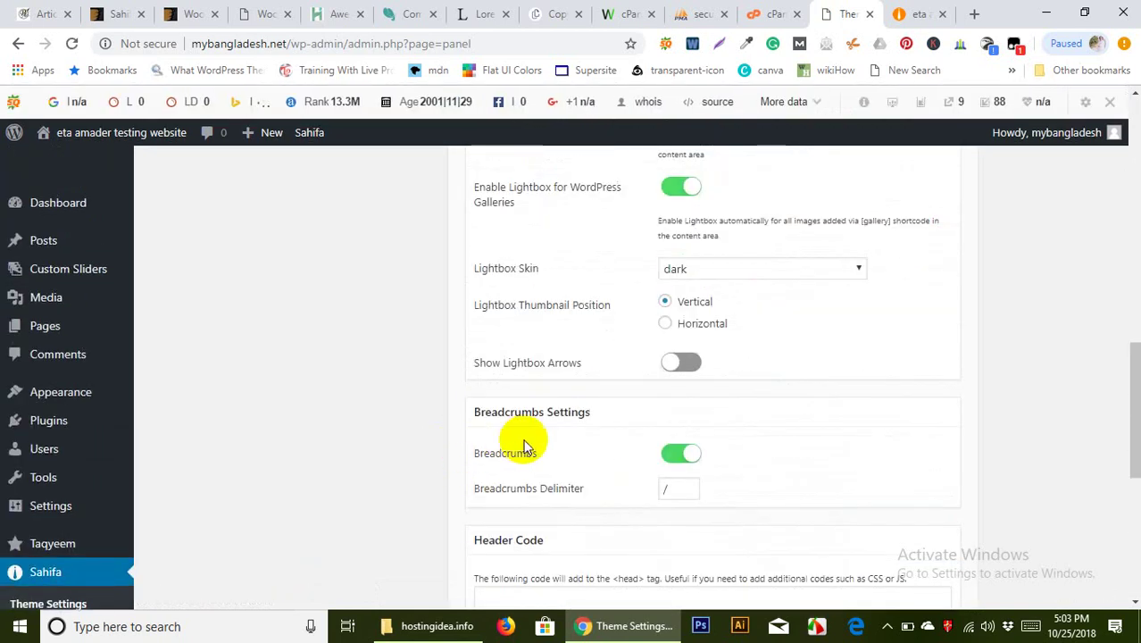
pyautogui.scroll(-1, 512, 449)
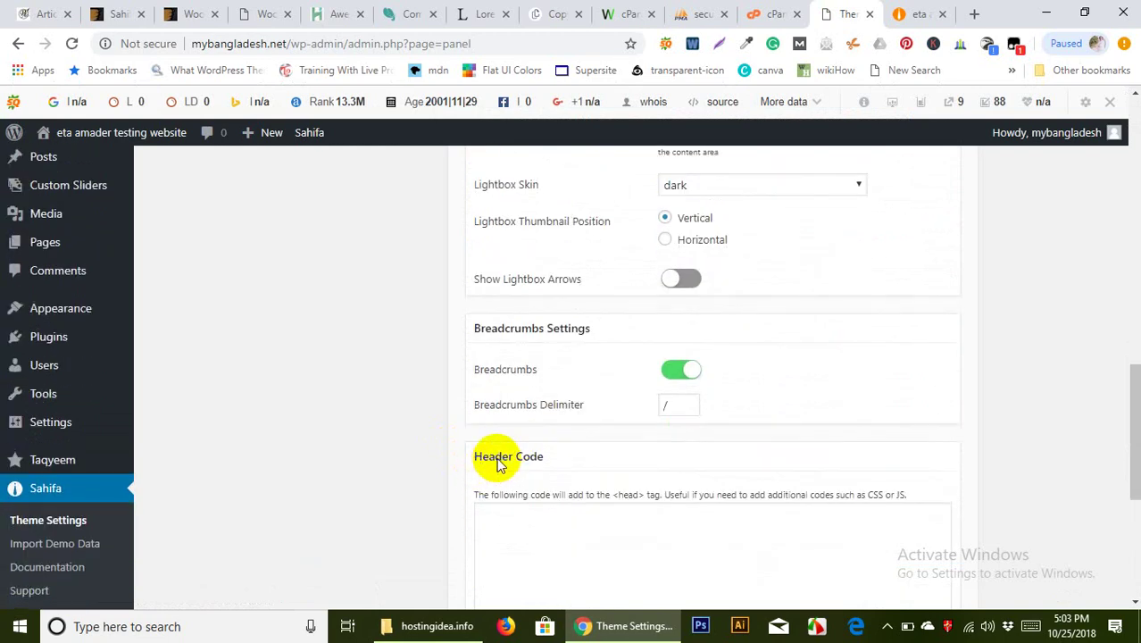
pyautogui.scroll(2, 497, 465)
pyautogui.scroll(1, 520, 332)
pyautogui.scroll(8, 520, 332)
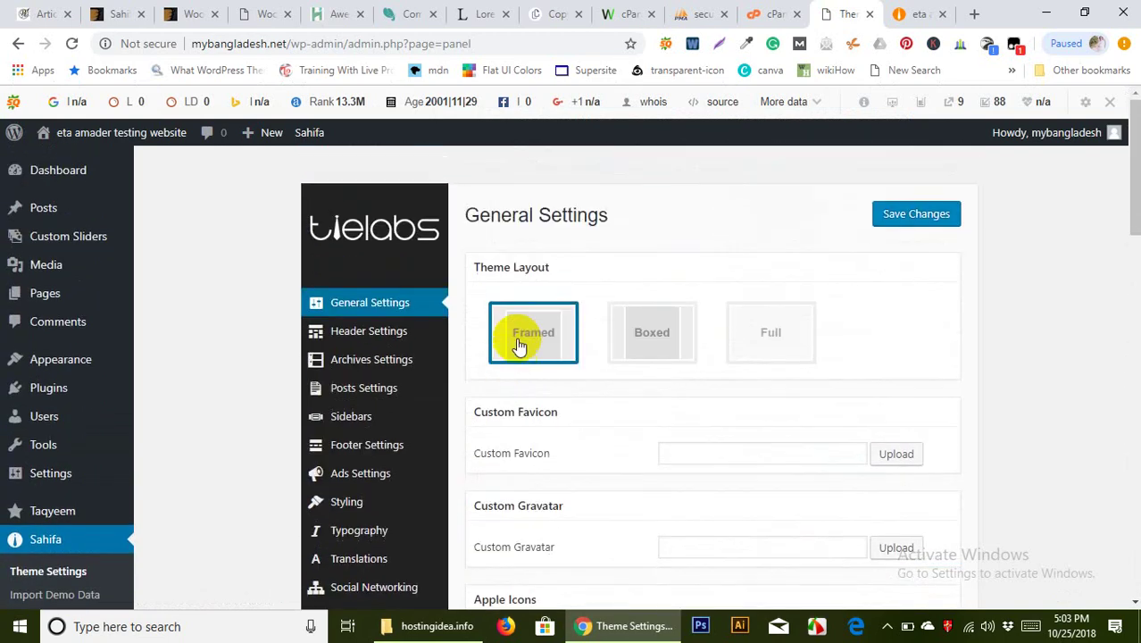
# Disable Breaking News in the theme's Header Settings and save the changes
pyautogui.click(368, 330)
pyautogui.scroll(-5, 522, 357)
pyautogui.scroll(-8, 524, 357)
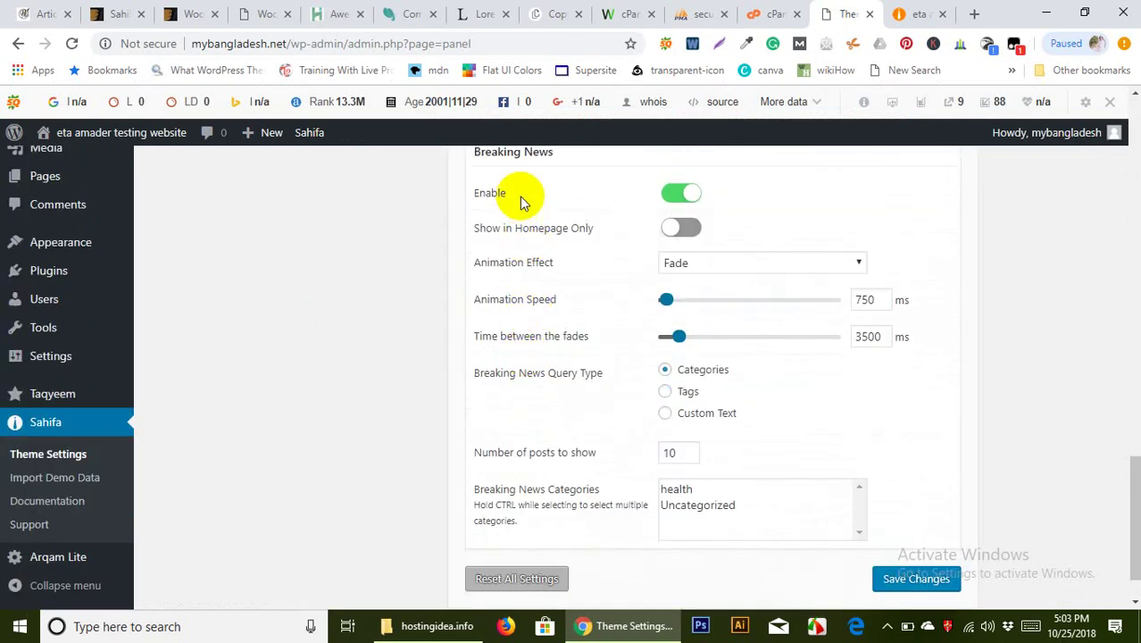
pyautogui.click(674, 193)
pyautogui.click(912, 580)
# Reload the site's front page and check the area below the navigation bar for the Breaking News strip
pyautogui.click(920, 15)
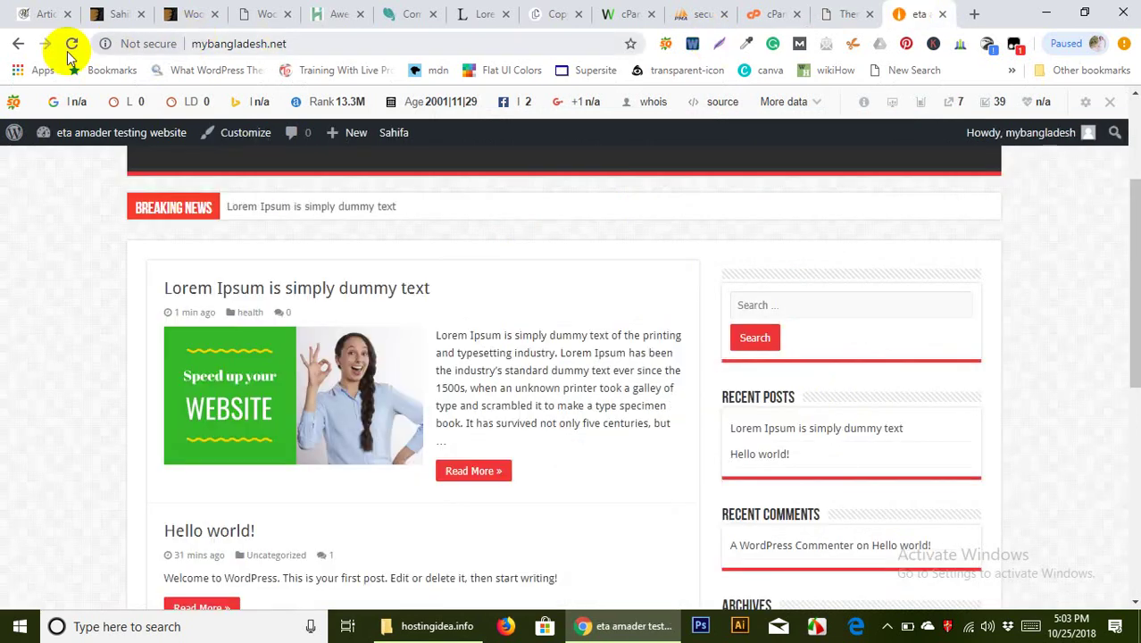
pyautogui.click(71, 46)
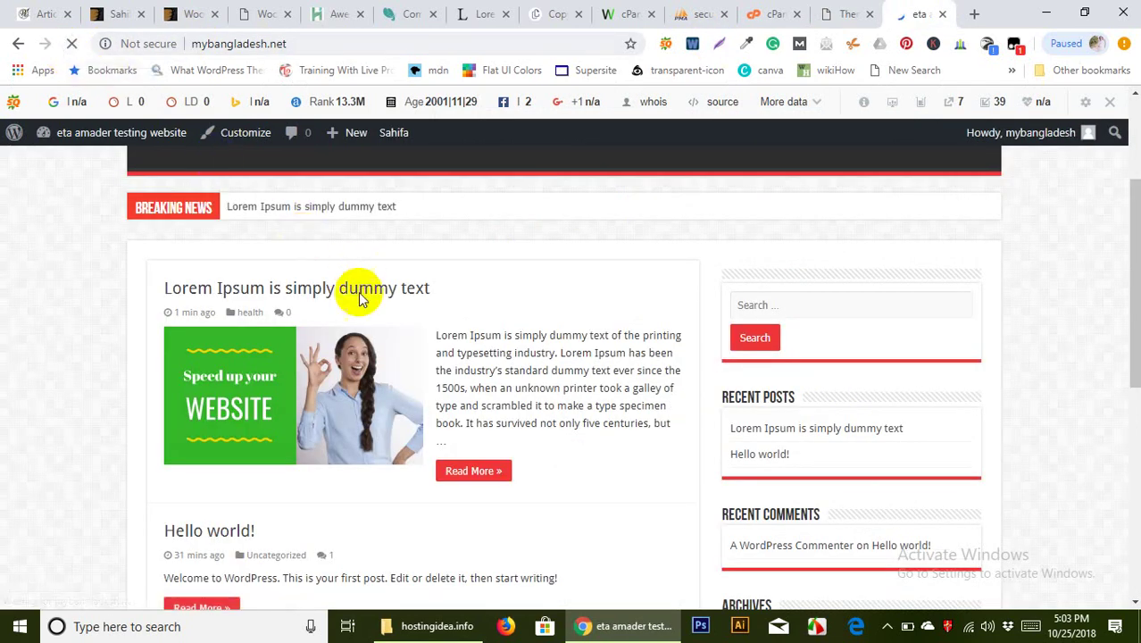
pyautogui.scroll(3, 346, 315)
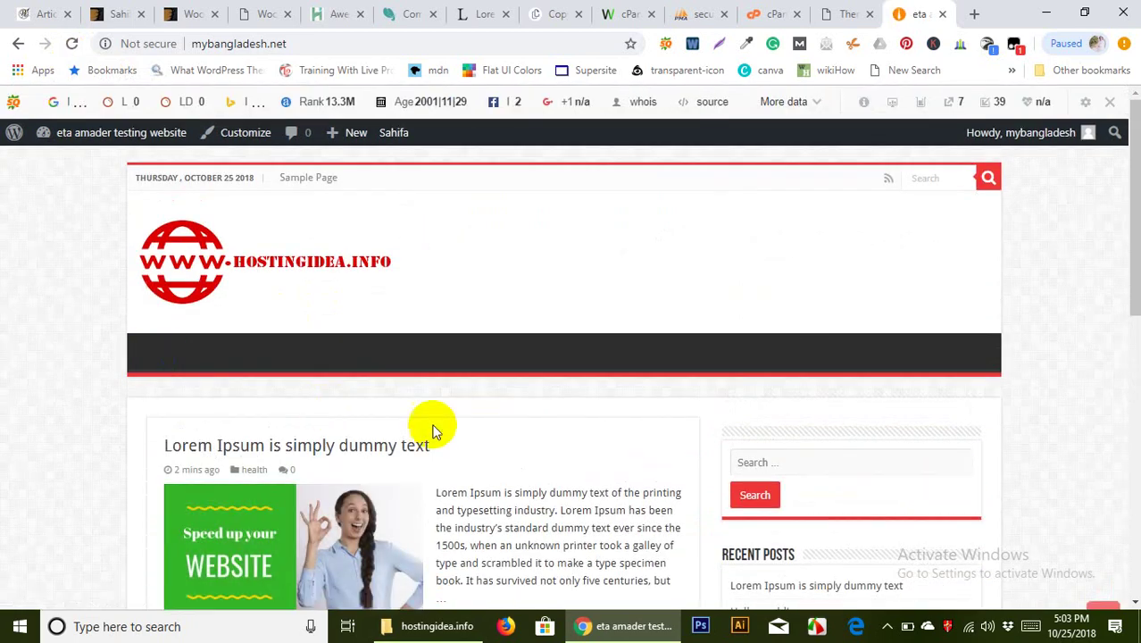
pyautogui.scroll(-2, 423, 424)
pyautogui.scroll(2, 402, 409)
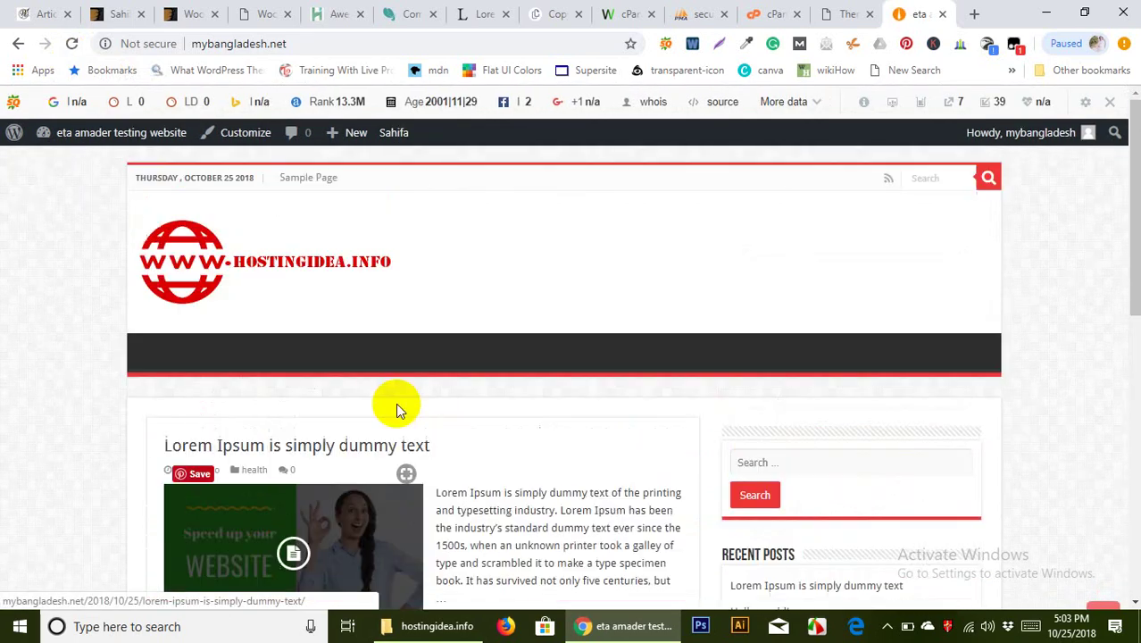
# Examine how pastearticle.com's front page arranges its category sections, such as Blogging, Article Writing, Freelance and Health
pyautogui.click(118, 13)
pyautogui.click(36, 13)
pyautogui.scroll(15, 263, 314)
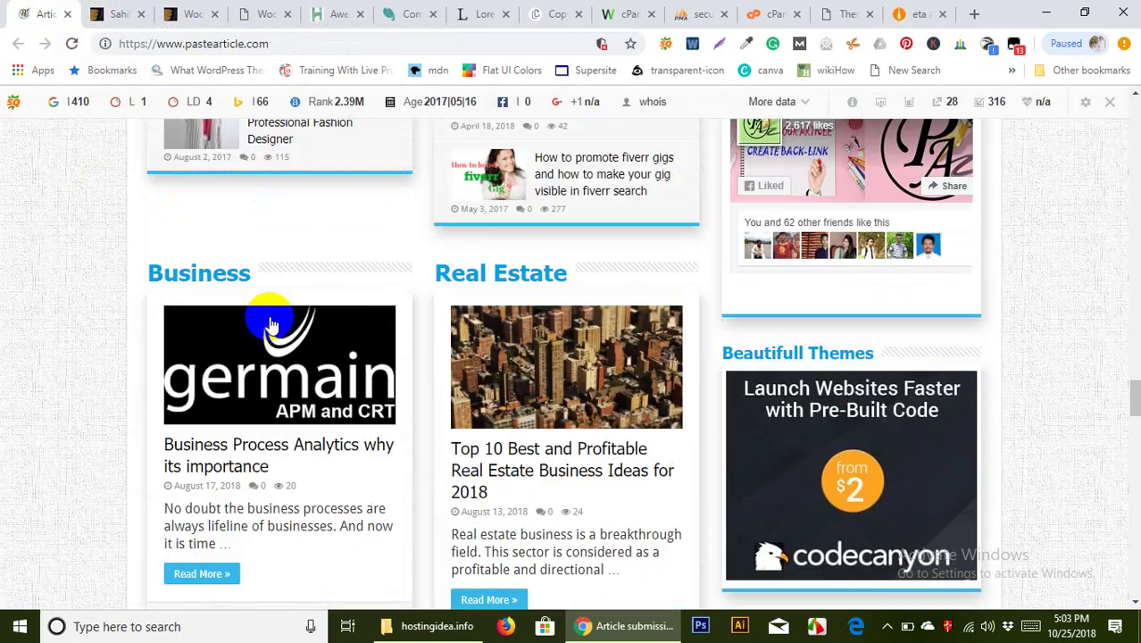
pyautogui.scroll(3, 268, 314)
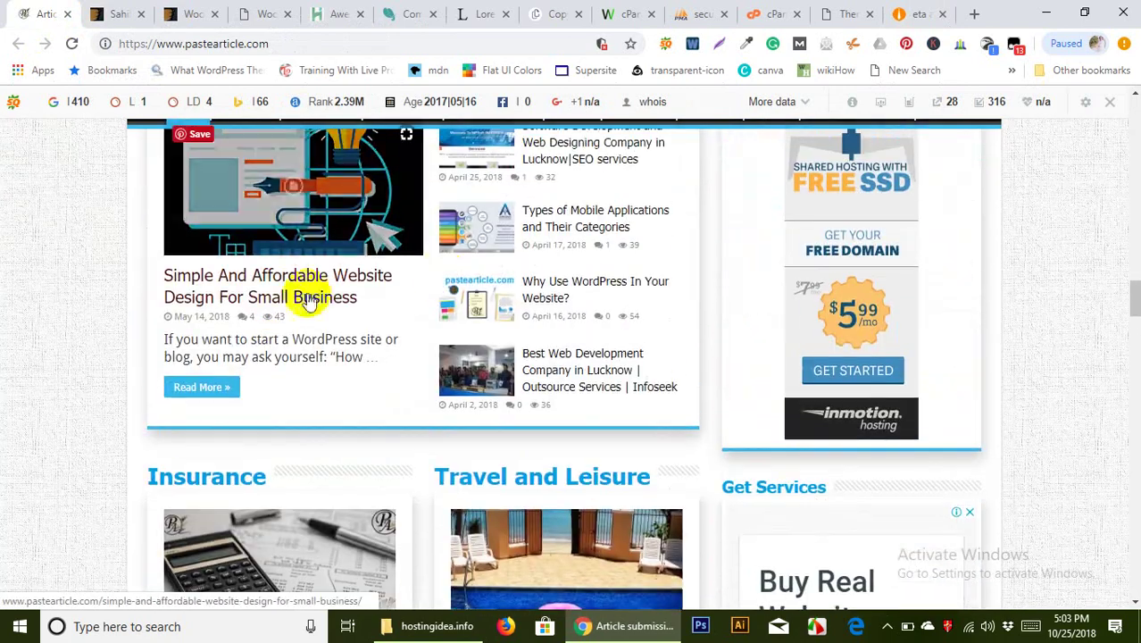
pyautogui.scroll(7, 344, 267)
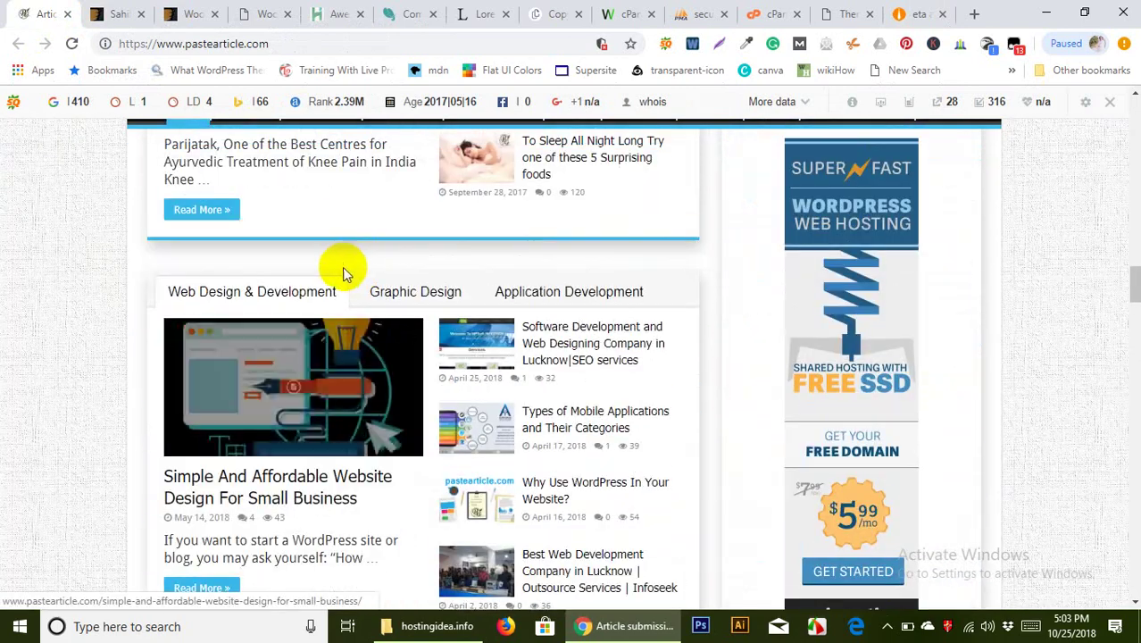
pyautogui.scroll(9, 329, 281)
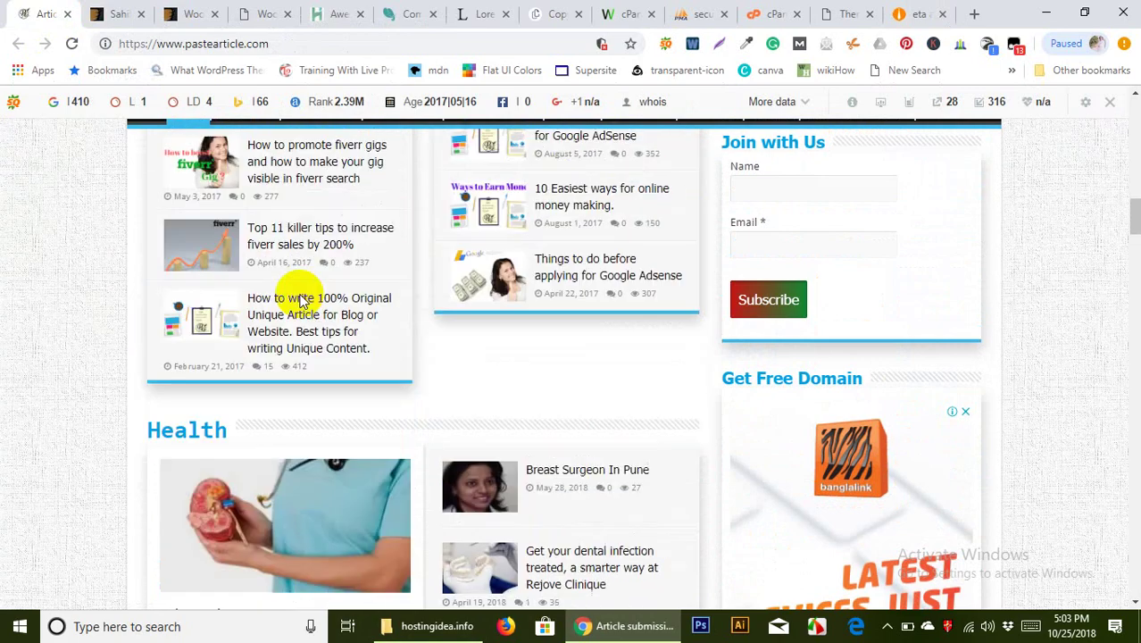
pyautogui.scroll(2, 268, 306)
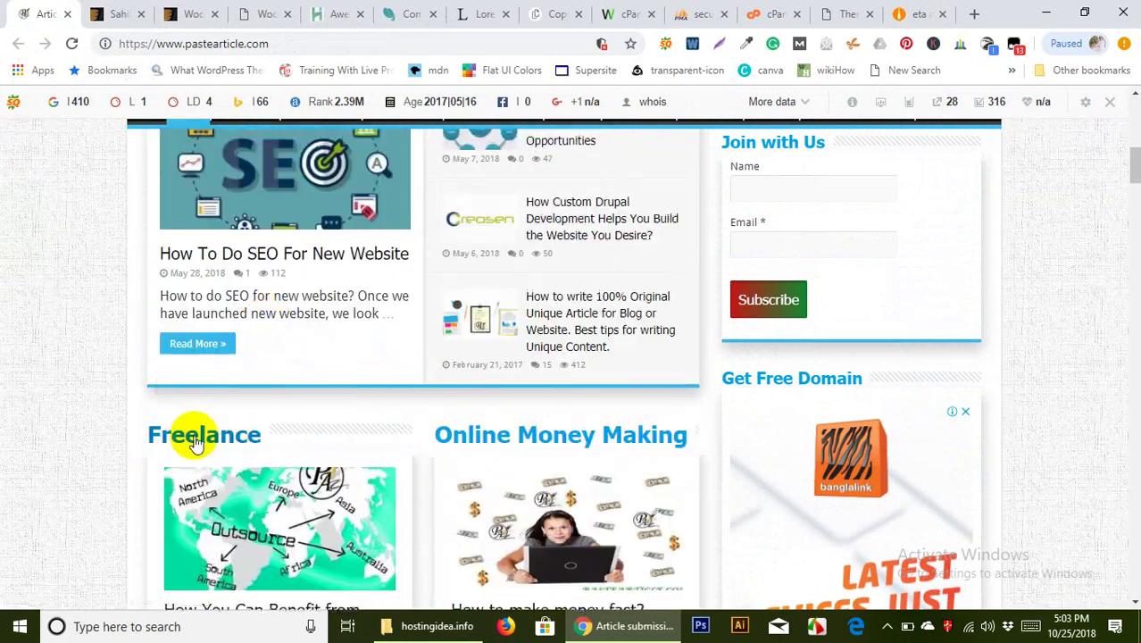
pyautogui.scroll(-5, 217, 392)
pyautogui.scroll(-2, 219, 383)
pyautogui.scroll(5, 326, 370)
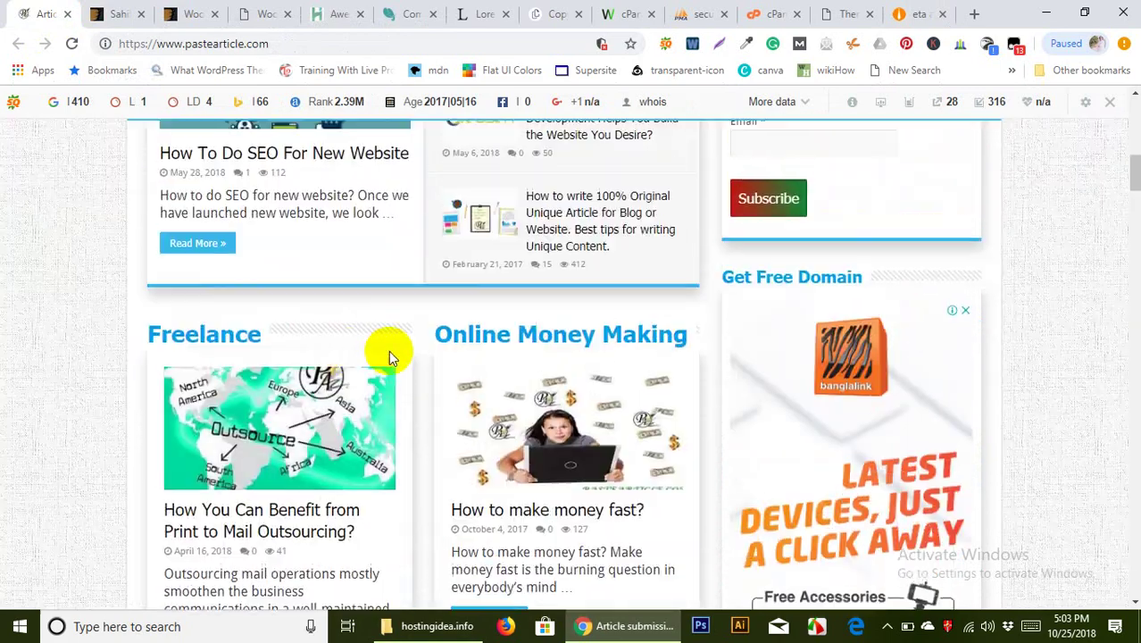
pyautogui.scroll(-1, 556, 376)
pyautogui.scroll(-5, 589, 393)
pyautogui.scroll(9, 558, 398)
pyautogui.scroll(4, 295, 379)
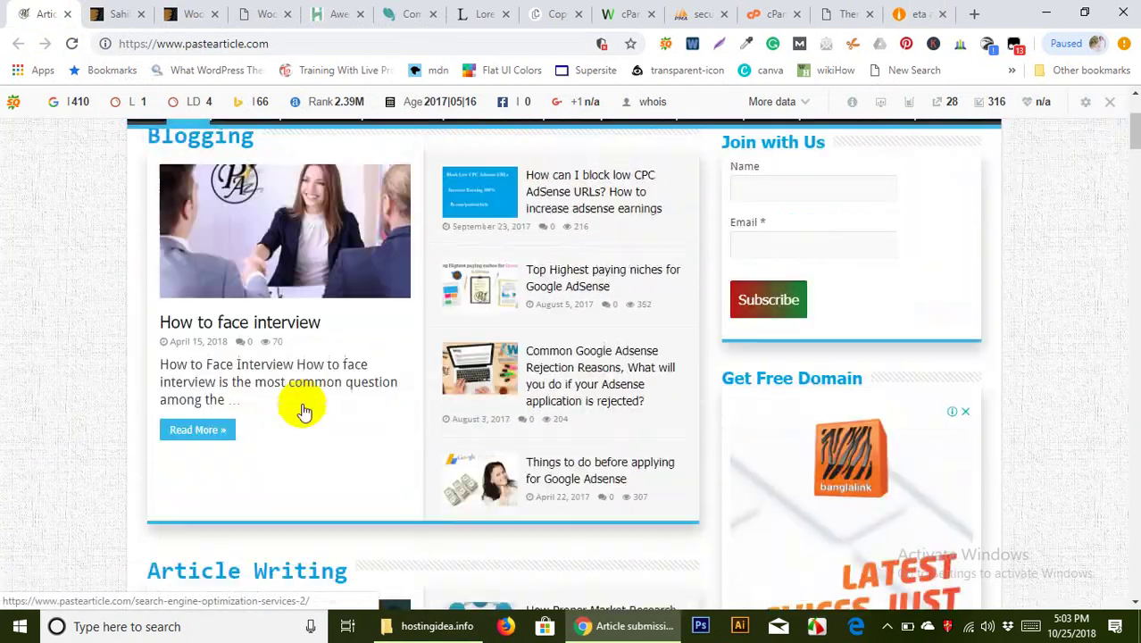
# Open the Blogging category page from pastearticle.com's front page and view its introduction from the top
pyautogui.scroll(-3, 407, 352)
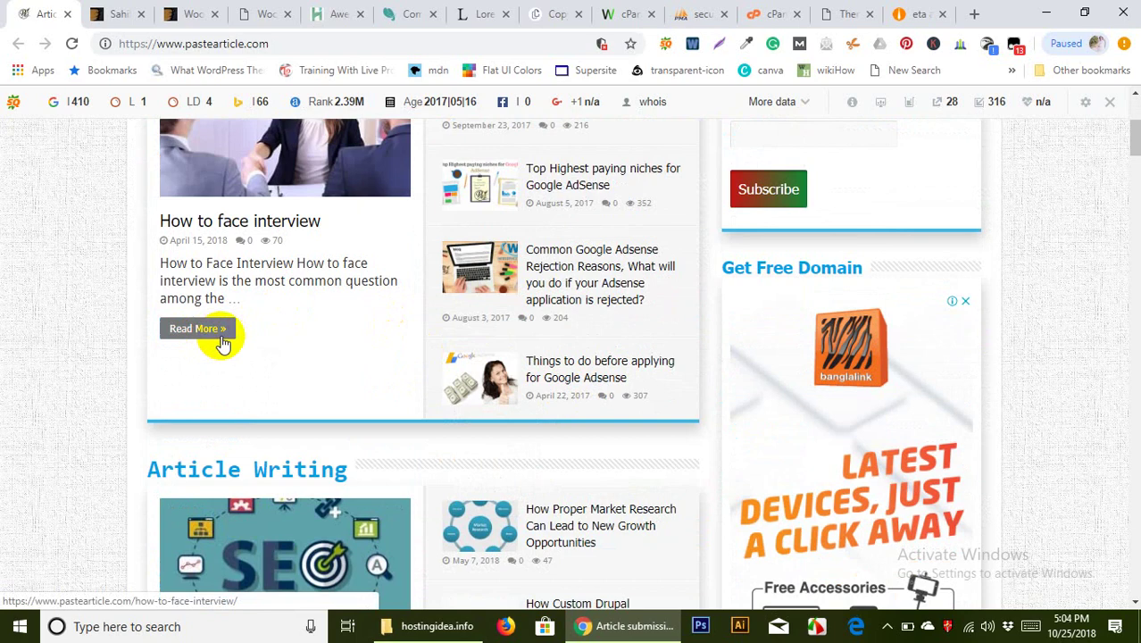
pyautogui.scroll(4, 259, 487)
pyautogui.click(207, 384)
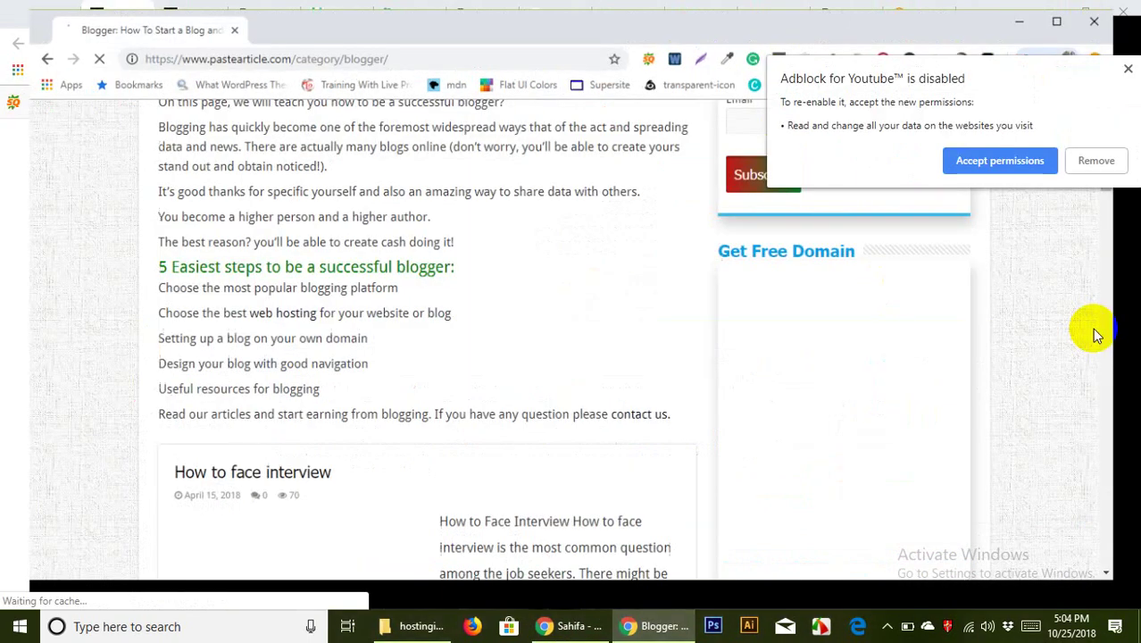
pyautogui.doubleClick(982, 13)
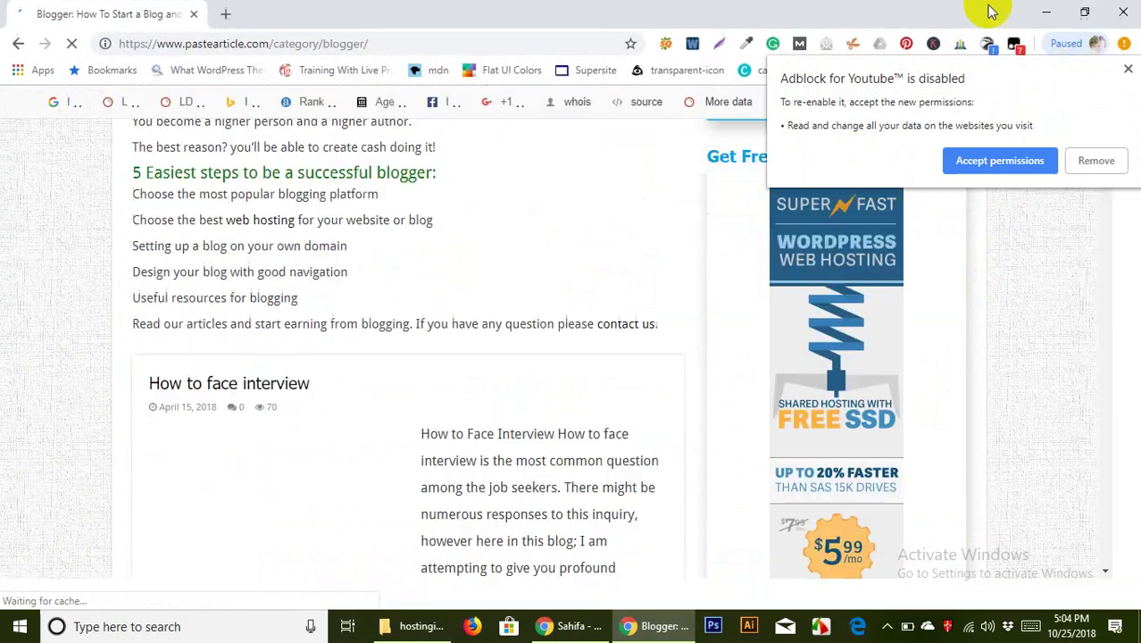
pyautogui.scroll(5, 503, 233)
pyautogui.scroll(2, 423, 362)
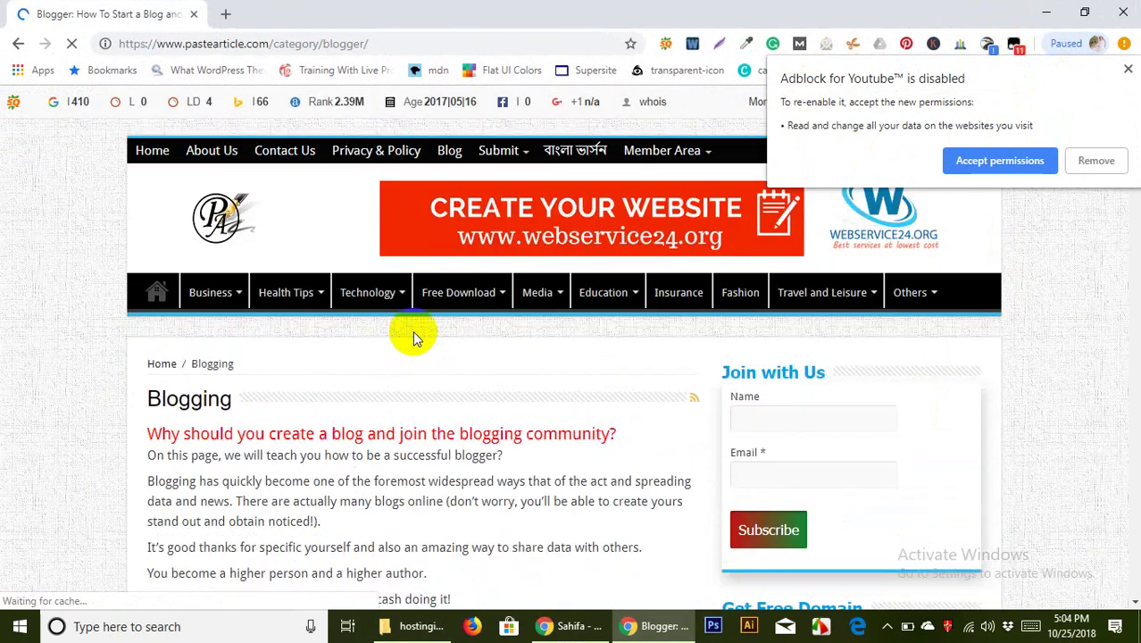
# Remove the Adblock for Youtube extension, look through the Blogging category's post list, and close that page
pyautogui.click(1097, 162)
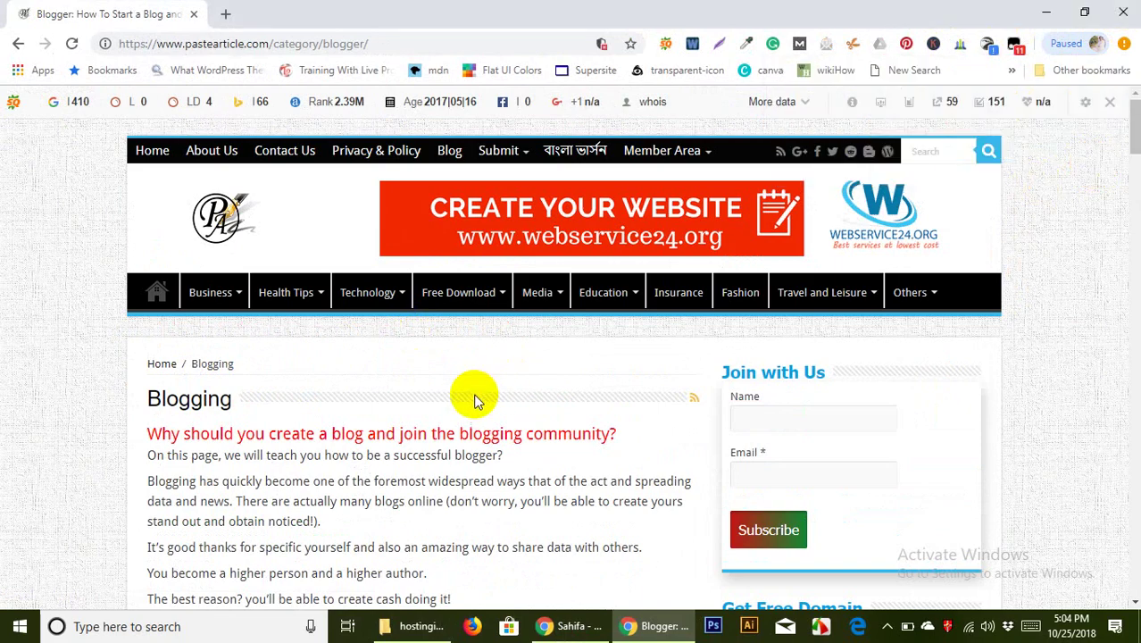
pyautogui.scroll(-10, 484, 390)
pyautogui.scroll(-10, 403, 419)
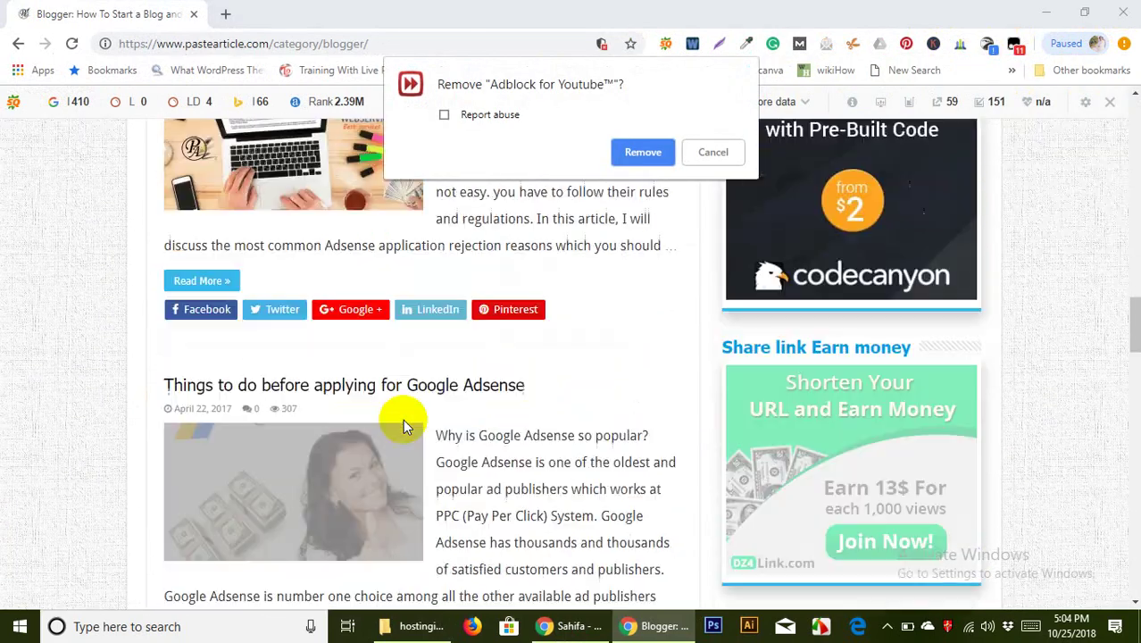
pyautogui.scroll(2, 403, 419)
pyautogui.scroll(5, 403, 420)
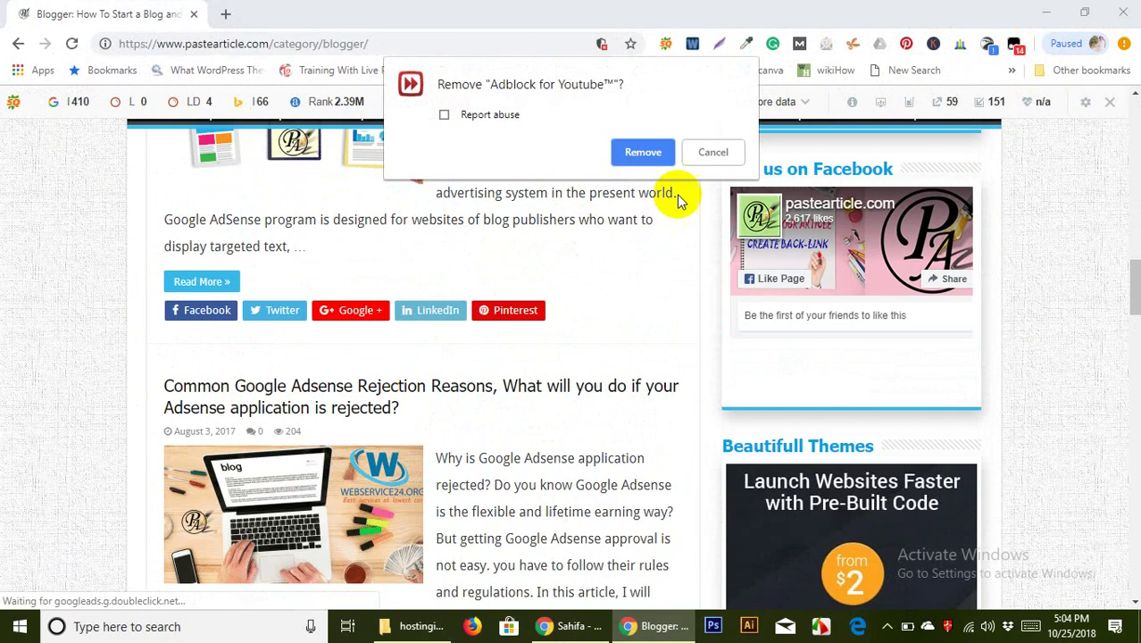
pyautogui.click(643, 153)
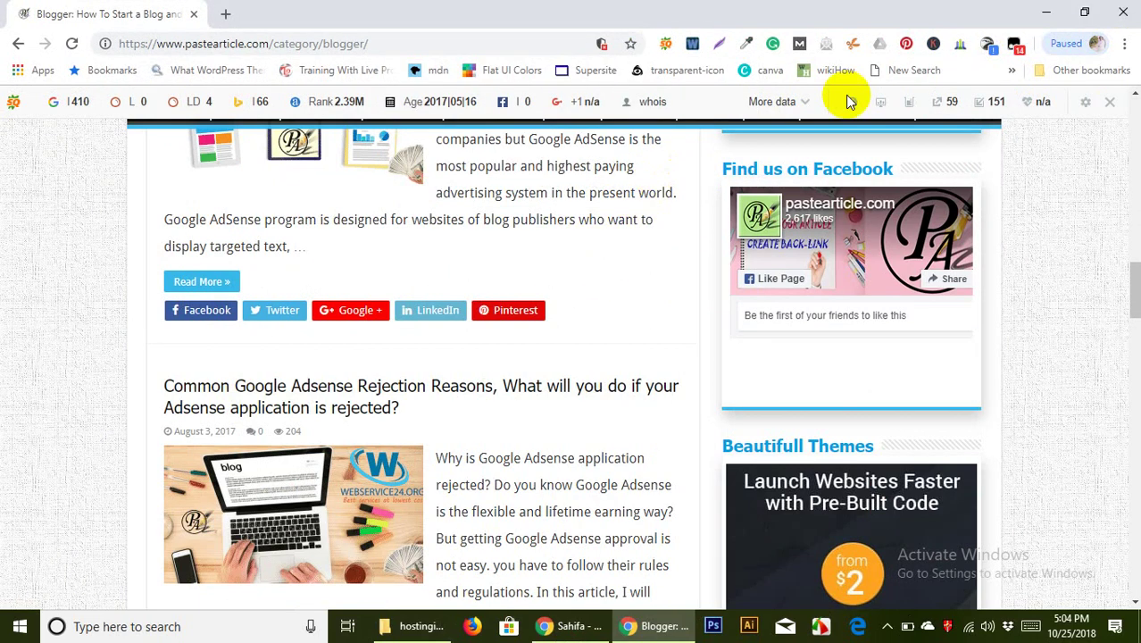
pyautogui.hotkey('ctrl', 'w')
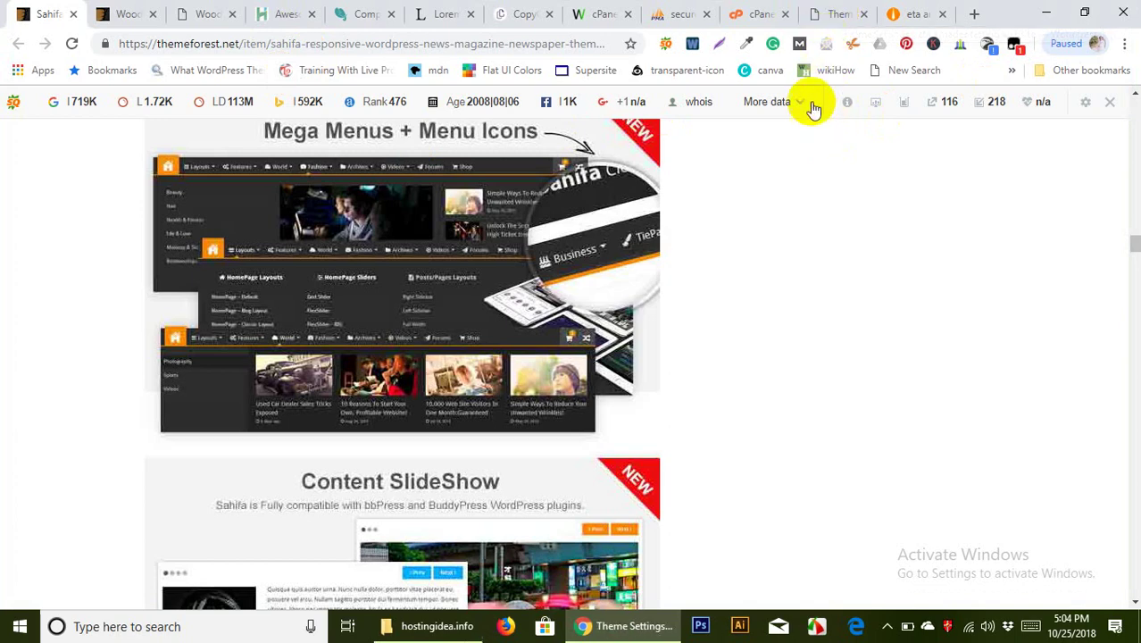
# Create a new page titled "Blog" in the WordPress dashboard and publish it
pyautogui.click(829, 14)
pyautogui.scroll(20, 276, 440)
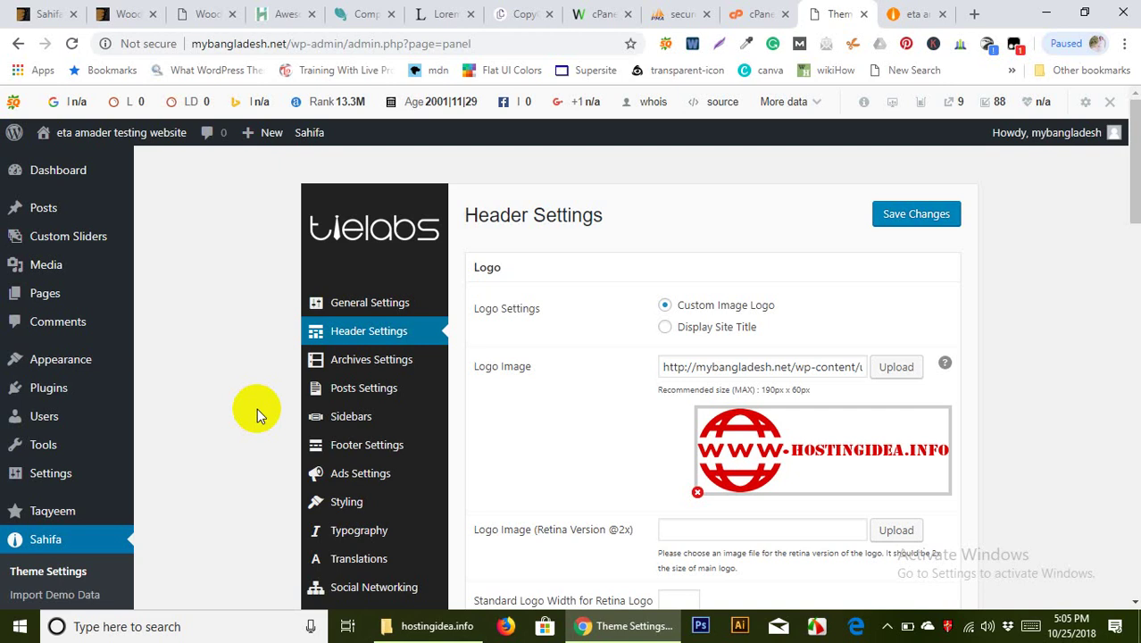
pyautogui.moveTo(48, 305)
pyautogui.click(170, 321)
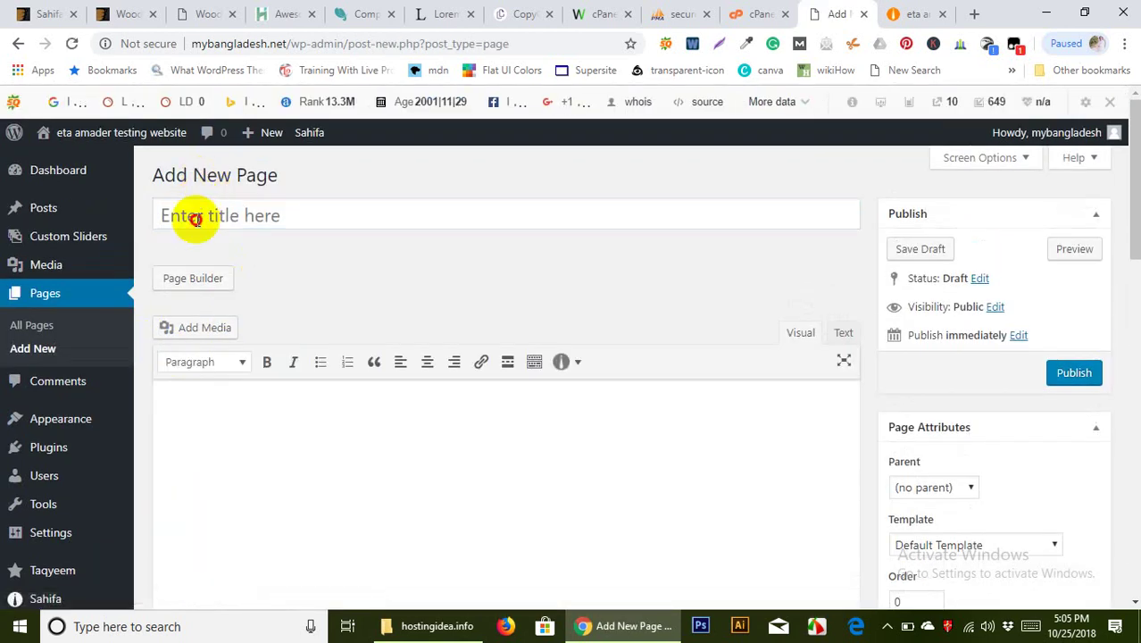
pyautogui.click(197, 220)
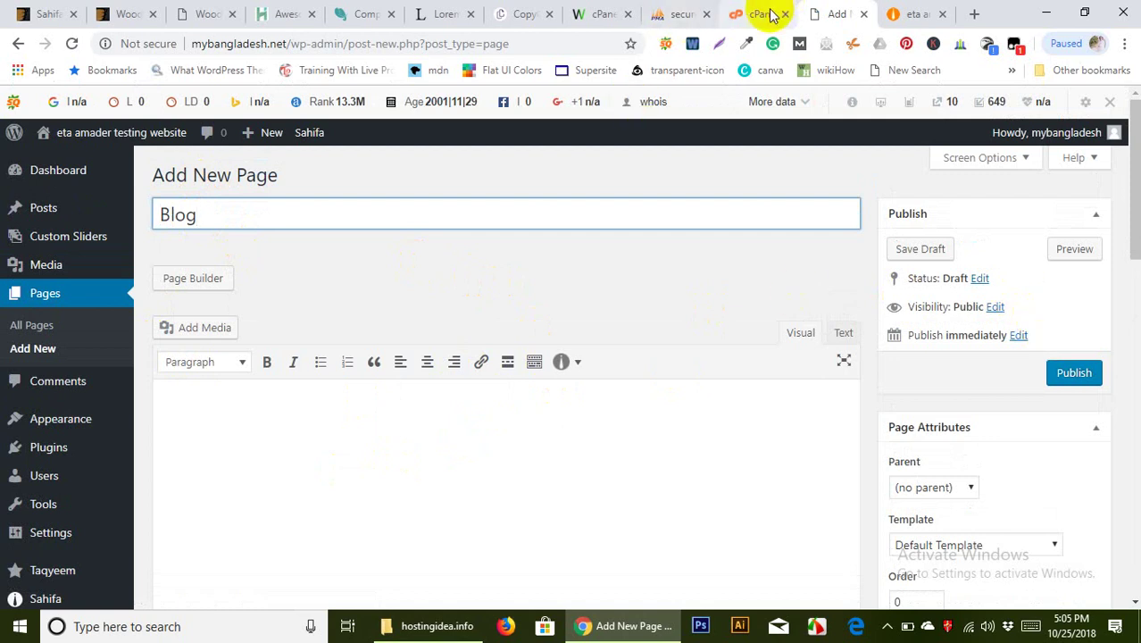
pyautogui.moveTo(49, 225)
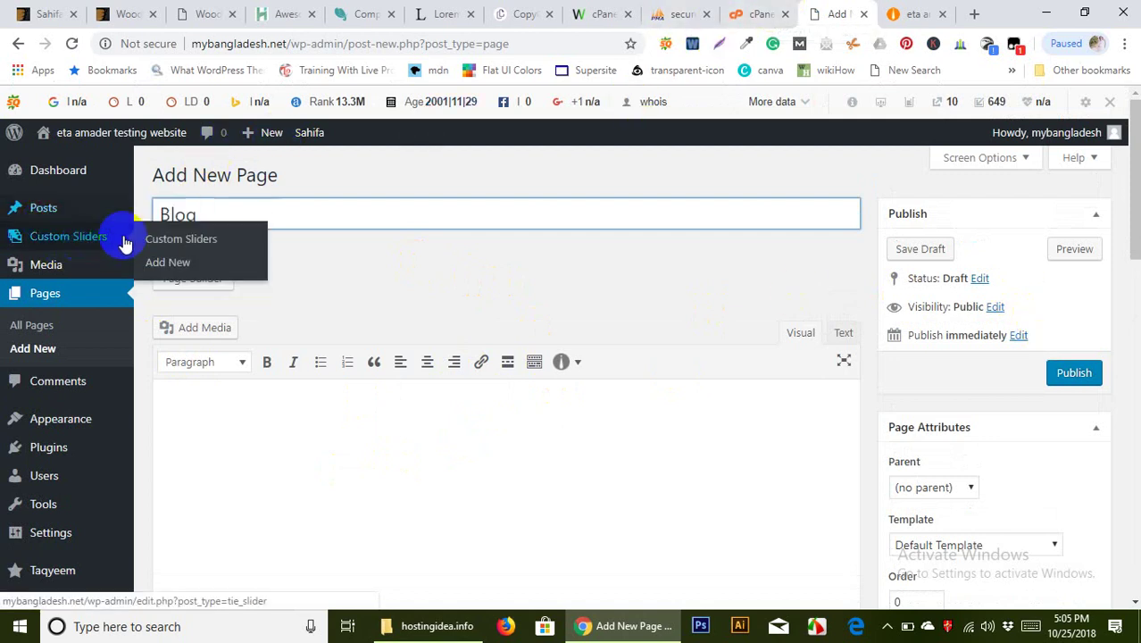
pyautogui.scroll(-1, 504, 284)
pyautogui.scroll(-3, 505, 284)
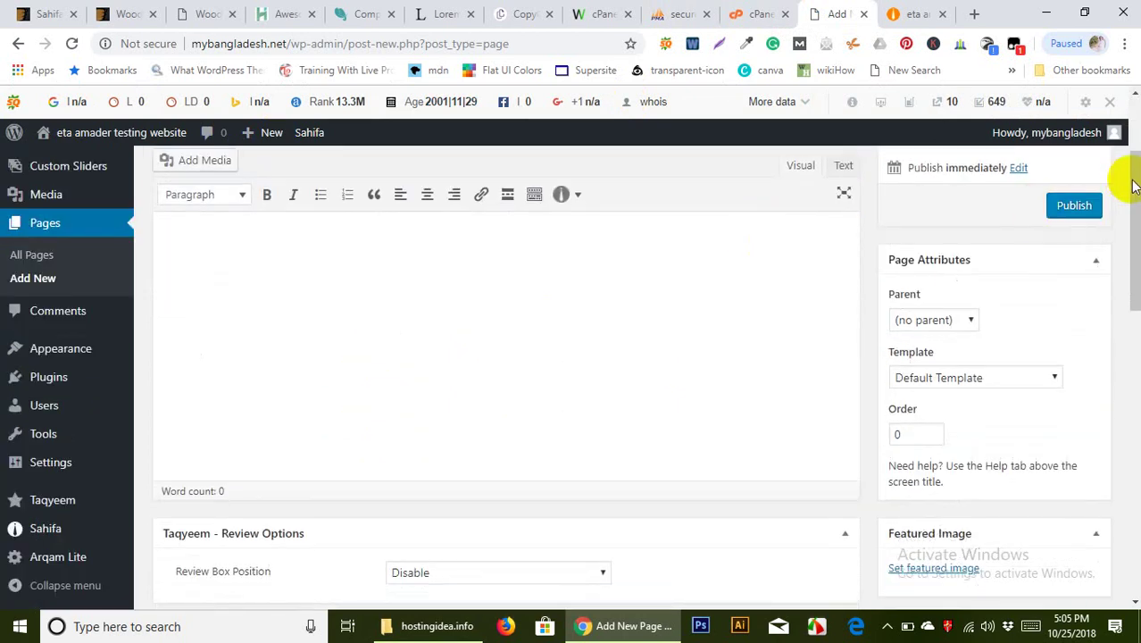
pyautogui.click(1062, 206)
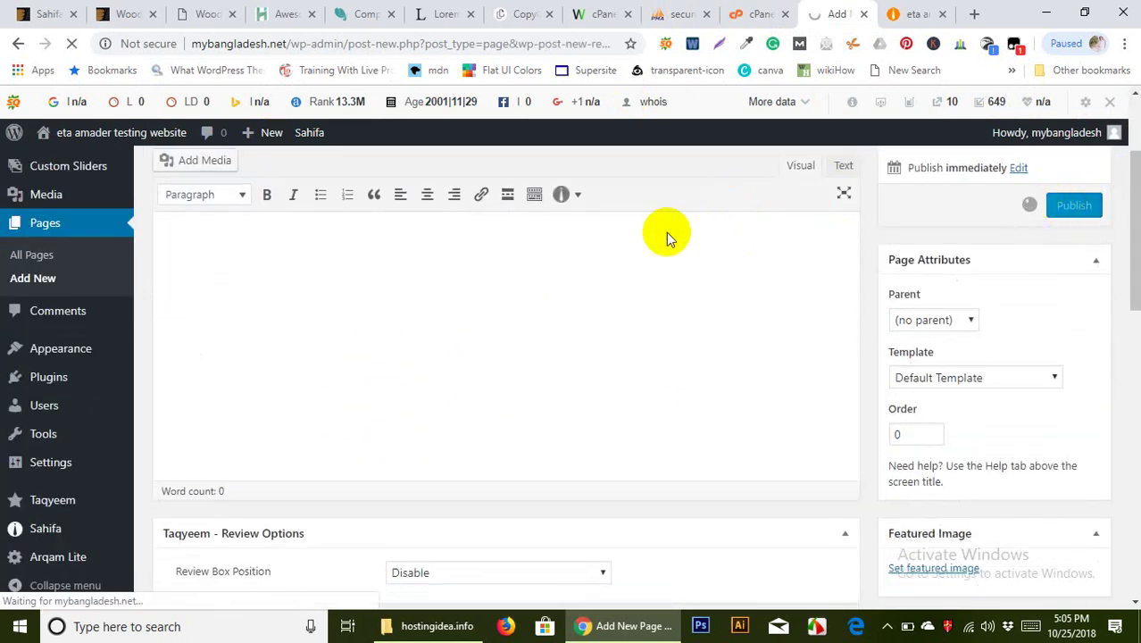
# Add another new page titled "Home" and publish it
pyautogui.scroll(4, 503, 249)
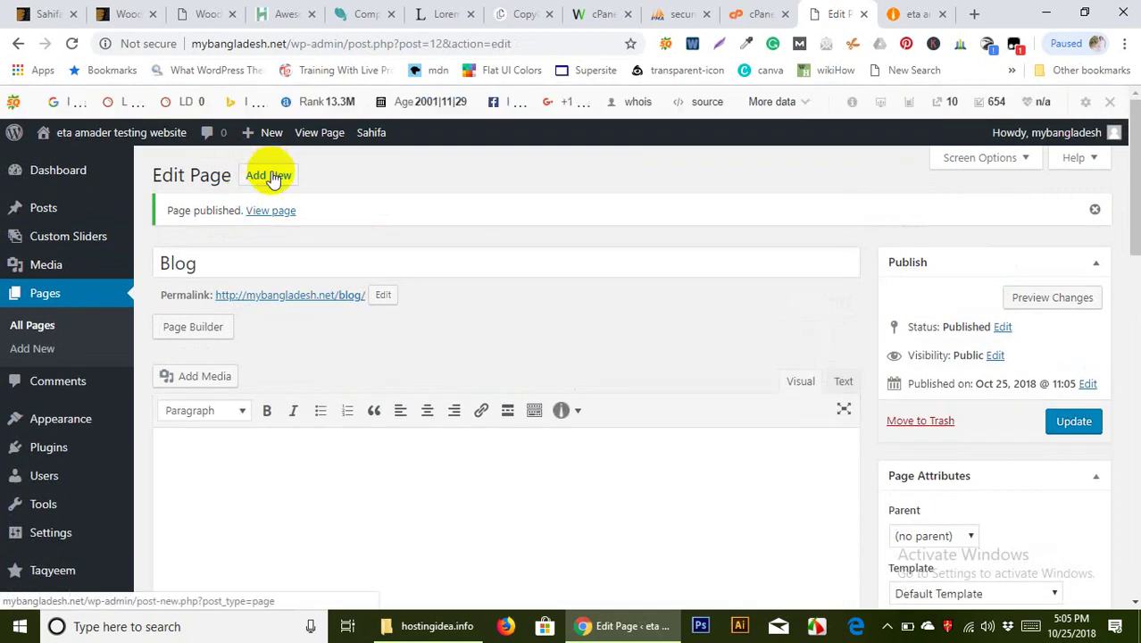
pyautogui.click(272, 176)
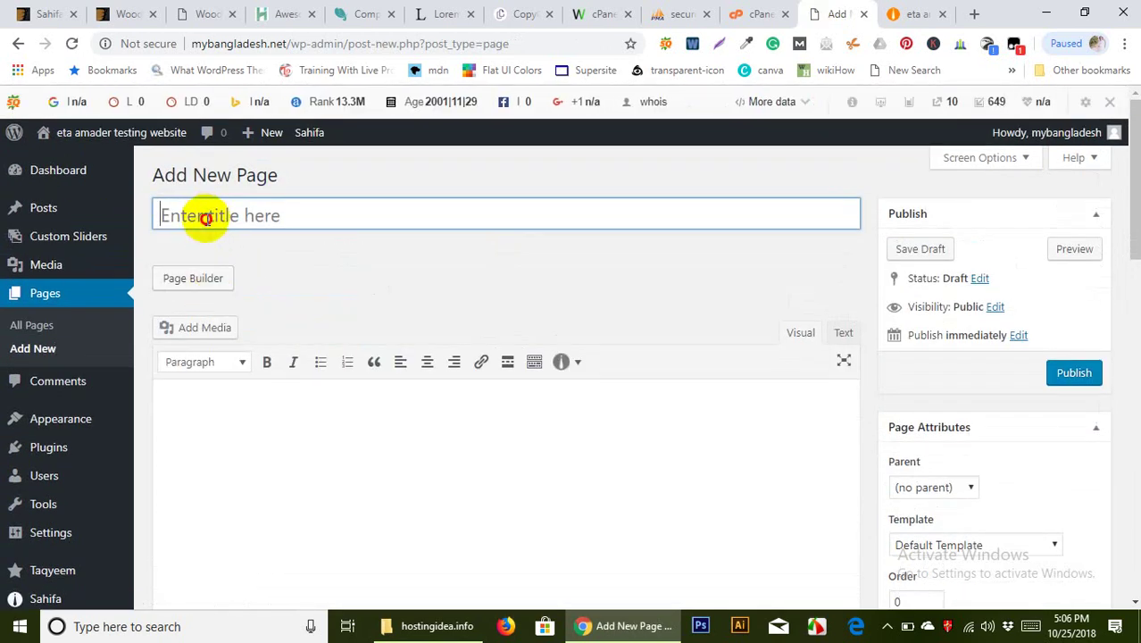
pyautogui.click(206, 218)
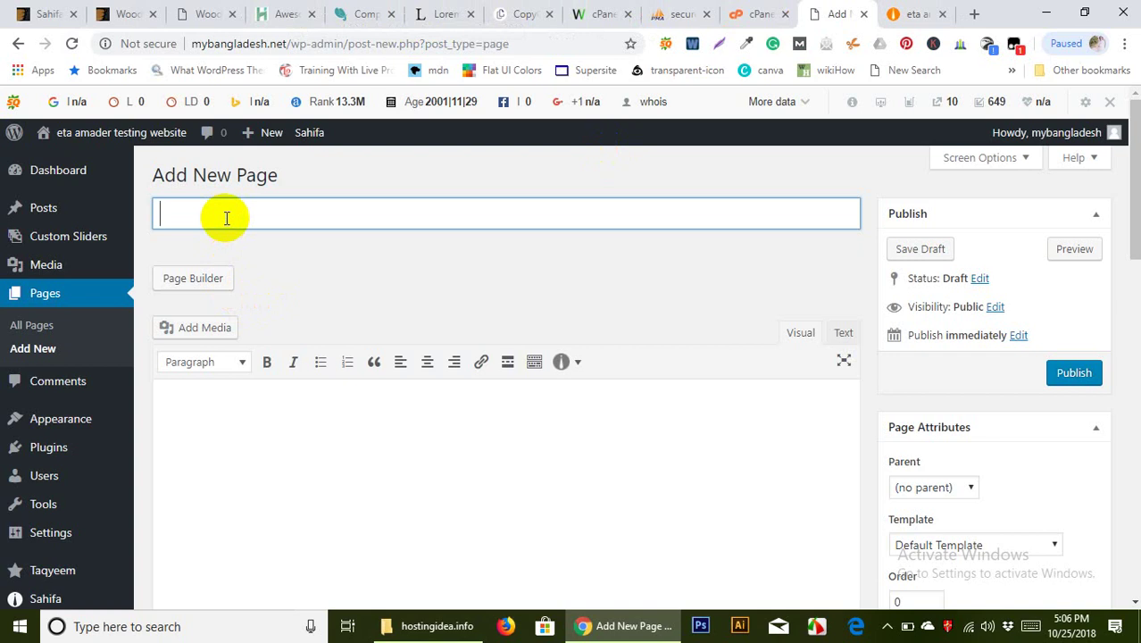
pyautogui.write('e')
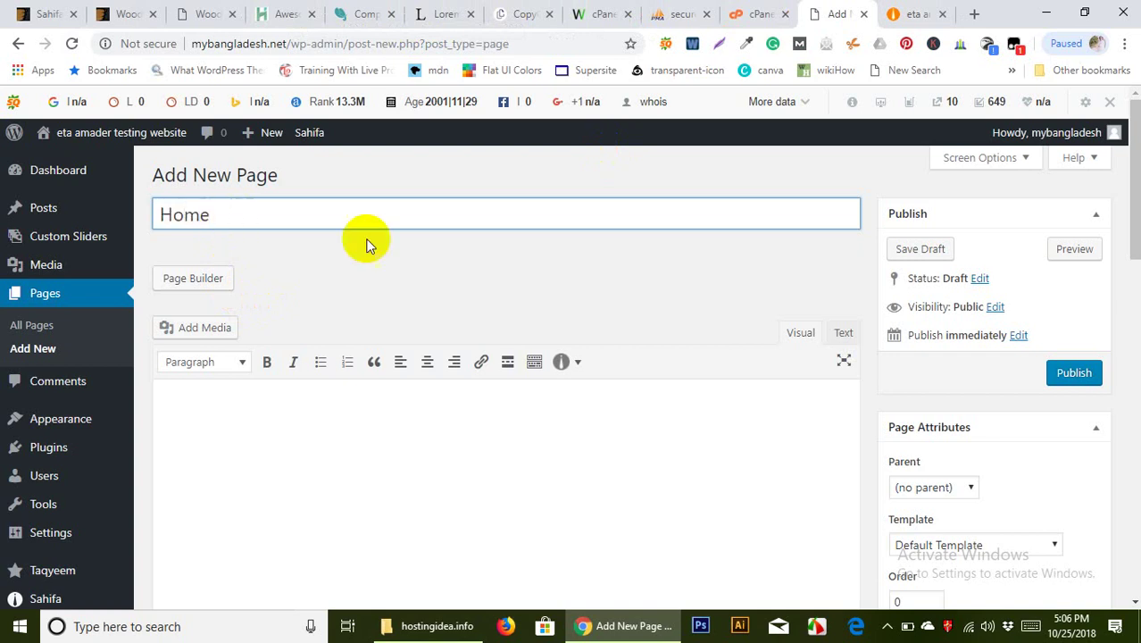
pyautogui.click(1075, 374)
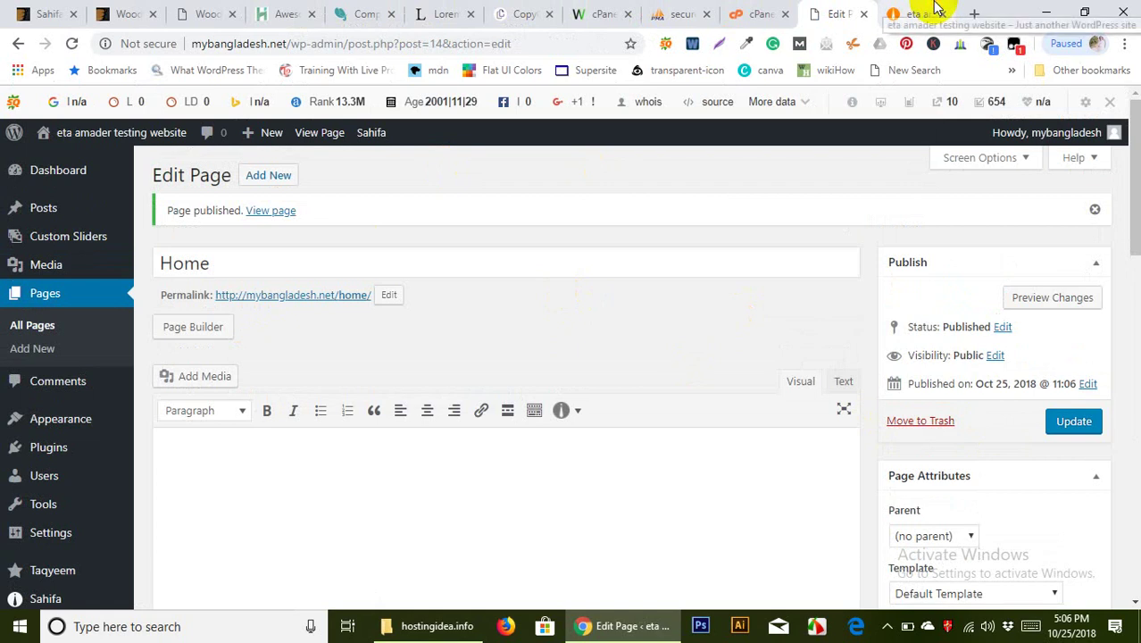
# Open the site's Reading settings and choose a static page for the homepage display
pyautogui.click(933, 11)
pyautogui.click(837, 12)
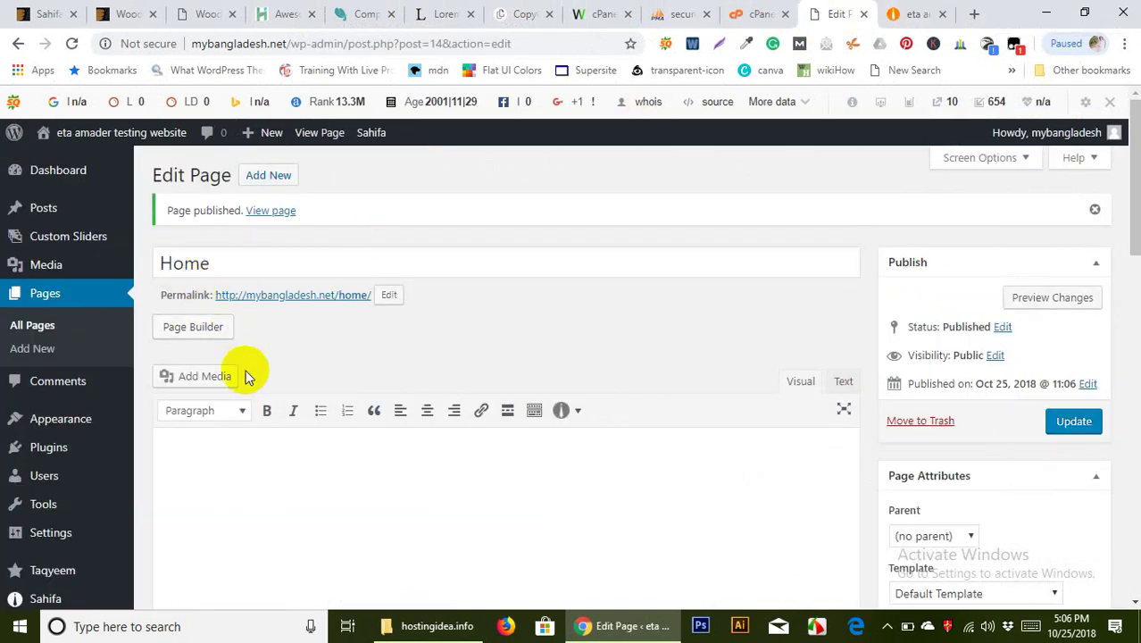
pyautogui.scroll(-8, 27, 464)
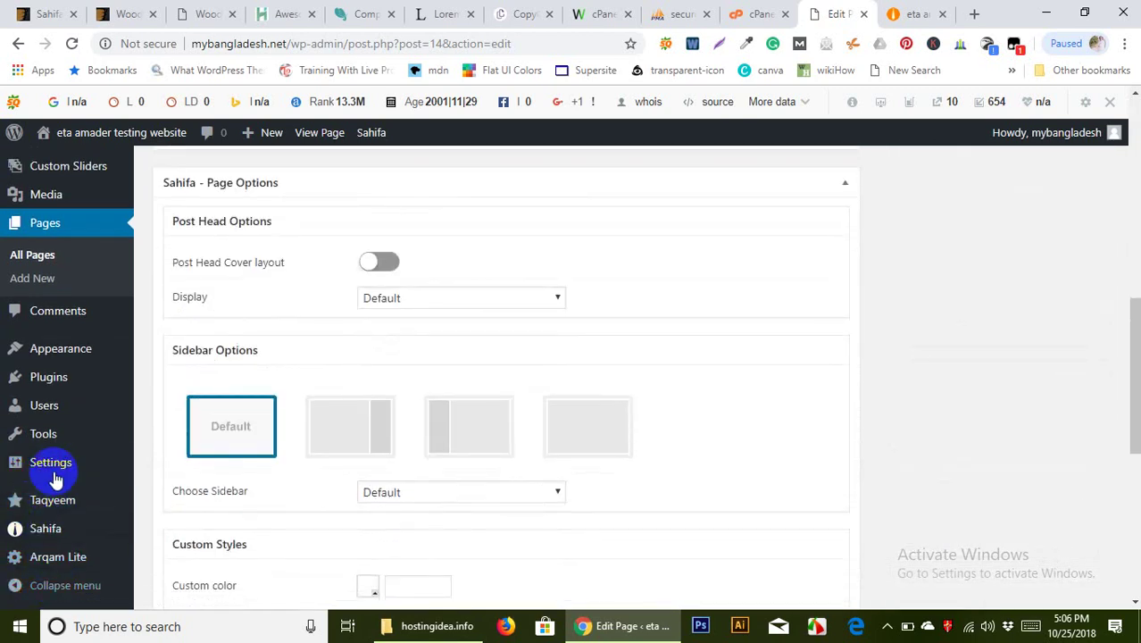
pyautogui.moveTo(51, 466)
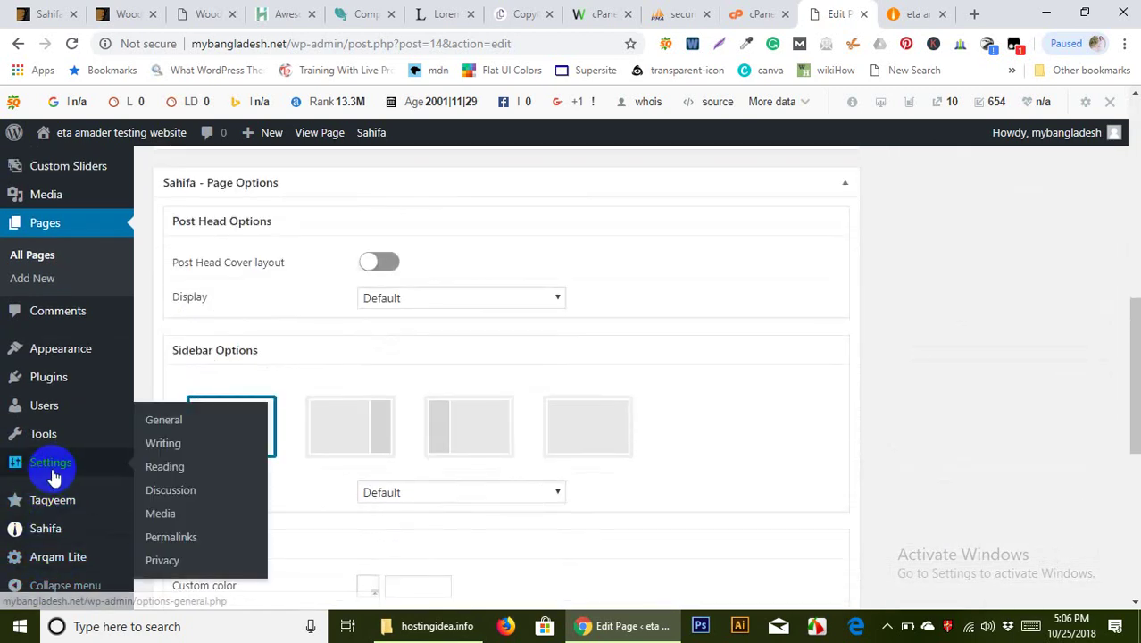
pyautogui.click(163, 466)
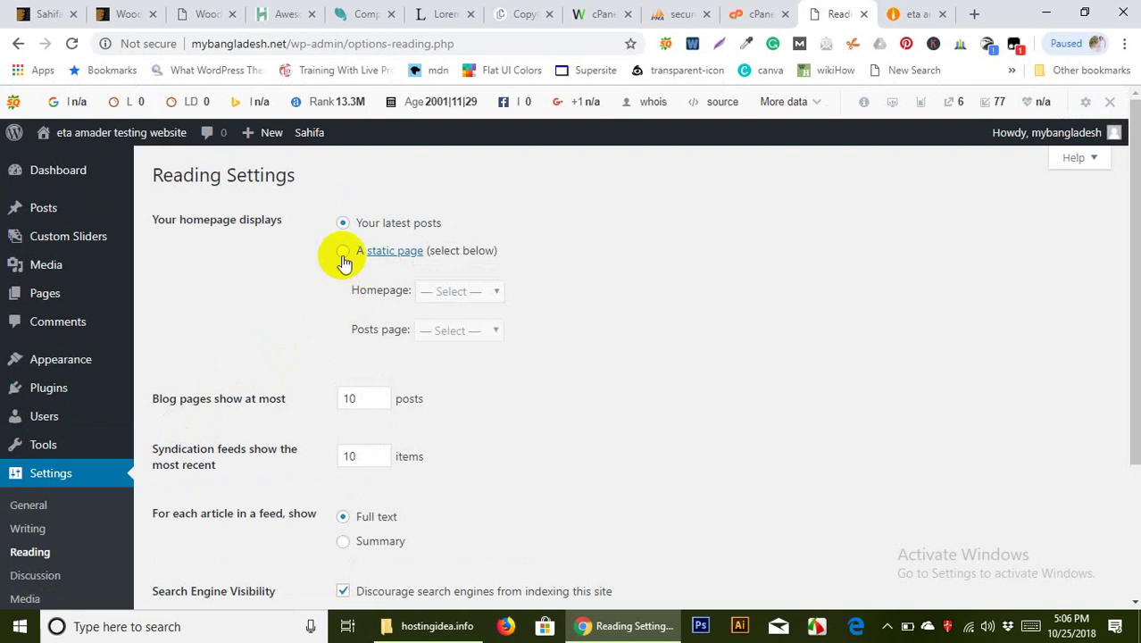
pyautogui.click(344, 253)
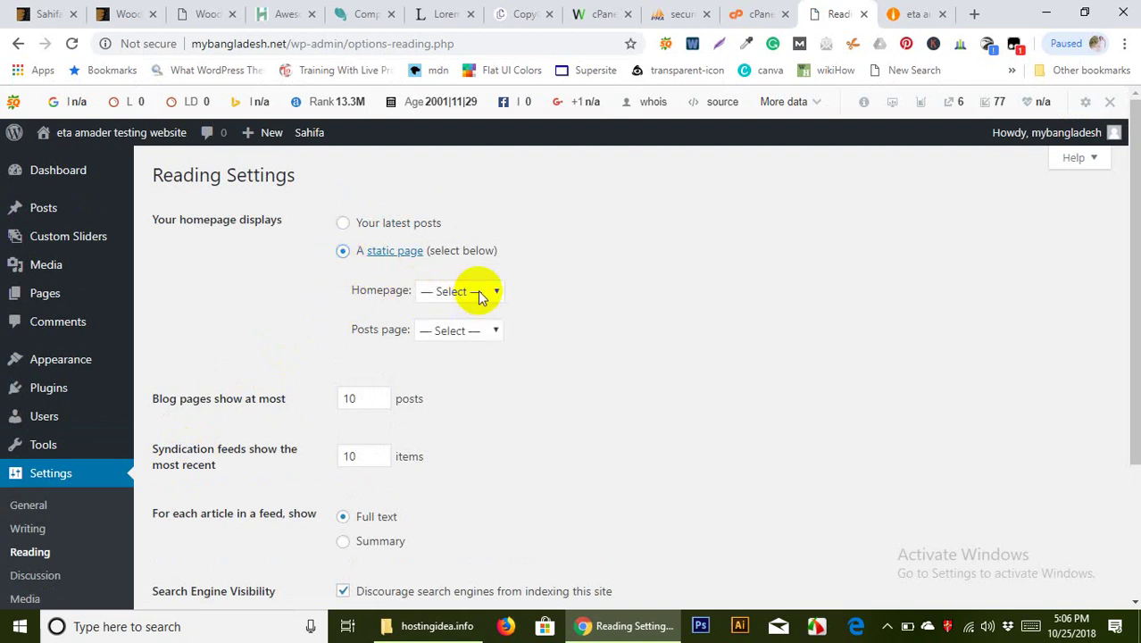
# Look at hostingidea.info's front page as an example of a static homepage, and return to the Reading settings
pyautogui.click(36, 13)
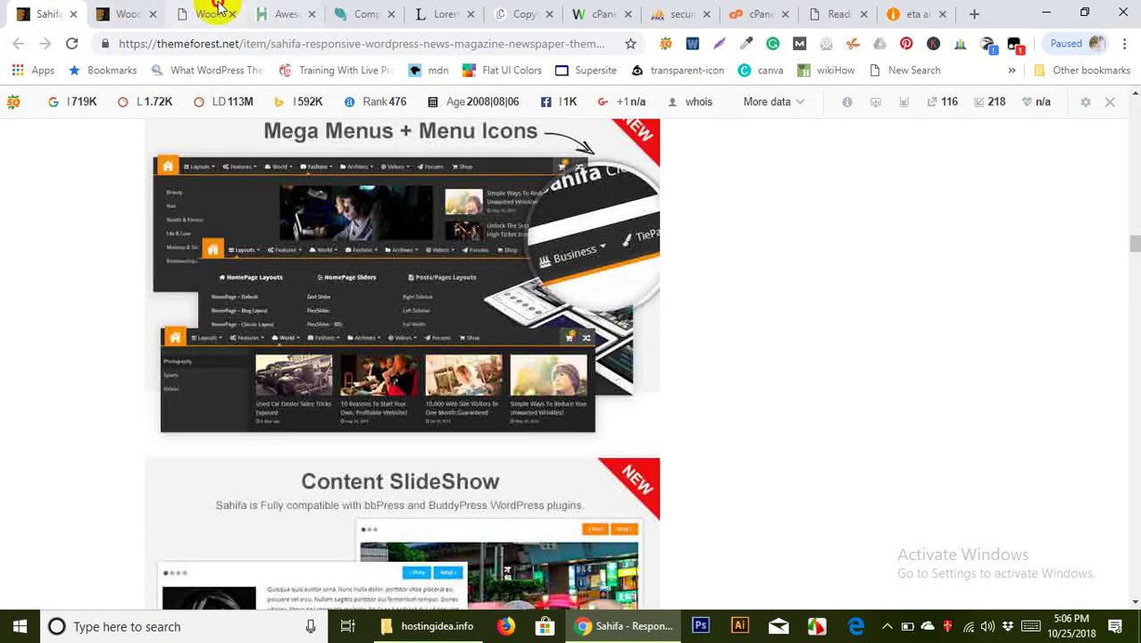
pyautogui.click(219, 10)
pyautogui.click(287, 13)
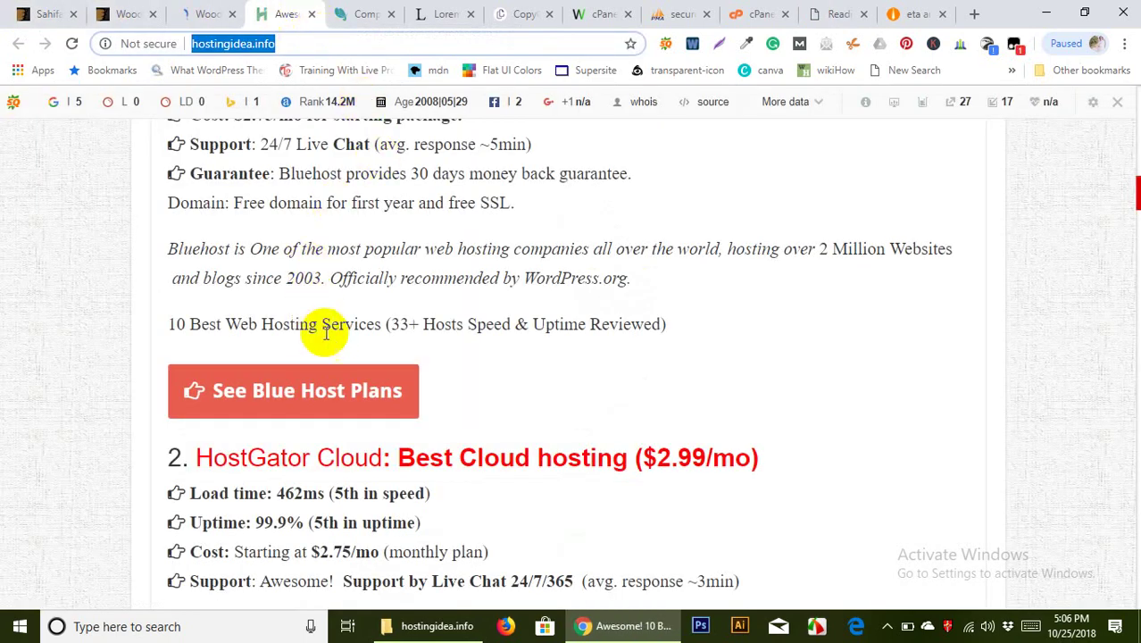
pyautogui.scroll(10, 323, 356)
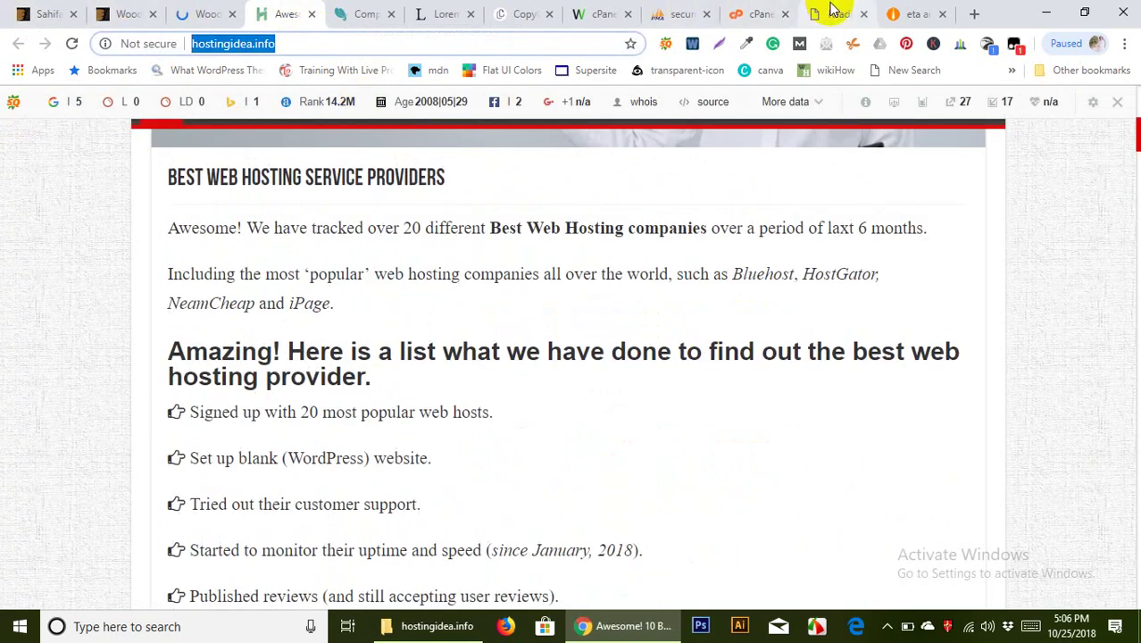
pyautogui.click(833, 12)
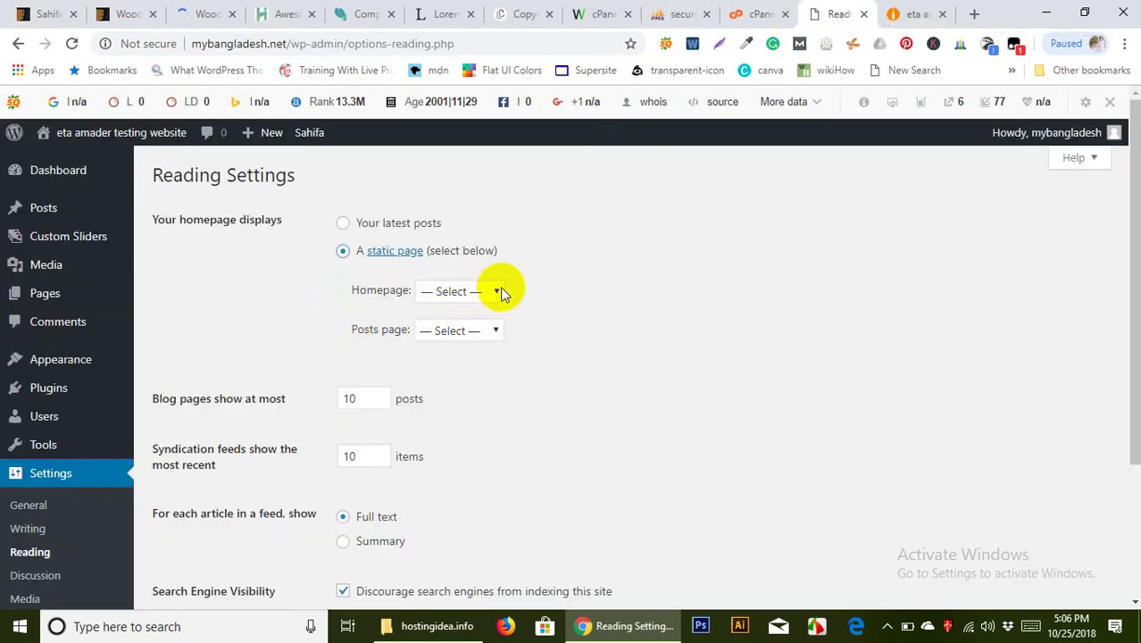
# Set the Homepage to Home and the Posts page to Blog, save the changes, and switch to the site's front page
pyautogui.click(490, 292)
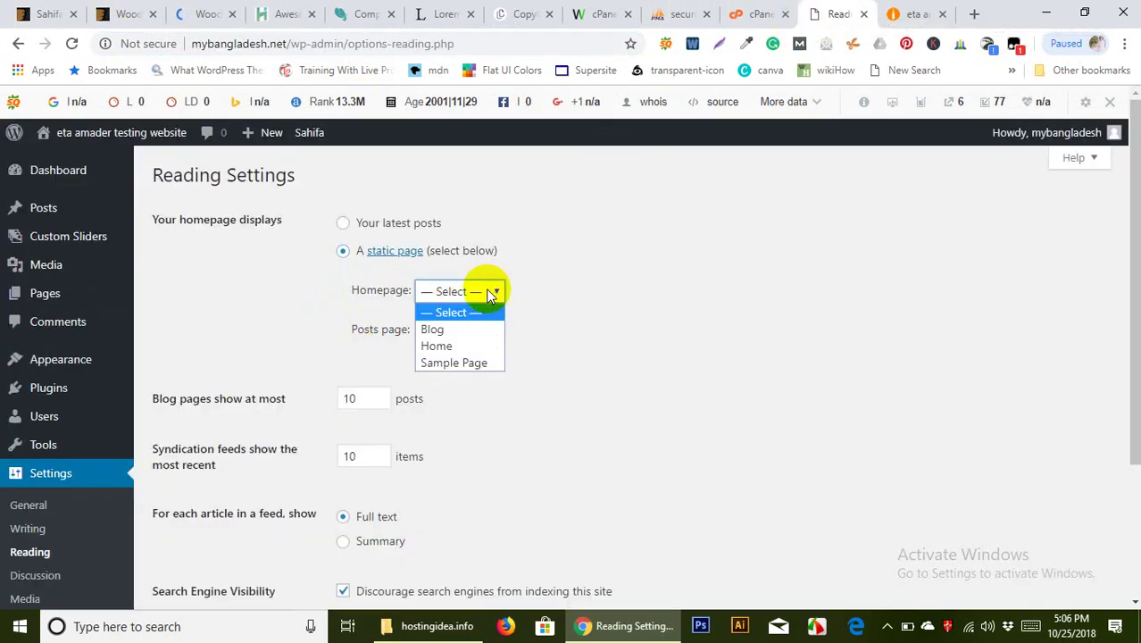
pyautogui.click(435, 343)
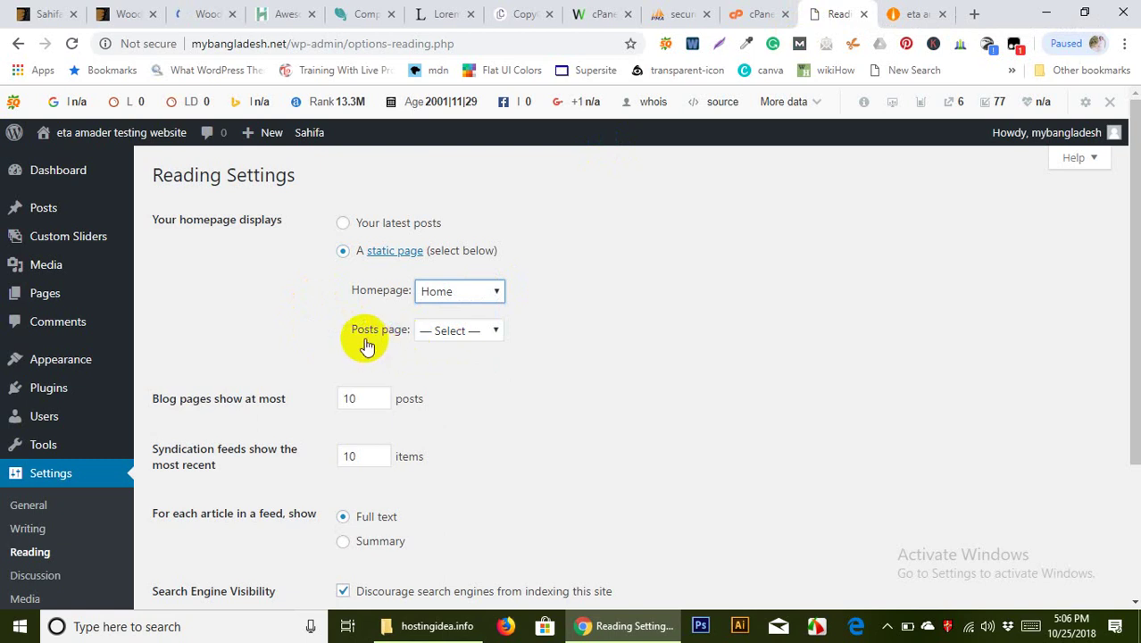
pyautogui.click(481, 332)
pyautogui.click(442, 367)
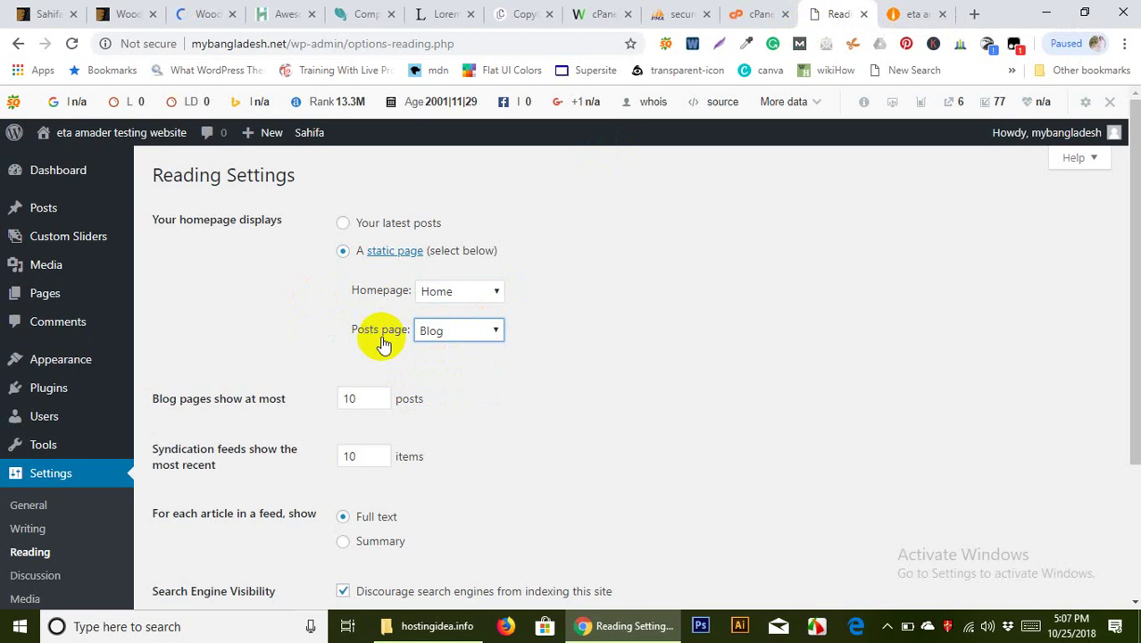
pyautogui.scroll(-2, 357, 348)
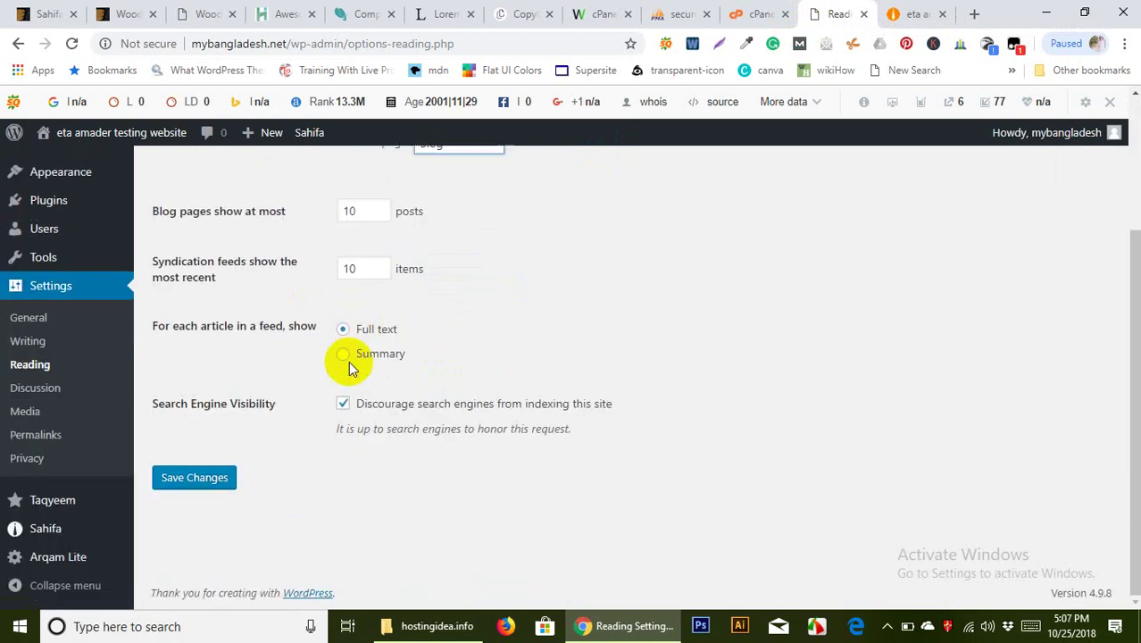
pyautogui.click(209, 474)
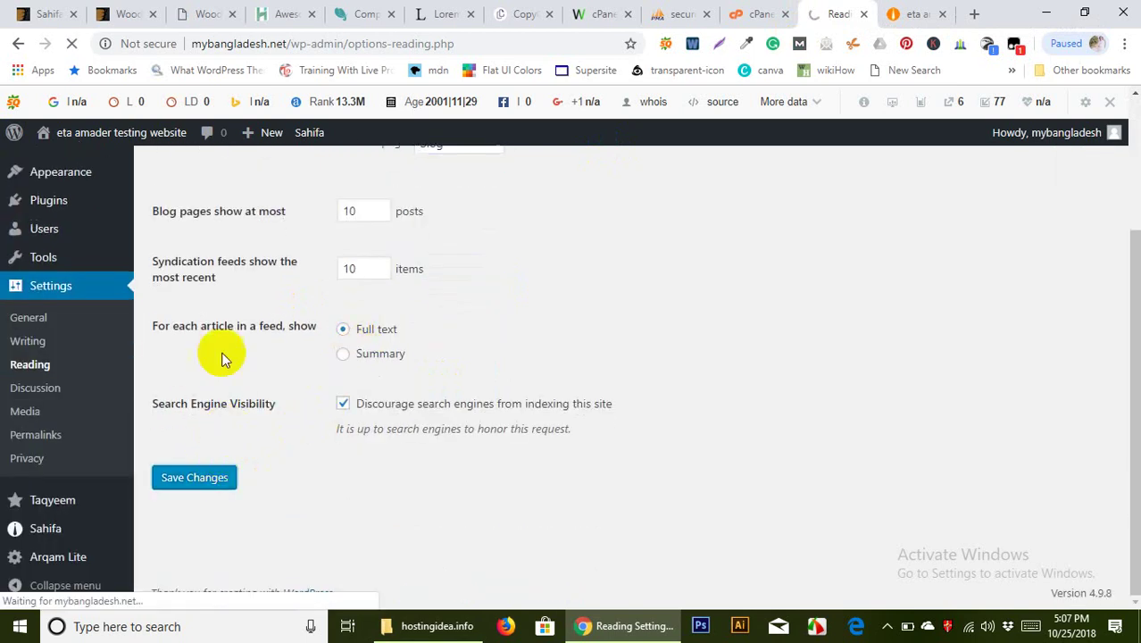
pyautogui.click(929, 17)
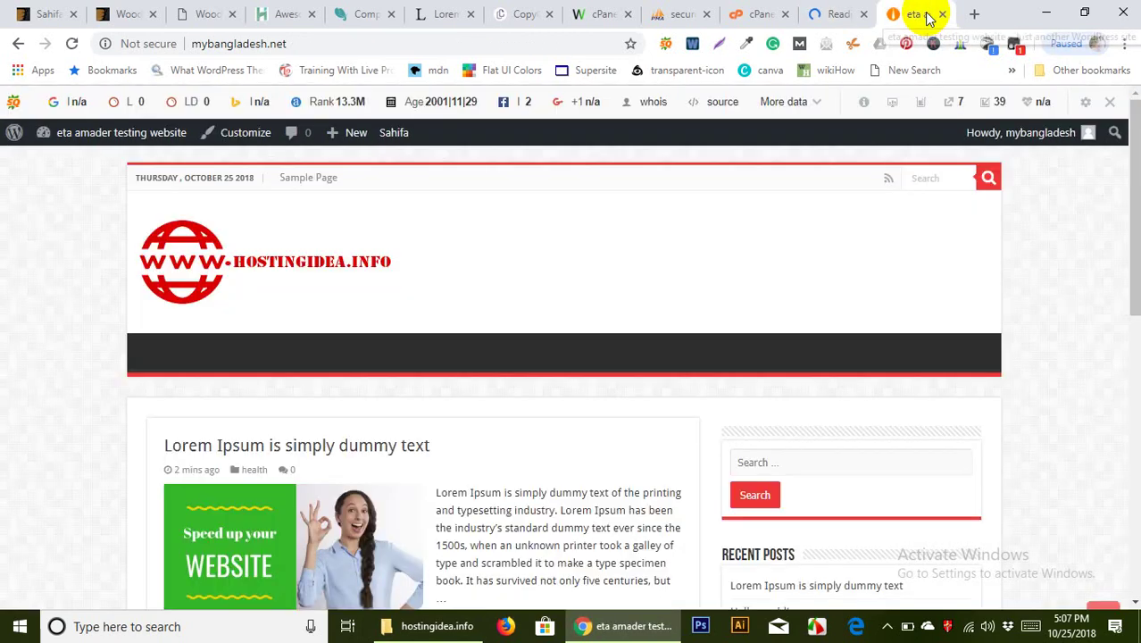
# Reload the site's front page to check the static homepage, and open the Home page from the dashboard for editing
pyautogui.click(74, 44)
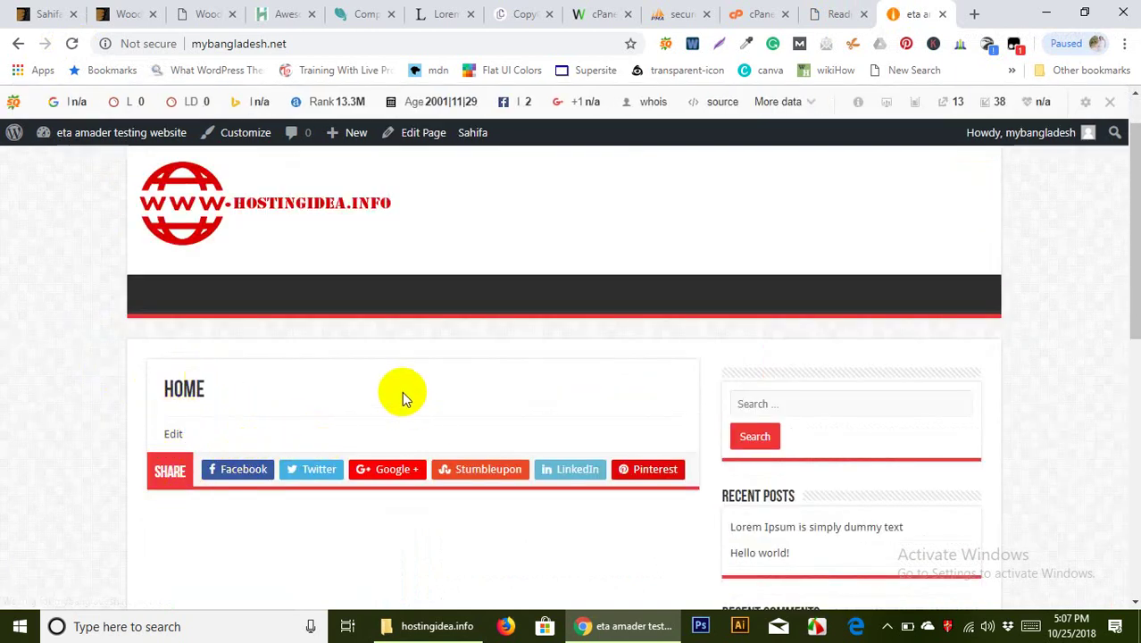
pyautogui.click(840, 15)
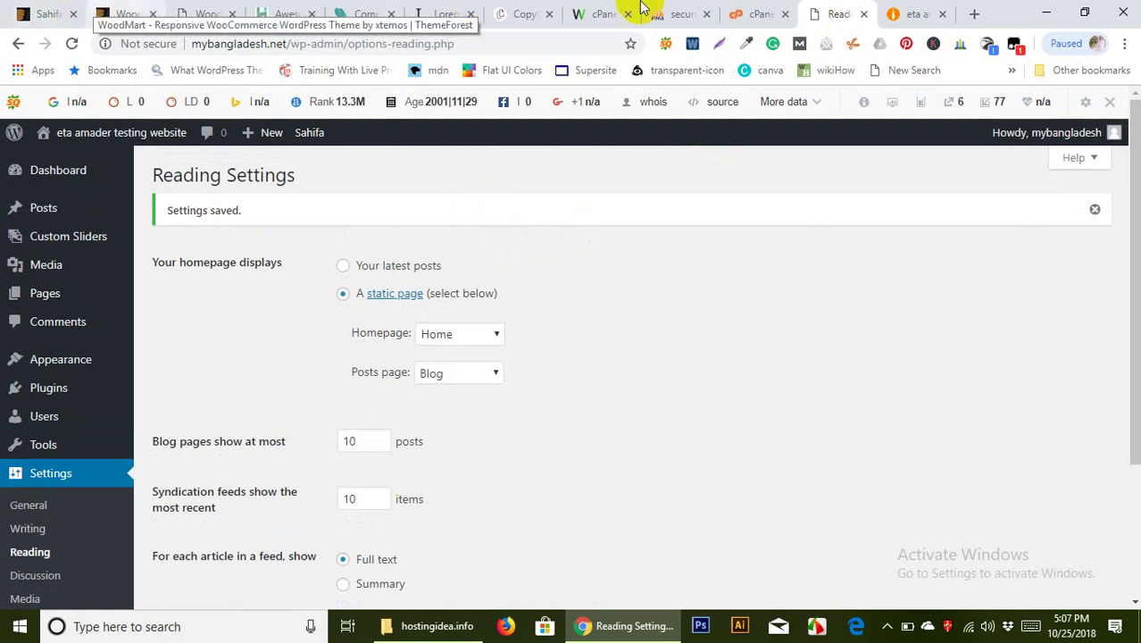
pyautogui.moveTo(45, 293)
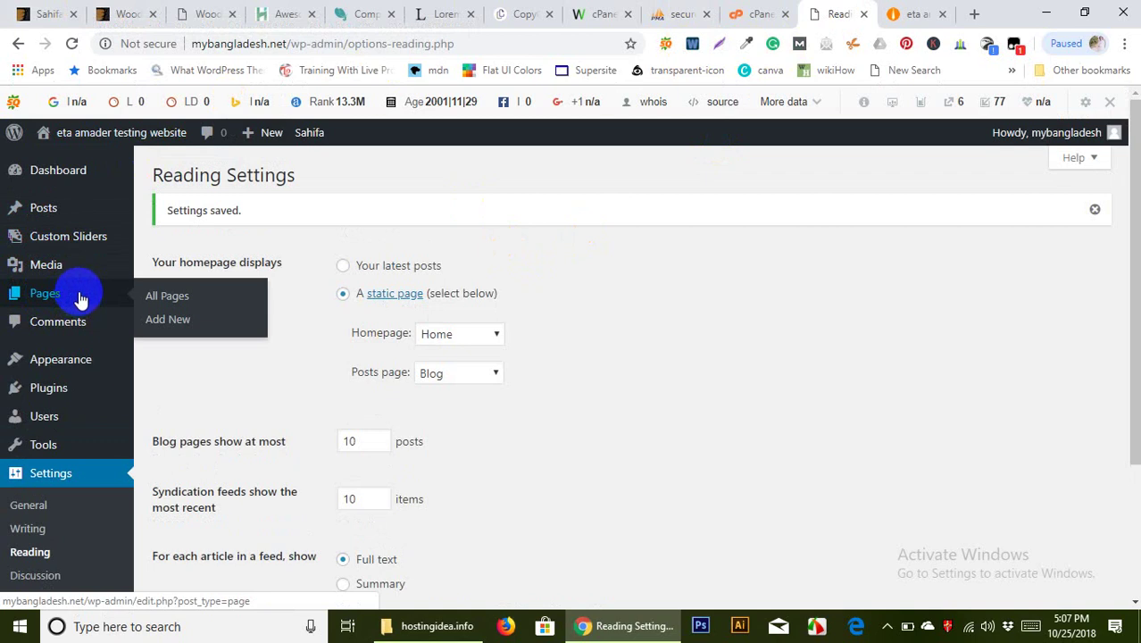
pyautogui.click(179, 301)
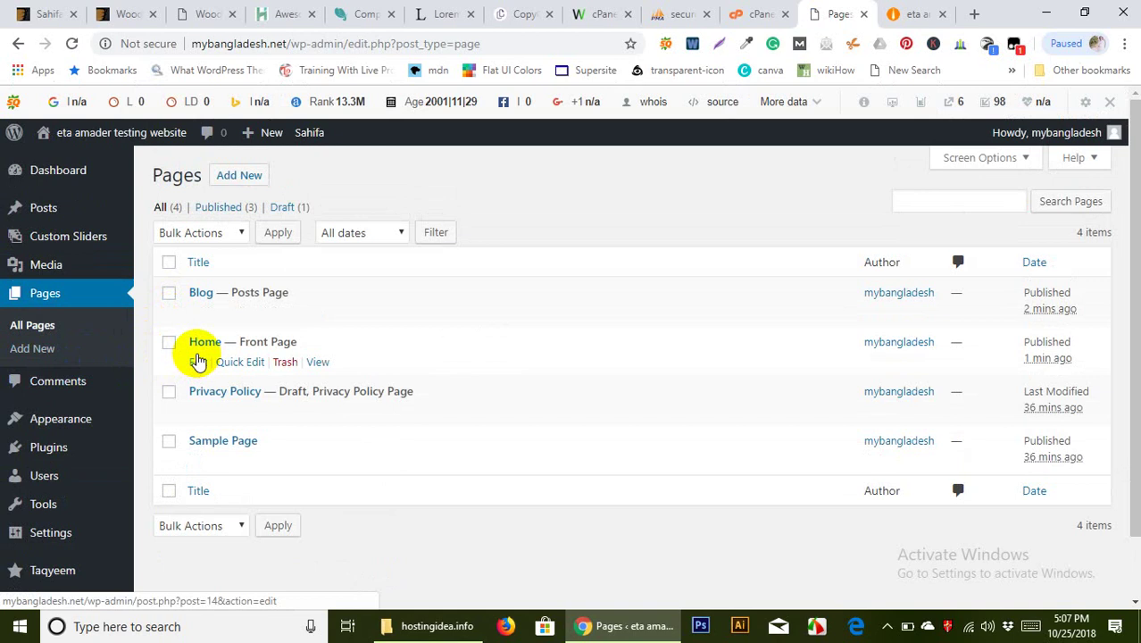
pyautogui.click(197, 363)
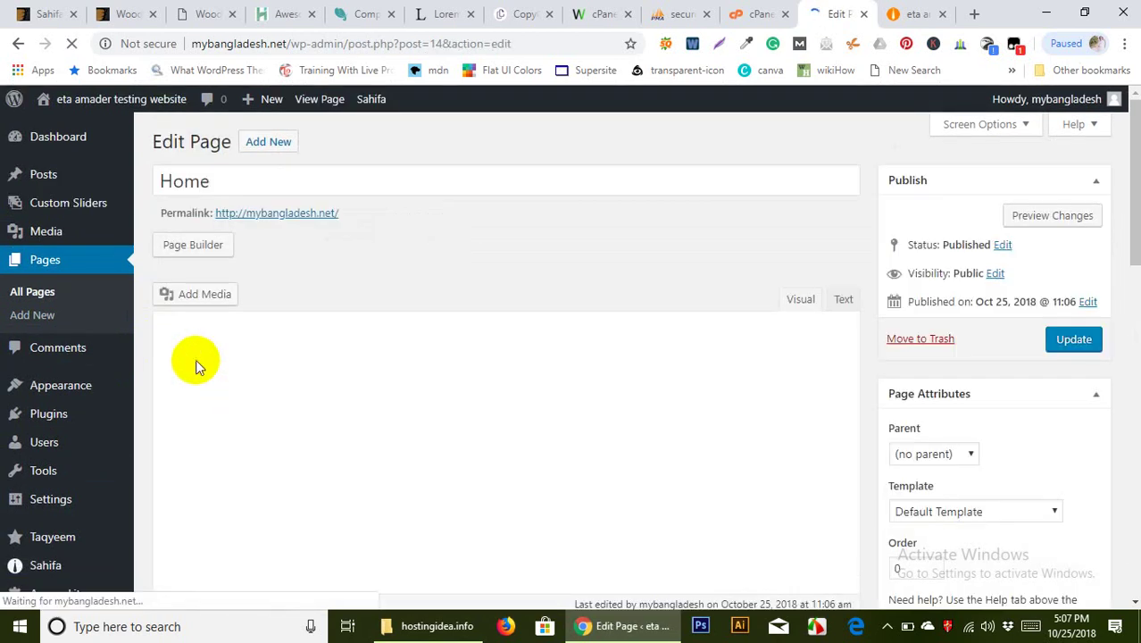
# Switch the Home page to the Page Builder and look over its block layouts, including Category Block Layout 1
pyautogui.click(212, 412)
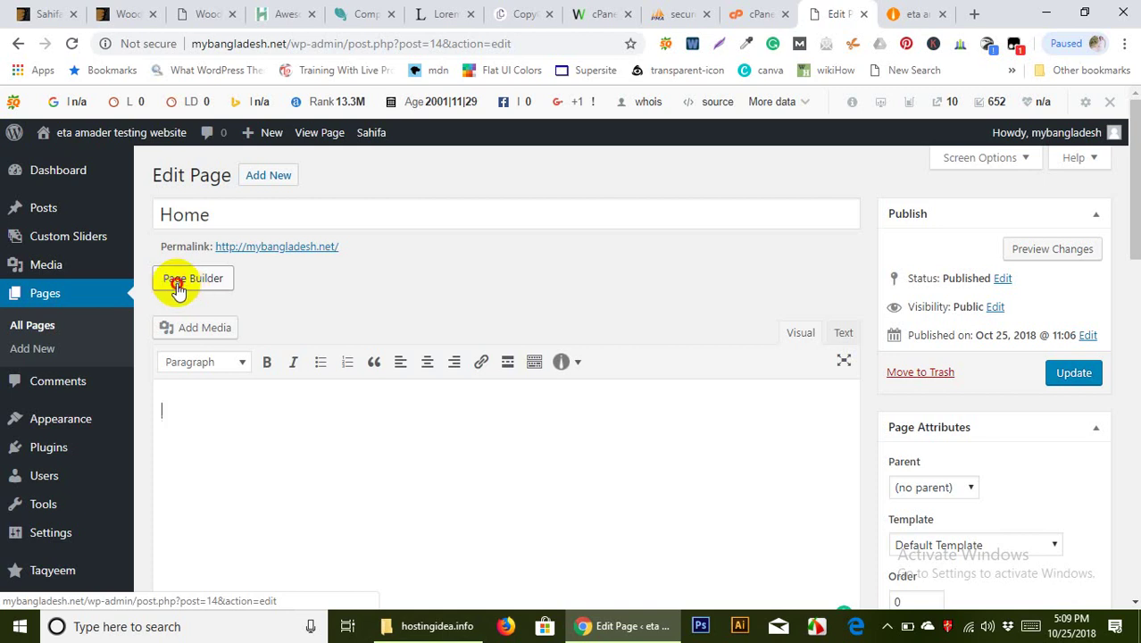
pyautogui.click(178, 288)
pyautogui.scroll(-2, 342, 277)
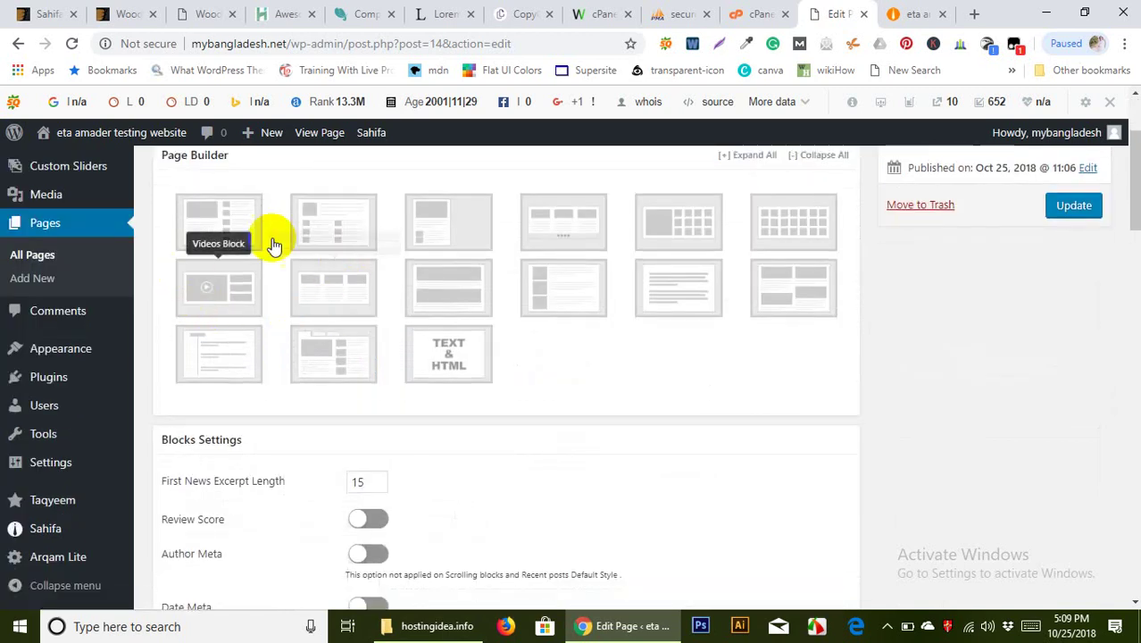
pyautogui.doubleClick(198, 248)
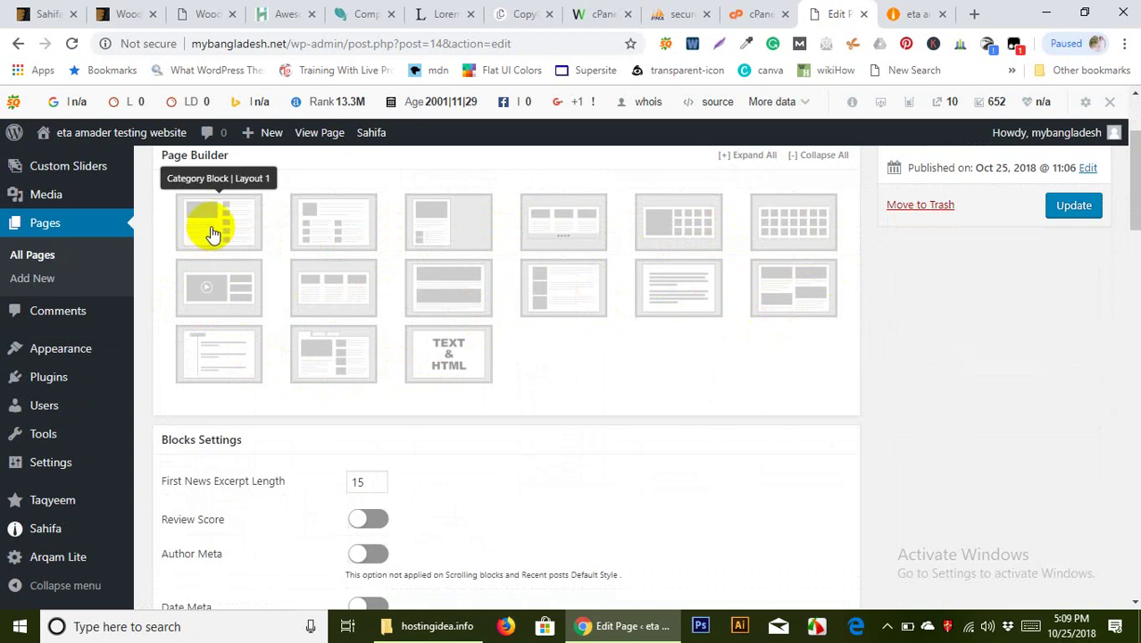
# Open a new browser tab and enter "para" as the start of a web address or search
pyautogui.hotkey('ctrl', 't')
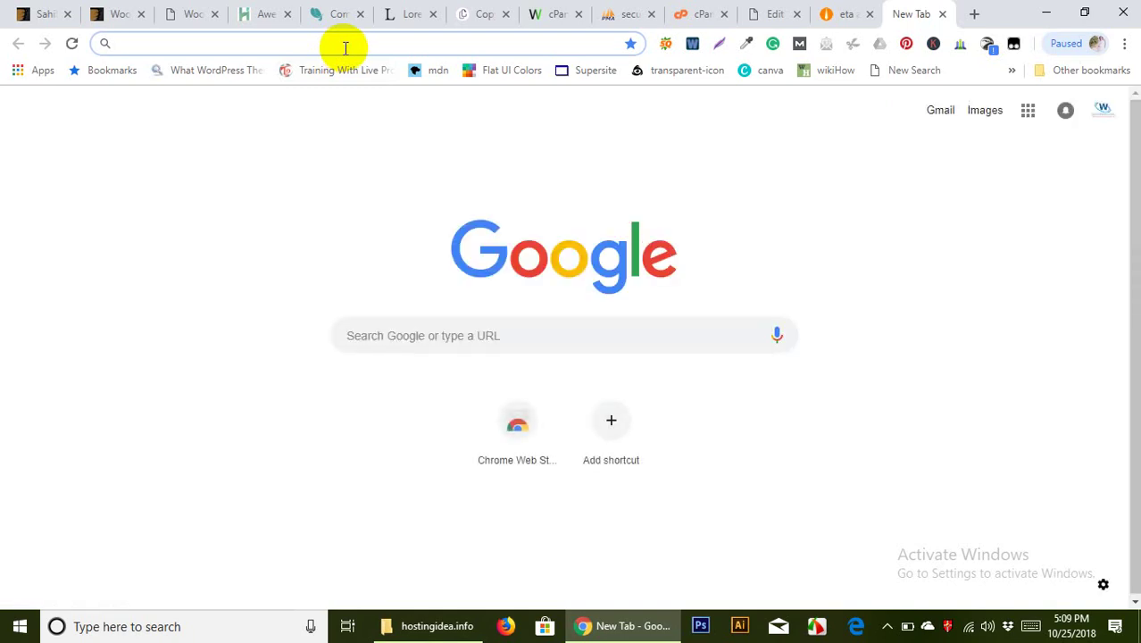
pyautogui.write('para')
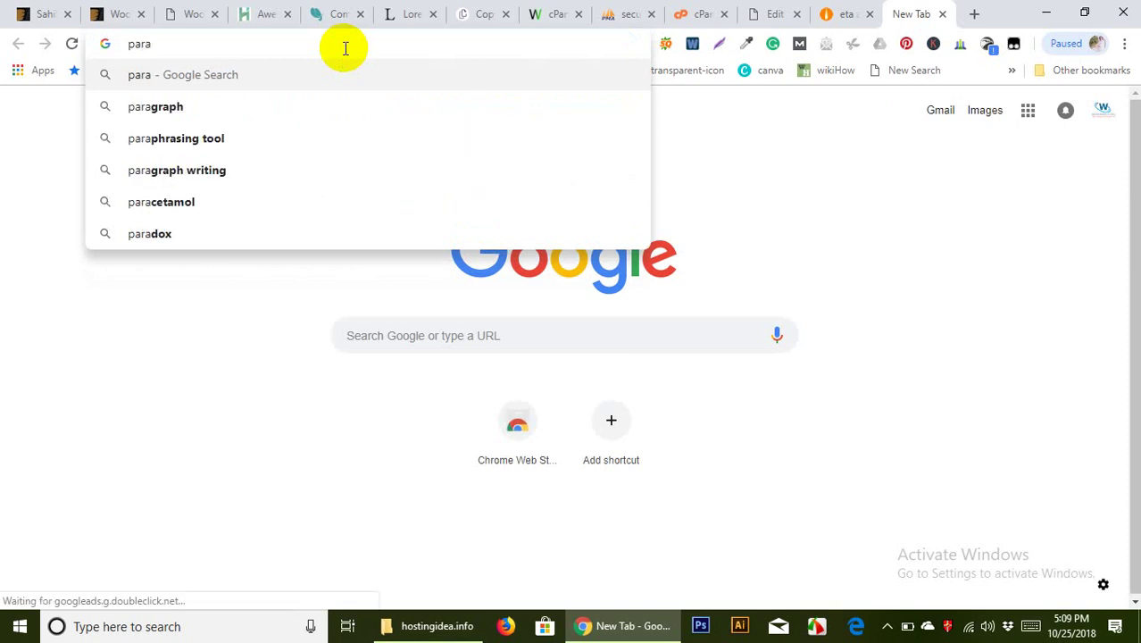
# Open pahar24.com and examine how the category news blocks are laid out on its front page
pyautogui.press('BackSpace')
pyautogui.press('BackSpace')
pyautogui.write('har24.com')
pyautogui.press('Return')
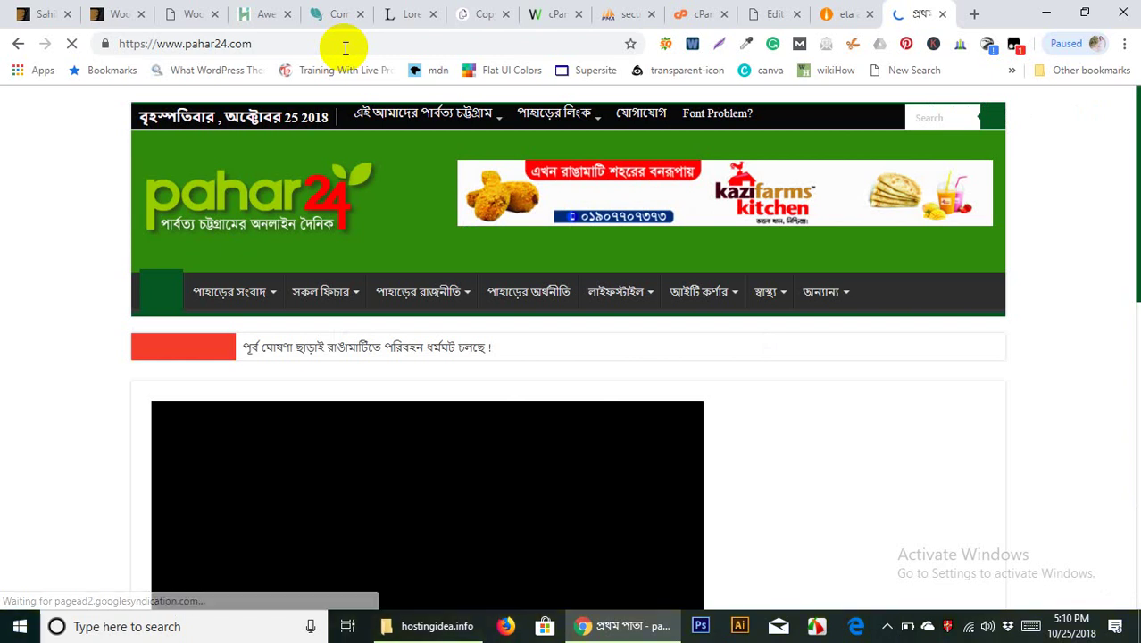
pyautogui.moveTo(198, 275); pyautogui.dragTo(263, 259)
pyautogui.moveTo(390, 255)
pyautogui.mouseDown()
pyautogui.moveTo(399, 264)
pyautogui.moveTo(407, 255)
pyautogui.mouseUp()
pyautogui.scroll(-6, 407, 254)
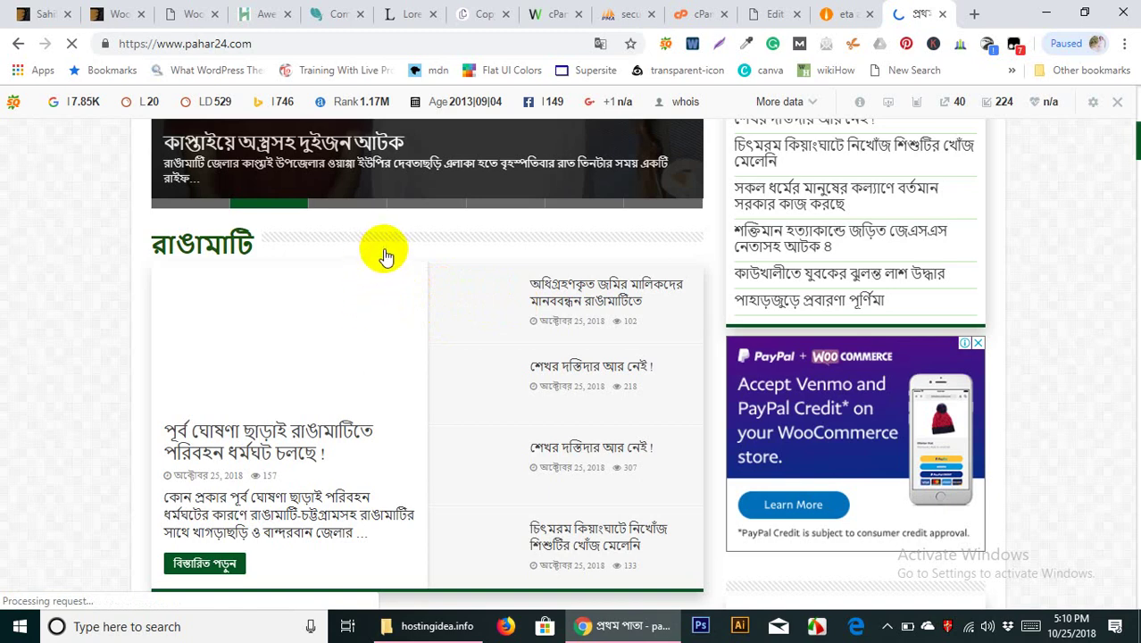
pyautogui.click(370, 181)
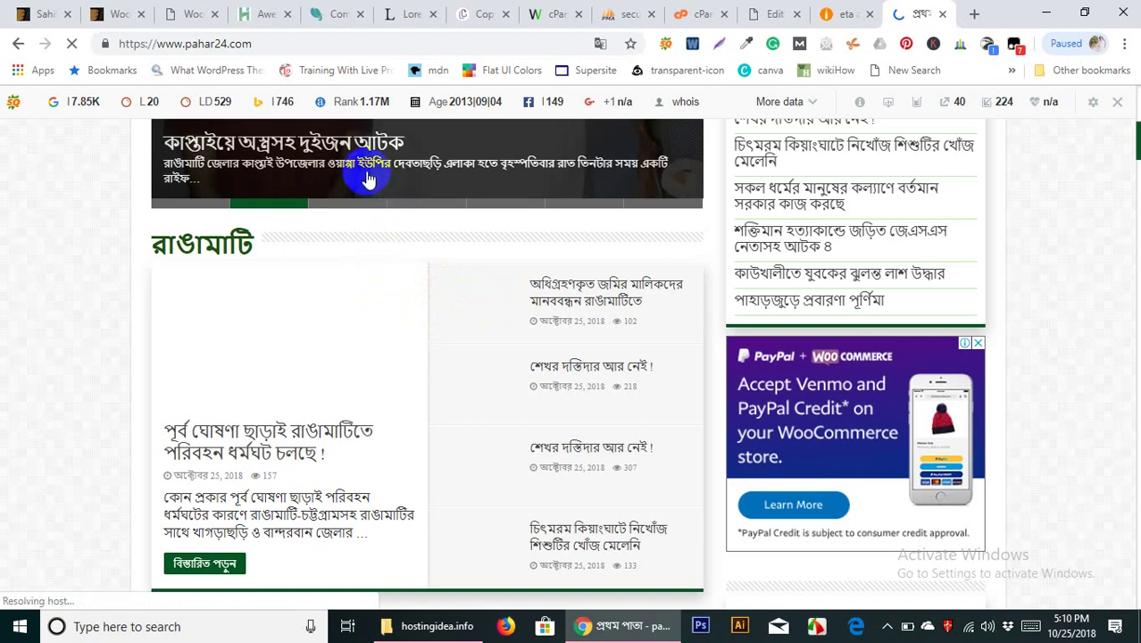
pyautogui.scroll(-8, 365, 176)
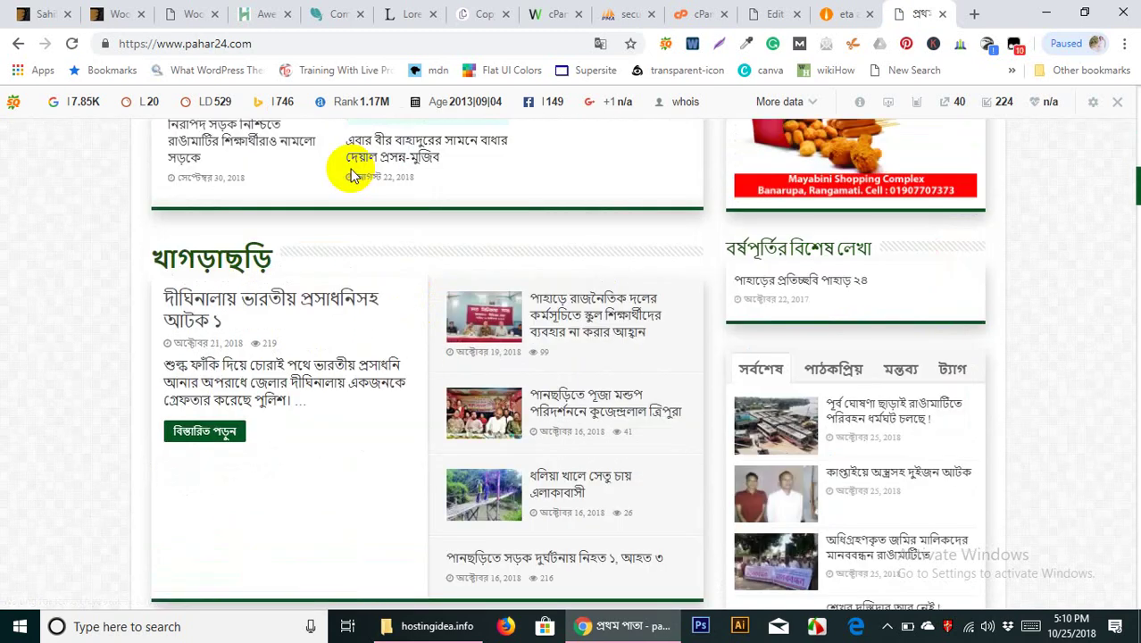
# Compare the Home page's page builder block layouts with the category blocks on pahar24.com
pyautogui.click(783, 12)
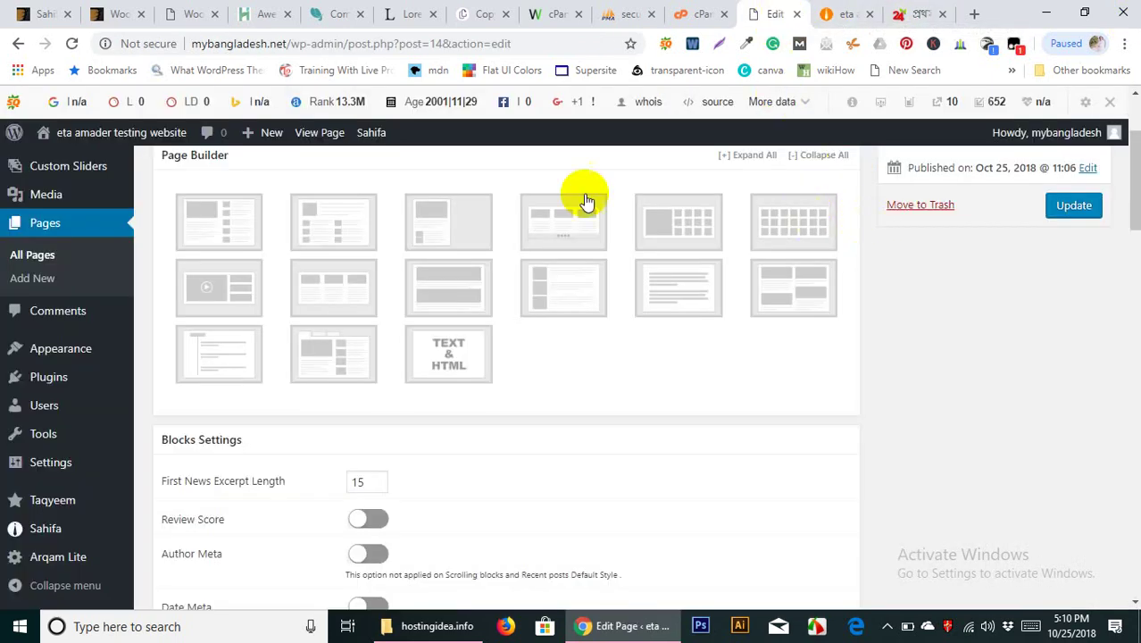
pyautogui.scroll(-1, 268, 428)
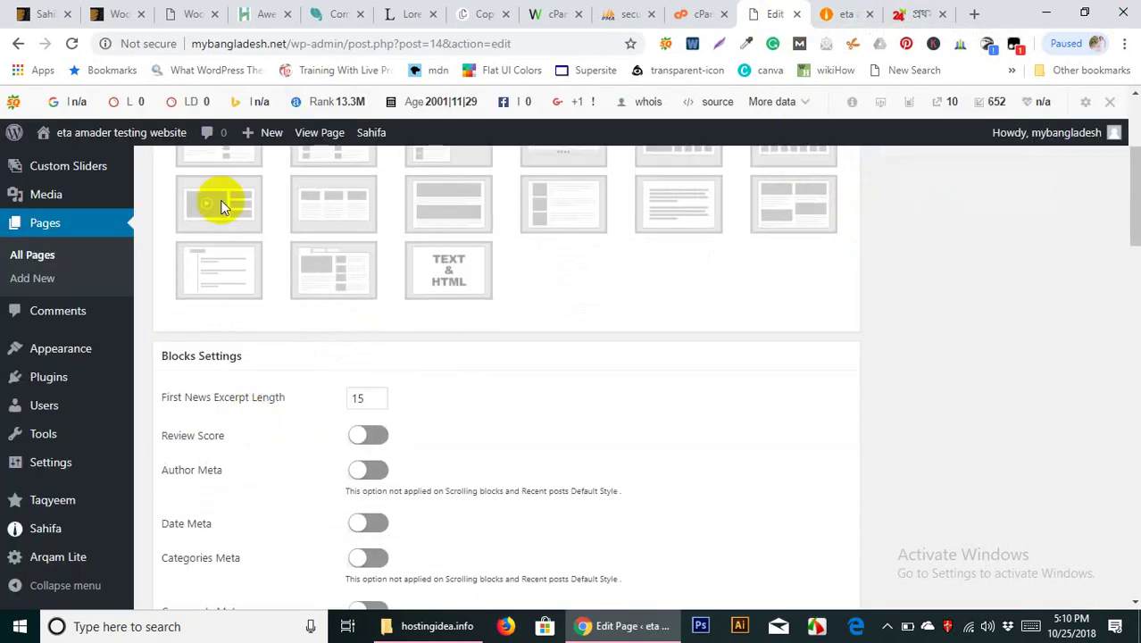
pyautogui.click(920, 13)
pyautogui.scroll(-5, 335, 415)
pyautogui.scroll(6, 330, 410)
pyautogui.scroll(-6, 331, 408)
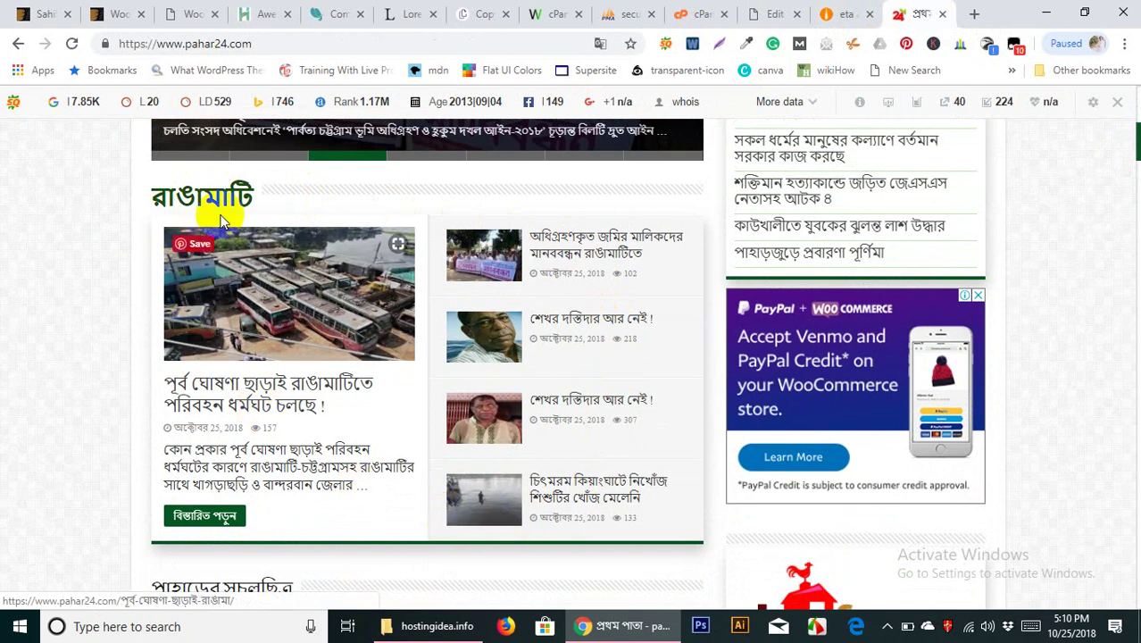
pyautogui.click(770, 13)
pyautogui.scroll(2, 349, 331)
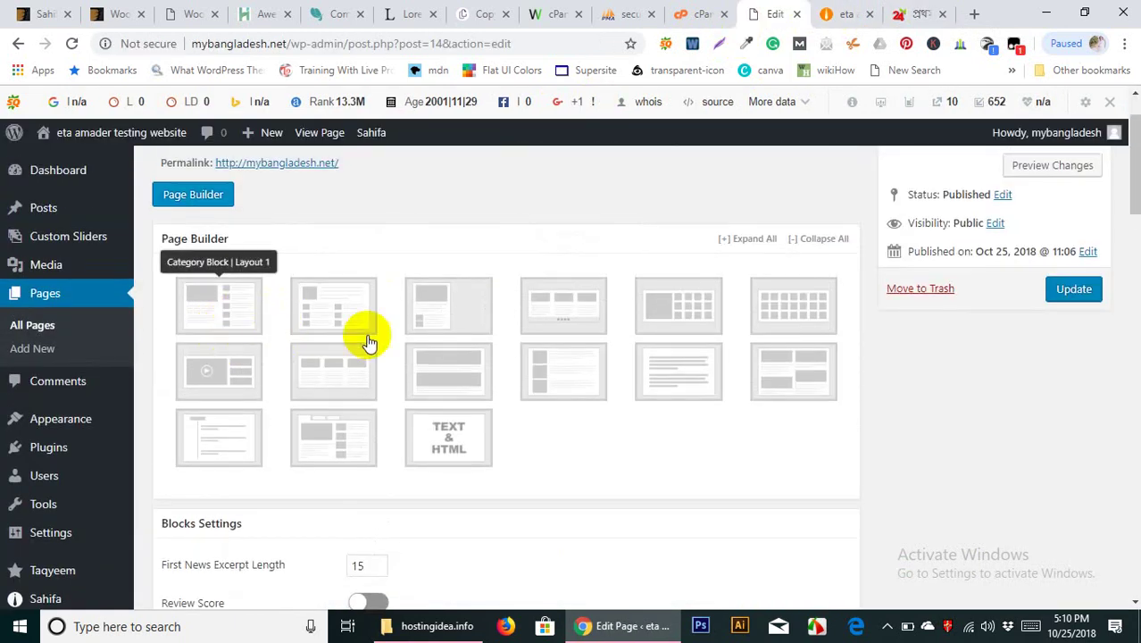
# Add a Category Block in Layout 1 to the Home page, keeping health as its category
pyautogui.scroll(-3, 268, 319)
pyautogui.scroll(-5, 338, 379)
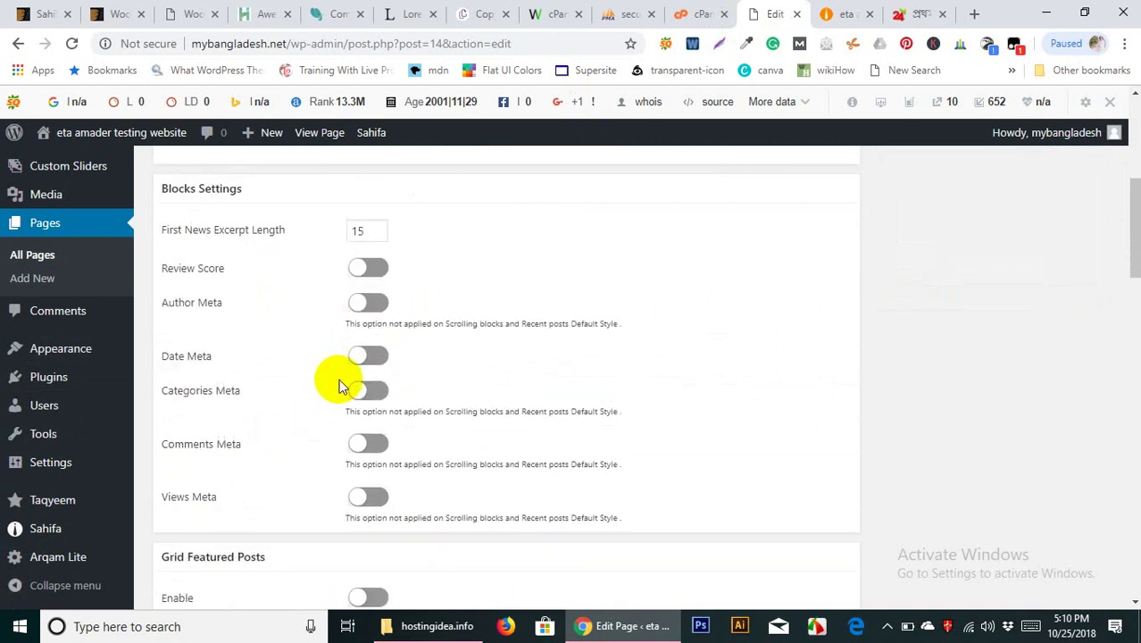
pyautogui.scroll(10, 340, 382)
pyautogui.click(234, 388)
pyautogui.scroll(-4, 343, 382)
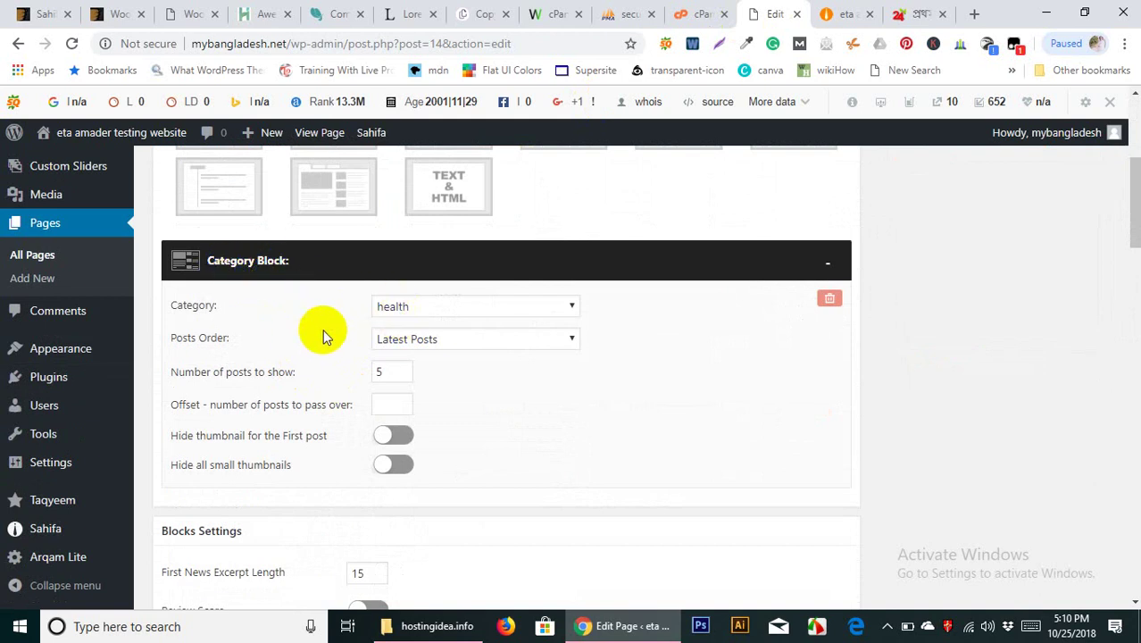
pyautogui.click(542, 308)
pyautogui.click(542, 308)
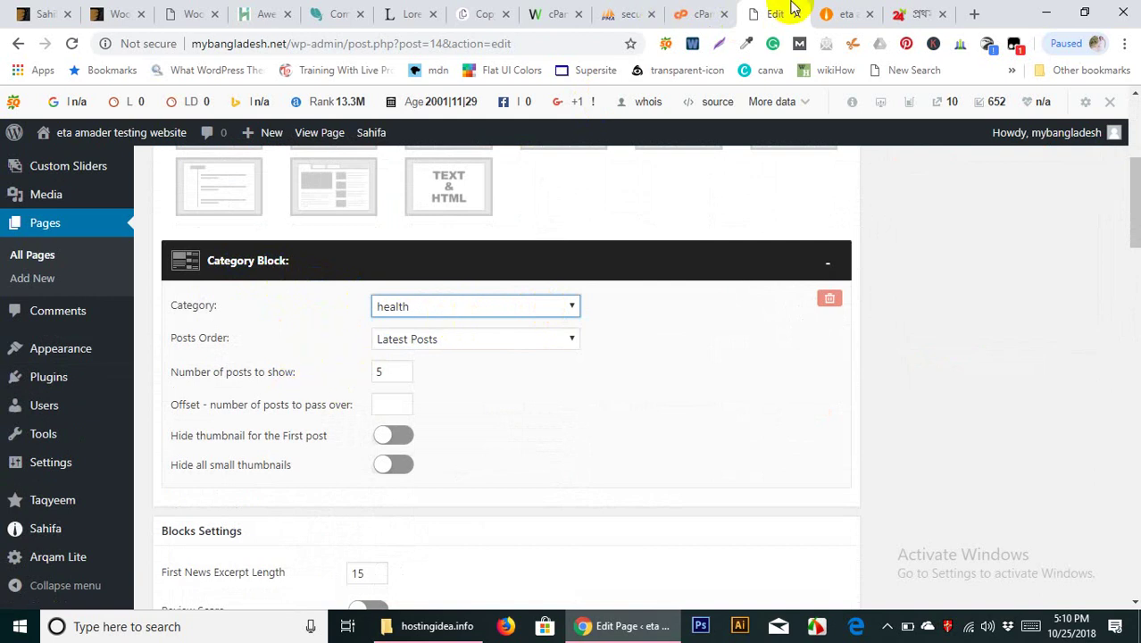
pyautogui.click(907, 13)
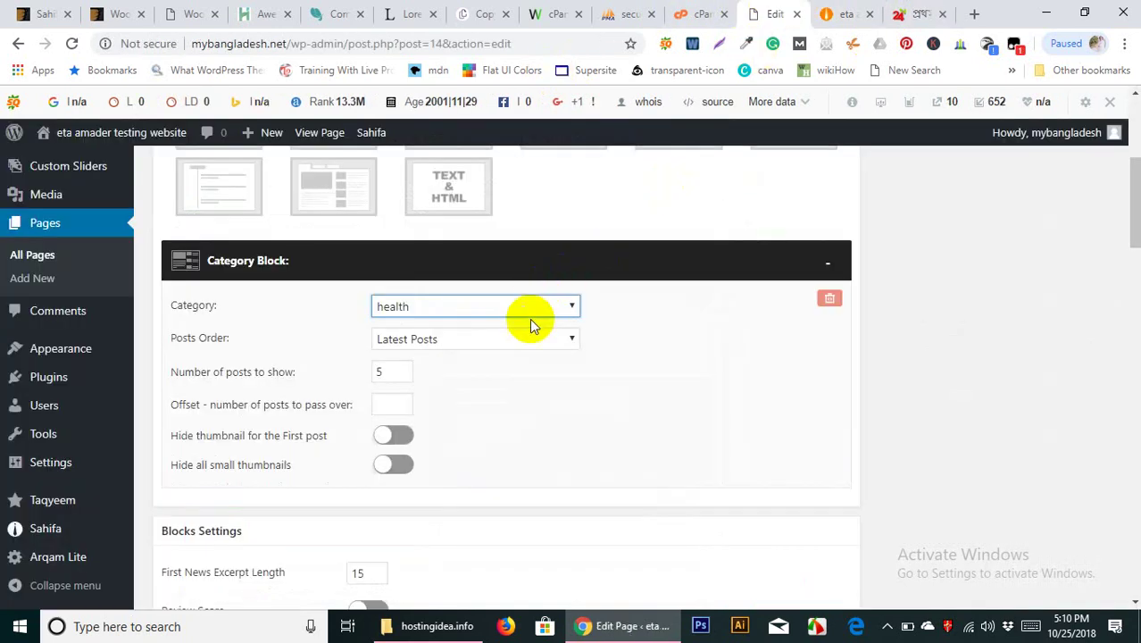
# Update the Home page and reload the live site to check the new category block
pyautogui.scroll(4, 964, 320)
pyautogui.click(1071, 372)
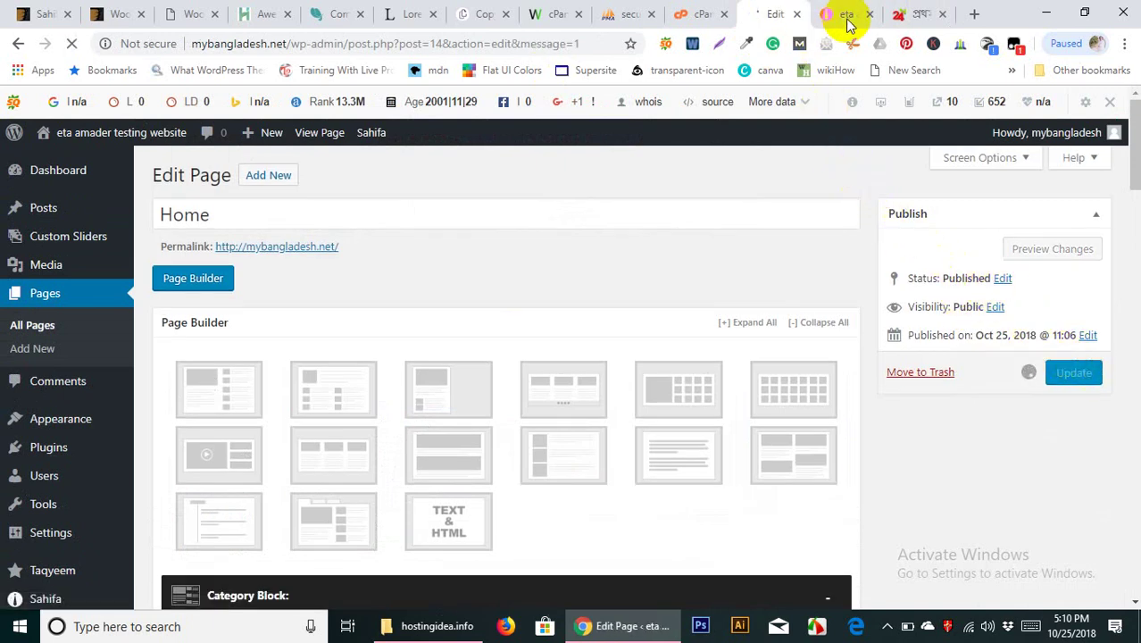
pyautogui.click(814, 16)
pyautogui.click(71, 43)
pyautogui.scroll(-2, 204, 395)
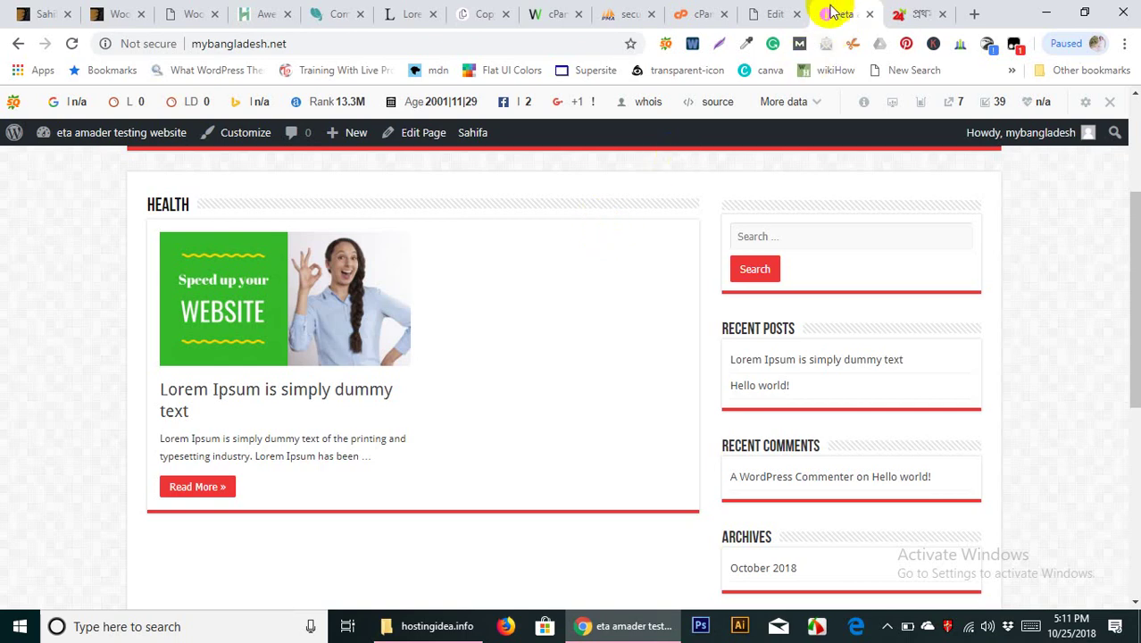
# Examine the full-width and side-by-side category blocks further down the pahar24.com front page
pyautogui.click(773, 14)
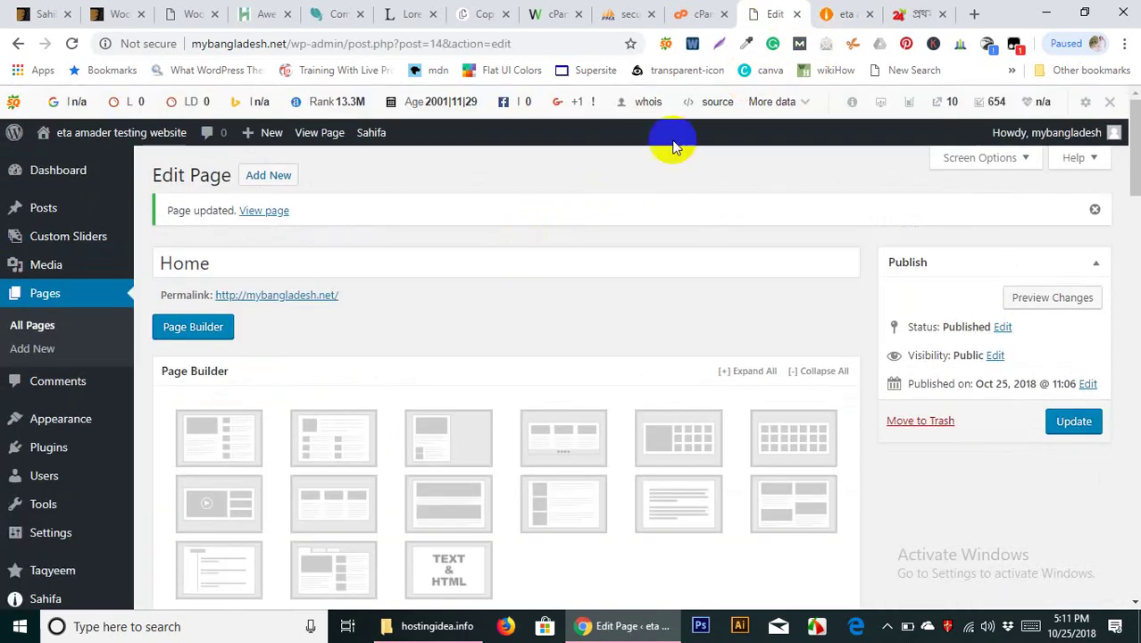
pyautogui.click(911, 13)
pyautogui.scroll(-5, 500, 335)
pyautogui.scroll(-5, 395, 384)
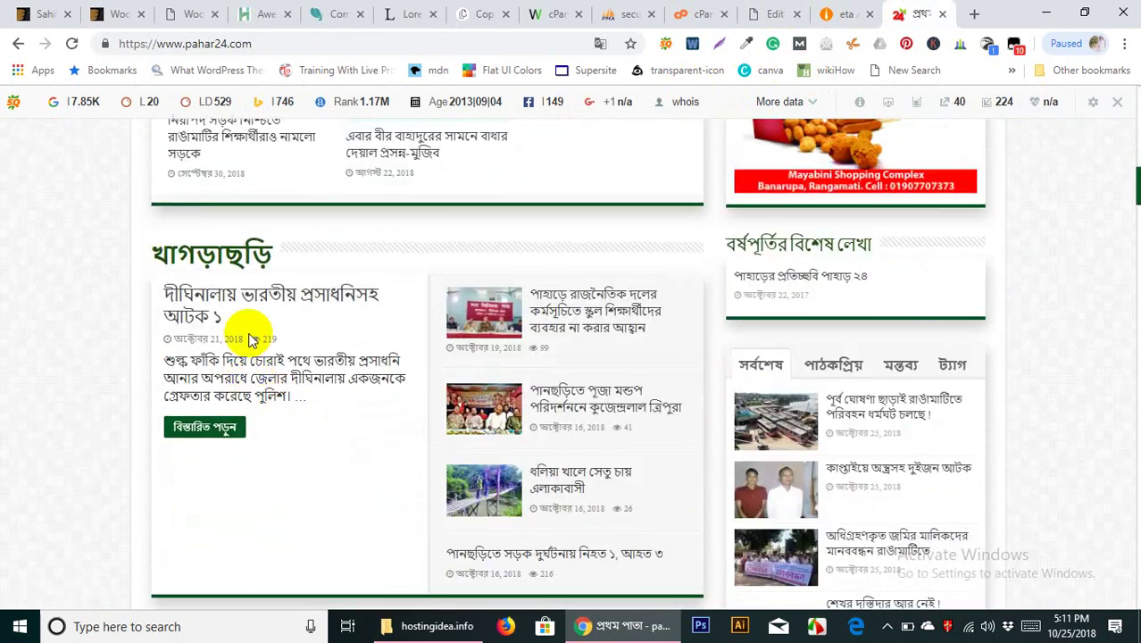
pyautogui.scroll(-12, 579, 342)
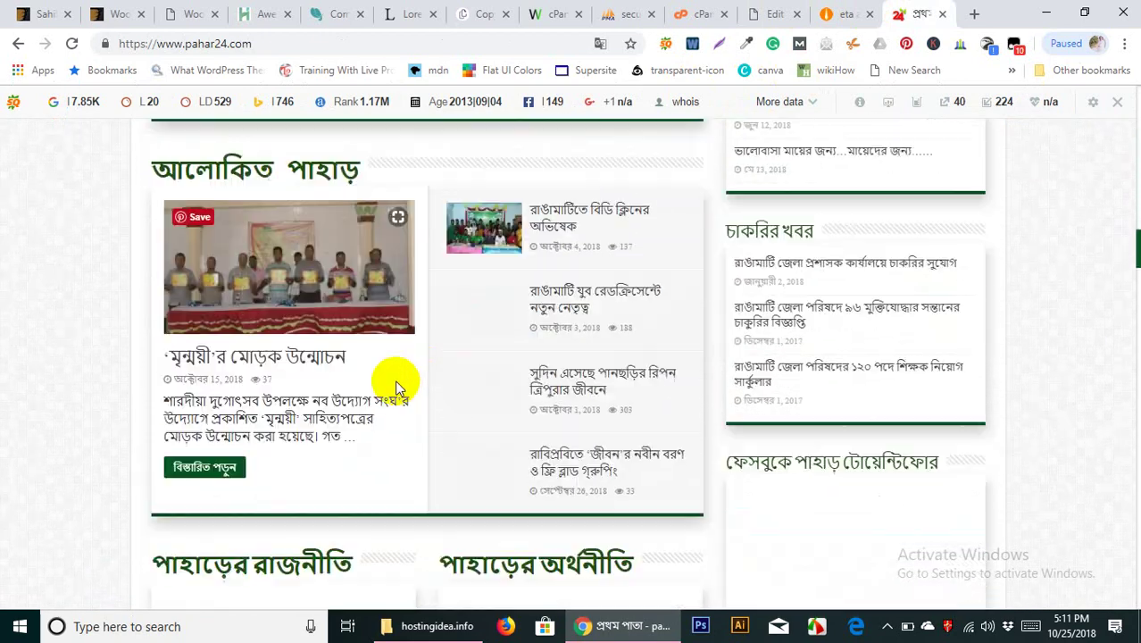
pyautogui.scroll(3, 337, 395)
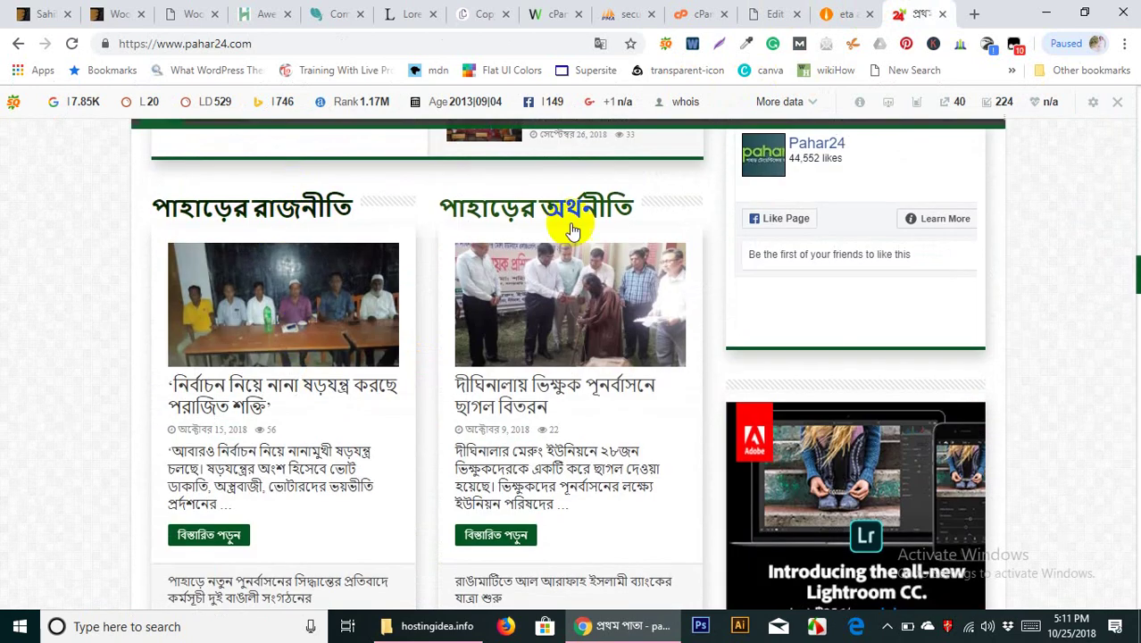
pyautogui.scroll(-4, 576, 376)
pyautogui.click(775, 13)
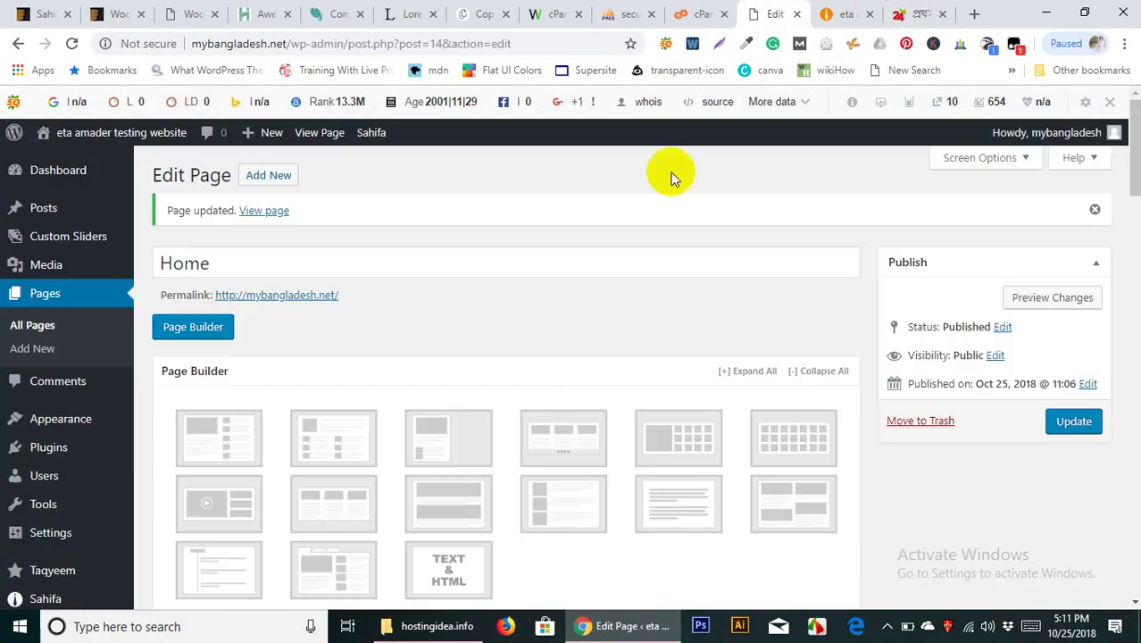
pyautogui.scroll(-2, 447, 357)
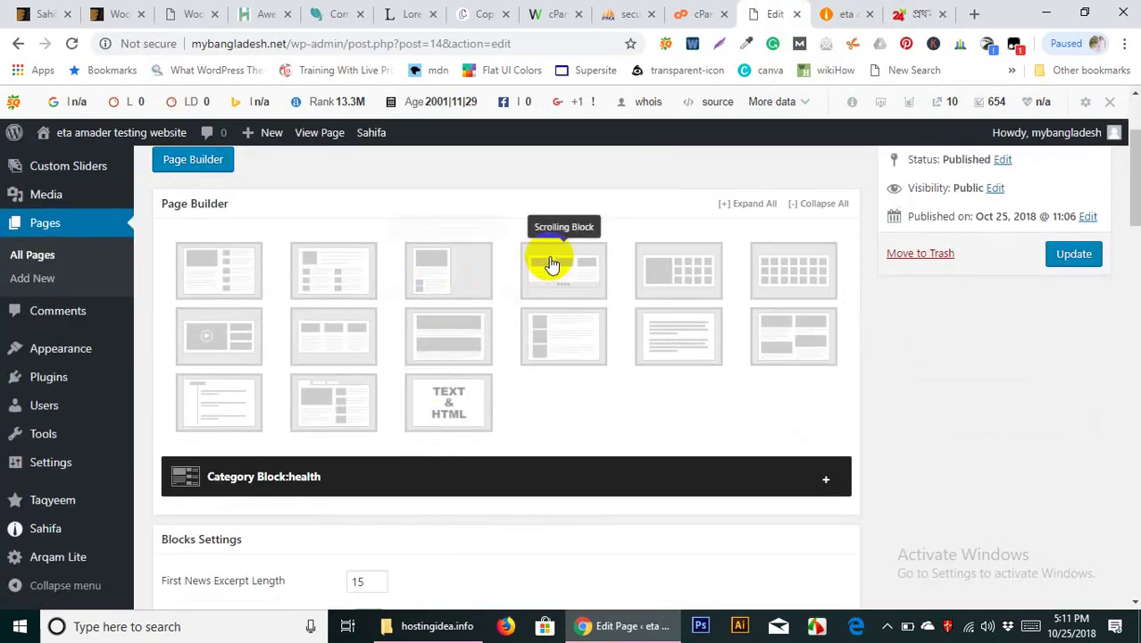
pyautogui.click(445, 275)
pyautogui.scroll(-3, 451, 304)
pyautogui.click(501, 232)
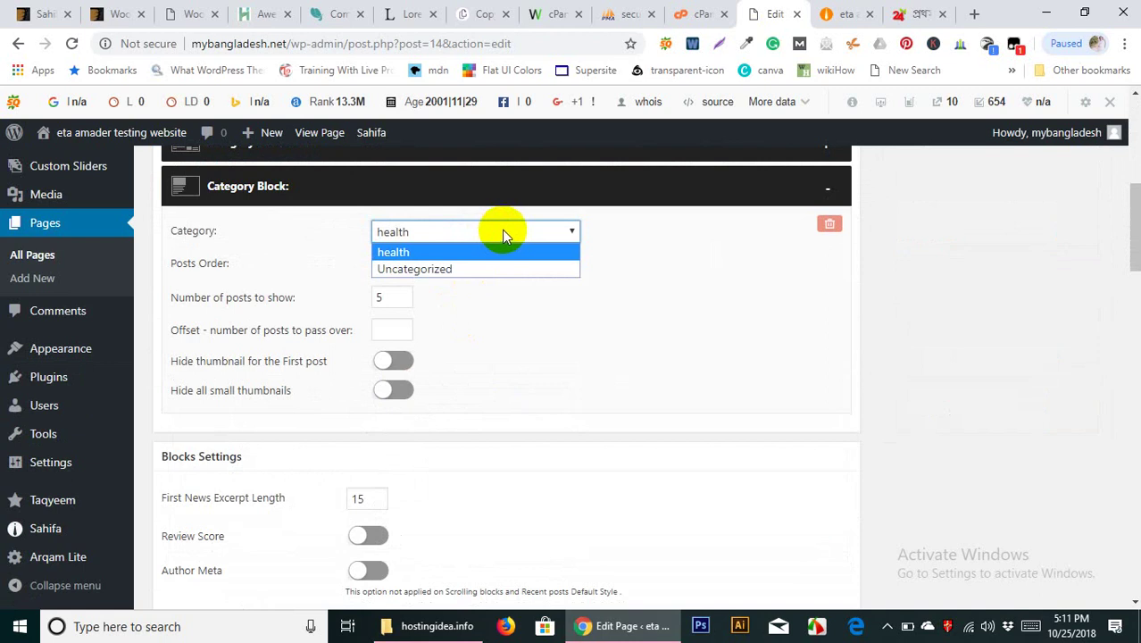
pyautogui.click(482, 252)
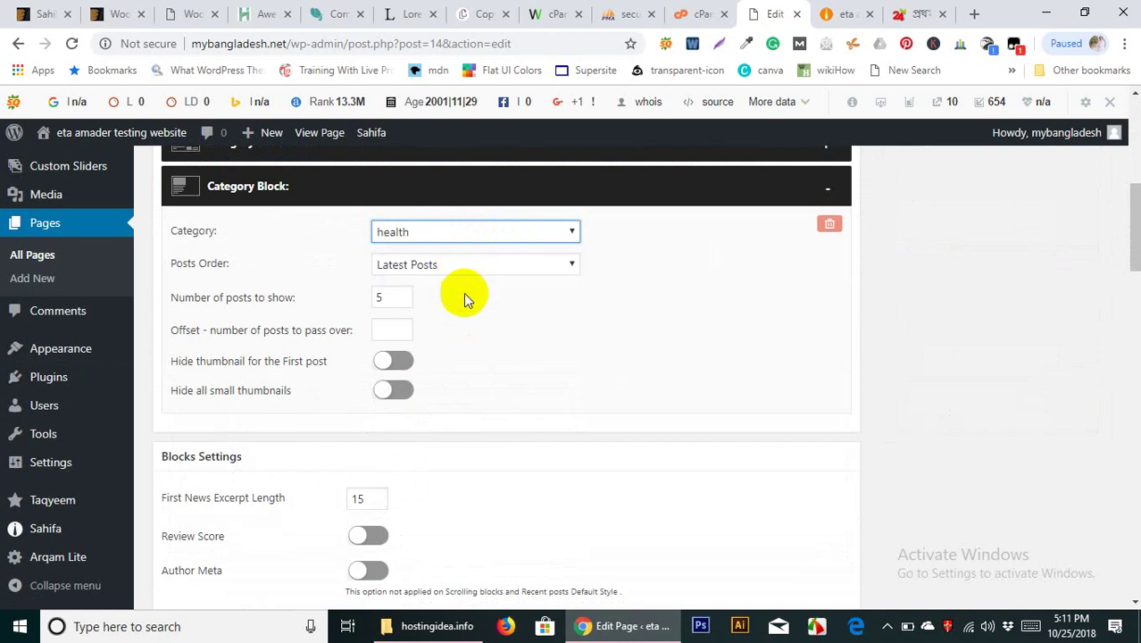
pyautogui.click(831, 223)
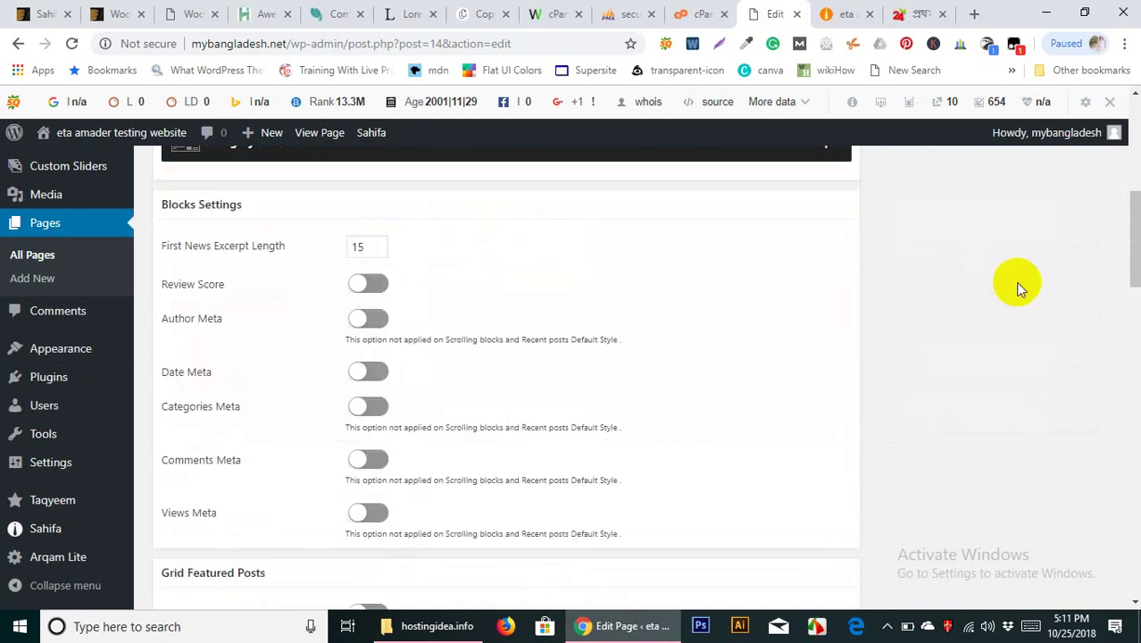
# Update the Home page again and examine the top menu and main navigation bar on the live site
pyautogui.scroll(3, 1018, 283)
pyautogui.scroll(3, 1018, 282)
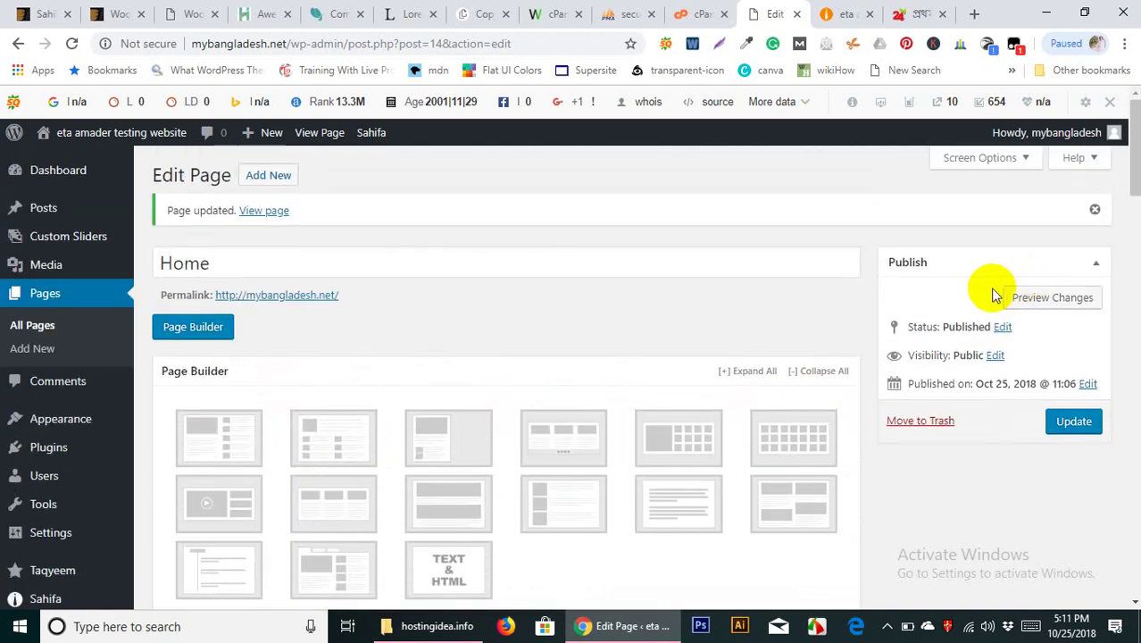
pyautogui.click(1068, 423)
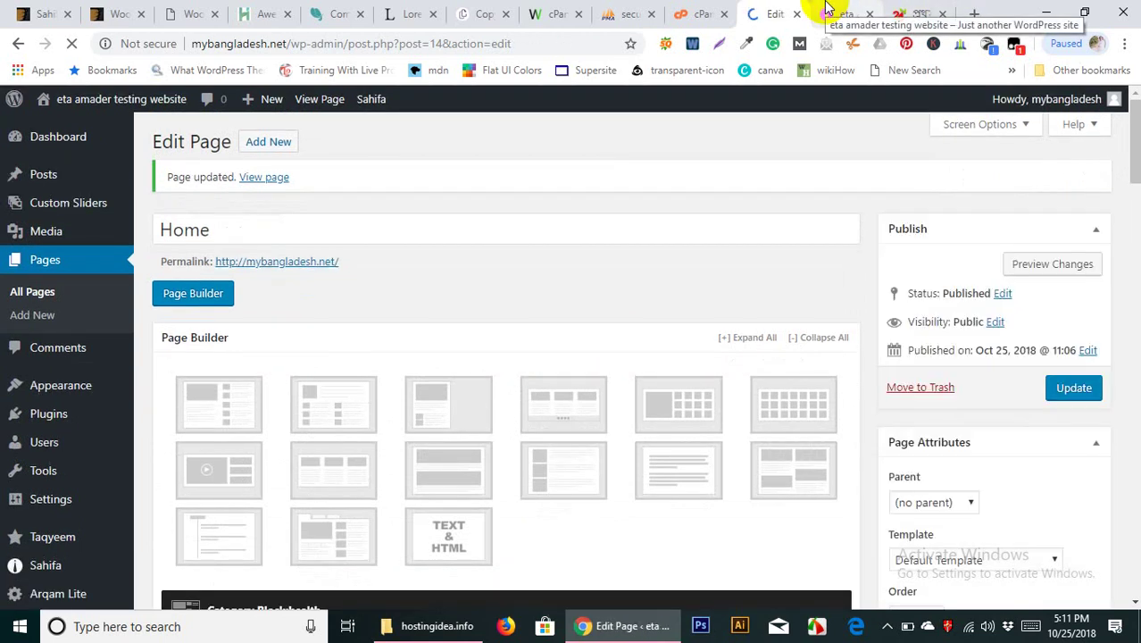
pyautogui.click(826, 12)
pyautogui.scroll(3, 482, 330)
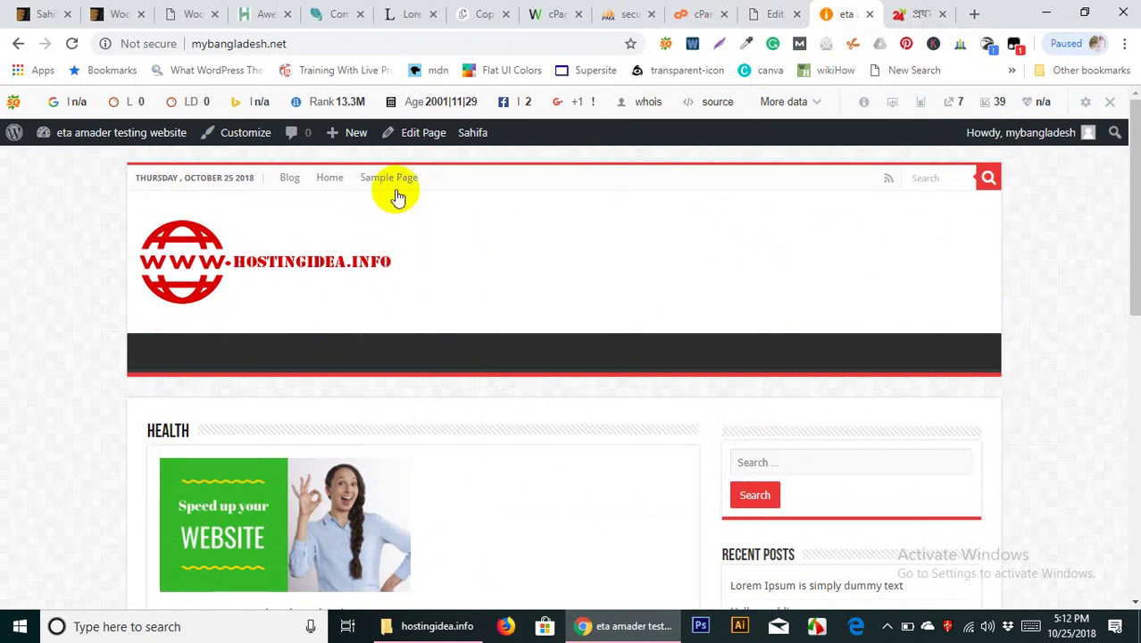
pyautogui.moveTo(156, 356); pyautogui.dragTo(634, 361)
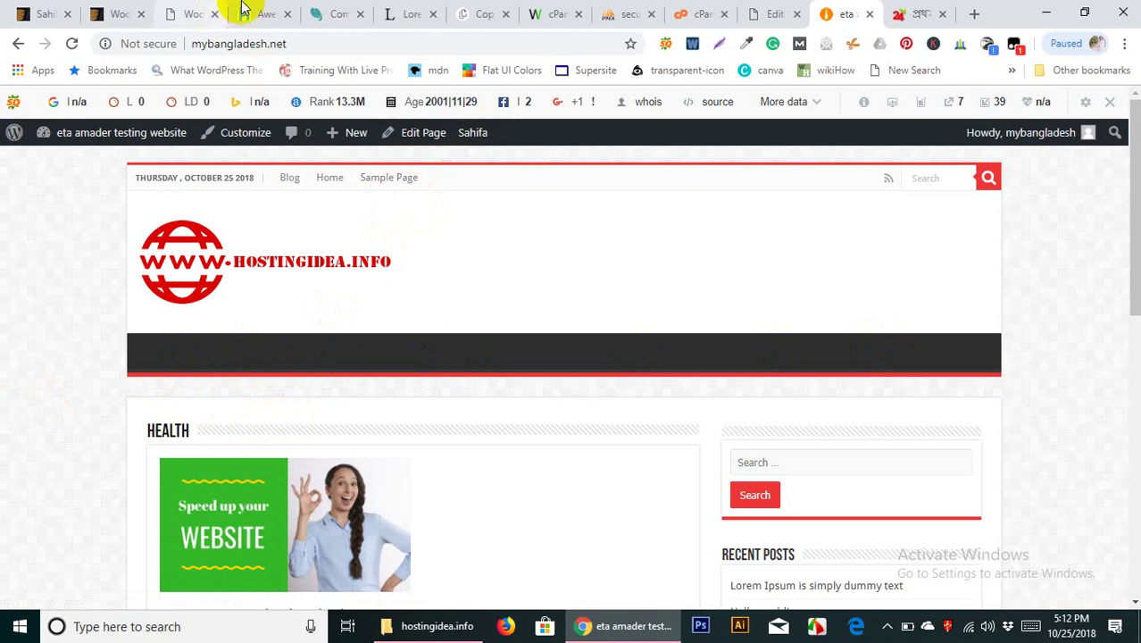
# Open the Menus page of the site's appearance settings in the WordPress admin
pyautogui.click(772, 9)
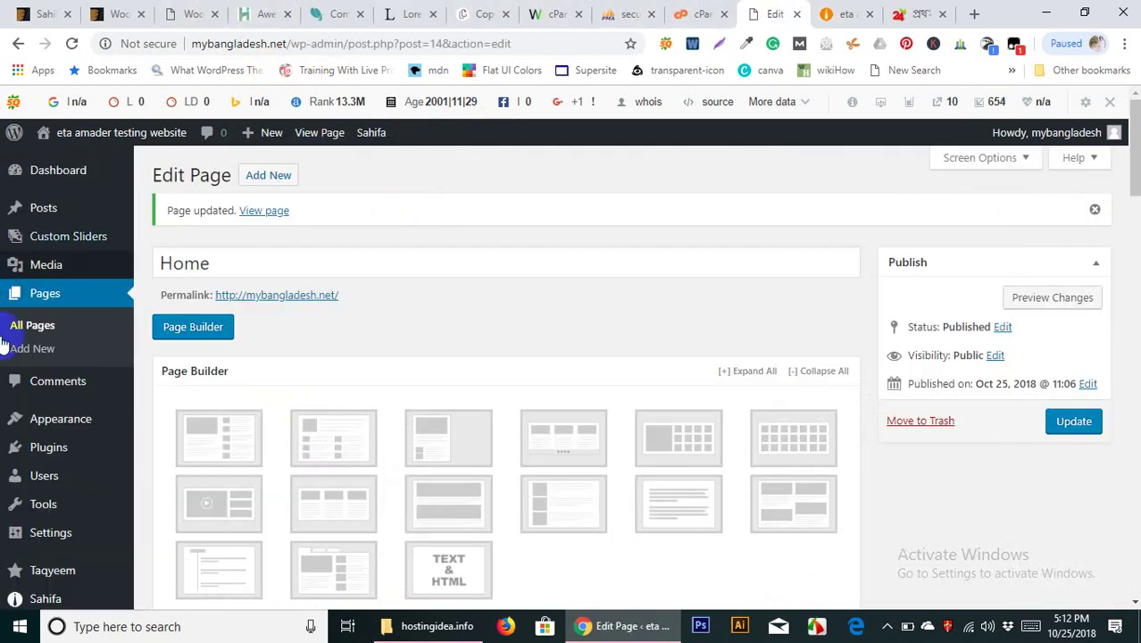
pyautogui.moveTo(42, 430)
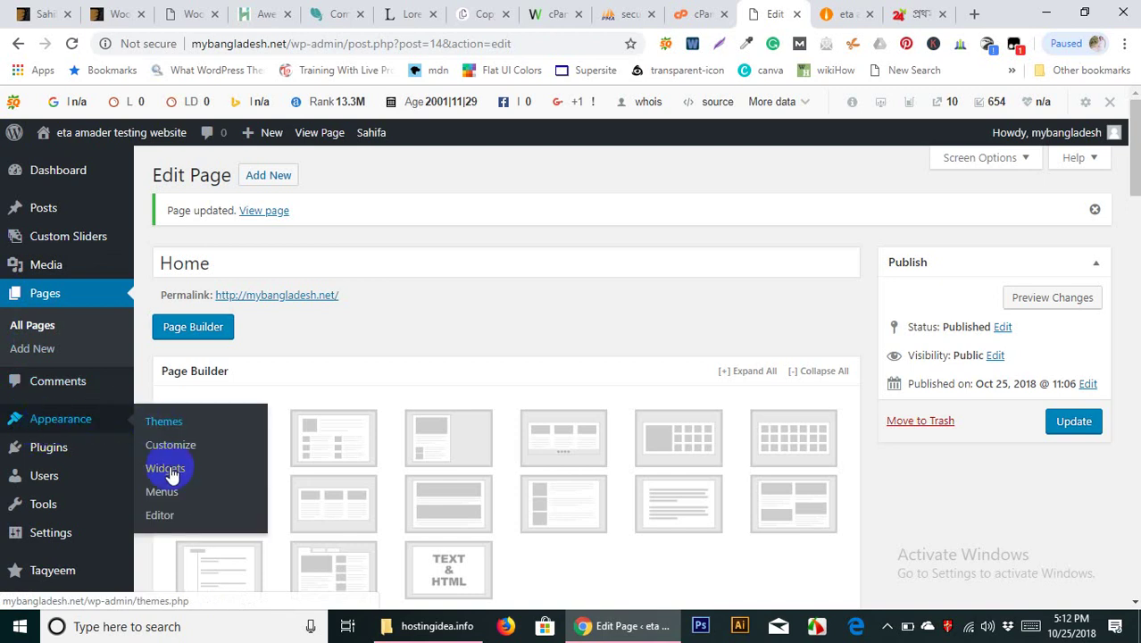
pyautogui.click(821, 12)
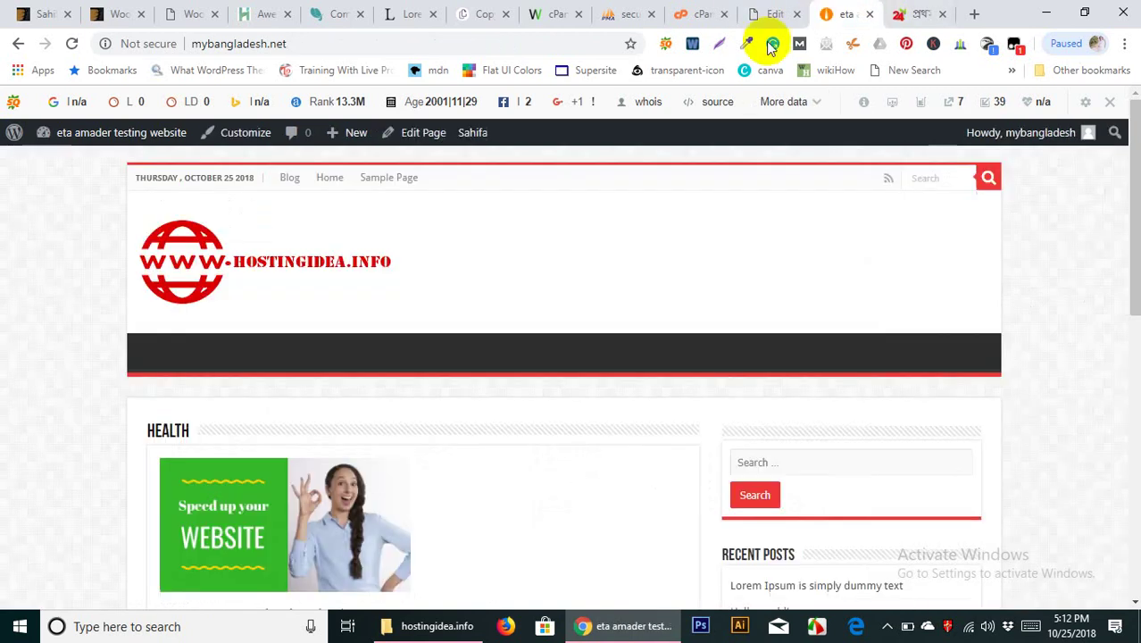
pyautogui.click(775, 10)
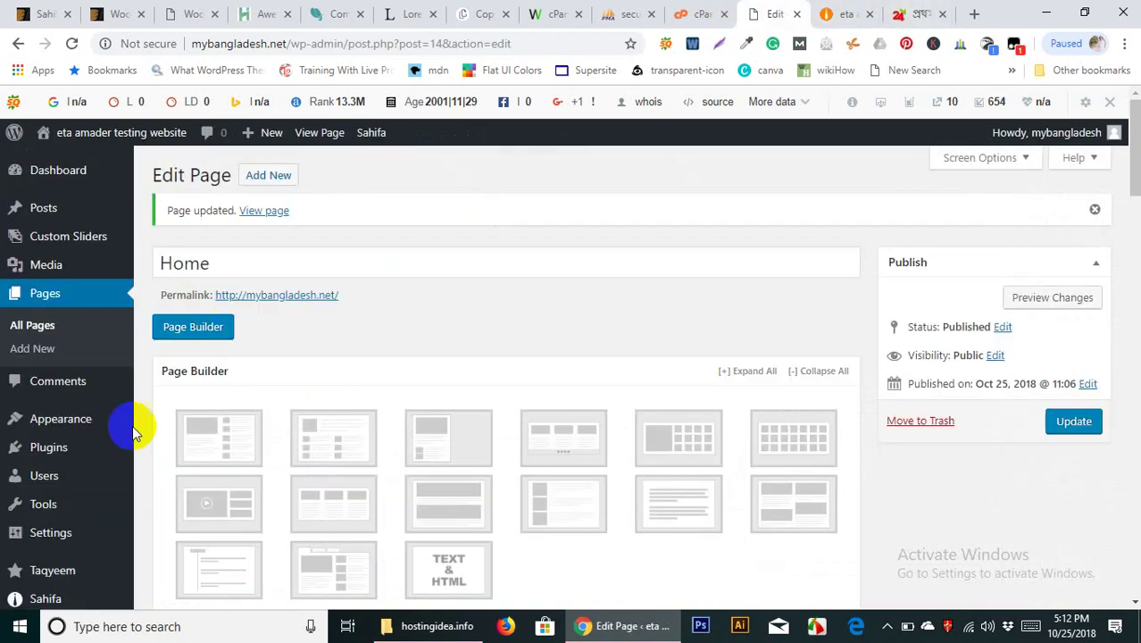
pyautogui.moveTo(54, 421)
pyautogui.click(161, 492)
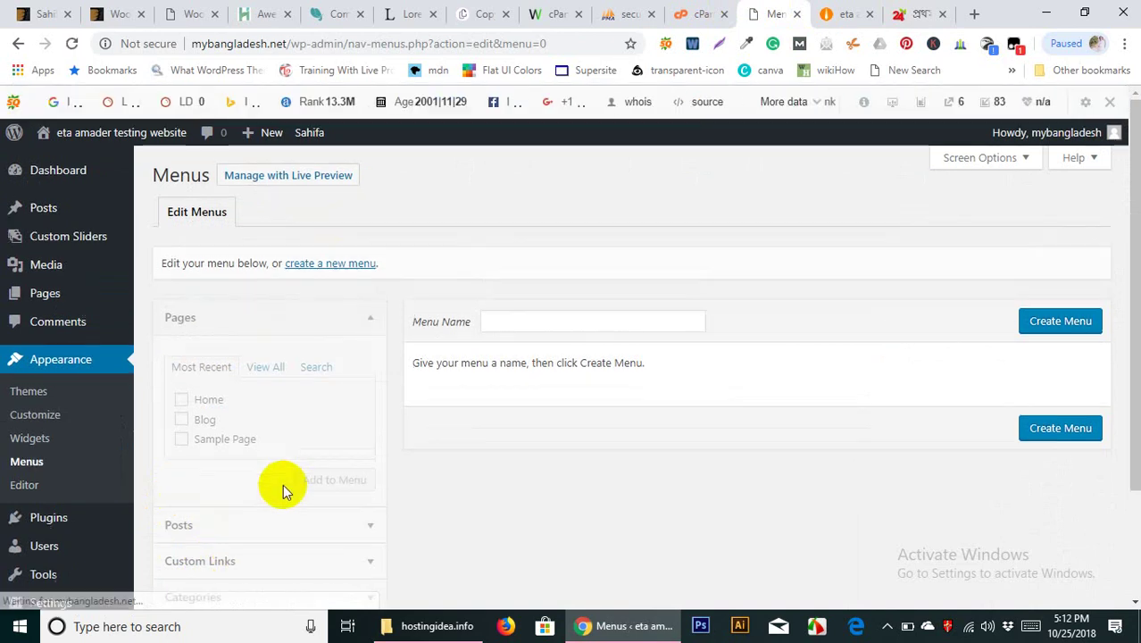
pyautogui.scroll(-2, 346, 409)
pyautogui.scroll(2, 358, 422)
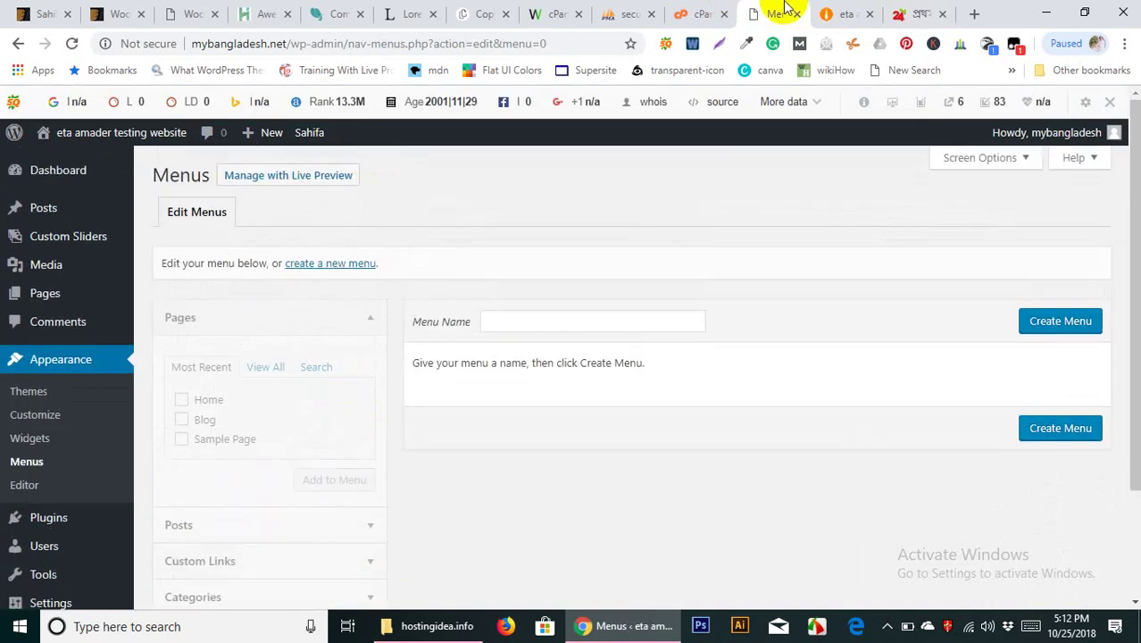
# View the live site's front page from the header down to the footer
pyautogui.click(842, 11)
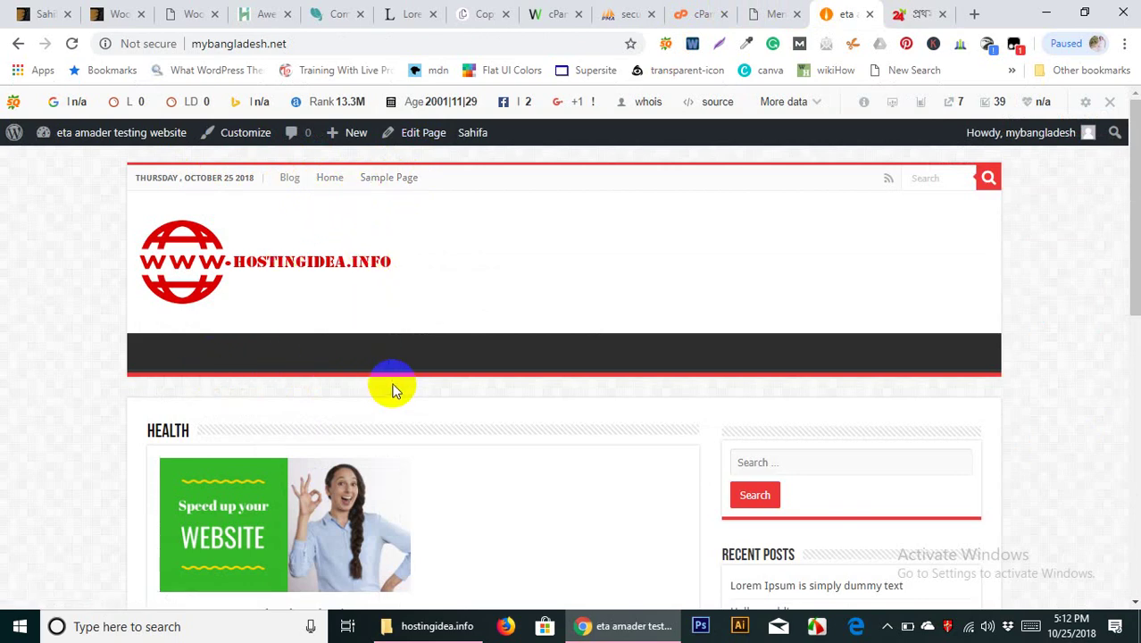
pyautogui.scroll(-15, 429, 391)
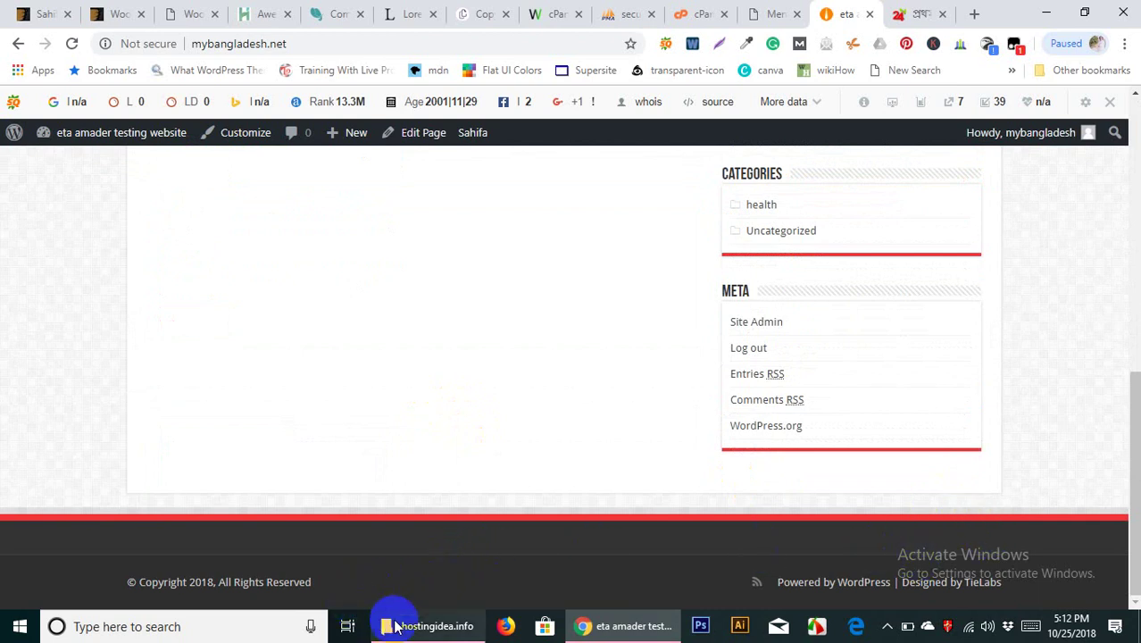
# Create a new navigation menu named Main Menu on the Menus page of the WordPress admin
pyautogui.scroll(2, 554, 321)
pyautogui.click(759, 13)
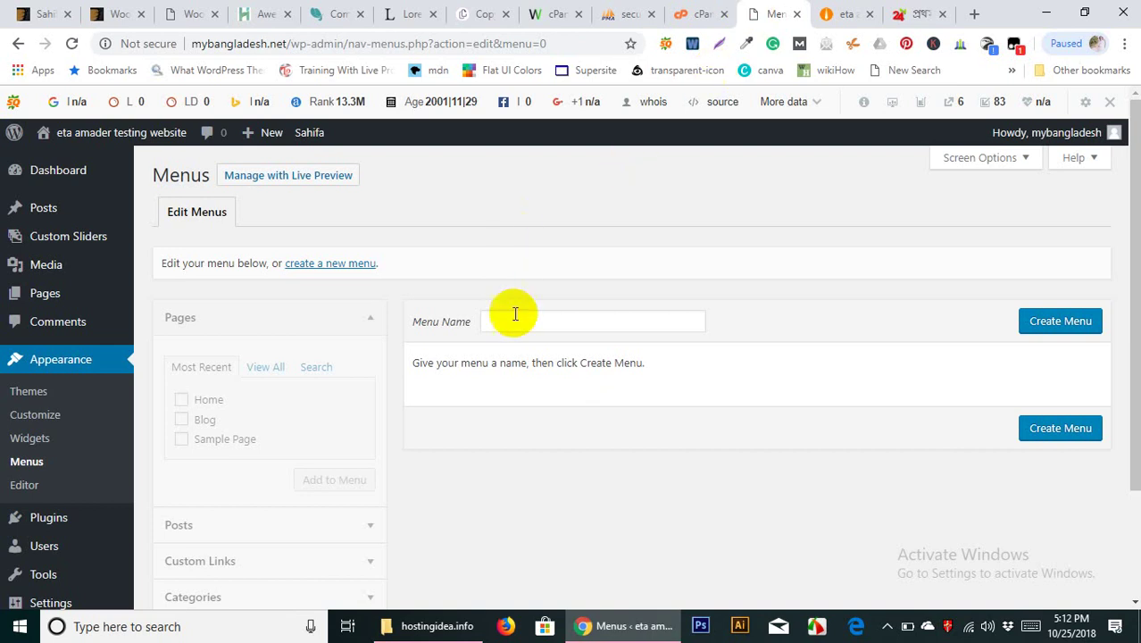
pyautogui.click(316, 265)
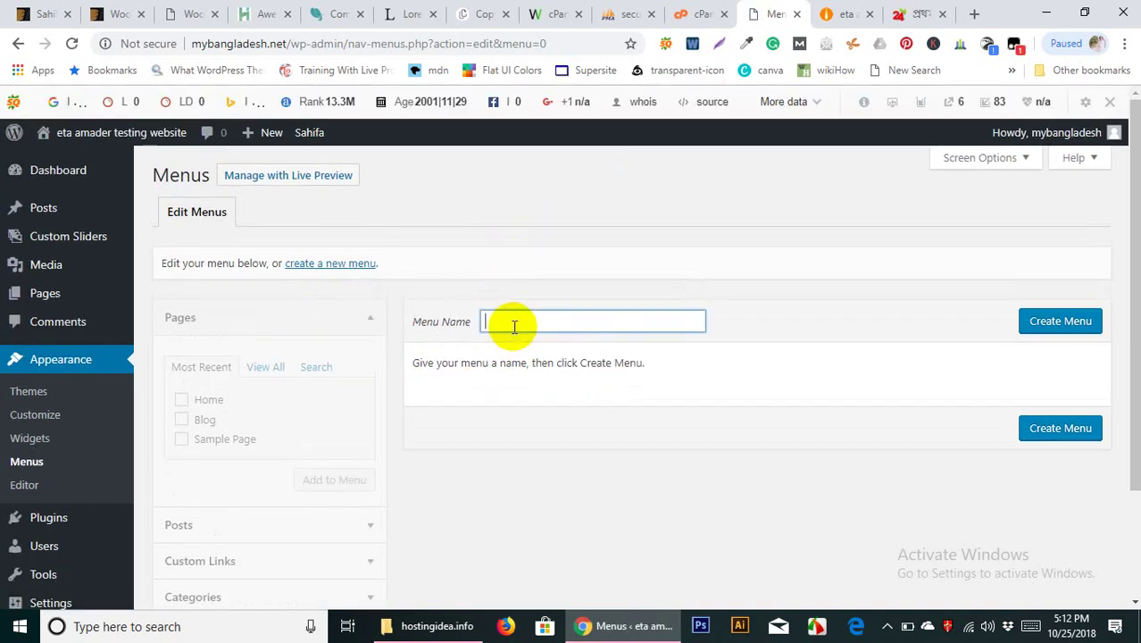
pyautogui.click(513, 326)
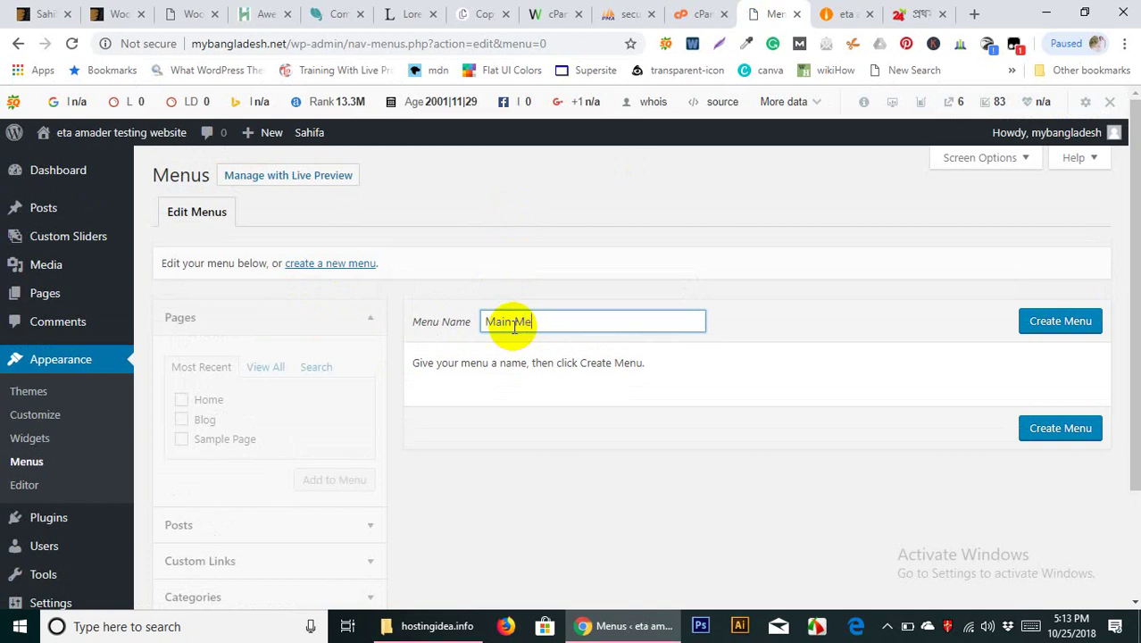
pyautogui.click(1061, 322)
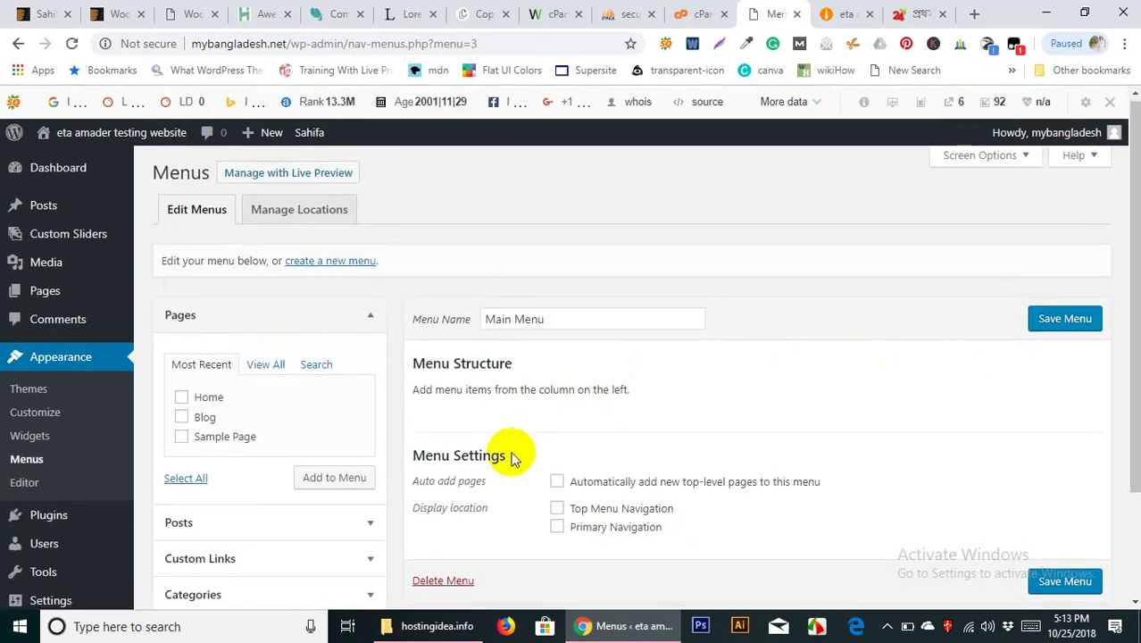
# Add the health category and the Home and Blog pages to Main Menu
pyautogui.scroll(-1, 484, 458)
pyautogui.click(835, 13)
pyautogui.click(756, 16)
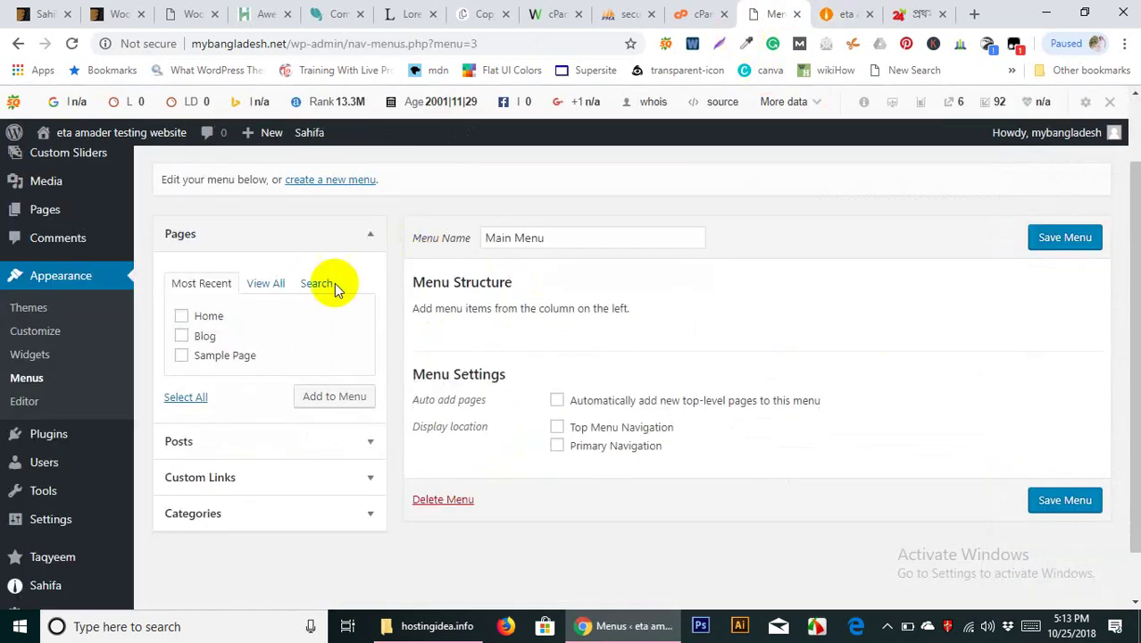
pyautogui.click(182, 319)
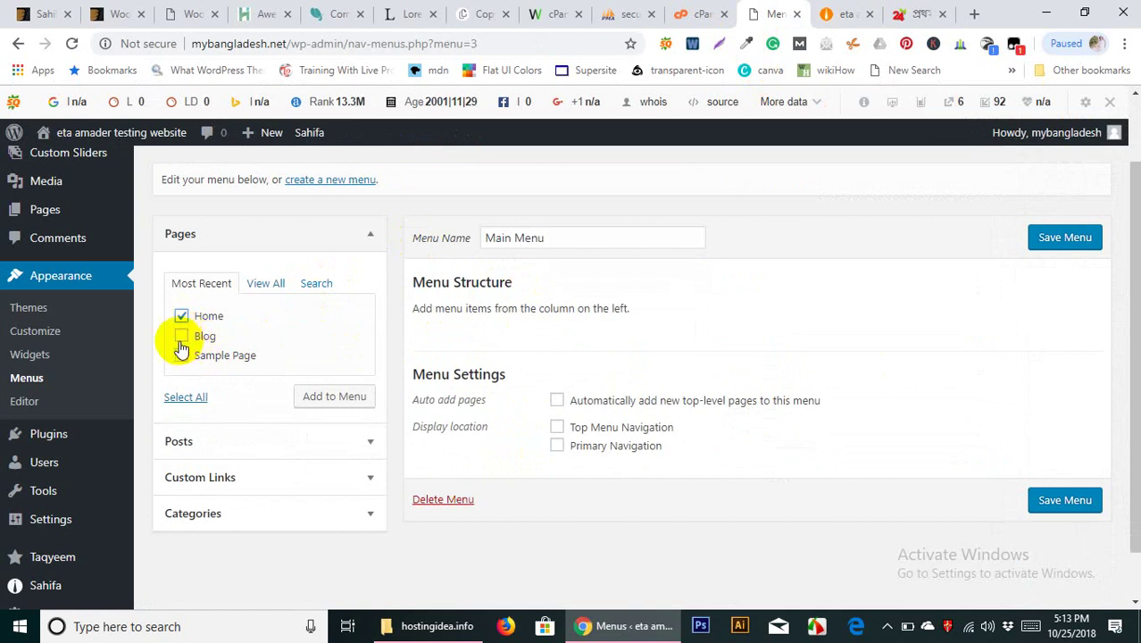
pyautogui.click(181, 336)
pyautogui.scroll(-1, 255, 453)
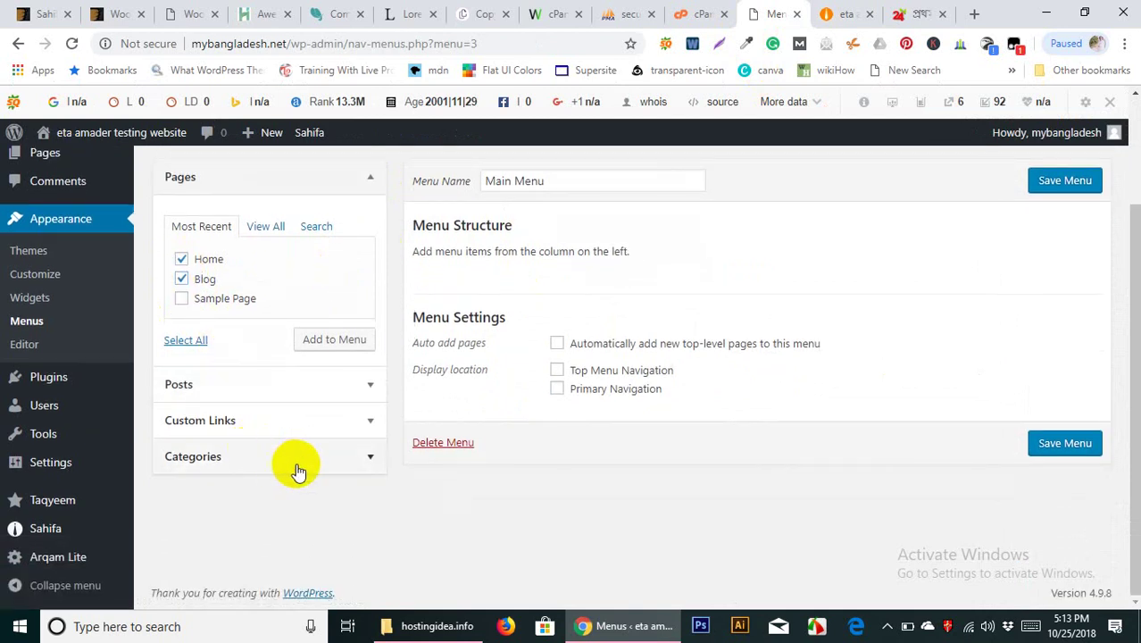
pyautogui.click(292, 464)
pyautogui.click(182, 387)
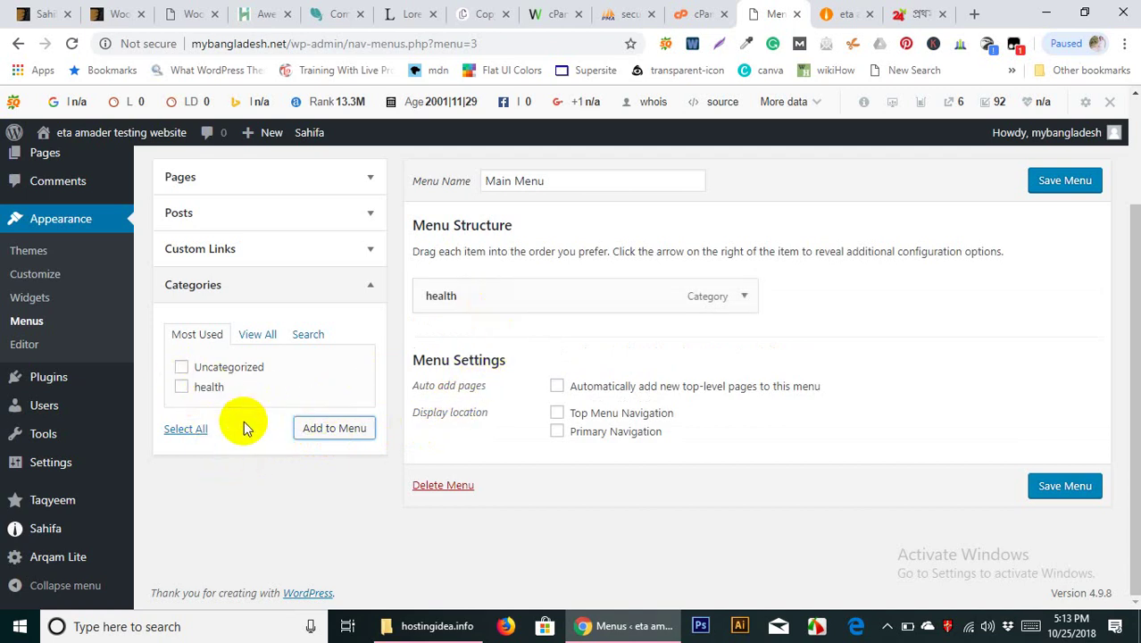
pyautogui.scroll(2, 248, 421)
pyautogui.click(259, 318)
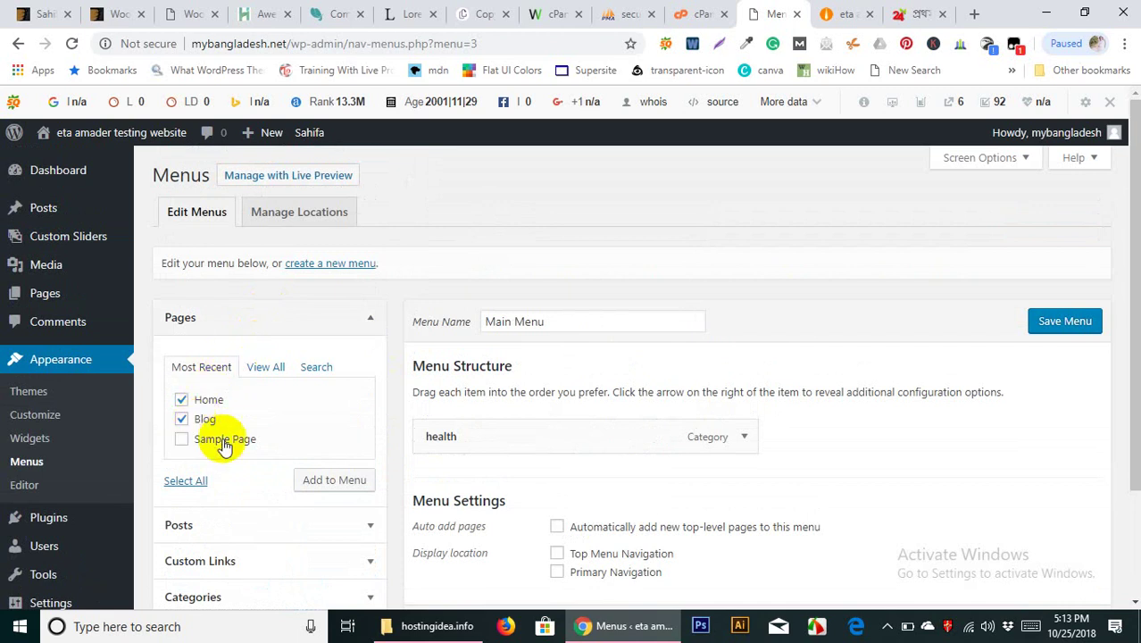
pyautogui.click(329, 483)
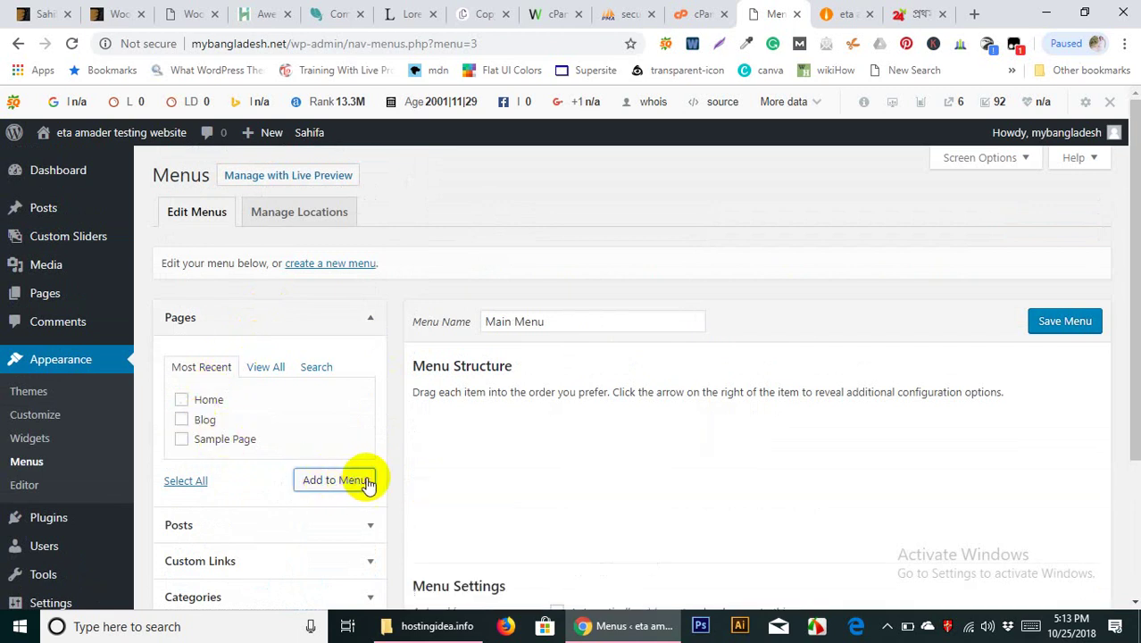
# Arrange the menu structure in the order Home, Blog, health
pyautogui.scroll(-1, 500, 482)
pyautogui.moveTo(471, 408)
pyautogui.mouseDown()
pyautogui.moveTo(475, 340)
pyautogui.moveTo(474, 353)
pyautogui.mouseUp()
pyautogui.moveTo(472, 440)
pyautogui.mouseDown()
pyautogui.moveTo(474, 388)
pyautogui.moveTo(471, 402)
pyautogui.mouseUp()
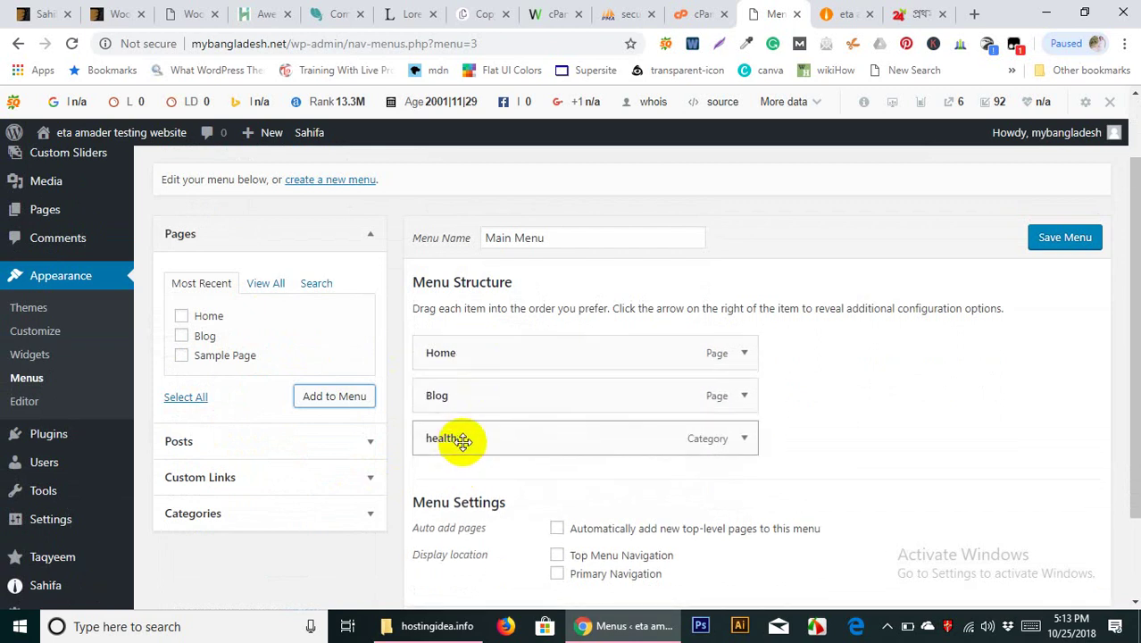
# Capitalize the navigation label of the health menu item so that it reads Health
pyautogui.scroll(-1, 460, 440)
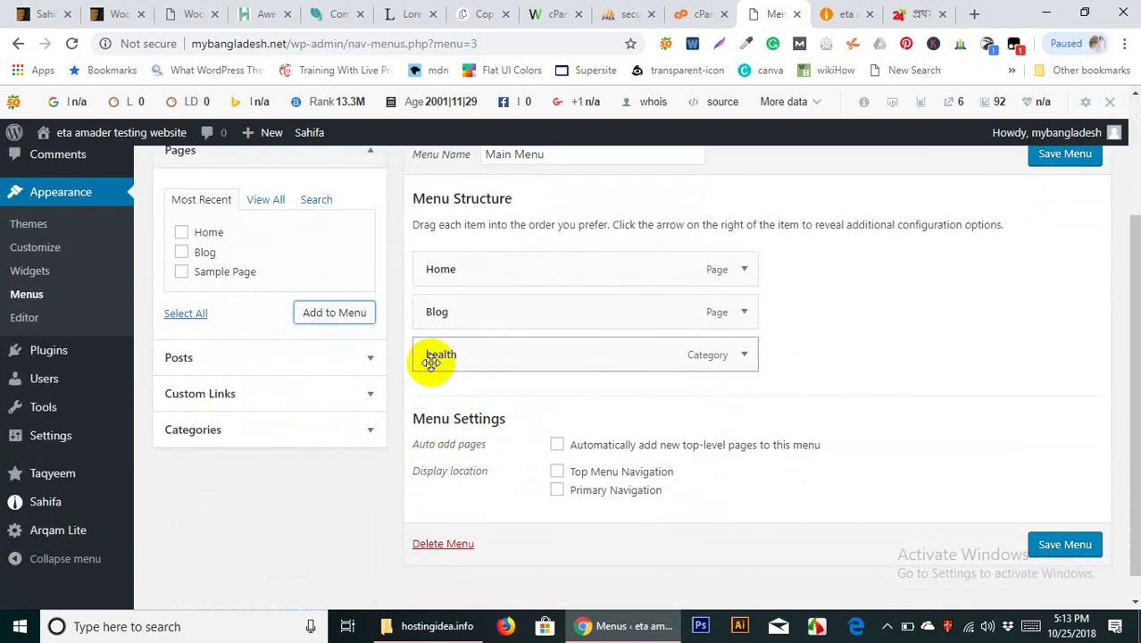
pyautogui.click(742, 358)
pyautogui.click(432, 411)
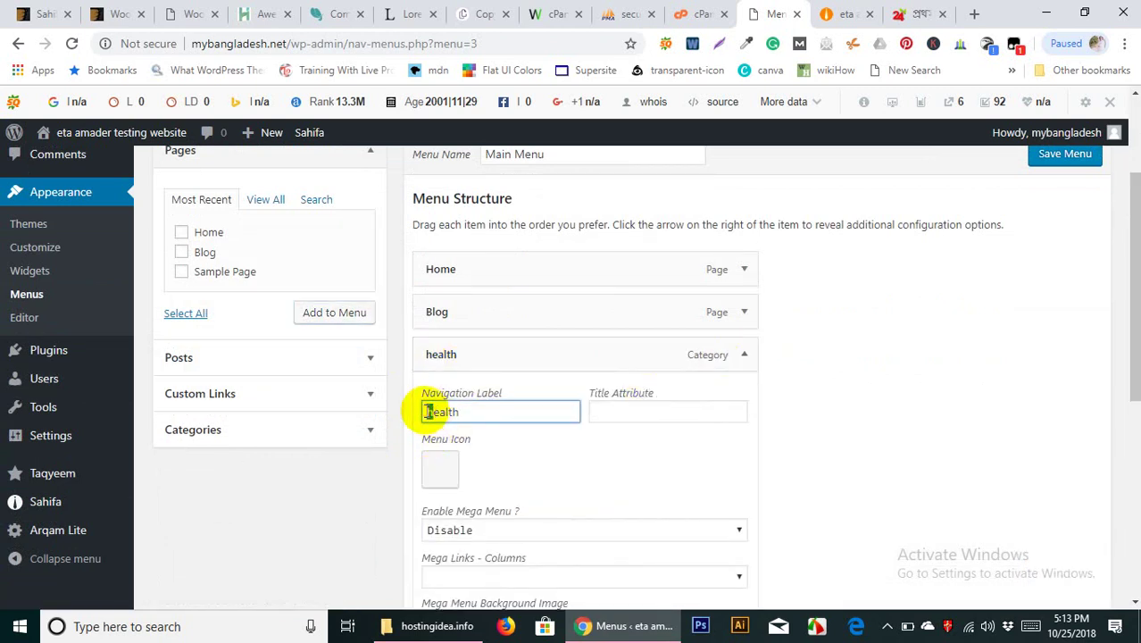
pyautogui.write('H')
# Examine the menu icon choices and the mega menu options of the Health item
pyautogui.scroll(-2, 527, 483)
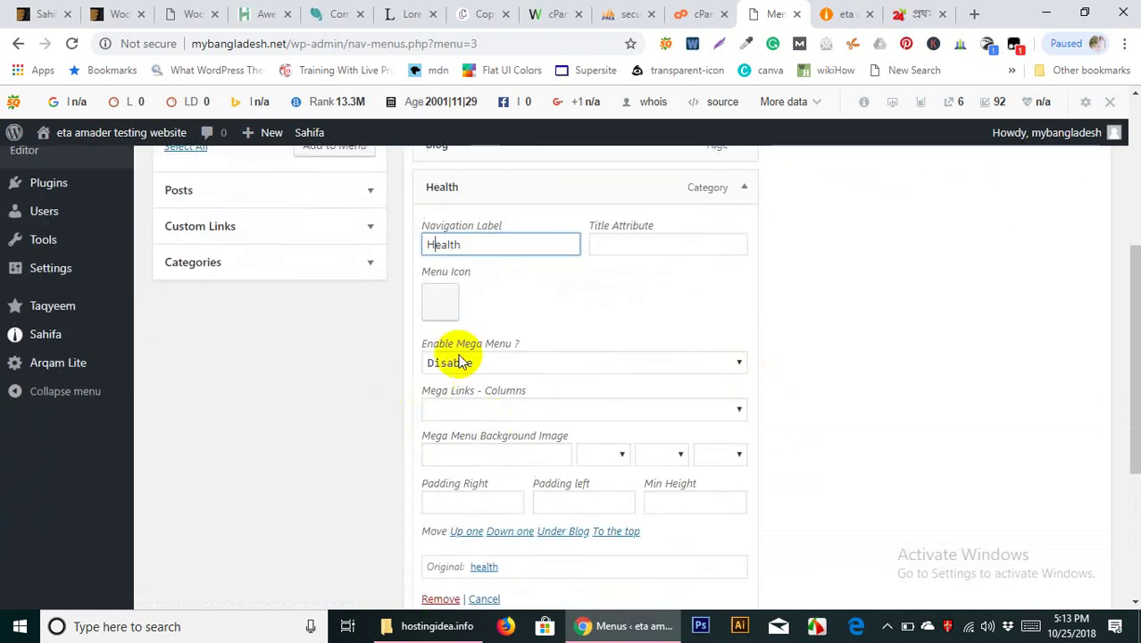
pyautogui.click(440, 308)
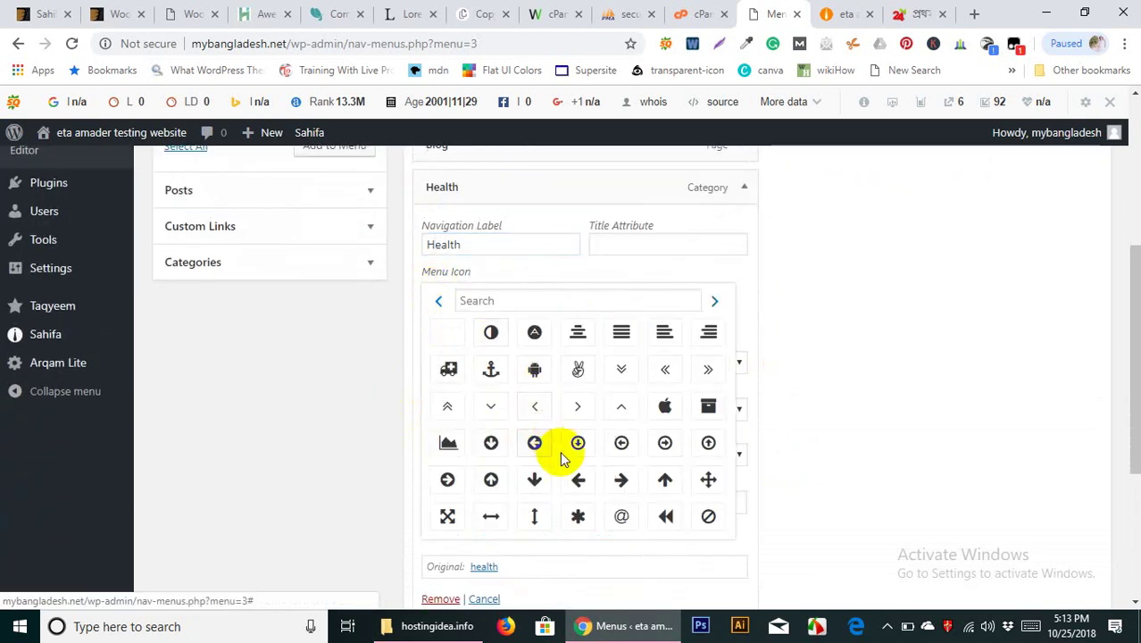
pyautogui.scroll(-2, 621, 443)
pyautogui.scroll(2, 631, 349)
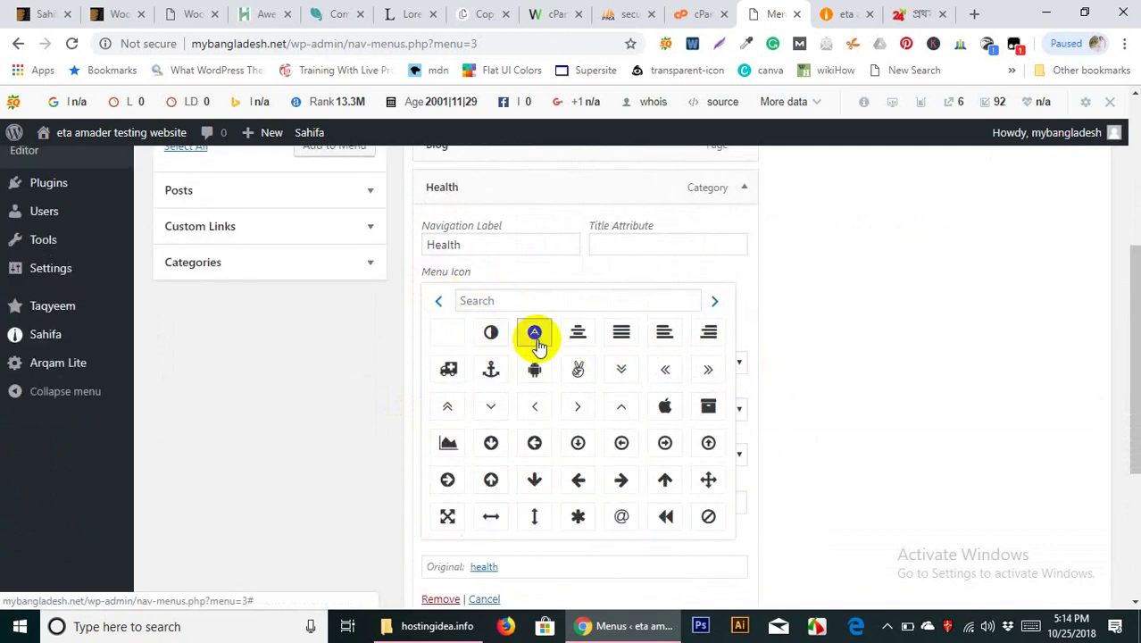
pyautogui.click(812, 288)
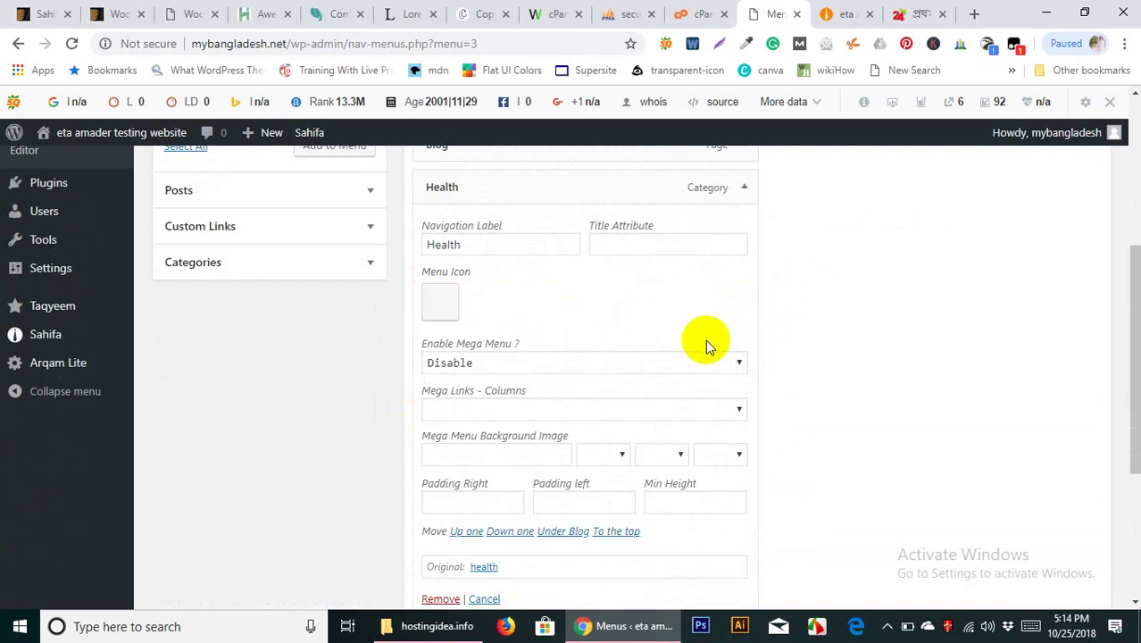
pyautogui.scroll(-2, 697, 331)
pyautogui.scroll(3, 666, 366)
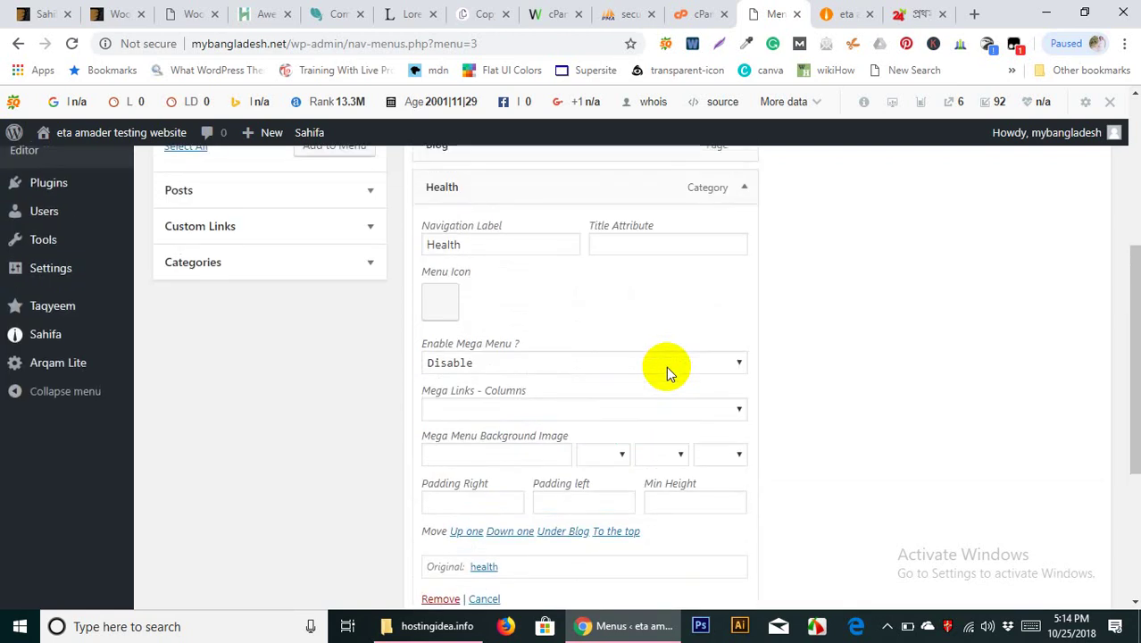
pyautogui.scroll(1, 612, 367)
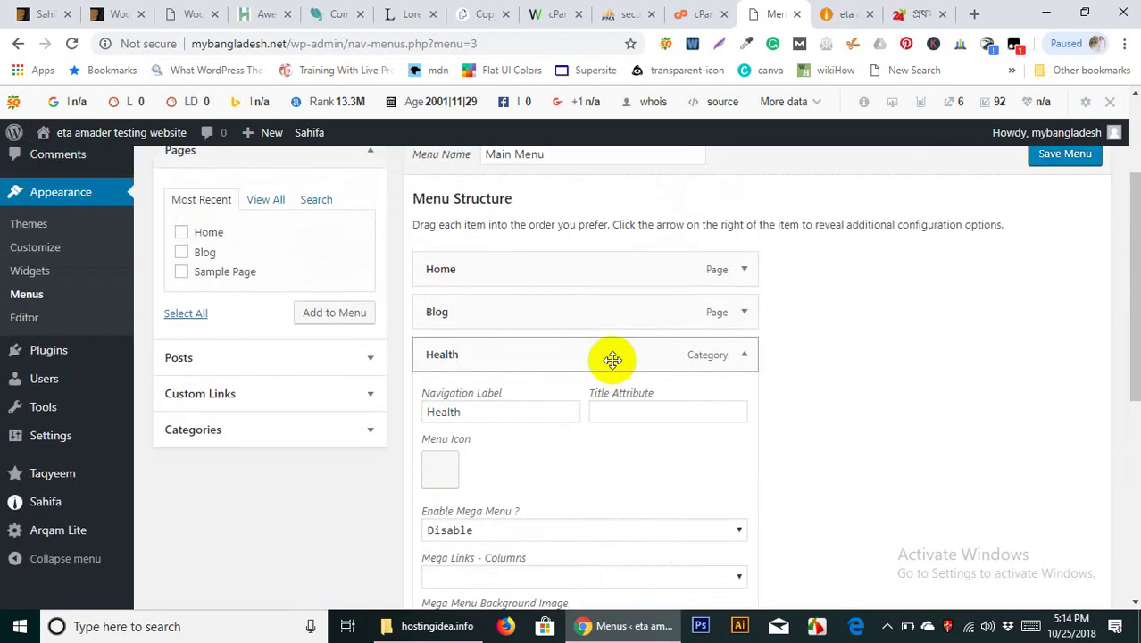
pyautogui.scroll(-2, 851, 283)
pyautogui.scroll(-3, 850, 283)
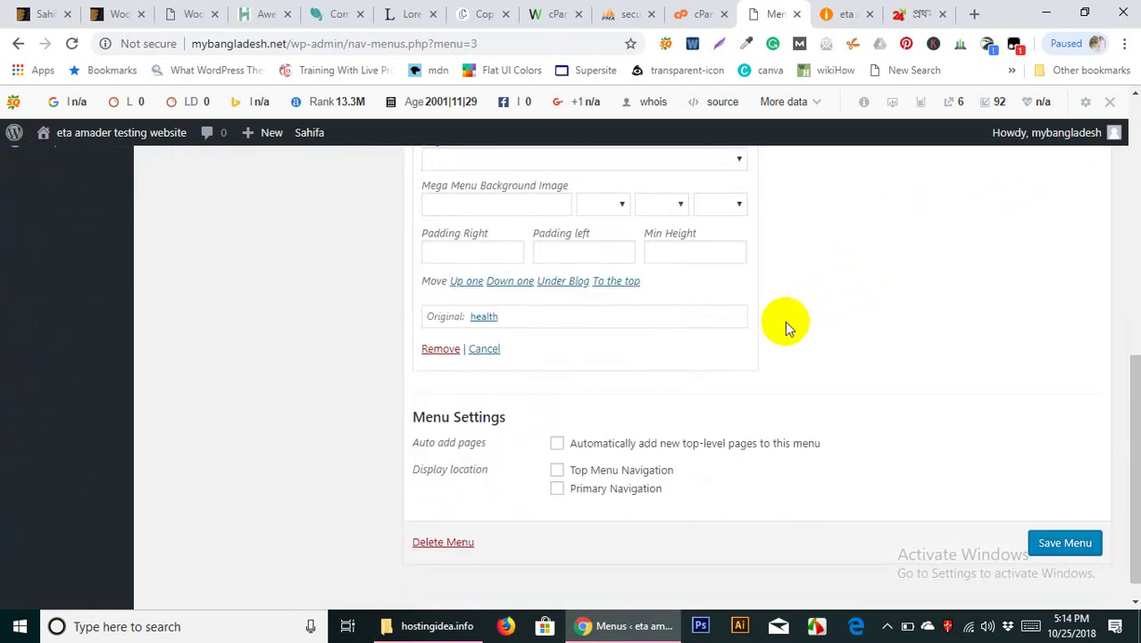
# Check the live site's navigation areas, assign Main Menu to the Primary Navigation location and save the menu
pyautogui.click(858, 13)
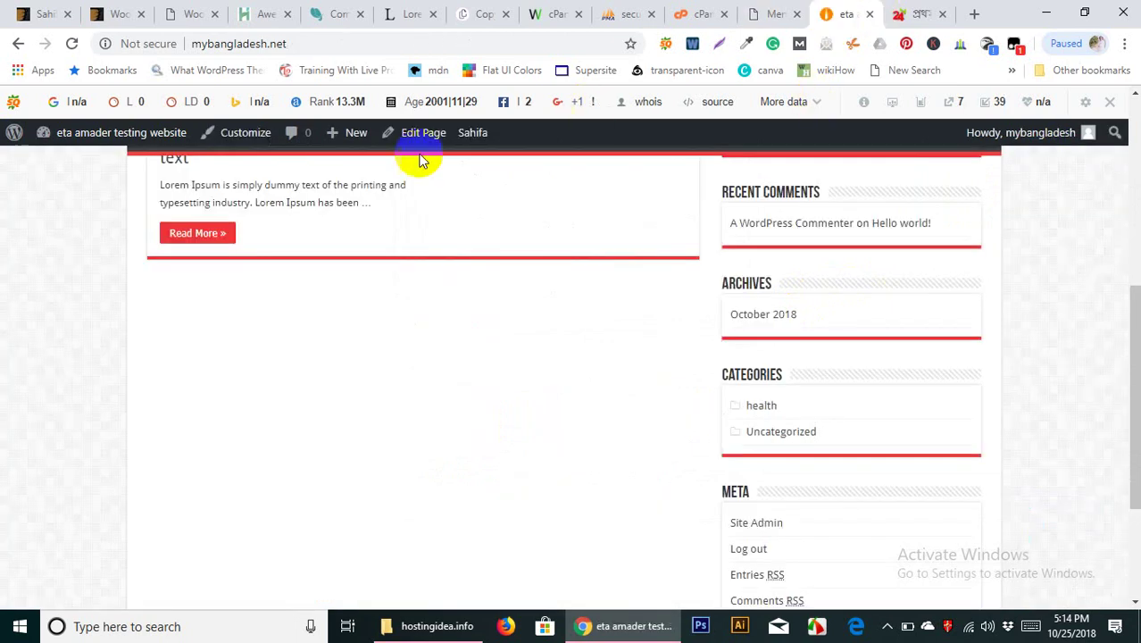
pyautogui.scroll(5, 456, 343)
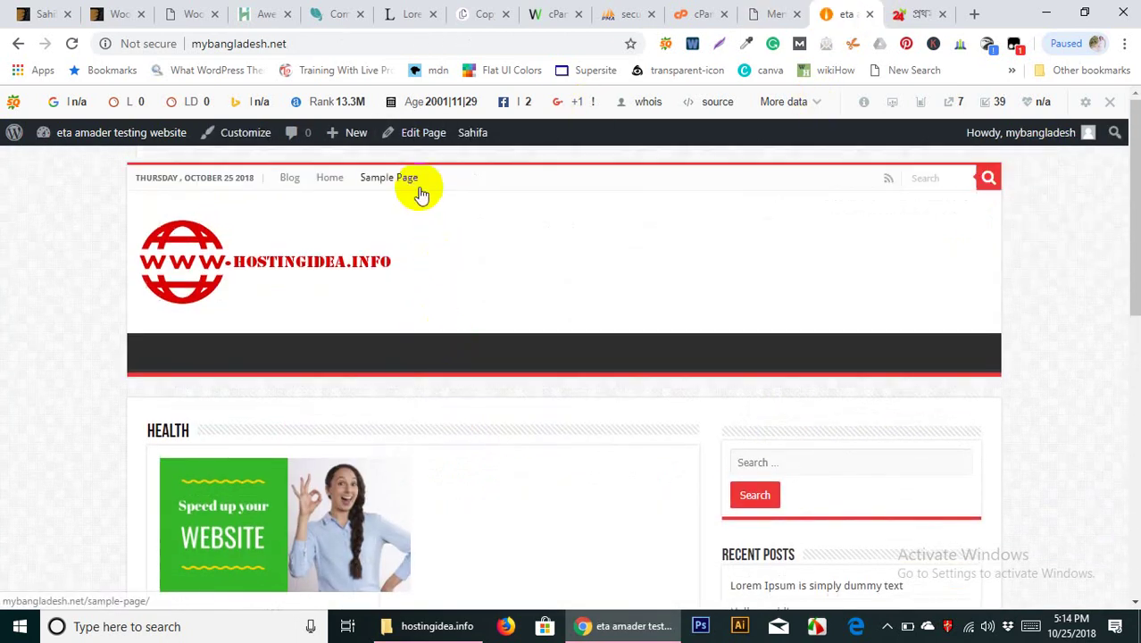
pyautogui.click(773, 13)
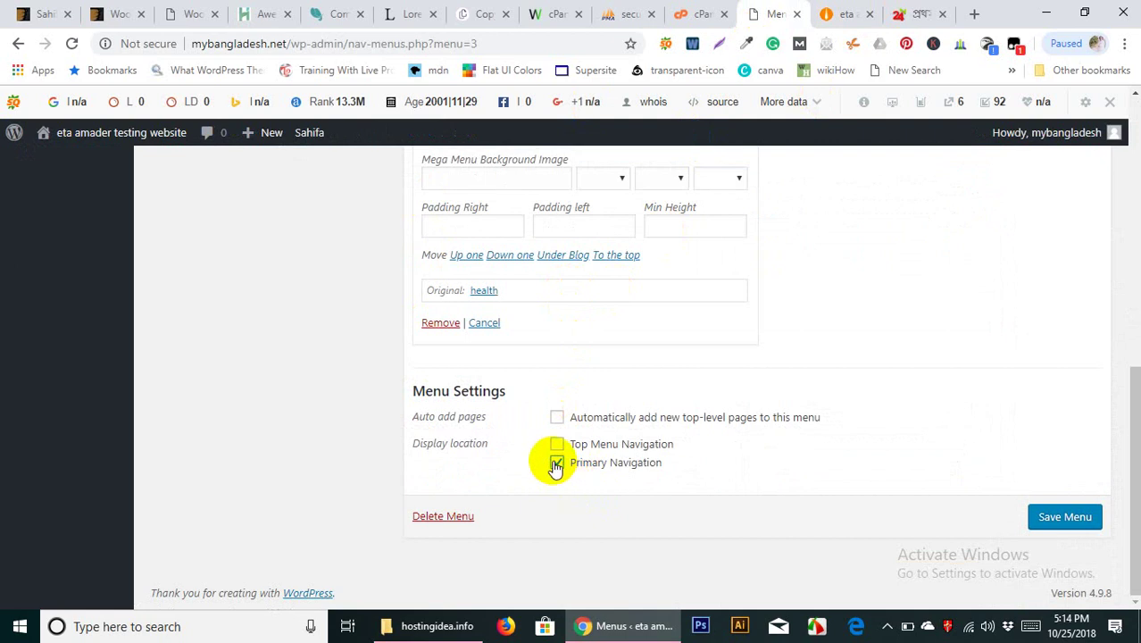
pyautogui.click(1071, 526)
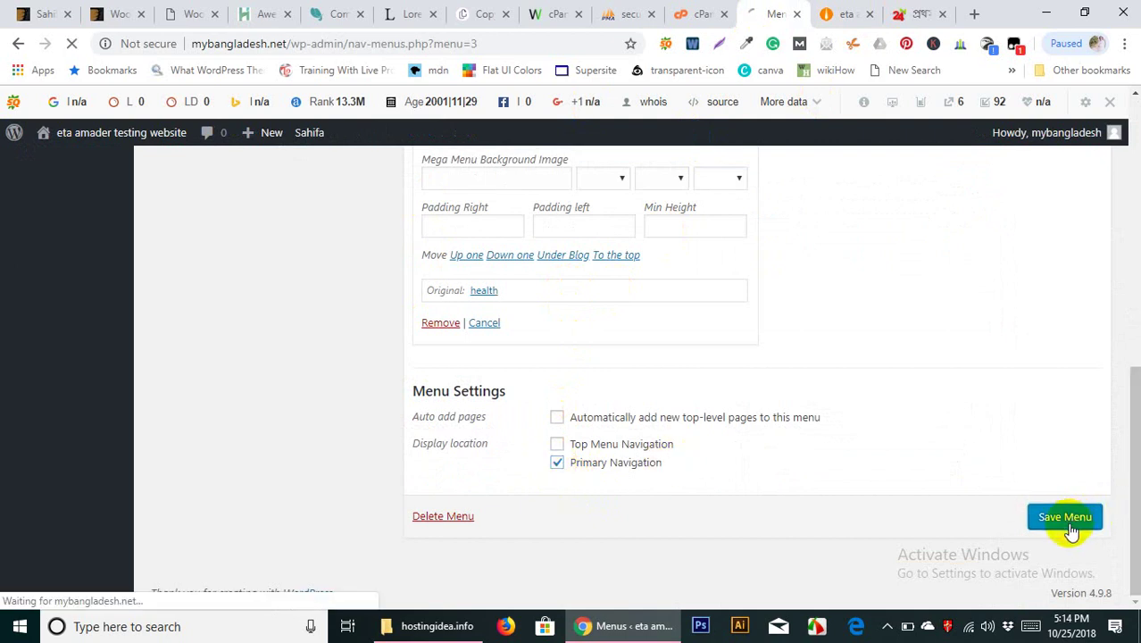
# Reload the live front page and view the Health category page through the main navigation bar
pyautogui.click(842, 14)
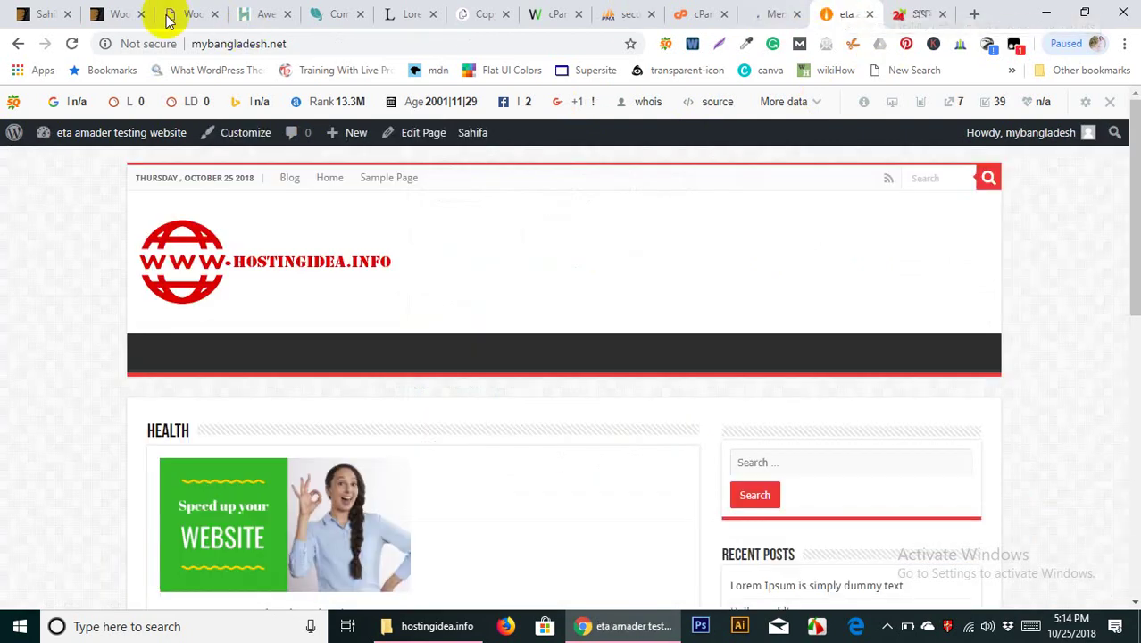
pyautogui.click(73, 44)
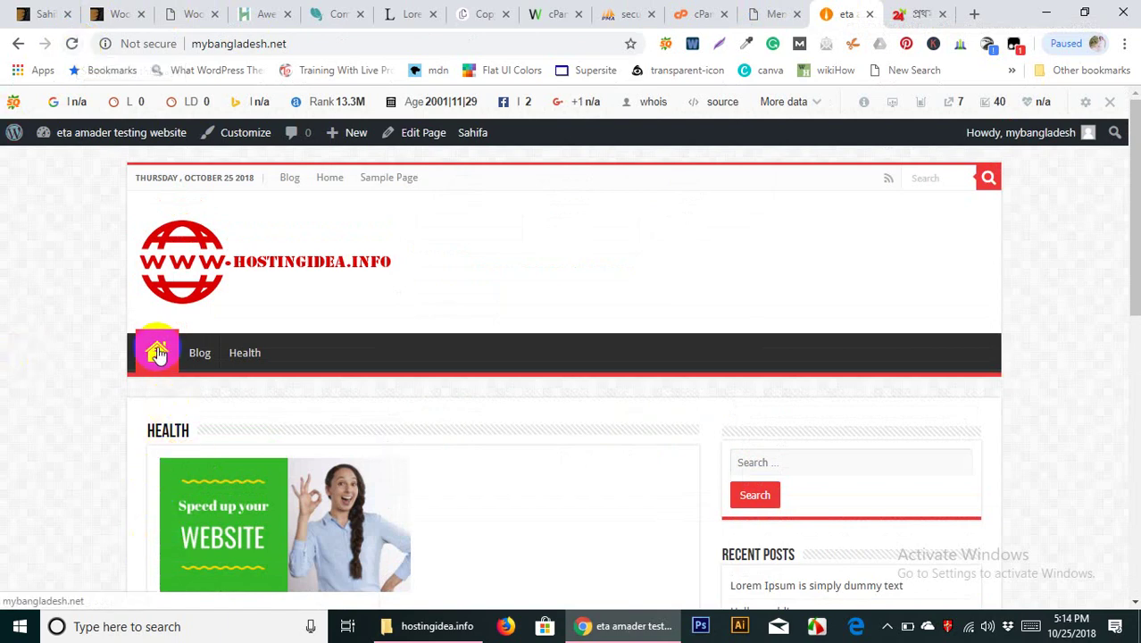
pyautogui.click(250, 353)
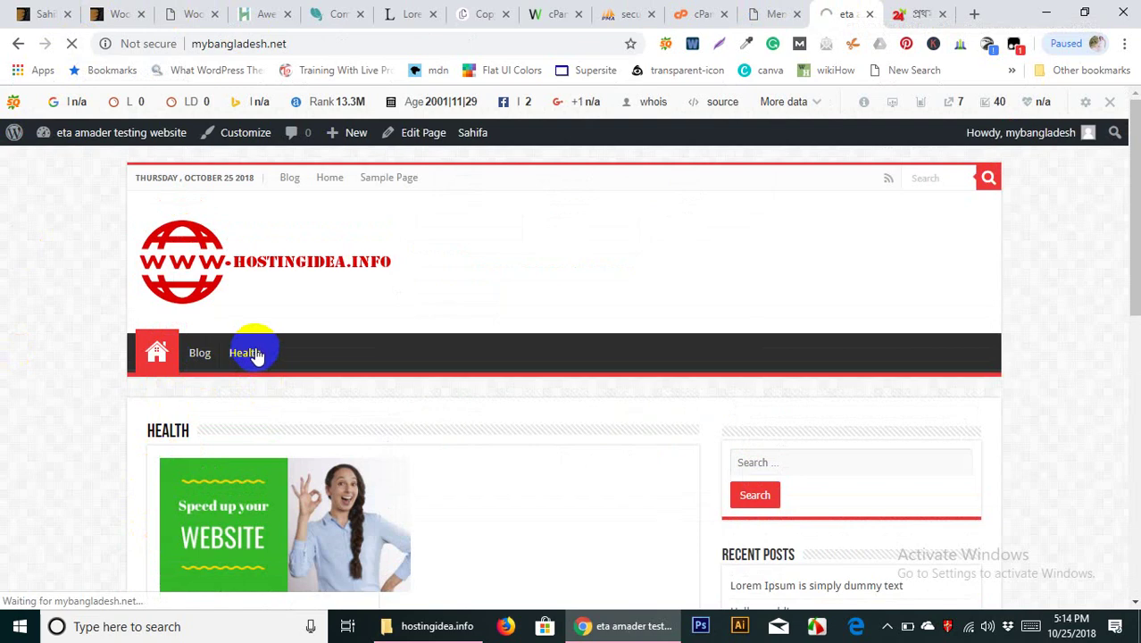
pyautogui.scroll(-5, 280, 424)
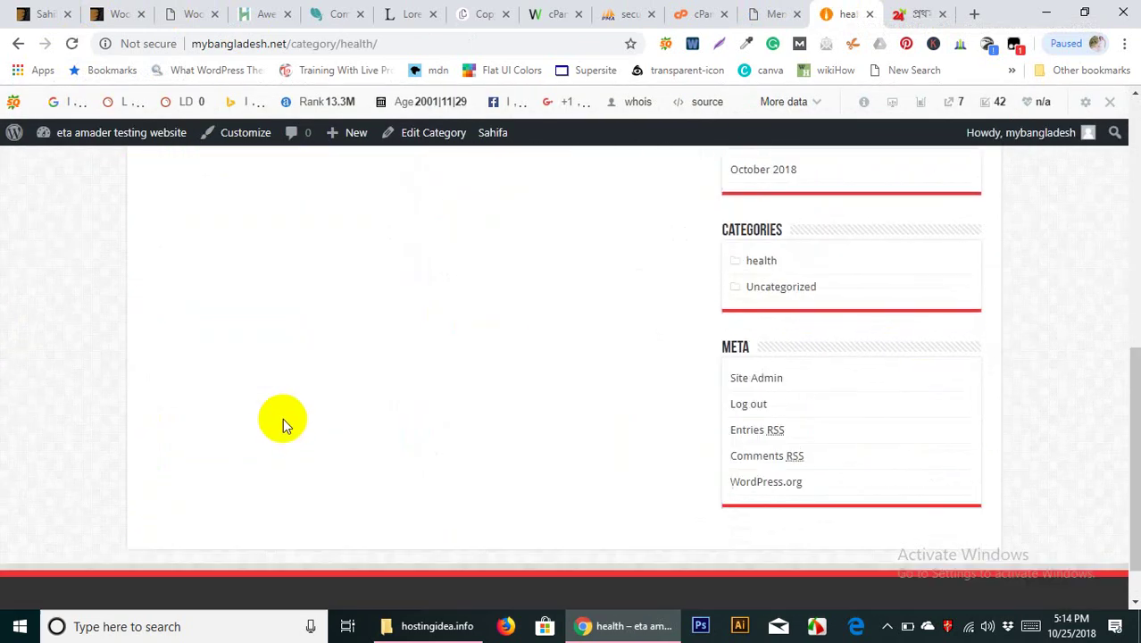
pyautogui.scroll(-2, 282, 419)
pyautogui.scroll(5, 281, 420)
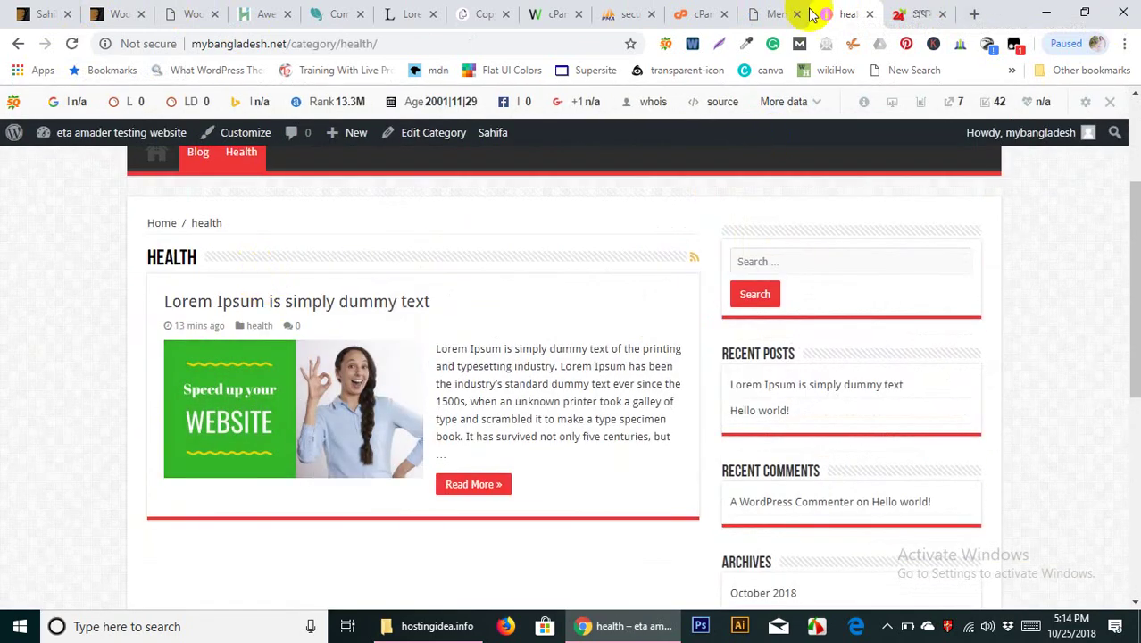
# Add a new post category named back pain without a parent category in the WordPress admin
pyautogui.click(777, 13)
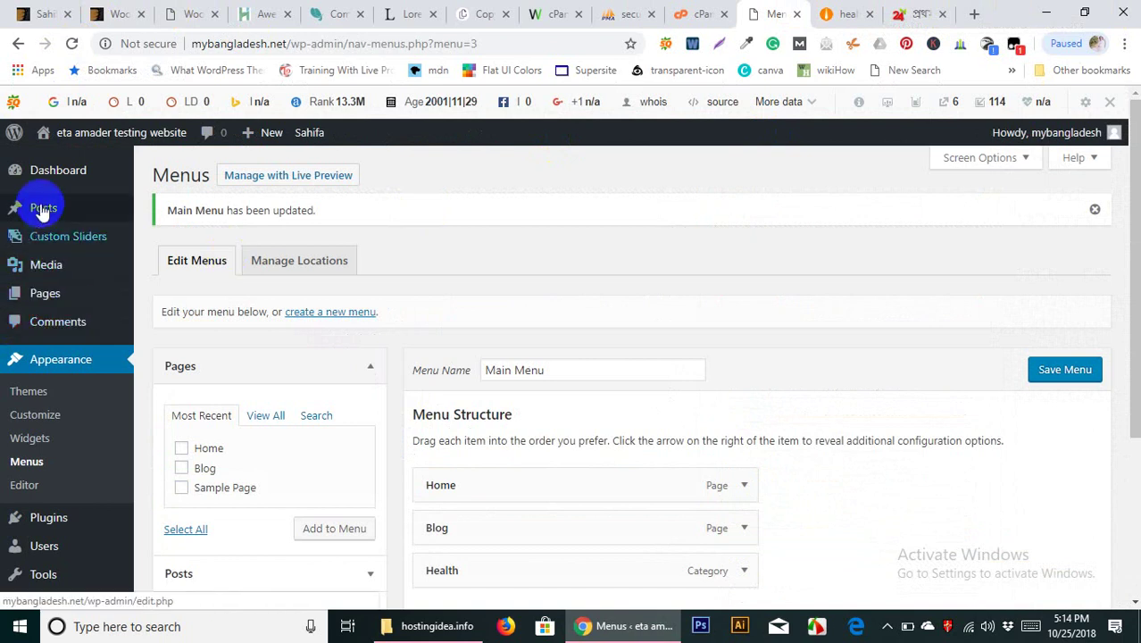
pyautogui.moveTo(44, 214)
pyautogui.click(166, 257)
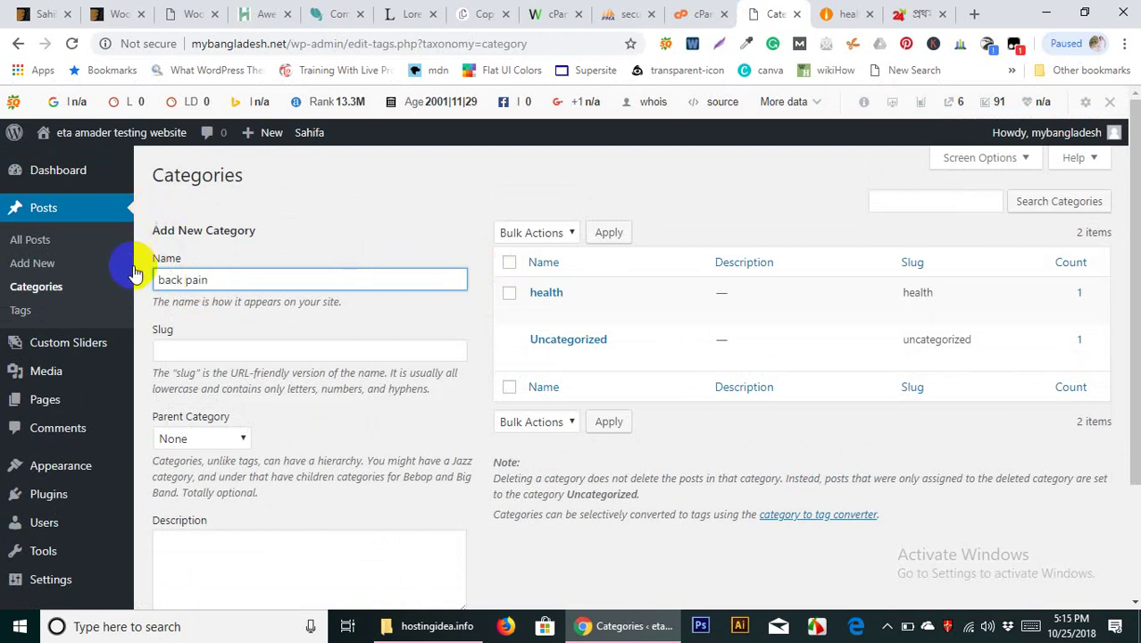
pyautogui.scroll(-2, 268, 343)
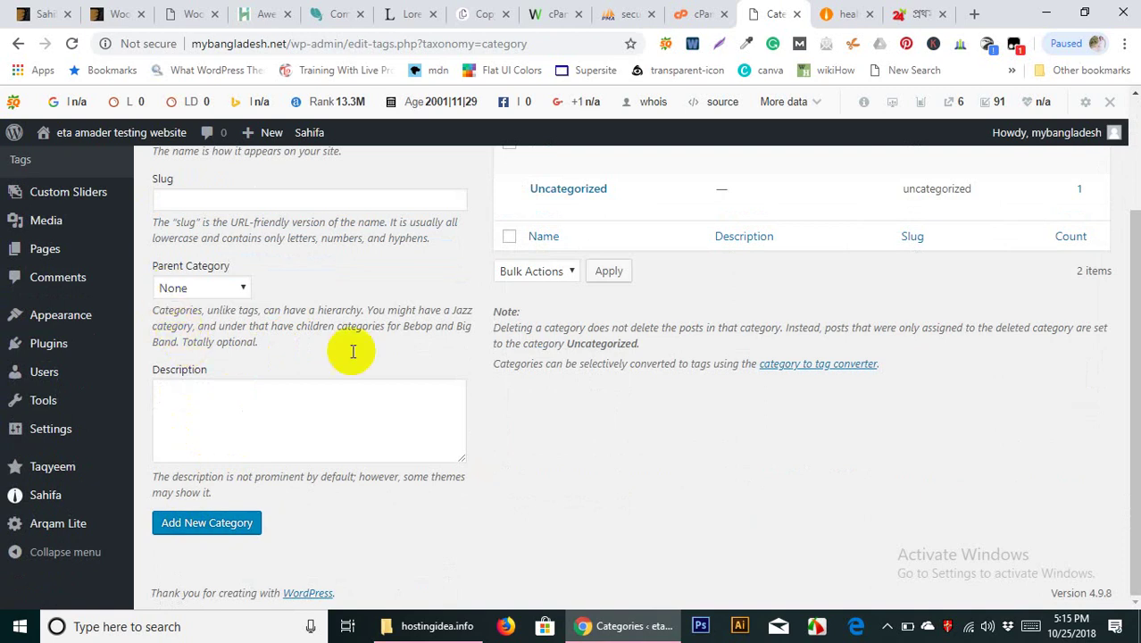
pyautogui.click(211, 525)
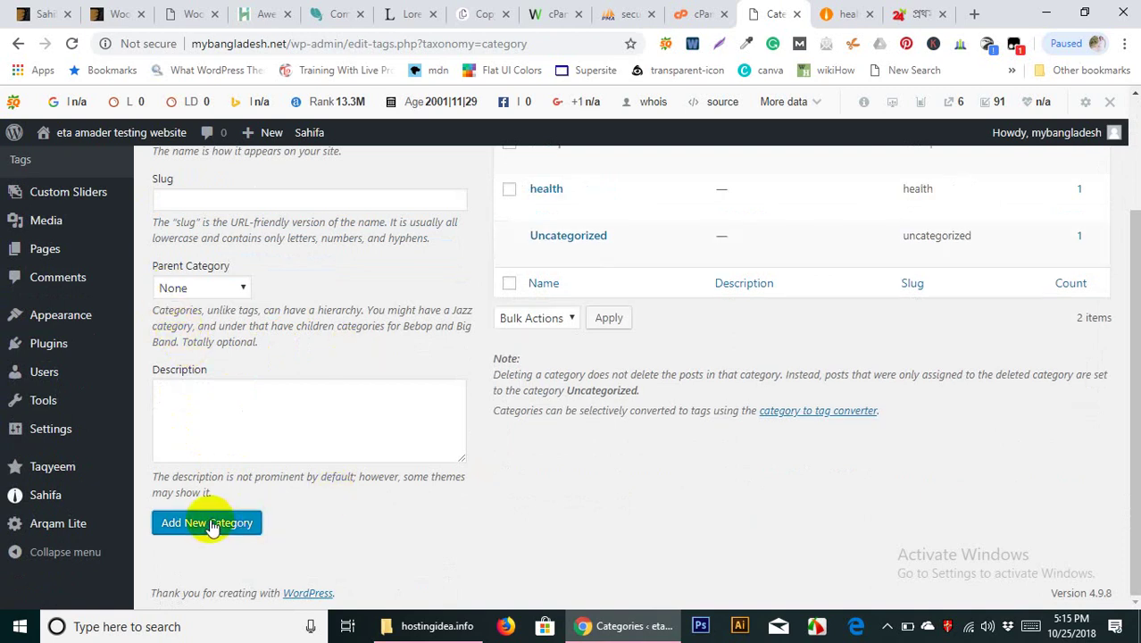
# Add a new post category named Freelance without a parent category
pyautogui.scroll(1, 572, 384)
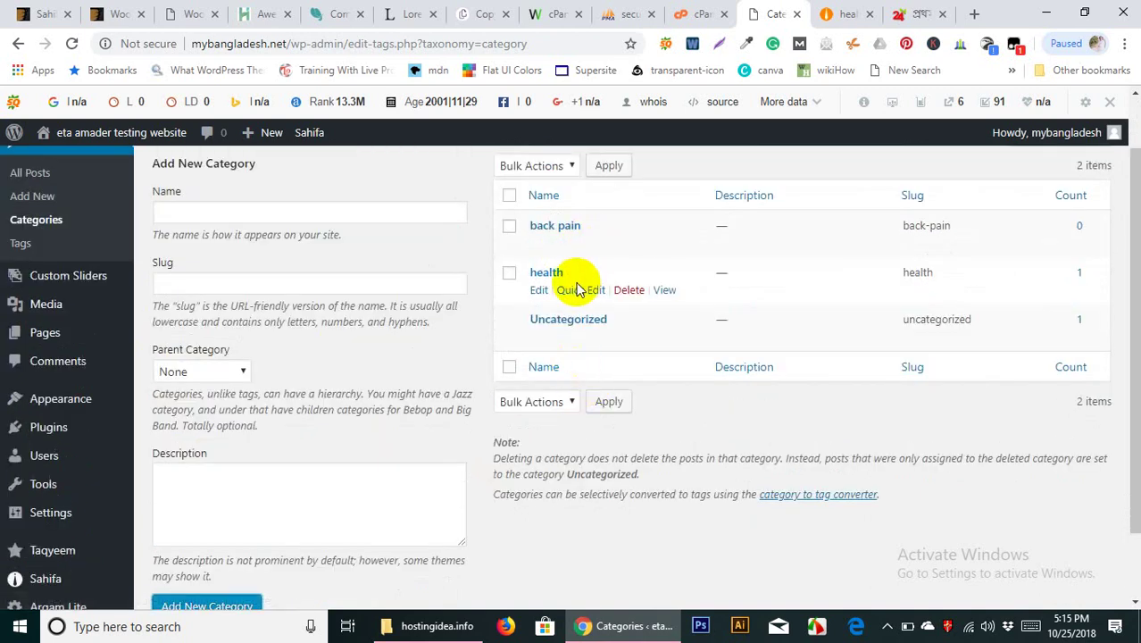
pyautogui.click(210, 216)
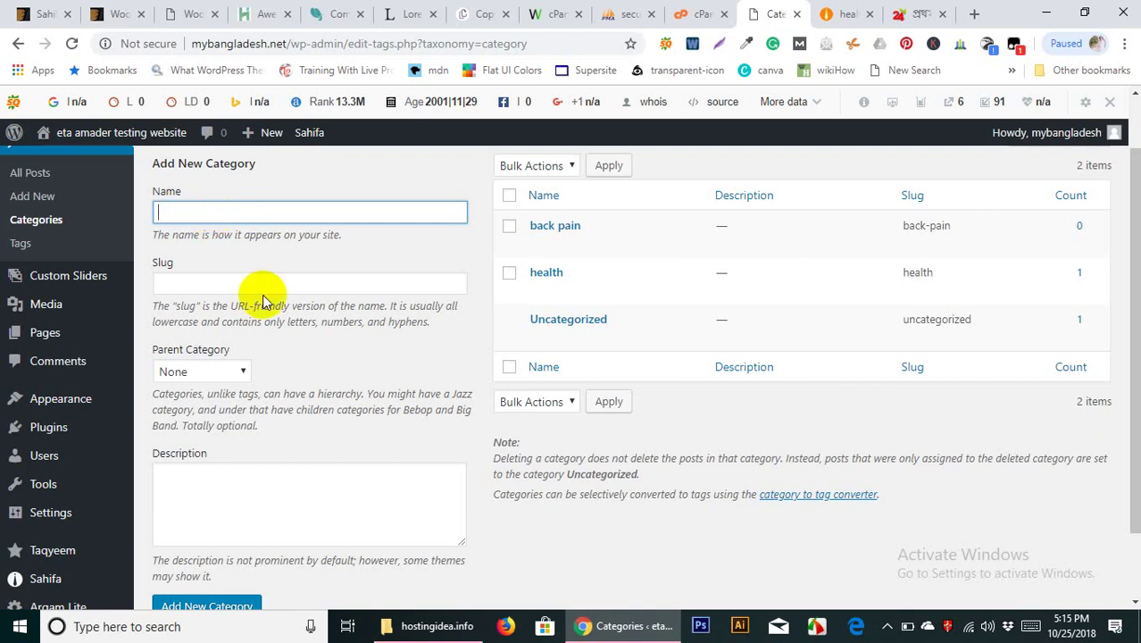
pyautogui.write('Freelance')
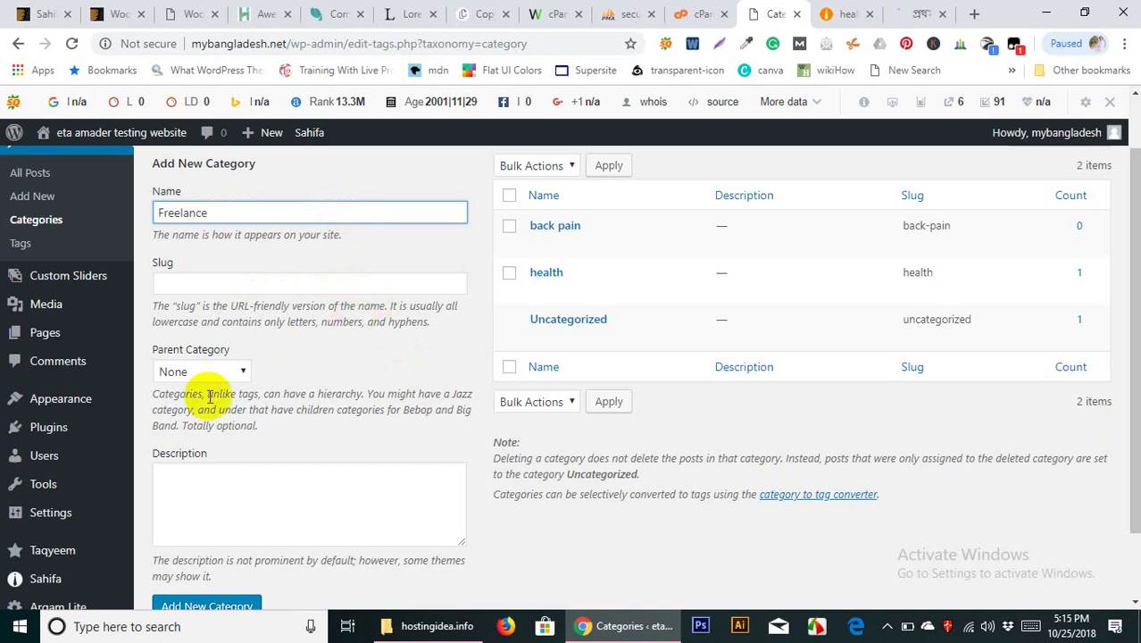
pyautogui.scroll(-2, 183, 433)
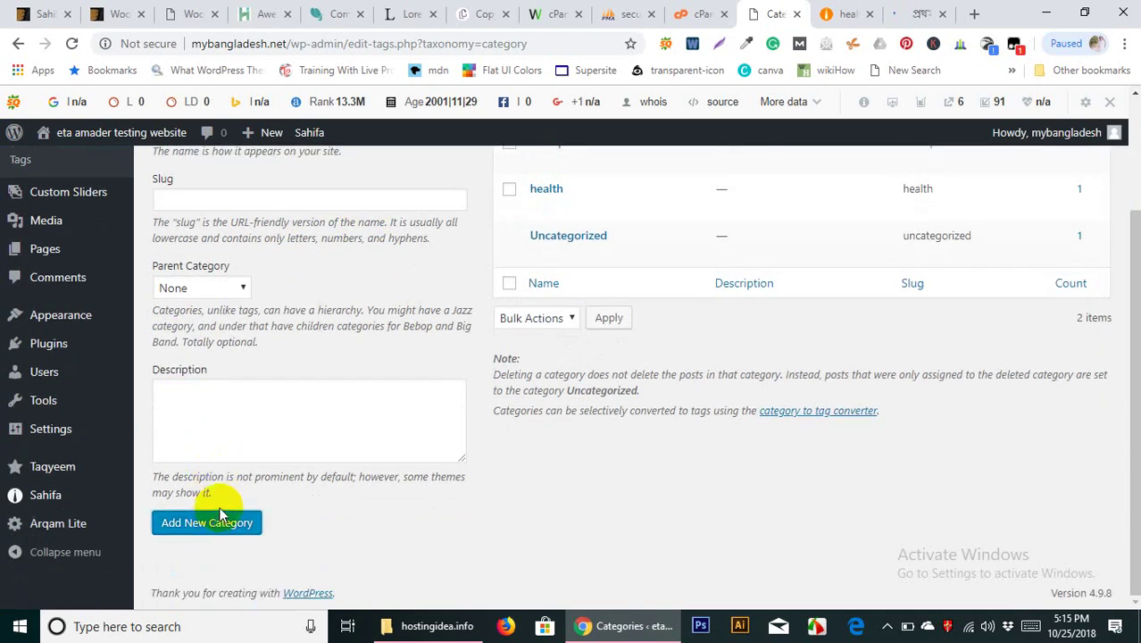
pyautogui.click(219, 516)
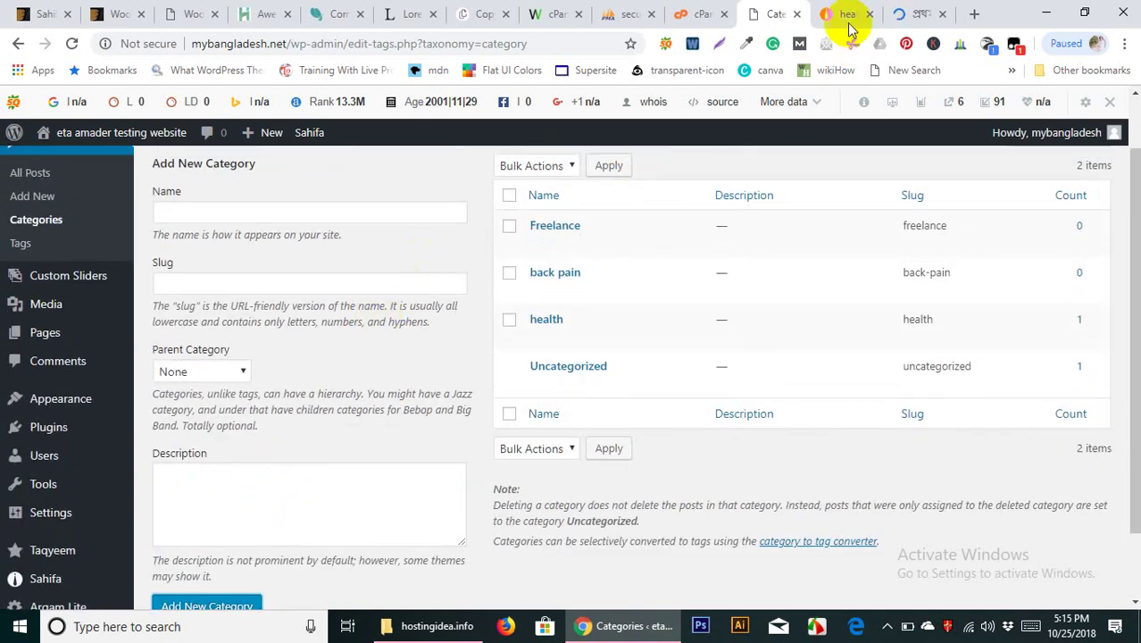
# Add the back pain and Freelance categories to Main Menu in the WordPress menu editor
pyautogui.moveTo(51, 398)
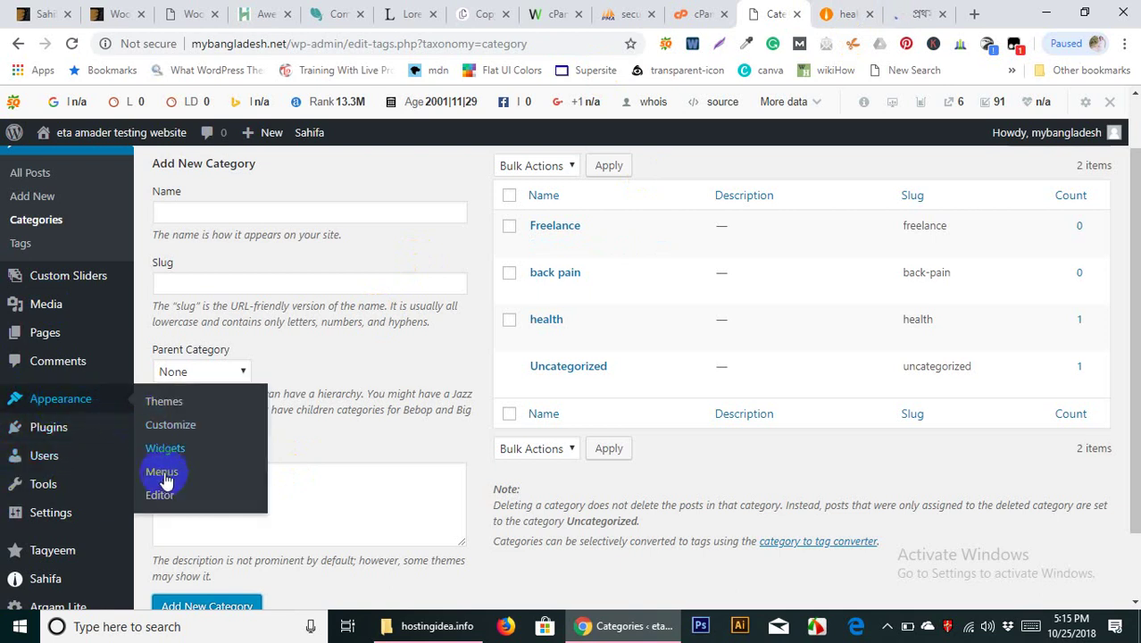
pyautogui.click(170, 473)
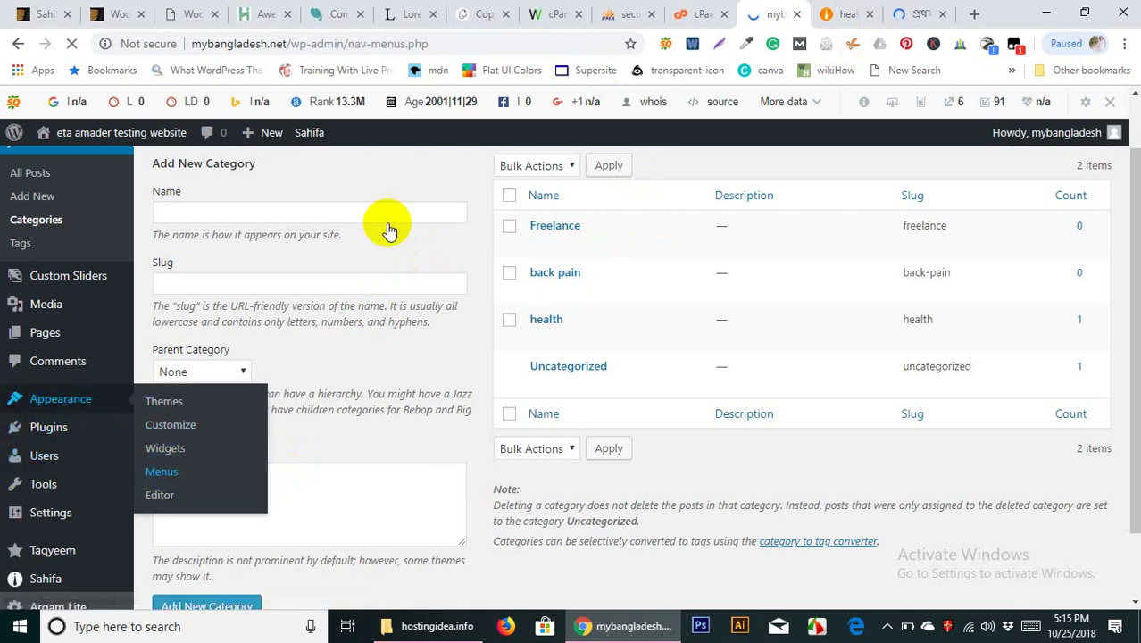
pyautogui.click(844, 14)
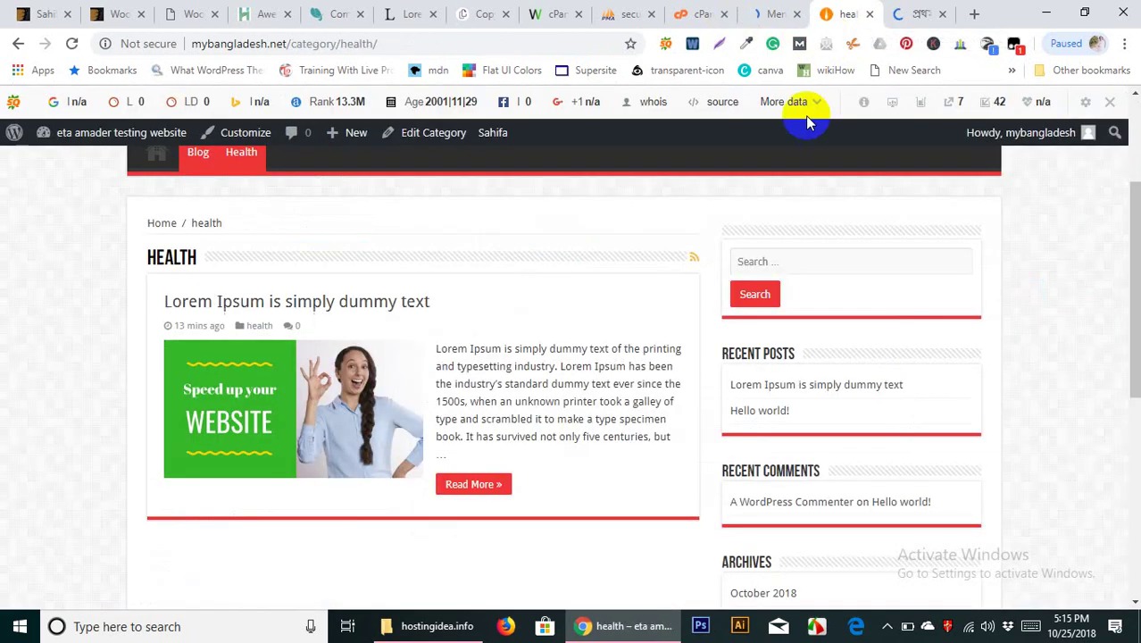
pyautogui.click(761, 13)
pyautogui.scroll(-2, 311, 403)
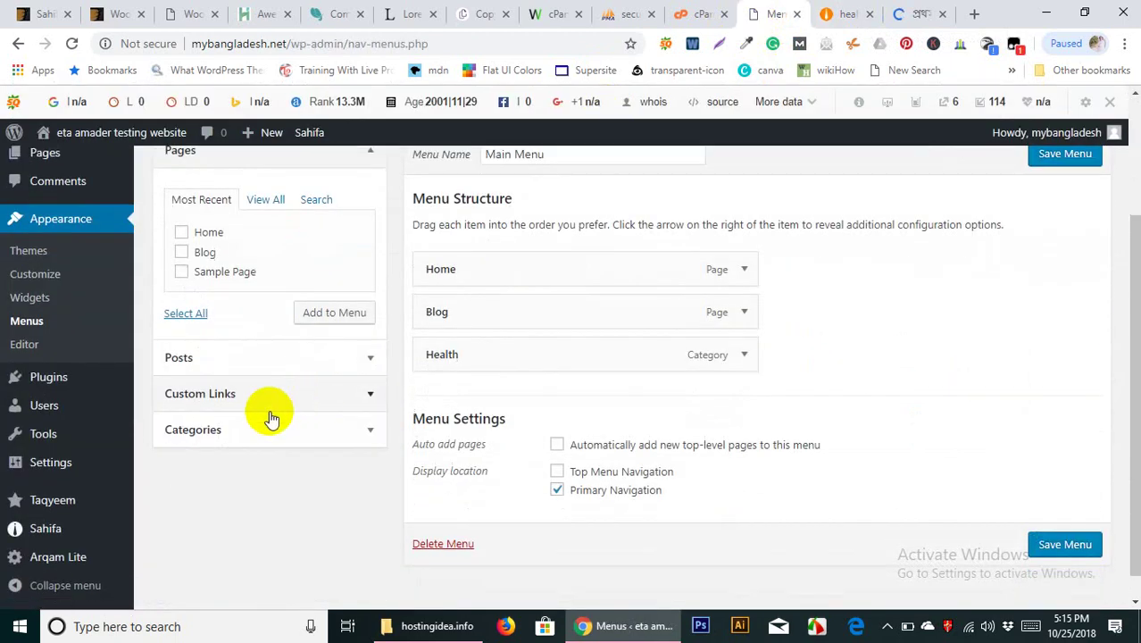
pyautogui.click(227, 430)
pyautogui.scroll(-1, 230, 424)
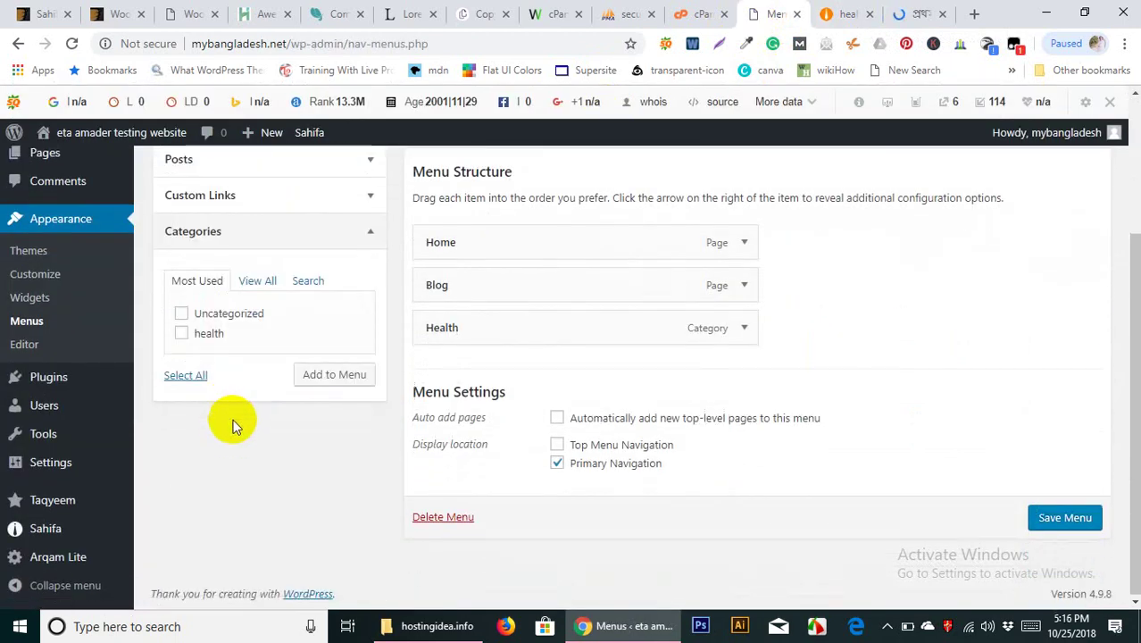
pyautogui.click(257, 283)
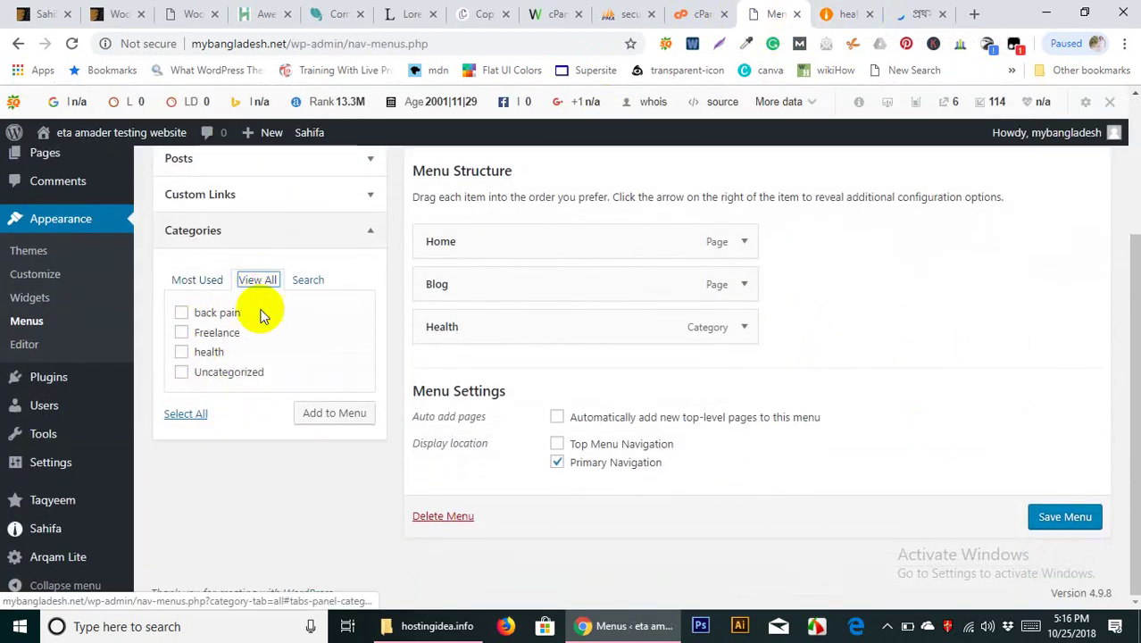
pyautogui.click(181, 313)
pyautogui.click(181, 332)
pyautogui.click(335, 413)
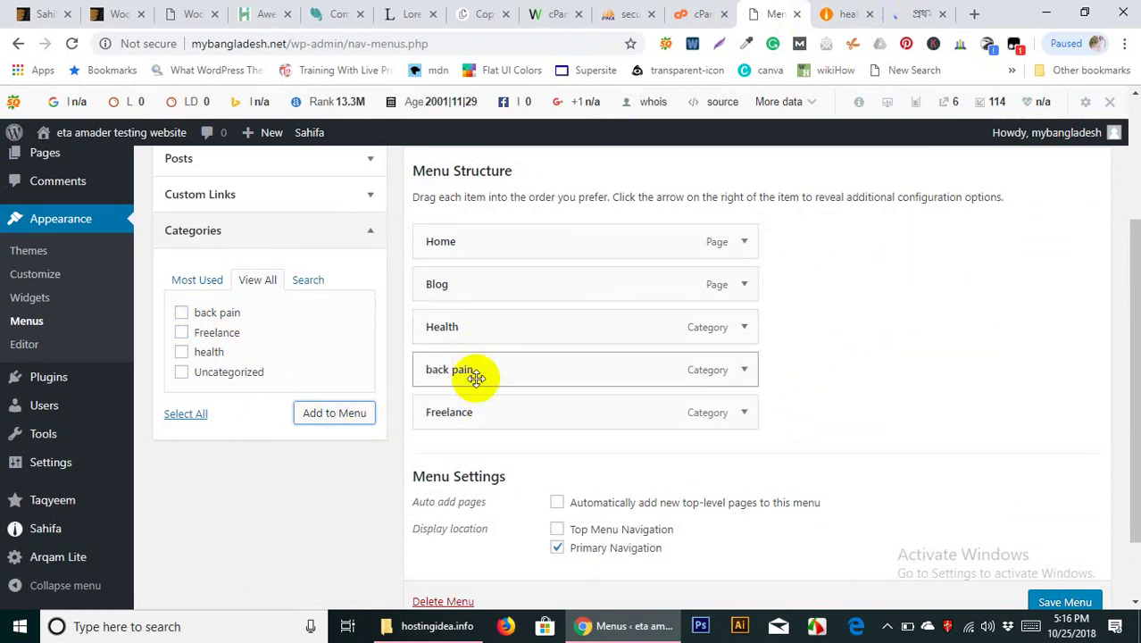
# Nest back pain as a sub item under Health in Main Menu and save the menu
pyautogui.moveTo(477, 373)
pyautogui.mouseDown()
pyautogui.moveTo(479, 339)
pyautogui.moveTo(479, 374)
pyautogui.moveTo(457, 383)
pyautogui.moveTo(460, 427)
pyautogui.moveTo(461, 326)
pyautogui.moveTo(458, 364)
pyautogui.mouseUp()
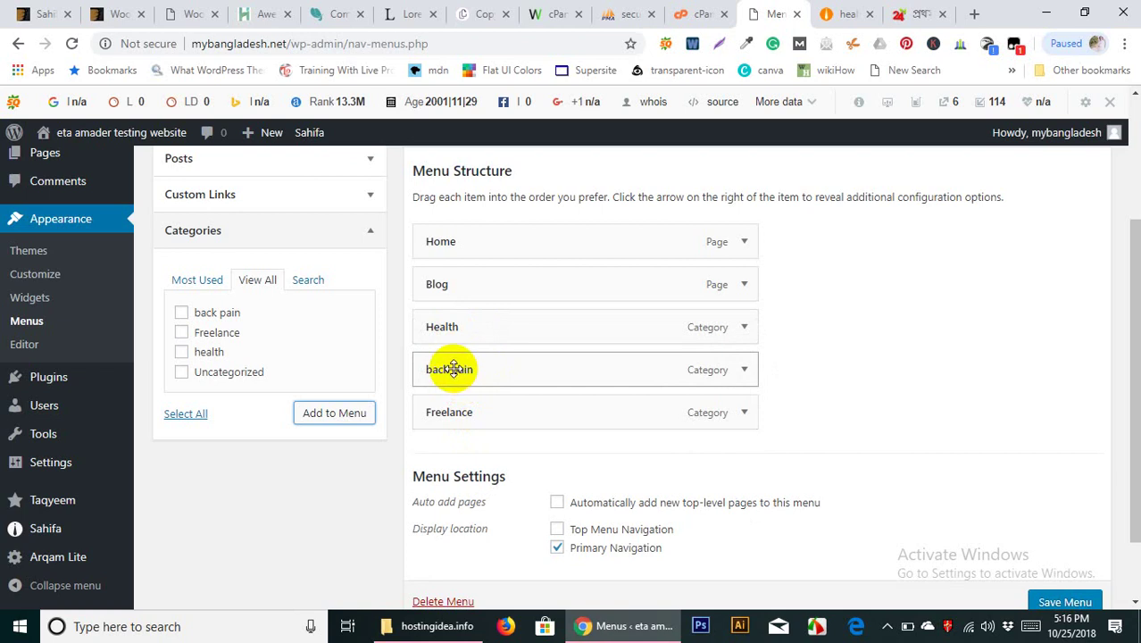
pyautogui.moveTo(457, 369)
pyautogui.mouseDown()
pyautogui.moveTo(502, 373)
pyautogui.moveTo(494, 399)
pyautogui.mouseUp()
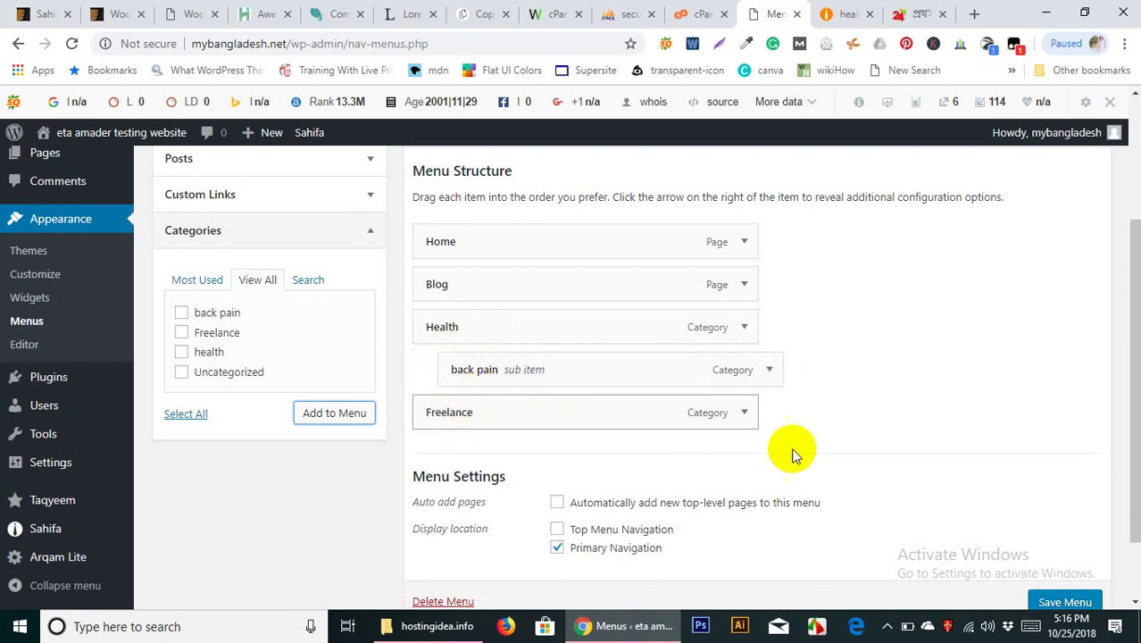
pyautogui.click(1065, 603)
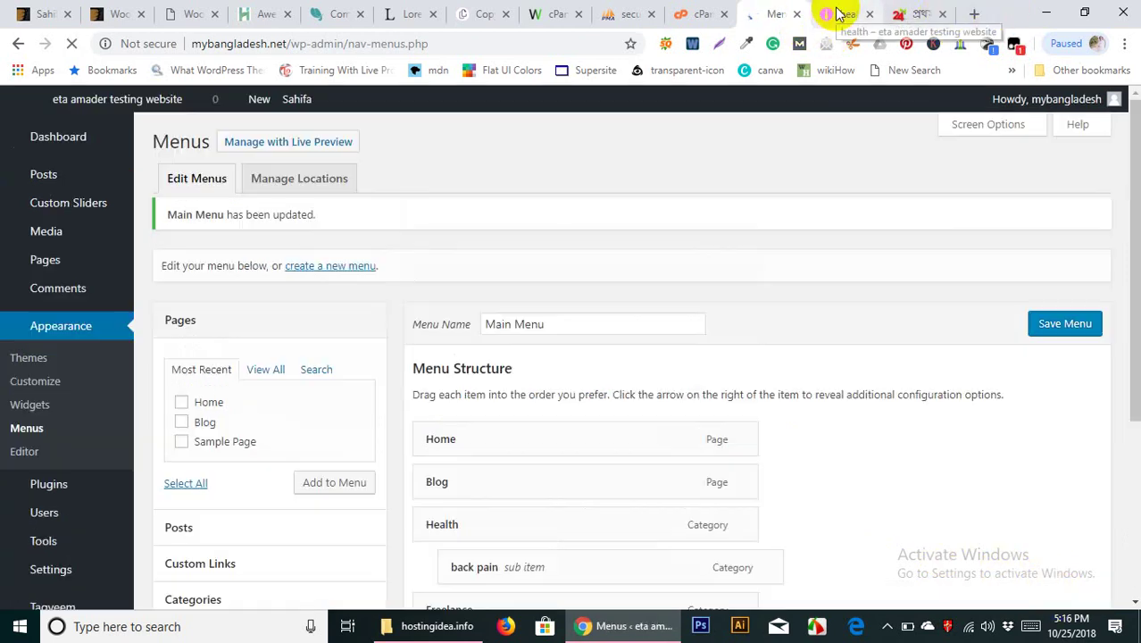
# Open the live site's front page and check the submenu under Health in the main navigation bar
pyautogui.click(839, 13)
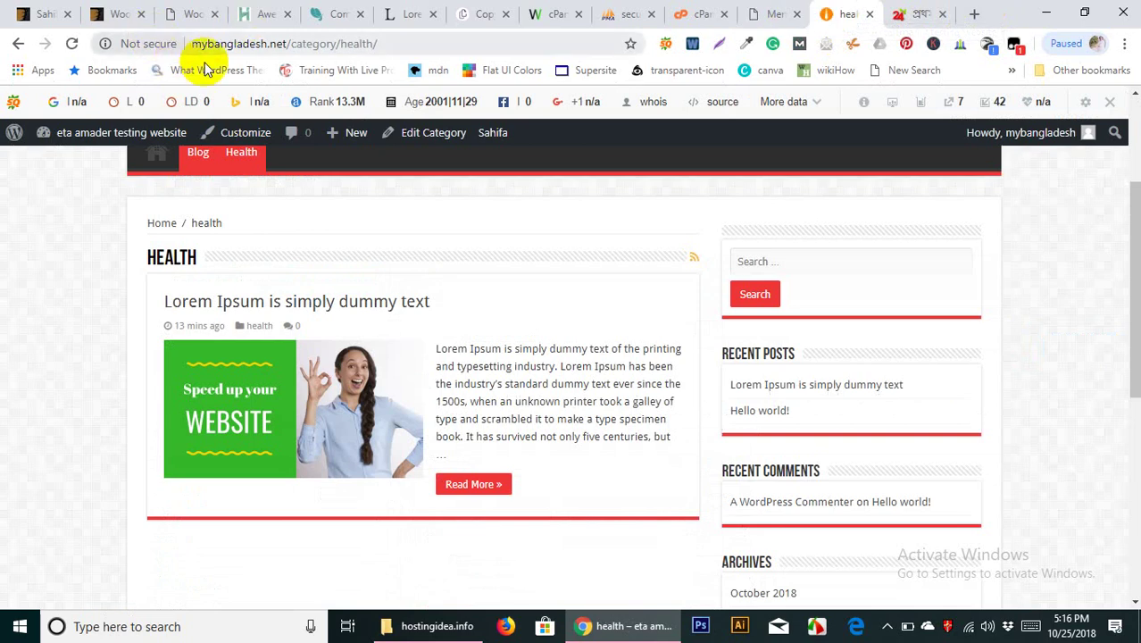
pyautogui.click(155, 157)
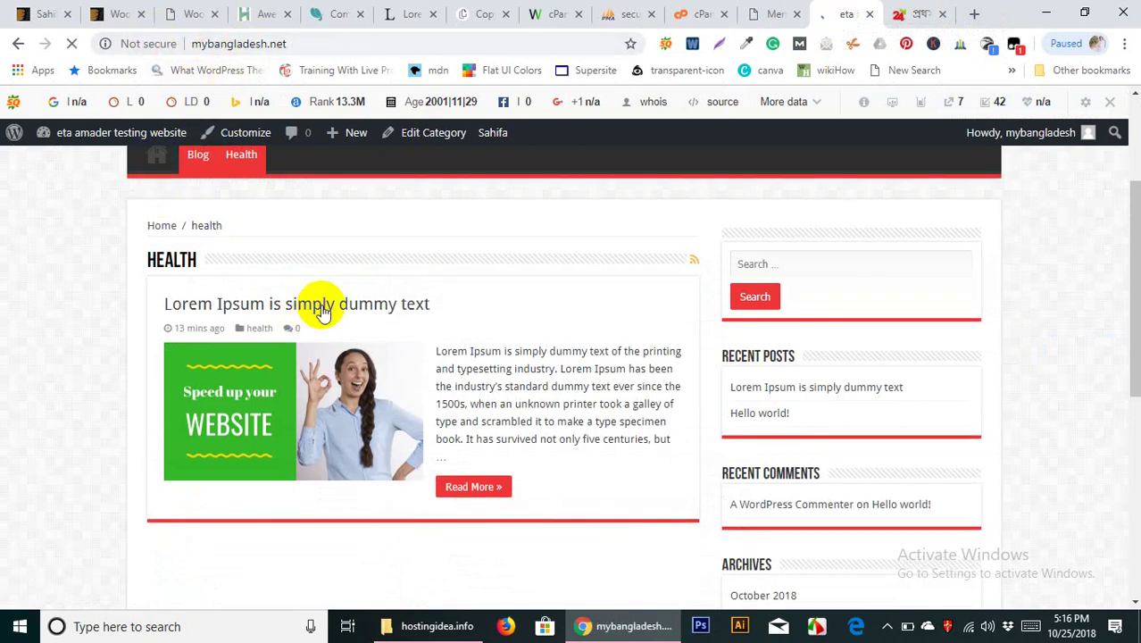
pyautogui.moveTo(255, 351)
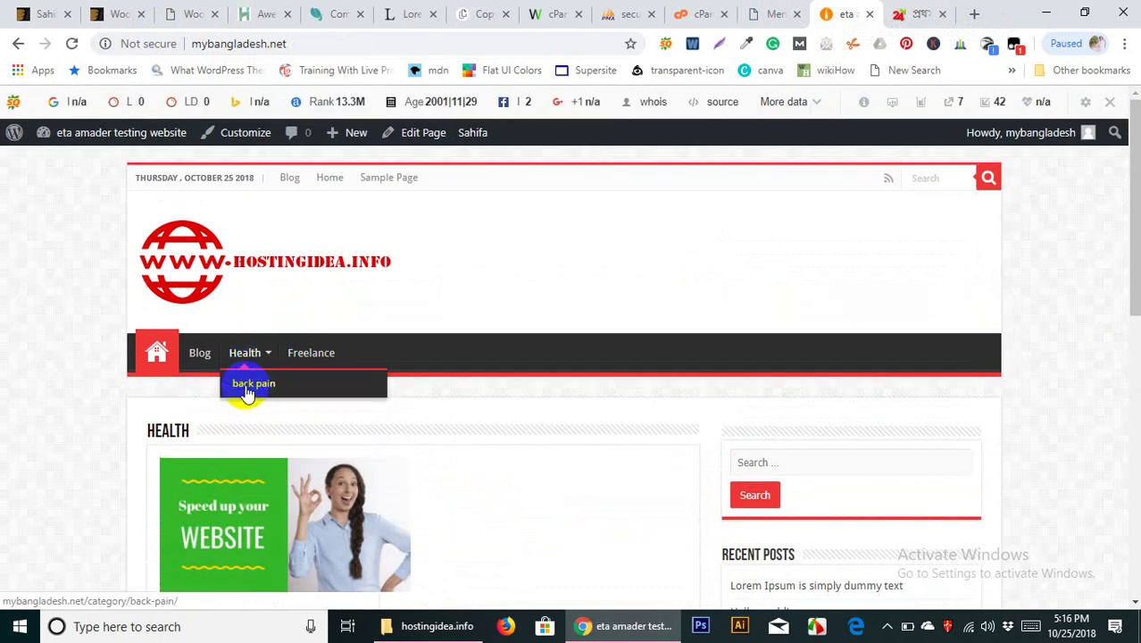
# Switch to pahar24.com and examine the mega menu layouts of its main navigation items
pyautogui.click(920, 15)
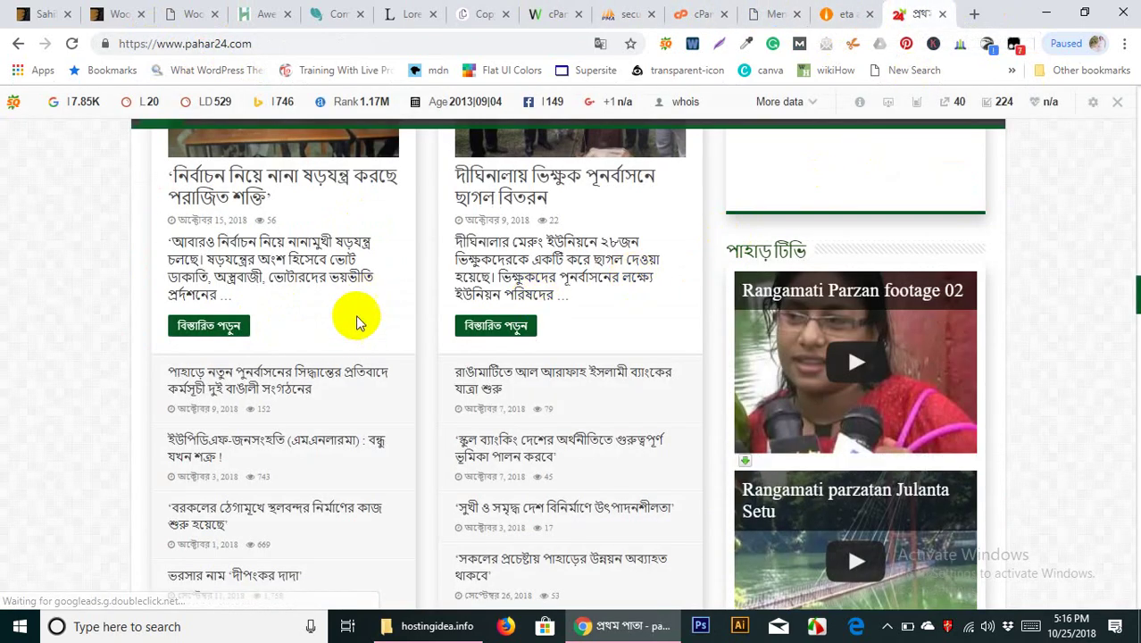
pyautogui.scroll(15, 357, 321)
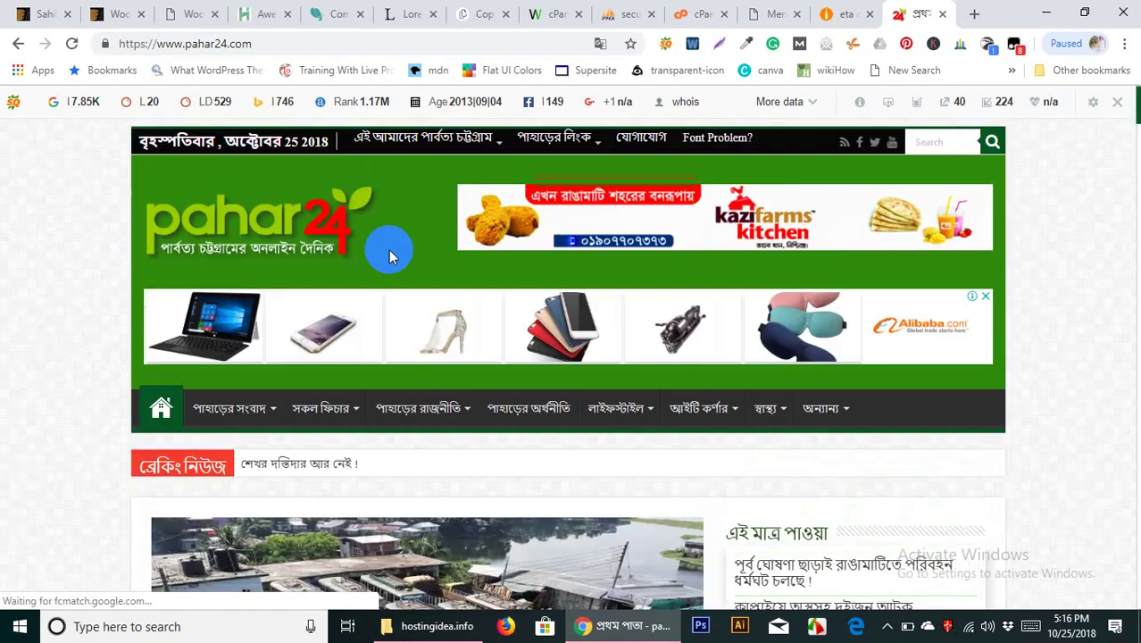
pyautogui.scroll(-2, 241, 416)
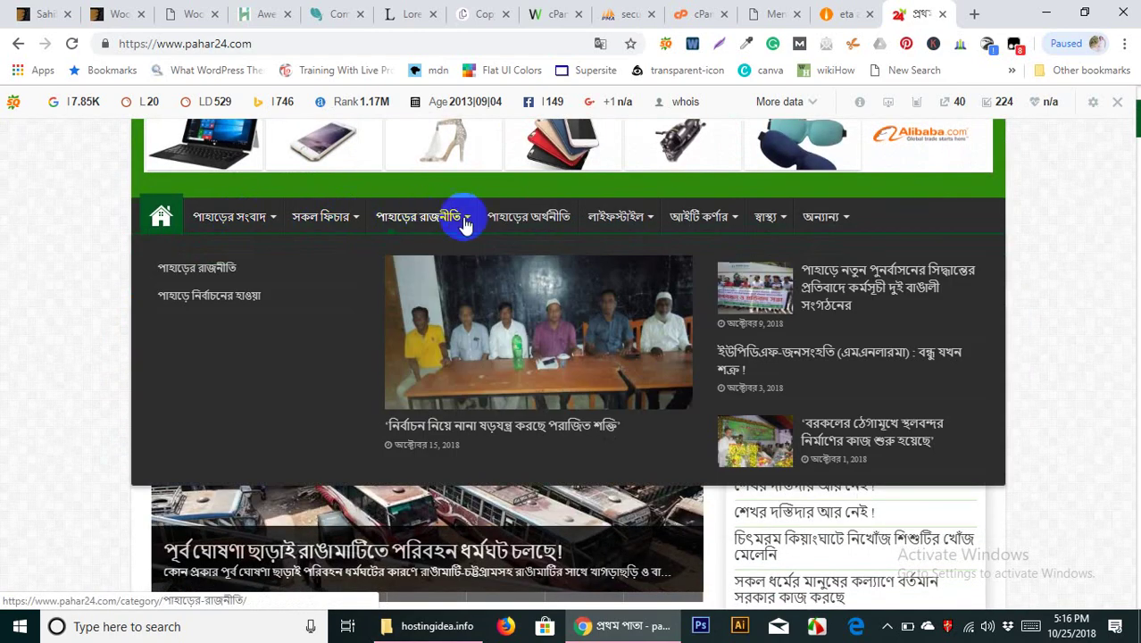
pyautogui.moveTo(615, 218)
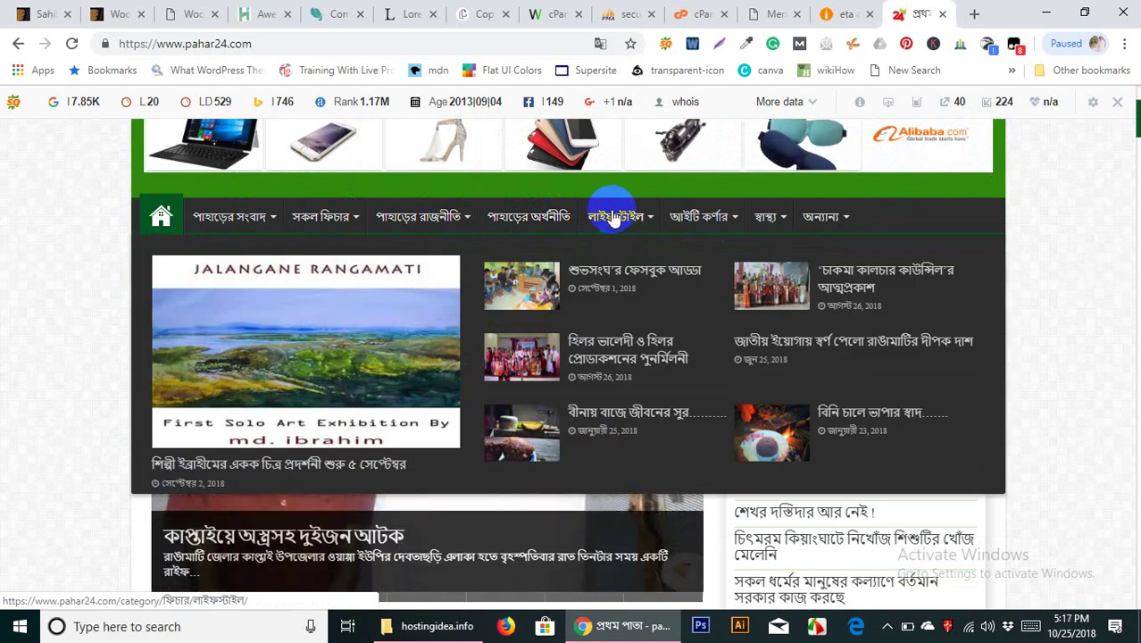
pyautogui.moveTo(718, 219)
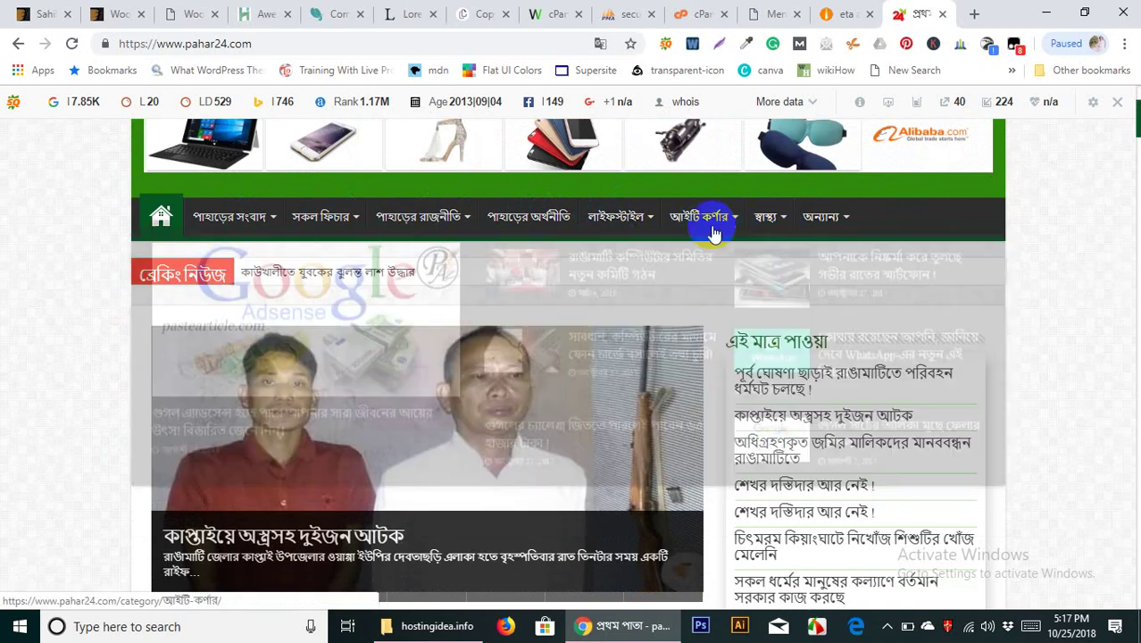
pyautogui.moveTo(650, 233)
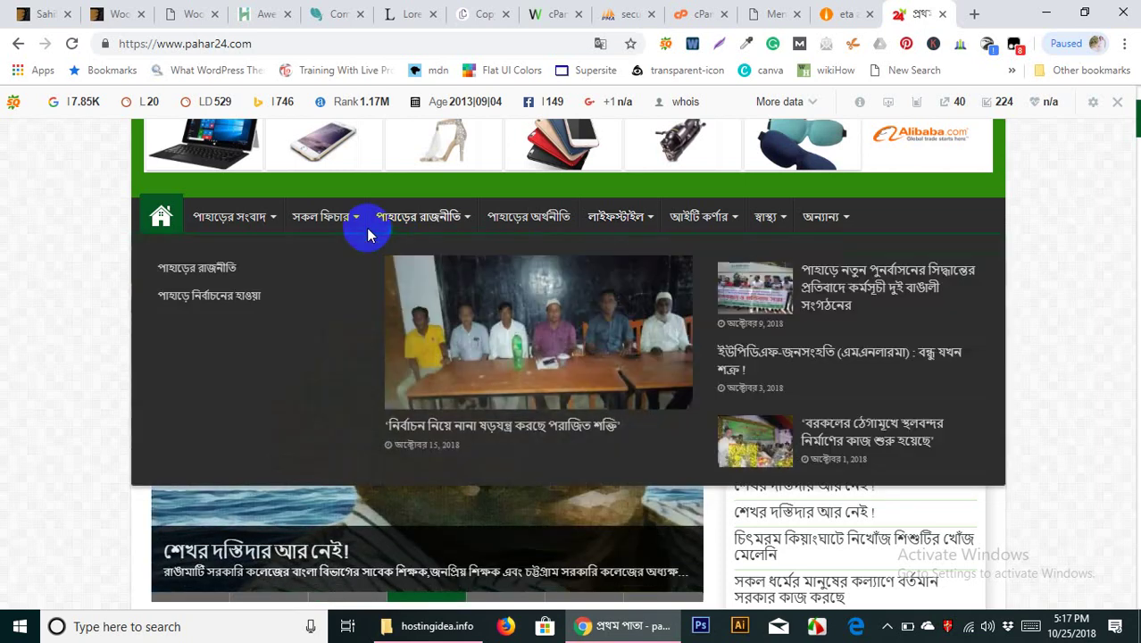
pyautogui.moveTo(183, 241)
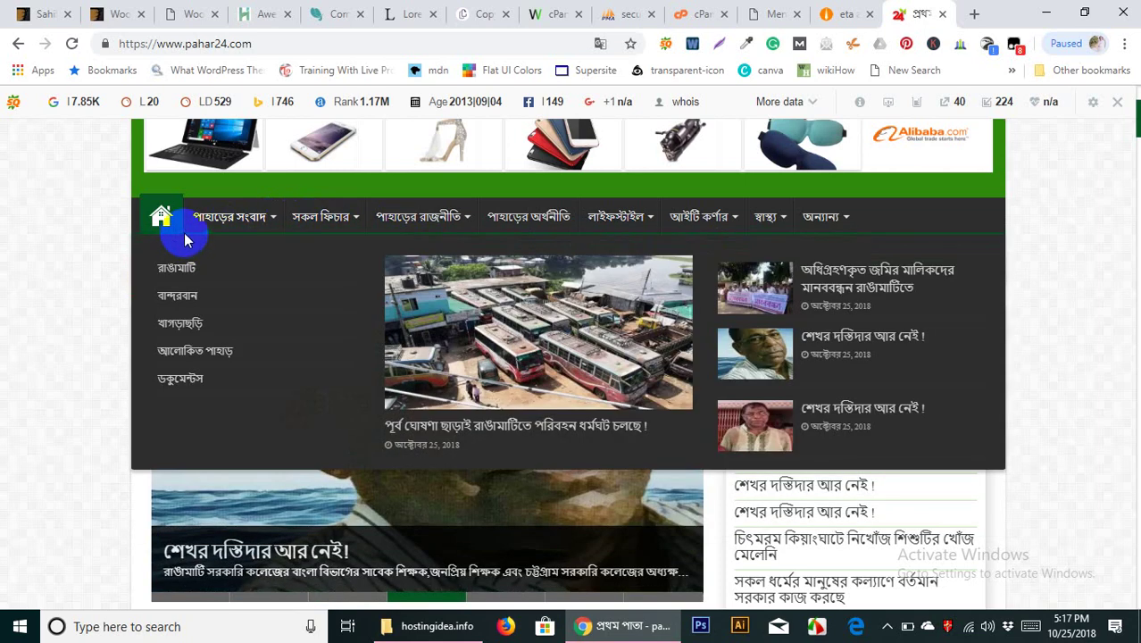
# Set the Health menu item's mega menu to Sub Categories + Posts in Main Menu and save the menu
pyautogui.click(779, 15)
pyautogui.scroll(-2, 500, 393)
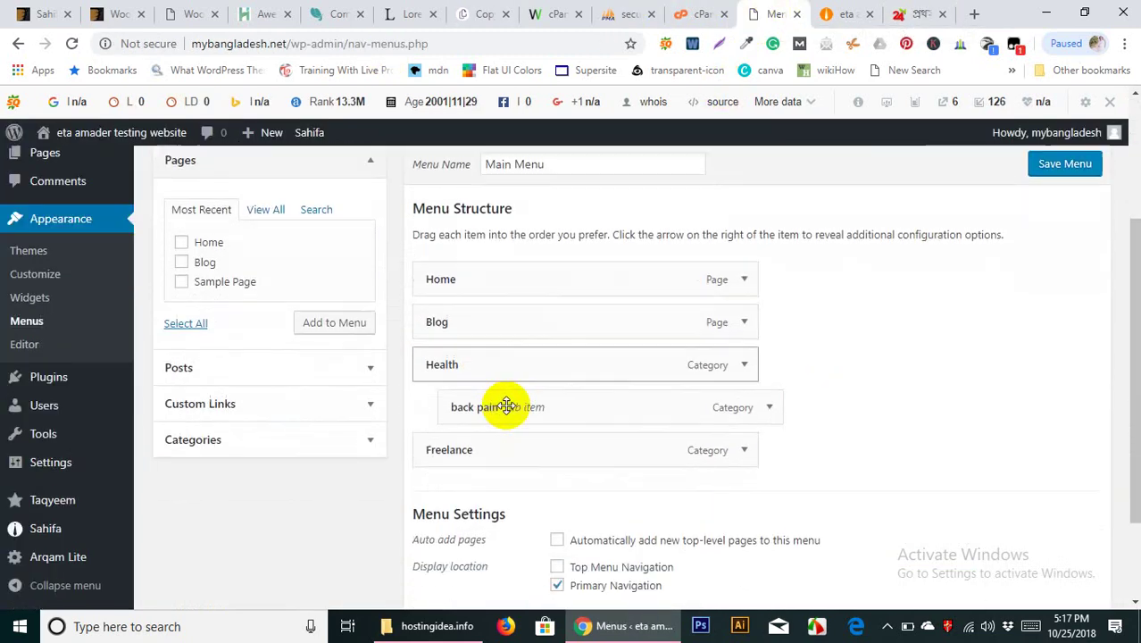
pyautogui.scroll(-2, 506, 405)
pyautogui.click(744, 244)
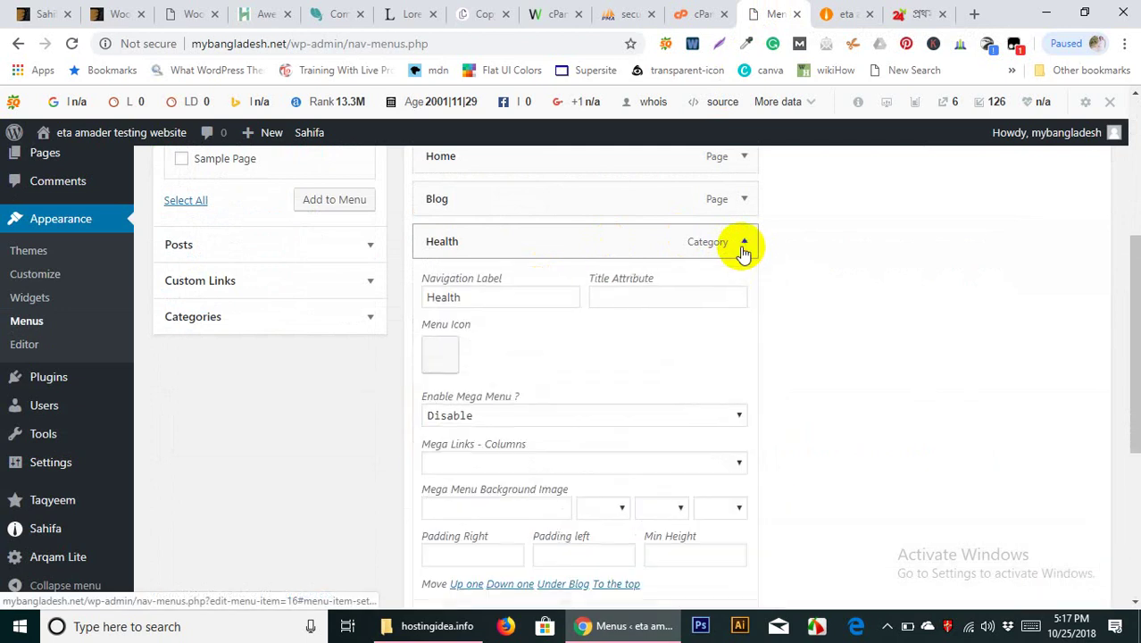
pyautogui.scroll(-1, 683, 301)
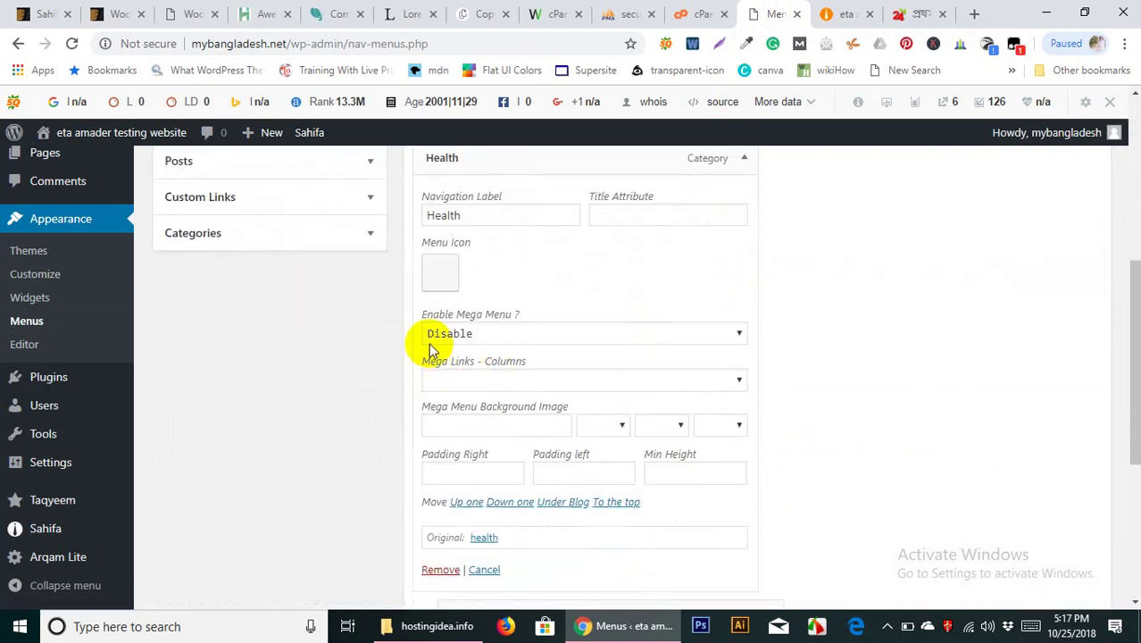
pyautogui.click(501, 329)
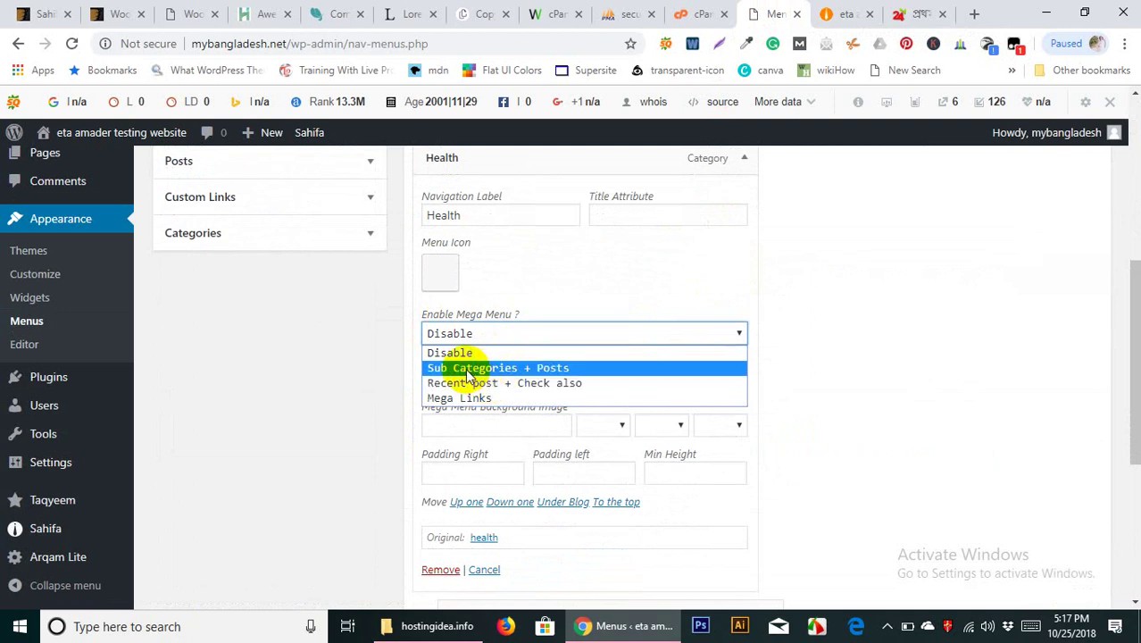
pyautogui.click(469, 369)
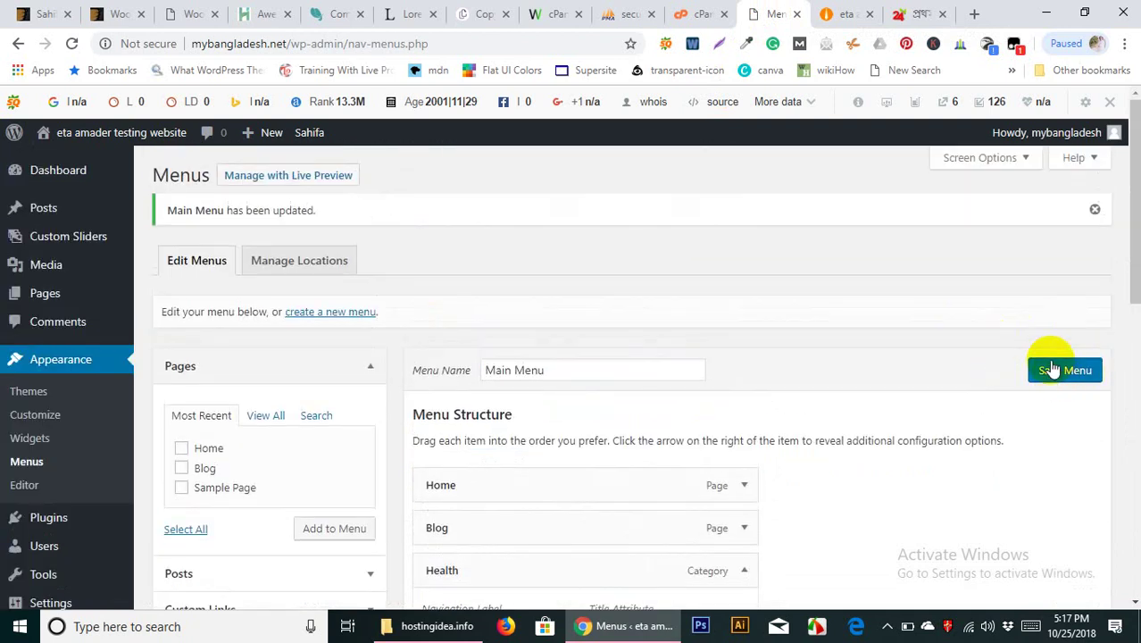
# Reload the live front page and compare its Health mega menu with the mega menus on pahar24.com
pyautogui.click(915, 13)
pyautogui.moveTo(225, 227)
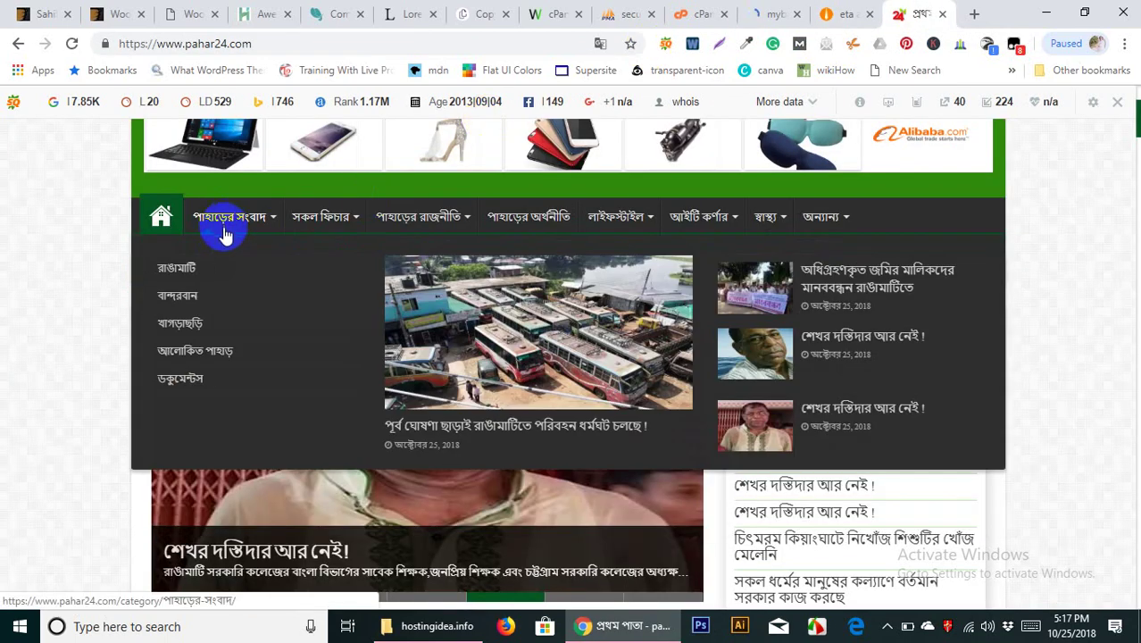
pyautogui.click(840, 14)
pyautogui.click(71, 43)
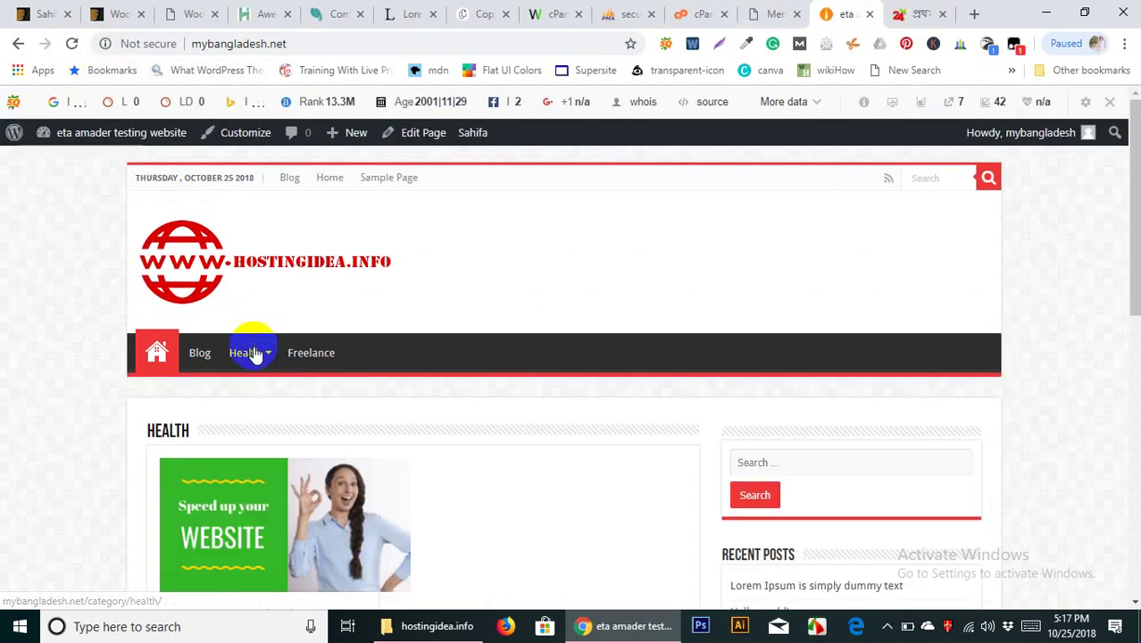
pyautogui.moveTo(254, 353)
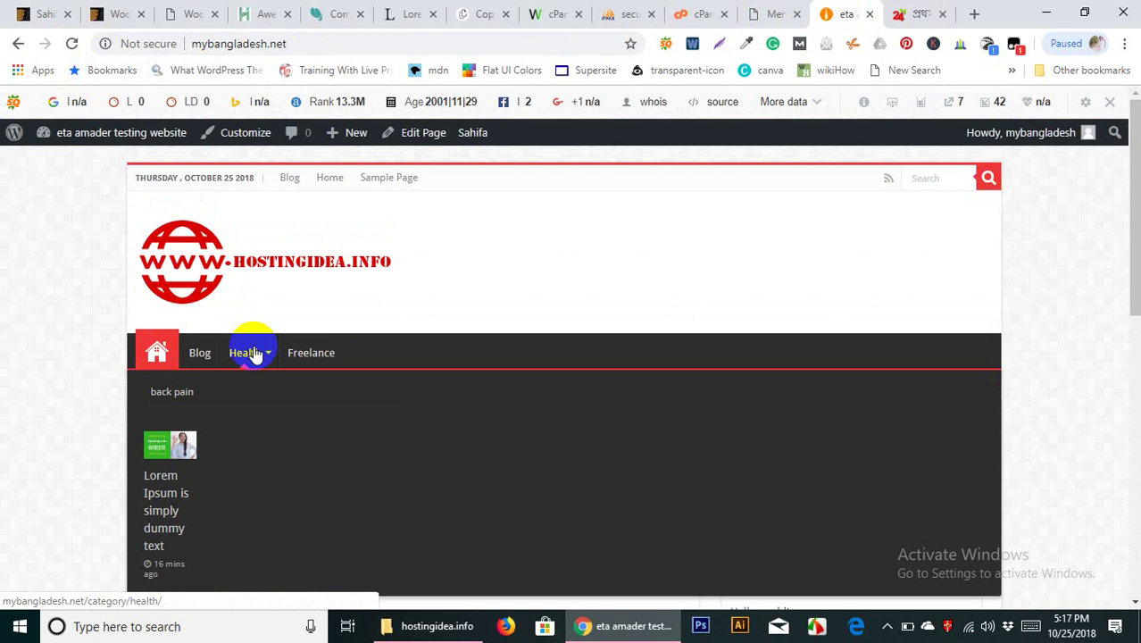
pyautogui.click(254, 353)
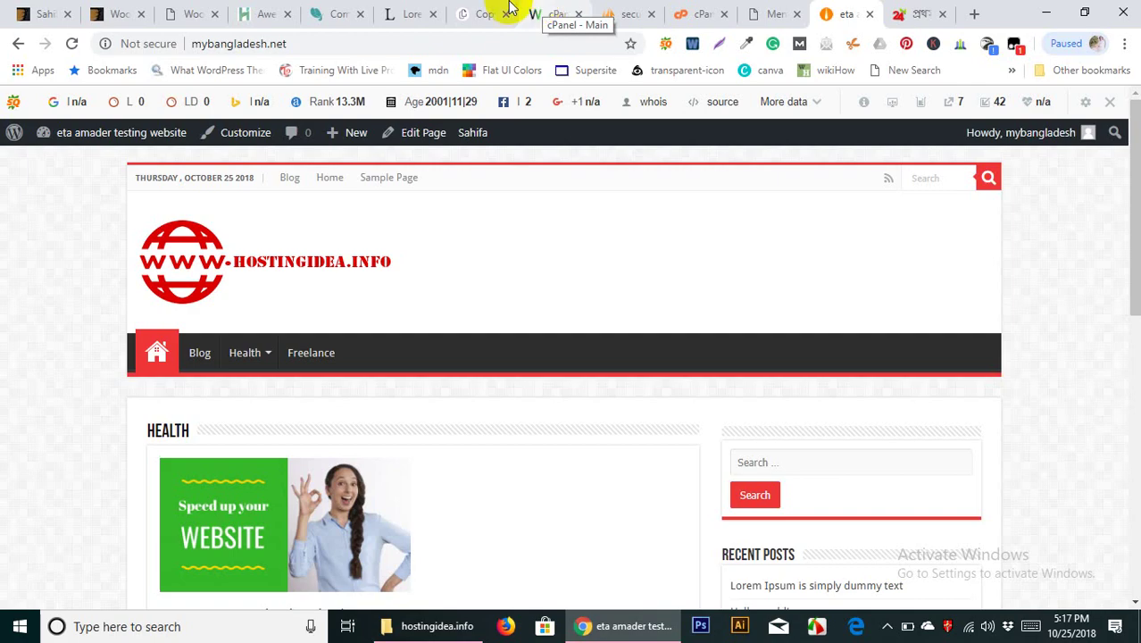
pyautogui.click(920, 10)
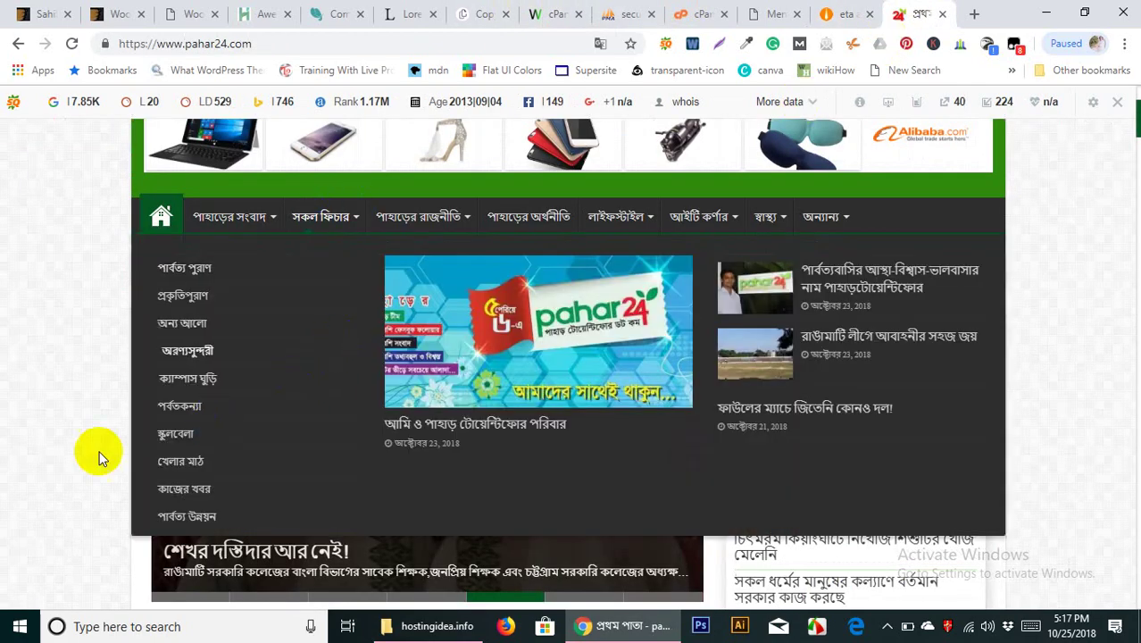
# Look through the rest of the pahar24.com front page, from its news sections to the footer
pyautogui.scroll(-8, 12, 419)
pyautogui.scroll(-12, 12, 419)
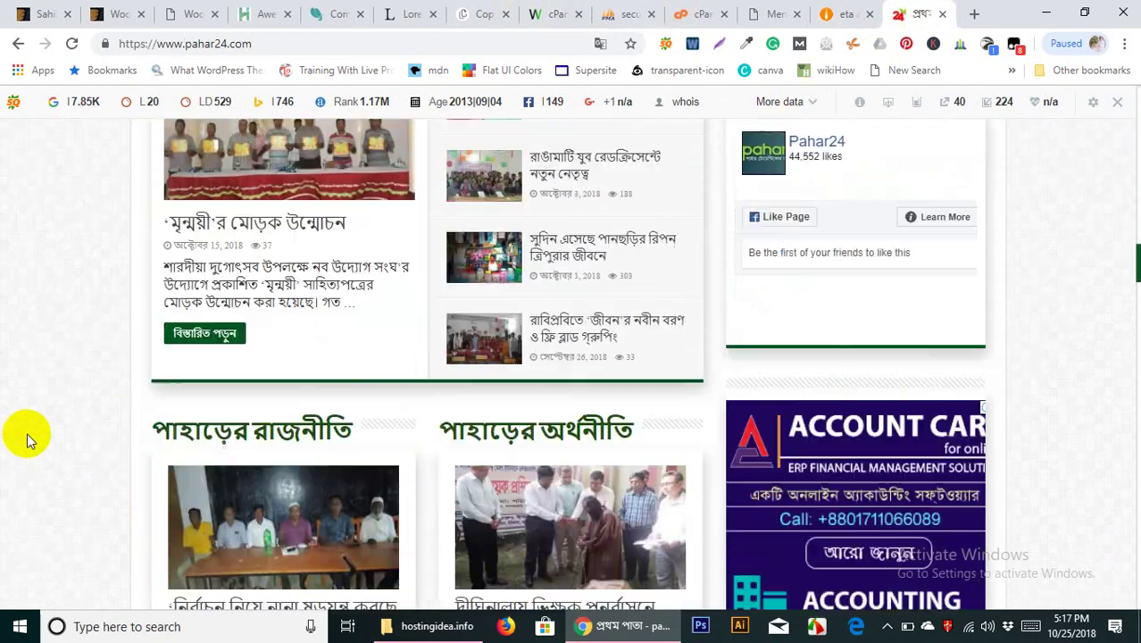
pyautogui.scroll(-10, 27, 432)
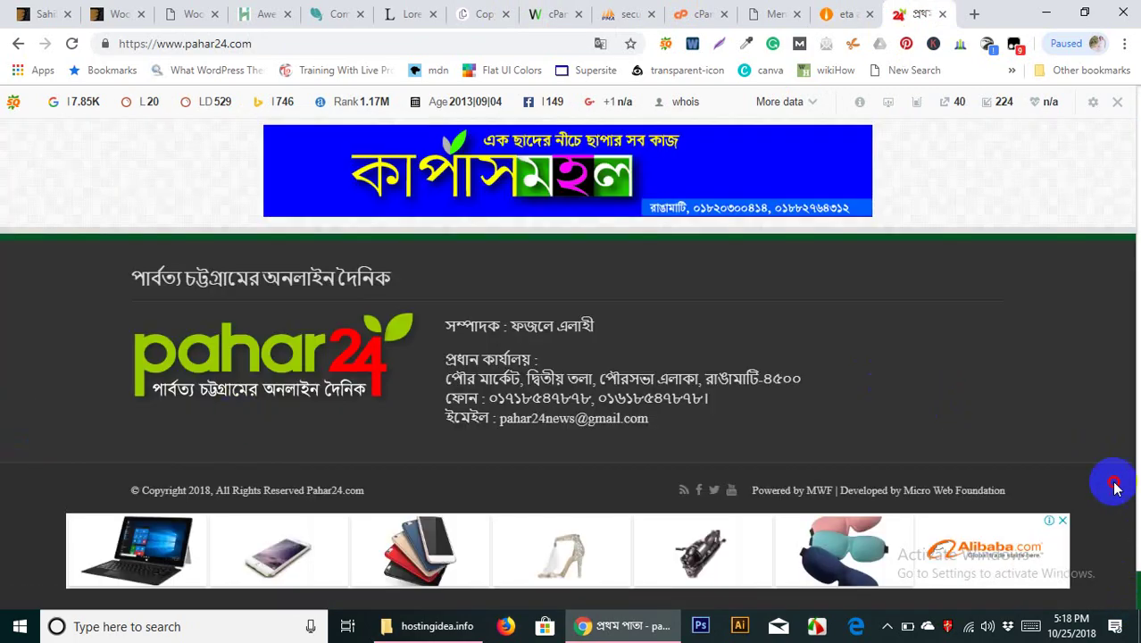
pyautogui.scroll(6, 1045, 380)
pyautogui.scroll(10, 1029, 378)
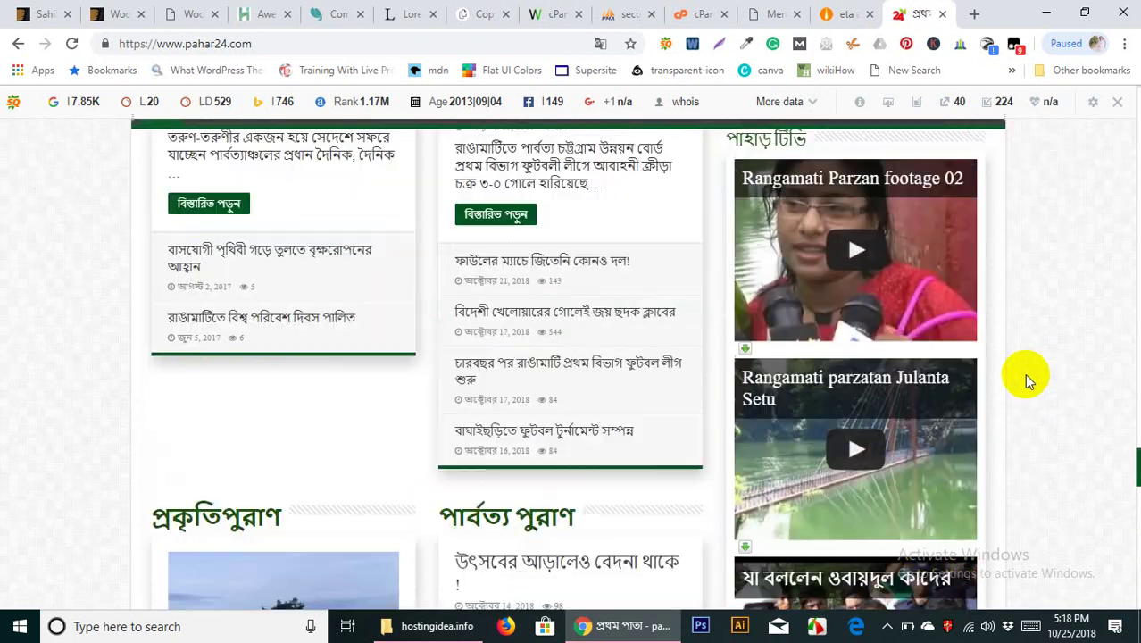
pyautogui.scroll(10, 1023, 370)
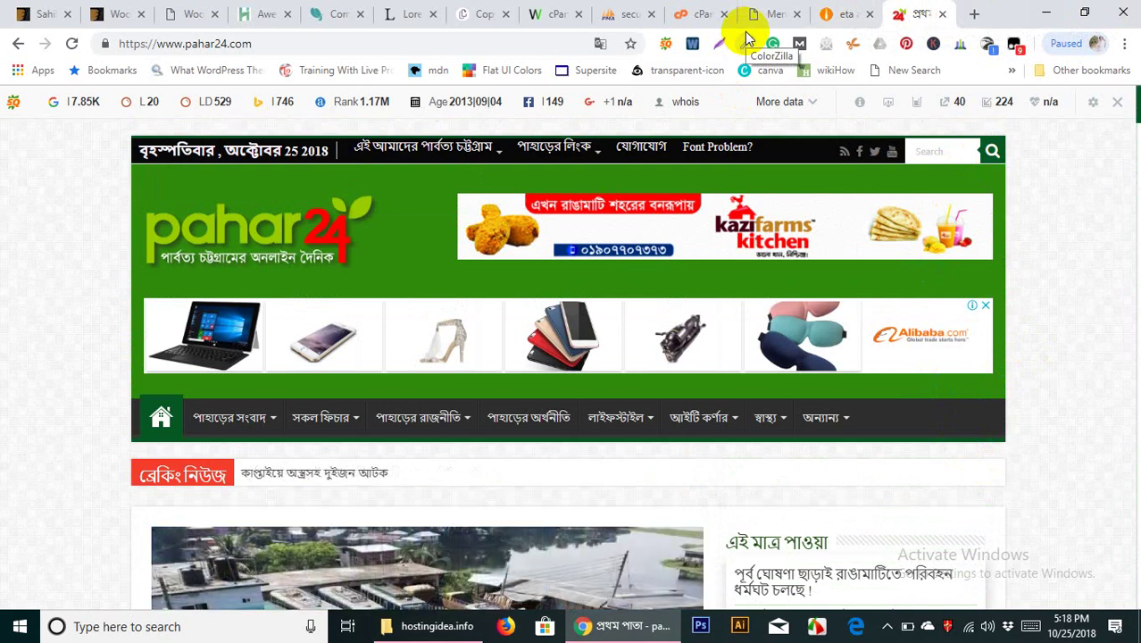
pyautogui.click(835, 15)
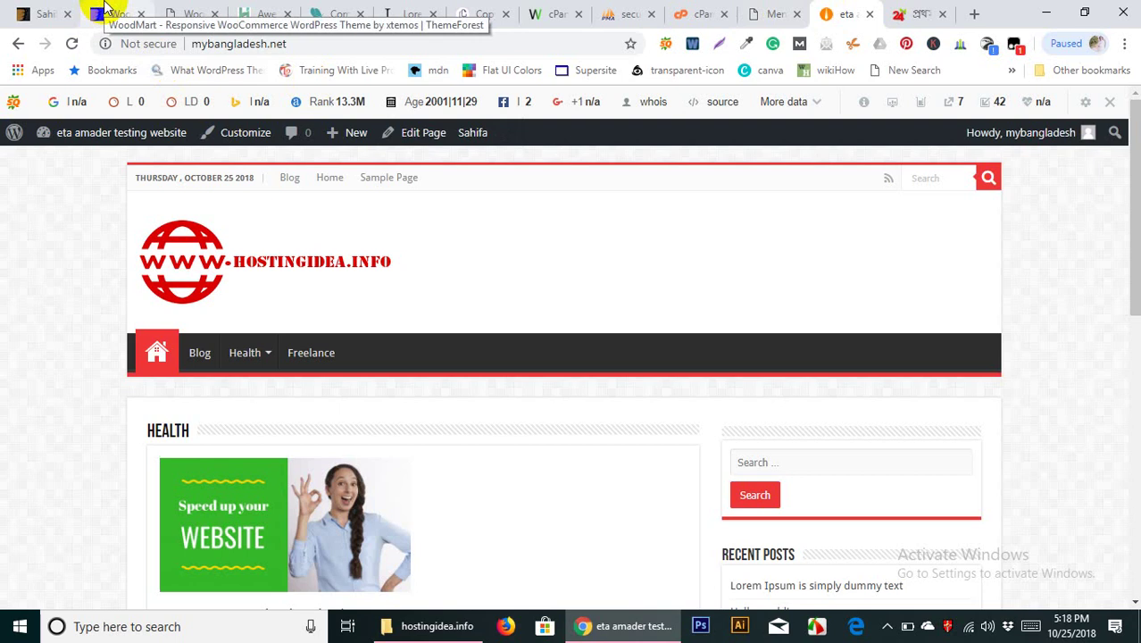
pyautogui.click(760, 14)
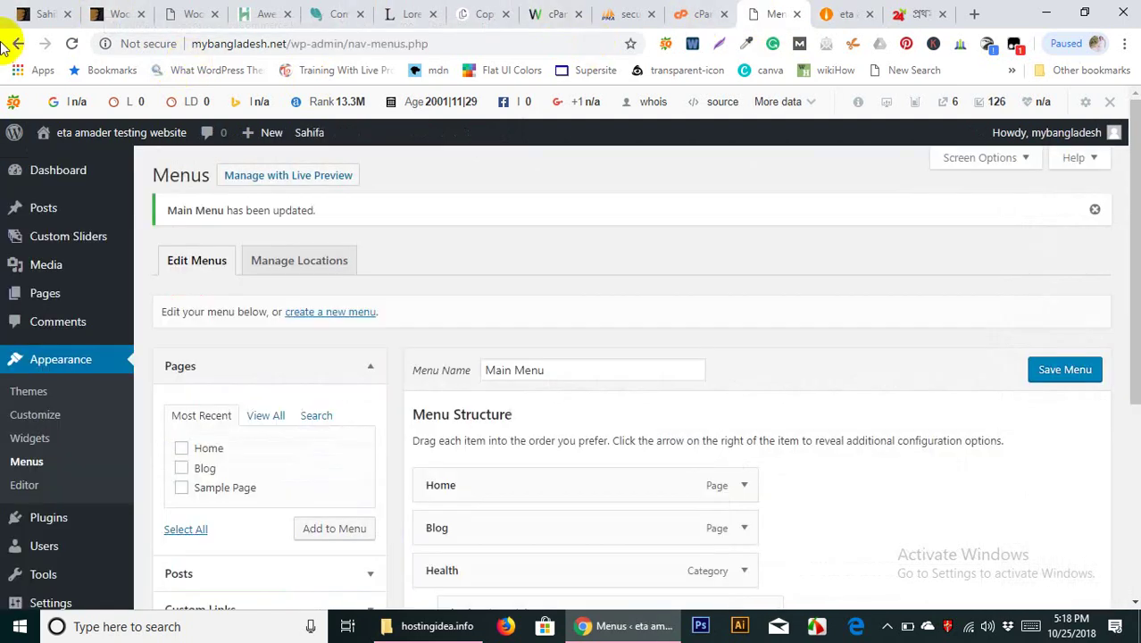
pyautogui.click(114, 15)
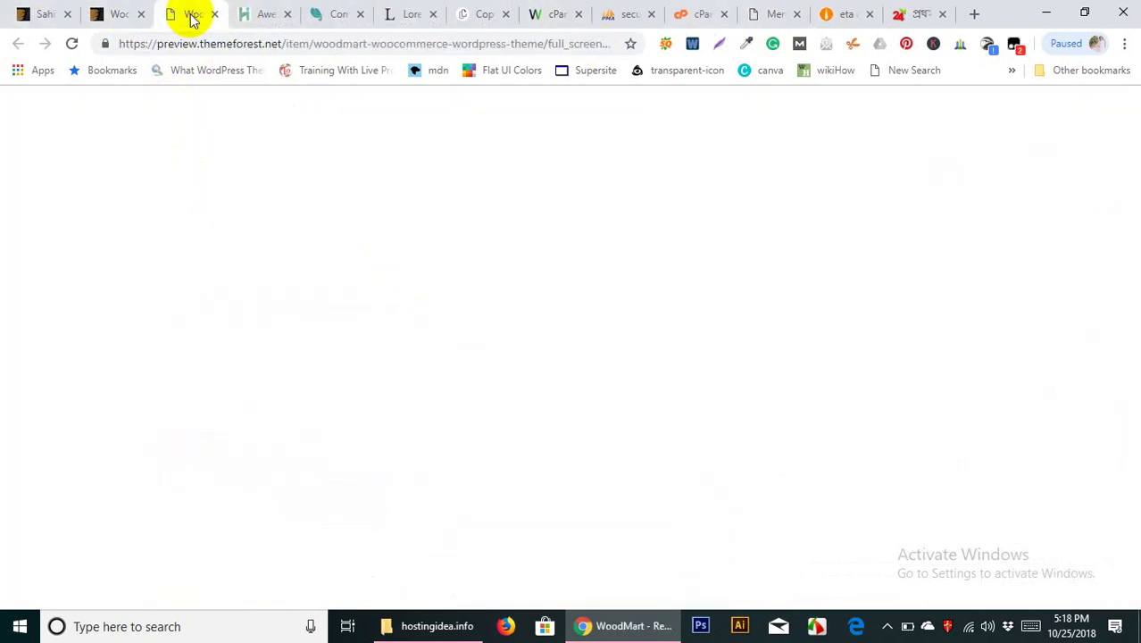
pyautogui.click(191, 14)
pyautogui.click(835, 14)
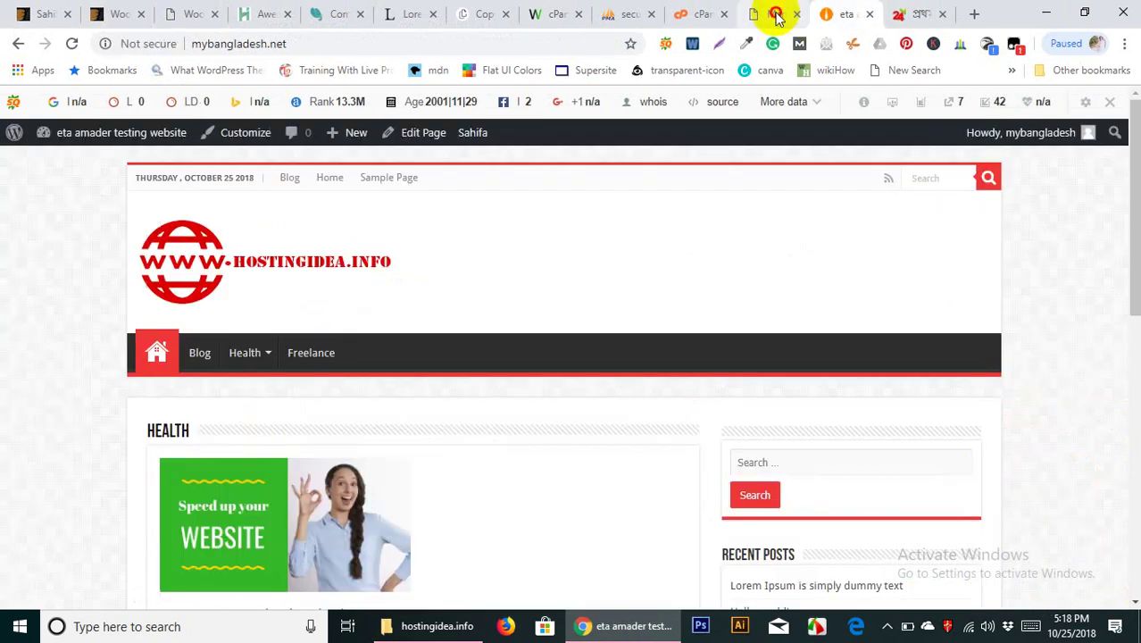
pyautogui.click(775, 15)
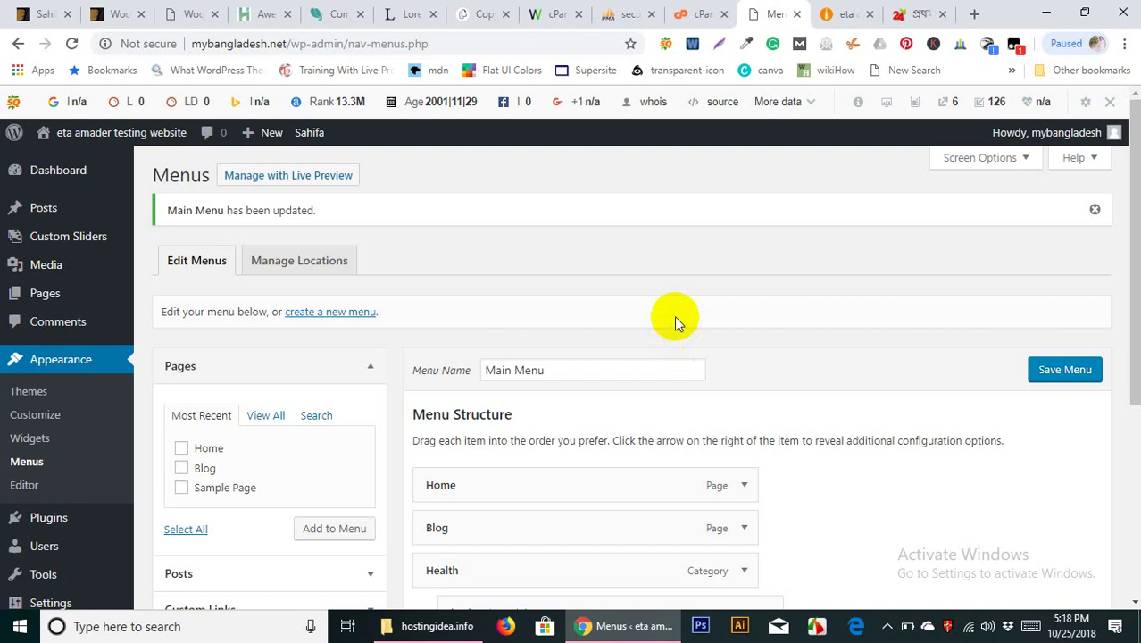
pyautogui.click(692, 14)
# Return to the WordPress admin and start a new page
pyautogui.click(759, 13)
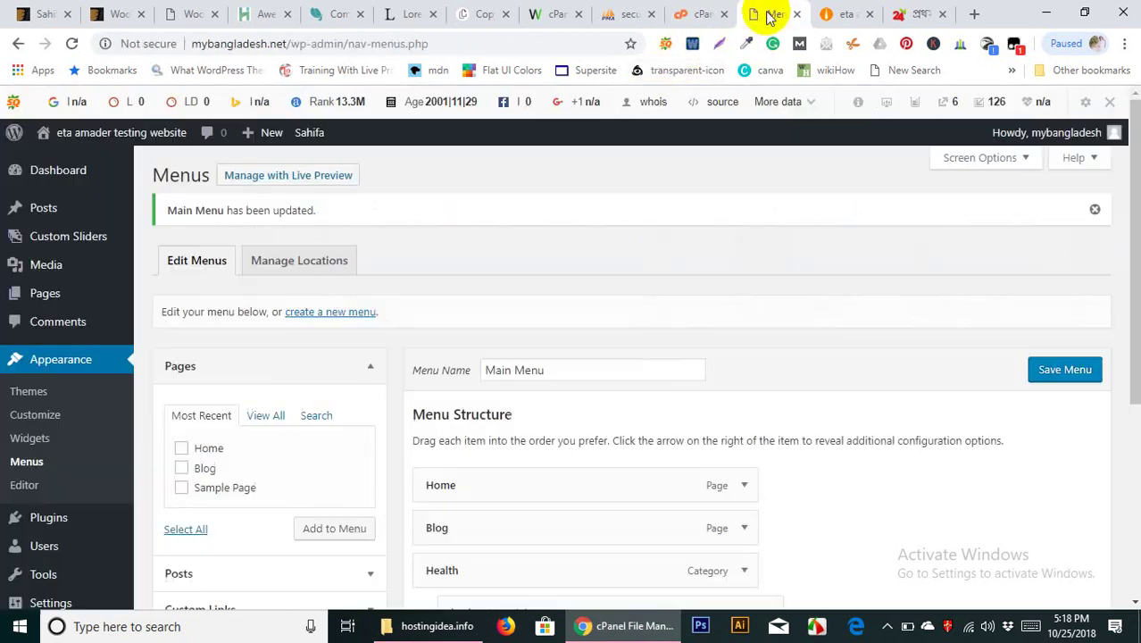
pyautogui.scroll(-4, 301, 349)
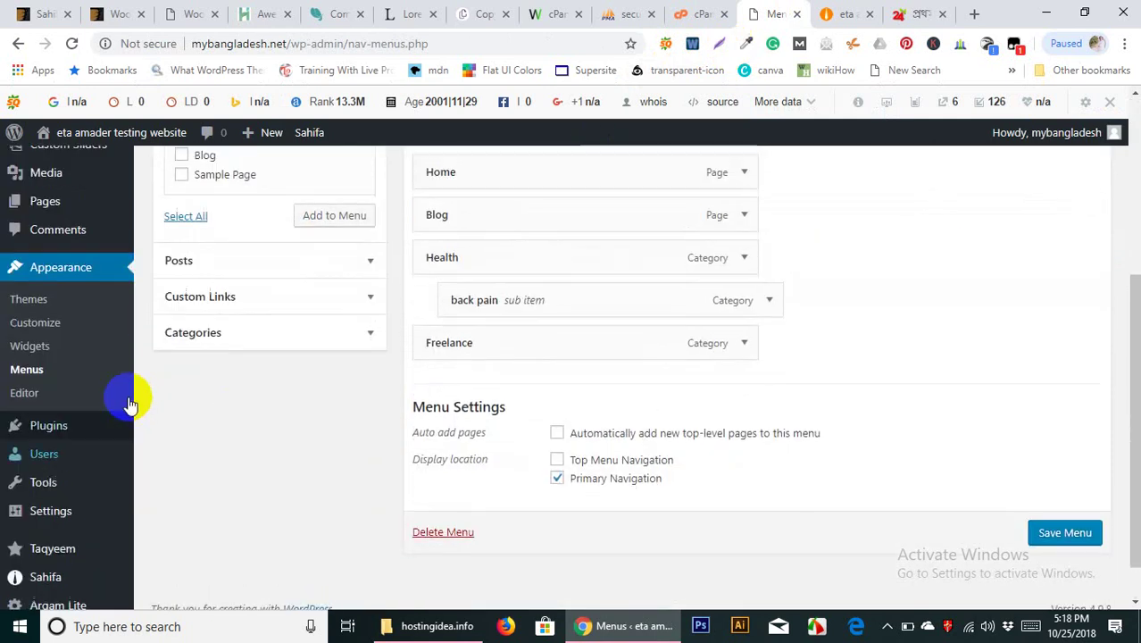
pyautogui.scroll(4, 132, 400)
pyautogui.moveTo(42, 294)
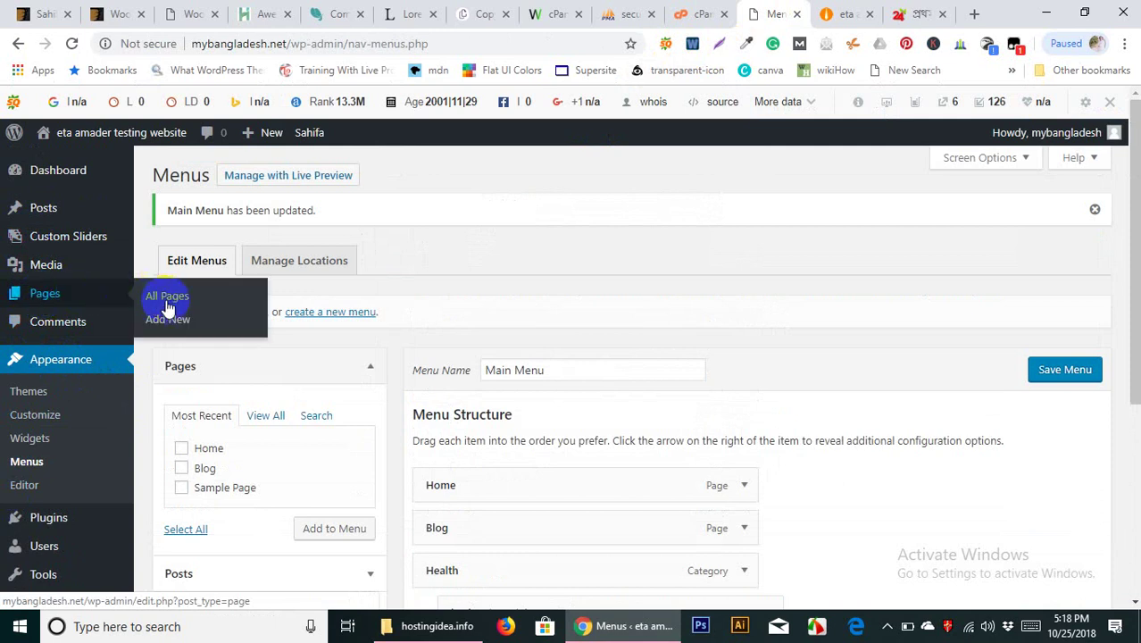
pyautogui.click(174, 322)
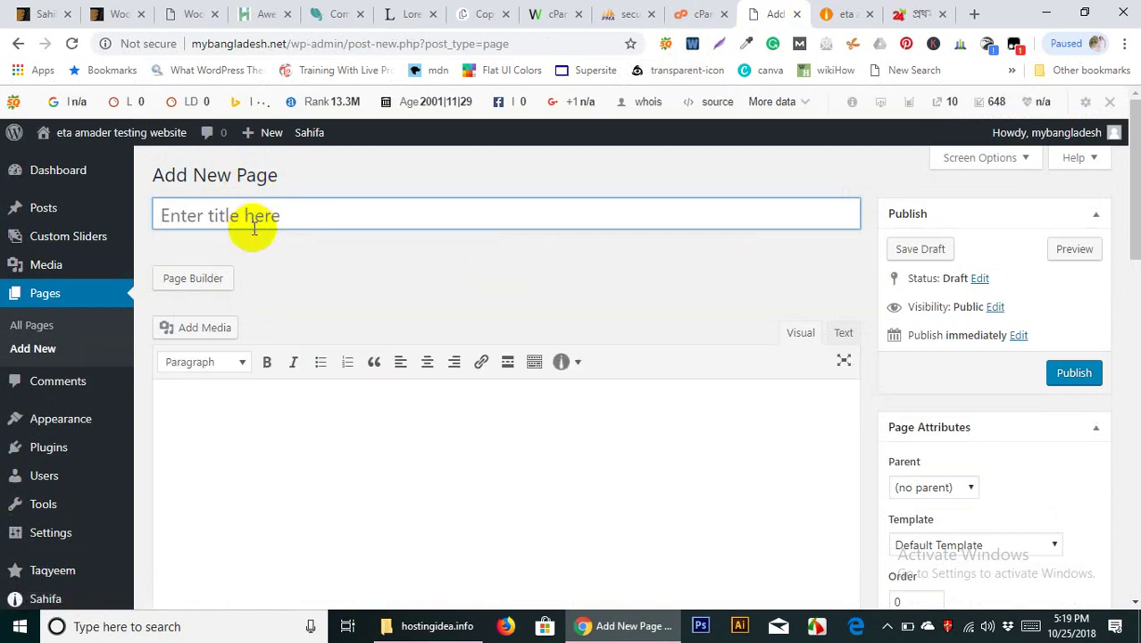
# Title the new page "Contact Us" and publish it
pyautogui.click(227, 221)
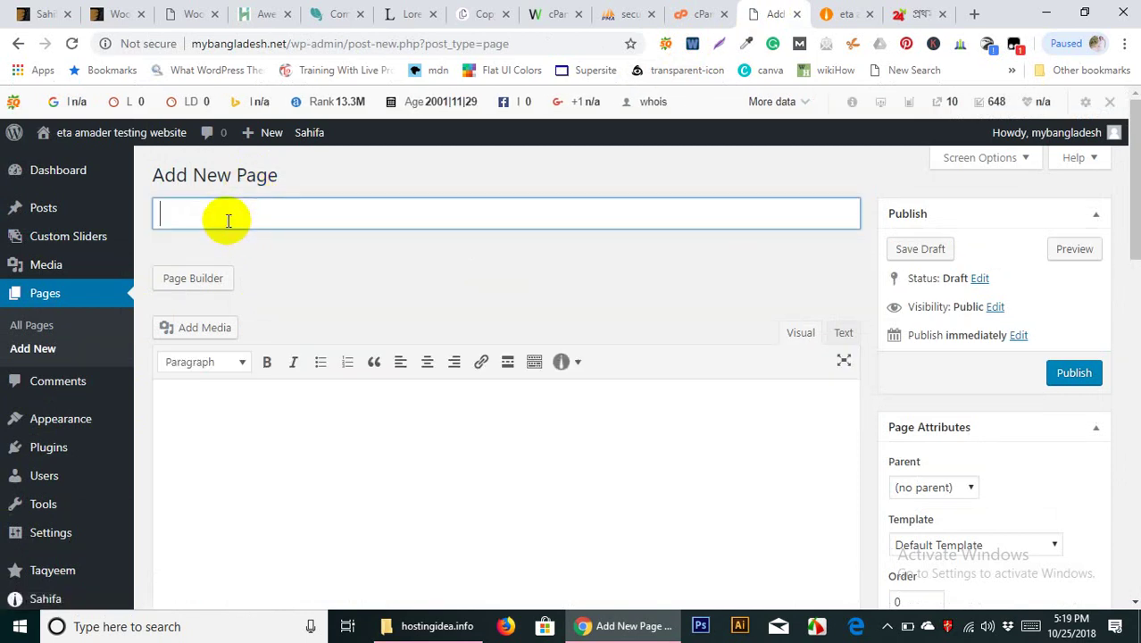
pyautogui.write('Cantact')
pyautogui.press('BackSpace')
pyautogui.press('BackSpace')
pyautogui.press('BackSpace')
pyautogui.press('BackSpace')
pyautogui.press('BackSpace')
pyautogui.press('BackSpace')
pyautogui.write('ontact Us')
pyautogui.scroll(-2, 720, 396)
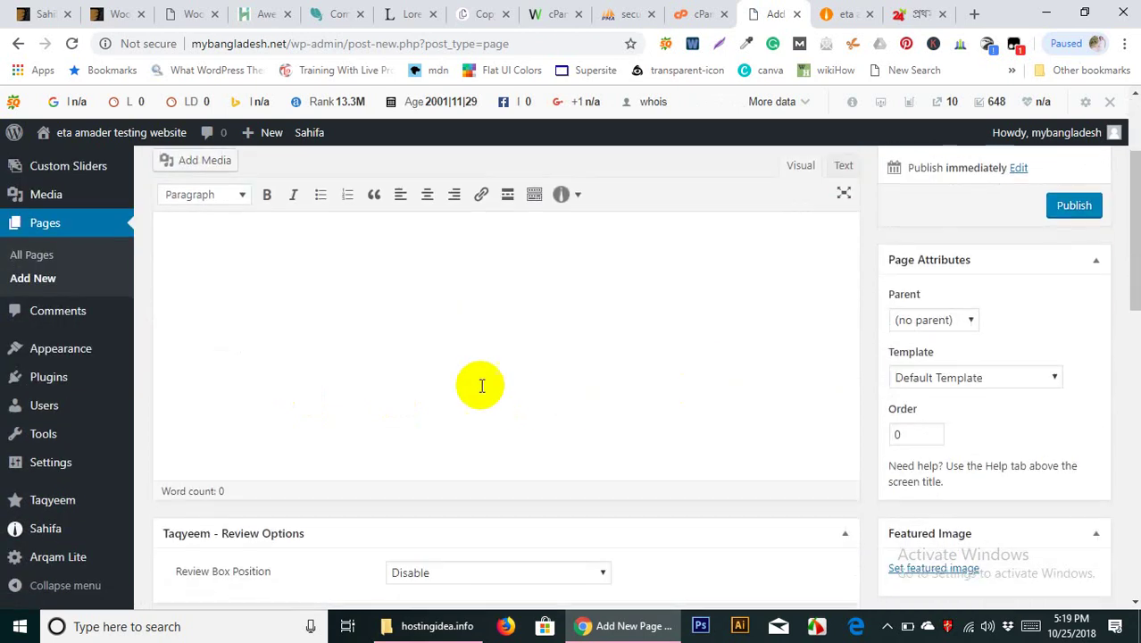
pyautogui.click(1068, 208)
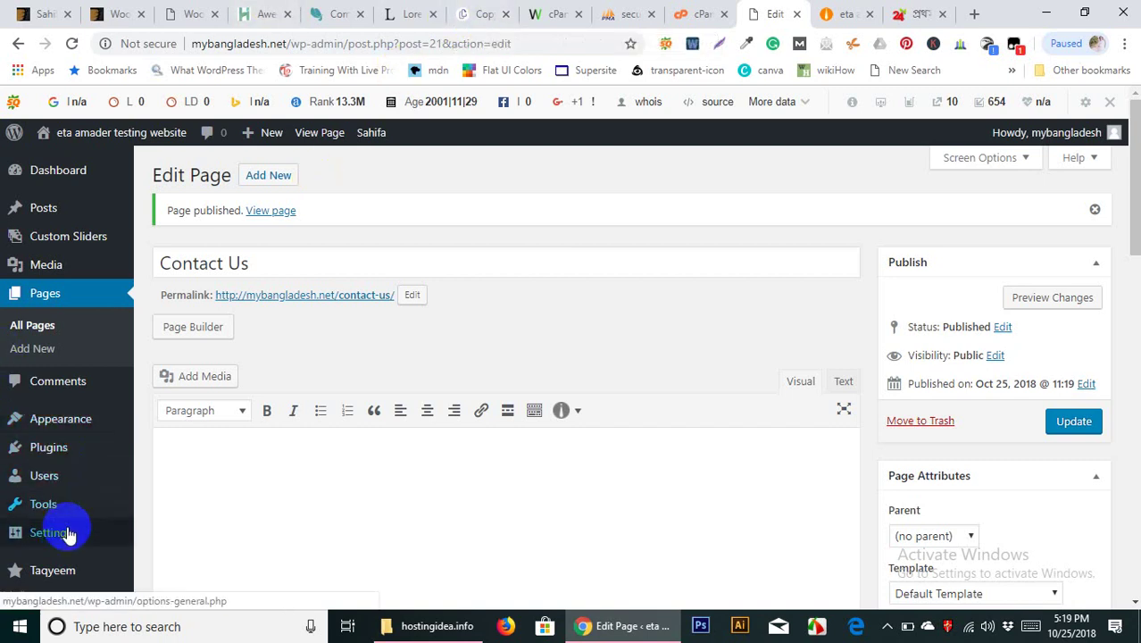
# Open the WordPress screen for adding new plugins
pyautogui.scroll(-1, 41, 562)
pyautogui.moveTo(84, 390)
pyautogui.click(170, 407)
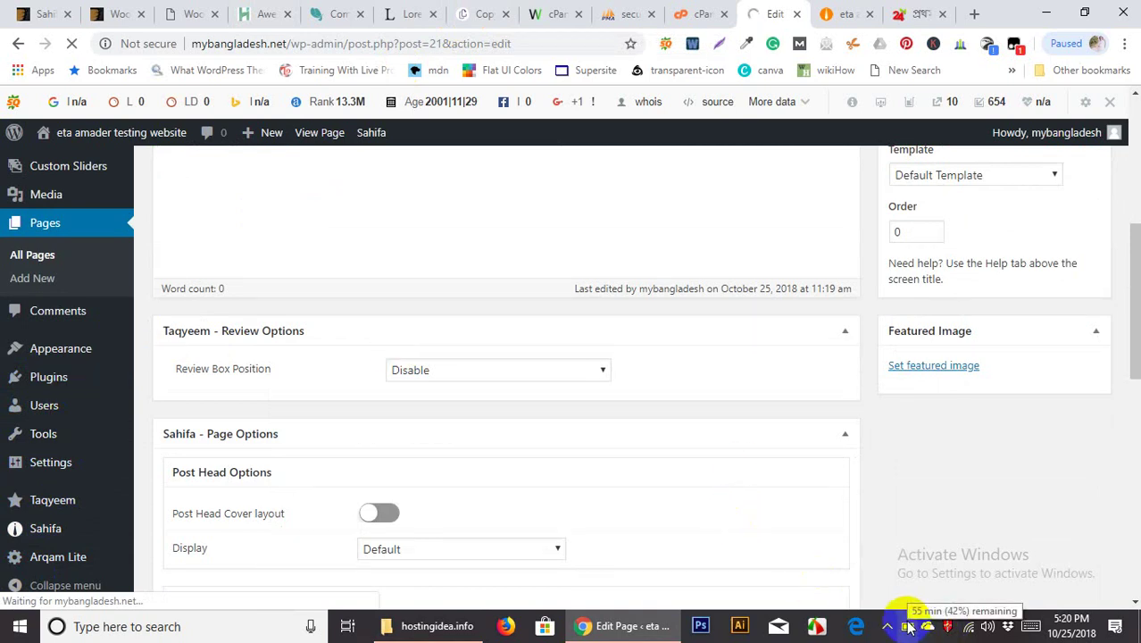
pyautogui.click(847, 14)
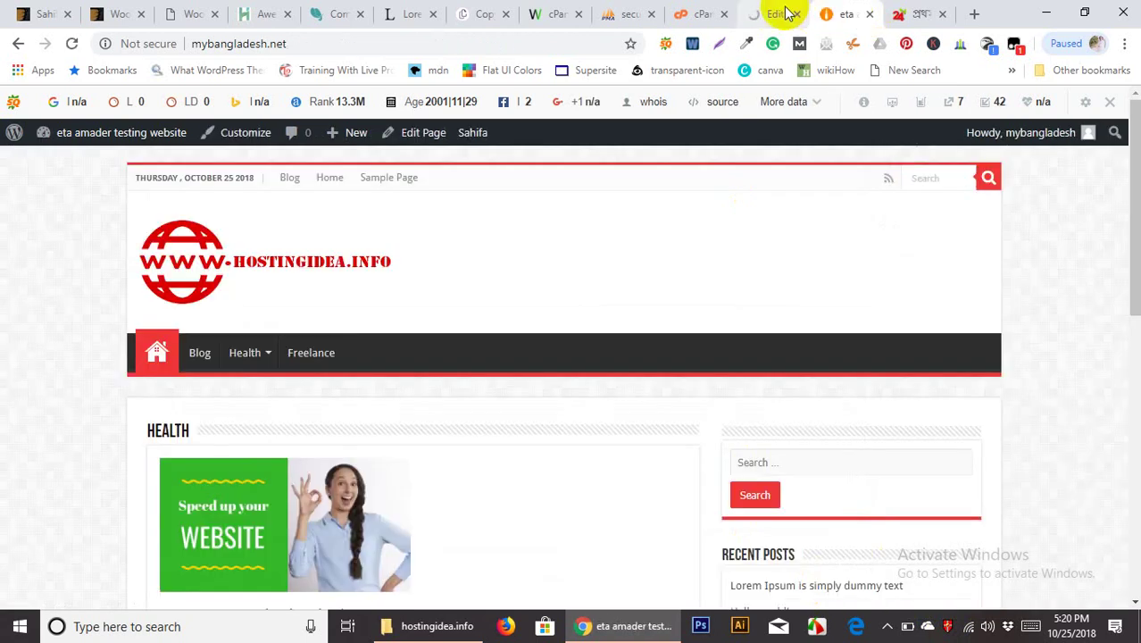
pyautogui.click(782, 13)
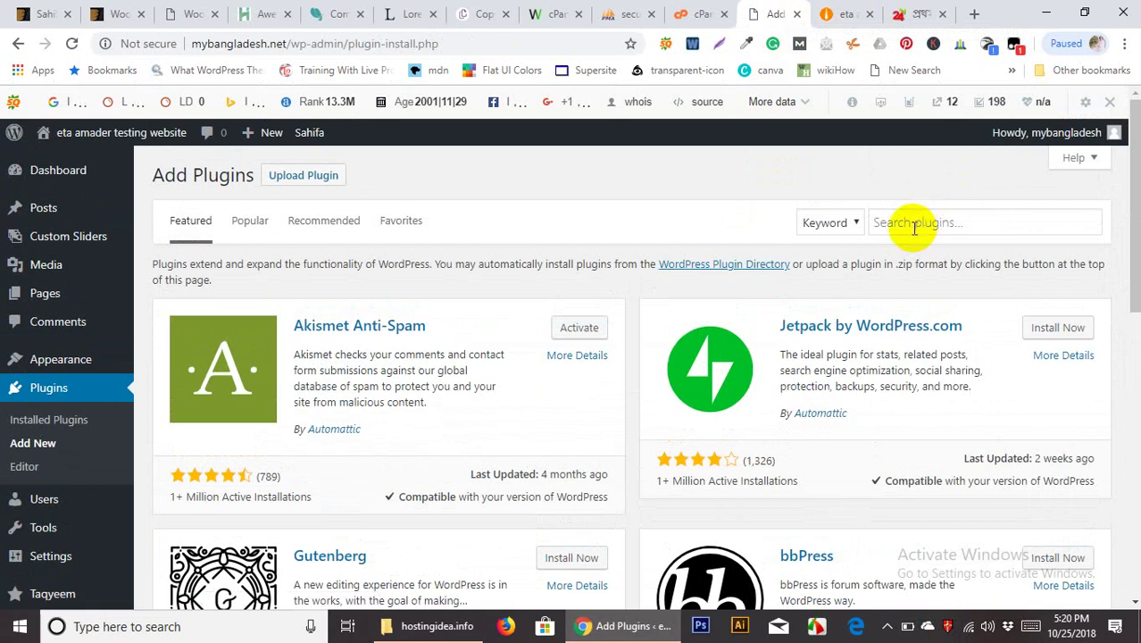
# Search the plugin directory for "contact form 7" and look through the results
pyautogui.click(914, 224)
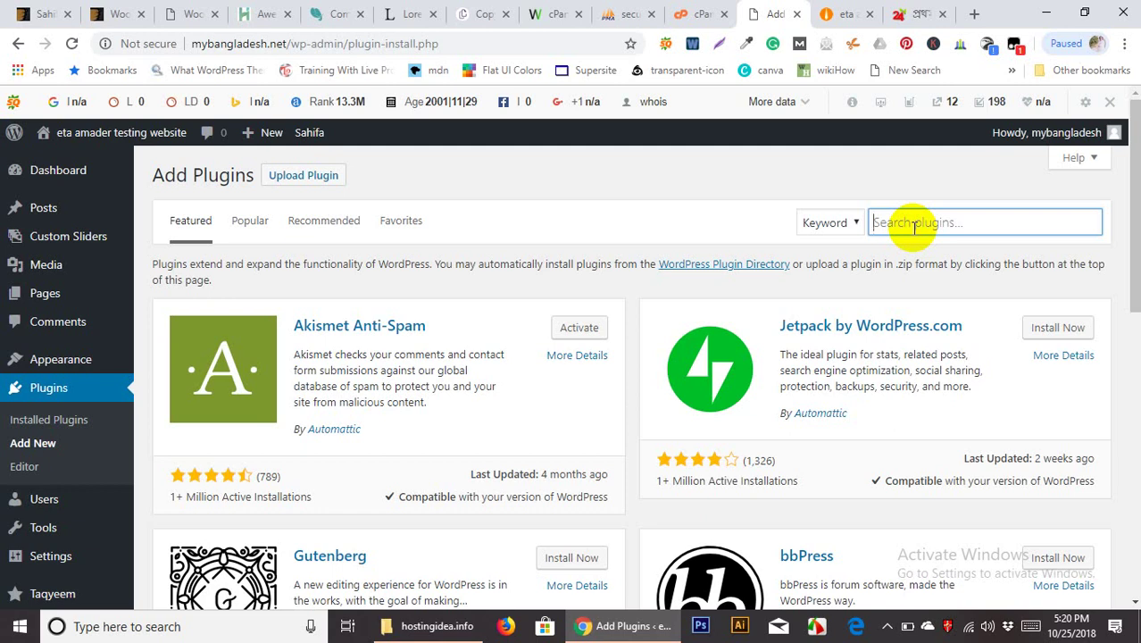
pyautogui.write('con')
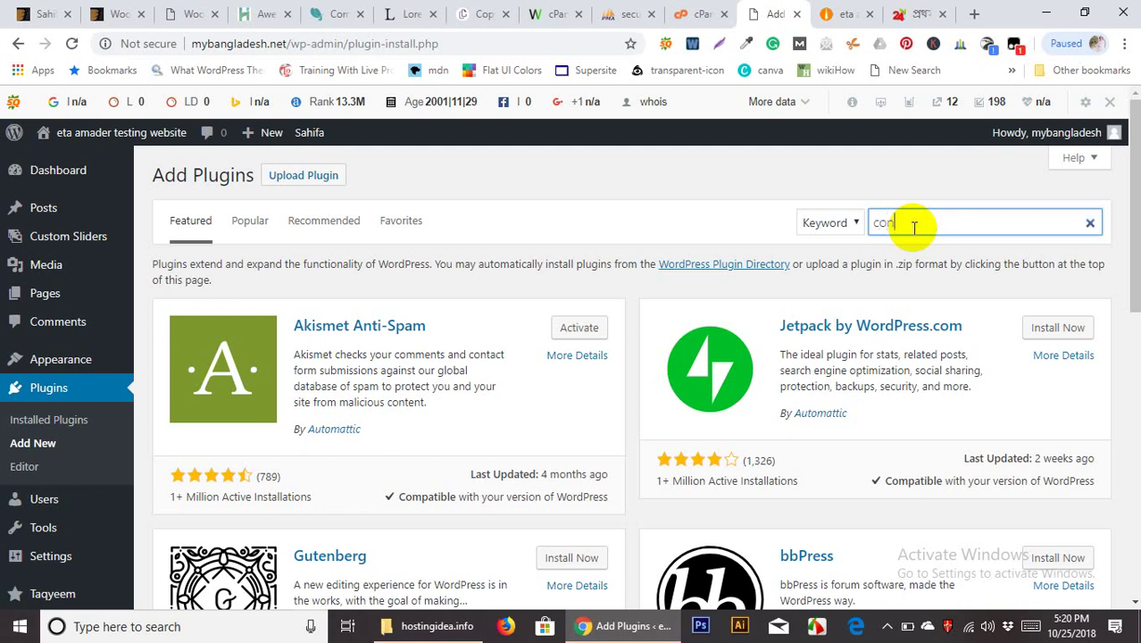
pyautogui.write('tact')
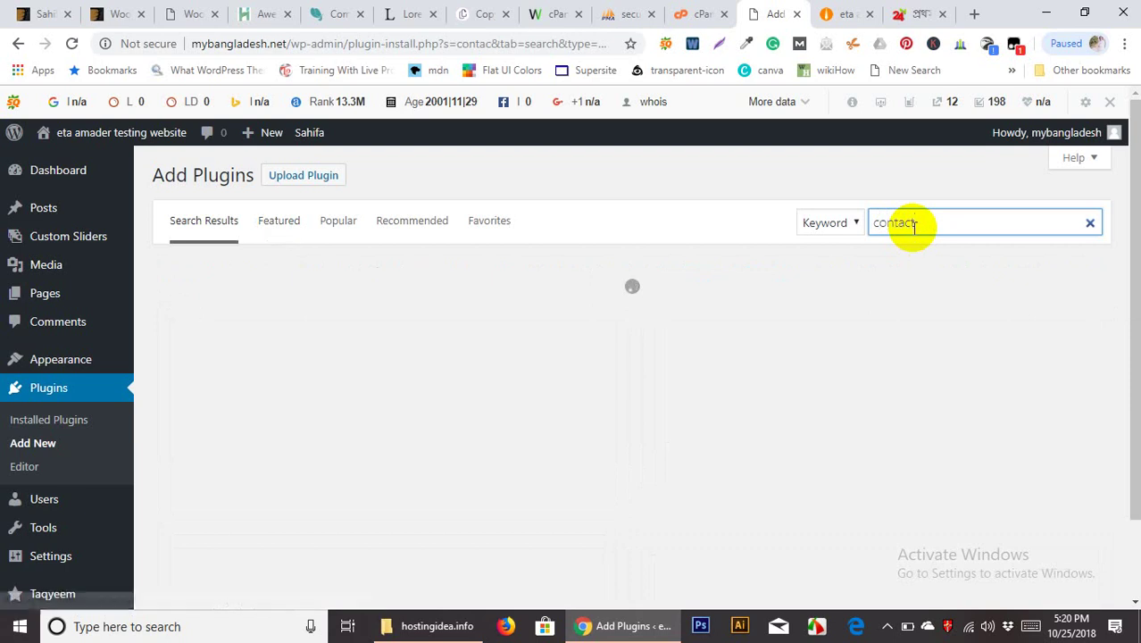
pyautogui.write(' form ')
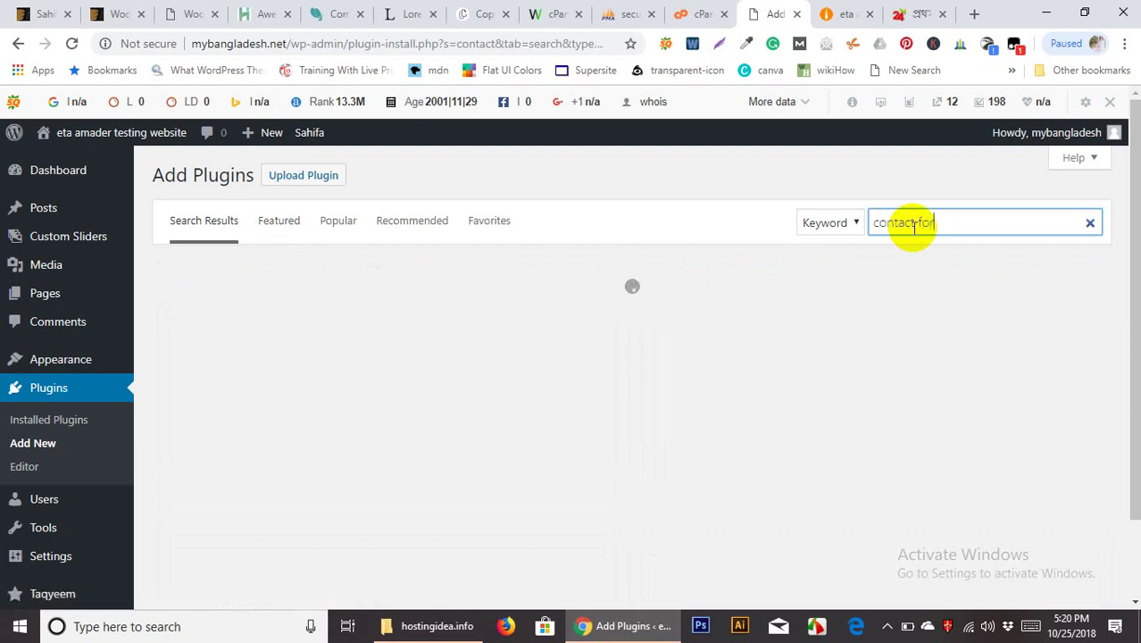
pyautogui.write('7')
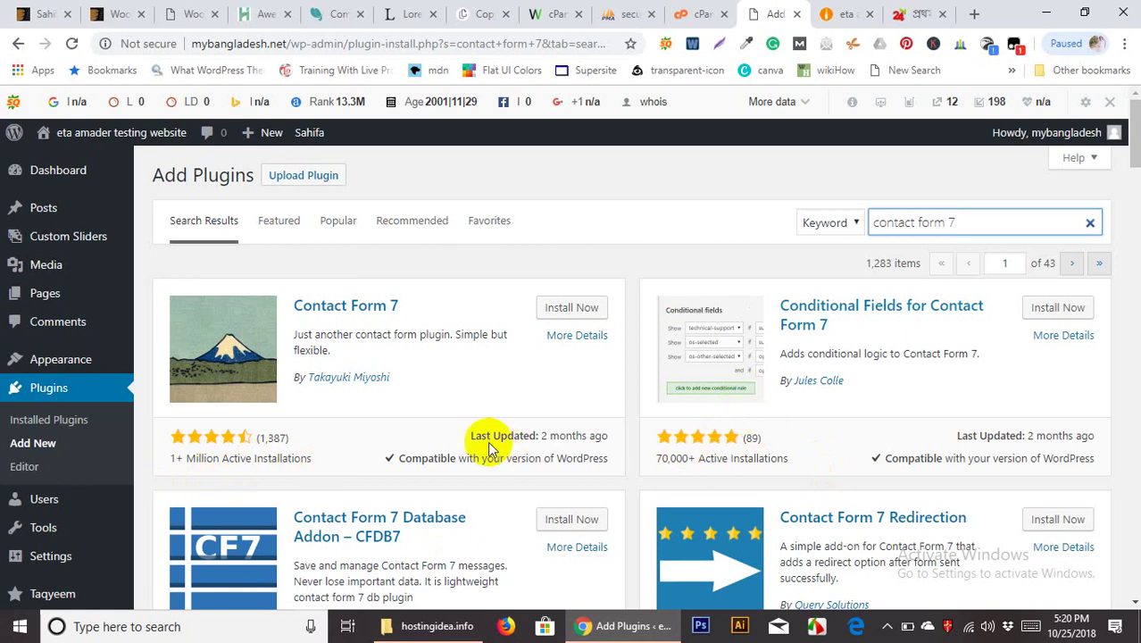
pyautogui.scroll(-2, 446, 442)
pyautogui.scroll(2, 376, 401)
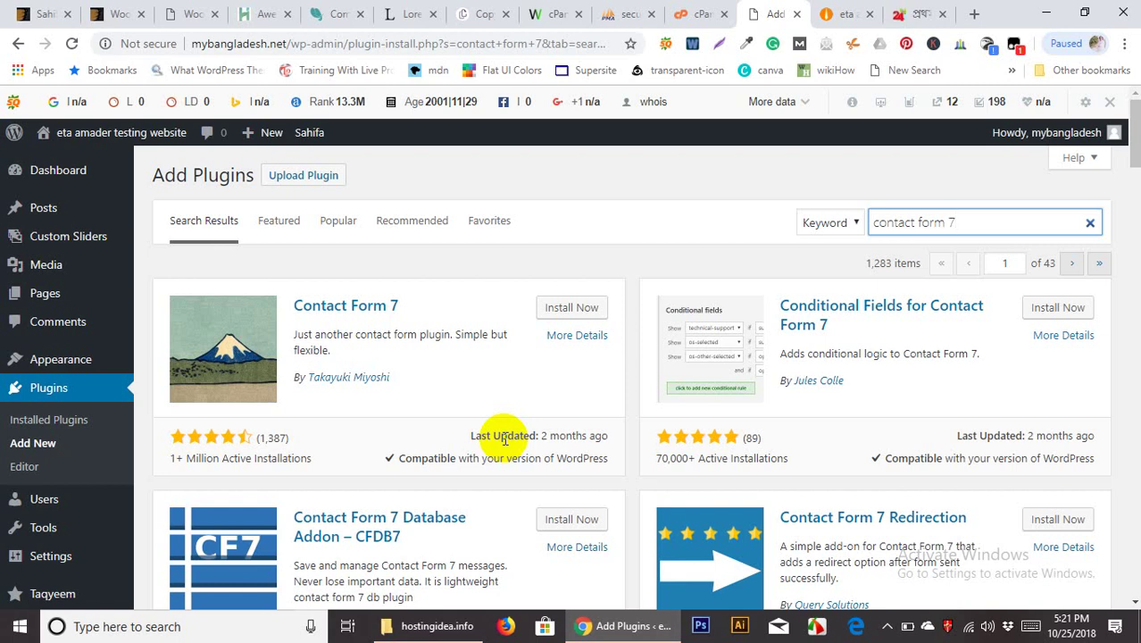
# Install and activate the Contact Form 7 plugin
pyautogui.click(565, 311)
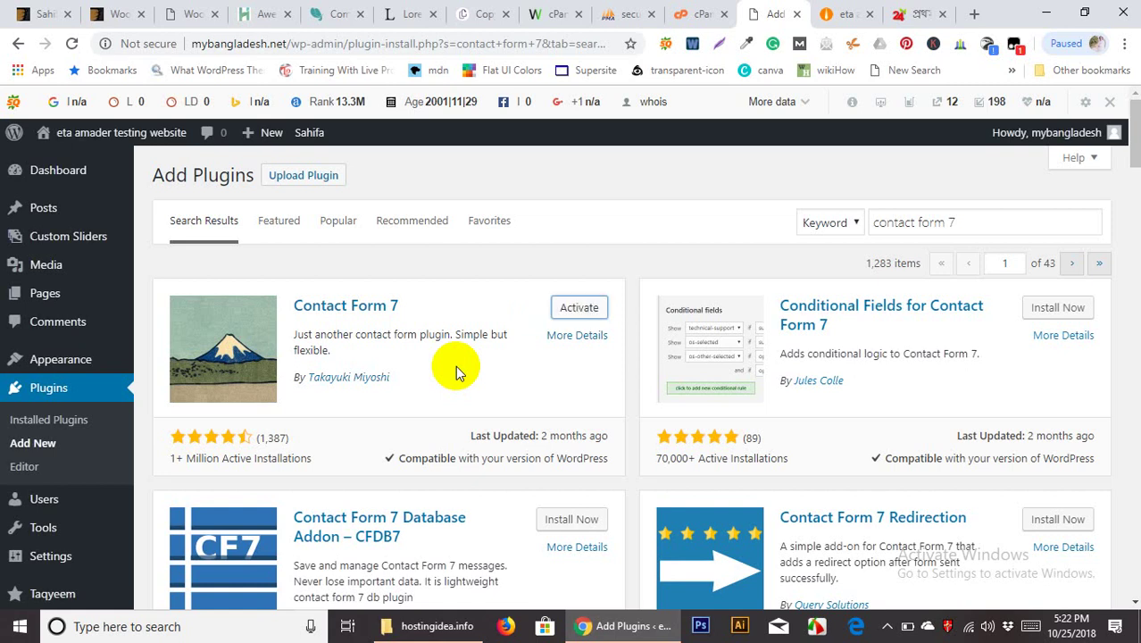
pyautogui.click(590, 307)
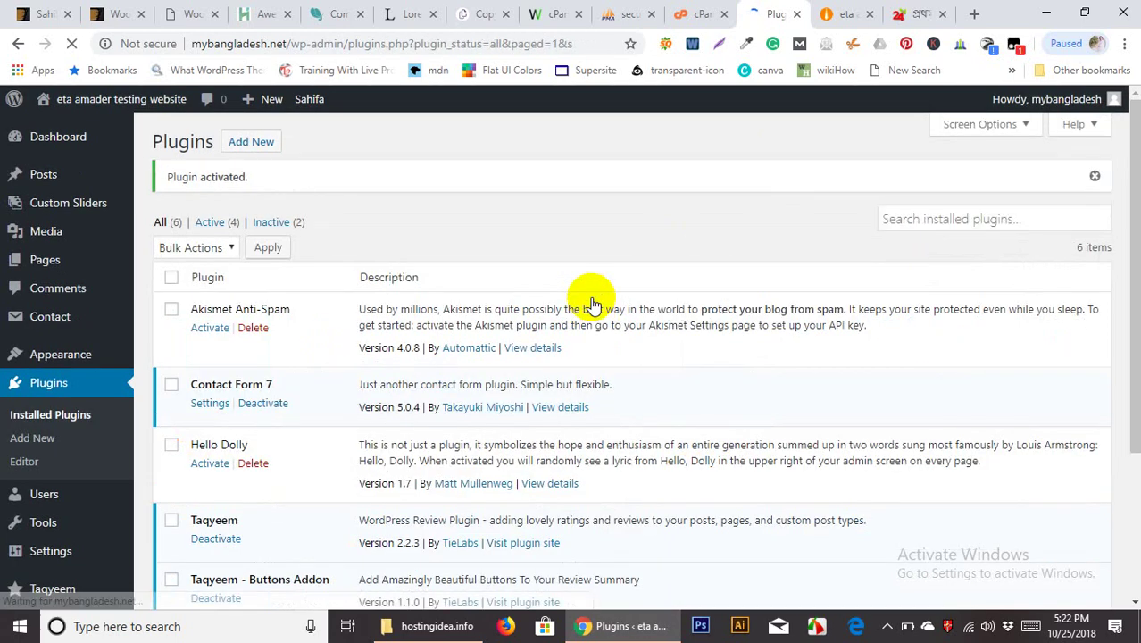
pyautogui.scroll(-2, 529, 332)
pyautogui.scroll(-2, 523, 333)
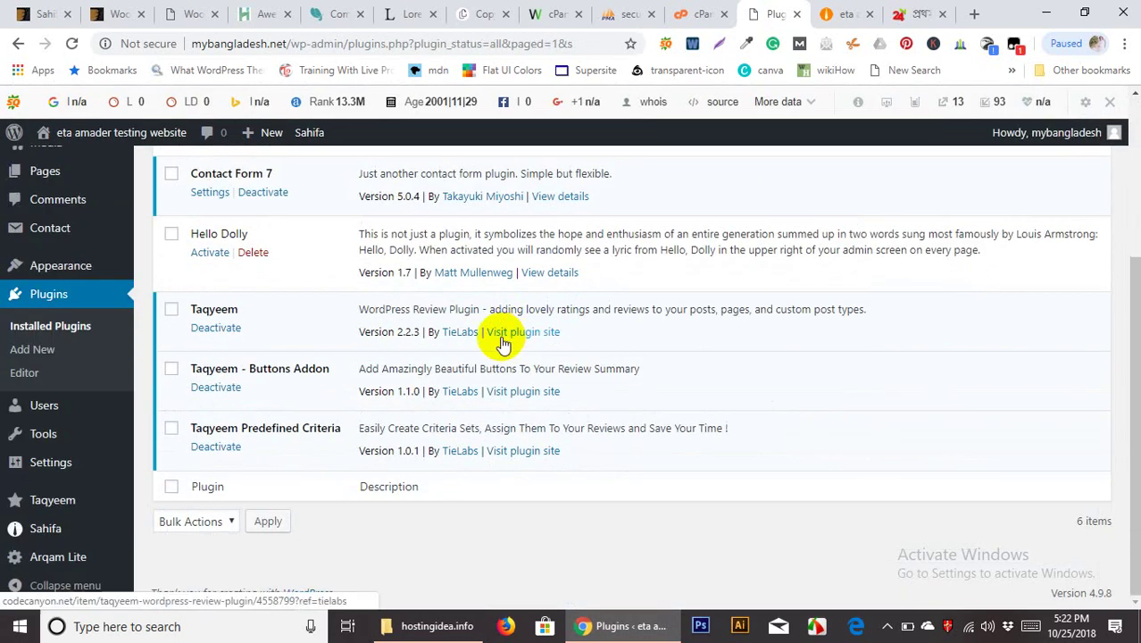
# Open Contact form 1 for editing from the contact forms list and examine its form template
pyautogui.scroll(5, 335, 397)
pyautogui.moveTo(21, 355)
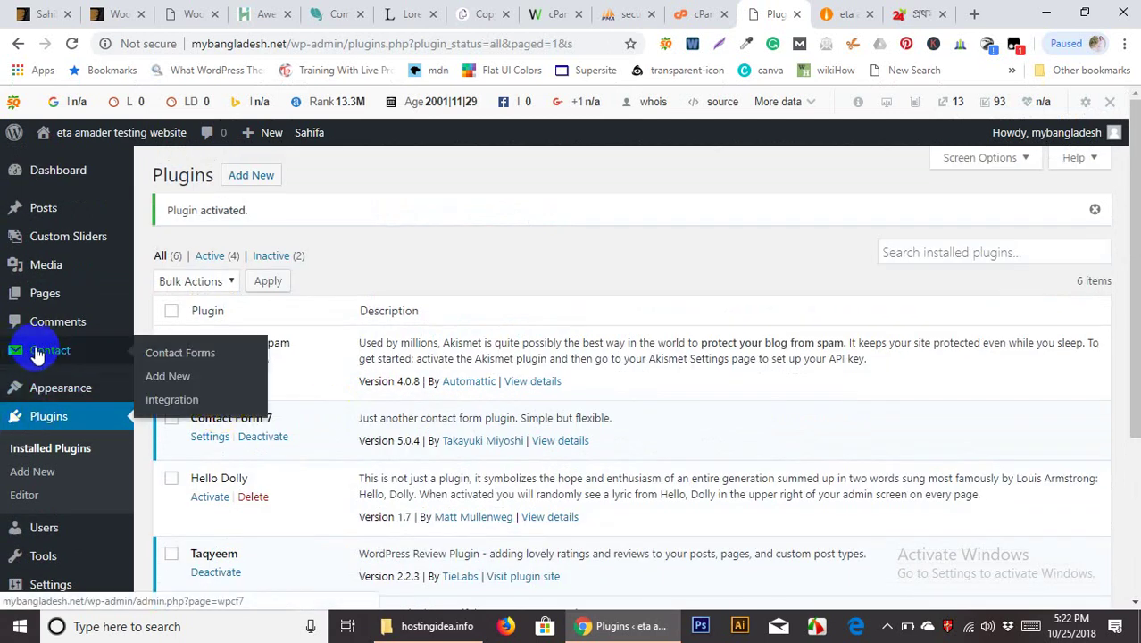
pyautogui.click(165, 361)
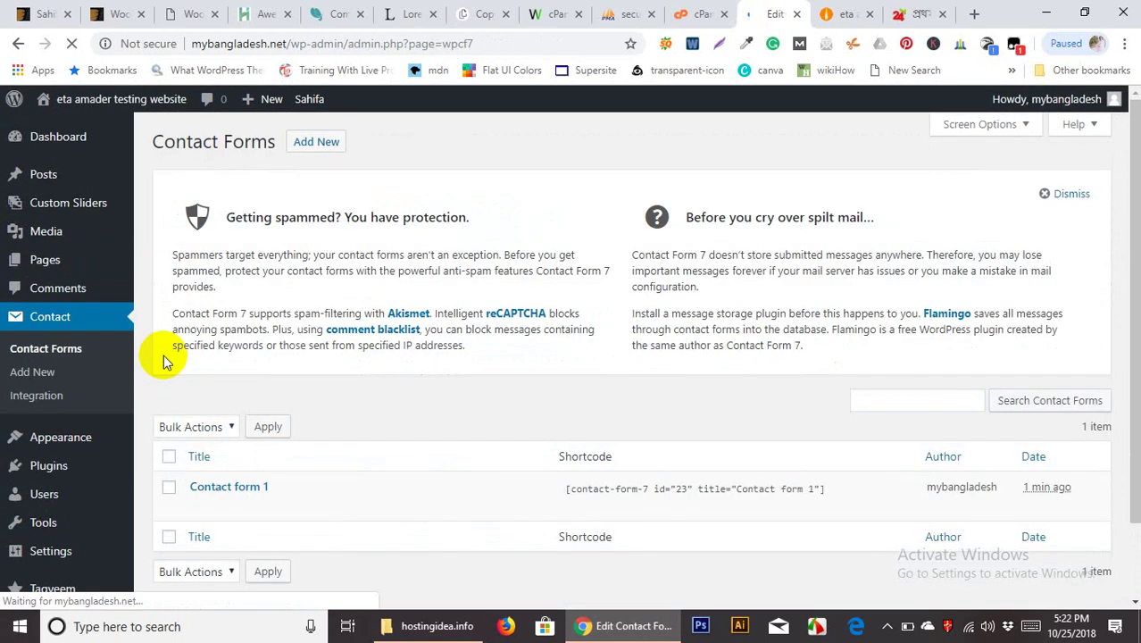
pyautogui.scroll(-2, 268, 393)
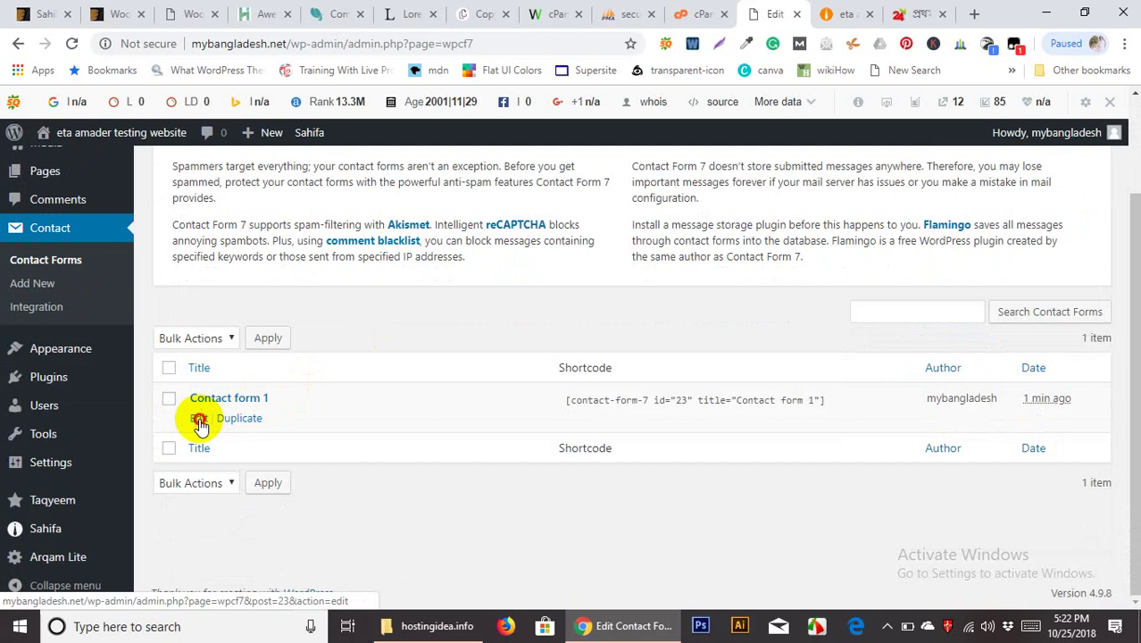
pyautogui.click(198, 418)
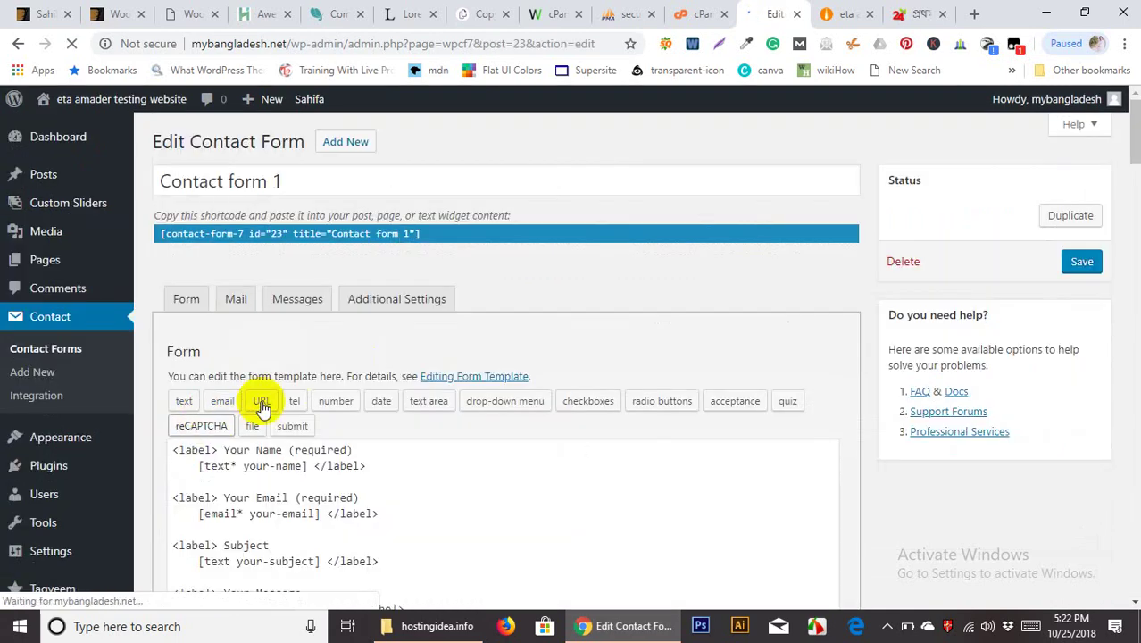
pyautogui.scroll(-3, 383, 352)
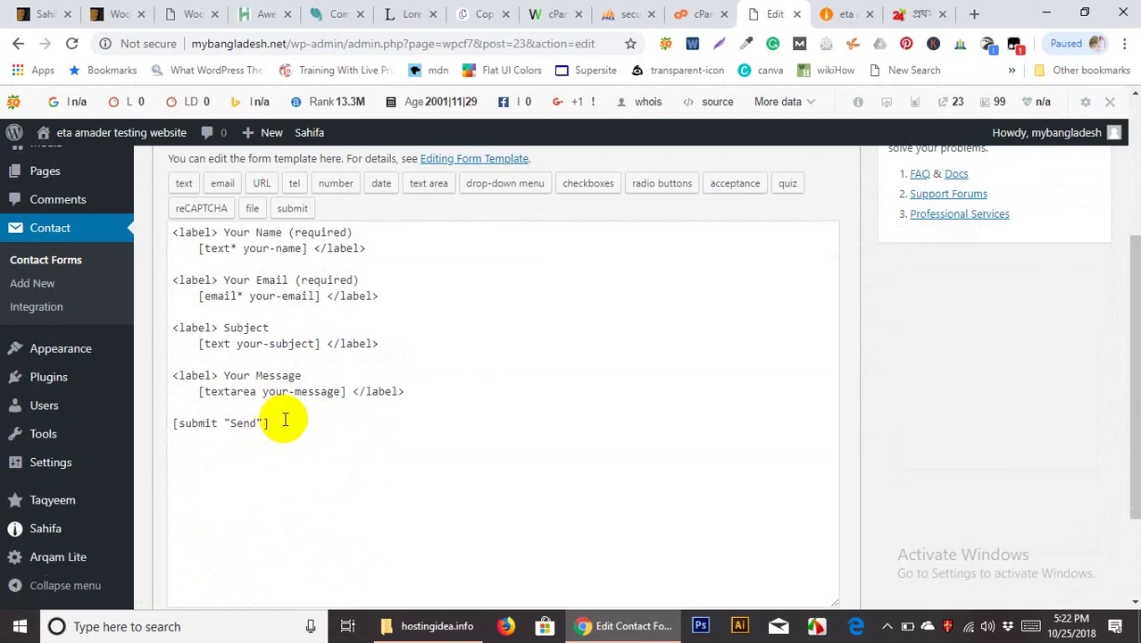
pyautogui.scroll(3, 301, 425)
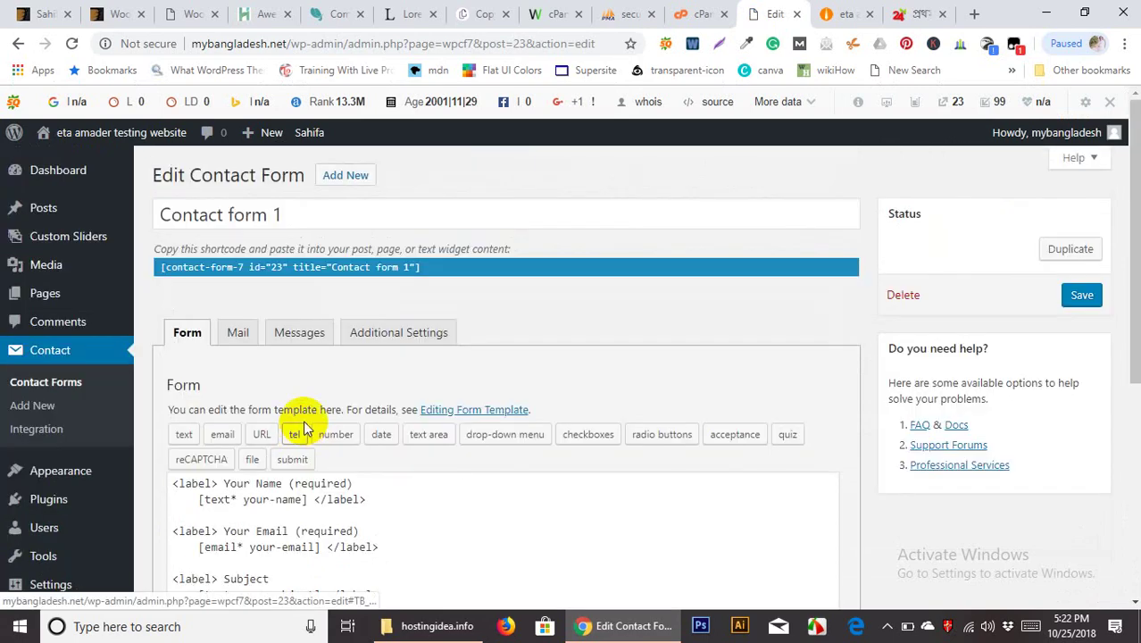
pyautogui.scroll(-4, 303, 425)
pyautogui.scroll(4, 303, 427)
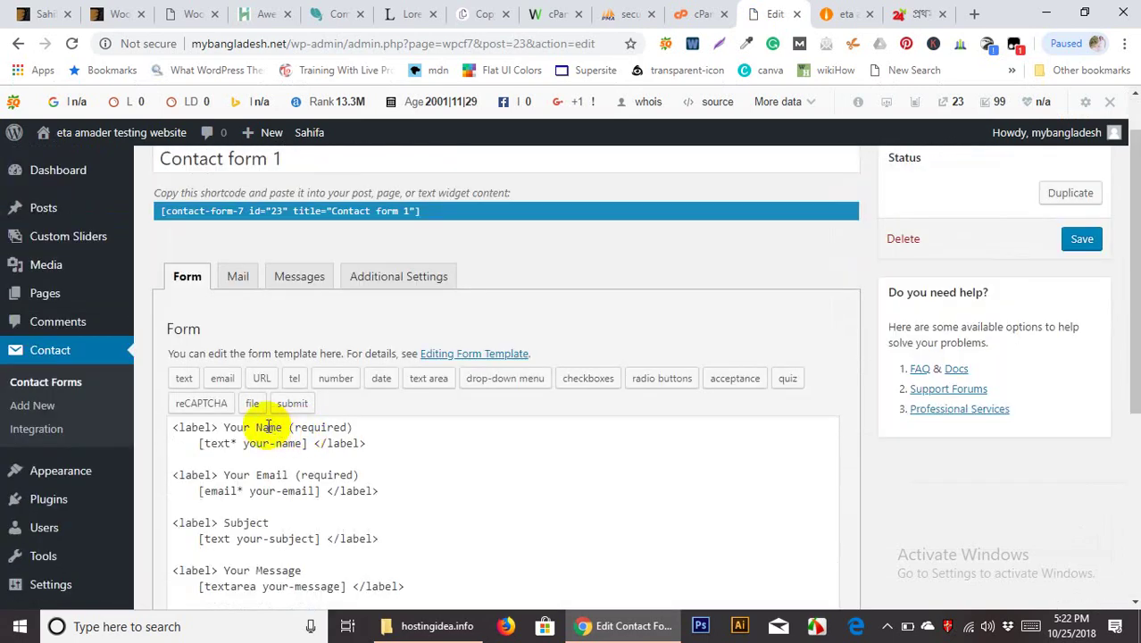
# Open the mail settings of Contact form 1 and examine the recipient, sender and subject fields
pyautogui.click(235, 278)
pyautogui.scroll(-1, 224, 330)
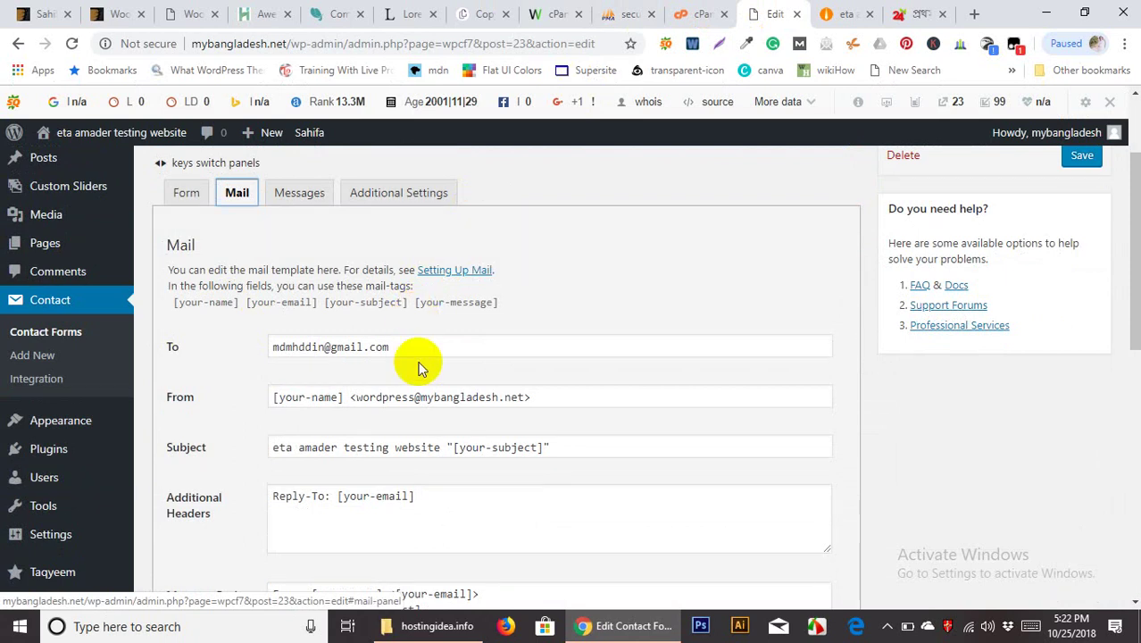
# Try to copy the Contact form 1 shortcode from the form's edit screen
pyautogui.scroll(2, 416, 379)
pyautogui.click(407, 267)
pyautogui.moveTo(421, 268); pyautogui.dragTo(166, 263)
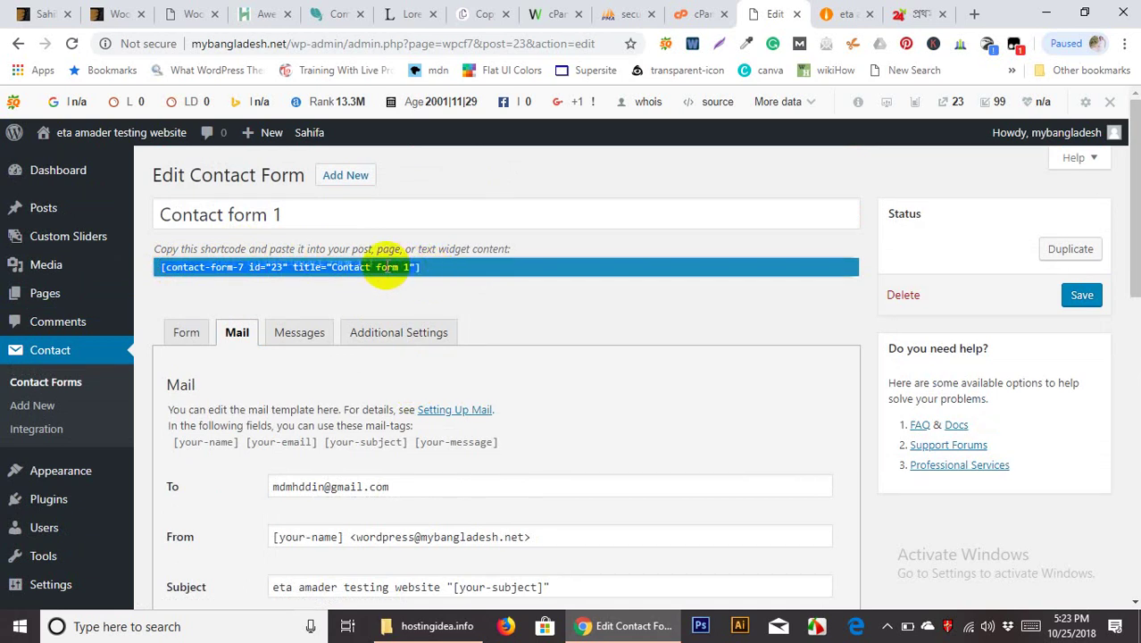
pyautogui.rightClick(364, 272)
pyautogui.click(196, 268)
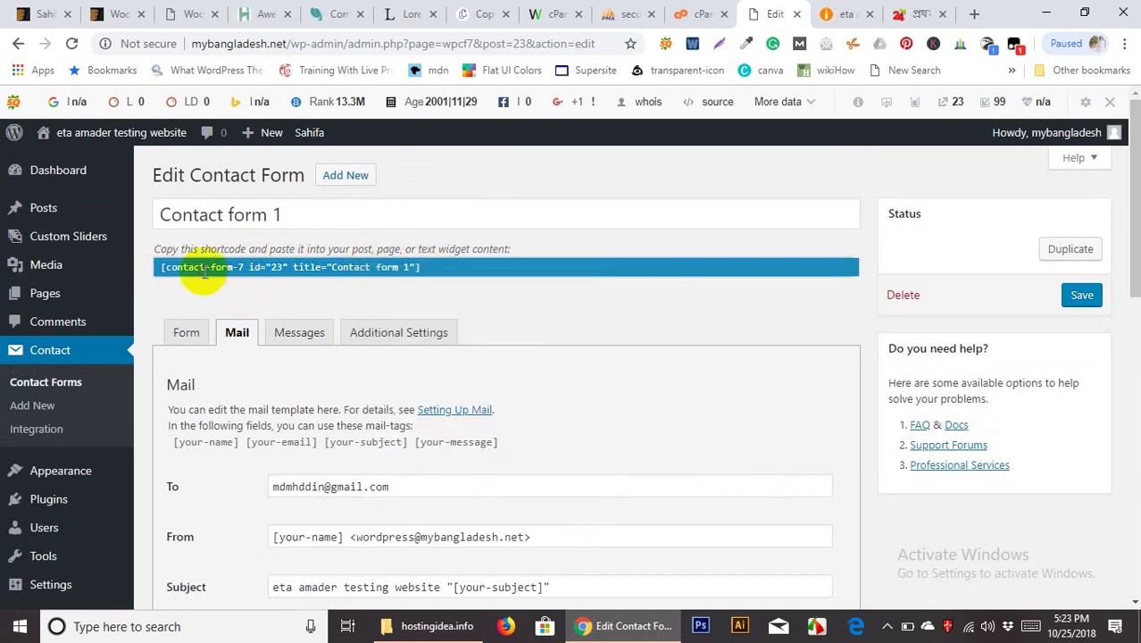
pyautogui.scroll(-3, 500, 304)
pyautogui.scroll(-5, 599, 304)
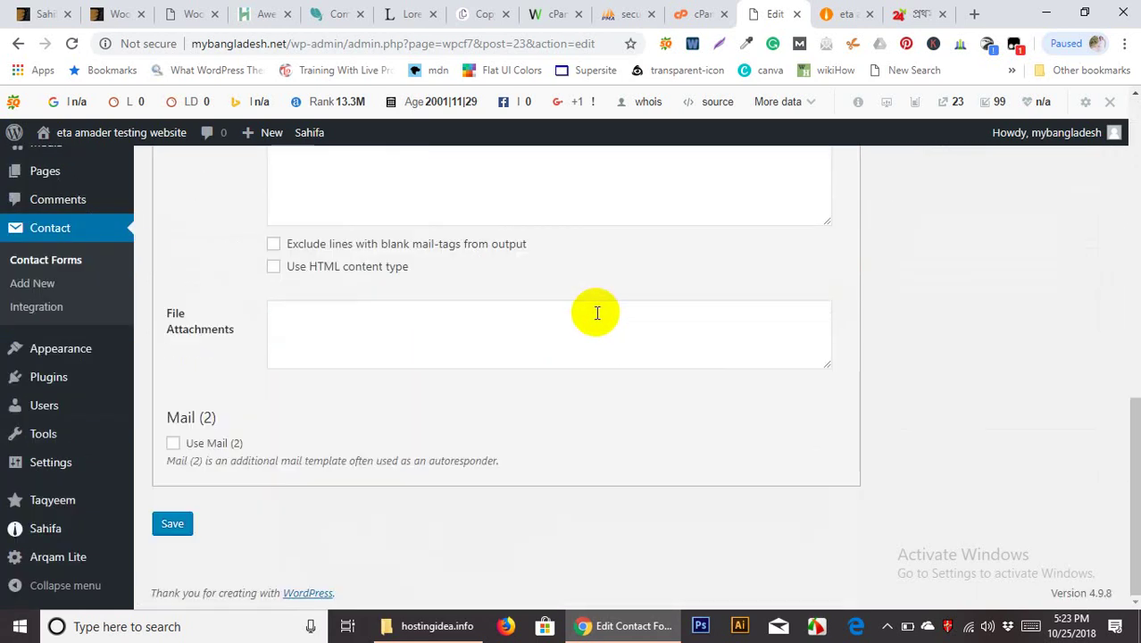
pyautogui.scroll(5, 597, 308)
pyautogui.scroll(3, 598, 310)
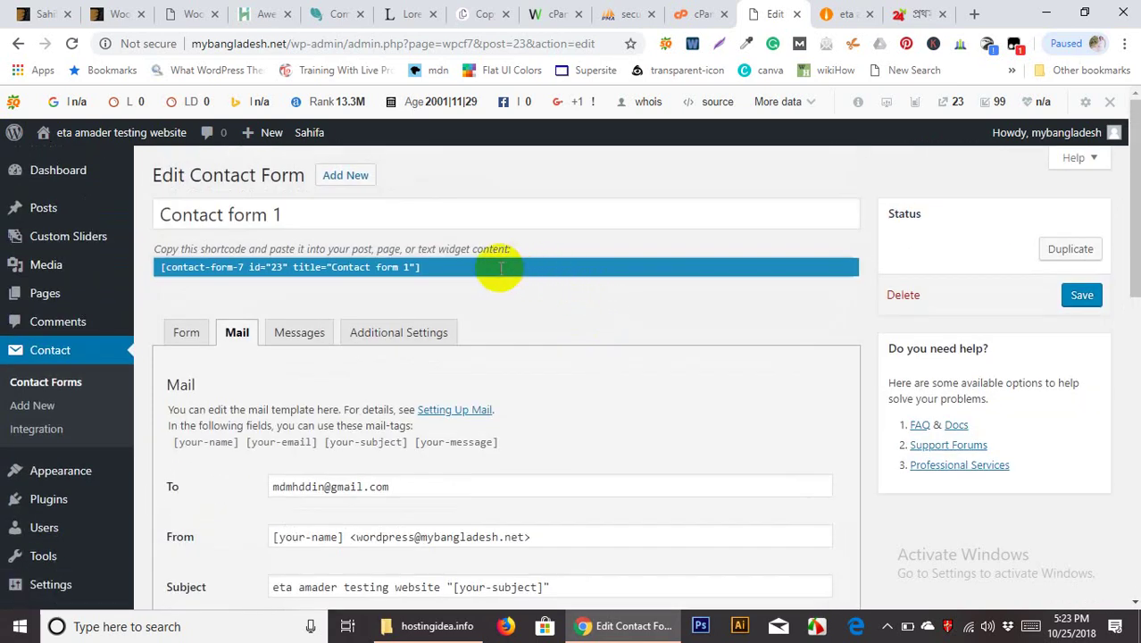
pyautogui.rightClick(172, 274)
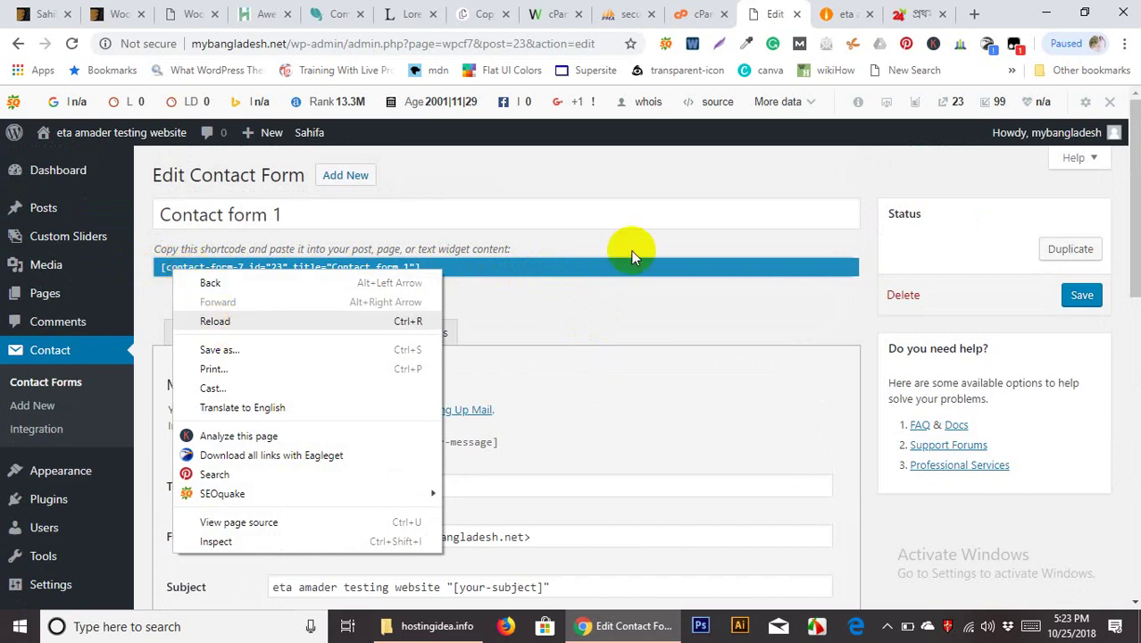
pyautogui.click(657, 284)
# Return to the contact forms list and copy the shortcode of Contact form 1
pyautogui.click(18, 42)
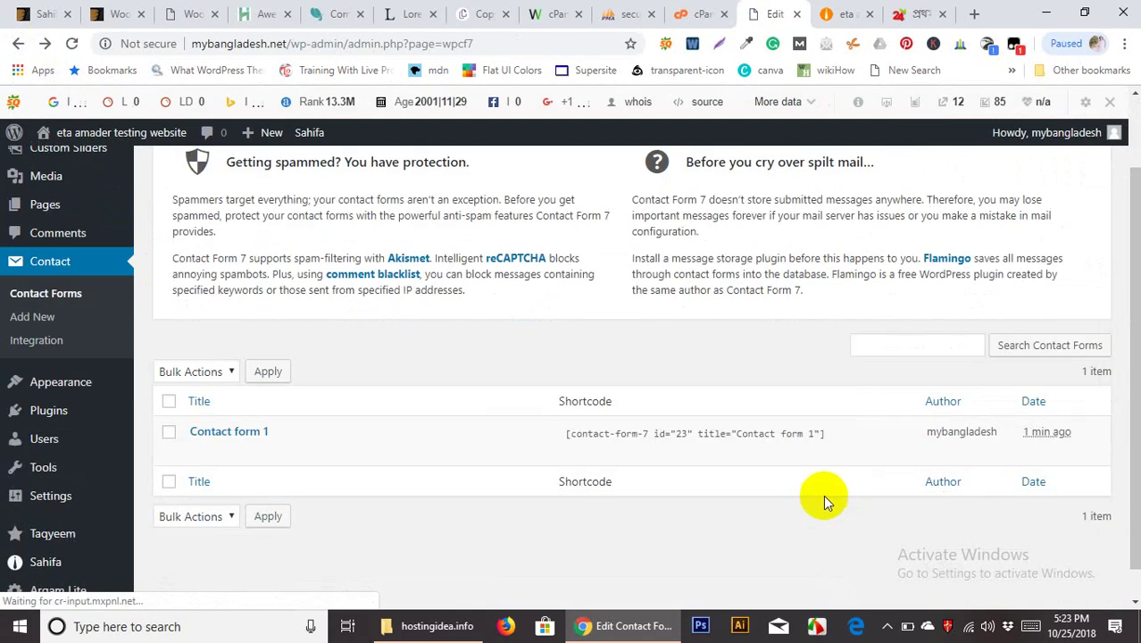
pyautogui.click(786, 436)
pyautogui.rightClick(779, 438)
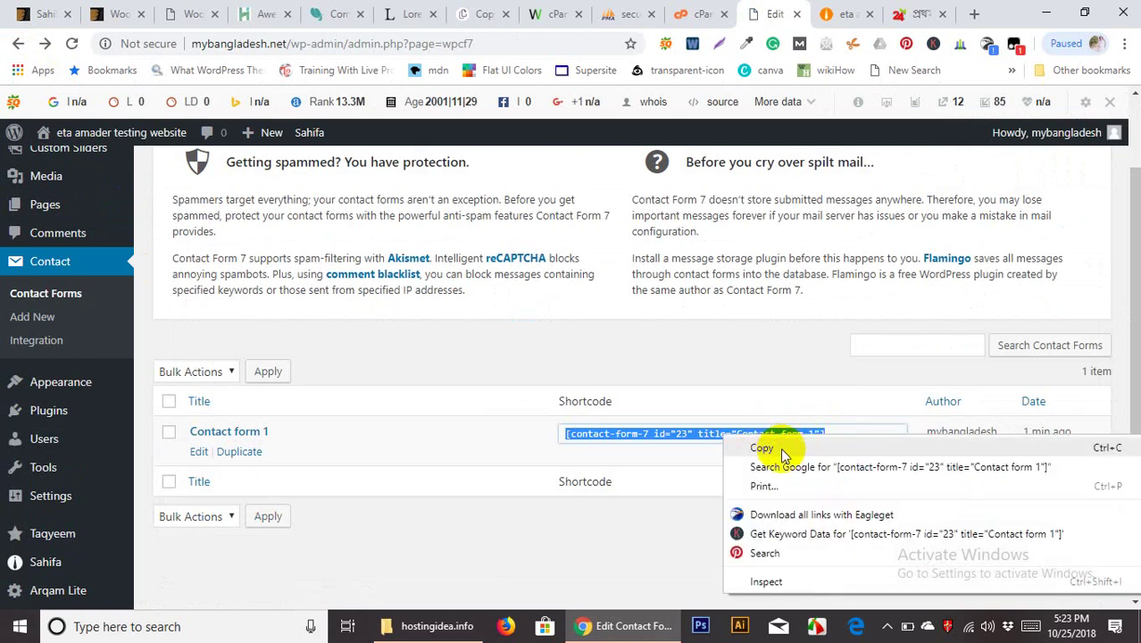
pyautogui.click(785, 449)
# Open the list of all pages in a new tab and open the Contact Us page for editing
pyautogui.moveTo(44, 205)
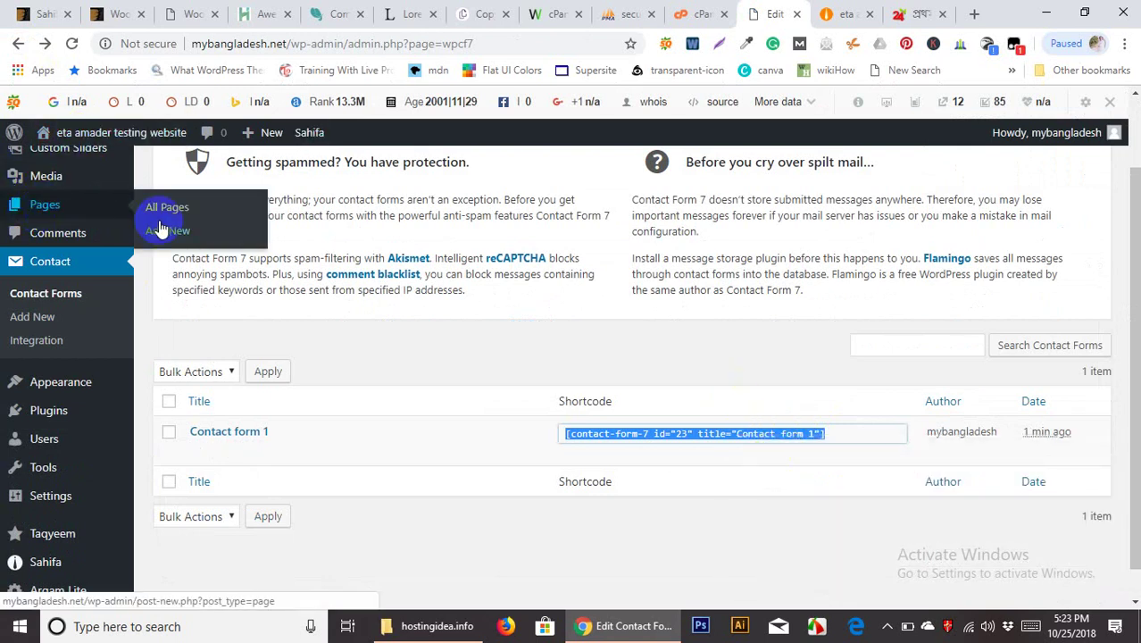
pyautogui.rightClick(166, 211)
pyautogui.click(234, 225)
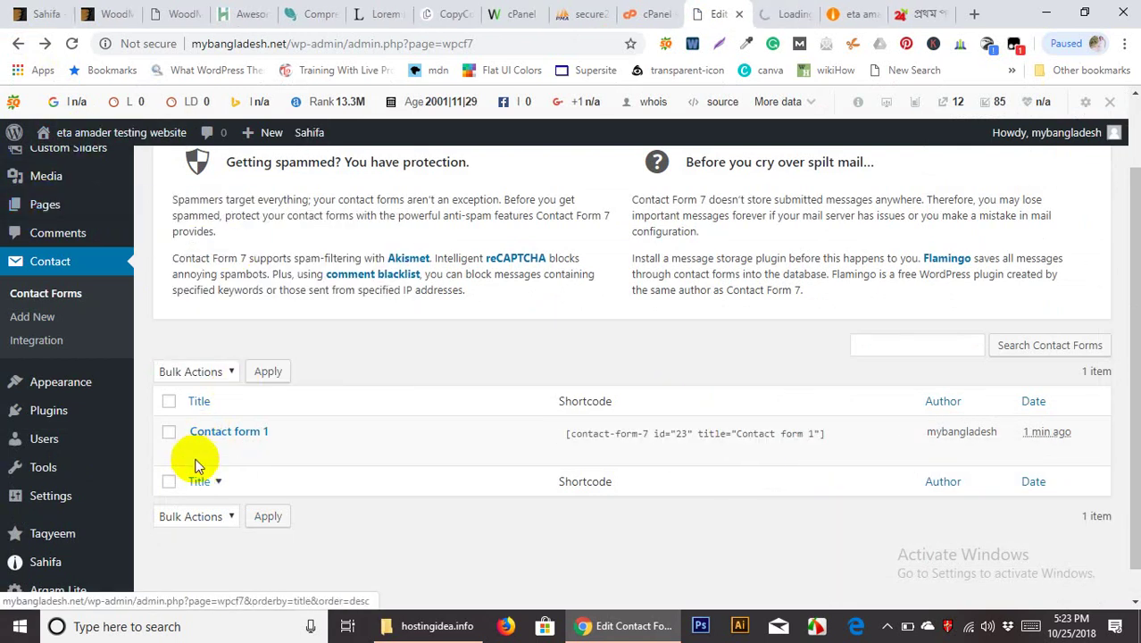
pyautogui.click(198, 451)
pyautogui.click(791, 15)
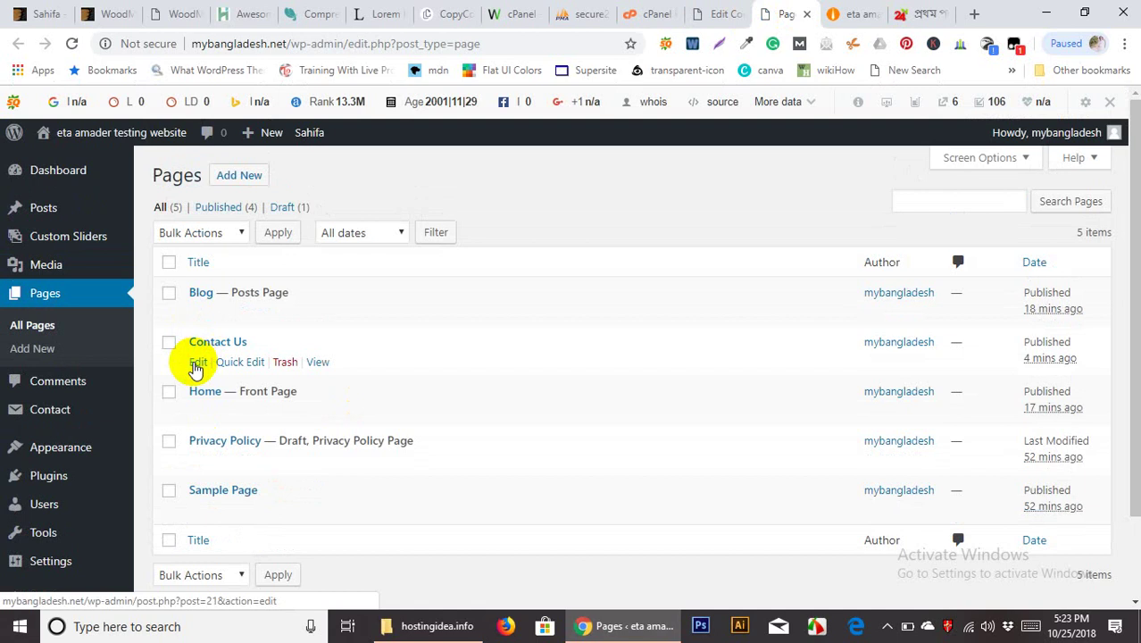
pyautogui.click(197, 362)
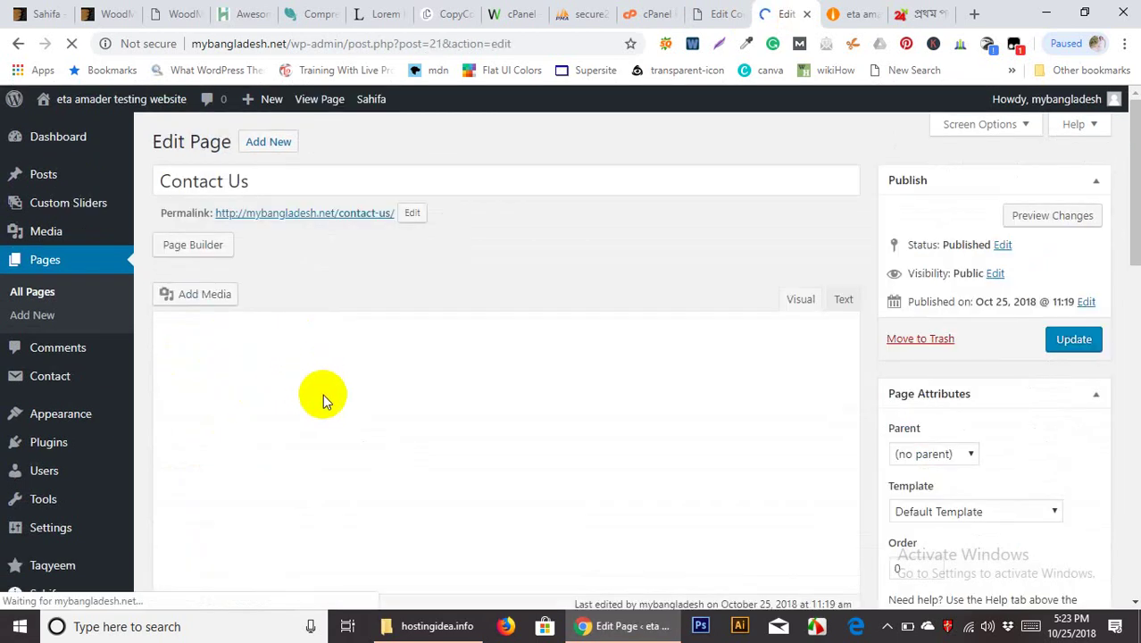
# Paste the Contact form 1 shortcode into the Contact Us page content and cut it out again
pyautogui.scroll(-2, 301, 385)
pyautogui.scroll(-1, 301, 385)
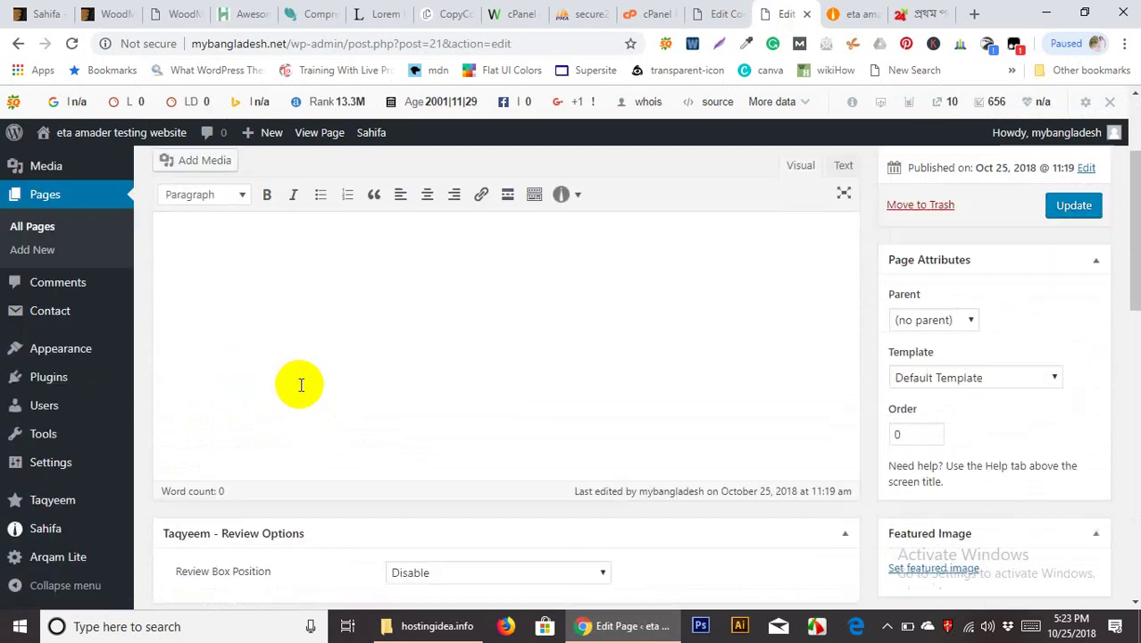
pyautogui.click(221, 236)
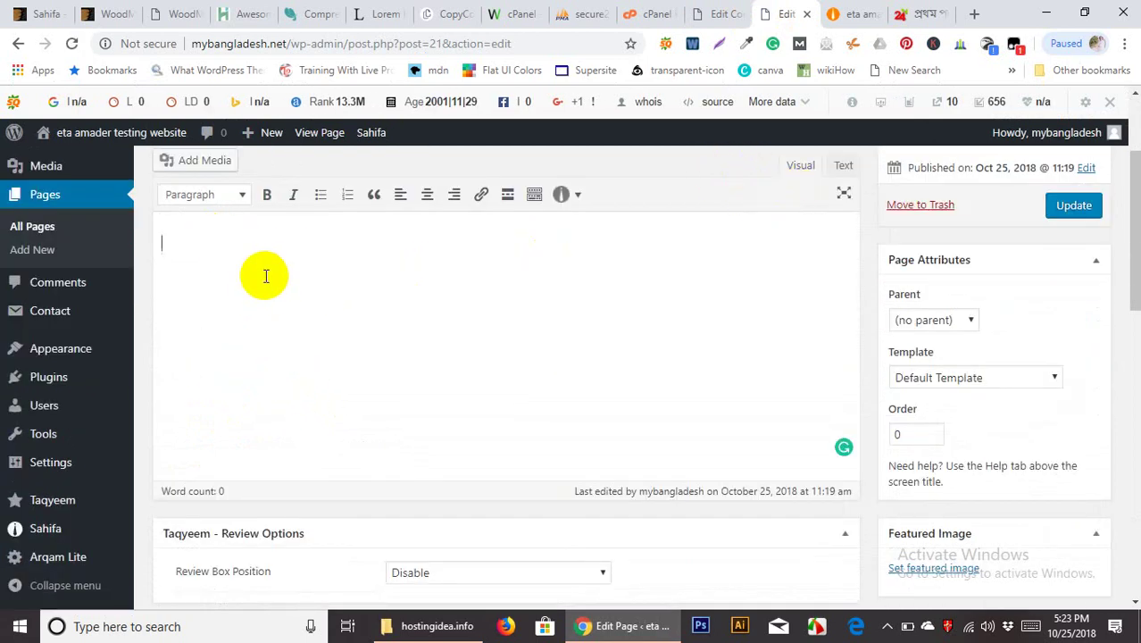
pyautogui.hotkey('ctrl', 'v')
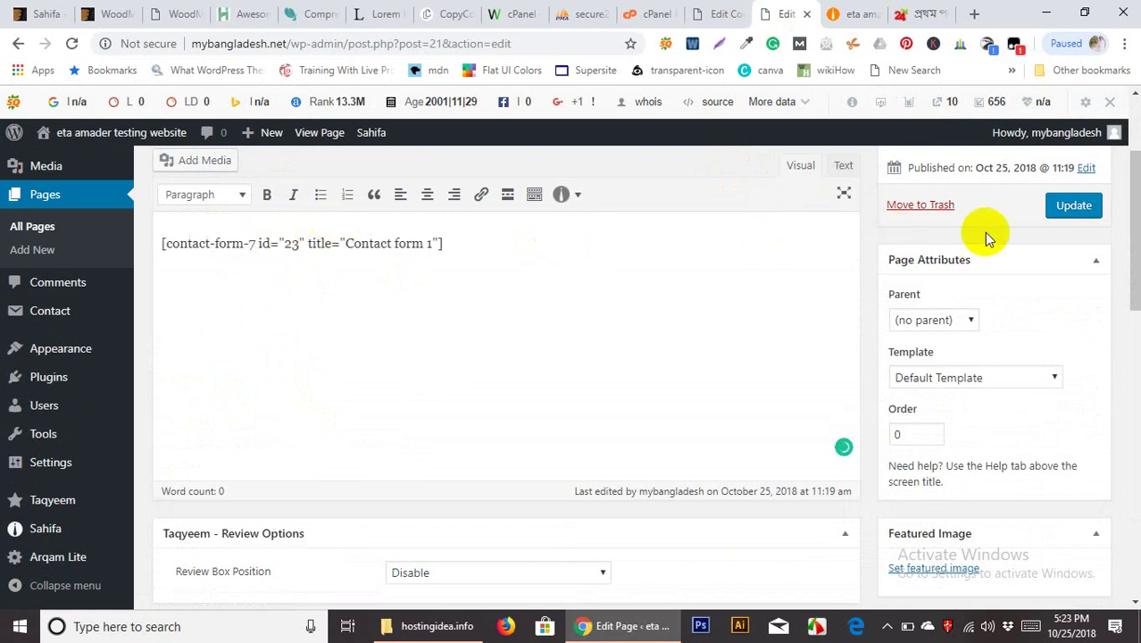
pyautogui.tripleClick(331, 254)
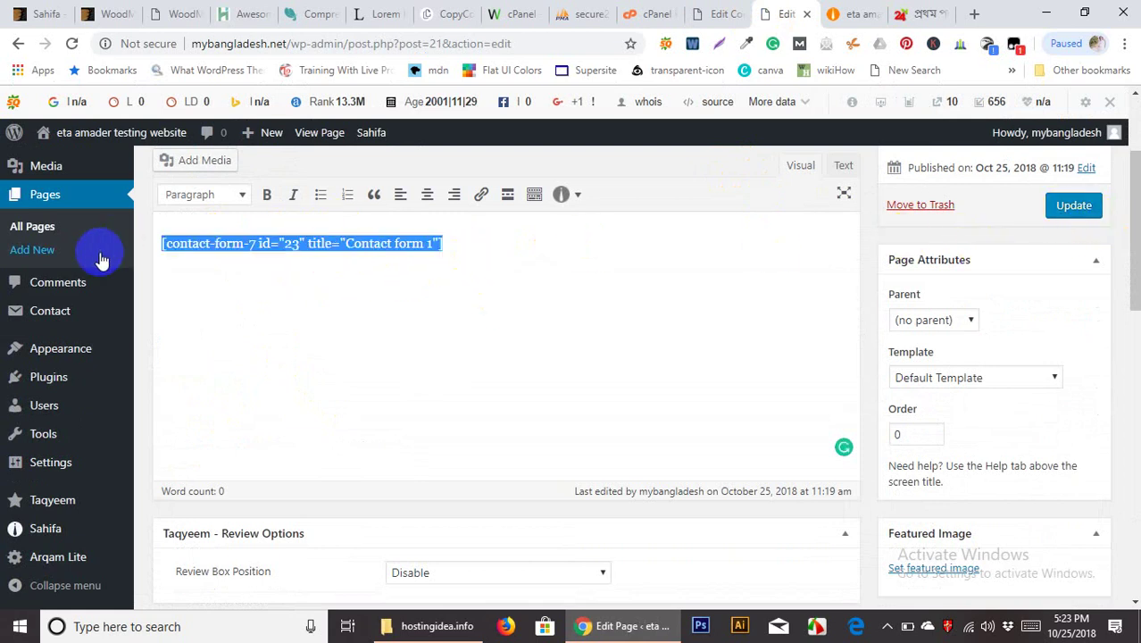
pyautogui.hotkey('ctrl', 'x')
# Open the live Contact Us page from its permalink in a new tab and look at it
pyautogui.scroll(2, 425, 331)
pyautogui.rightClick(282, 247)
pyautogui.click(309, 260)
pyautogui.click(792, 13)
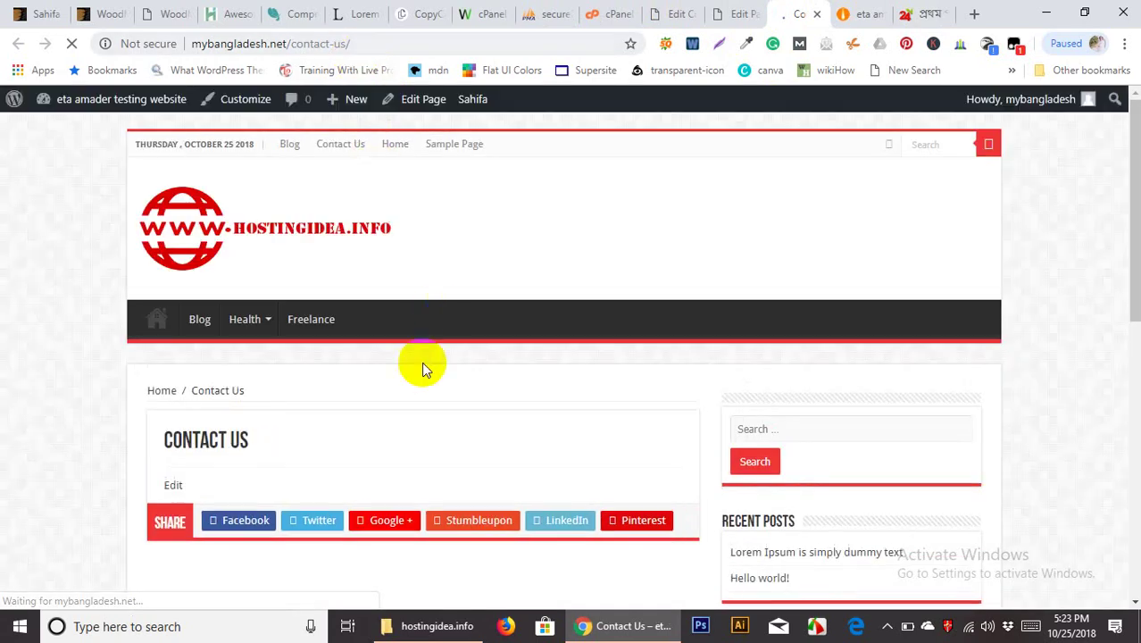
# Insert the shortcode [contact-form-7 id="23" title="Contact form 1"] into the Contact Us page content and update the page
pyautogui.click(739, 13)
pyautogui.click(239, 421)
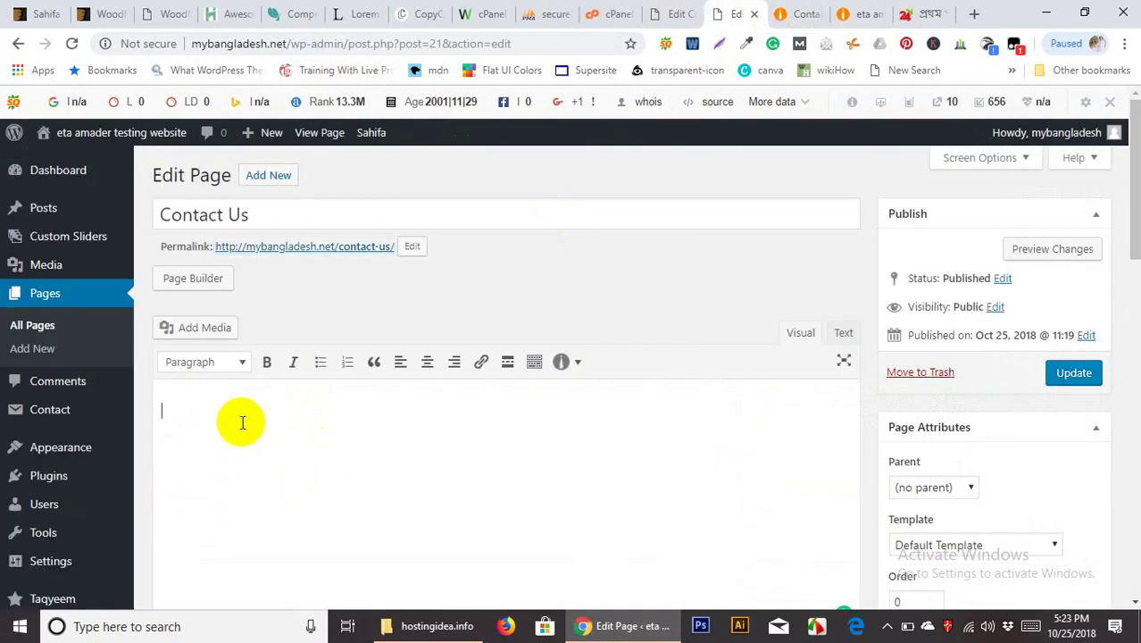
pyautogui.hotkey('ctrl', 'v')
pyautogui.click(1074, 373)
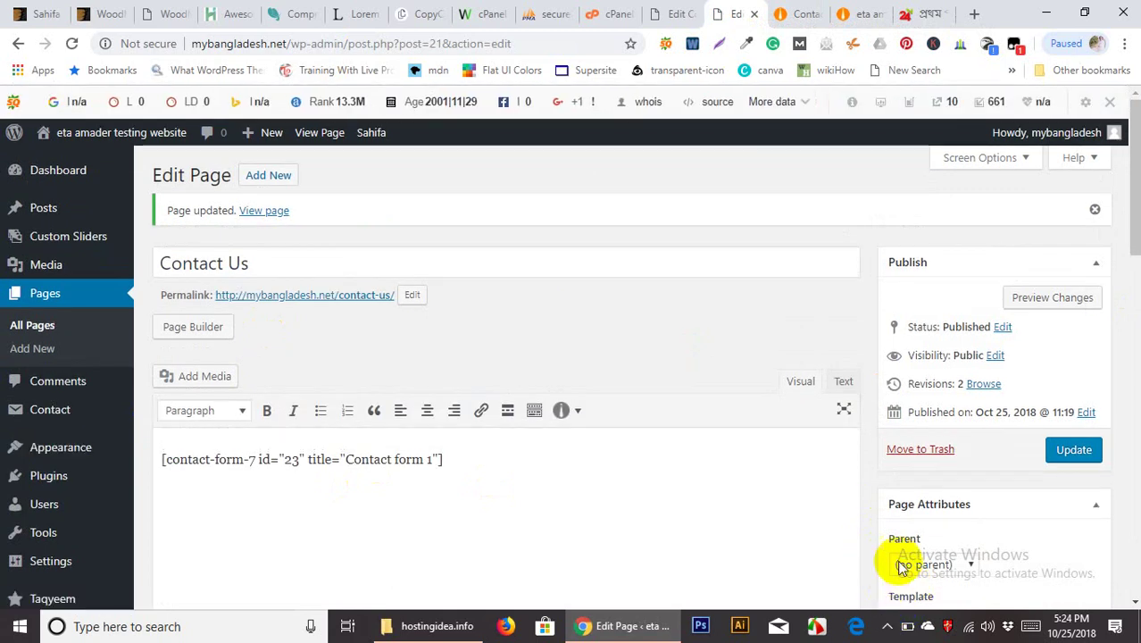
# Reload the live Contact Us page and examine the contact form's name, email, subject and message fields
pyautogui.click(799, 14)
pyautogui.click(72, 43)
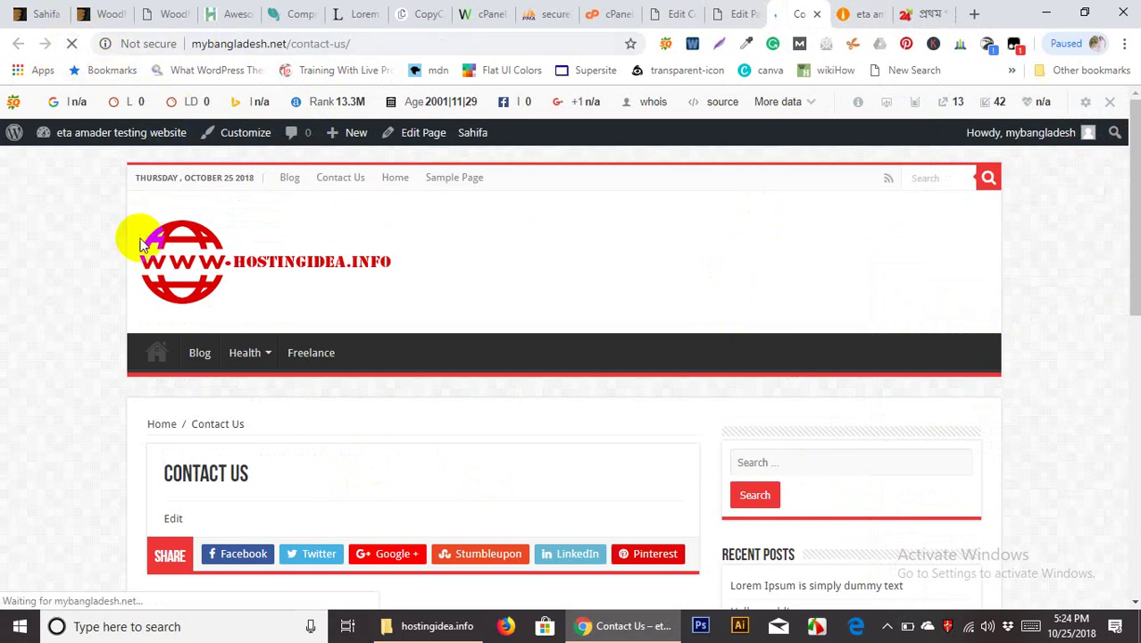
pyautogui.scroll(-4, 134, 242)
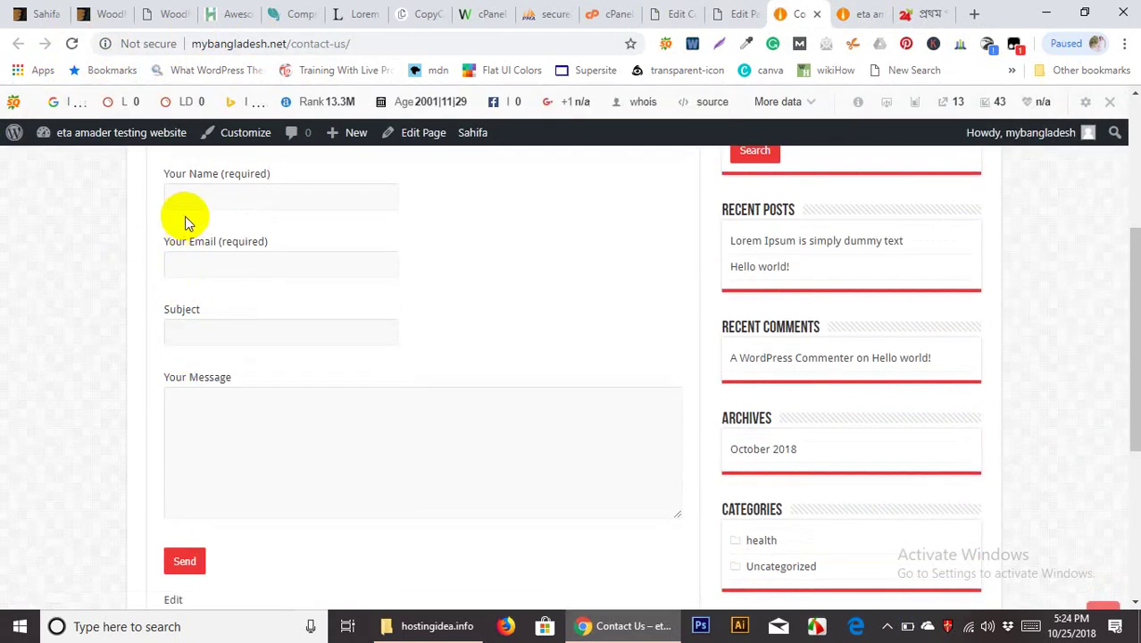
pyautogui.click(196, 201)
pyautogui.click(198, 265)
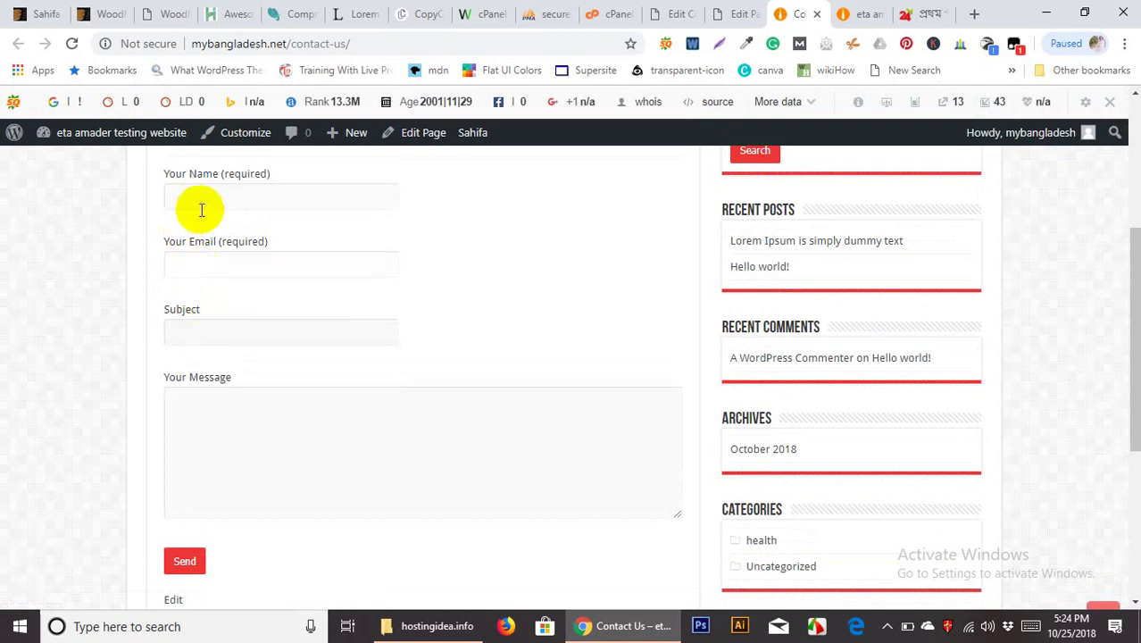
pyautogui.click(209, 198)
pyautogui.click(208, 262)
pyautogui.click(202, 329)
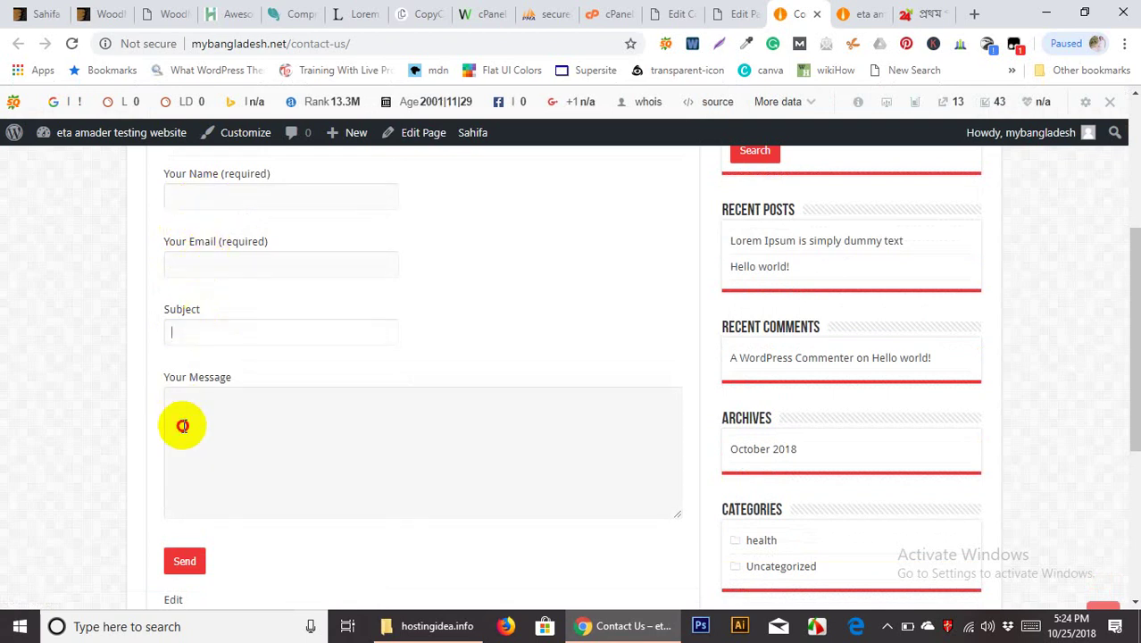
pyautogui.click(180, 422)
pyautogui.click(190, 565)
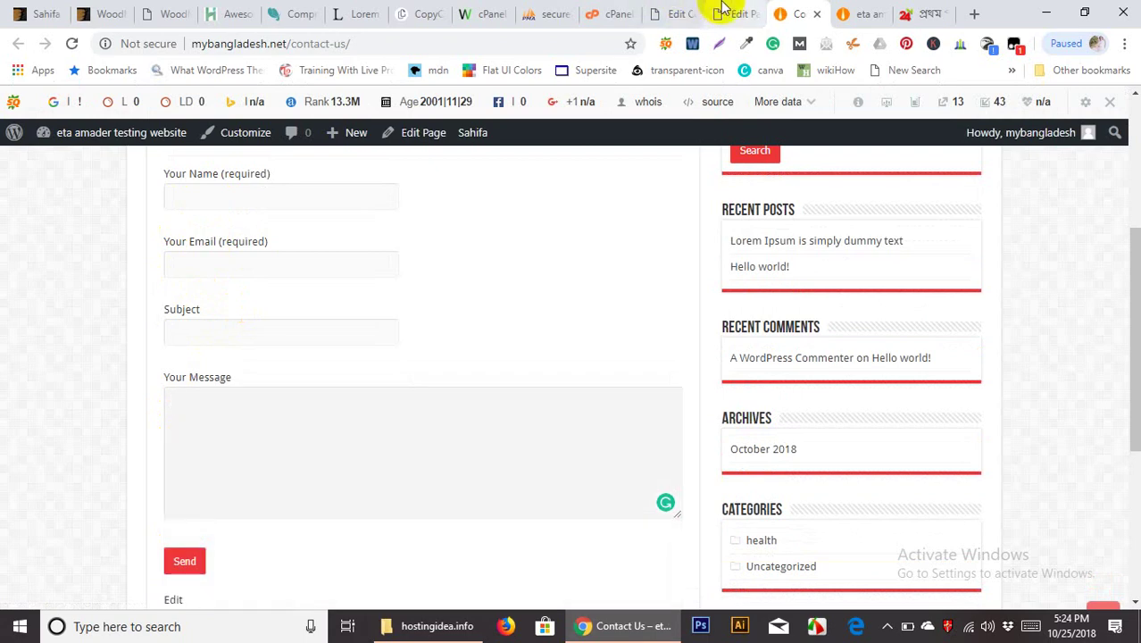
# Return to Contact form 1 and examine its mail template's recipient, sender, subject, headers and message body
pyautogui.click(730, 13)
pyautogui.click(676, 14)
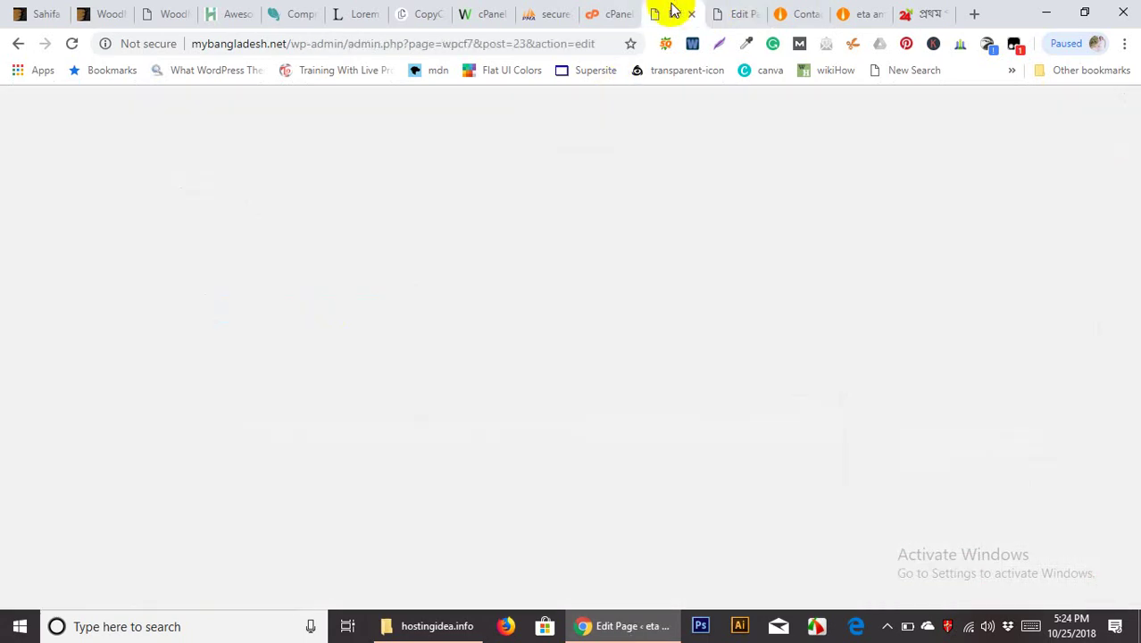
pyautogui.scroll(-1, 261, 375)
pyautogui.click(237, 251)
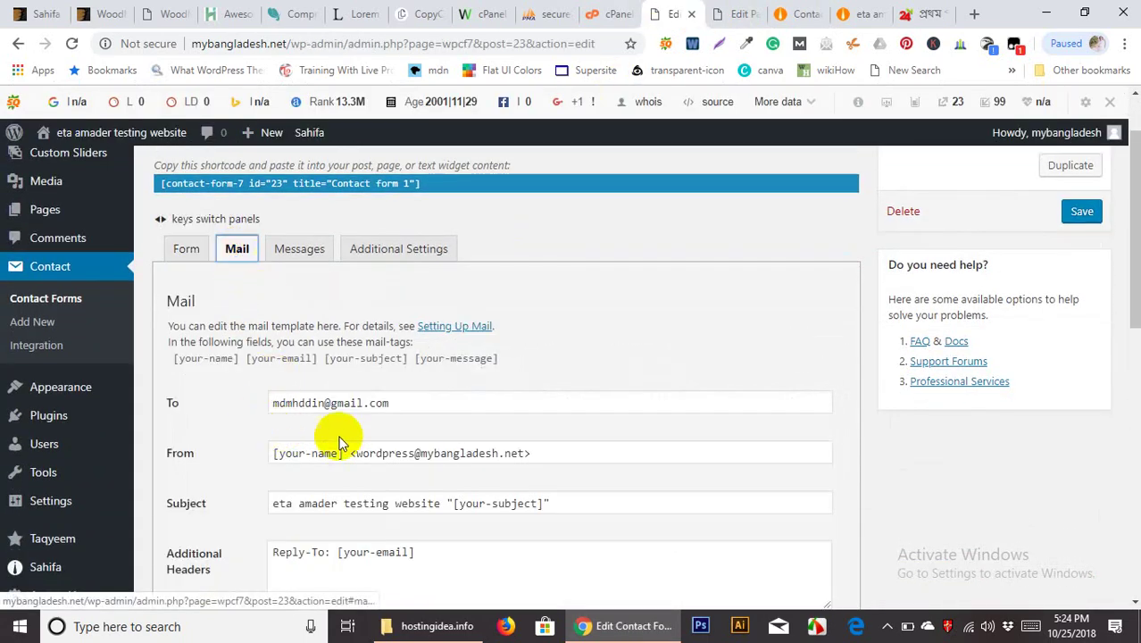
pyautogui.scroll(-1, 268, 375)
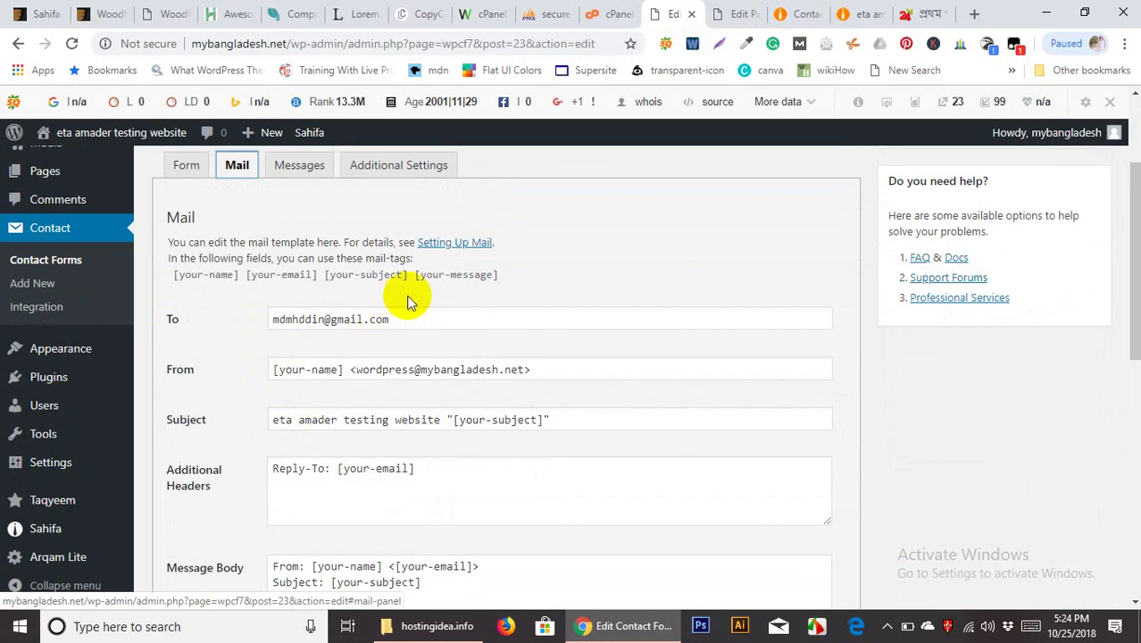
pyautogui.scroll(-2, 406, 299)
pyautogui.scroll(1, 299, 339)
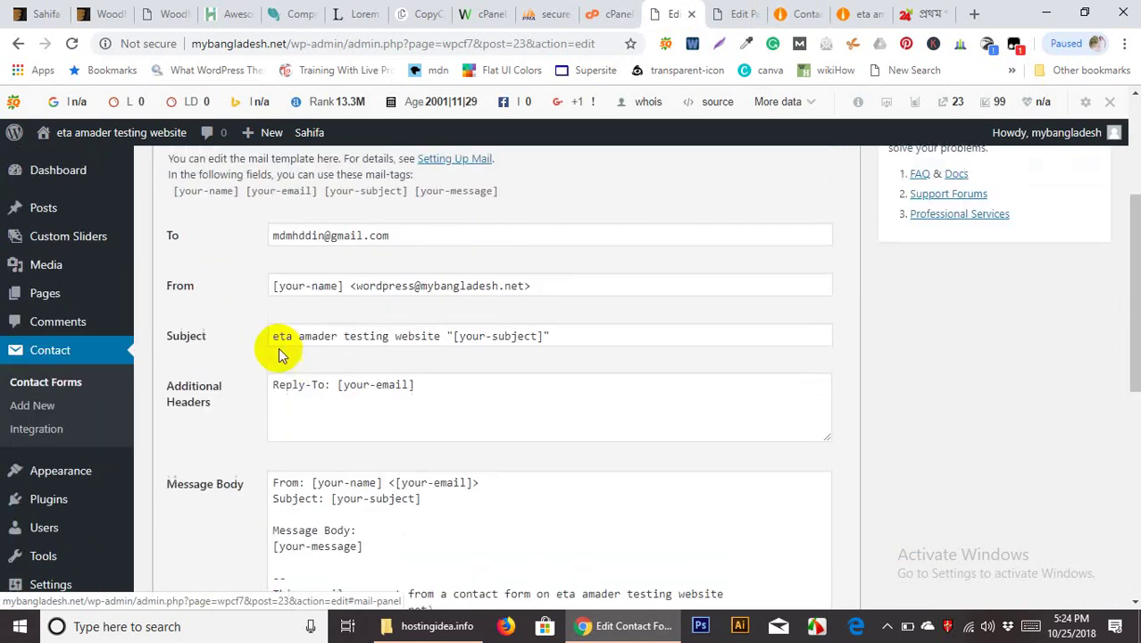
pyautogui.scroll(-1, 281, 339)
pyautogui.scroll(2, 268, 348)
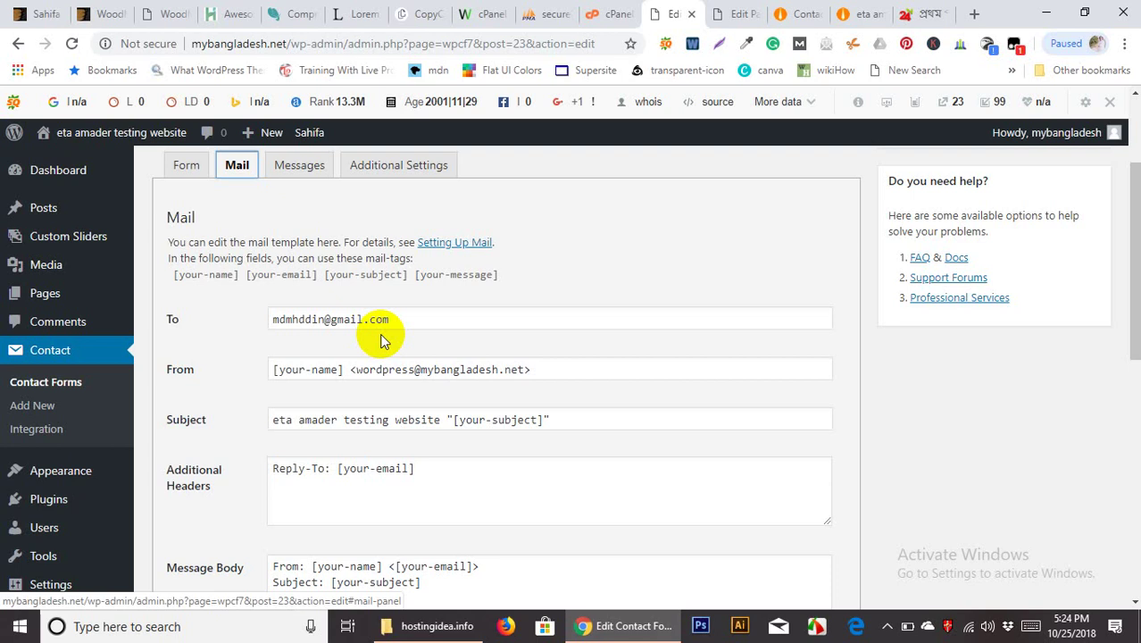
# Enable Mail (2) as an additional mail template for Contact form 1 and check its recipient field
pyautogui.scroll(-3, 375, 338)
pyautogui.scroll(-5, 267, 409)
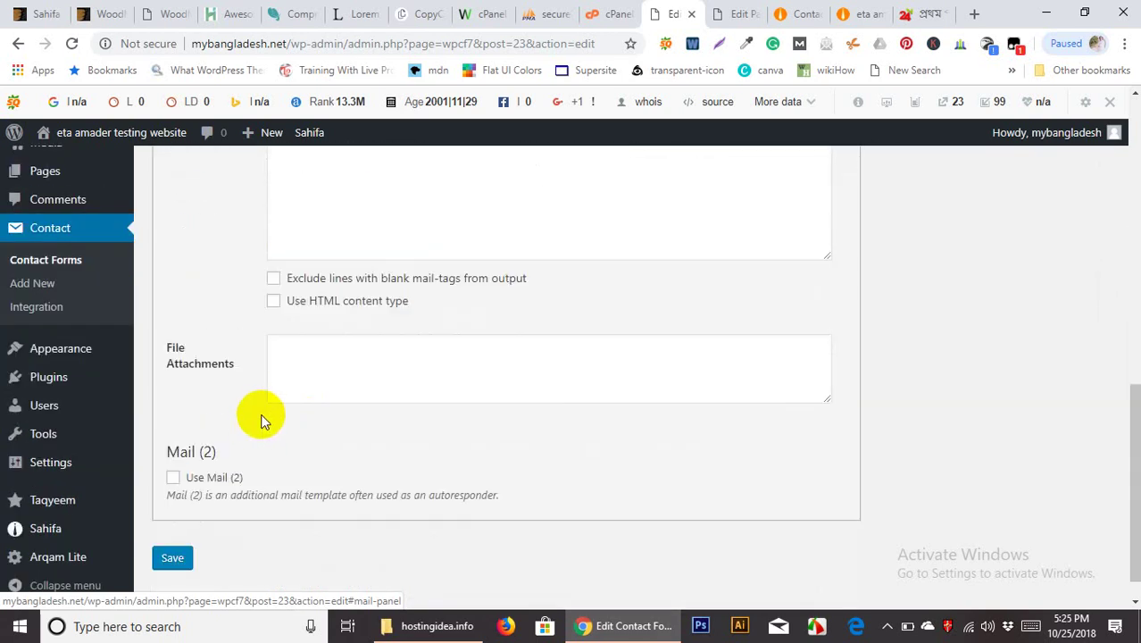
pyautogui.click(173, 479)
pyautogui.scroll(-2, 209, 454)
pyautogui.click(387, 426)
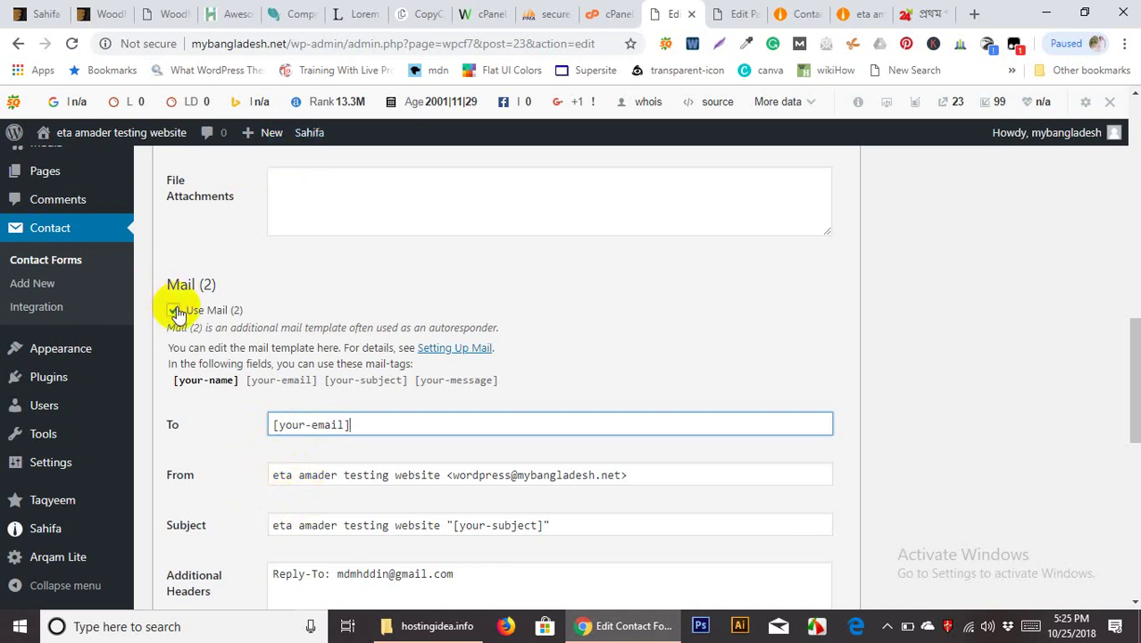
pyautogui.scroll(5, 236, 279)
pyautogui.scroll(4, 239, 284)
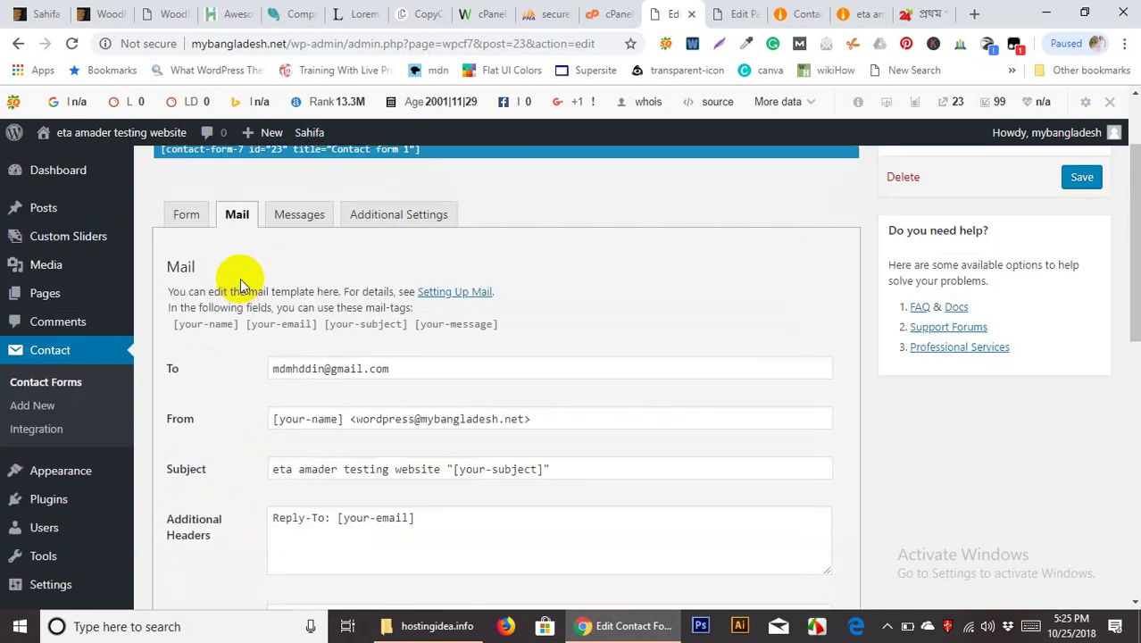
# Compare the Contact Us page's options in the editor with the layout of the live page
pyautogui.click(743, 13)
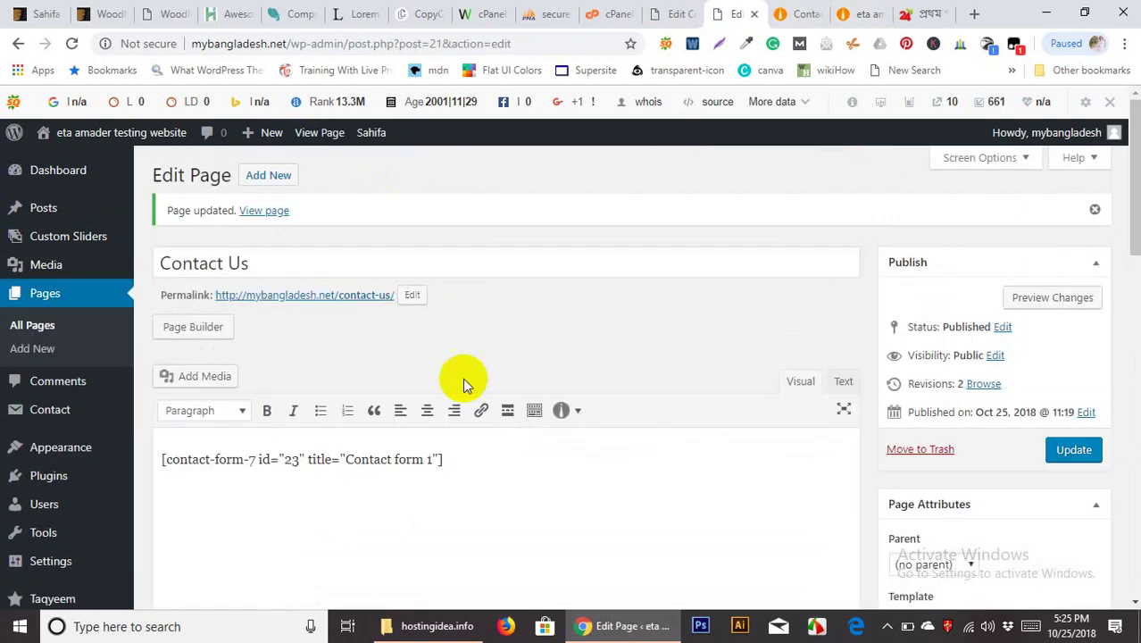
pyautogui.scroll(-4, 306, 467)
pyautogui.click(834, 9)
pyautogui.scroll(-4, 351, 412)
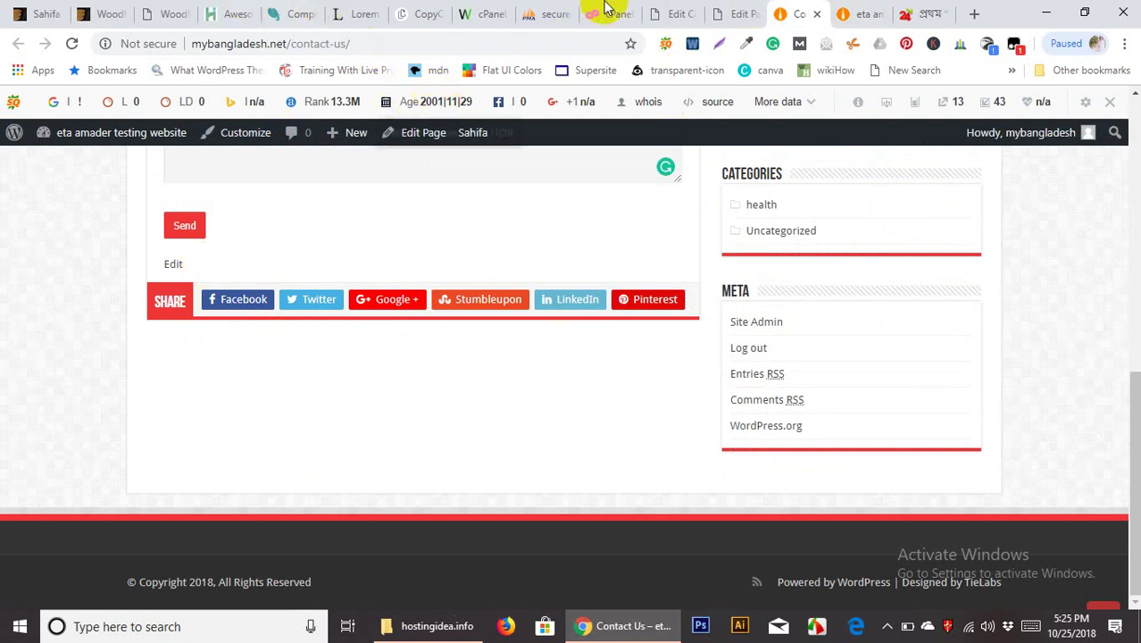
pyautogui.click(725, 13)
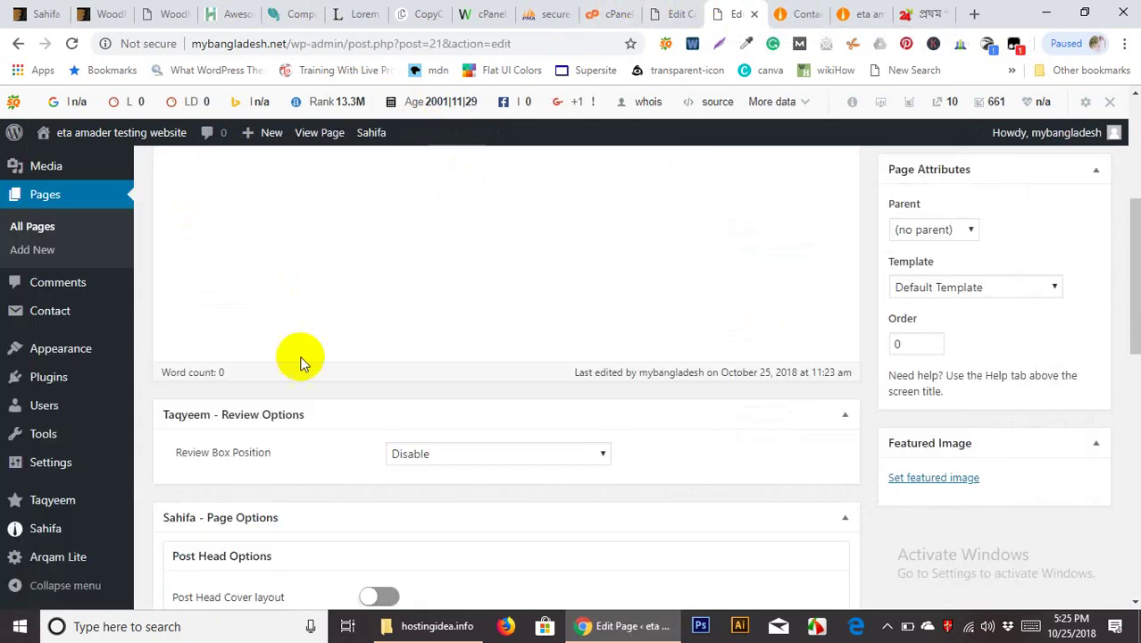
# Examine Contact form 1's Messages settings for sent, failed, validation error and required-field notices
pyautogui.scroll(5, 301, 285)
pyautogui.click(675, 14)
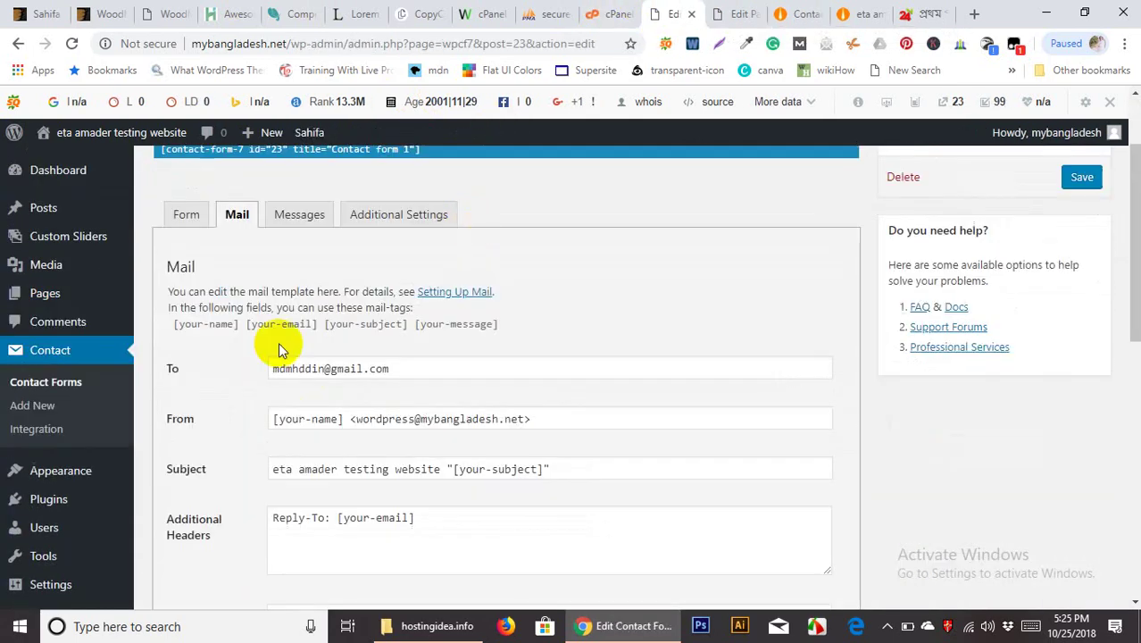
pyautogui.click(306, 220)
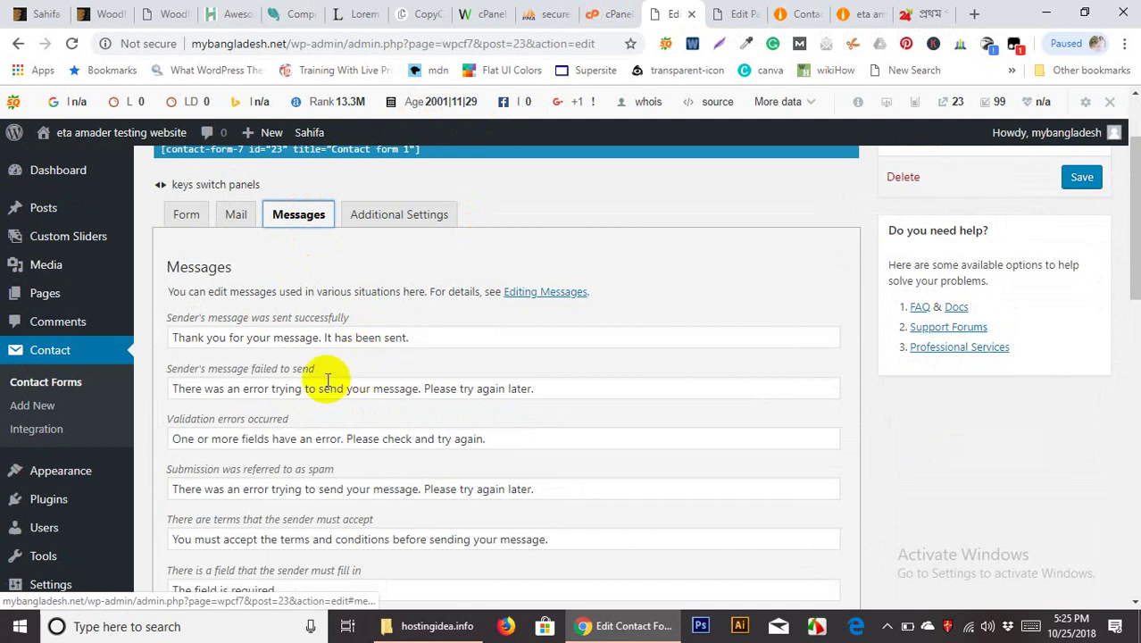
pyautogui.scroll(-2, 319, 375)
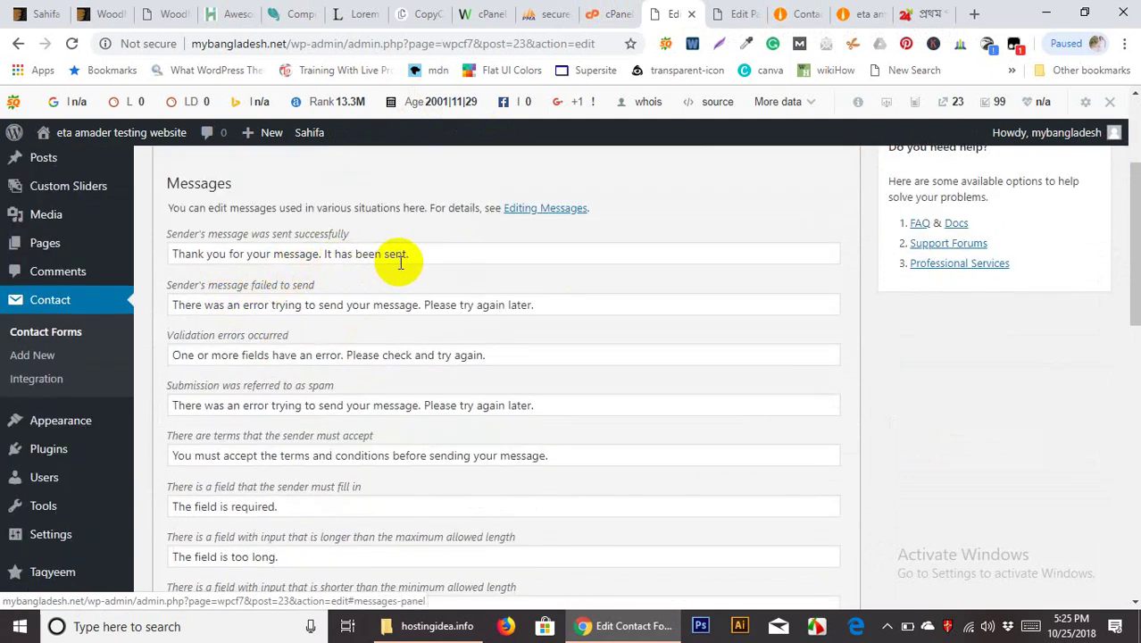
pyautogui.scroll(-1, 259, 308)
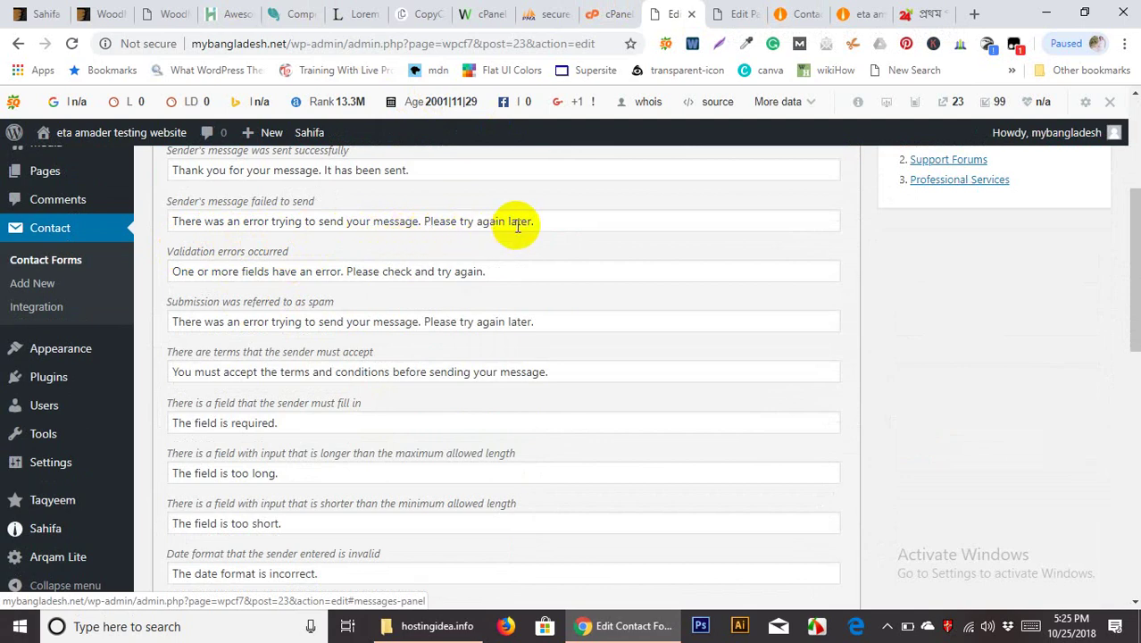
# Submit the empty contact form on the live Contact Us page and check the validation messages
pyautogui.click(744, 13)
pyautogui.click(801, 13)
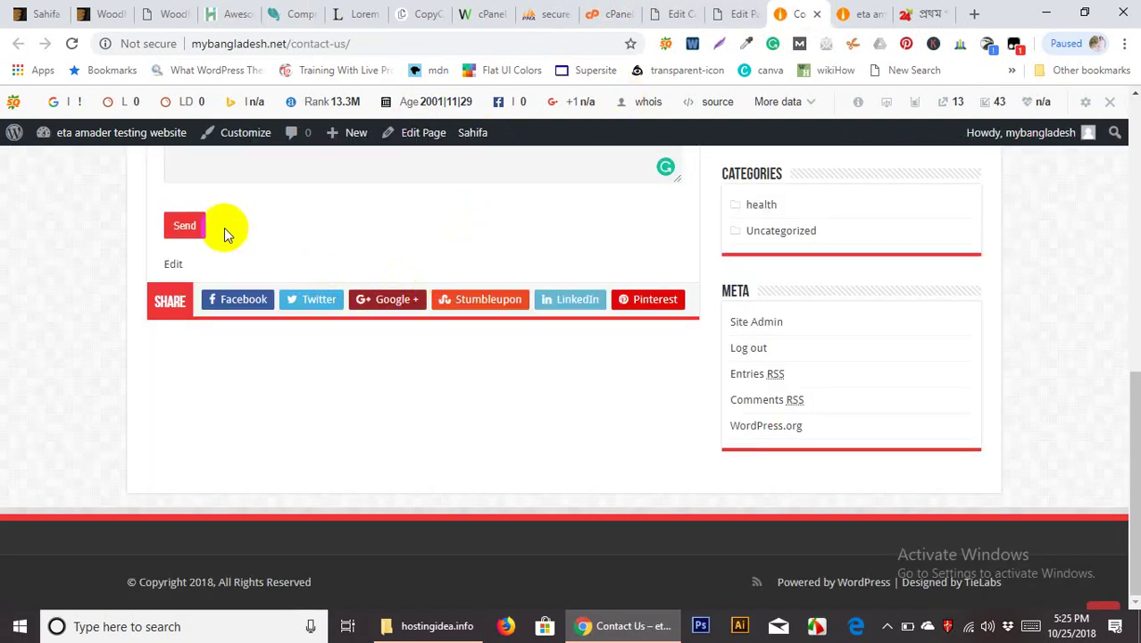
pyautogui.scroll(10, 200, 451)
pyautogui.scroll(-3, 203, 433)
pyautogui.scroll(2, 206, 427)
pyautogui.scroll(-4, 207, 428)
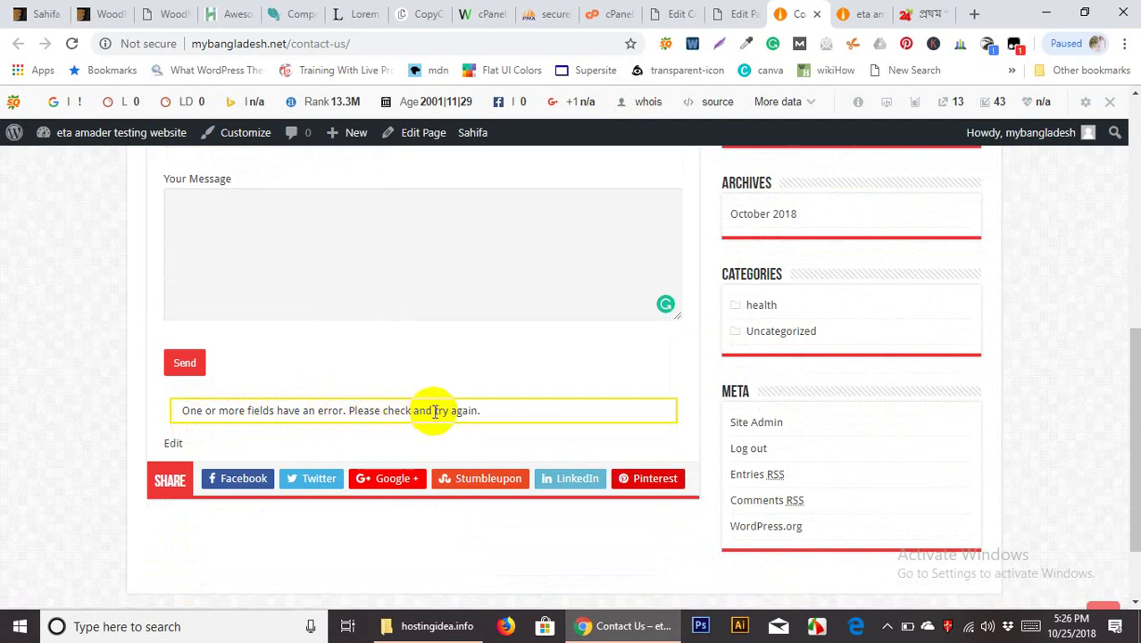
# Compare the form's validation notice with Contact form 1's message texts and review the remaining messages
pyautogui.click(679, 13)
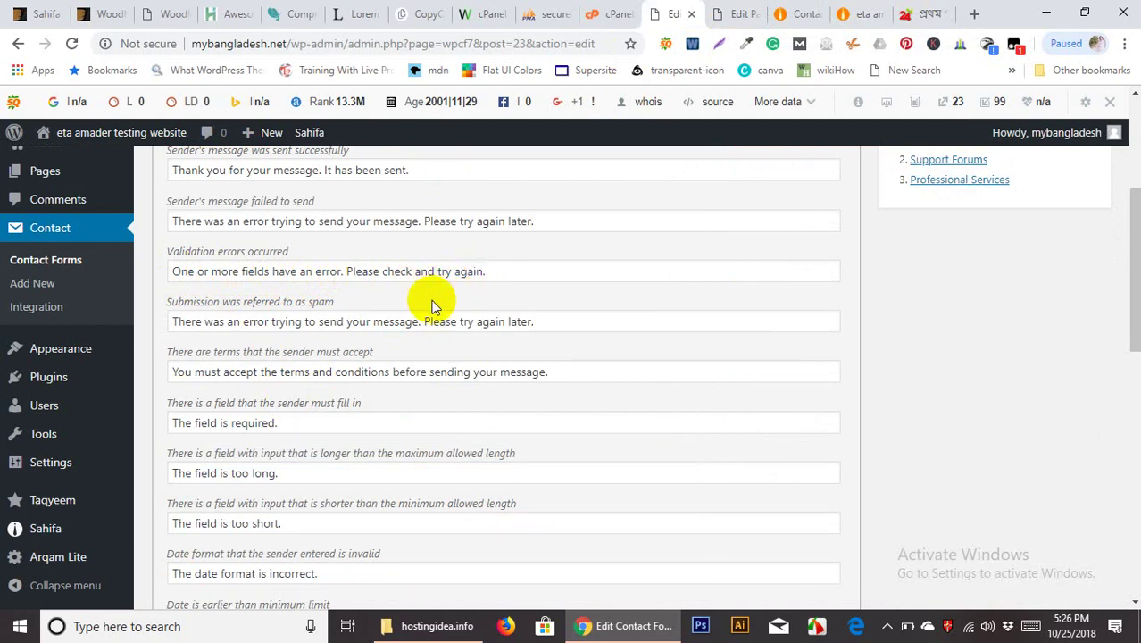
pyautogui.scroll(-7, 427, 301)
pyautogui.scroll(9, 420, 342)
pyautogui.scroll(-9, 432, 341)
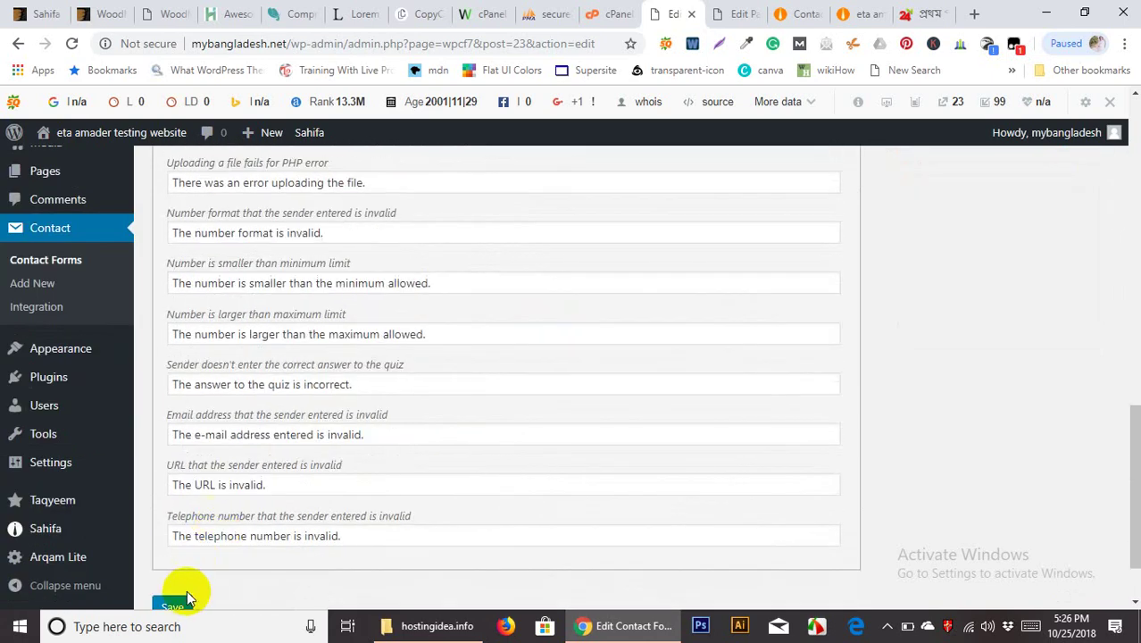
pyautogui.scroll(9, 223, 505)
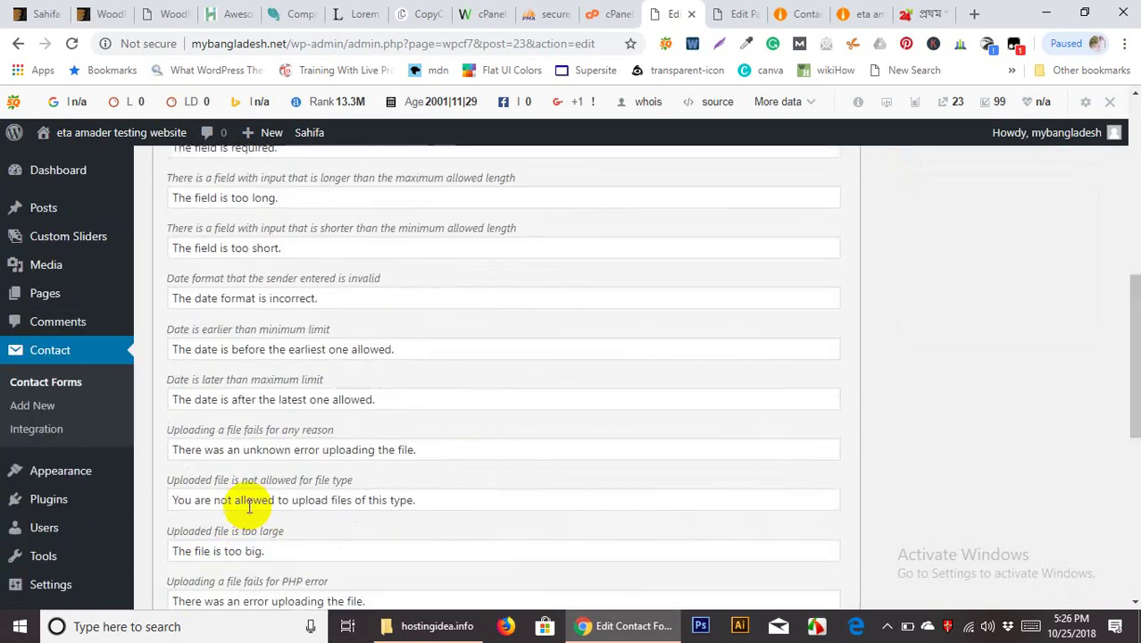
pyautogui.scroll(3, 201, 407)
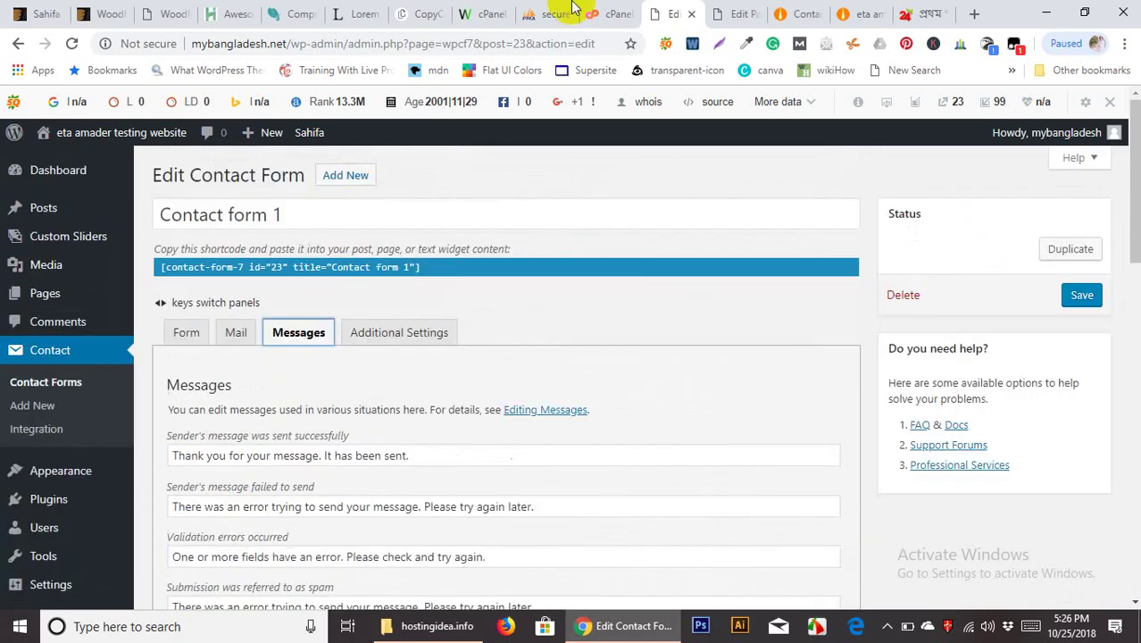
# Examine the live home page's header, Health news box and sidebar widgets
pyautogui.click(795, 13)
pyautogui.click(844, 16)
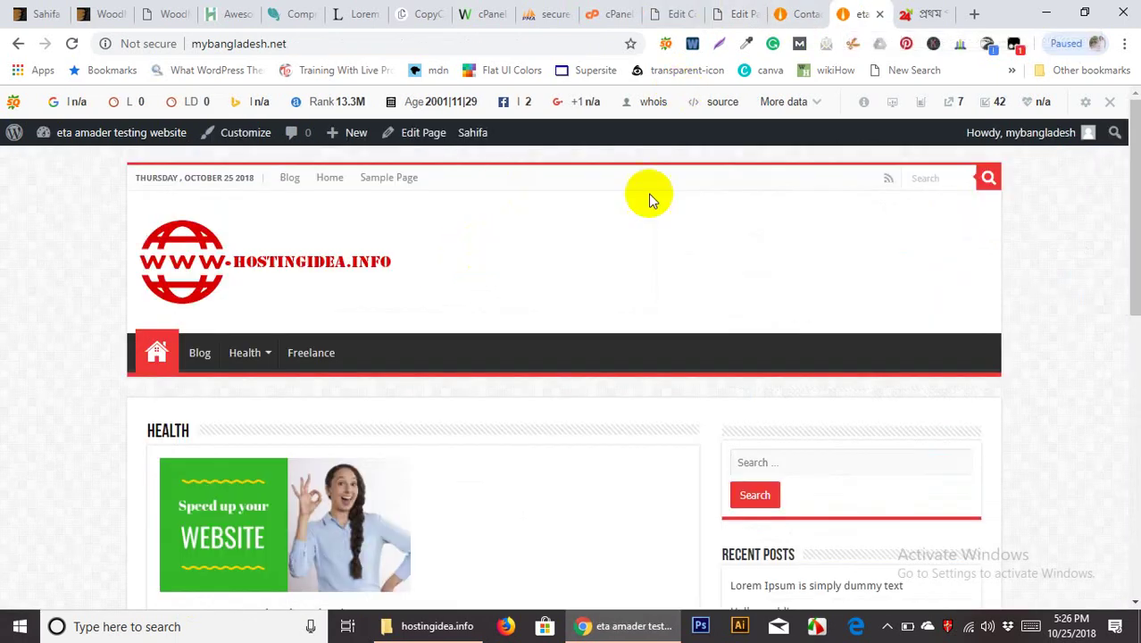
pyautogui.scroll(-6, 589, 286)
pyautogui.scroll(4, 500, 303)
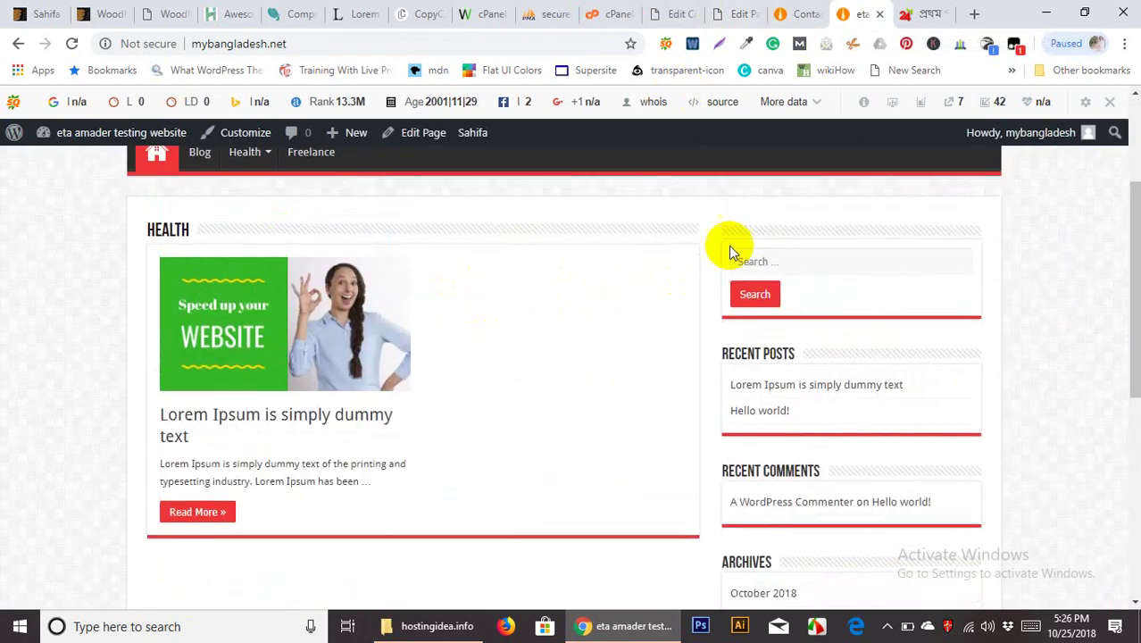
pyautogui.scroll(-3, 952, 378)
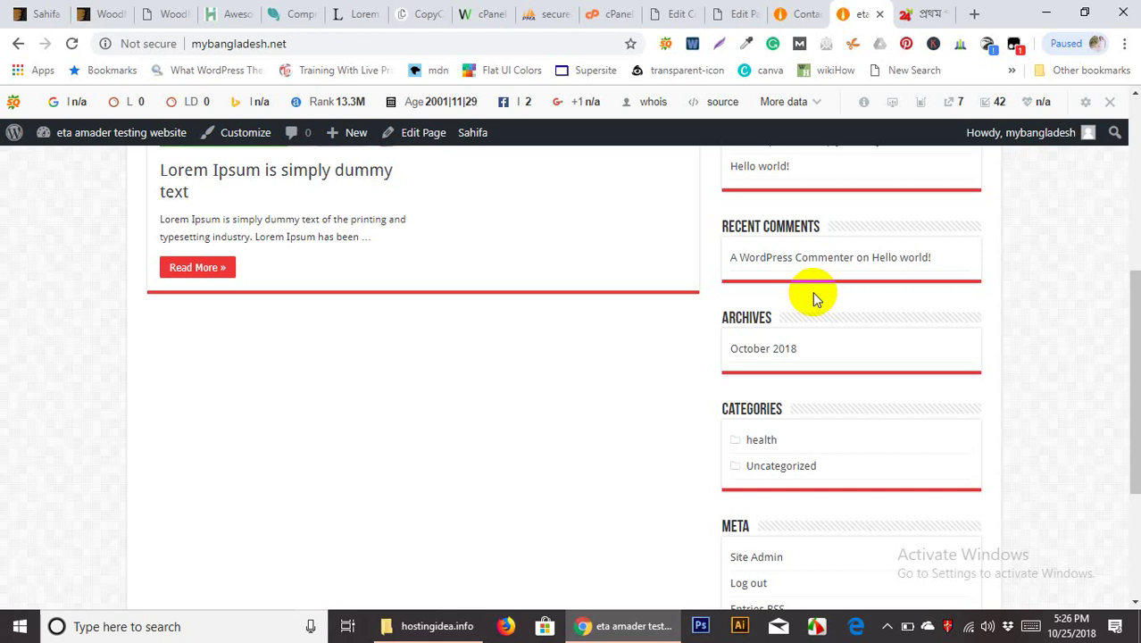
# Open the Sahifa theme settings and show the Ads Settings with the banner areas
pyautogui.click(806, 11)
pyautogui.click(741, 13)
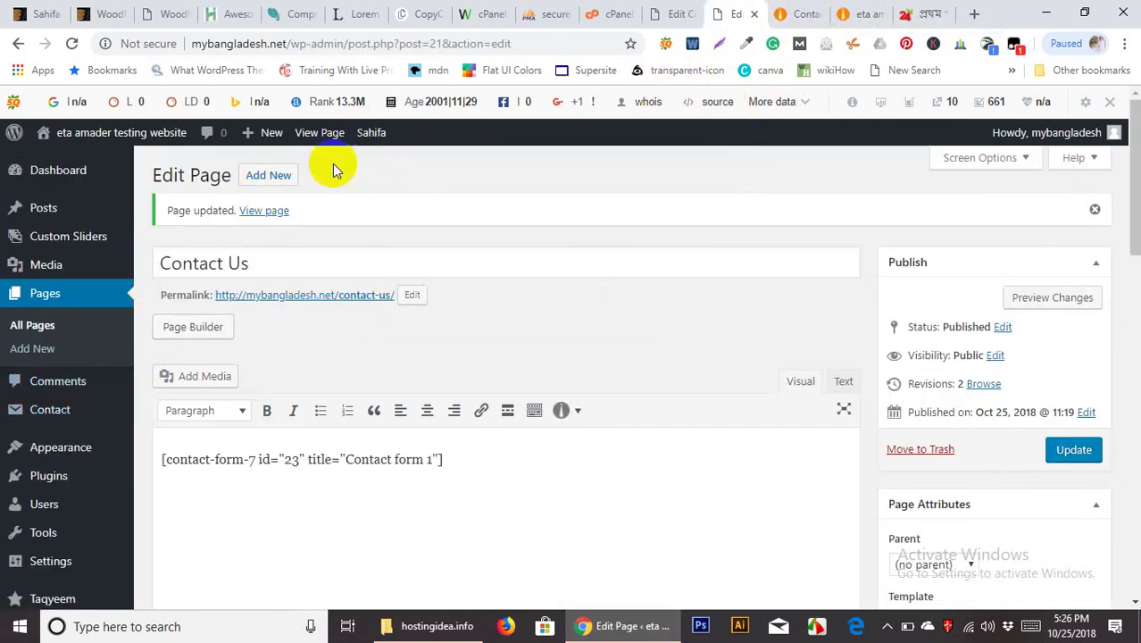
pyautogui.click(376, 143)
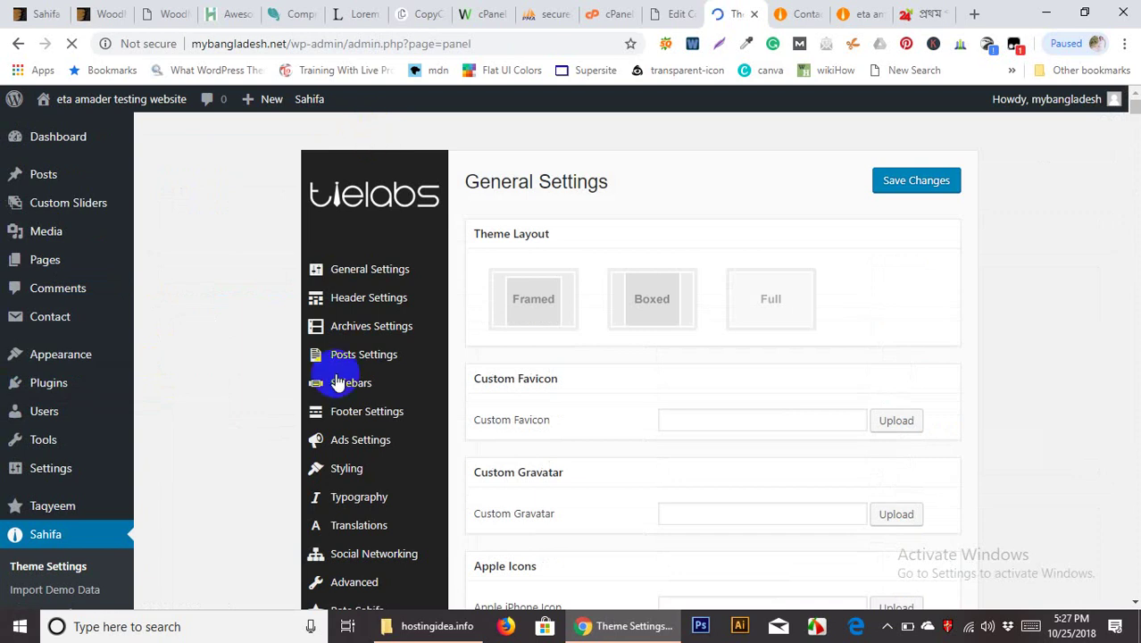
pyautogui.click(399, 298)
pyautogui.scroll(-2, 397, 329)
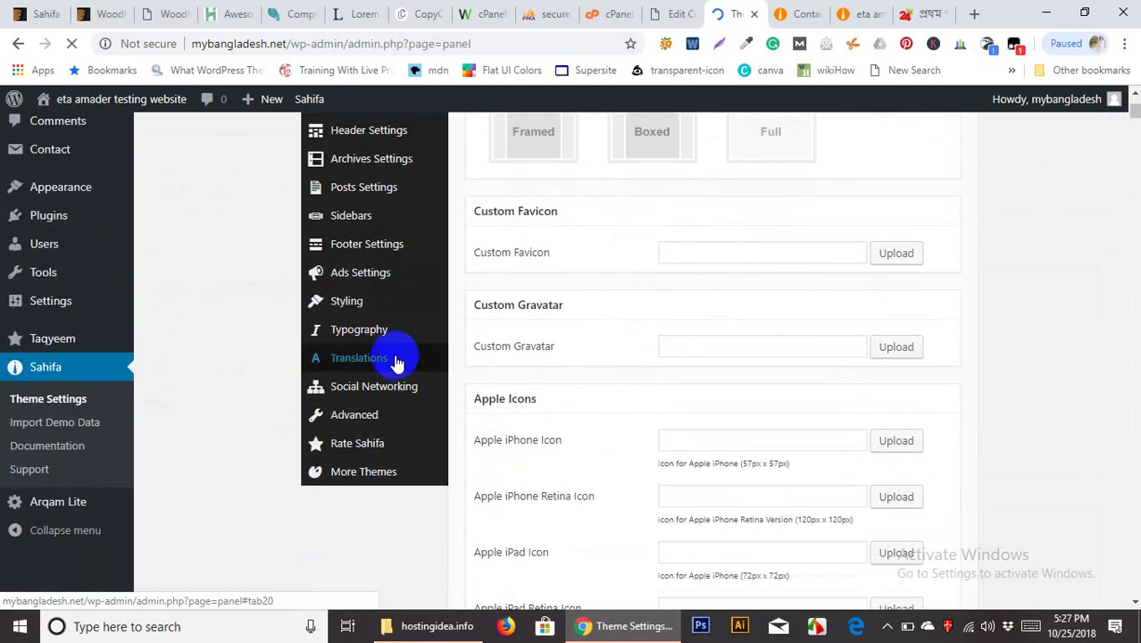
pyautogui.click(351, 282)
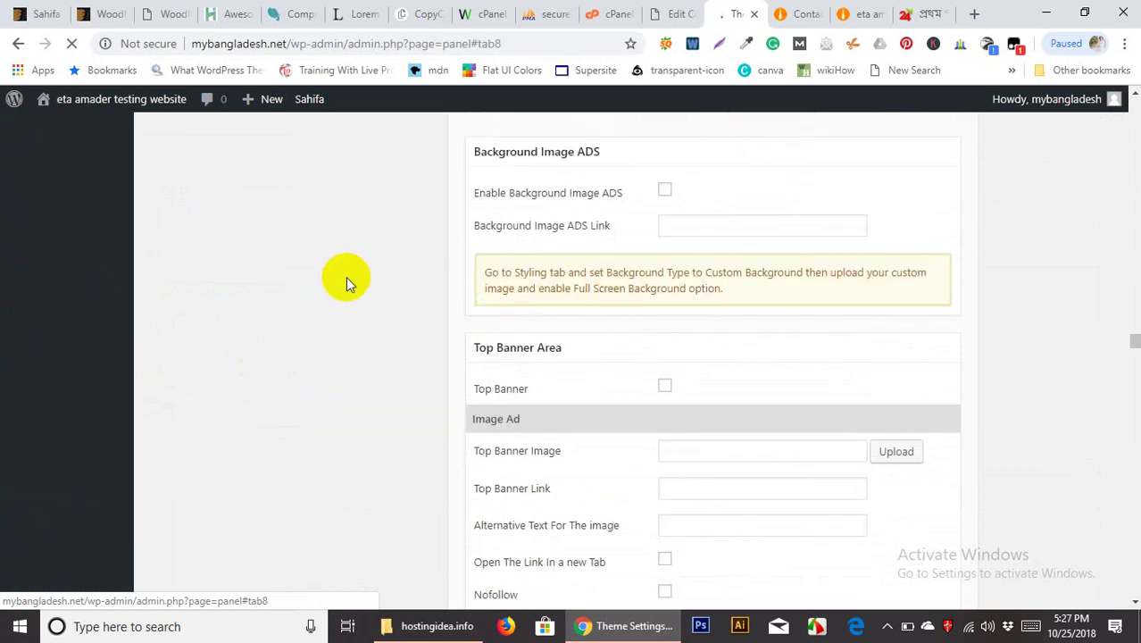
pyautogui.scroll(3, 473, 334)
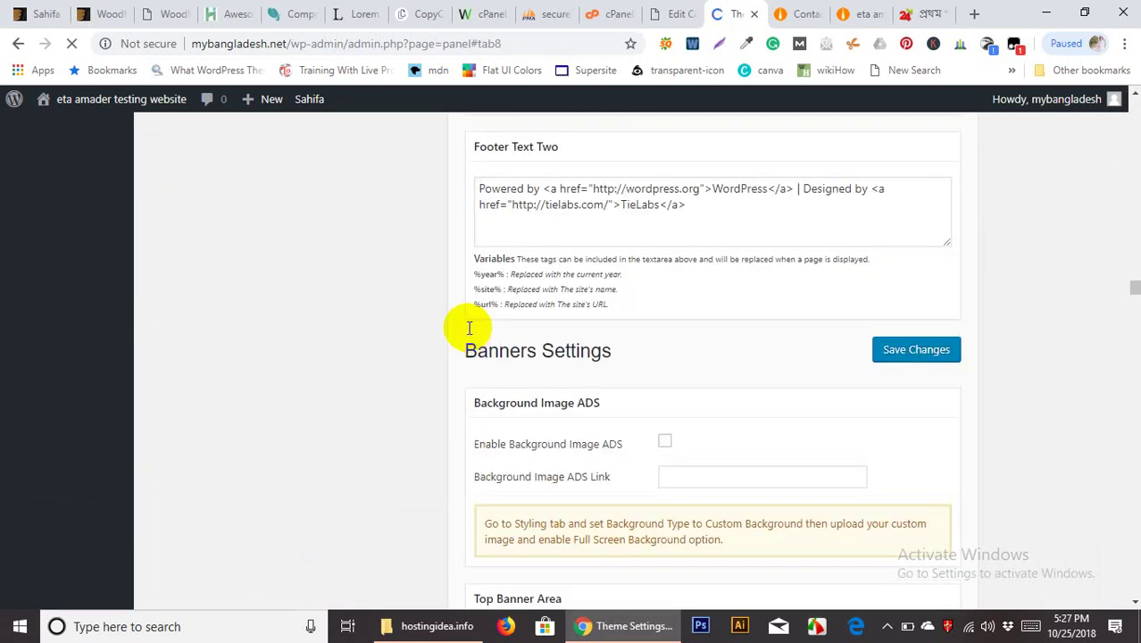
pyautogui.scroll(7, 438, 290)
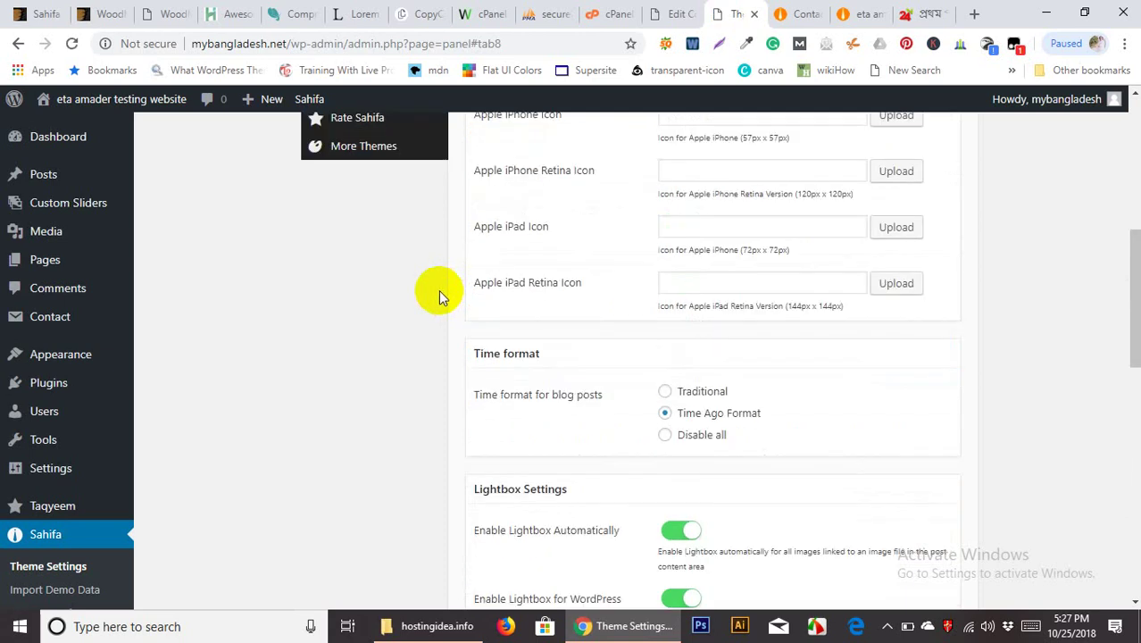
pyautogui.scroll(5, 438, 290)
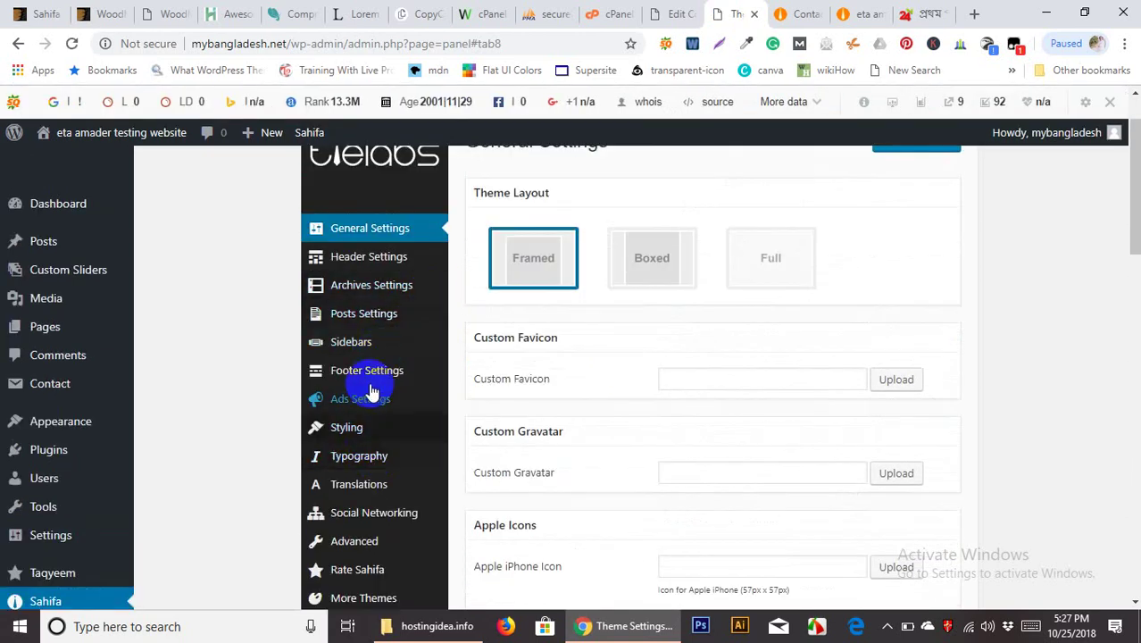
pyautogui.click(348, 410)
pyautogui.scroll(1, 560, 374)
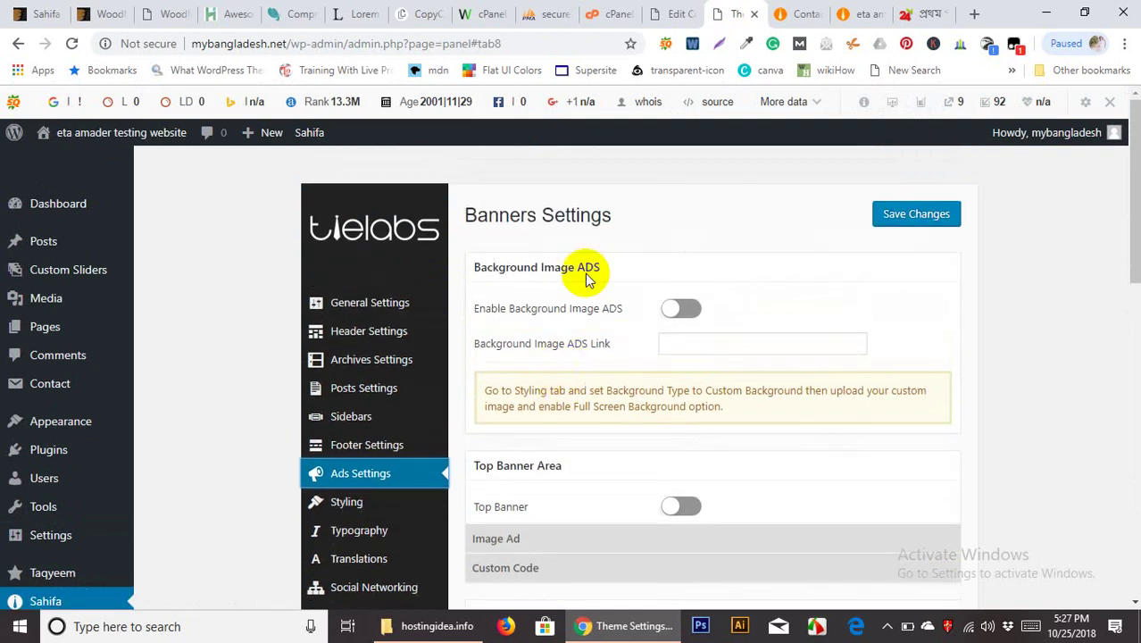
# Examine the header banner ads on pahar24.com as a reference and return to the Sahifa banner settings
pyautogui.click(853, 14)
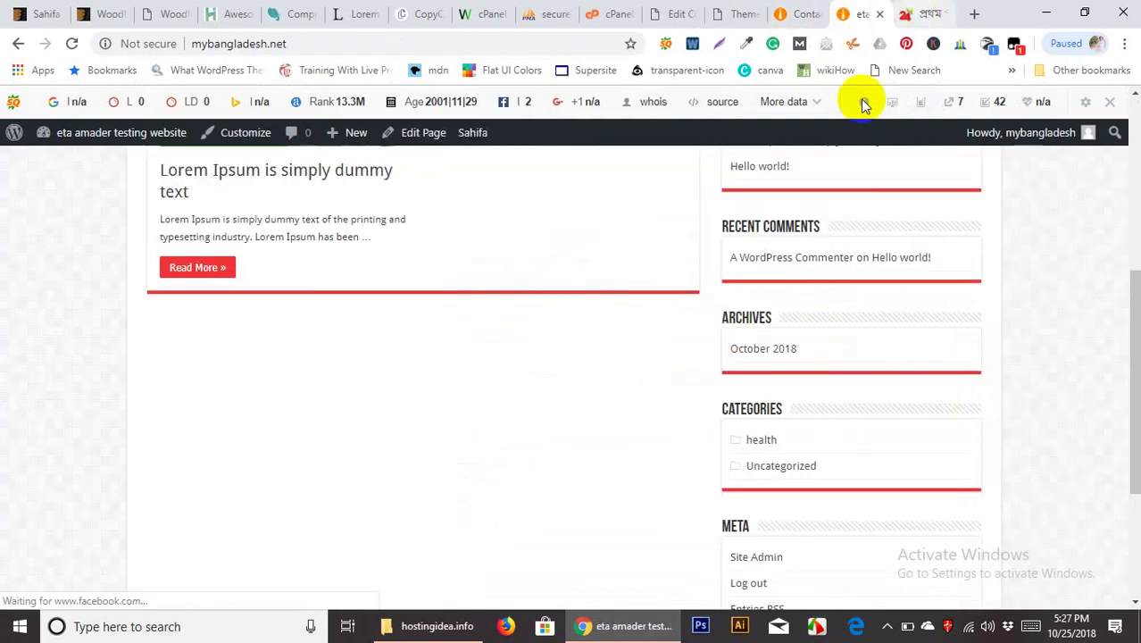
pyautogui.click(922, 9)
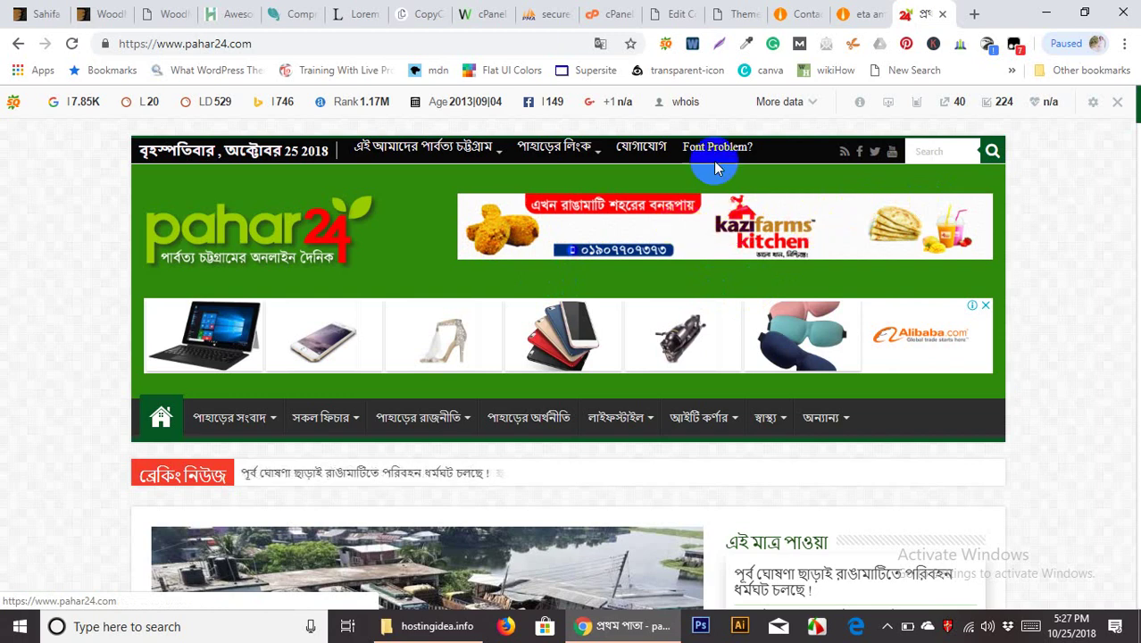
pyautogui.click(802, 13)
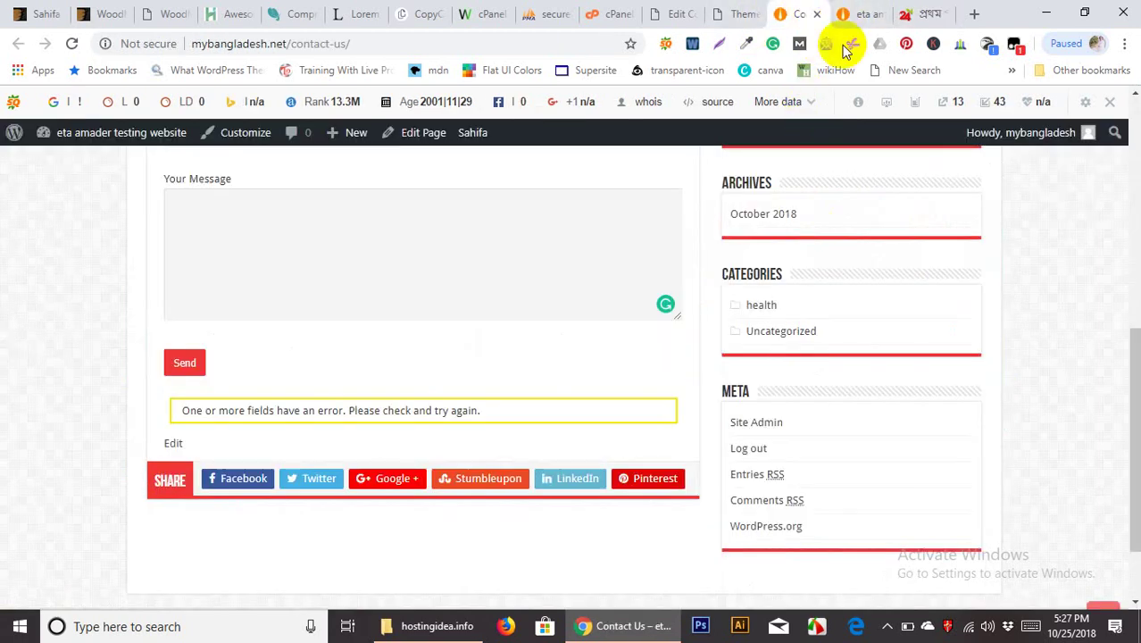
pyautogui.click(755, 14)
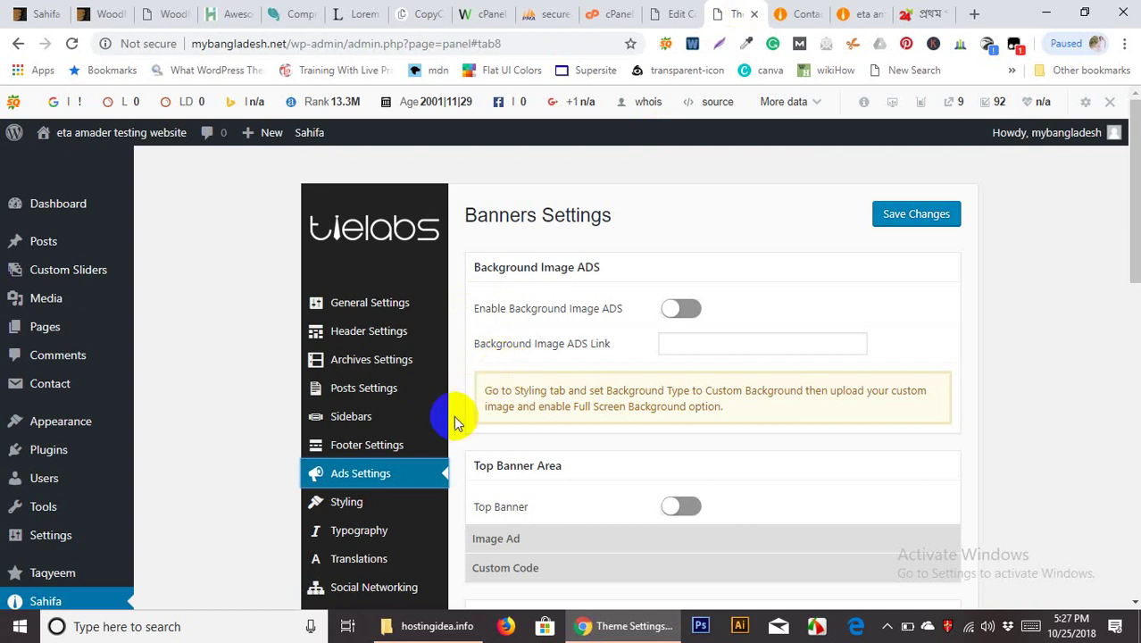
# Enable the Top Banner and upload Best-website-Hosting-Idea-in-2018.png from the hostingidea.info folder as its image ad
pyautogui.scroll(-3, 487, 348)
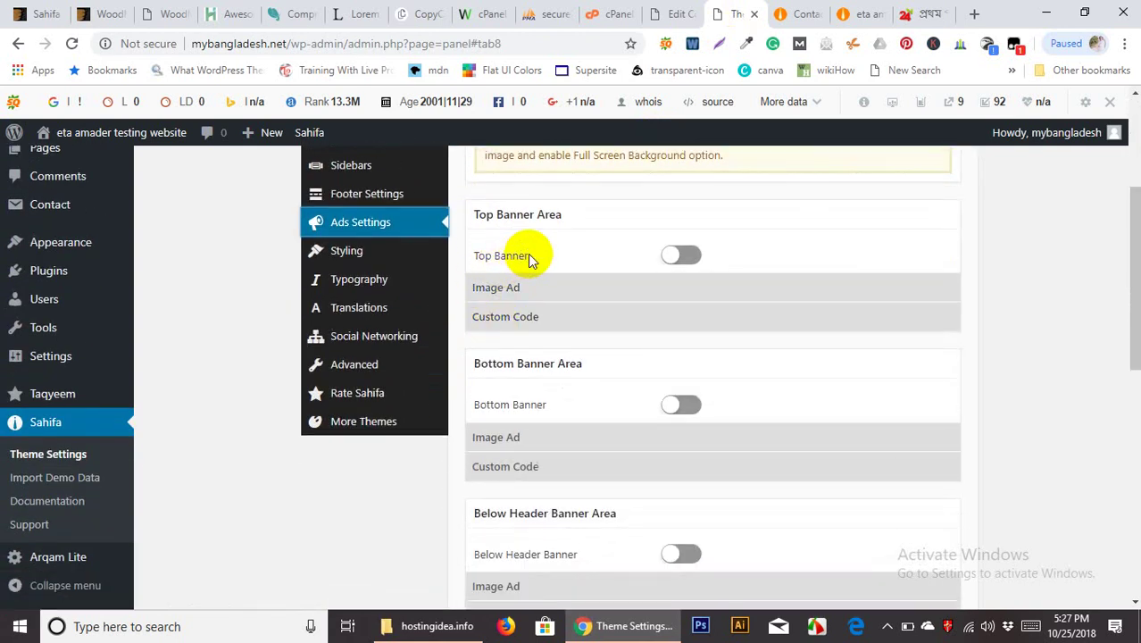
pyautogui.click(703, 262)
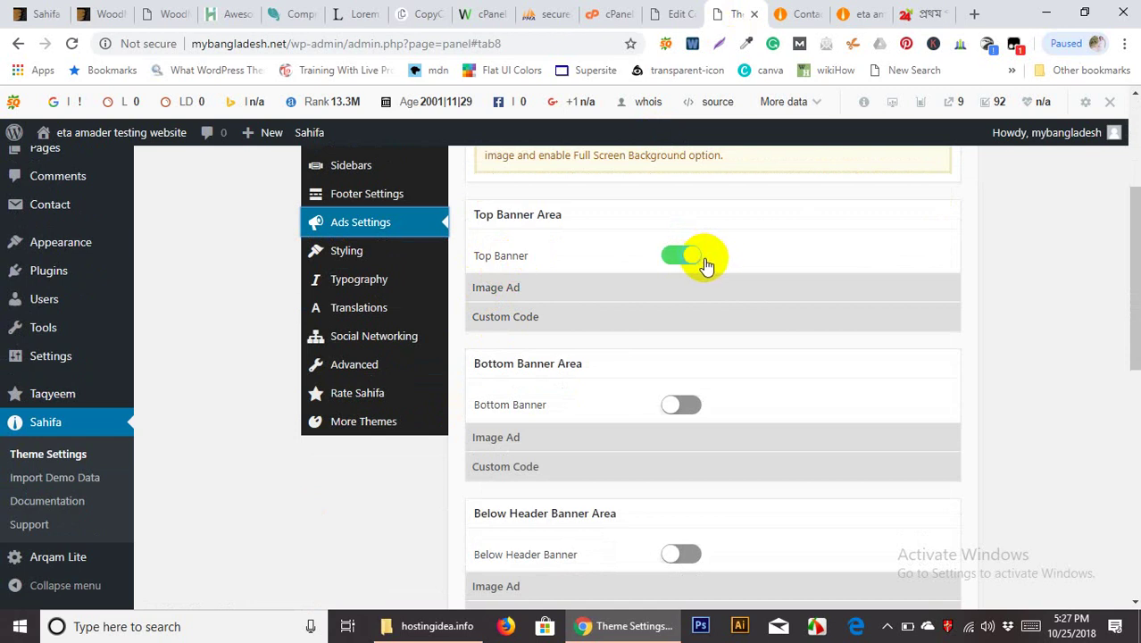
pyautogui.click(590, 291)
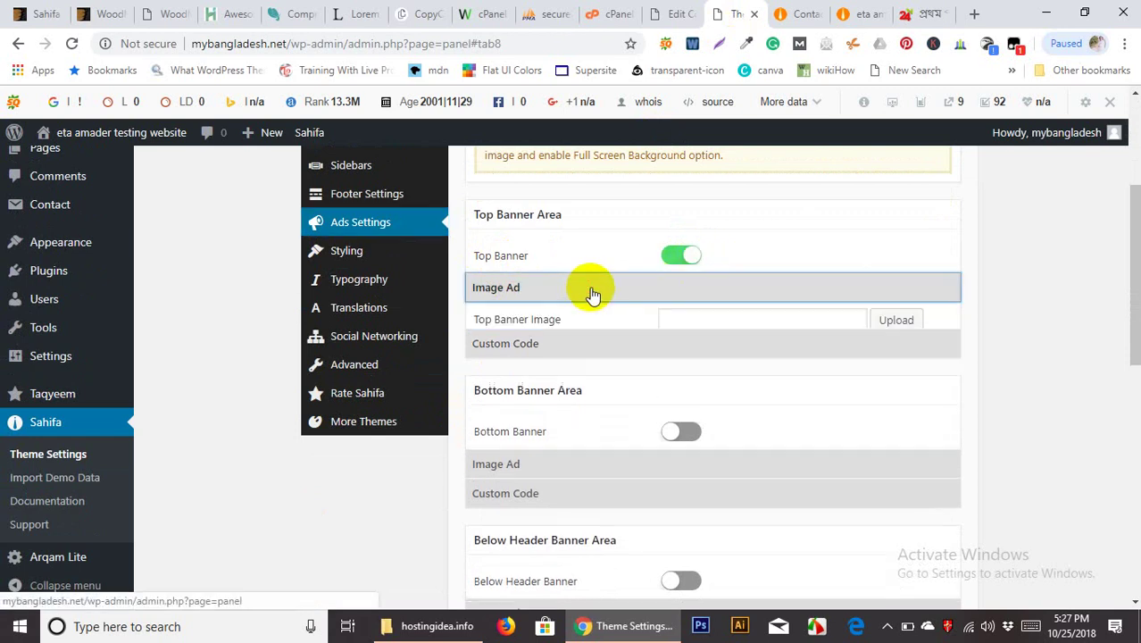
pyautogui.click(902, 323)
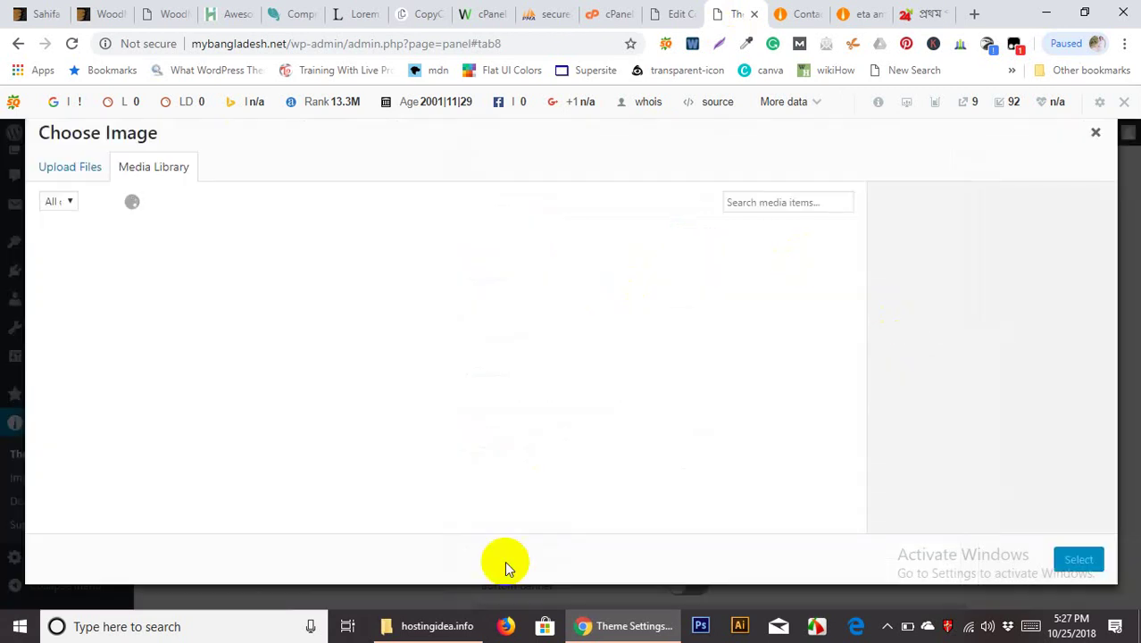
pyautogui.click(415, 630)
pyautogui.moveTo(438, 406); pyautogui.dragTo(728, 378)
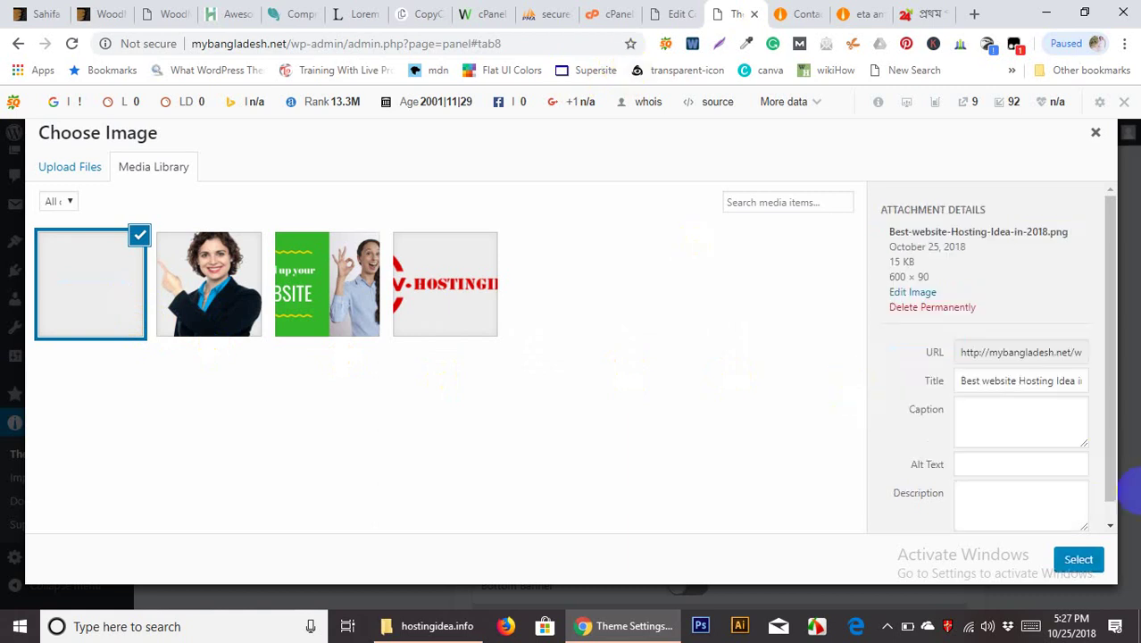
pyautogui.click(1074, 560)
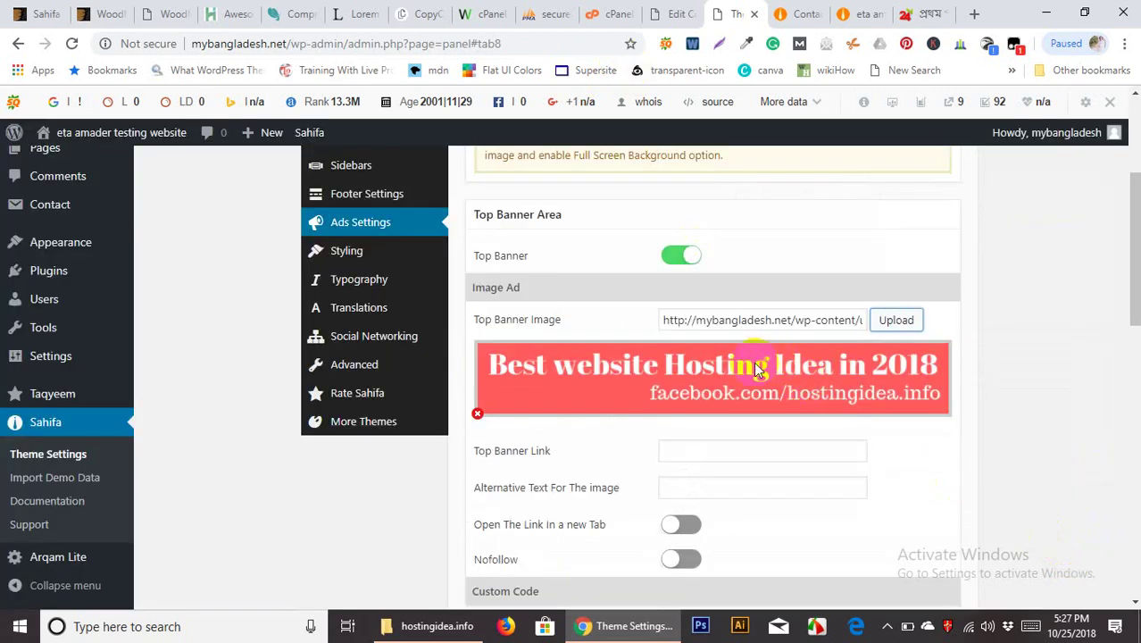
# Review the Top Banner's link and alternative text options and check the live home page's header area
pyautogui.scroll(-2, 764, 353)
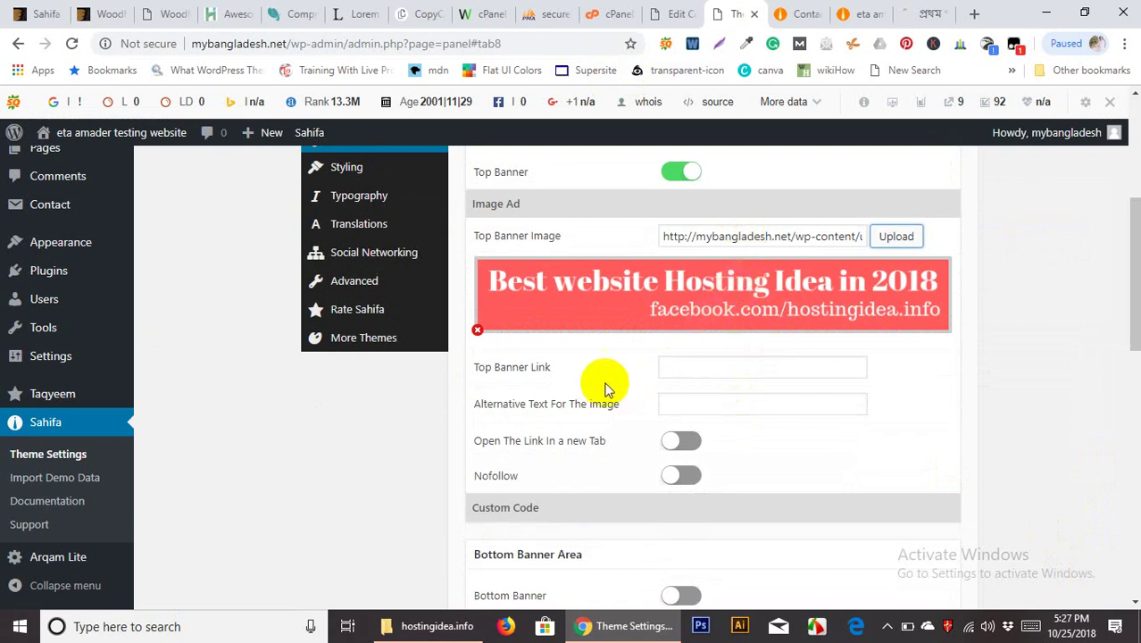
pyautogui.click(677, 369)
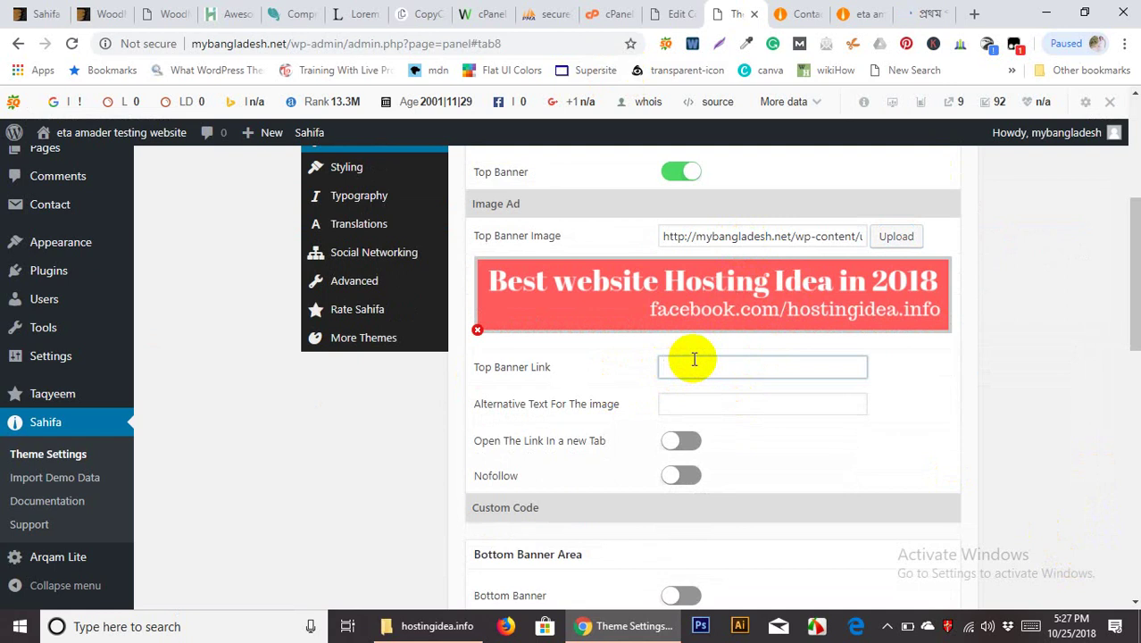
pyautogui.click(845, 14)
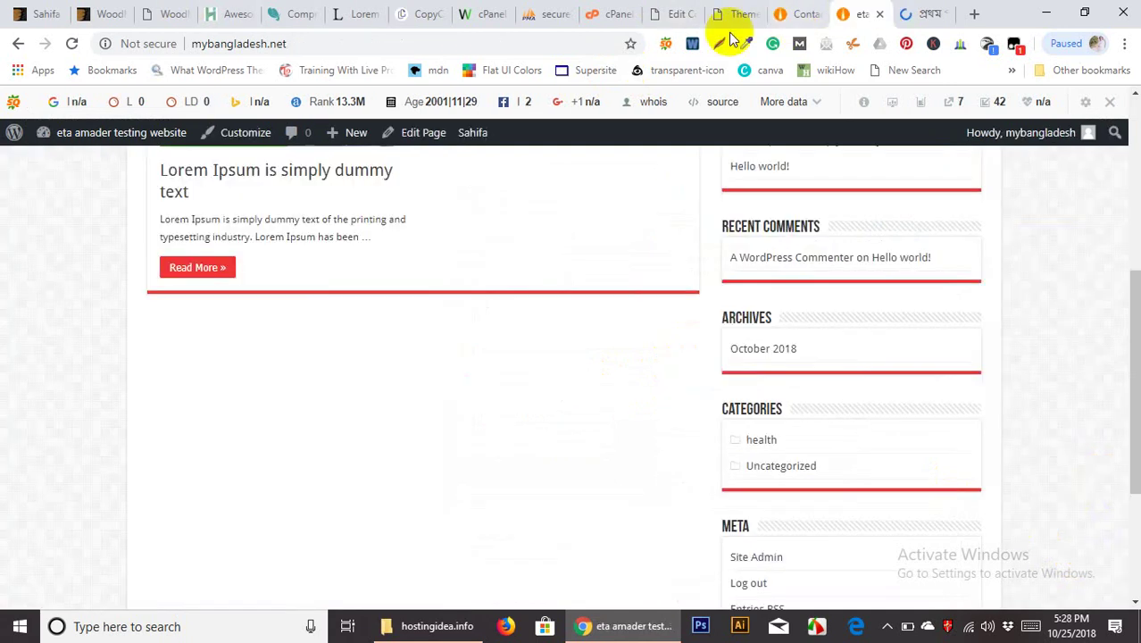
pyautogui.scroll(5, 498, 353)
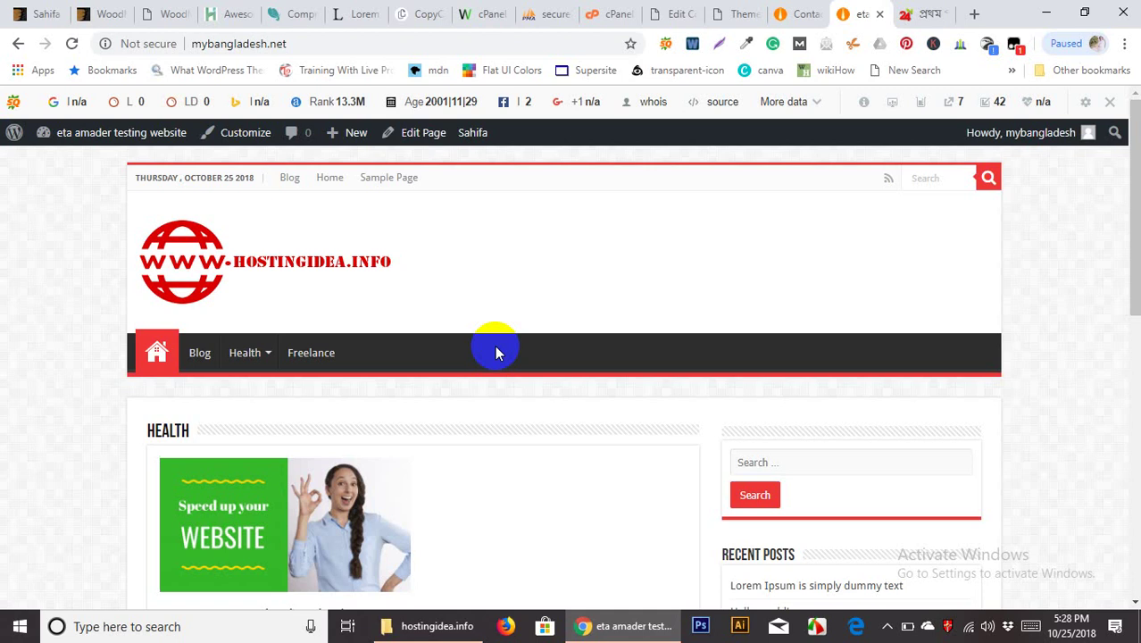
# Enable opening the Top Banner link in a new tab and save the Sahifa banner settings
pyautogui.click(744, 14)
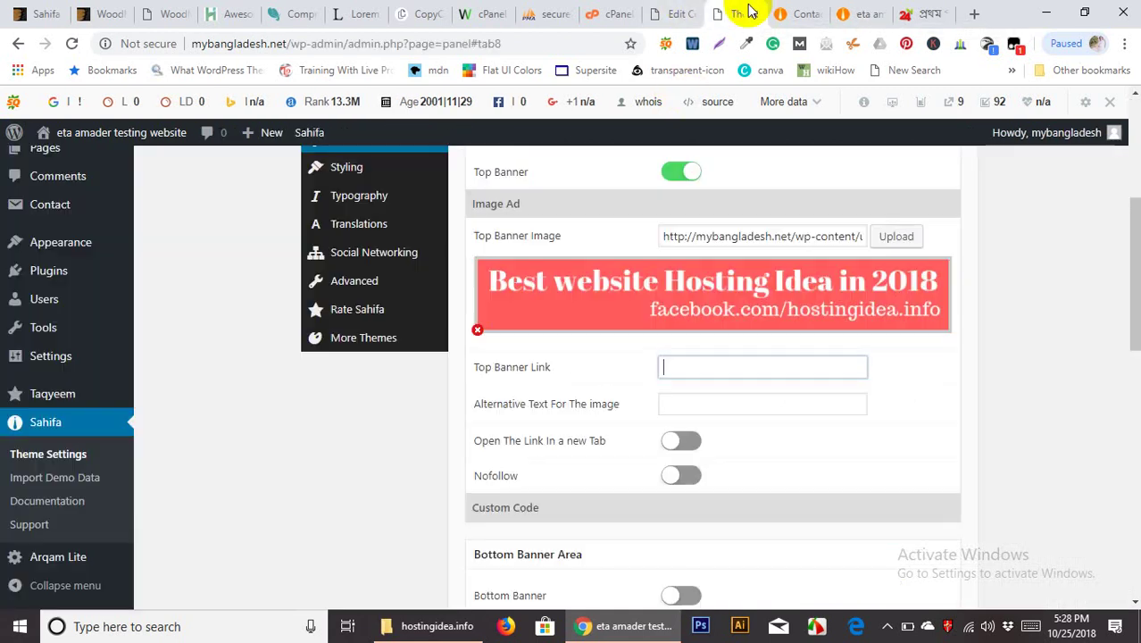
pyautogui.scroll(-1, 649, 384)
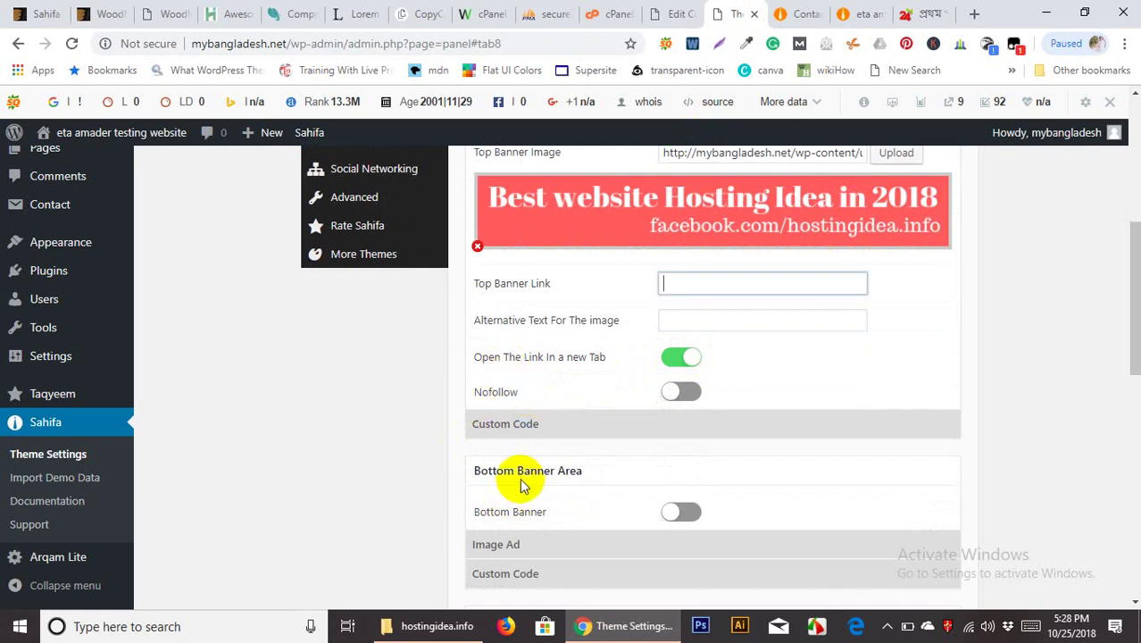
pyautogui.scroll(4, 688, 452)
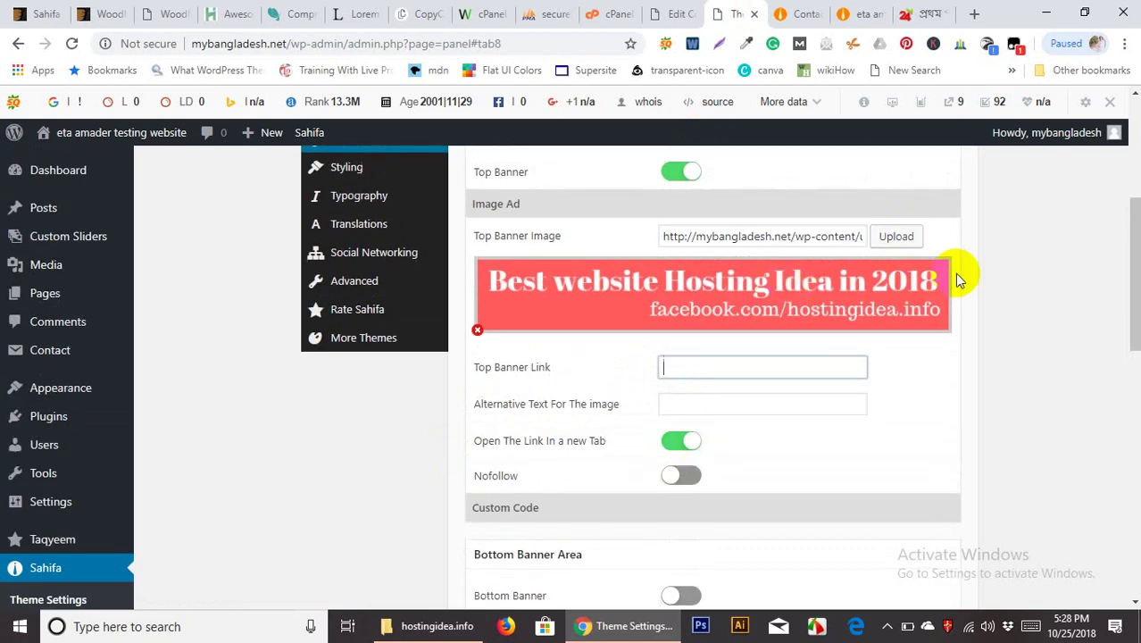
pyautogui.scroll(2, 949, 215)
pyautogui.click(922, 213)
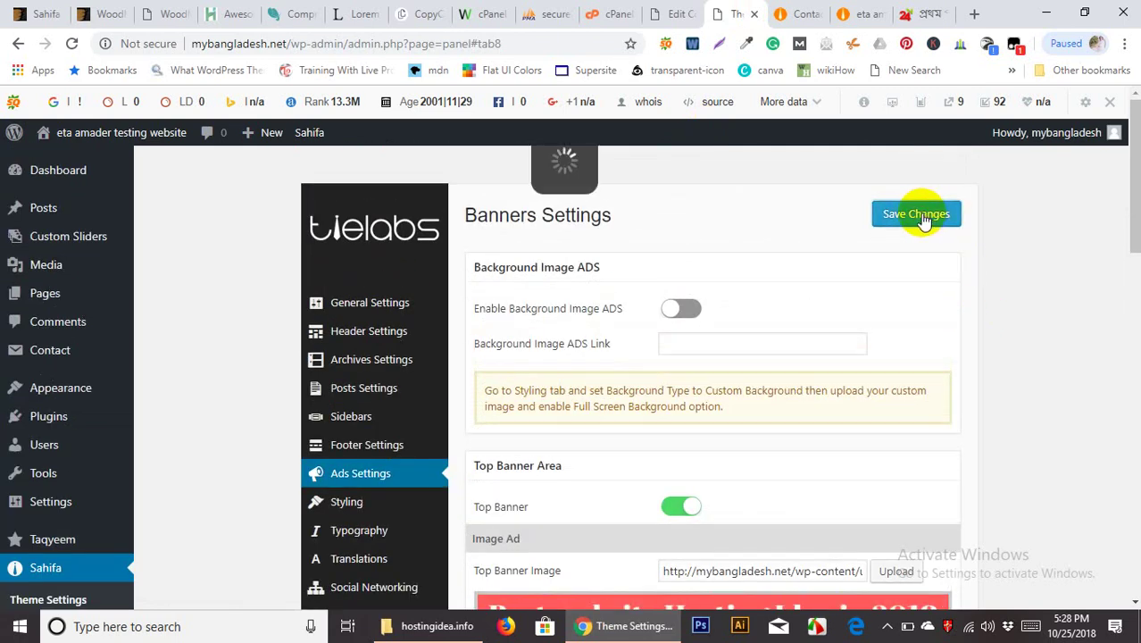
# Load the updated mybangladesh.net home page and check the ad banner in its header
pyautogui.click(807, 18)
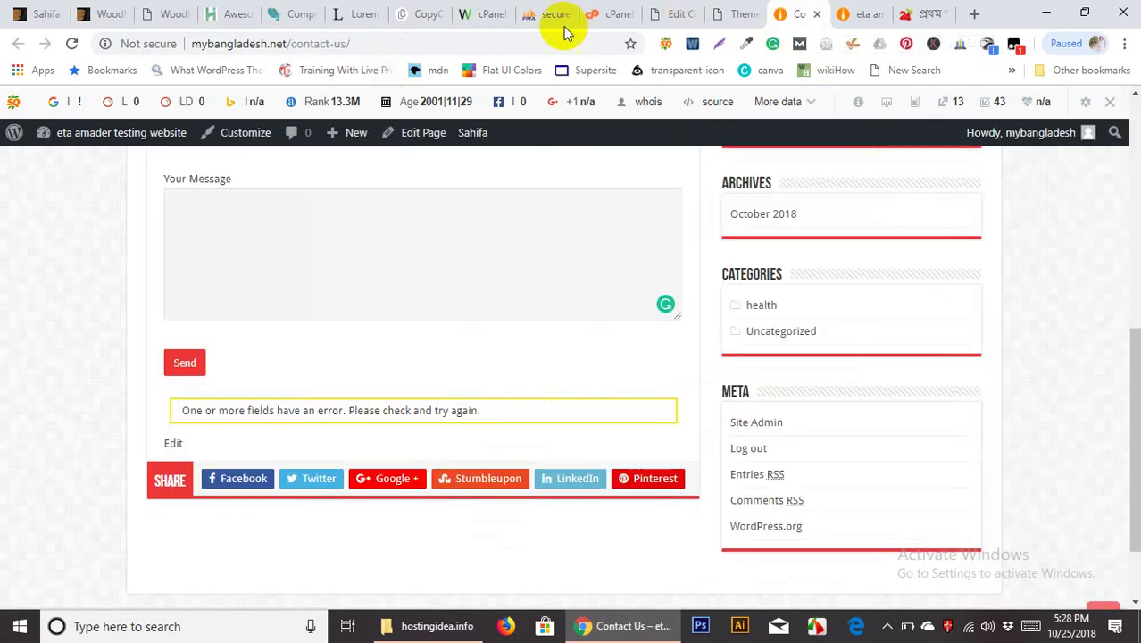
pyautogui.scroll(7, 596, 342)
pyautogui.press('F5')
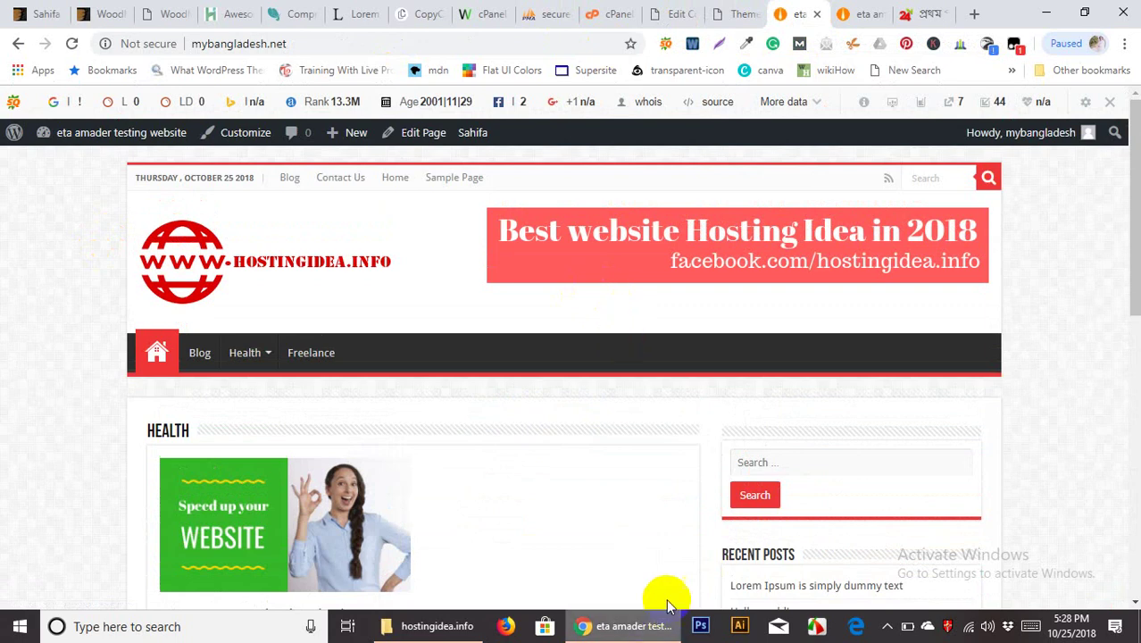
# Return to the Sahifa banner settings and review the Bottom Banner and Below Header Banner areas
pyautogui.click(723, 14)
pyautogui.scroll(-2, 418, 507)
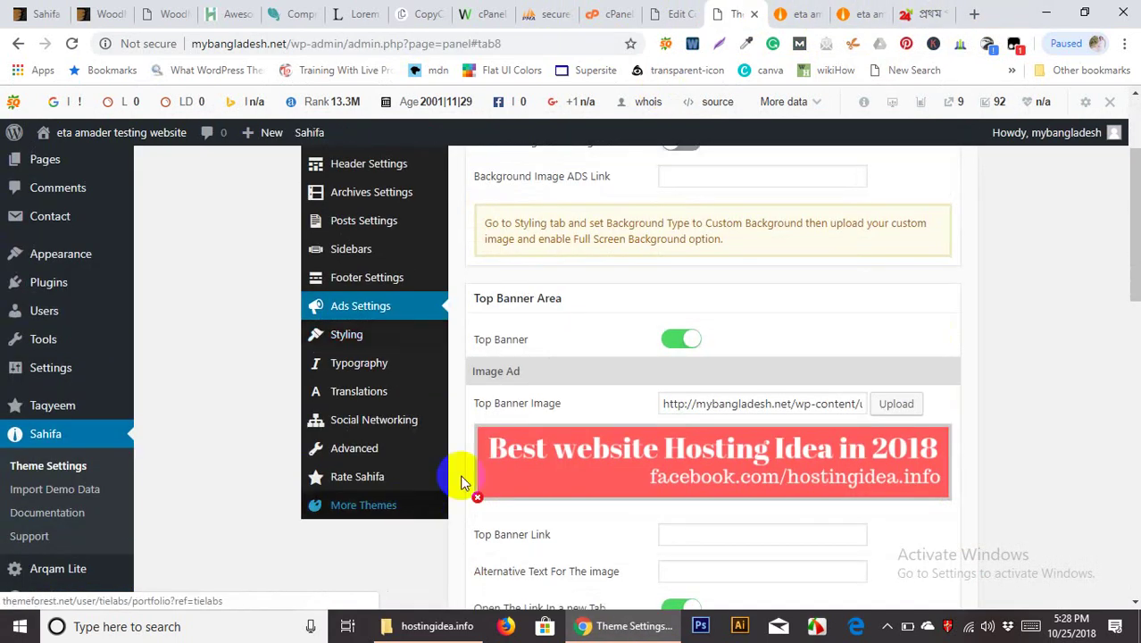
pyautogui.scroll(-5, 527, 437)
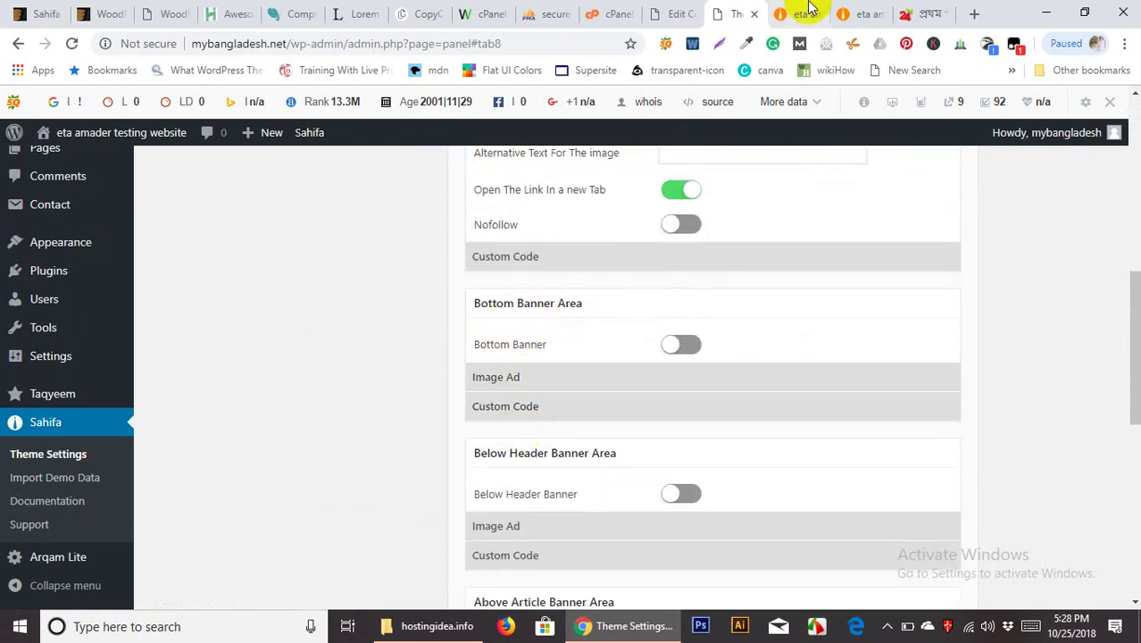
# Examine the pahar24.com home page for its ad placements, including the banner above the footer
pyautogui.click(929, 11)
pyautogui.scroll(-6, 682, 373)
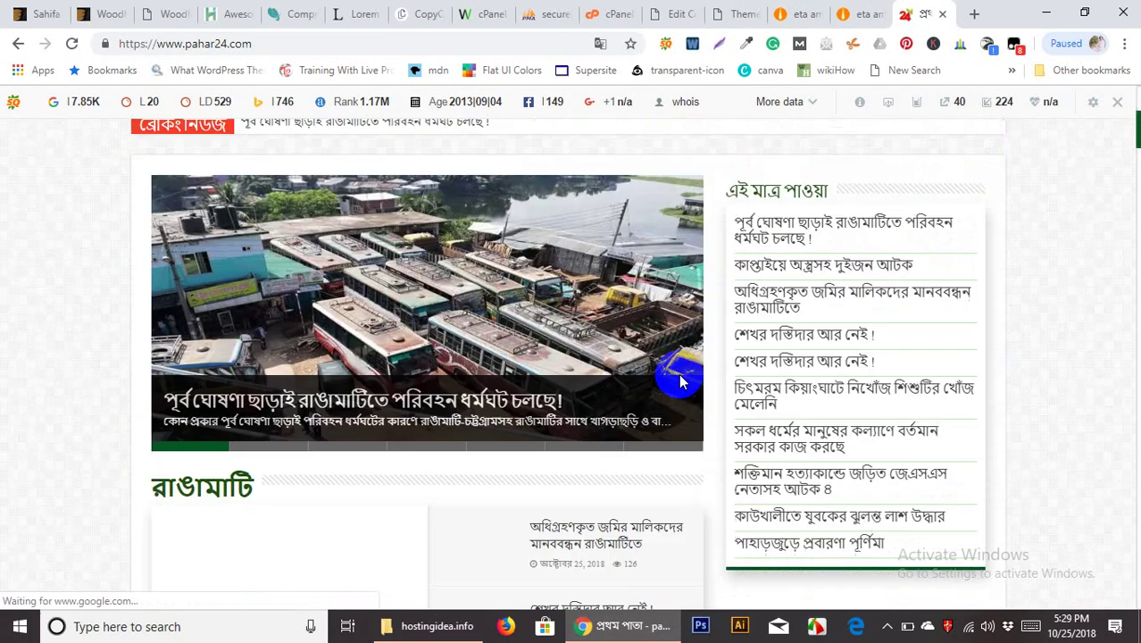
pyautogui.scroll(-15, 658, 370)
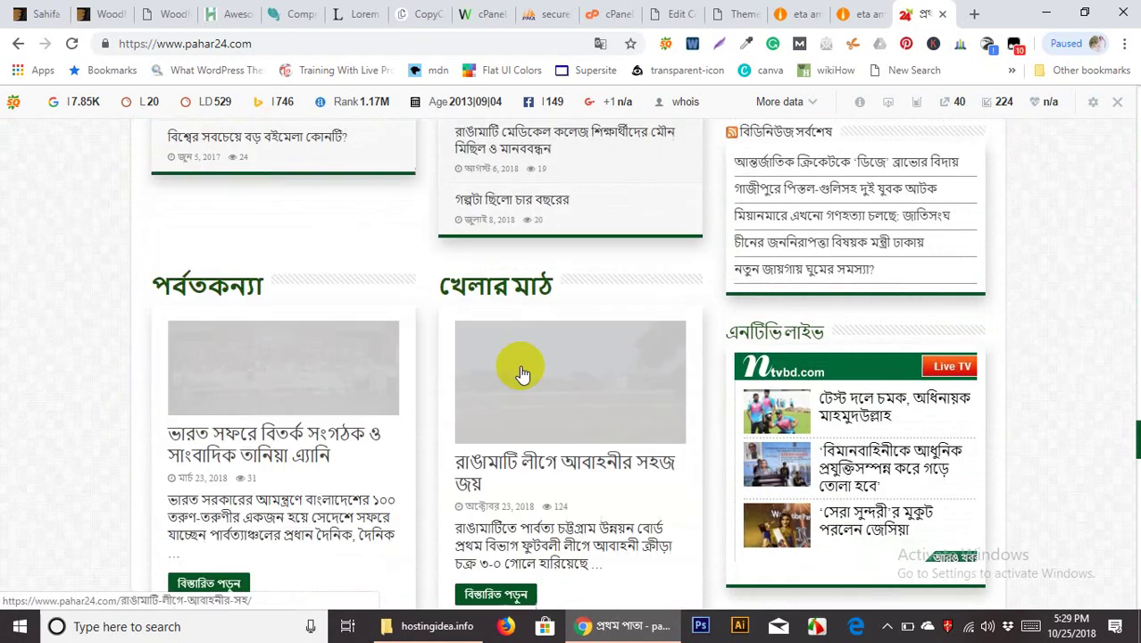
pyautogui.scroll(-6, 480, 372)
pyautogui.scroll(3, 473, 285)
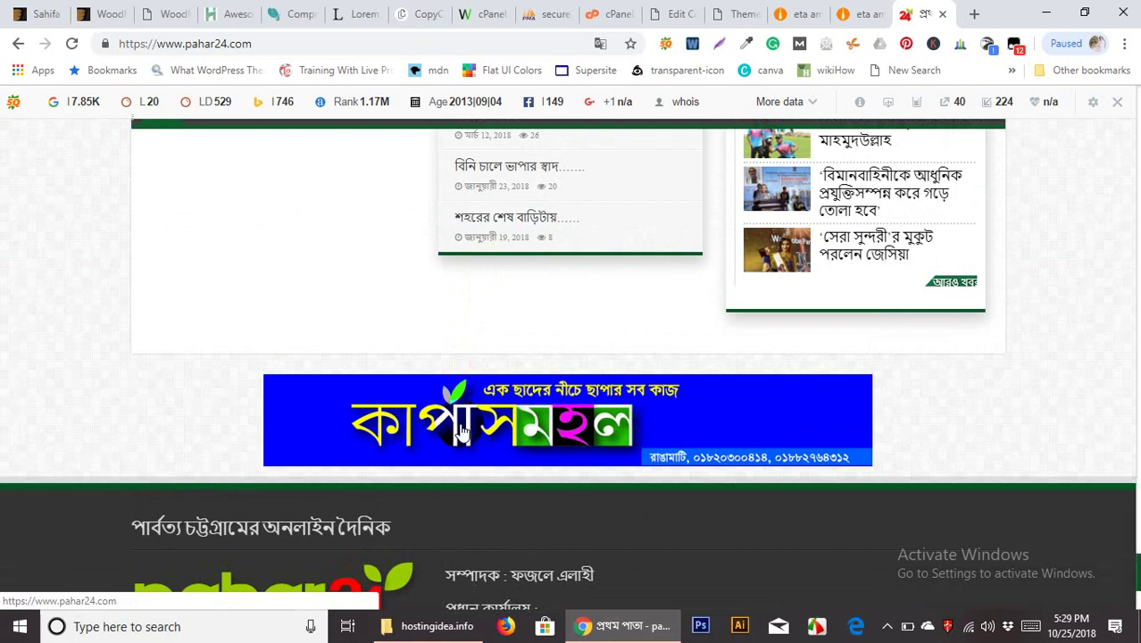
pyautogui.scroll(10, 461, 424)
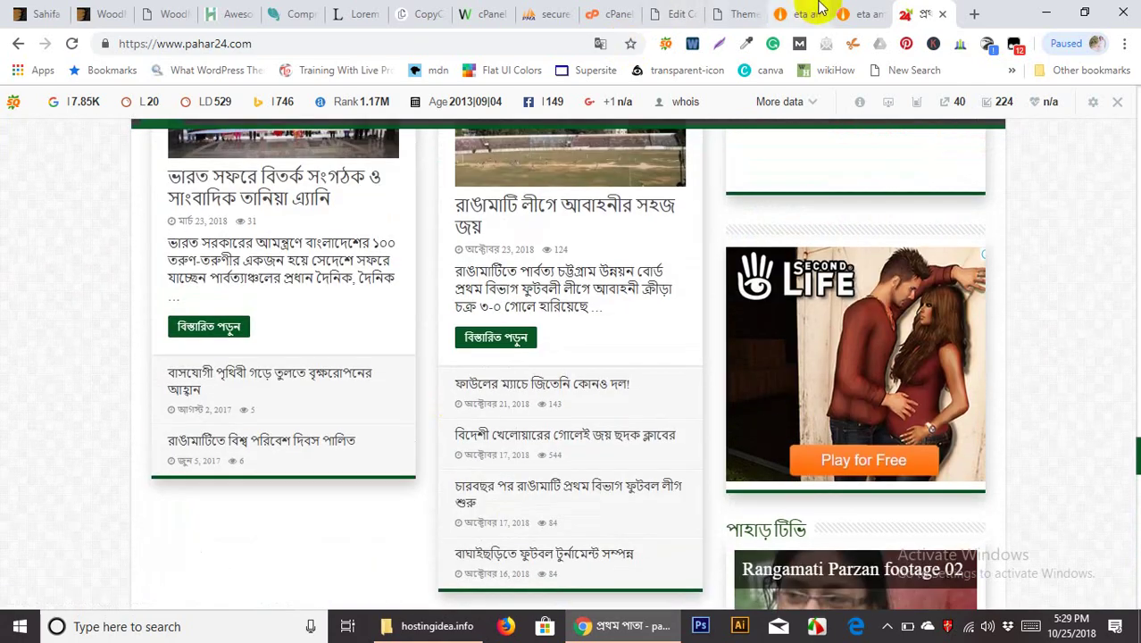
pyautogui.scroll(5, 607, 281)
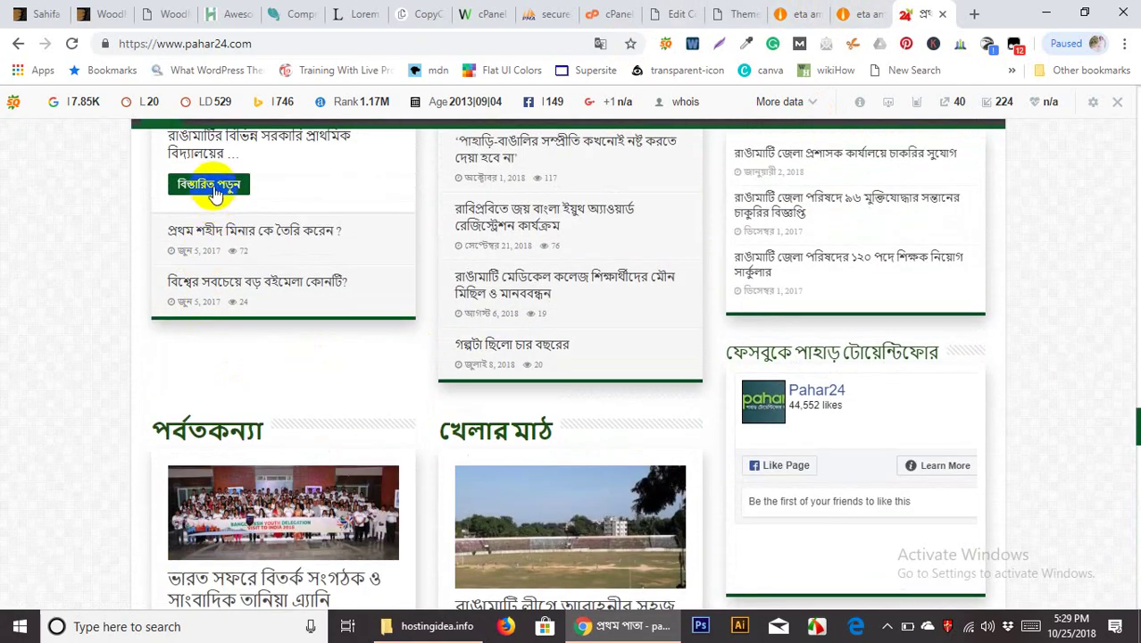
# Open a news article on pahar24.com and examine where ads appear above, beside and below the article
pyautogui.click(215, 192)
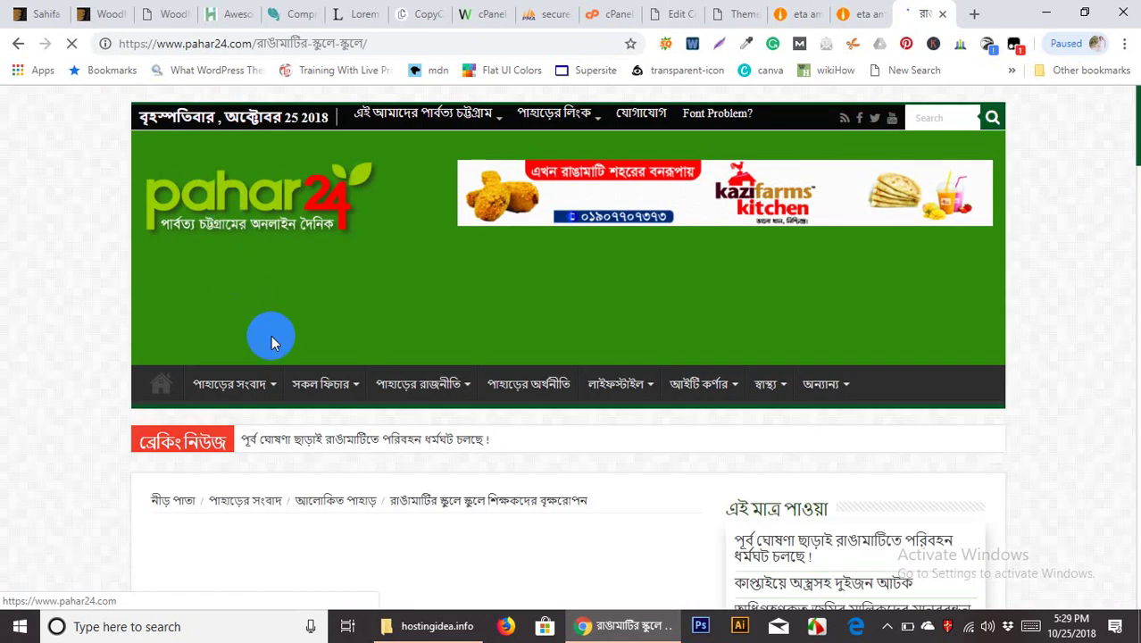
pyautogui.scroll(-5, 270, 337)
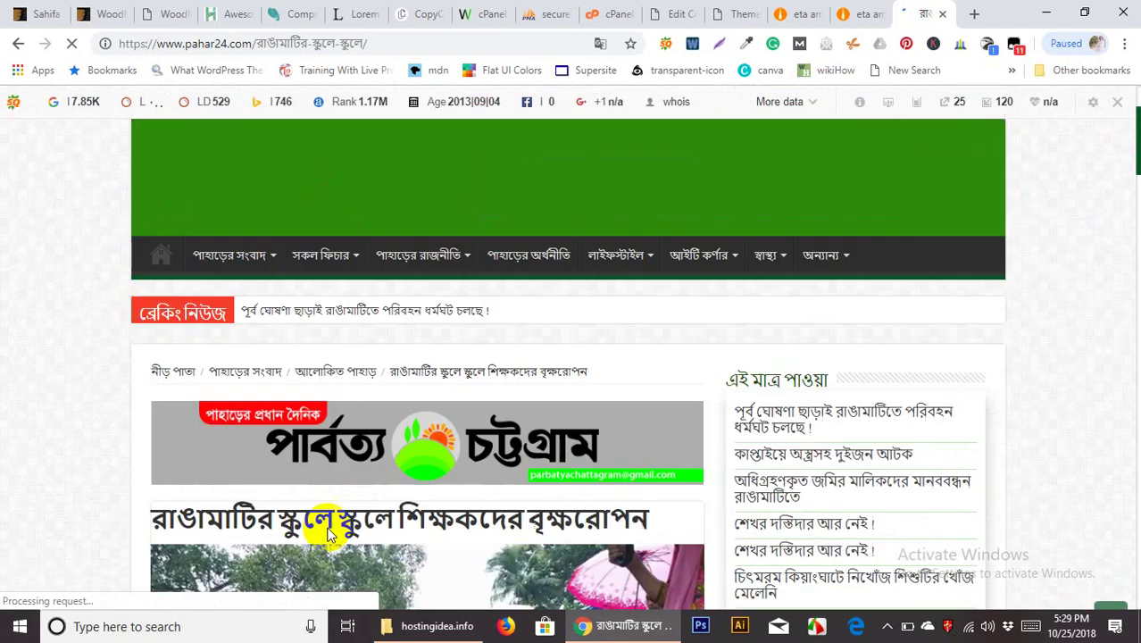
pyautogui.scroll(-10, 266, 420)
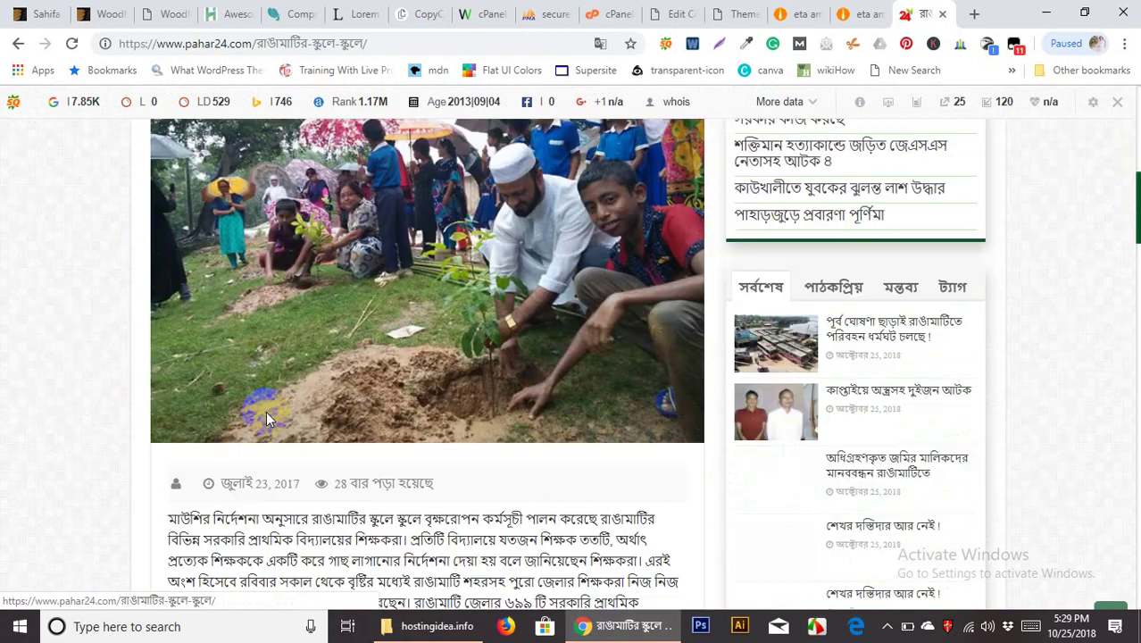
pyautogui.scroll(-15, 266, 415)
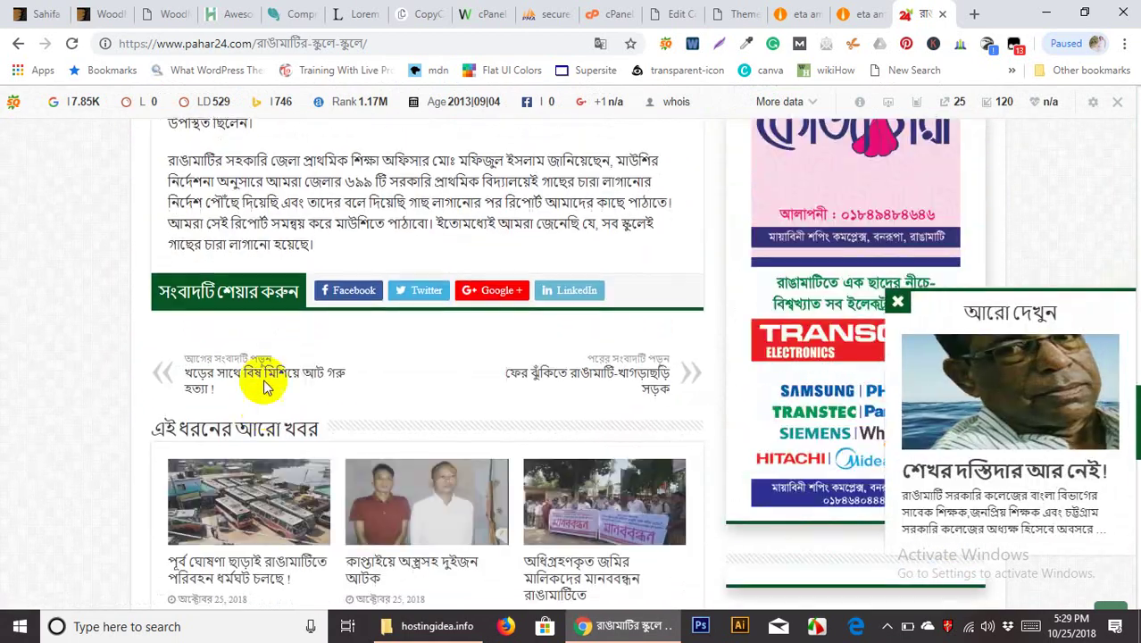
pyautogui.scroll(-5, 254, 402)
pyautogui.scroll(7, 255, 400)
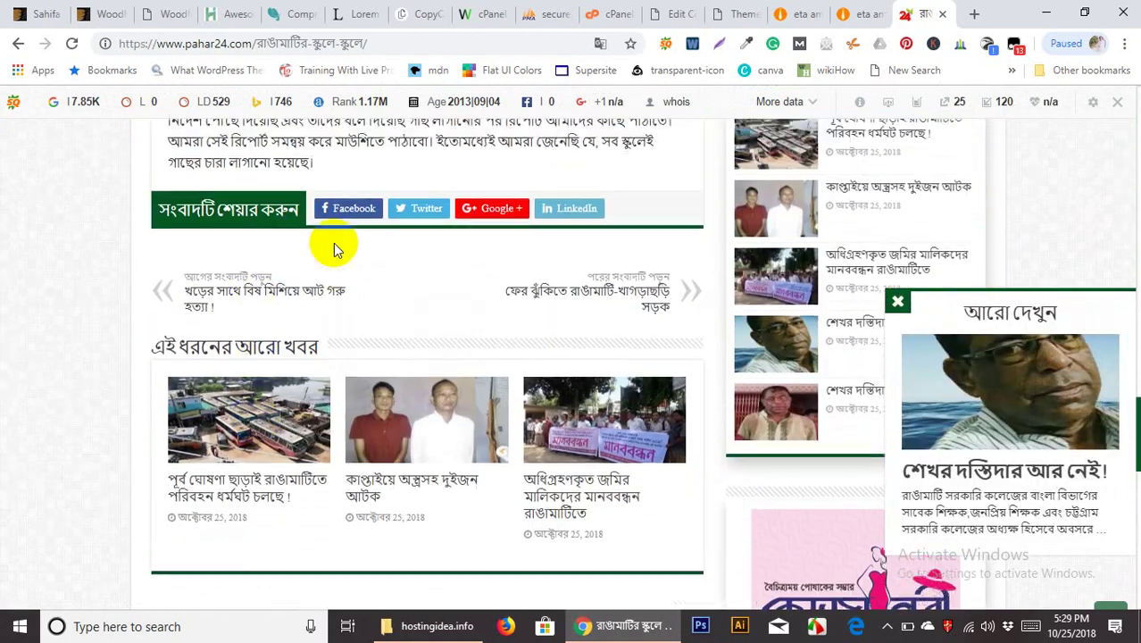
pyautogui.scroll(5, 692, 250)
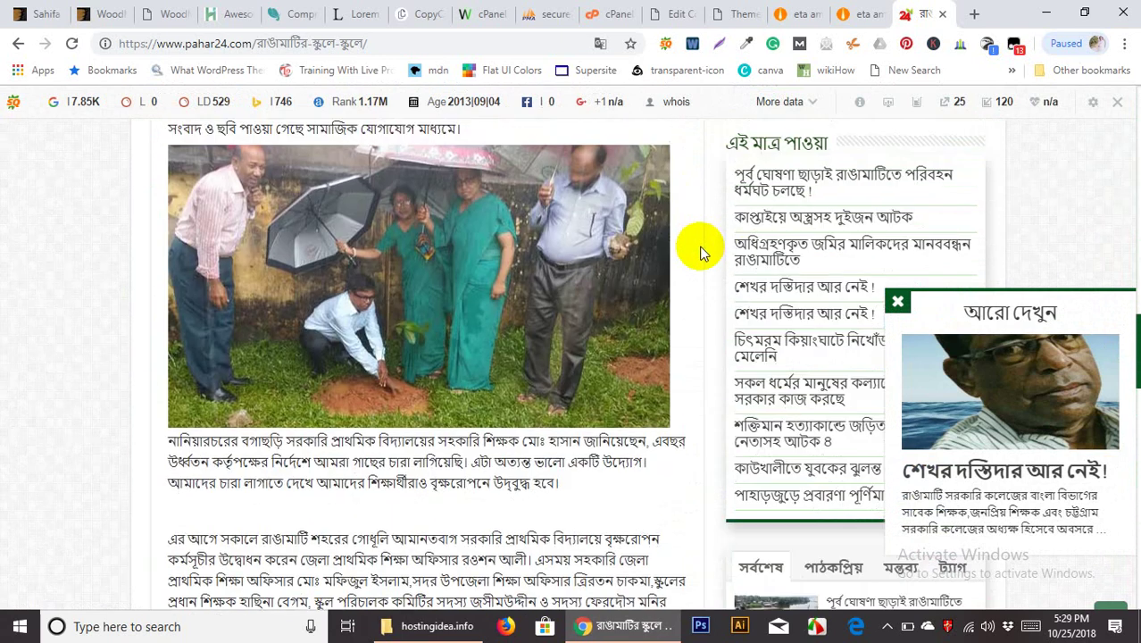
pyautogui.scroll(4, 701, 251)
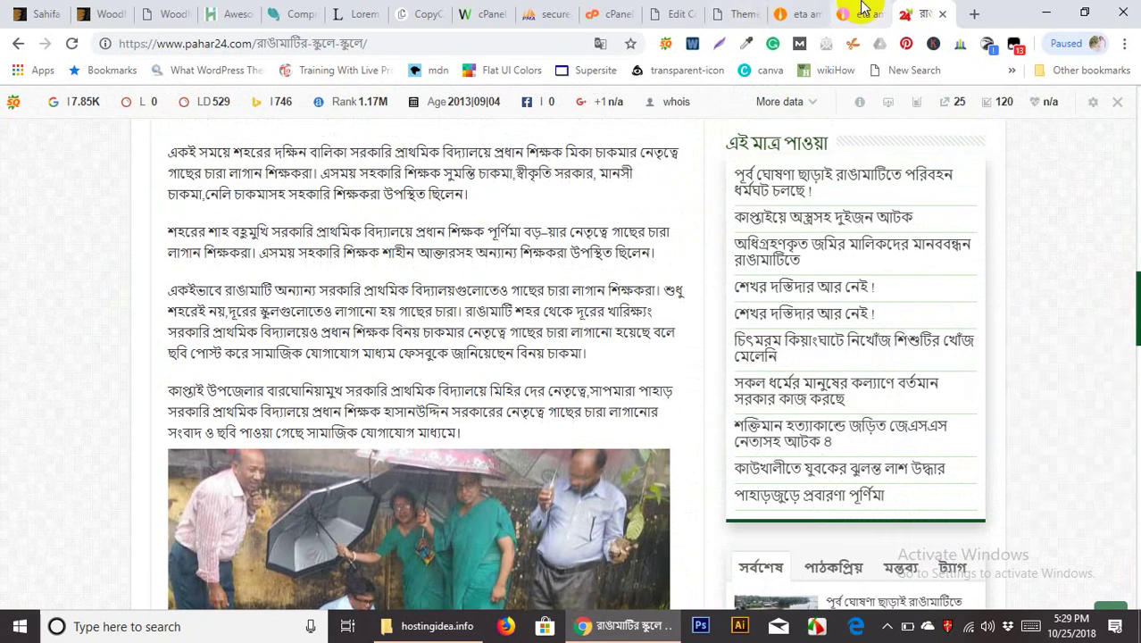
# Review the remaining Sahifa banner options, from the bottom and below-header areas to the article banners and Shortcode ADS
pyautogui.click(799, 15)
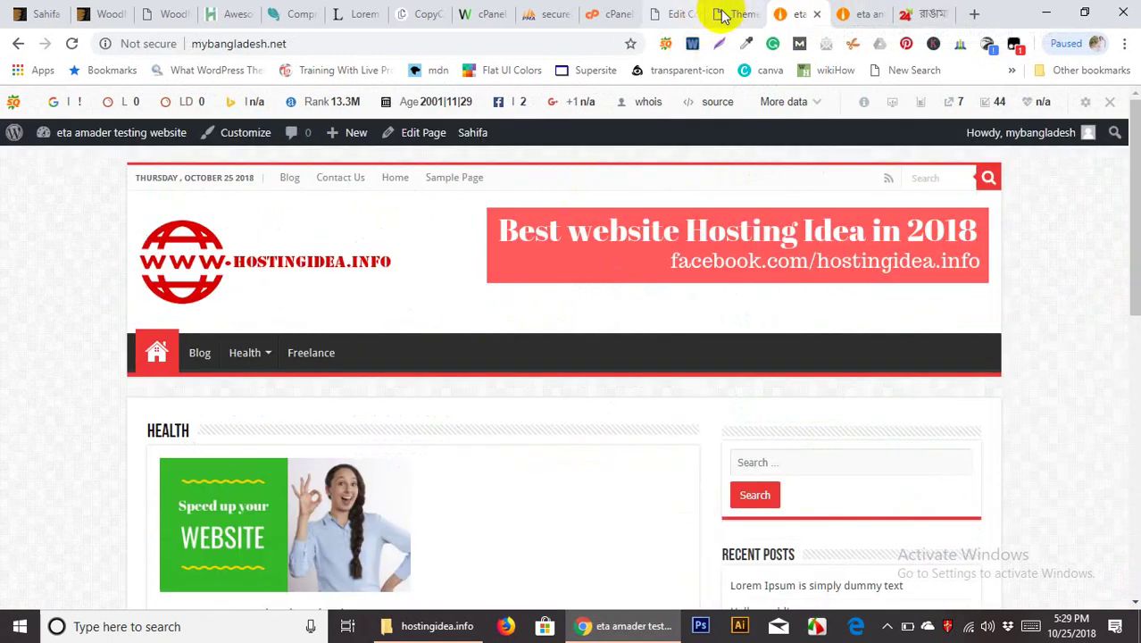
pyautogui.click(719, 14)
pyautogui.scroll(4, 491, 388)
pyautogui.scroll(-4, 496, 397)
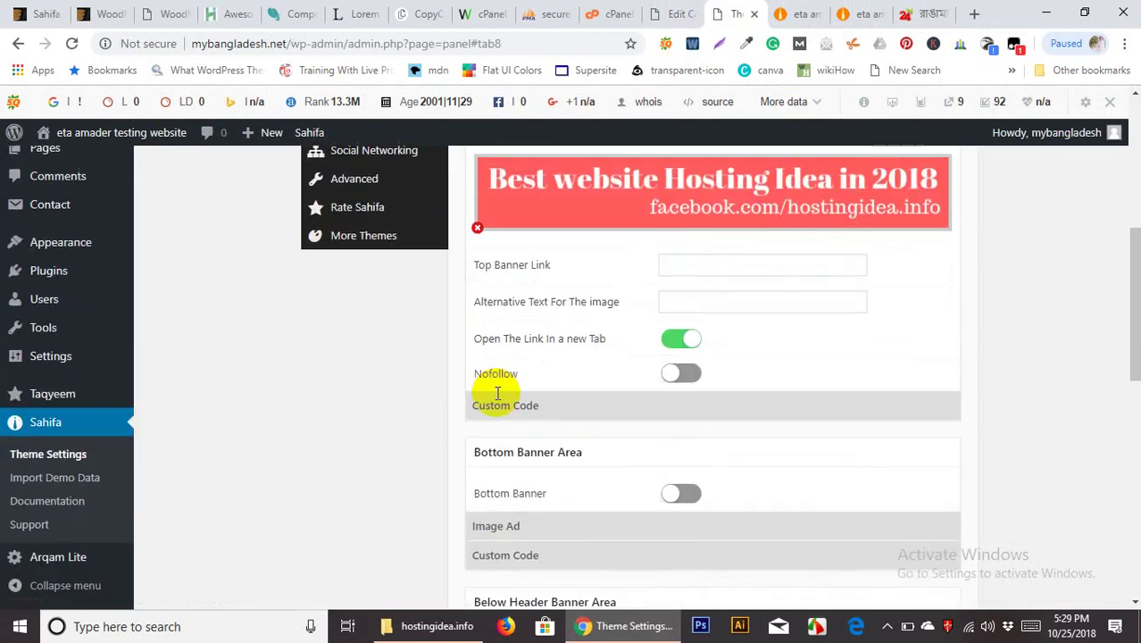
pyautogui.scroll(-2, 513, 370)
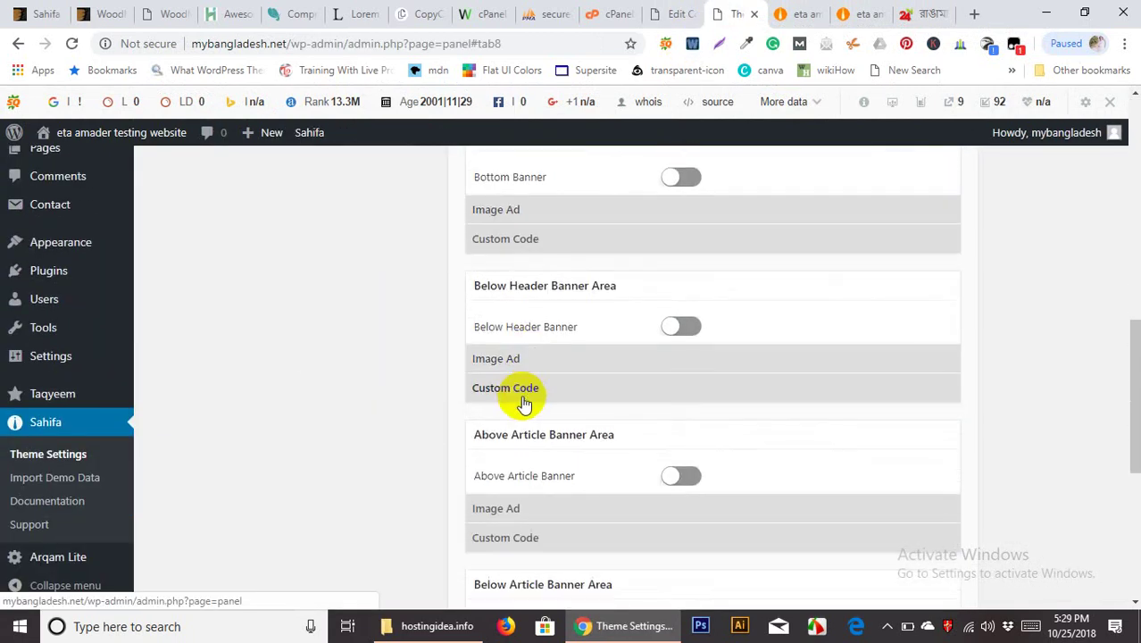
pyautogui.scroll(-1, 545, 362)
pyautogui.scroll(-2, 562, 362)
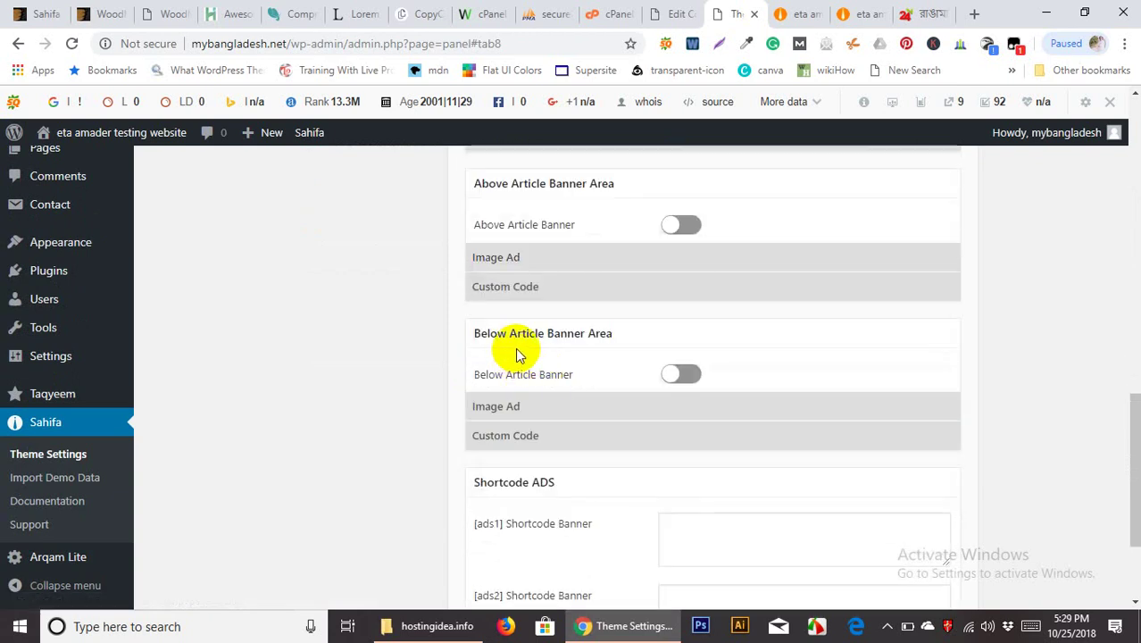
pyautogui.scroll(-2, 520, 358)
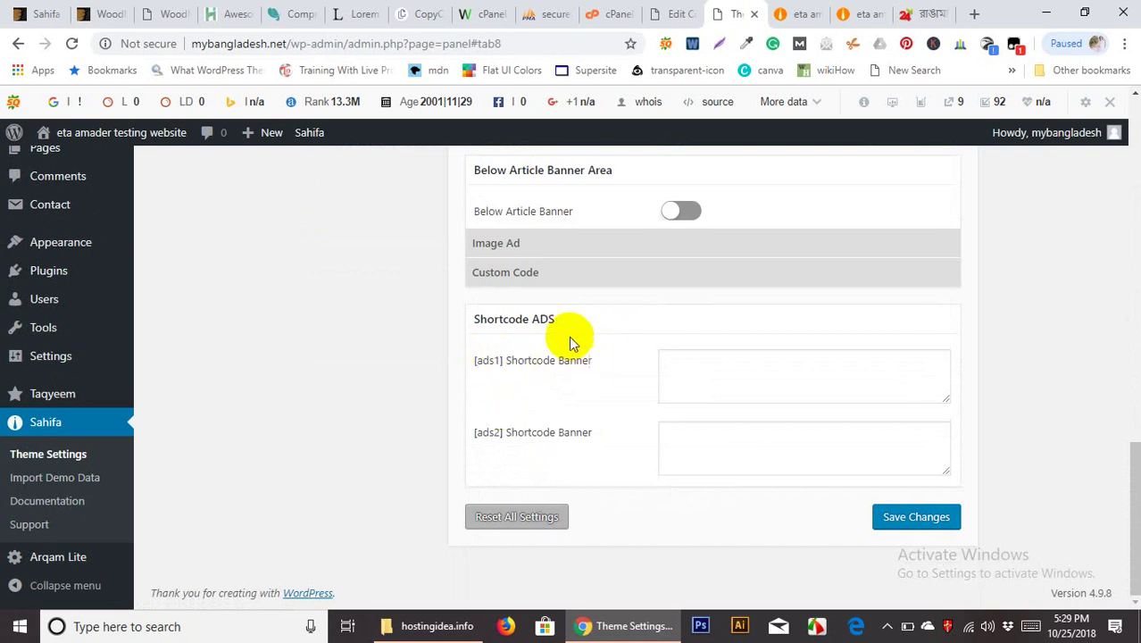
pyautogui.scroll(10, 587, 339)
pyautogui.scroll(4, 587, 321)
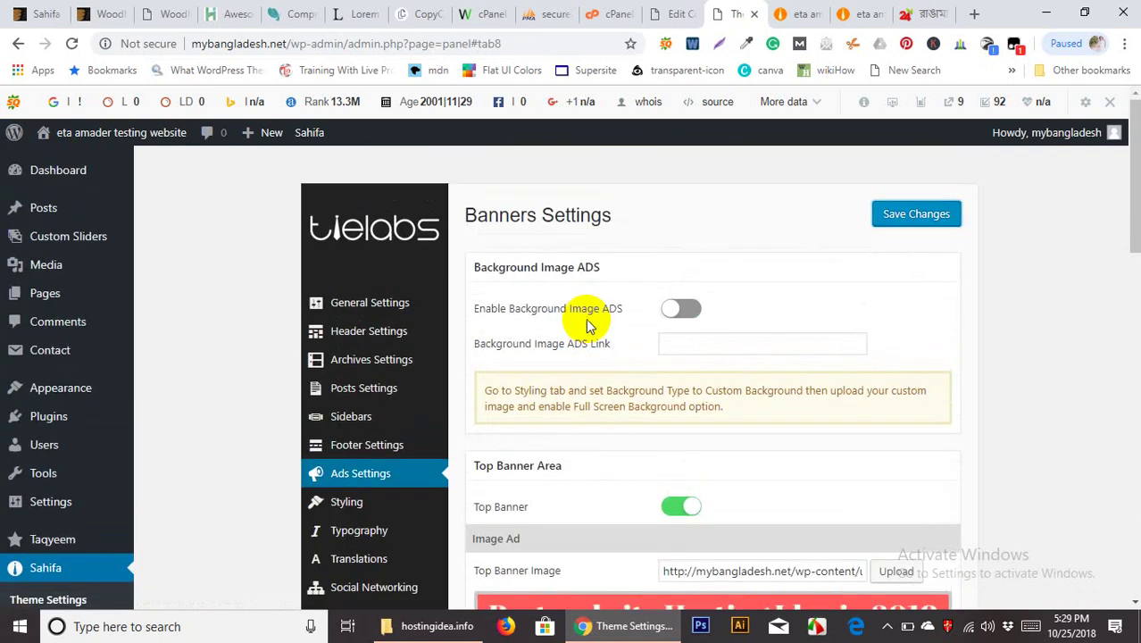
# Examine the sidebar widgets on the live home page and return to the Sahifa theme settings
pyautogui.click(890, 10)
pyautogui.scroll(-5, 849, 309)
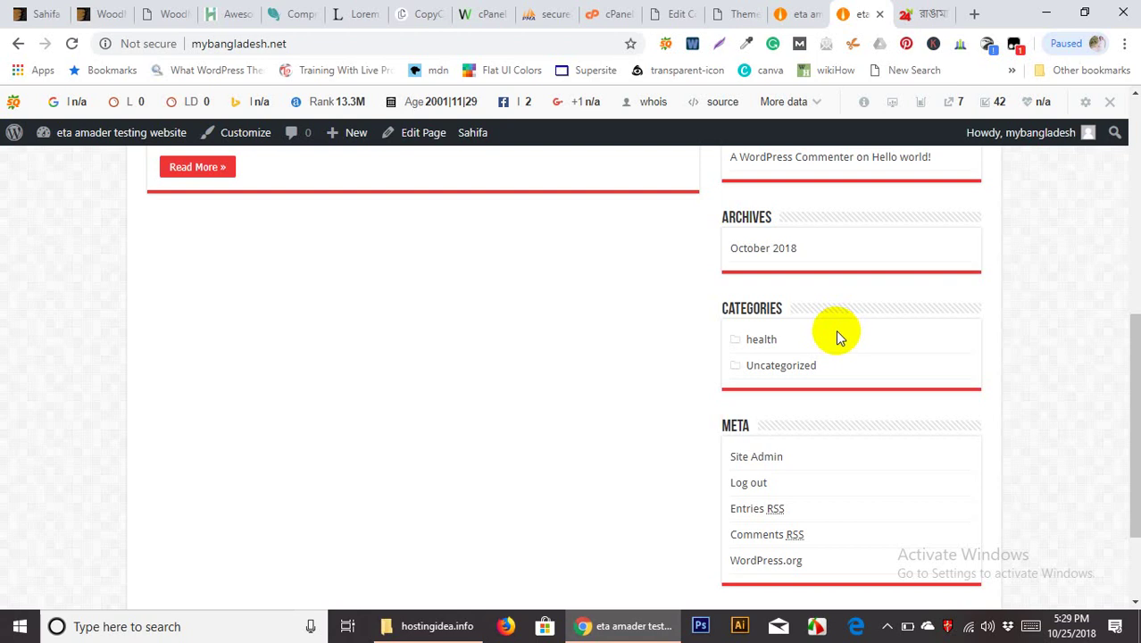
pyautogui.click(793, 16)
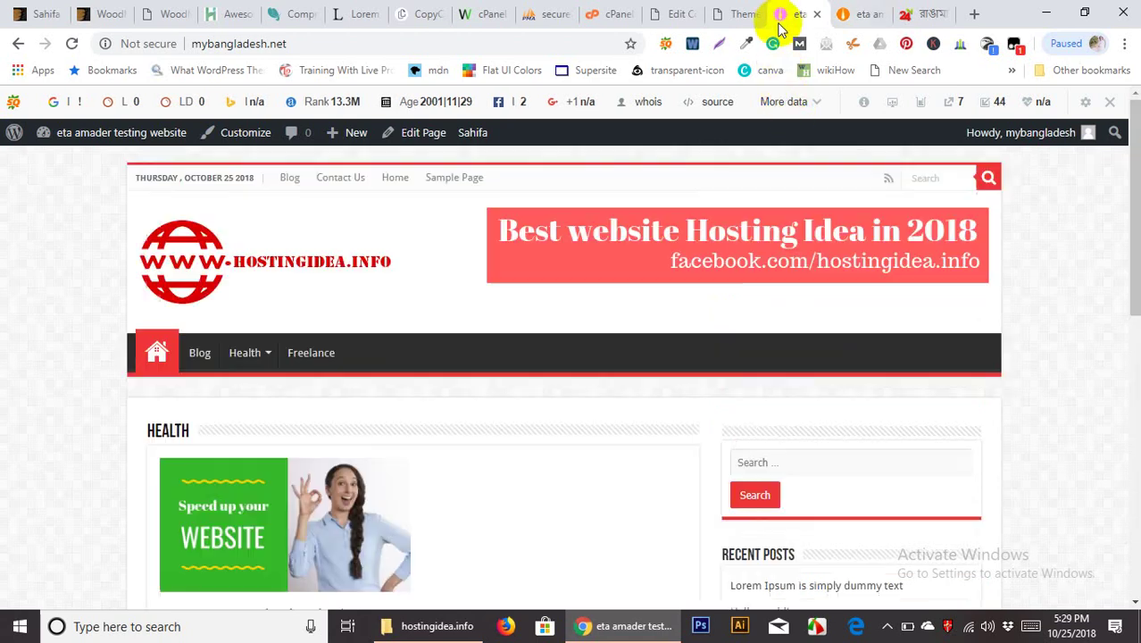
pyautogui.click(733, 13)
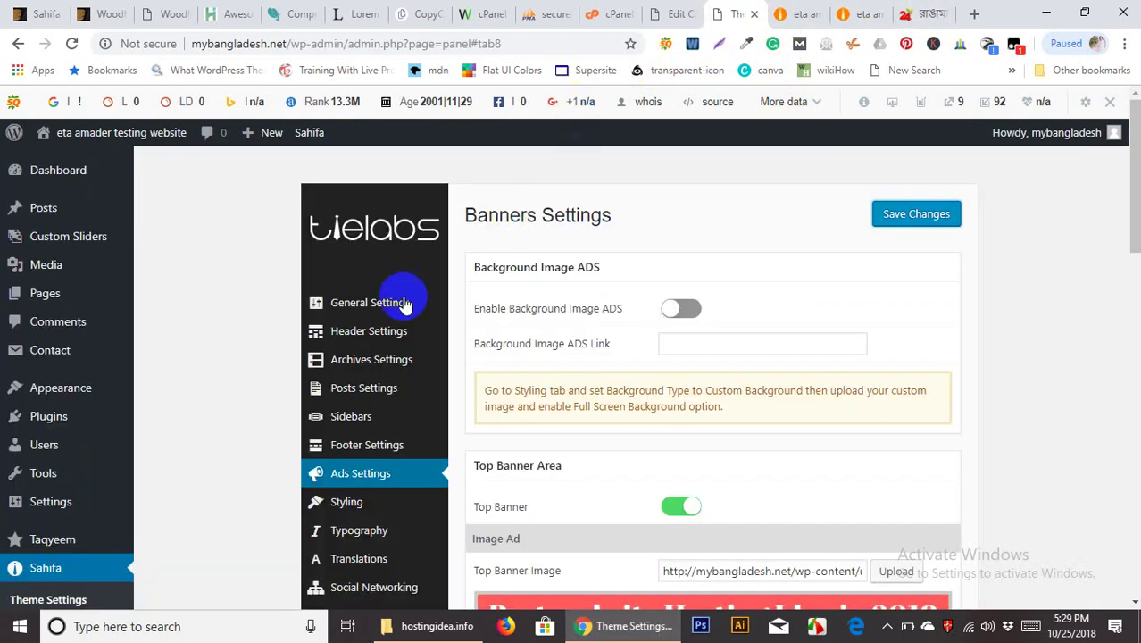
pyautogui.click(859, 13)
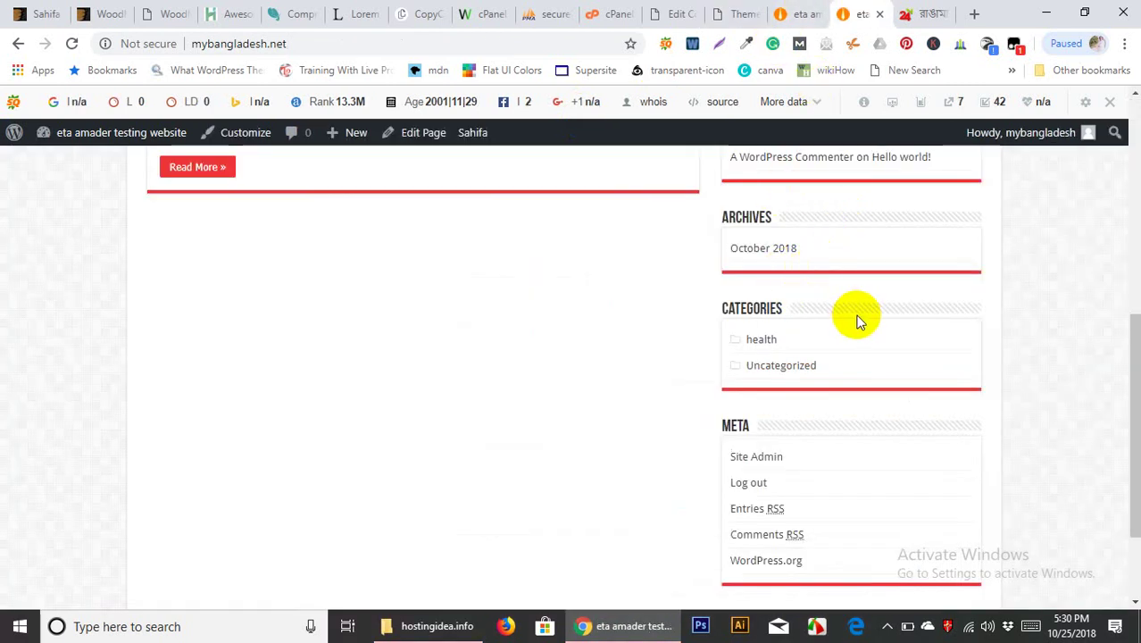
pyautogui.click(798, 11)
pyautogui.click(723, 13)
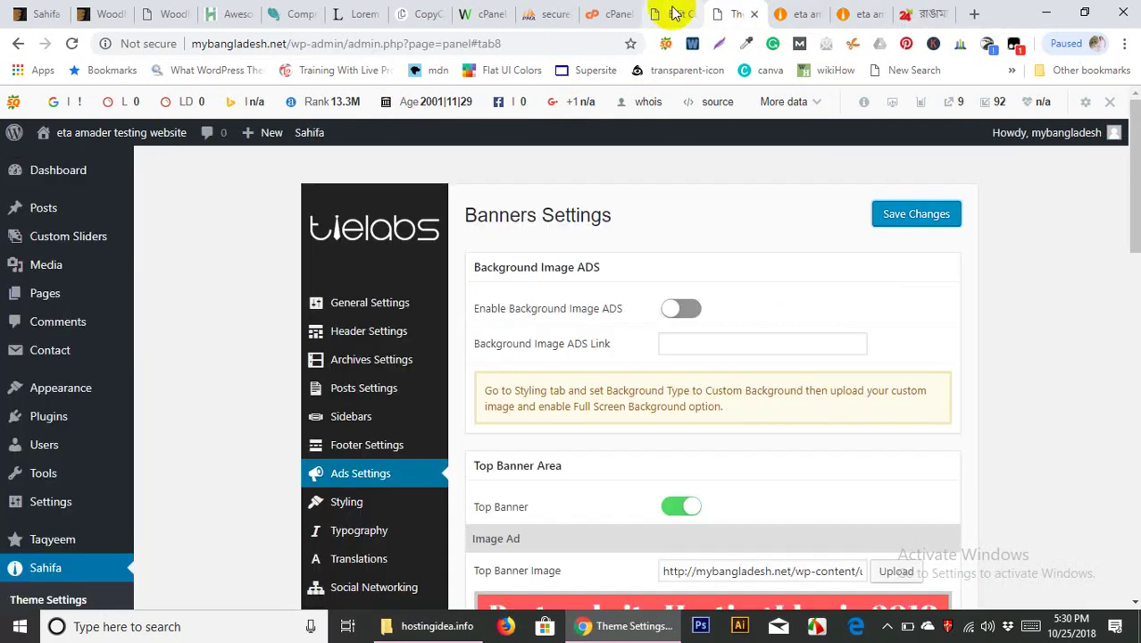
pyautogui.click(671, 13)
pyautogui.click(737, 14)
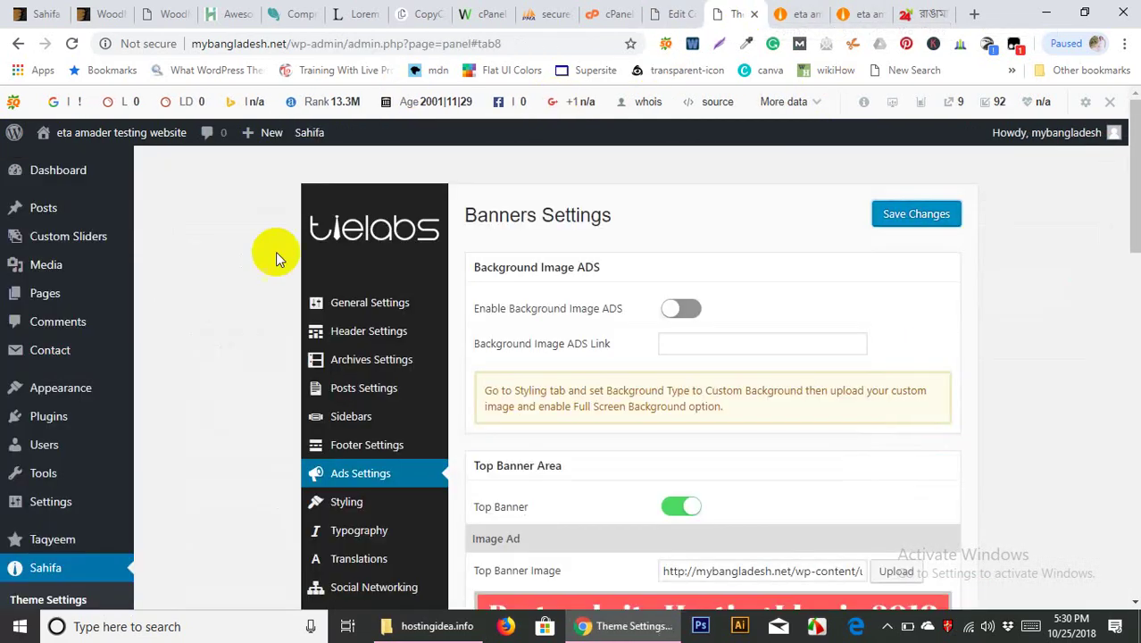
# Open the WordPress Widgets page and show the widgets in the Primary Widget Area
pyautogui.click(82, 390)
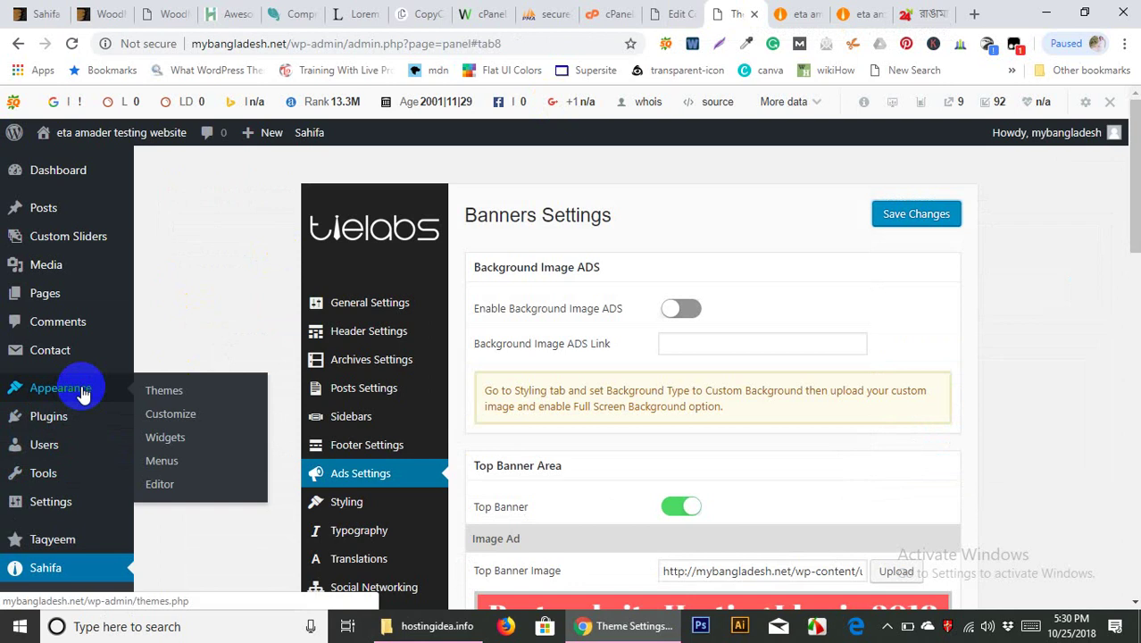
pyautogui.click(175, 439)
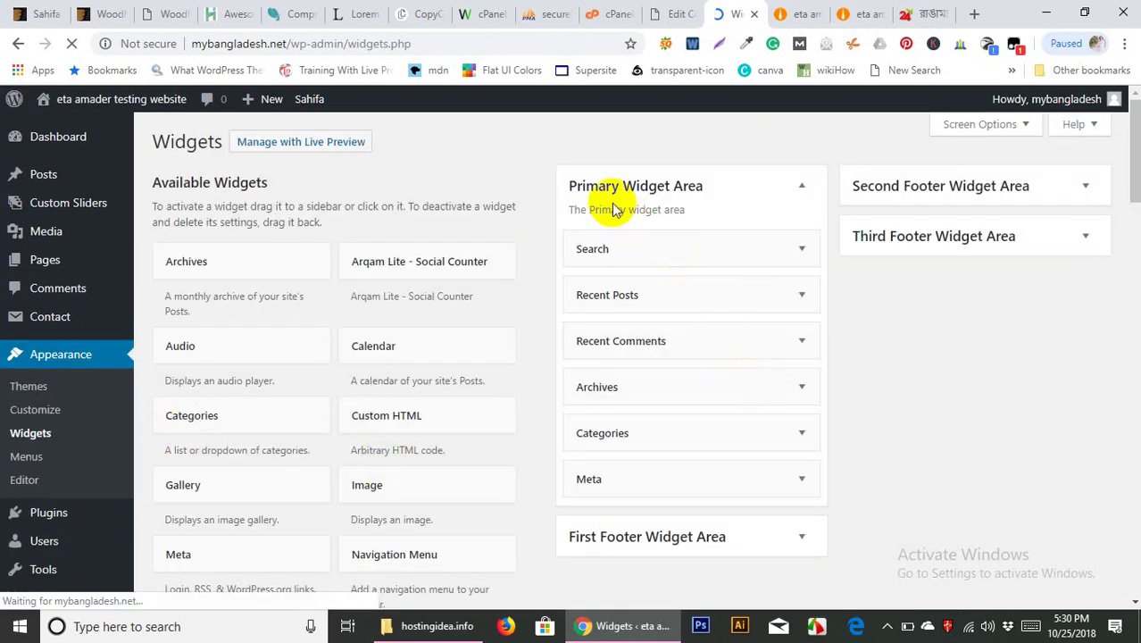
pyautogui.scroll(-1, 777, 370)
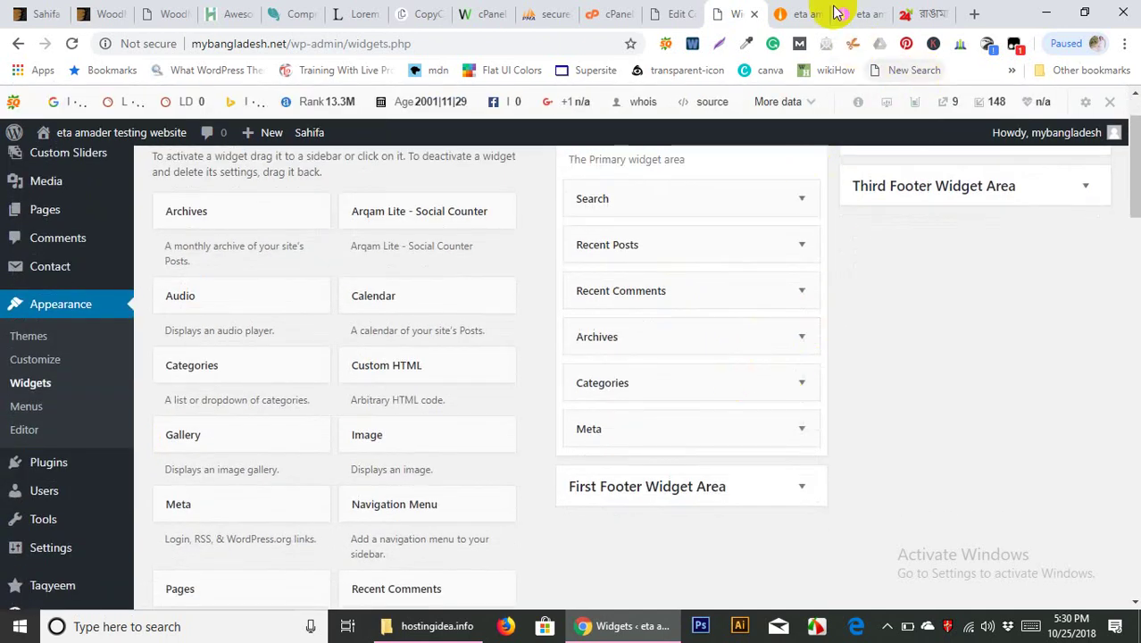
# Compare the sidebar widgets on the live home page with the widgets listed in the Primary Widget Area
pyautogui.click(805, 14)
pyautogui.scroll(-5, 806, 421)
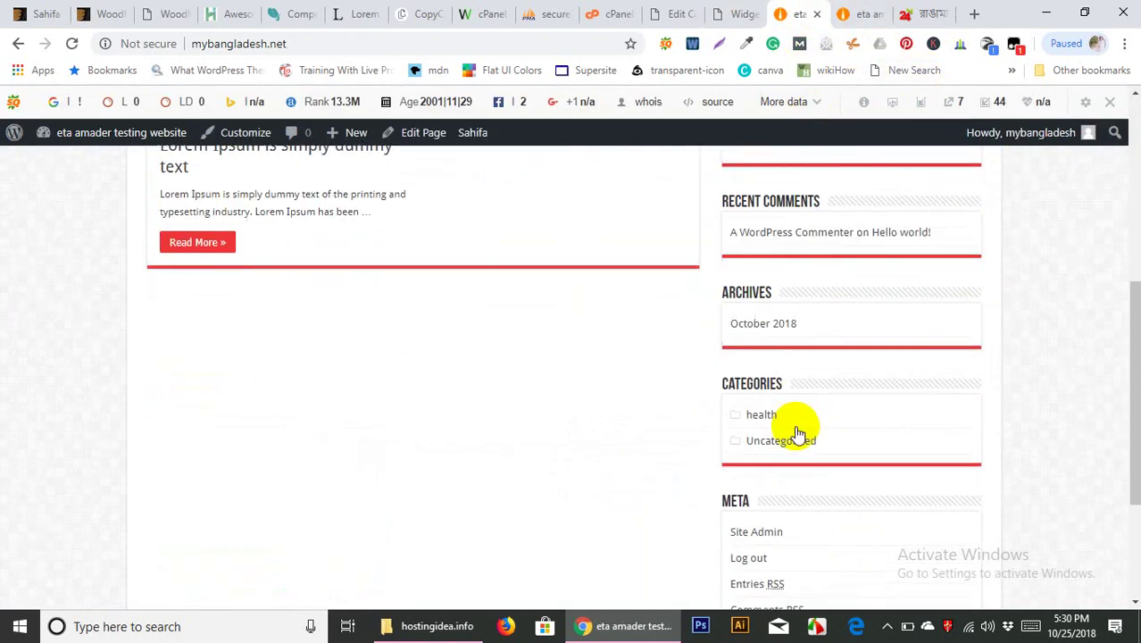
pyautogui.scroll(-3, 807, 421)
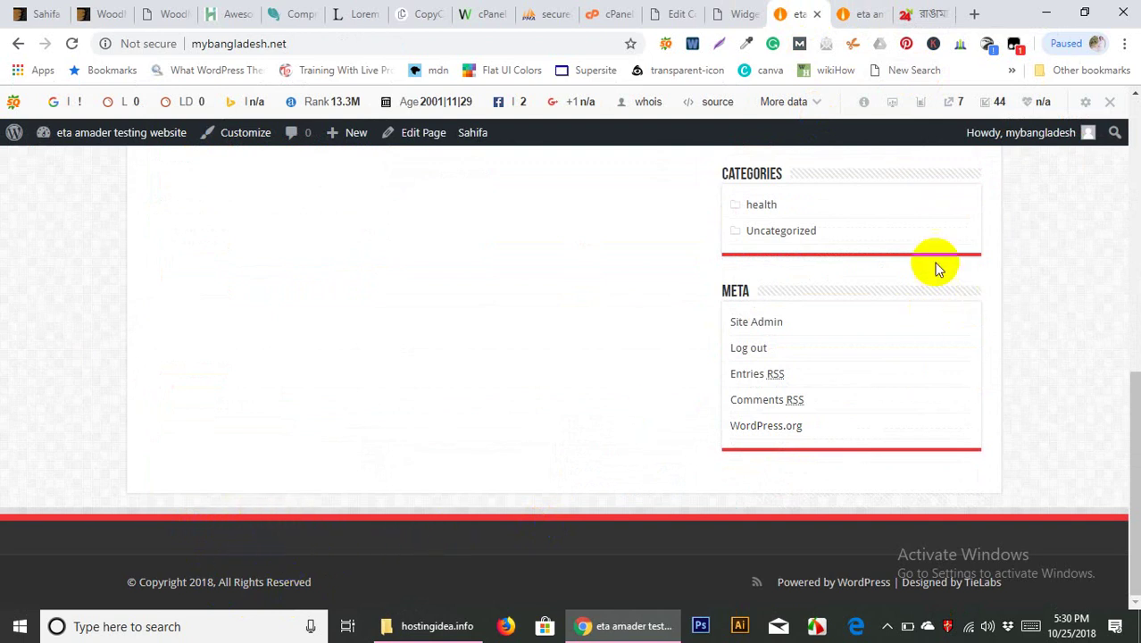
pyautogui.click(676, 14)
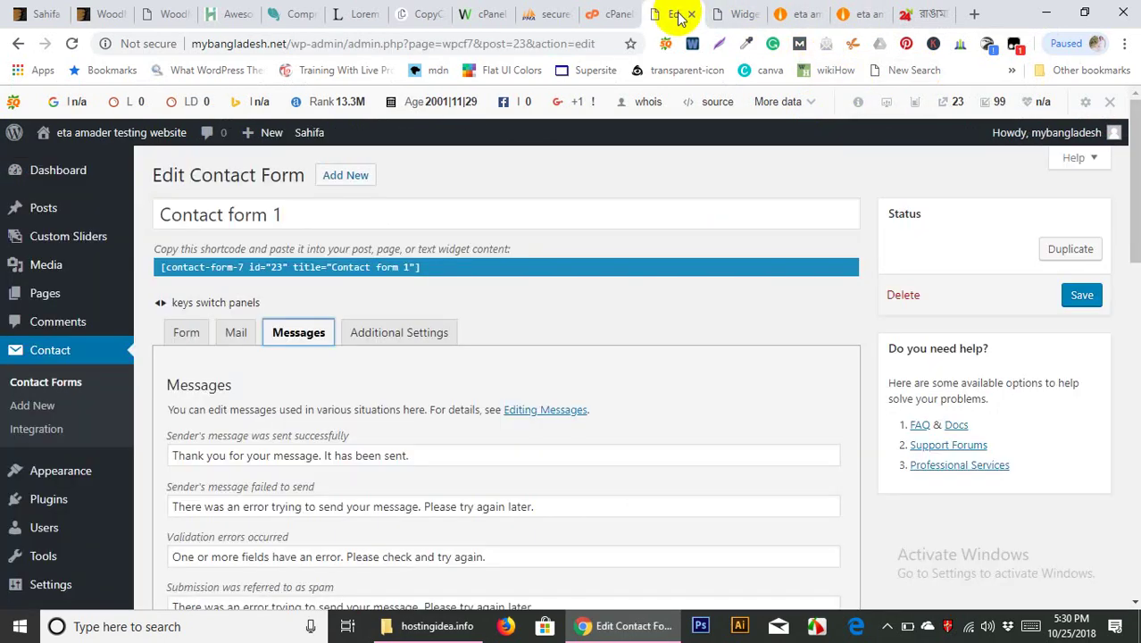
pyautogui.click(731, 13)
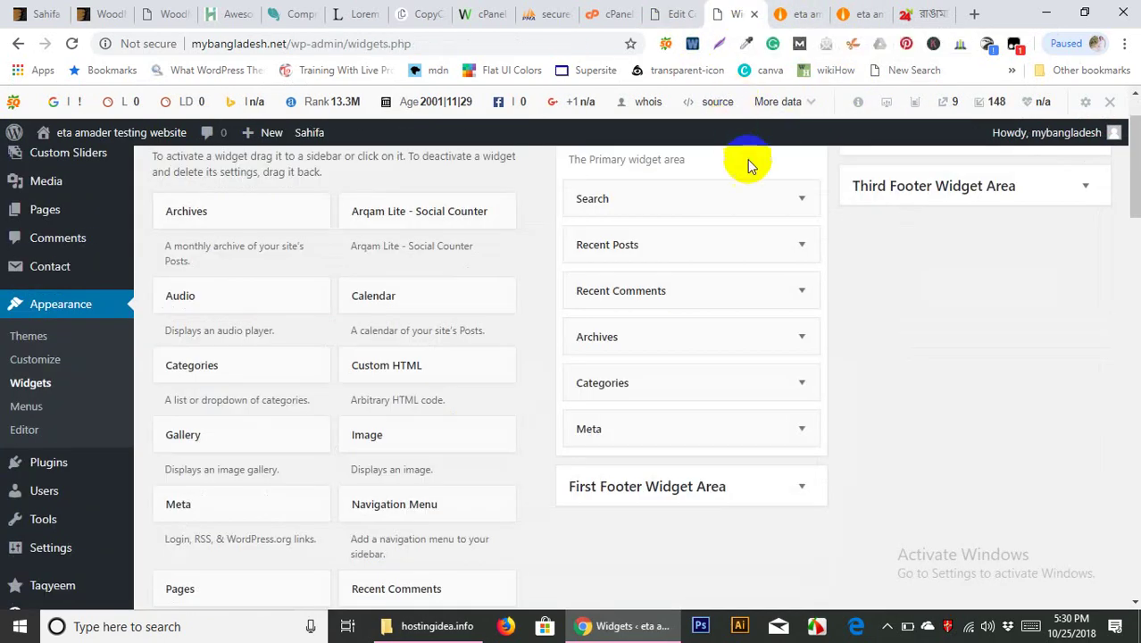
pyautogui.scroll(1, 755, 294)
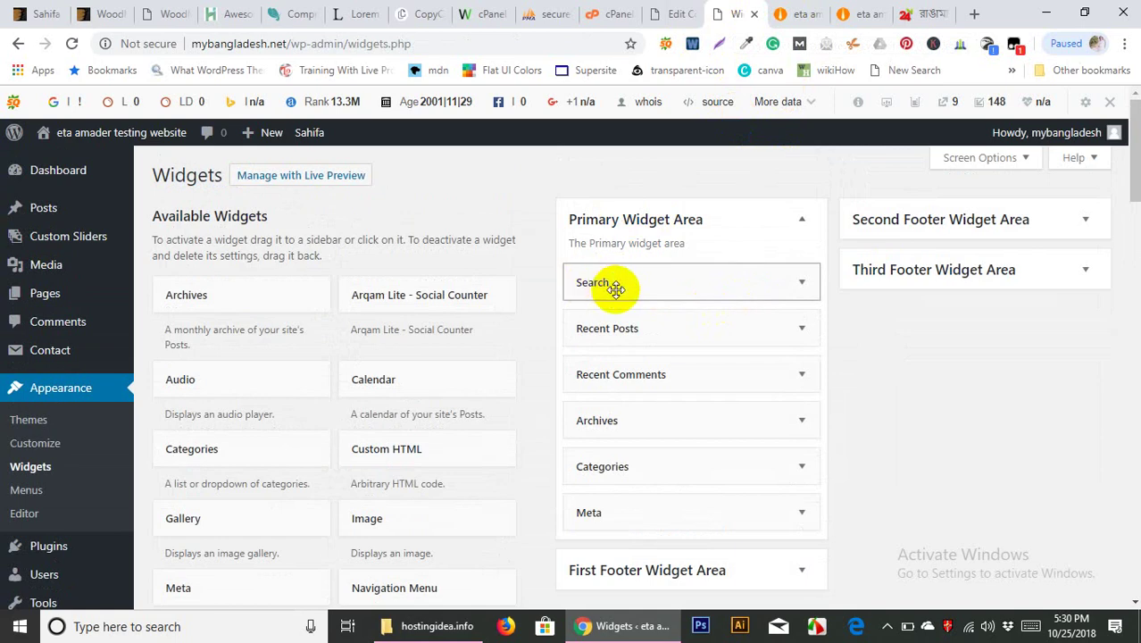
pyautogui.click(797, 13)
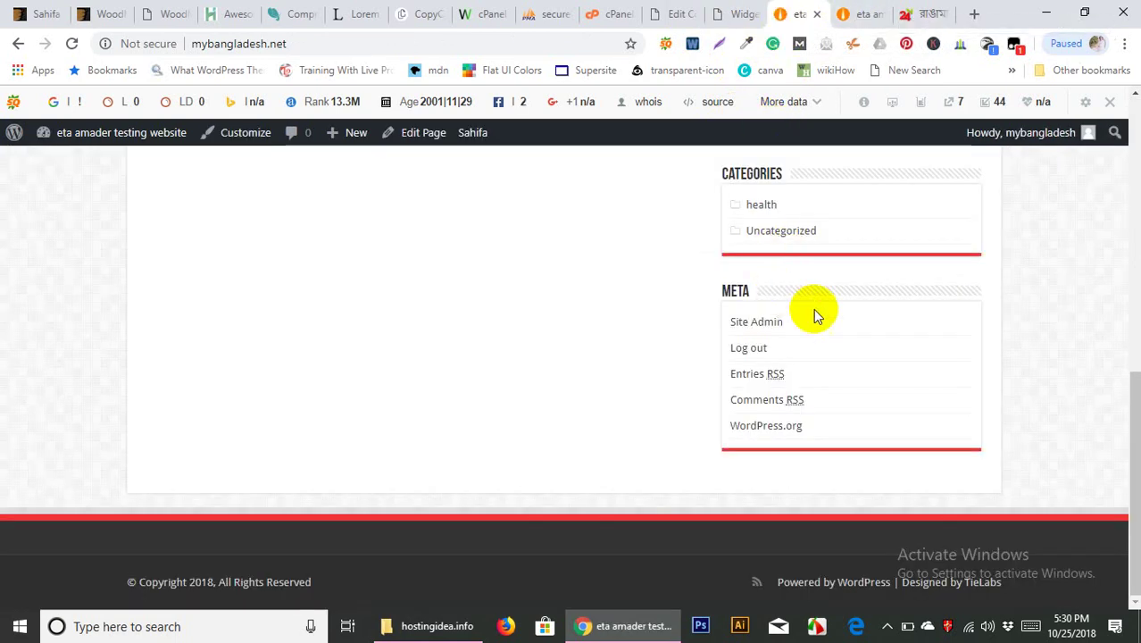
pyautogui.scroll(-3, 813, 311)
pyautogui.scroll(3, 777, 204)
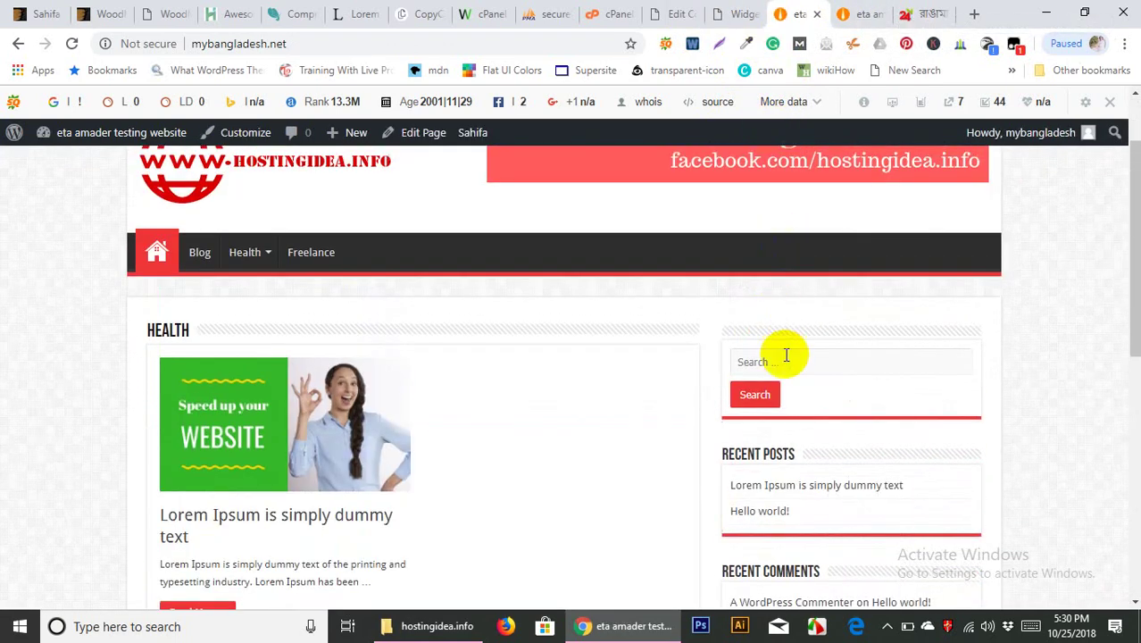
# Delete the Search widget from the Primary Widget Area
pyautogui.click(729, 13)
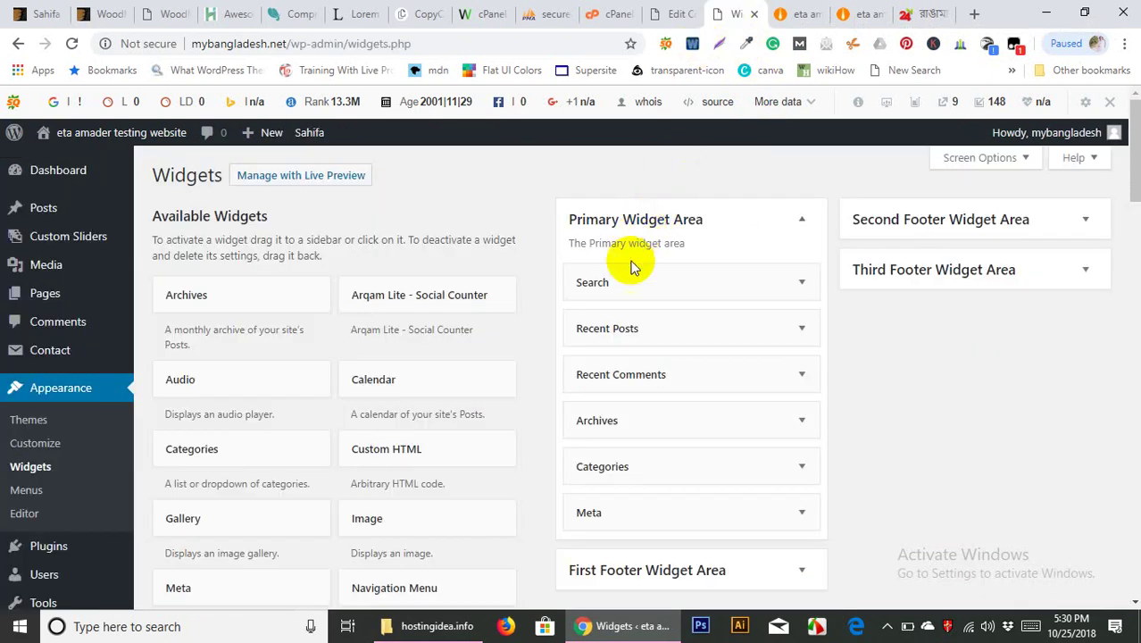
pyautogui.scroll(-2, 776, 297)
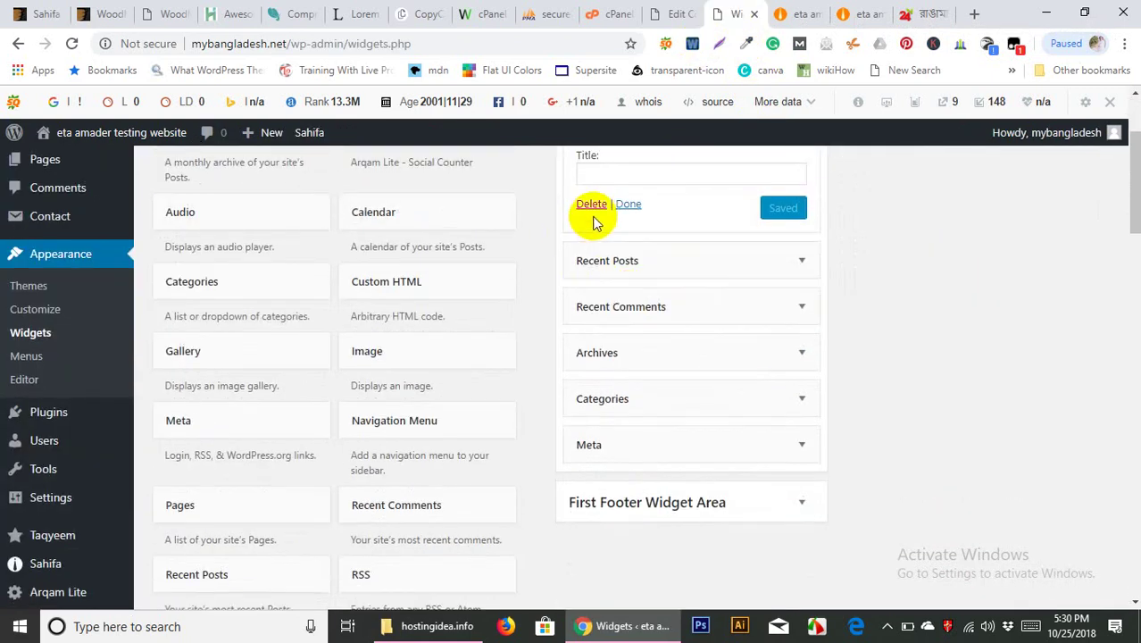
pyautogui.click(592, 204)
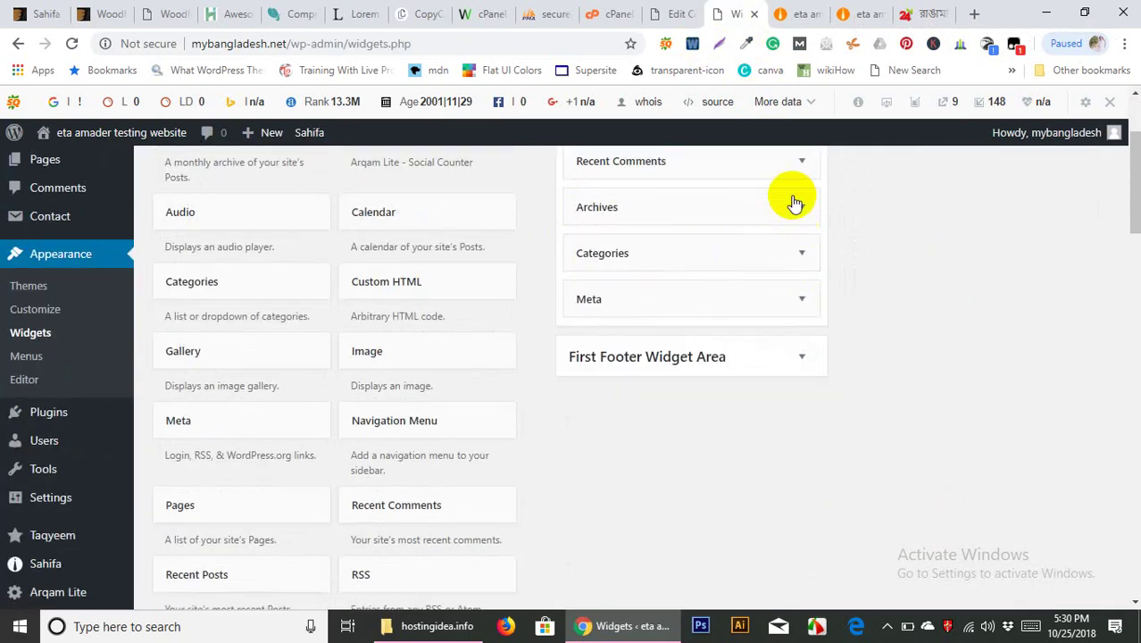
# Look over the search box and Recent Posts in the live home page's sidebar and return to the Widgets page
pyautogui.click(855, 9)
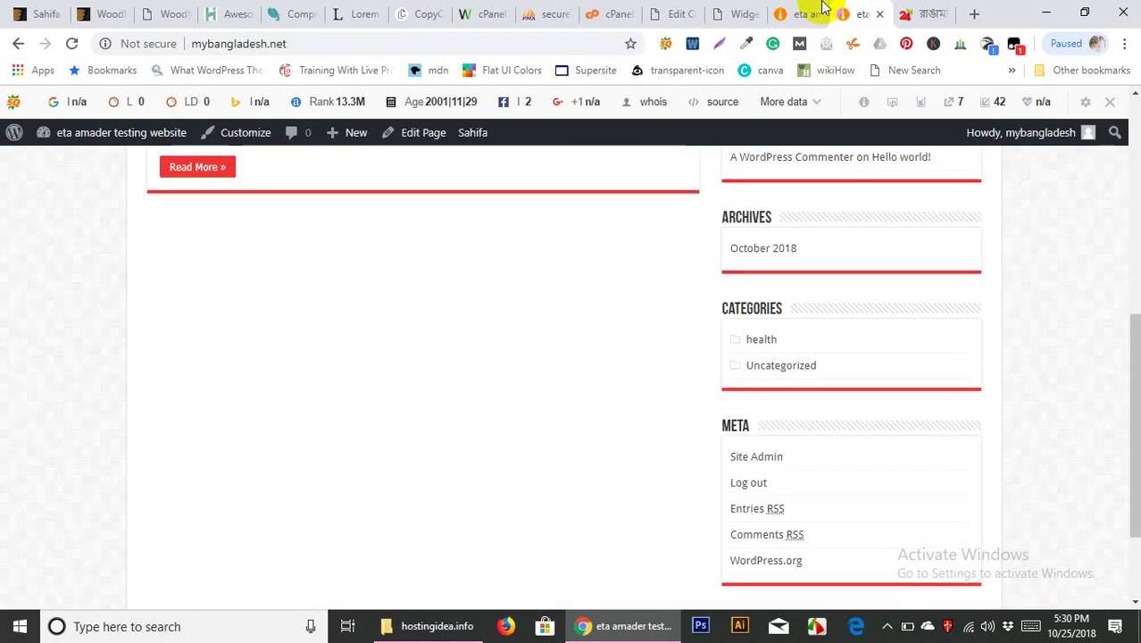
pyautogui.scroll(4, 812, 200)
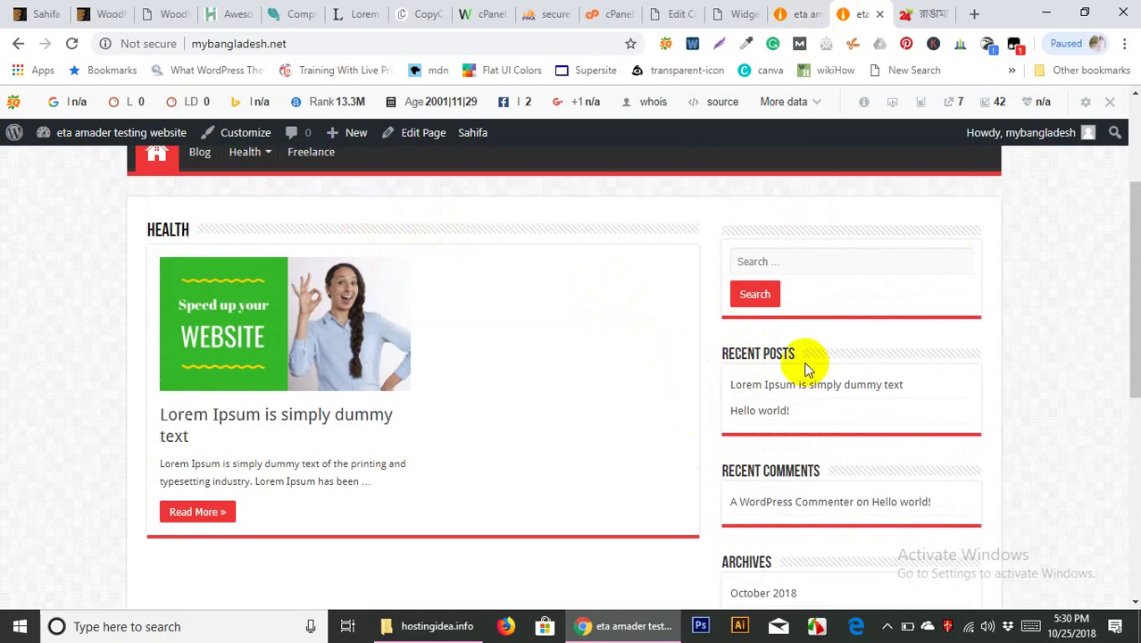
pyautogui.click(798, 13)
pyautogui.click(735, 12)
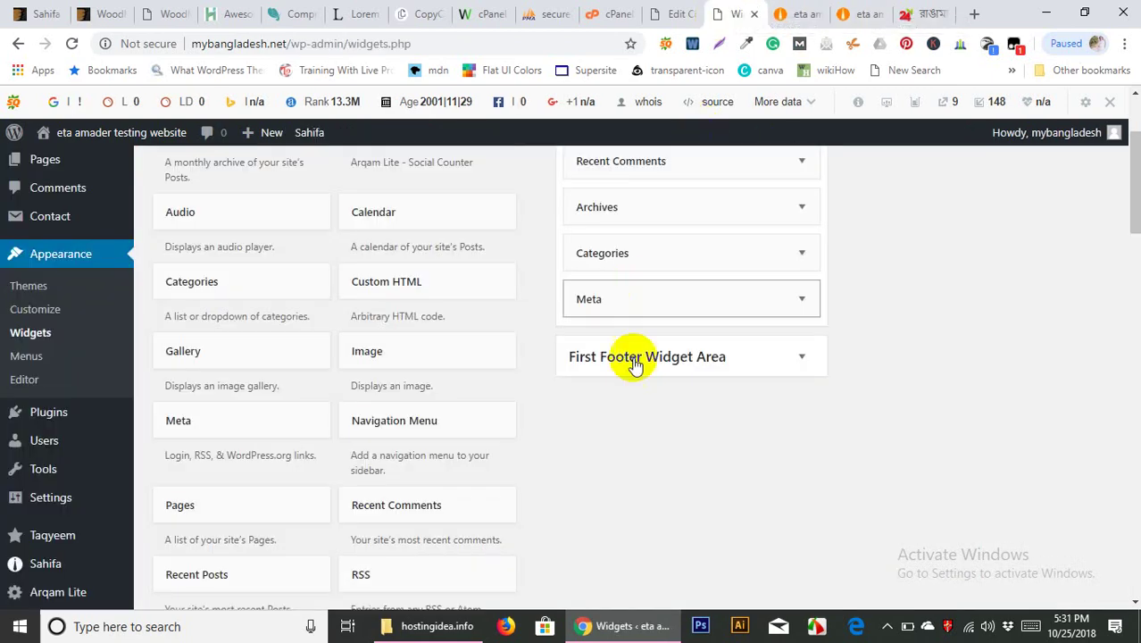
# Expand the Recent Posts widget in the Primary Widget Area and review its options and the widgets below it
pyautogui.scroll(3, 625, 303)
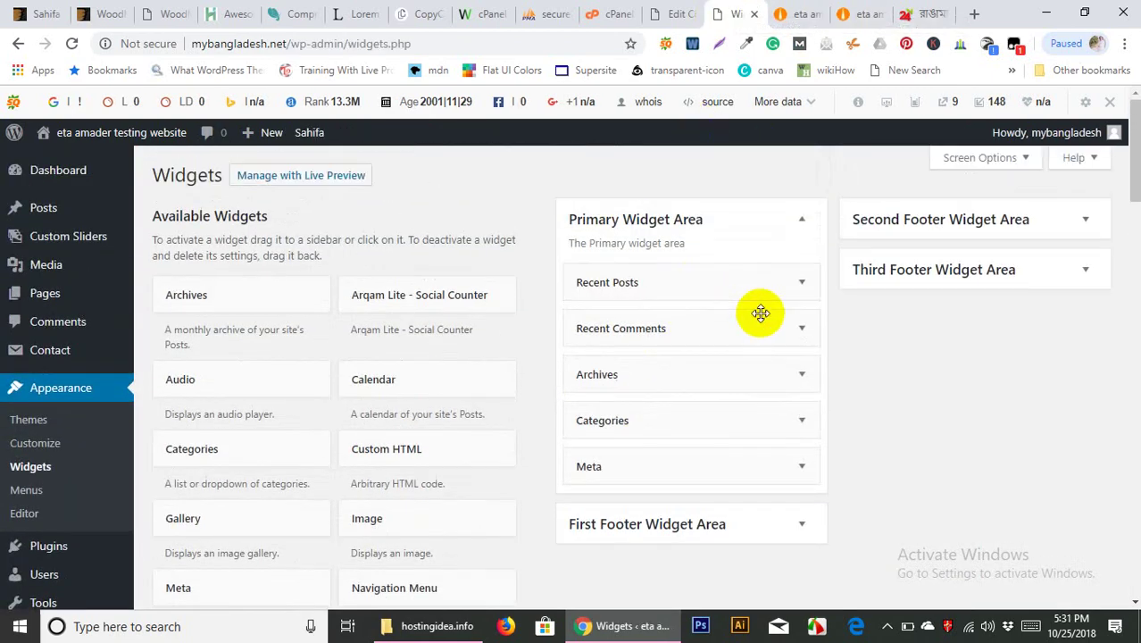
pyautogui.click(799, 282)
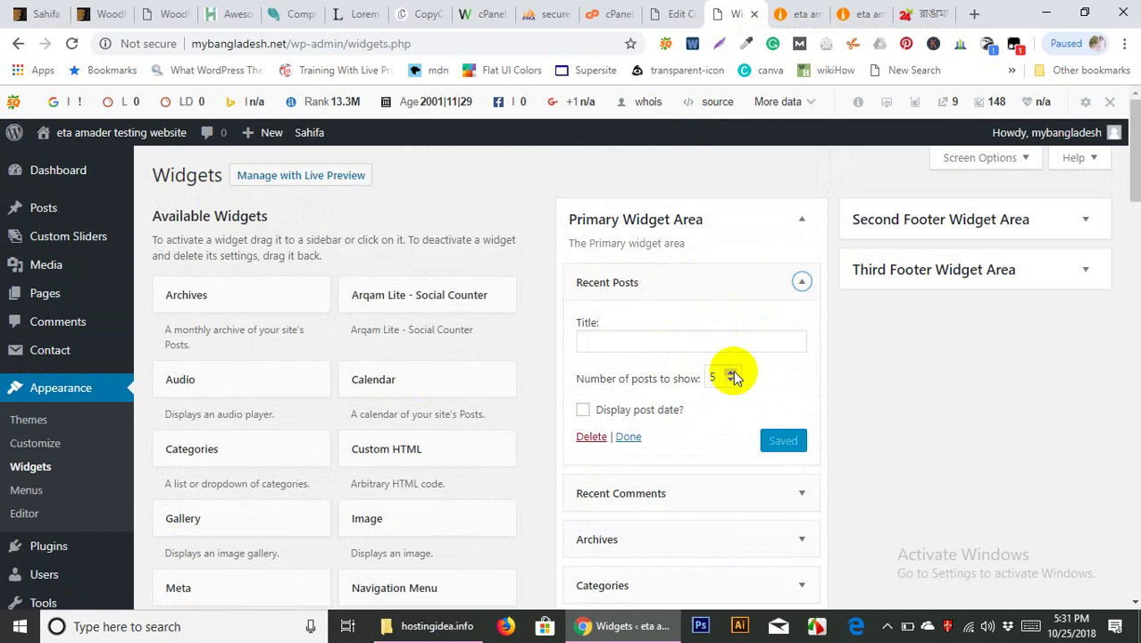
pyautogui.scroll(-2, 688, 357)
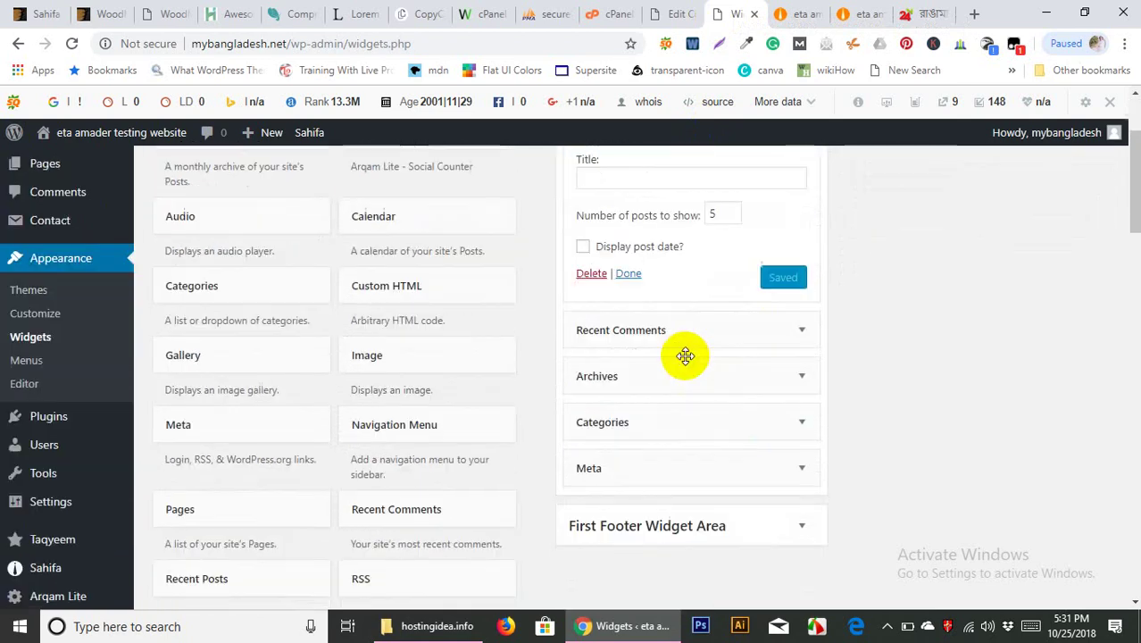
pyautogui.scroll(-2, 683, 361)
pyautogui.scroll(1, 660, 357)
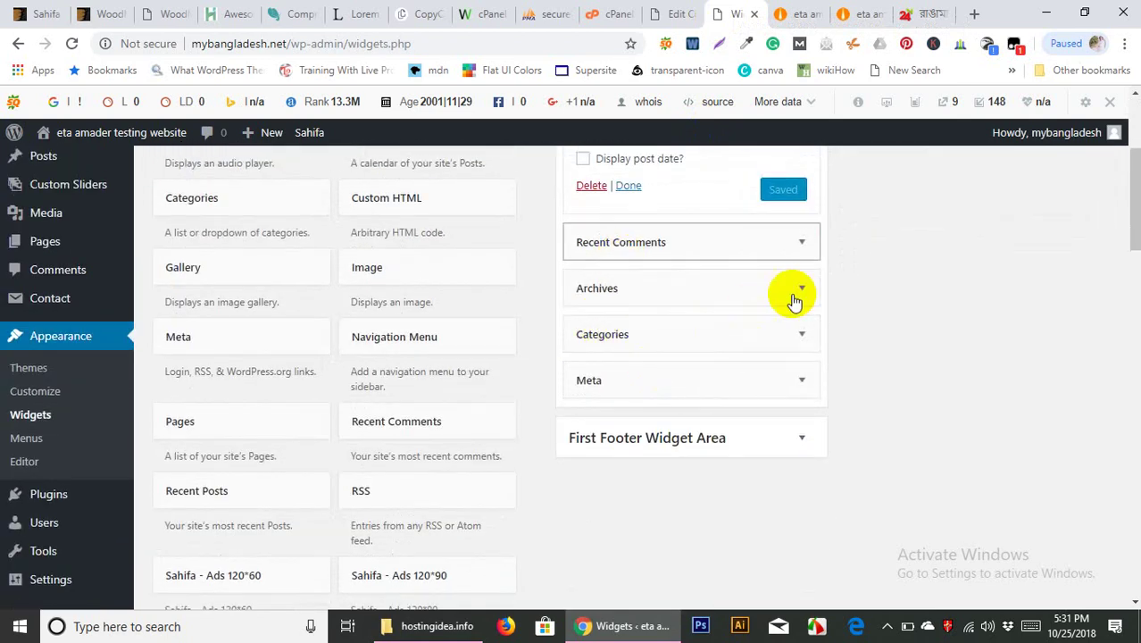
# Examine the sidebar of the pahar24.com article, from the latest news list to the image ads
pyautogui.click(902, 21)
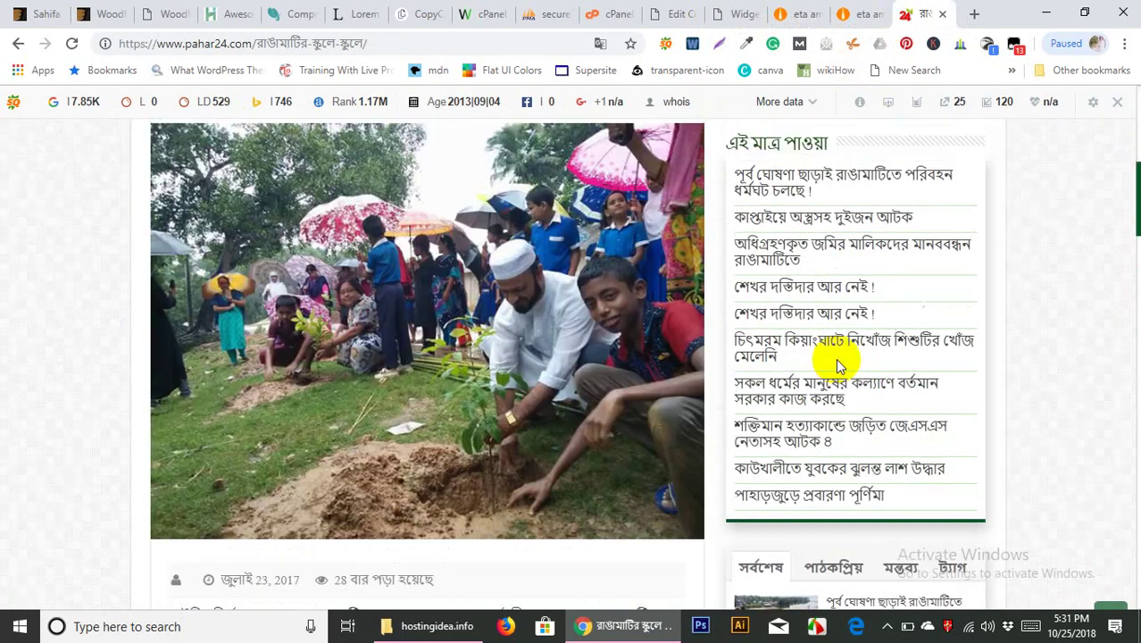
pyautogui.scroll(3, 831, 348)
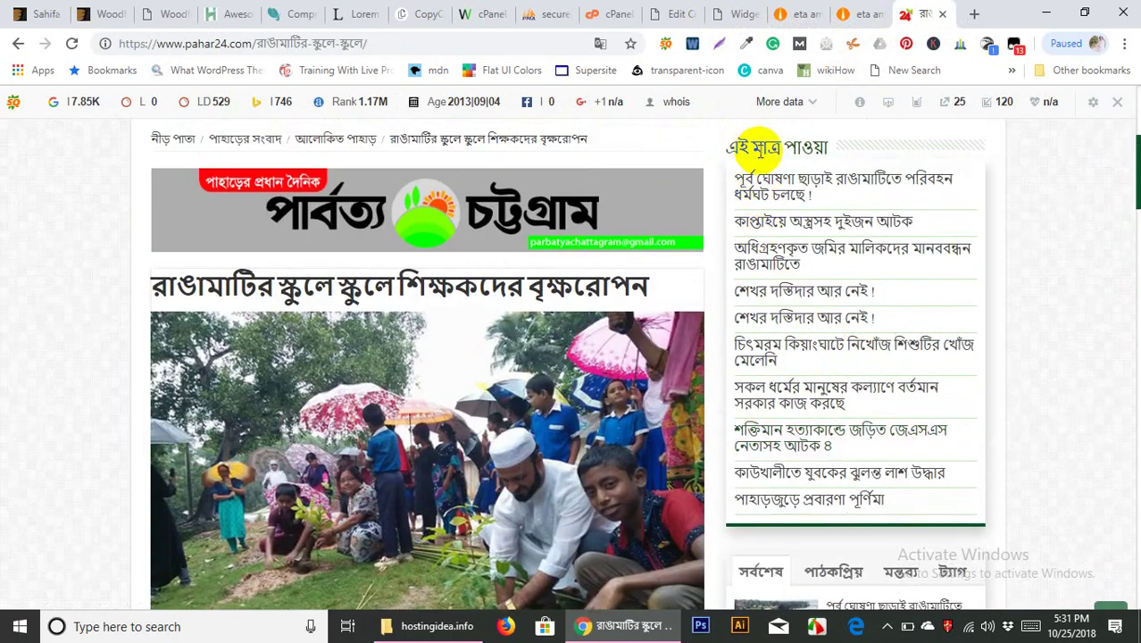
pyautogui.scroll(-4, 815, 267)
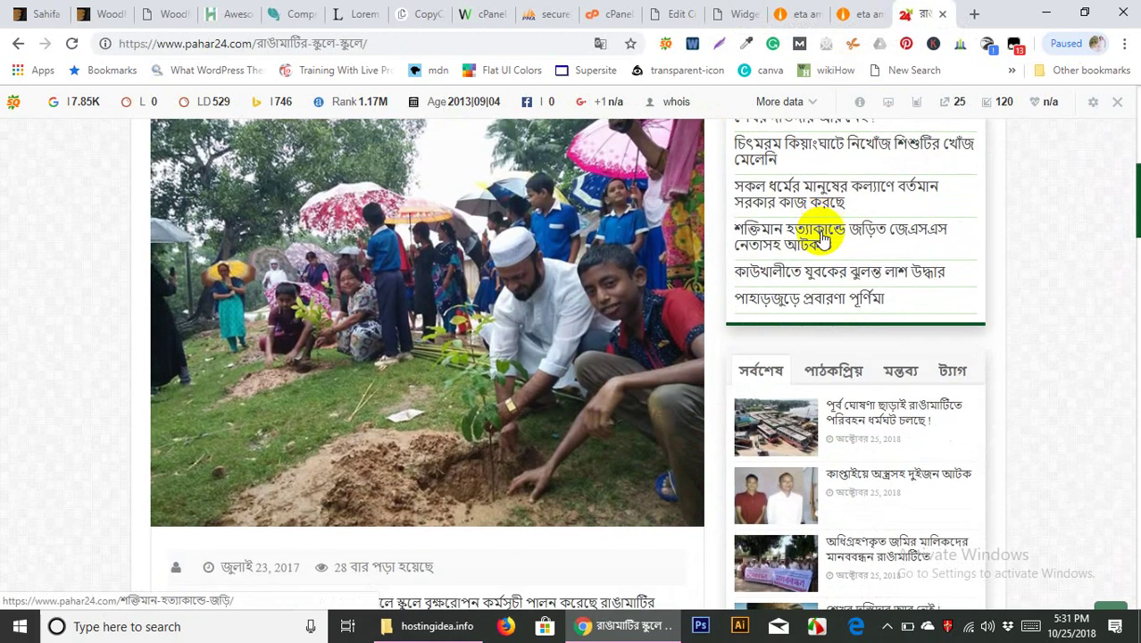
pyautogui.scroll(-7, 756, 259)
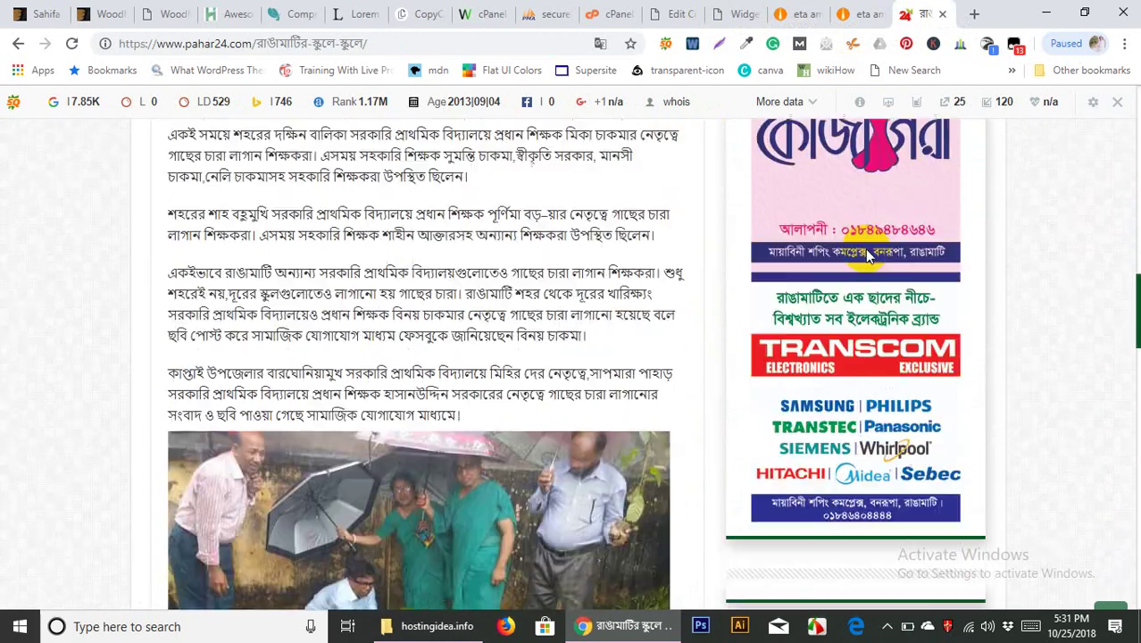
pyautogui.scroll(-3, 844, 250)
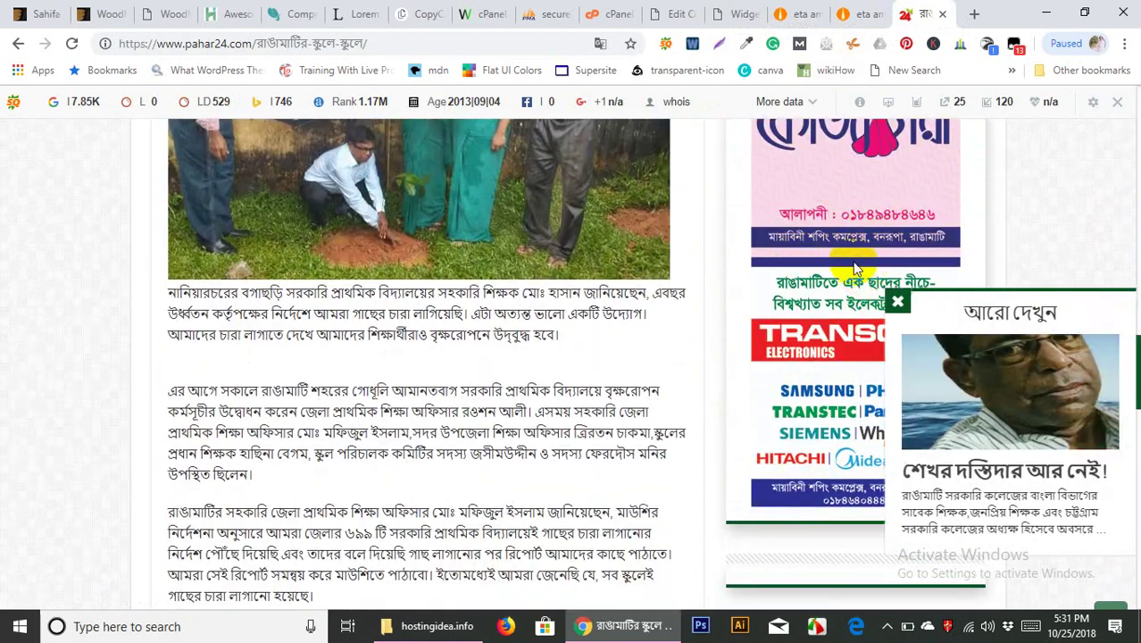
pyautogui.click(797, 14)
# Add an Image widget between Archives and Categories in the Primary Widget Area and open its image selection
pyautogui.click(724, 13)
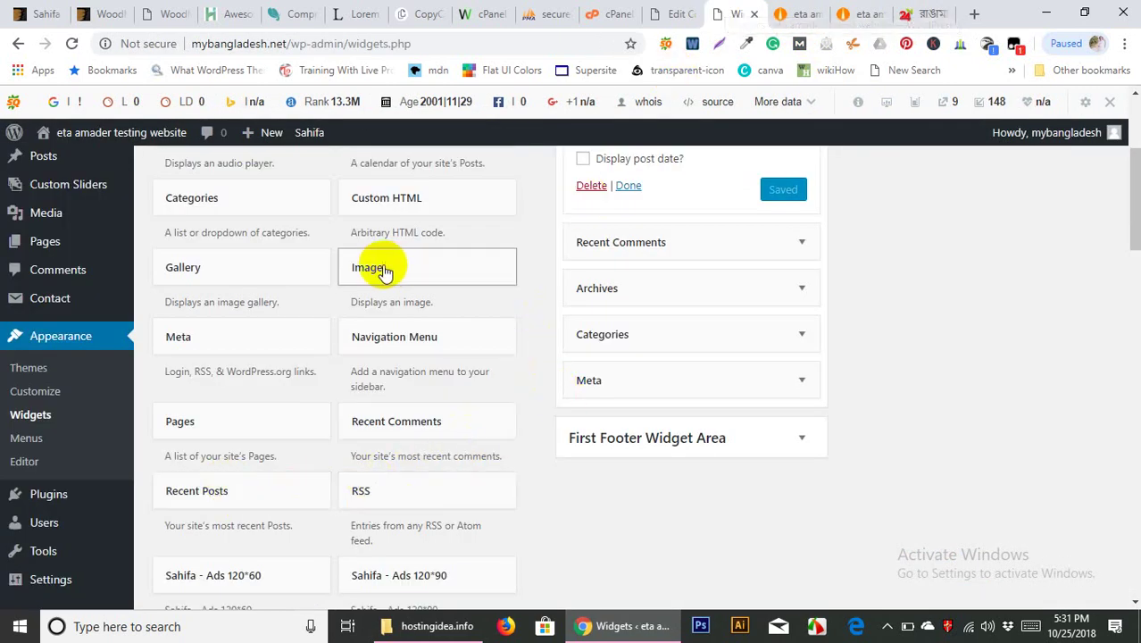
pyautogui.moveTo(384, 273); pyautogui.dragTo(622, 343)
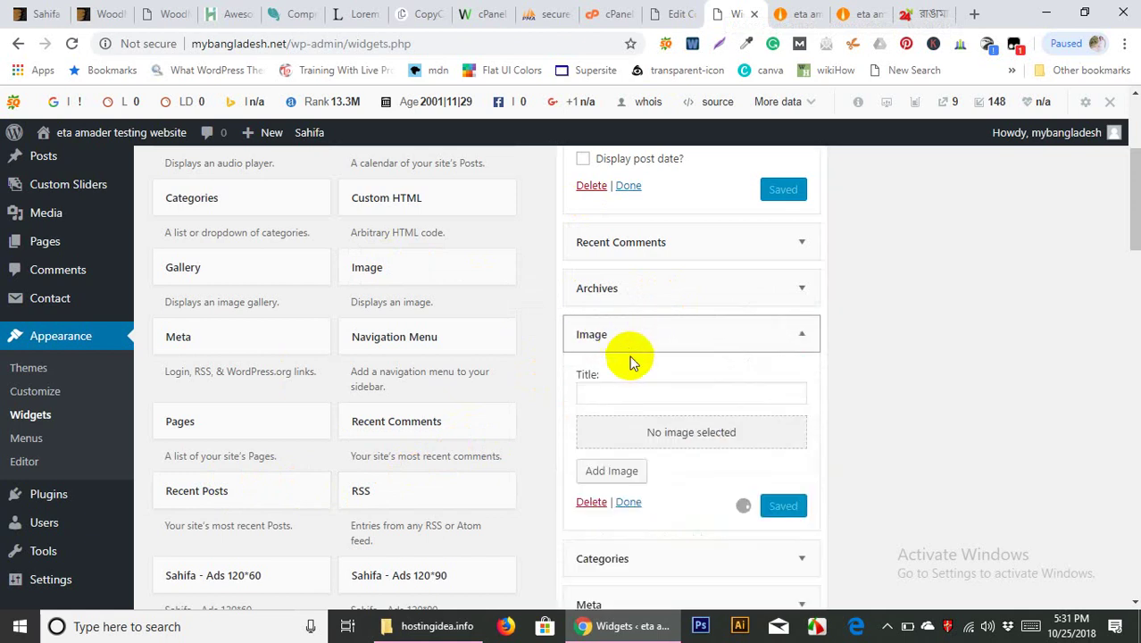
pyautogui.click(713, 436)
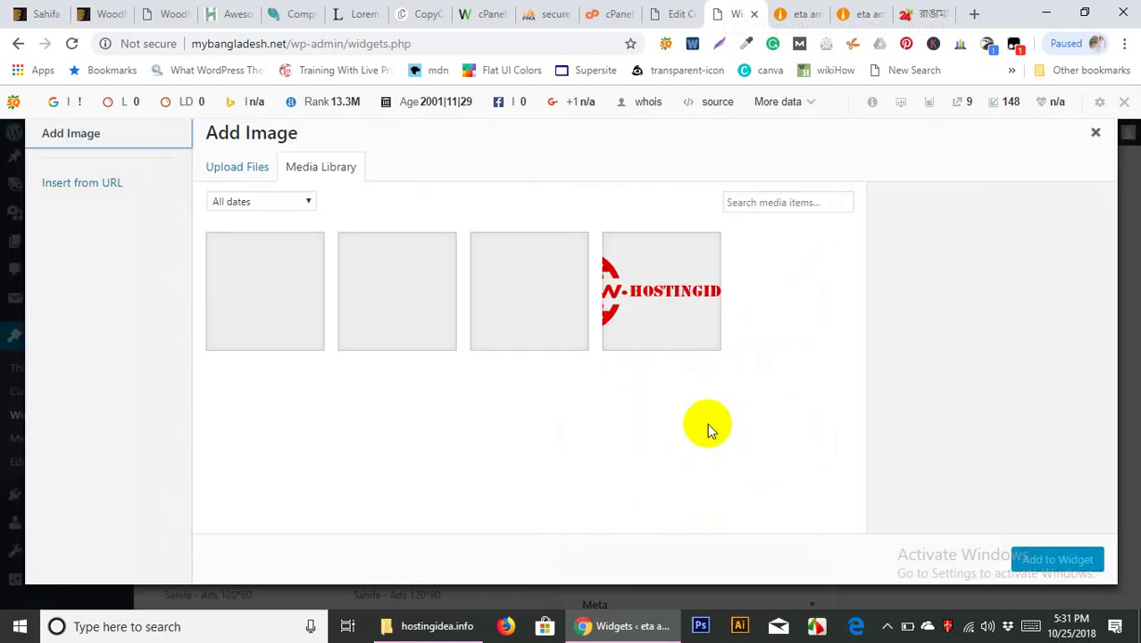
pyautogui.click(435, 626)
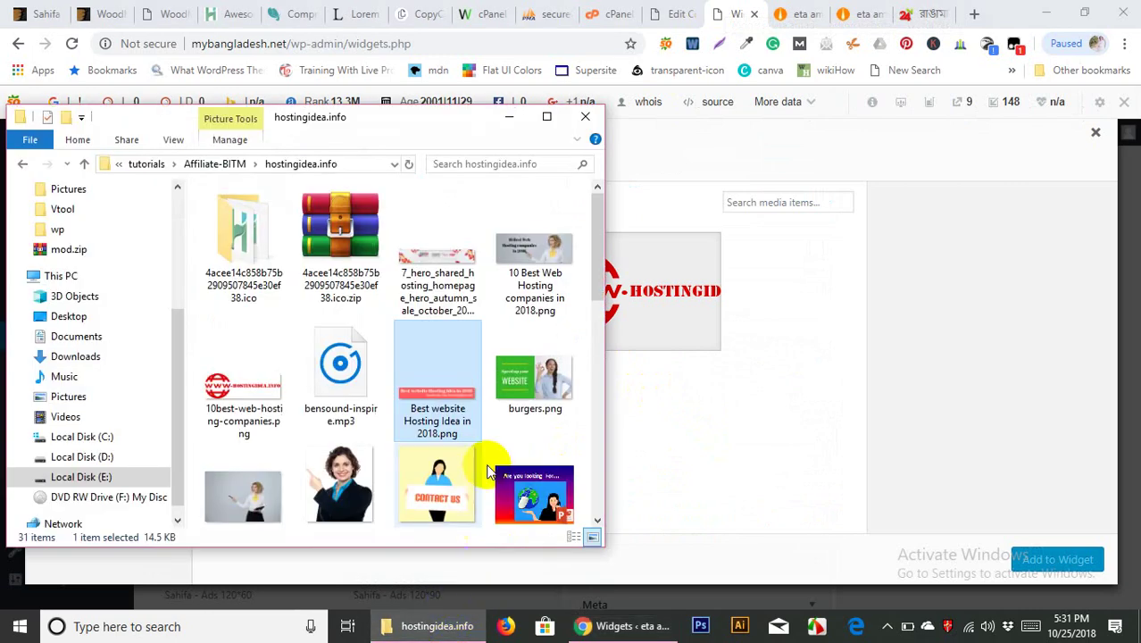
pyautogui.scroll(-1, 466, 500)
pyautogui.scroll(1, 476, 453)
pyautogui.scroll(-8, 469, 460)
pyautogui.scroll(3, 469, 460)
pyautogui.scroll(-3, 469, 460)
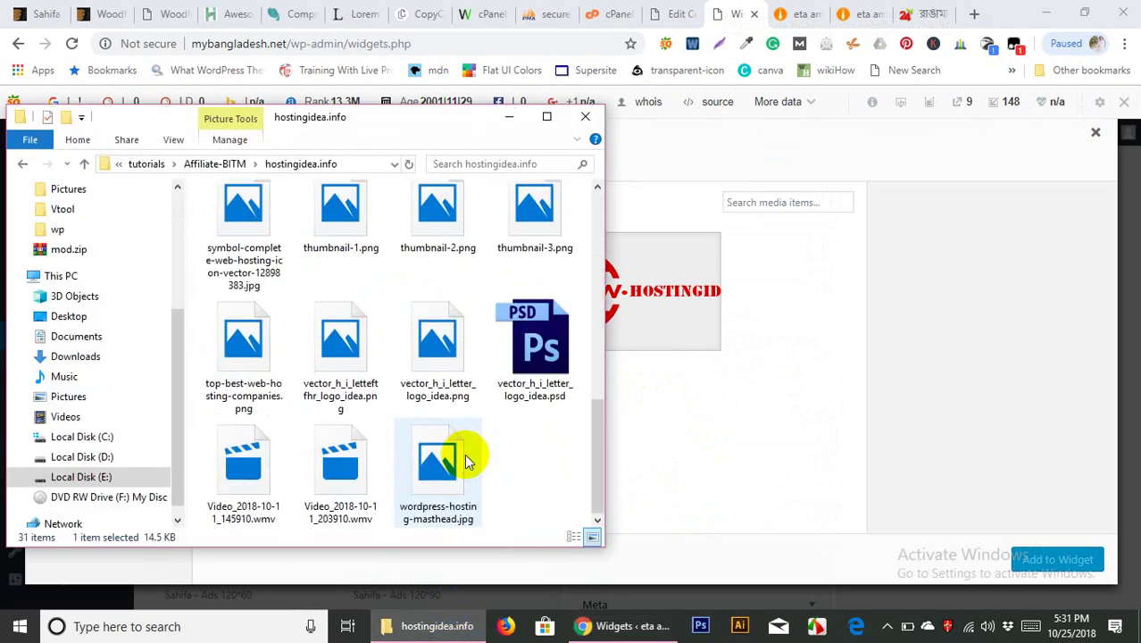
pyautogui.scroll(8, 467, 458)
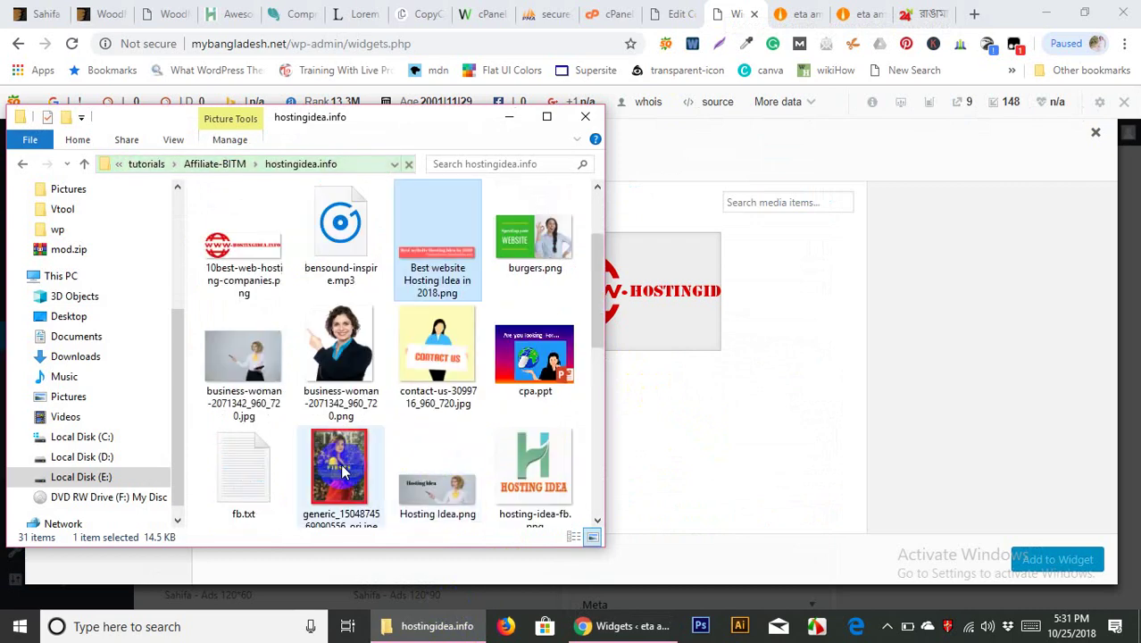
pyautogui.click(342, 471)
pyautogui.moveTo(342, 457); pyautogui.dragTo(802, 392)
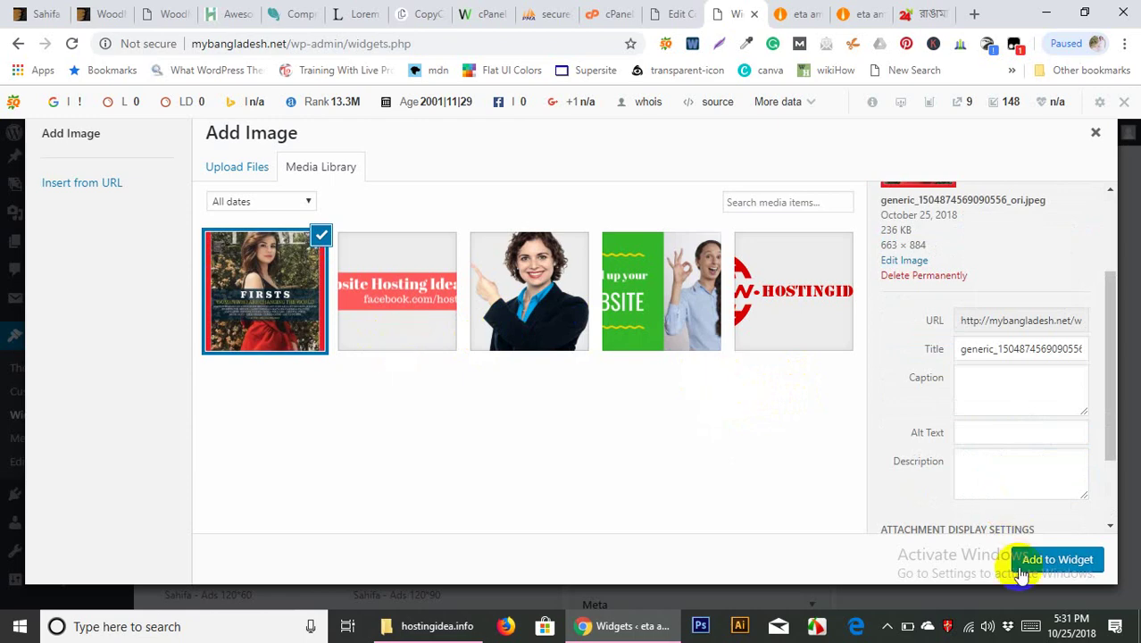
# Insert the selected magazine cover into the Image widget and save the widget
pyautogui.click(1059, 560)
pyautogui.scroll(-2, 832, 362)
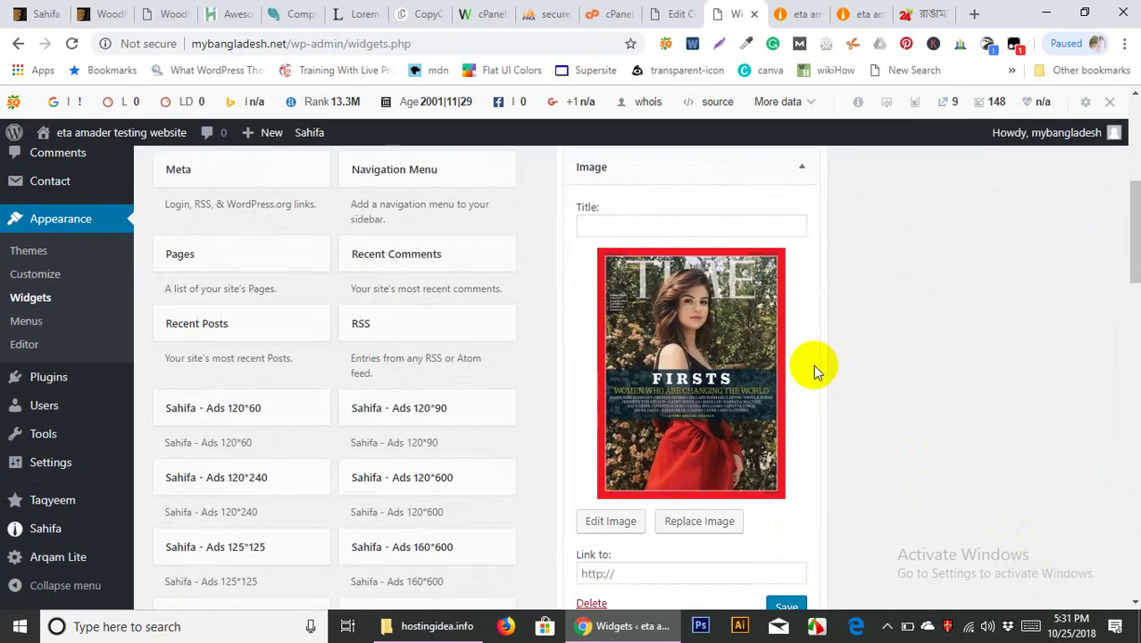
pyautogui.scroll(2, 815, 462)
pyautogui.scroll(-3, 840, 337)
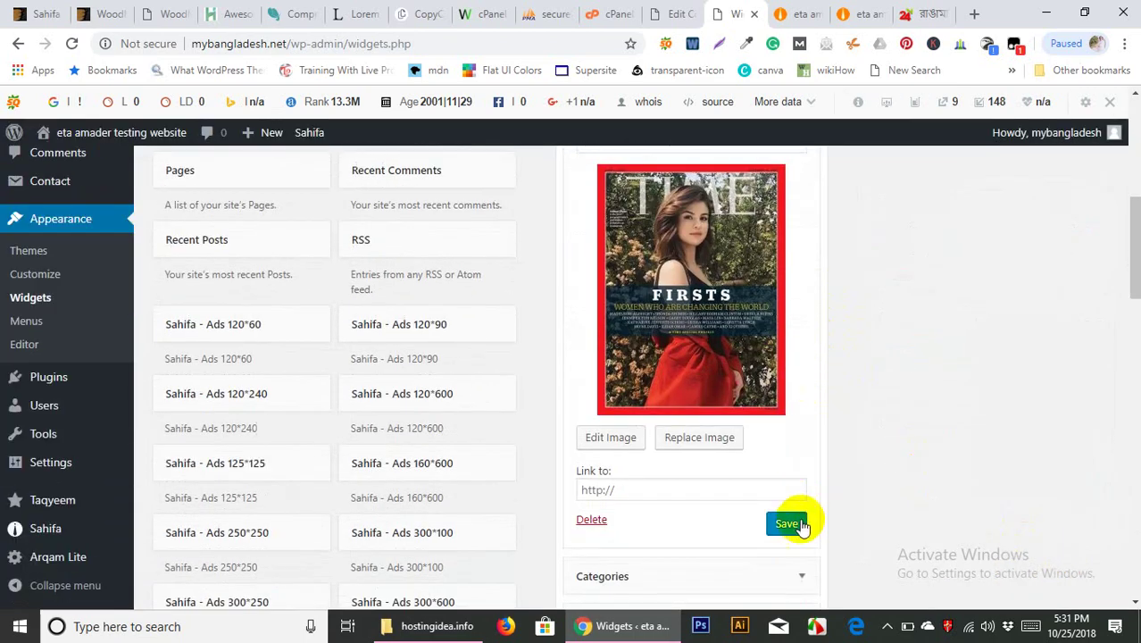
pyautogui.click(785, 523)
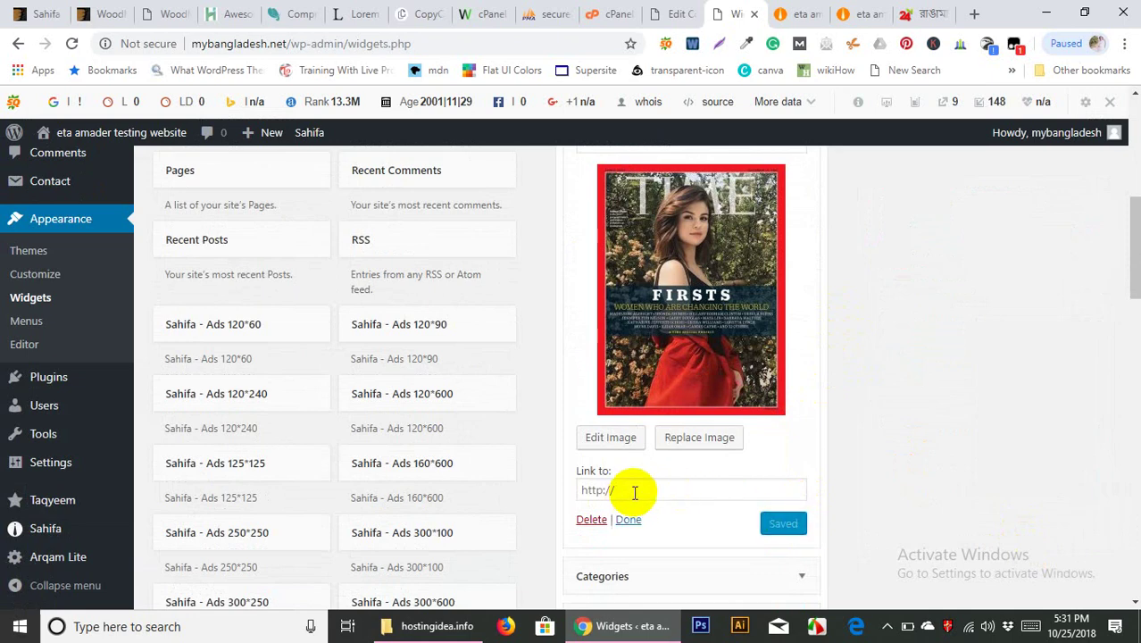
# Reload the live home page and check the image in its sidebar
pyautogui.scroll(4, 845, 455)
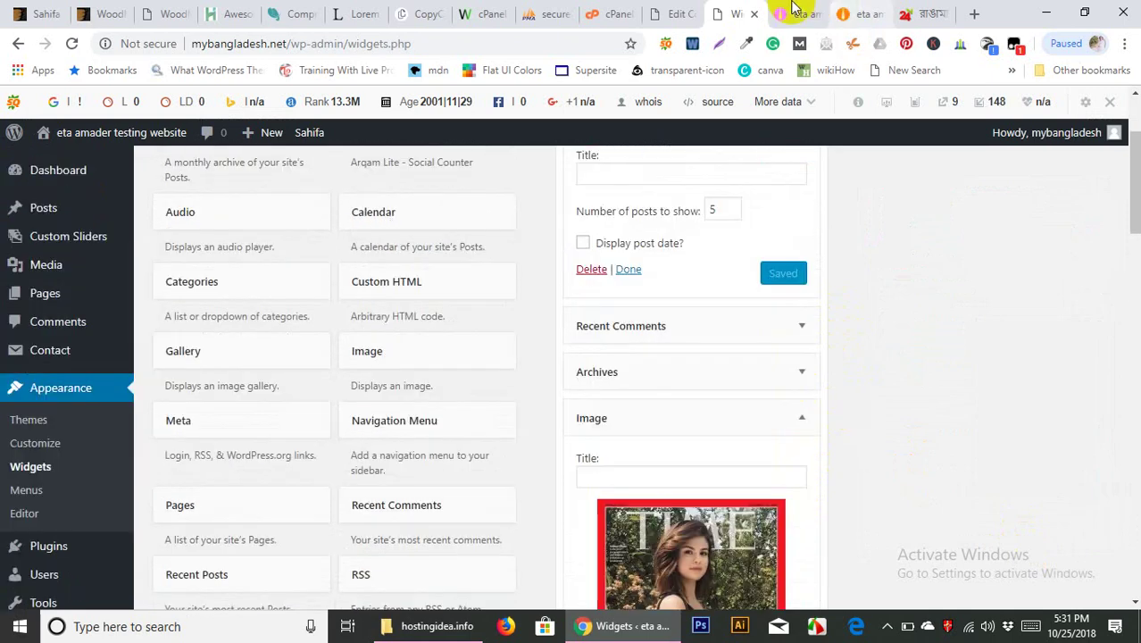
pyautogui.click(797, 14)
pyautogui.click(73, 44)
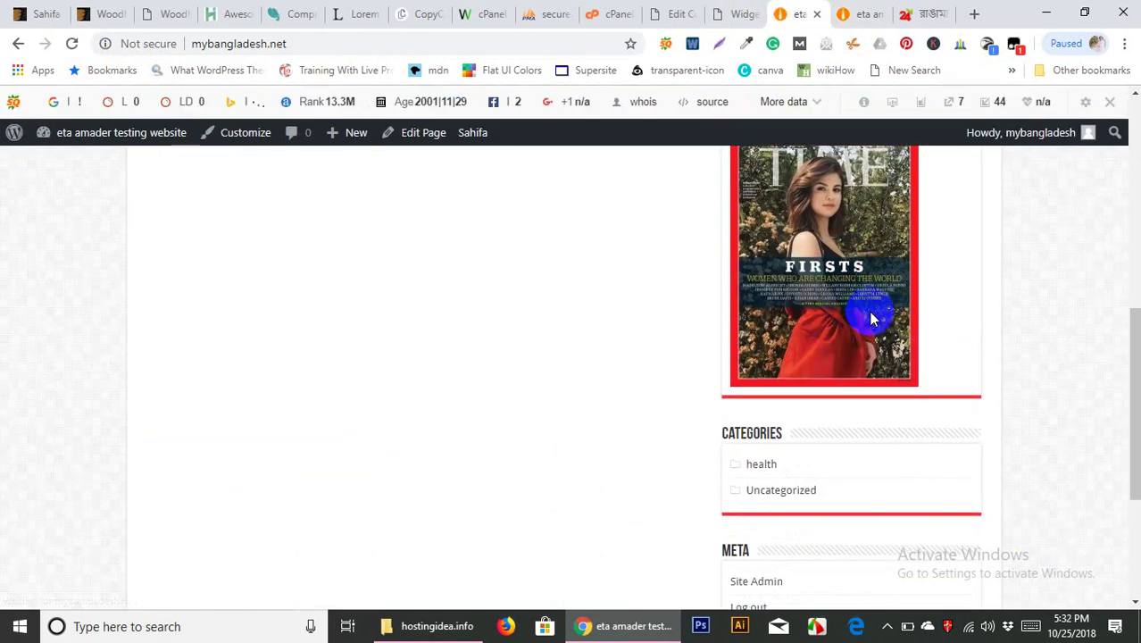
pyautogui.click(676, 16)
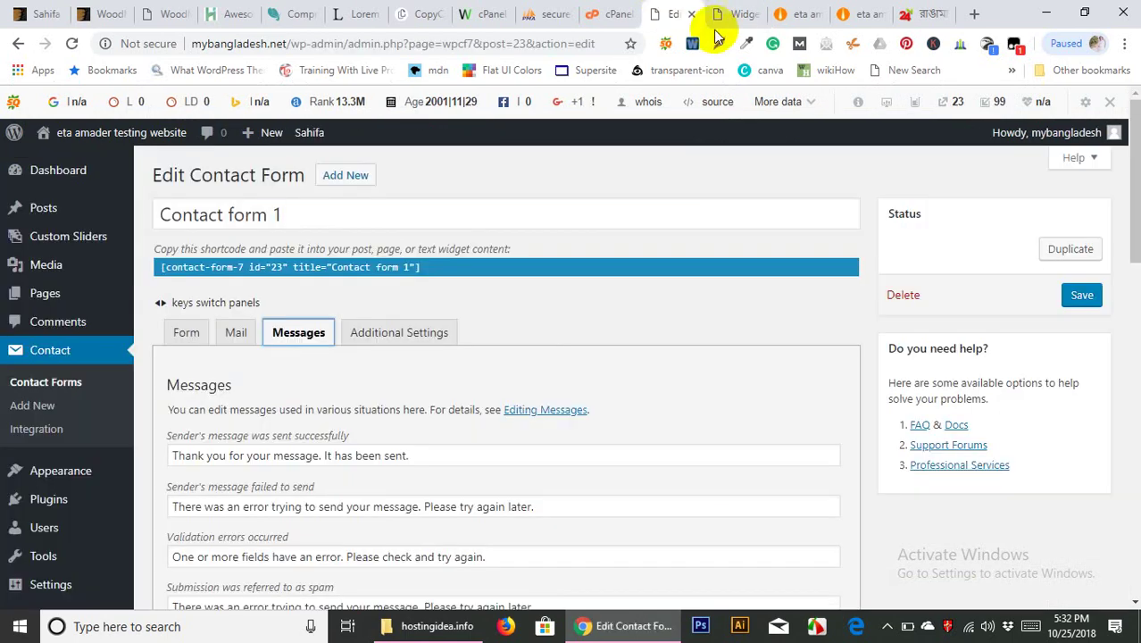
# Add a Sahifa - Ads 300*600 widget below Meta in the Primary Widget Area and activate its ads image path for entry
pyautogui.click(742, 14)
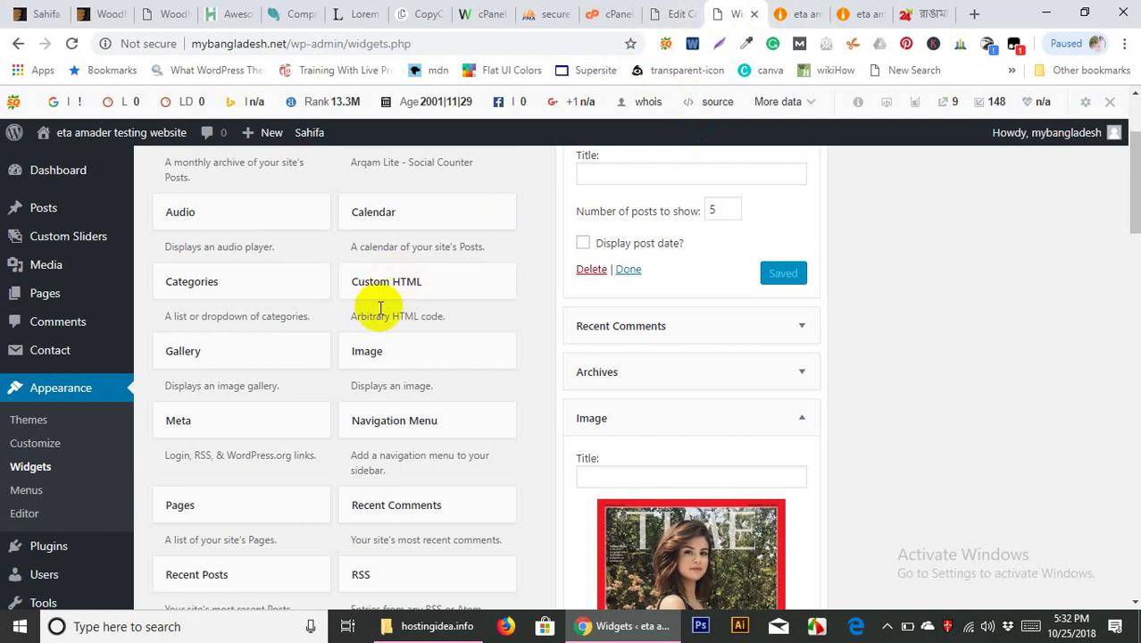
pyautogui.scroll(-5, 383, 306)
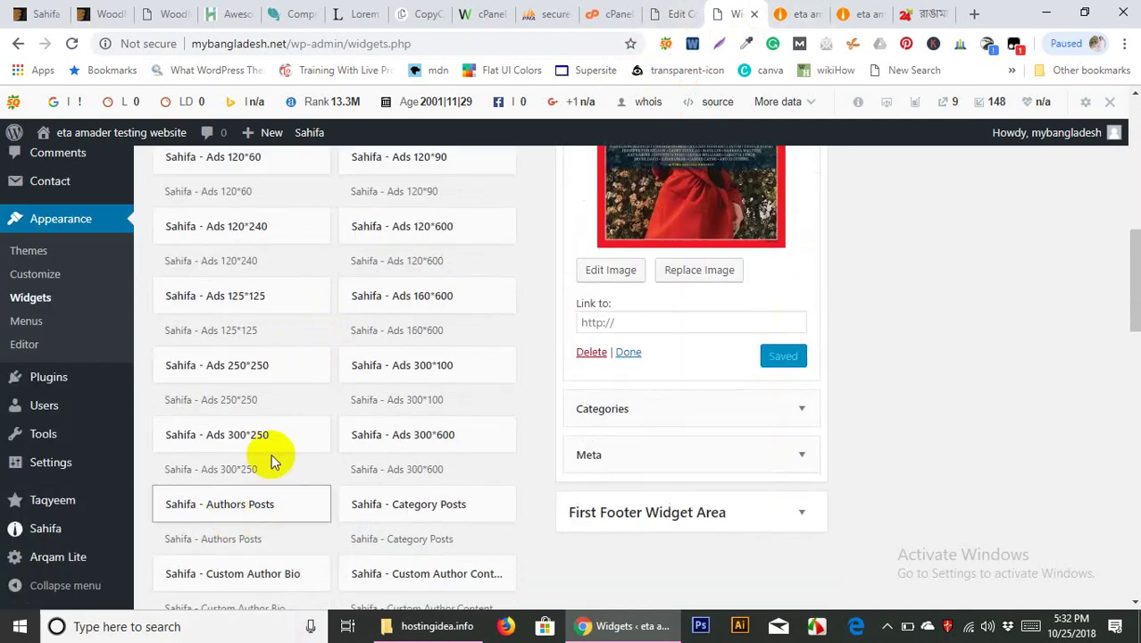
pyautogui.scroll(-3, 449, 349)
pyautogui.scroll(2, 268, 386)
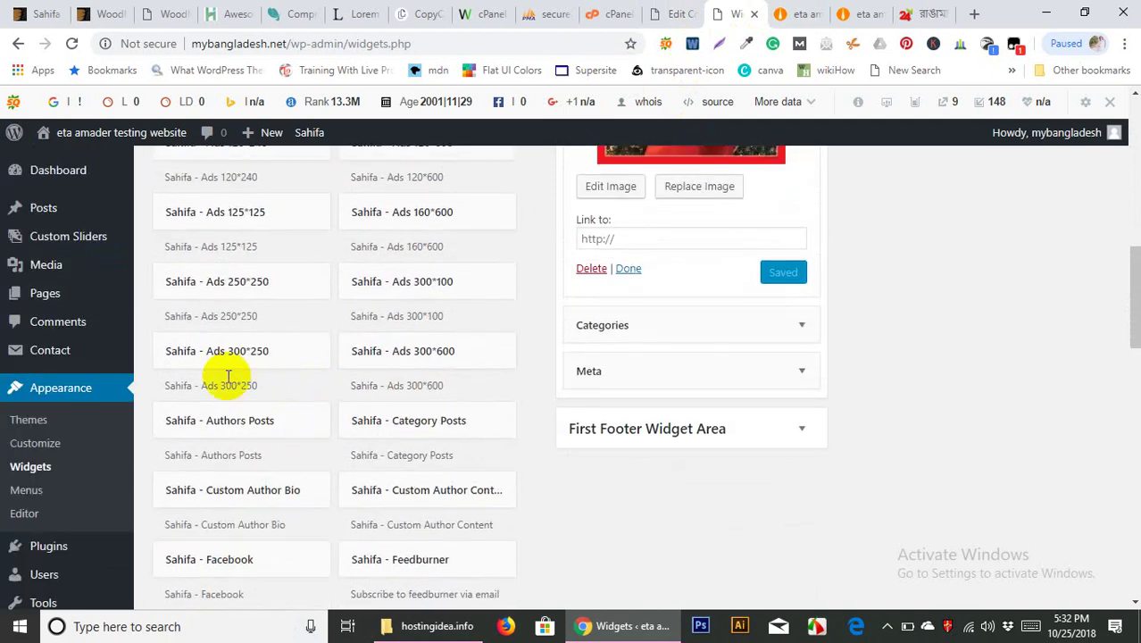
pyautogui.scroll(1, 479, 388)
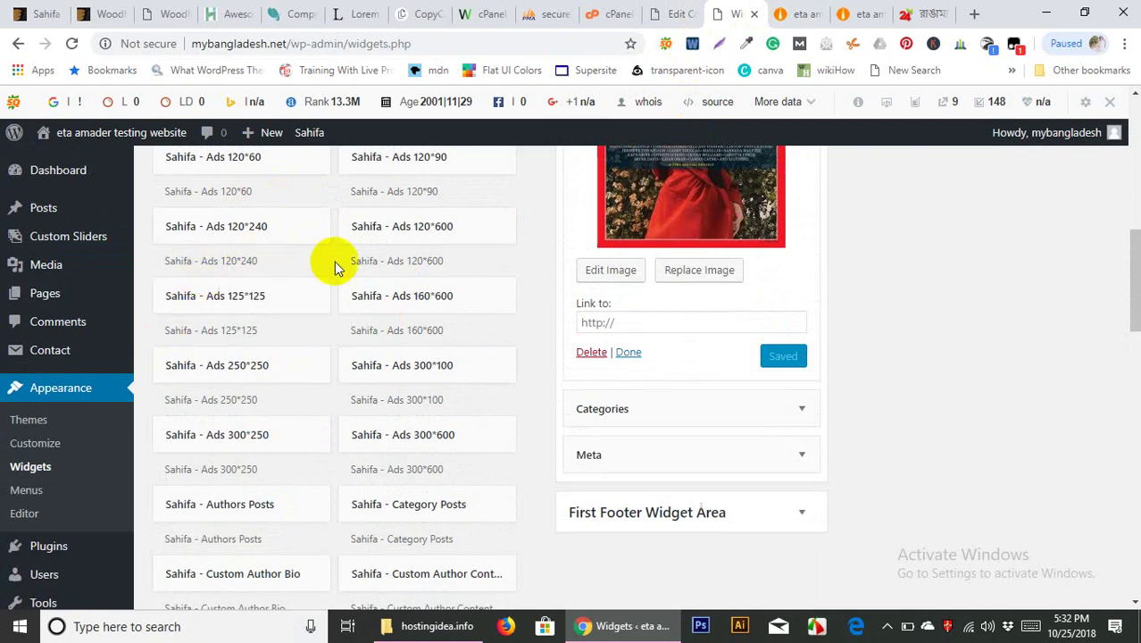
pyautogui.scroll(2, 330, 259)
pyautogui.scroll(-2, 277, 328)
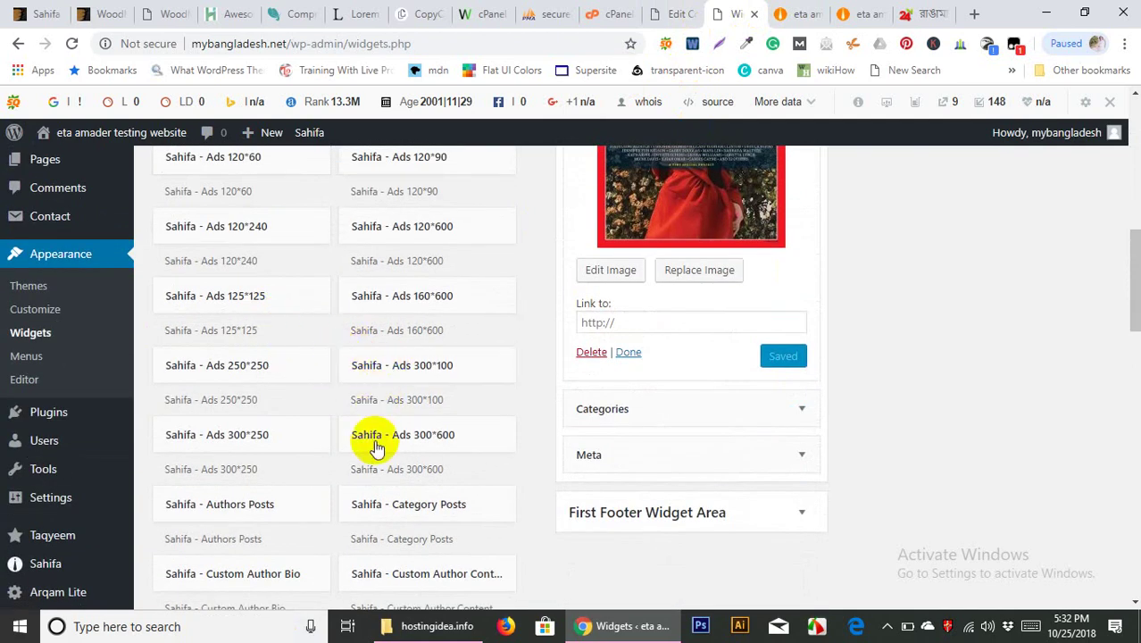
pyautogui.moveTo(423, 427); pyautogui.dragTo(562, 492)
pyautogui.scroll(-3, 562, 492)
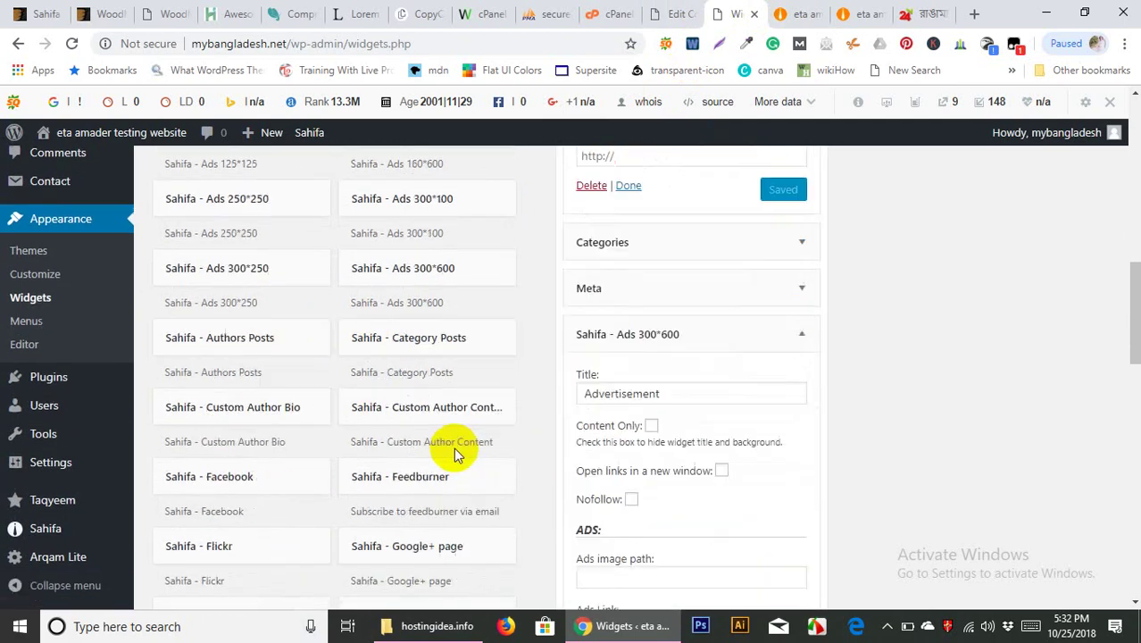
pyautogui.scroll(-2, 667, 422)
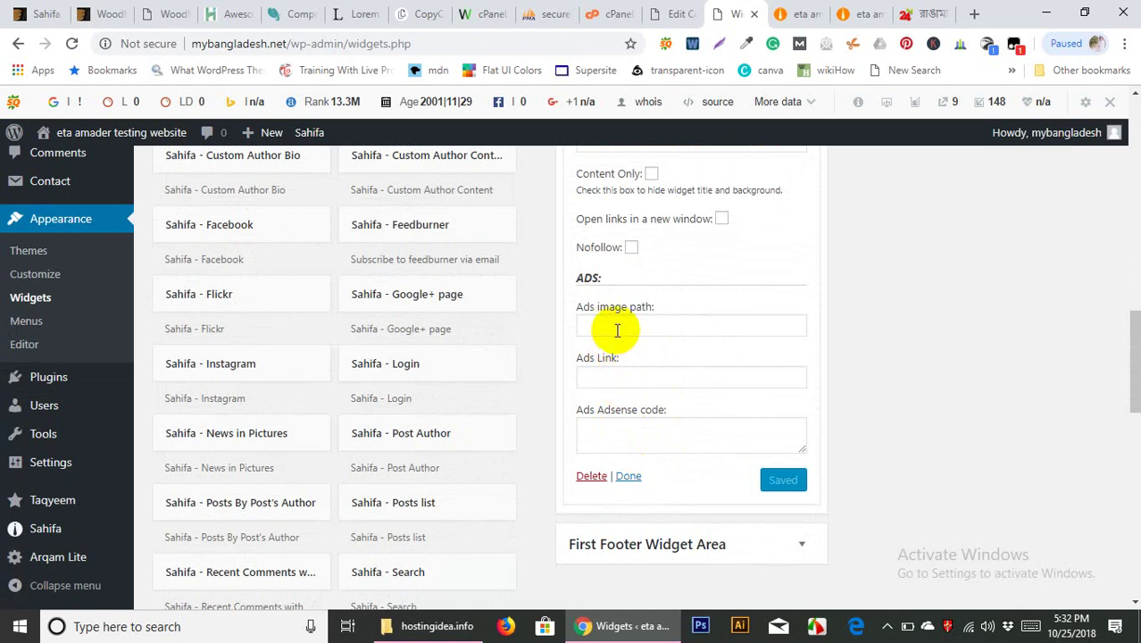
pyautogui.click(615, 324)
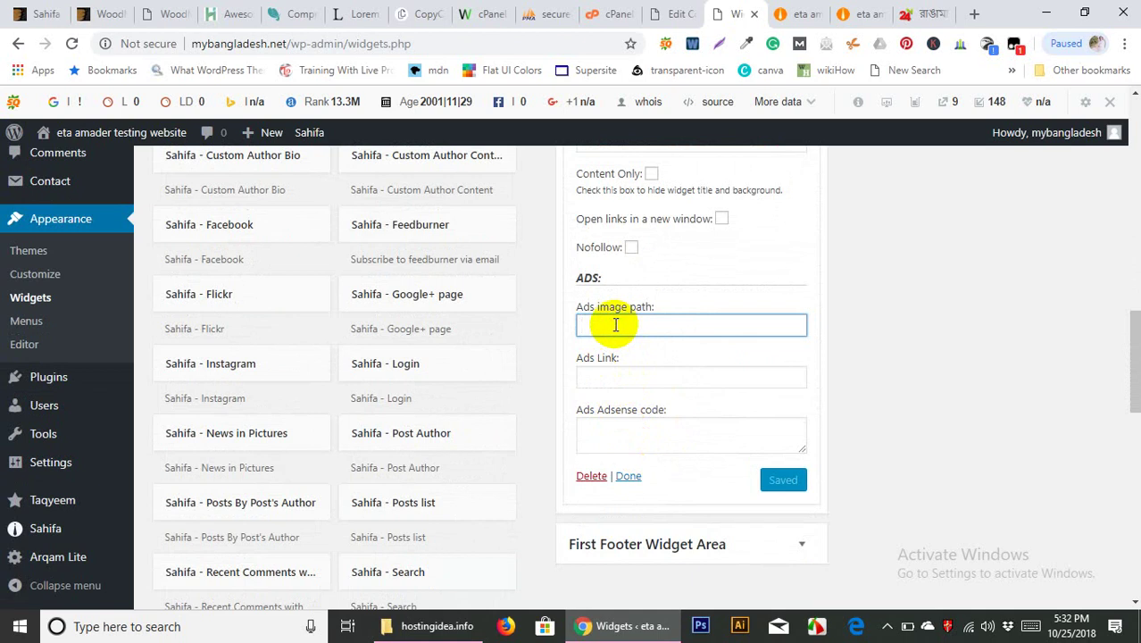
pyautogui.click(620, 437)
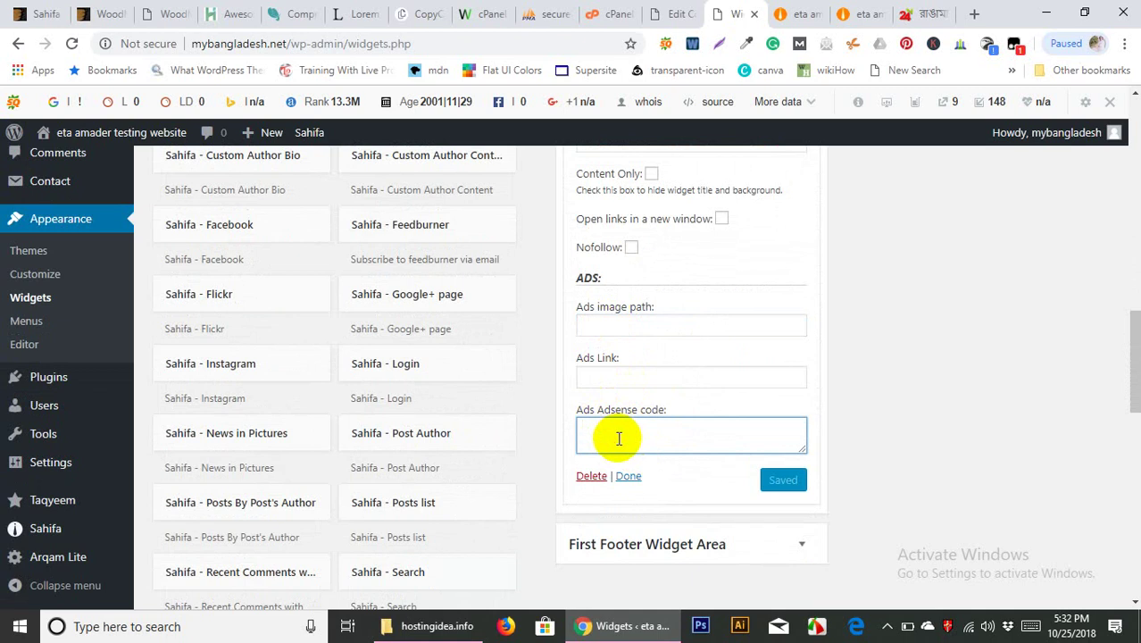
pyautogui.click(613, 325)
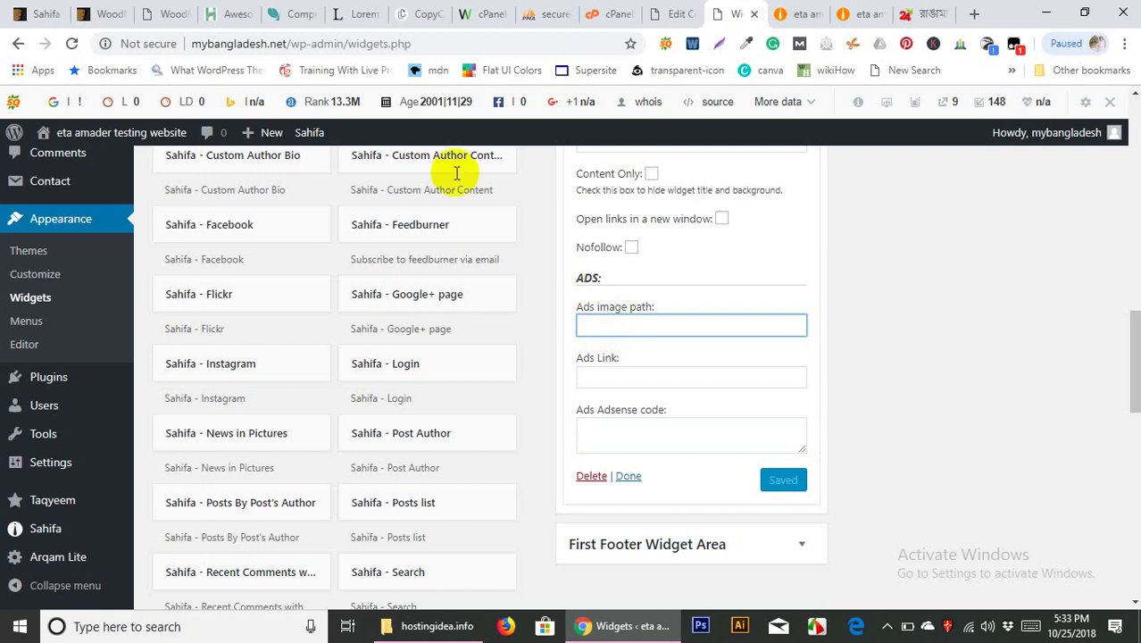
# Copy the file URL of business-woman-2071342_960_720.png from the media library, using the browser tab holding the contact form
pyautogui.click(169, 14)
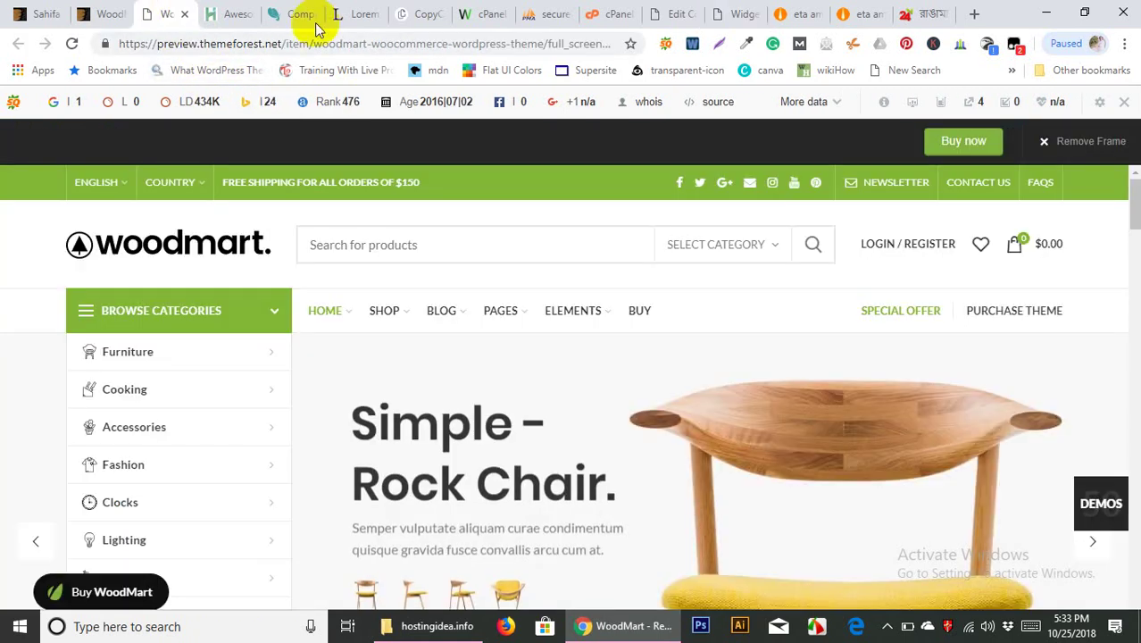
pyautogui.click(730, 15)
pyautogui.click(686, 15)
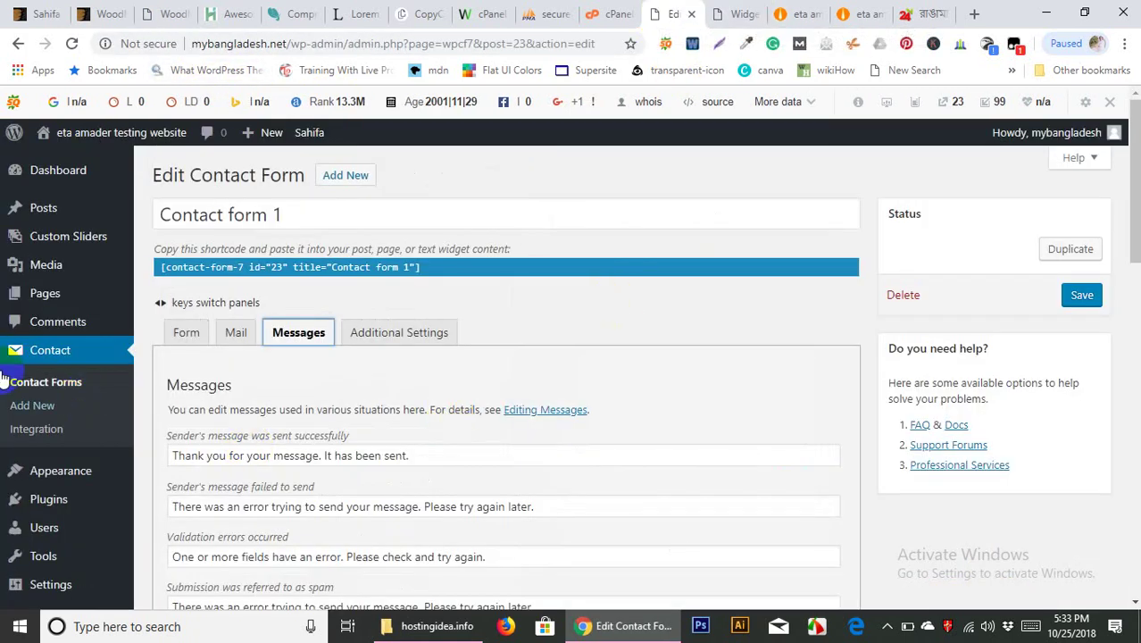
pyautogui.moveTo(49, 303)
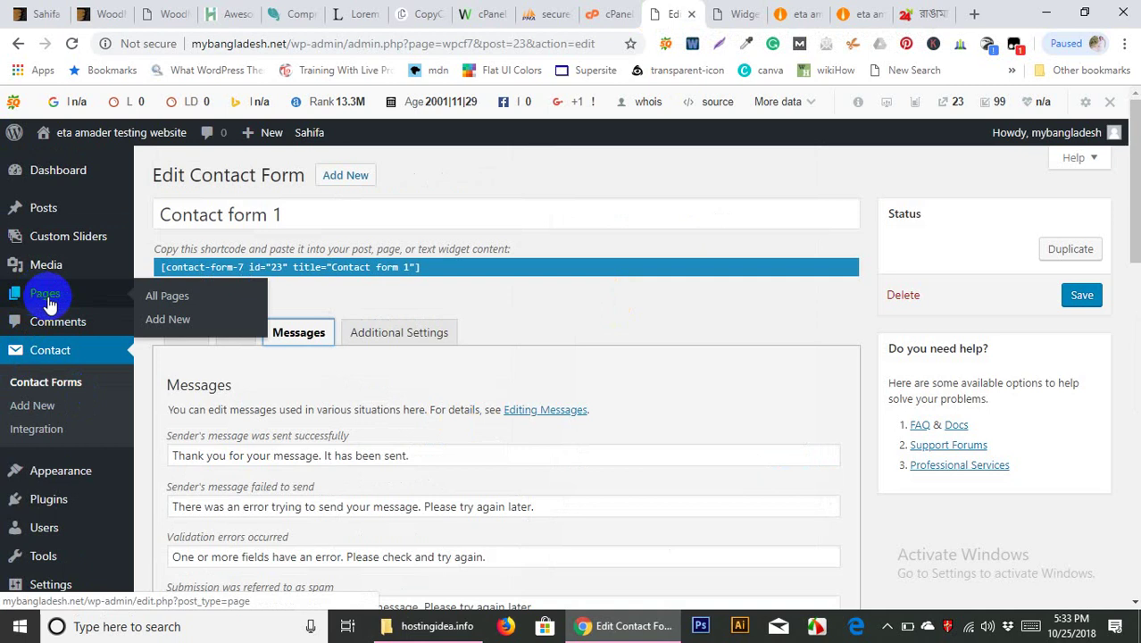
pyautogui.click(175, 303)
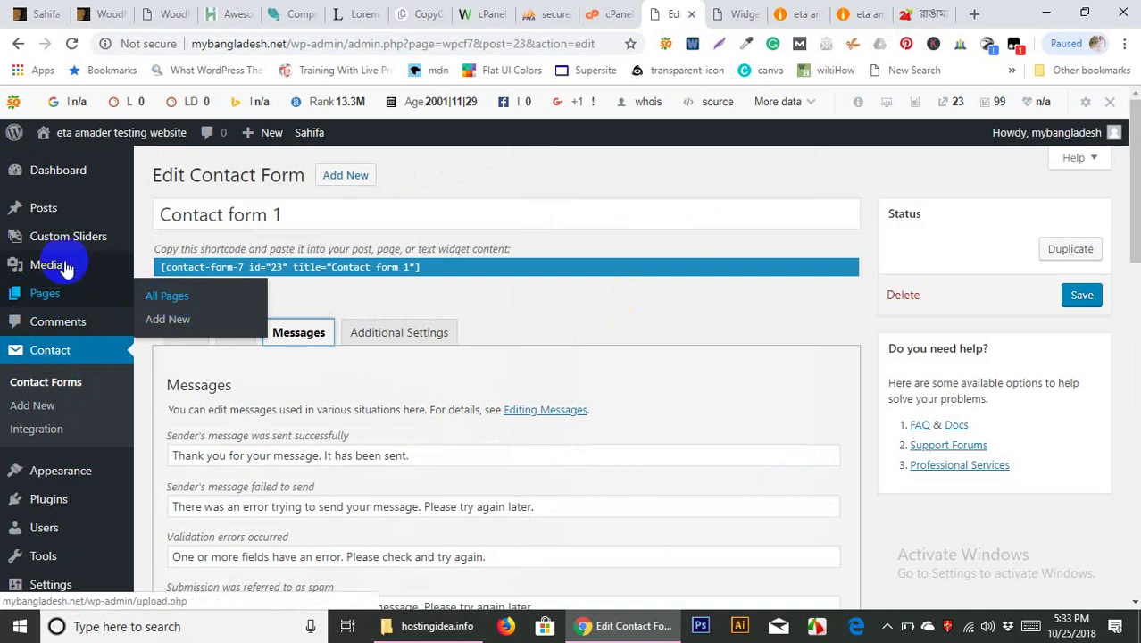
pyautogui.moveTo(77, 261)
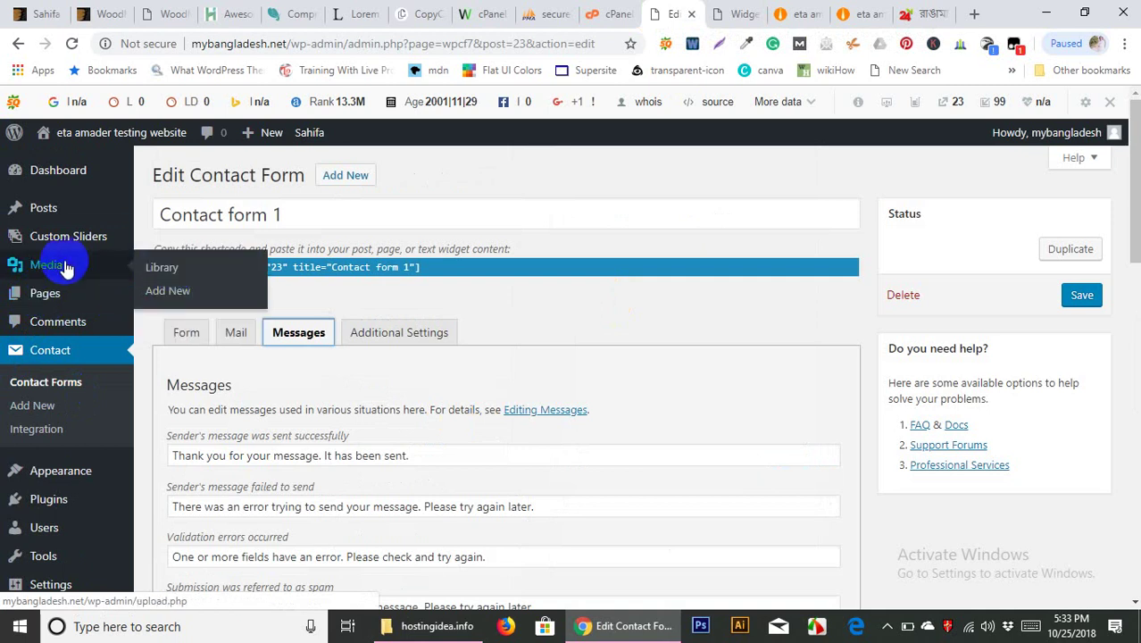
pyautogui.click(170, 268)
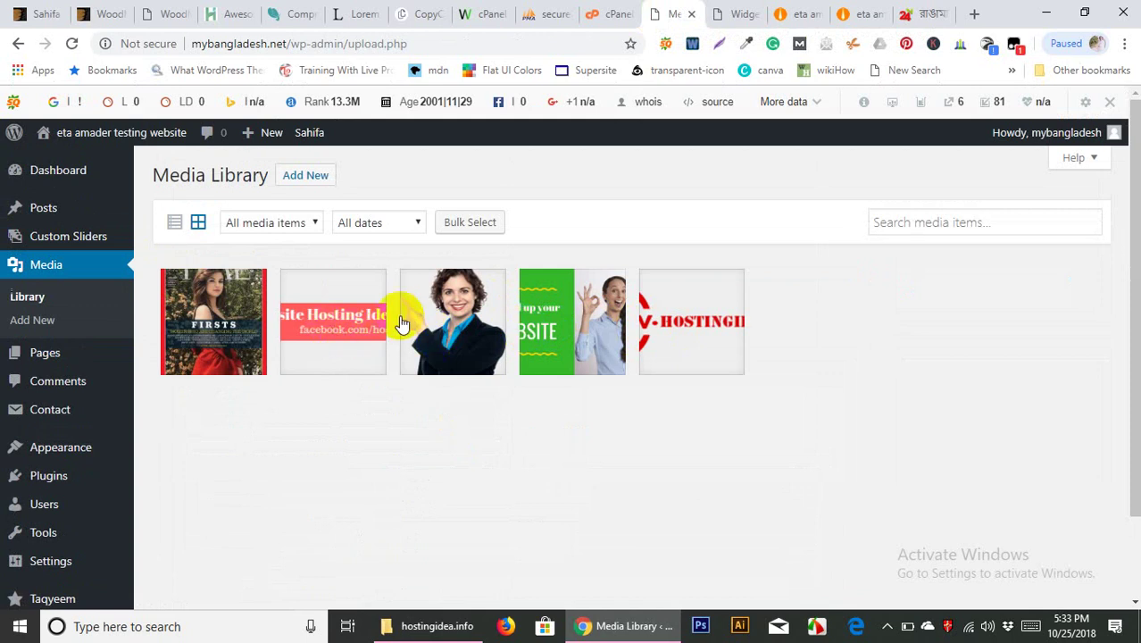
pyautogui.click(451, 314)
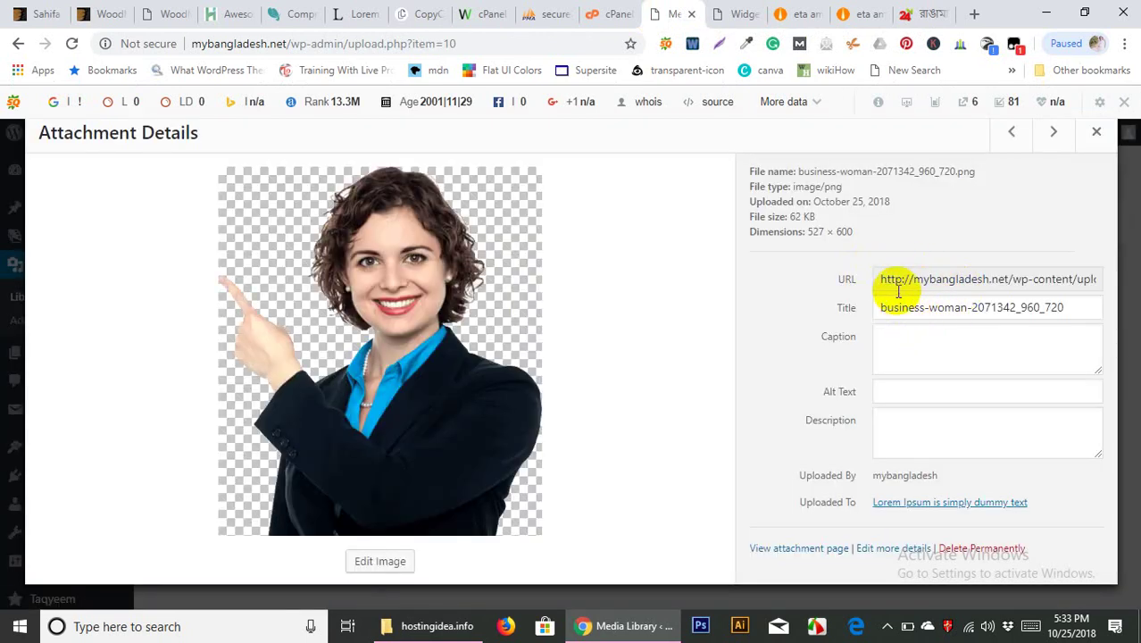
pyautogui.click(888, 283)
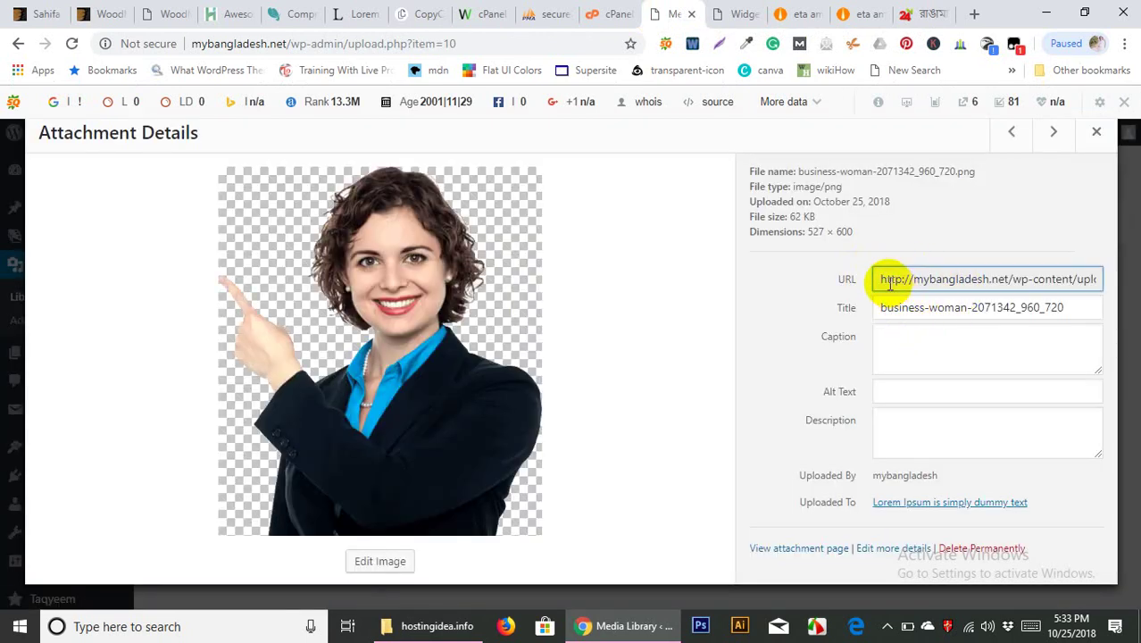
pyautogui.hotkey('ctrl', 'a')
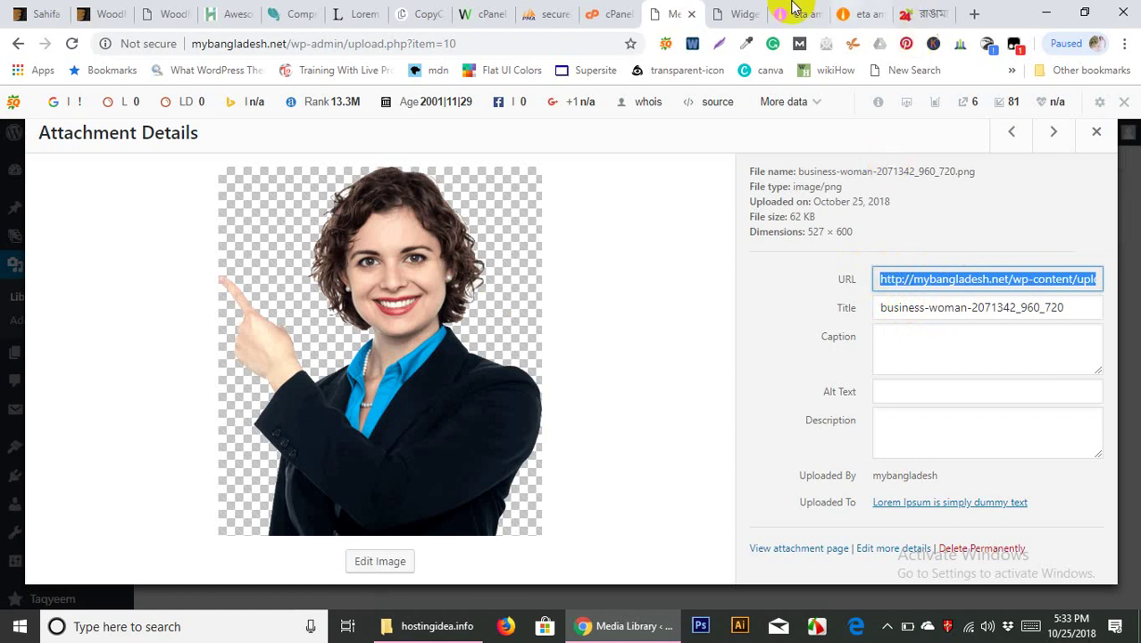
# Set the 300*600 ad widget's image path to the copied business-woman-2071342_960_720.png URL, save the widget and collapse it
pyautogui.click(737, 13)
pyautogui.click(596, 326)
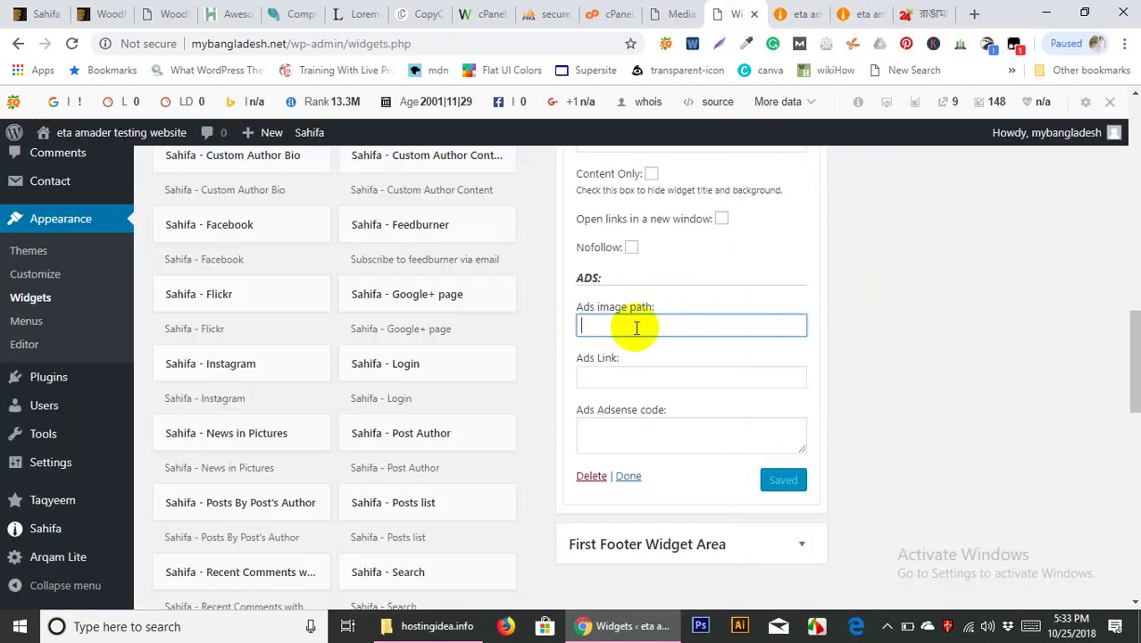
pyautogui.write('http://mybangladesh.net/wp-content/uploads/2018/10/business-woman-2071342_960_720.png')
pyautogui.click(785, 481)
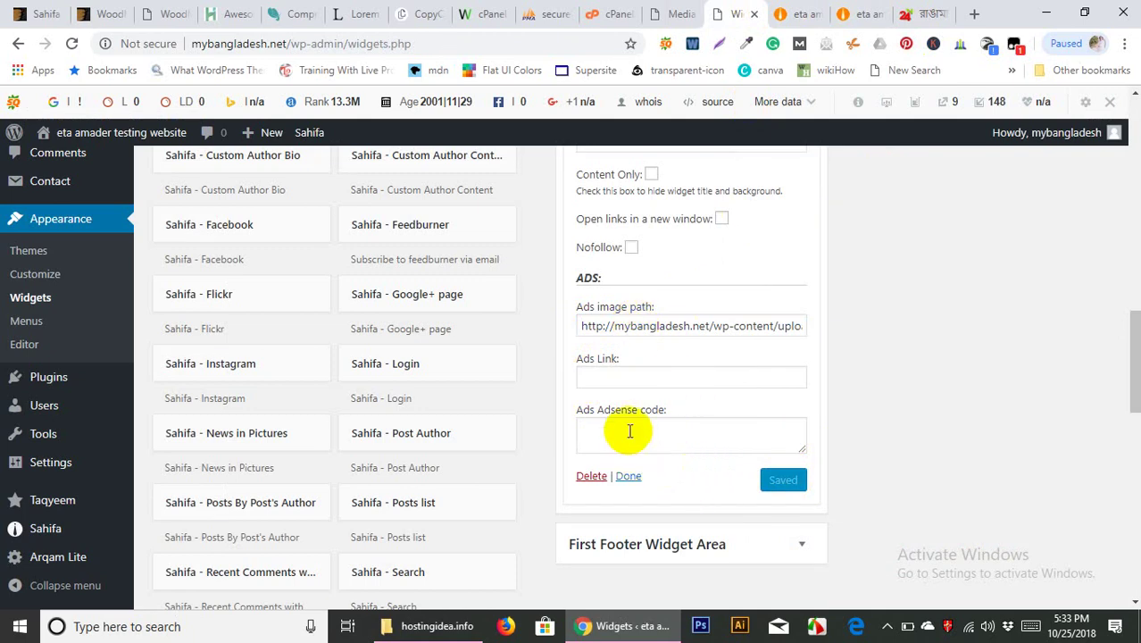
pyautogui.click(636, 477)
# Reload the live home page and check the 300*600 ad at the end of its sidebar
pyautogui.scroll(5, 657, 497)
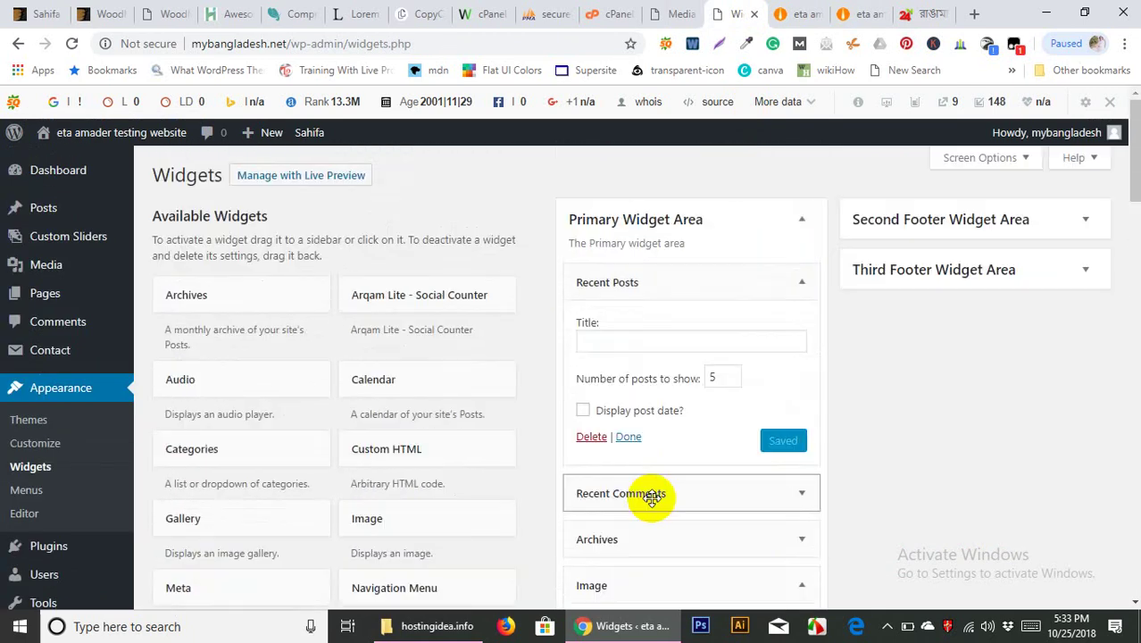
pyautogui.click(783, 14)
pyautogui.click(71, 43)
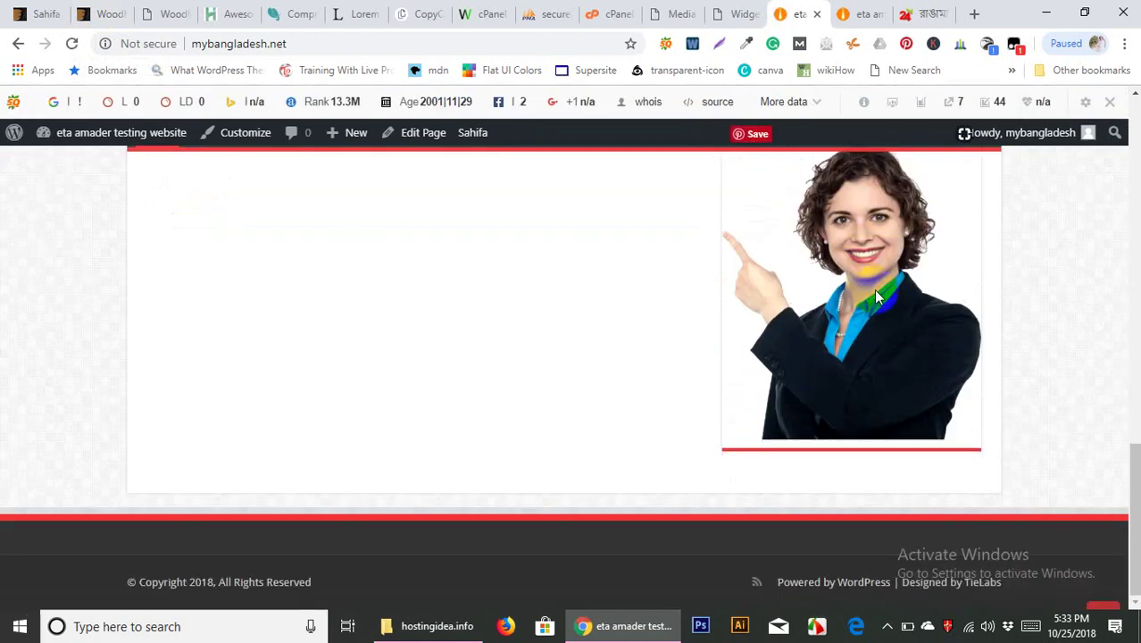
pyautogui.scroll(15, 875, 295)
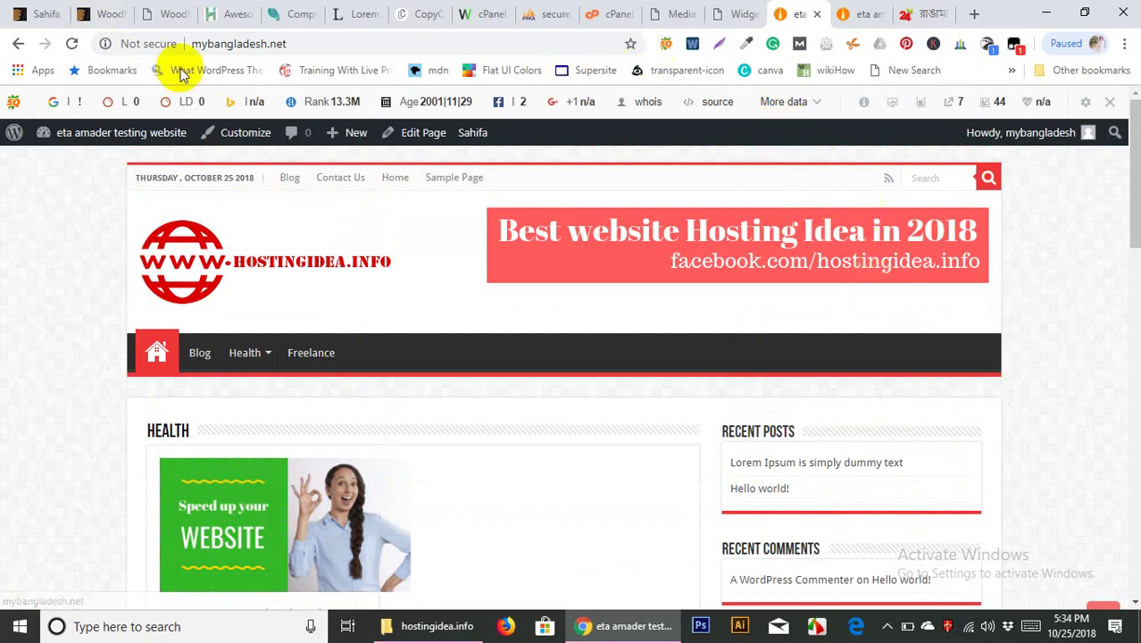
# Examine the layout and content sections of the hostingidea.info home page
pyautogui.click(234, 16)
pyautogui.scroll(-20, 343, 387)
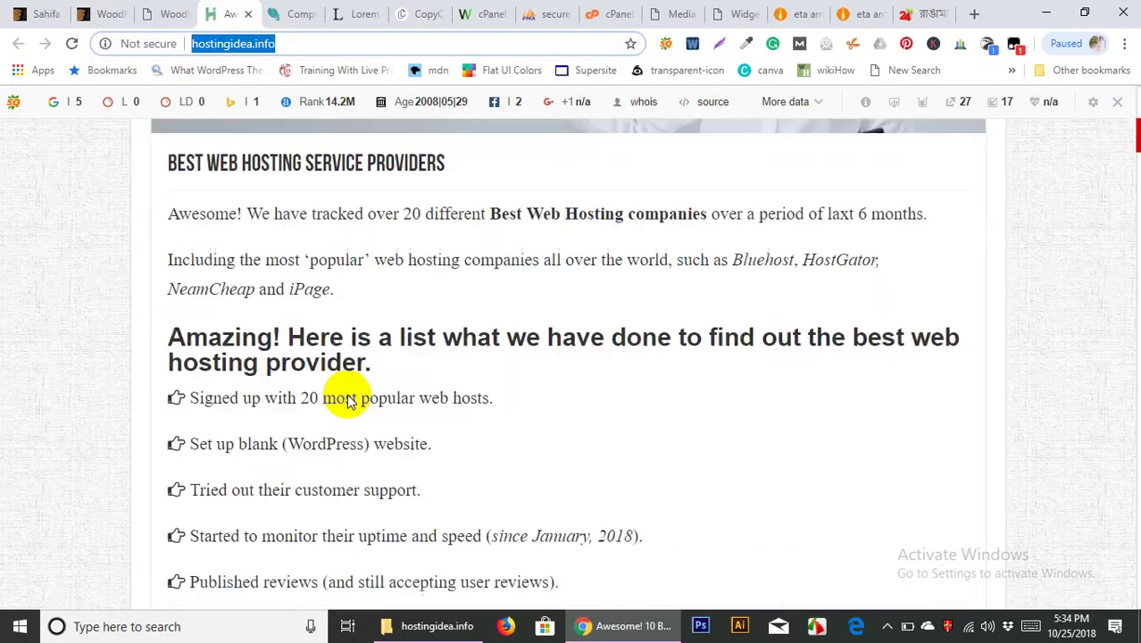
pyautogui.scroll(-20, 348, 397)
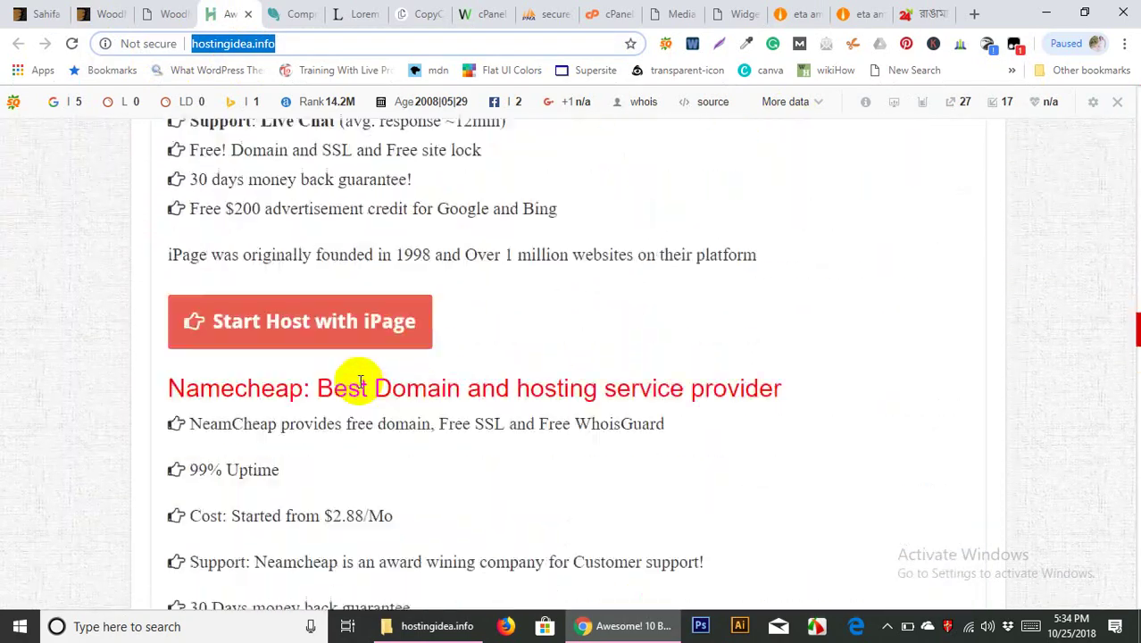
pyautogui.scroll(-13, 422, 375)
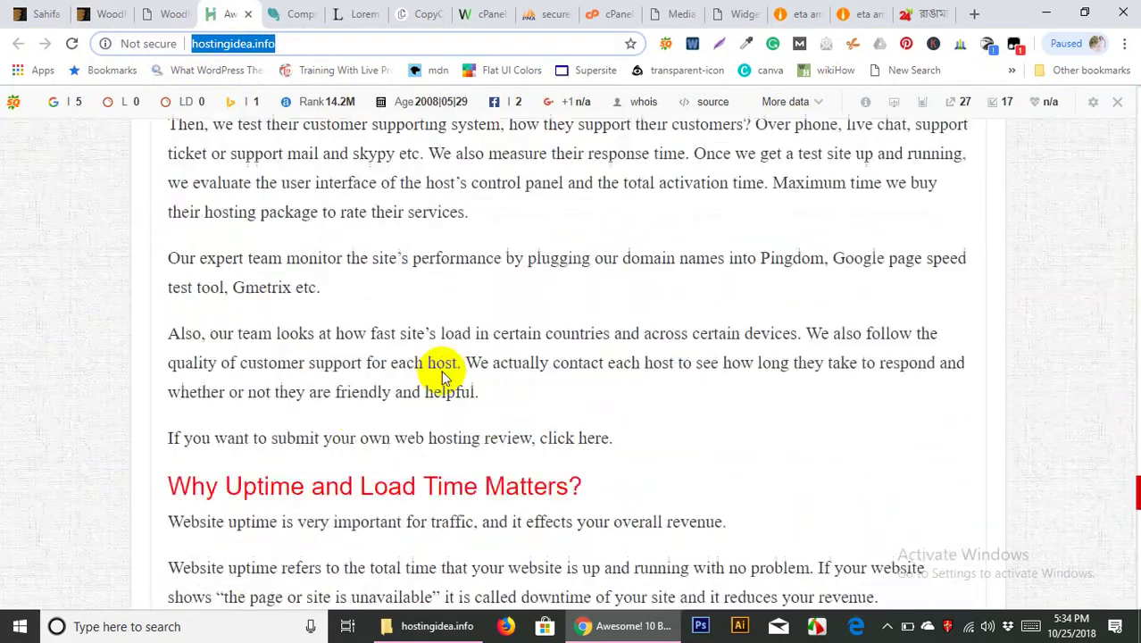
pyautogui.scroll(15, 458, 395)
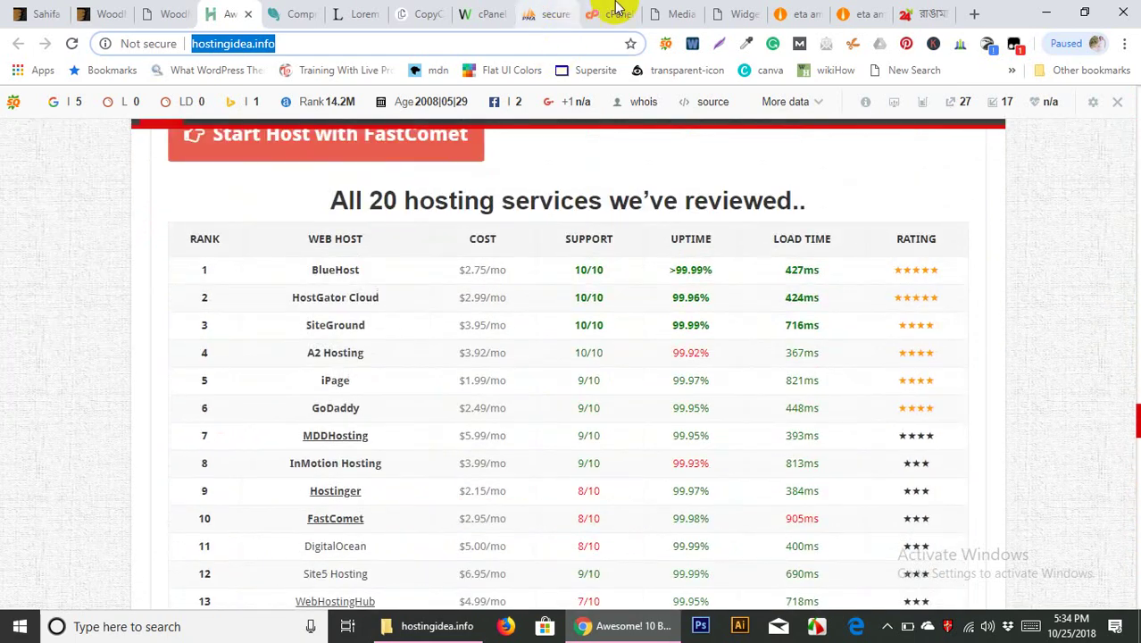
# Create a new WordPress page titled "landing page" and place the cursor in its content area
pyautogui.click(679, 14)
pyautogui.click(741, 13)
pyautogui.moveTo(49, 295)
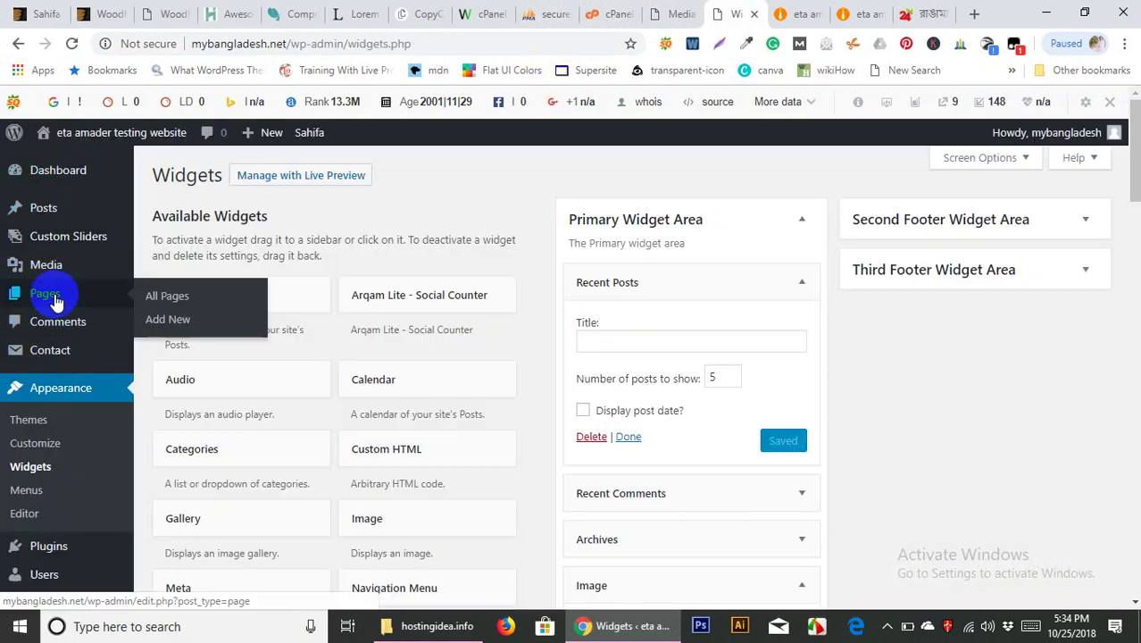
pyautogui.click(176, 331)
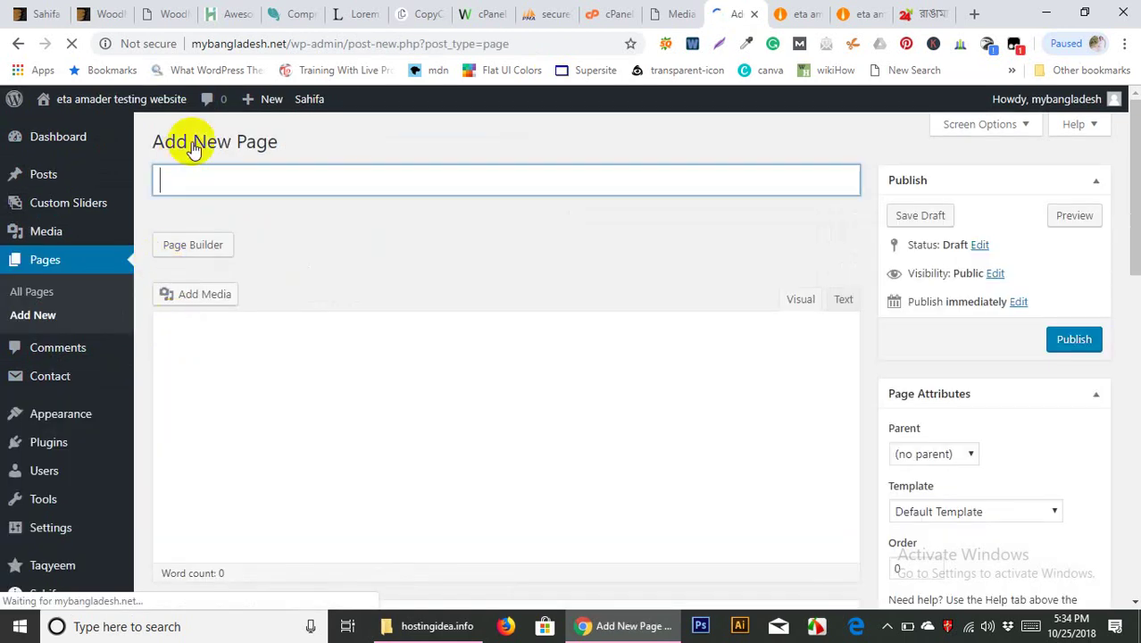
pyautogui.click(205, 213)
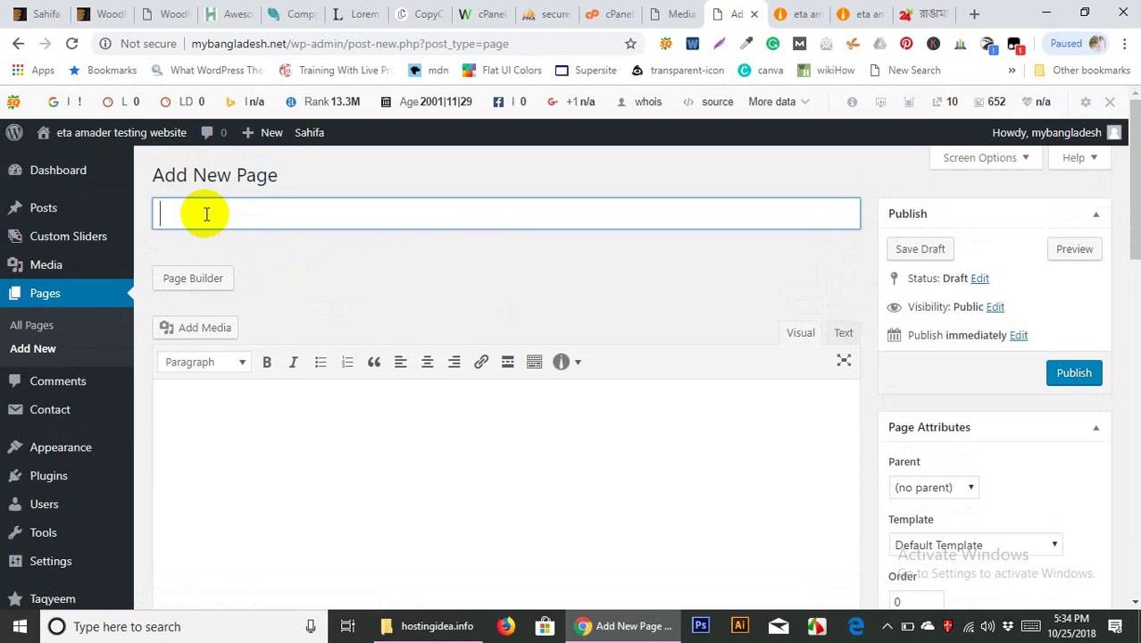
pyautogui.write('landing page')
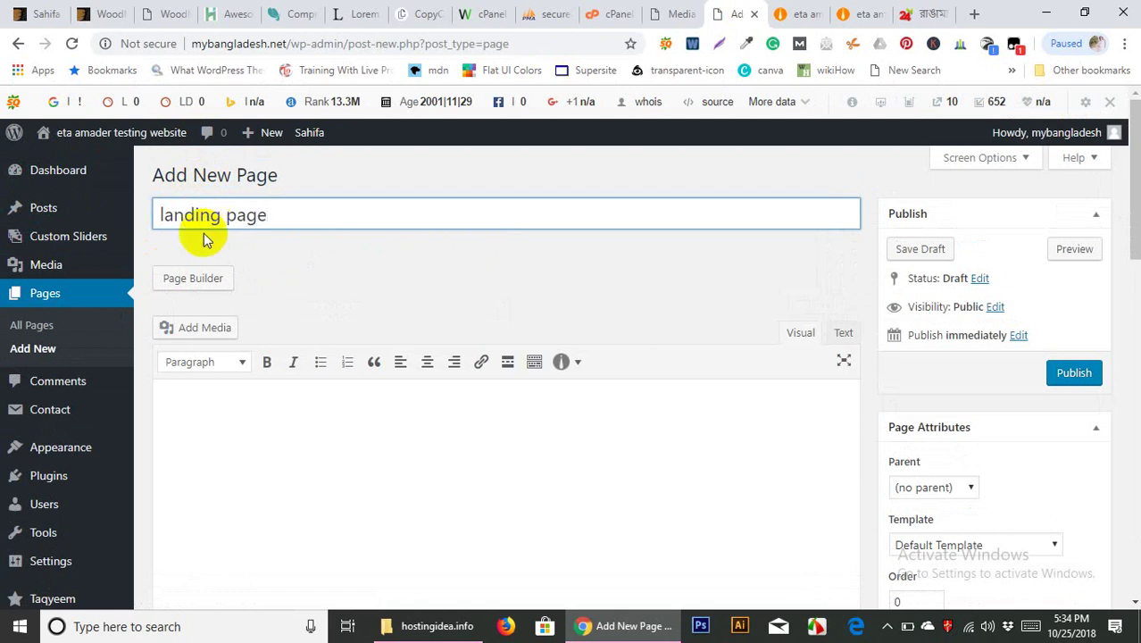
pyautogui.click(292, 432)
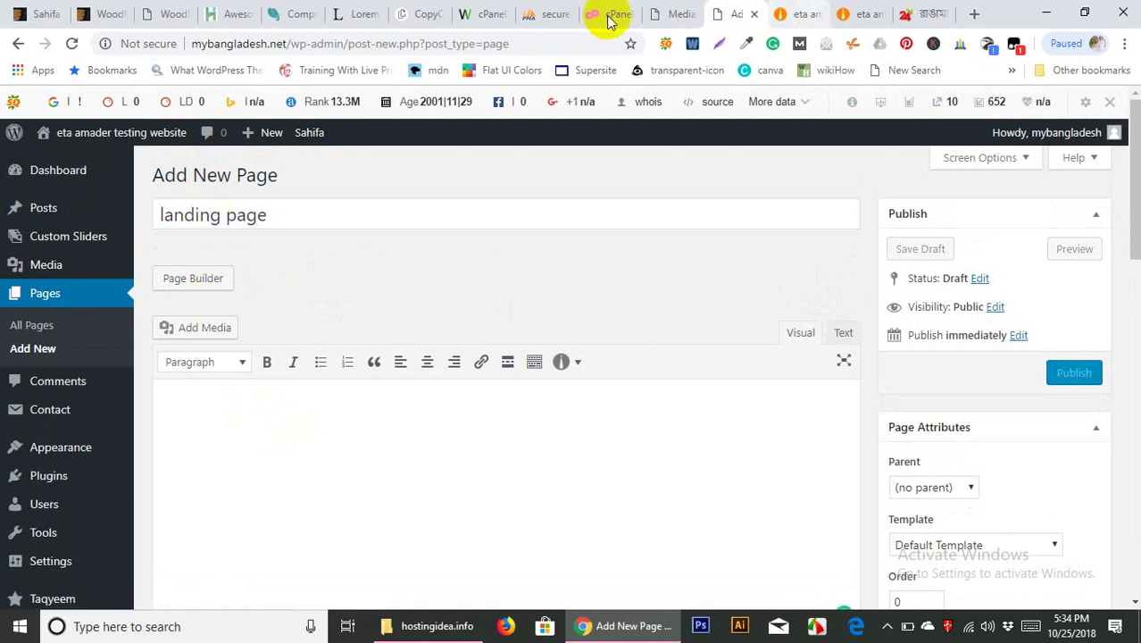
# Copy the selected "What is Lorem Ipsum?" paragraph from lipsum.com and return to the new landing page in WordPress
pyautogui.click(420, 13)
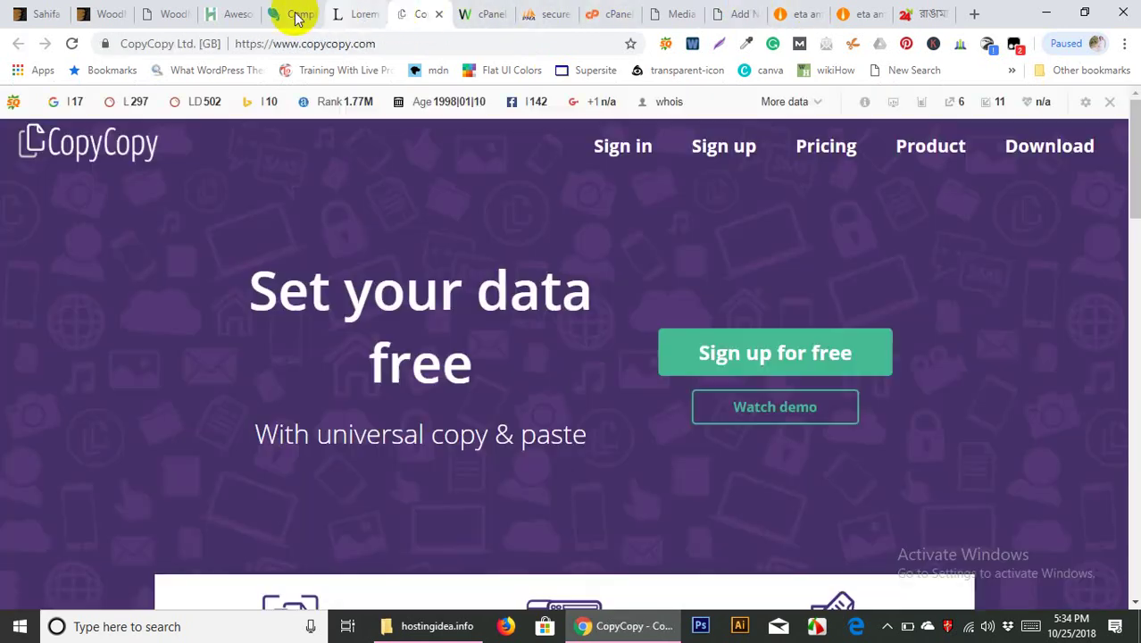
pyautogui.click(272, 14)
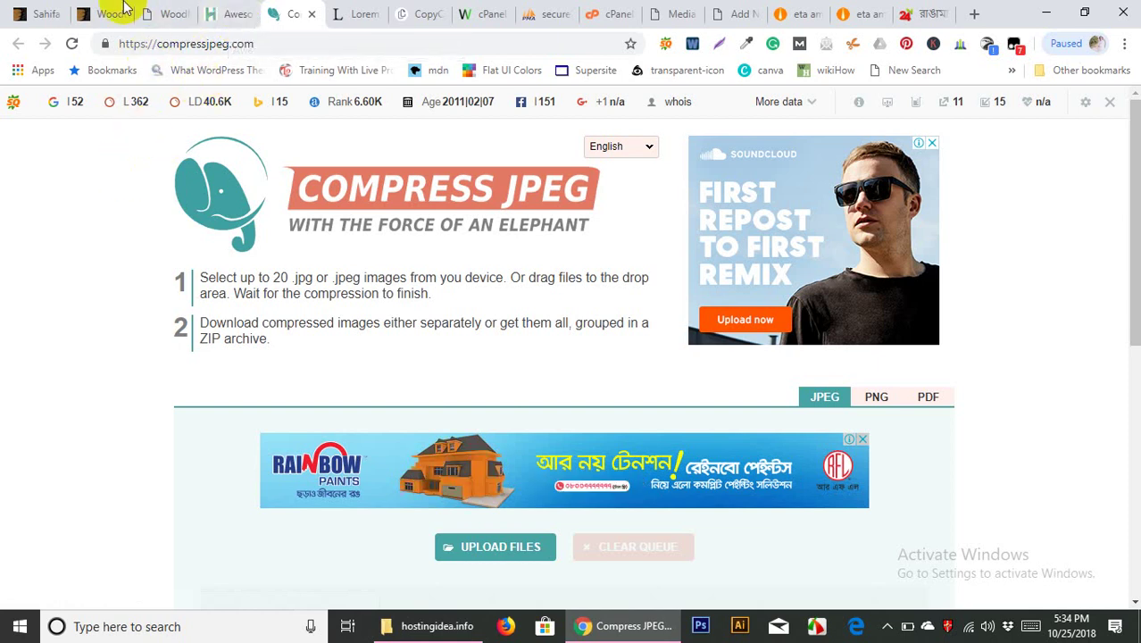
pyautogui.click(361, 13)
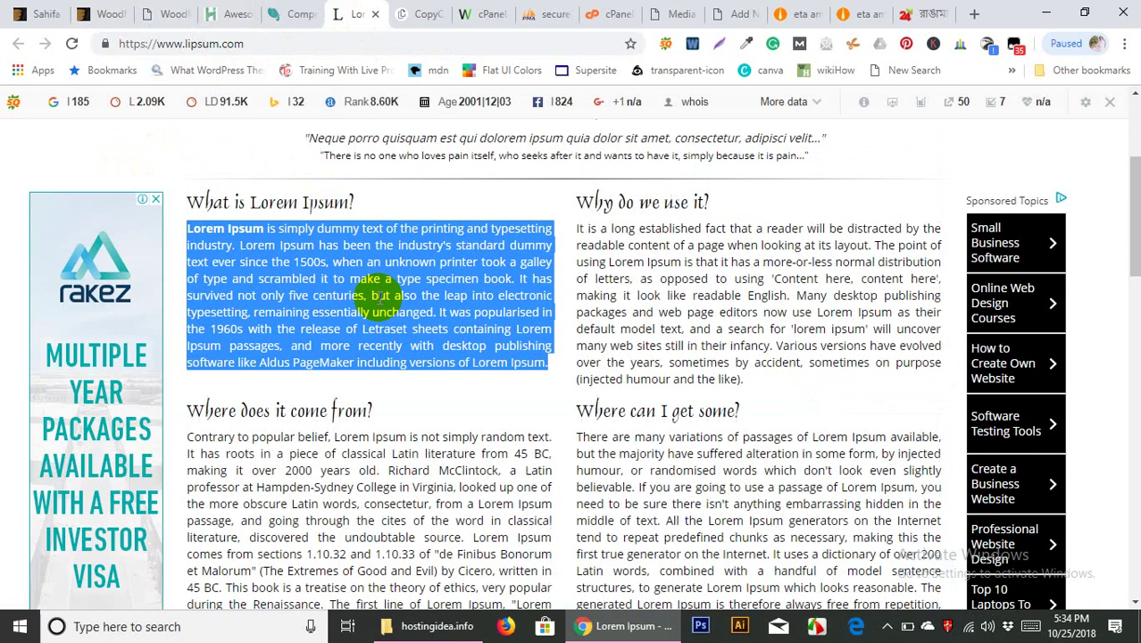
pyautogui.rightClick(366, 312)
pyautogui.click(393, 323)
pyautogui.click(739, 13)
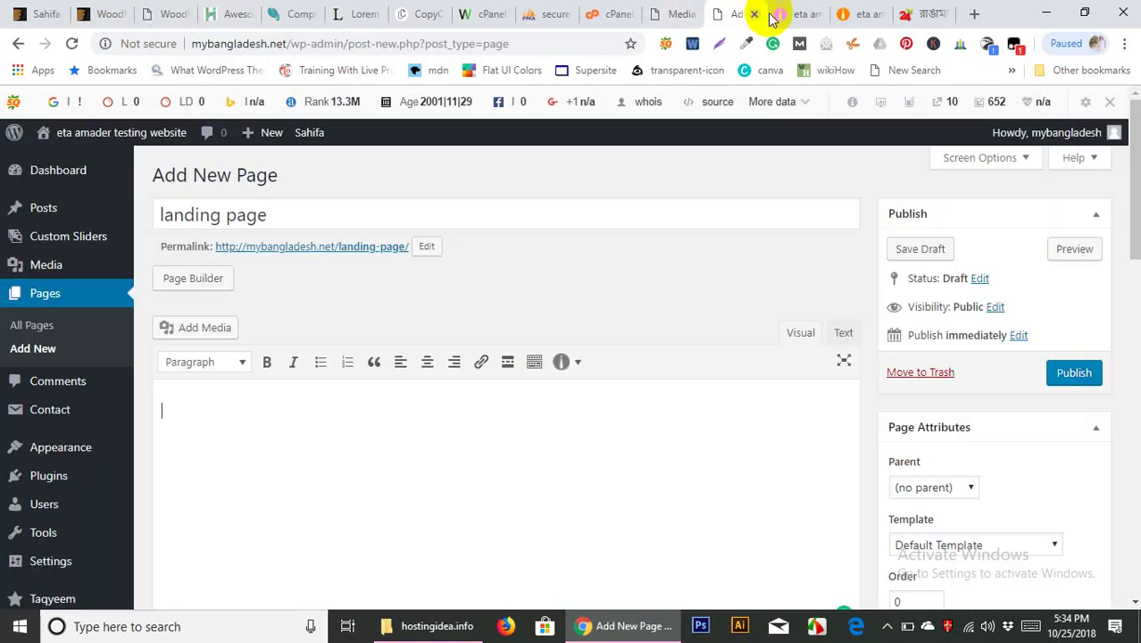
# Paste the copied Lorem Ipsum paragraph seven times into the landing page's content
pyautogui.hotkey('ctrl', 'v')
pyautogui.hotkey('ctrl', 'v')
pyautogui.hotkey('ctrl', 'v')
pyautogui.hotkey('ctrl', 'v')
pyautogui.hotkey('ctrl', 'v')
pyautogui.hotkey('ctrl', 'v')
pyautogui.hotkey('ctrl', 'v')
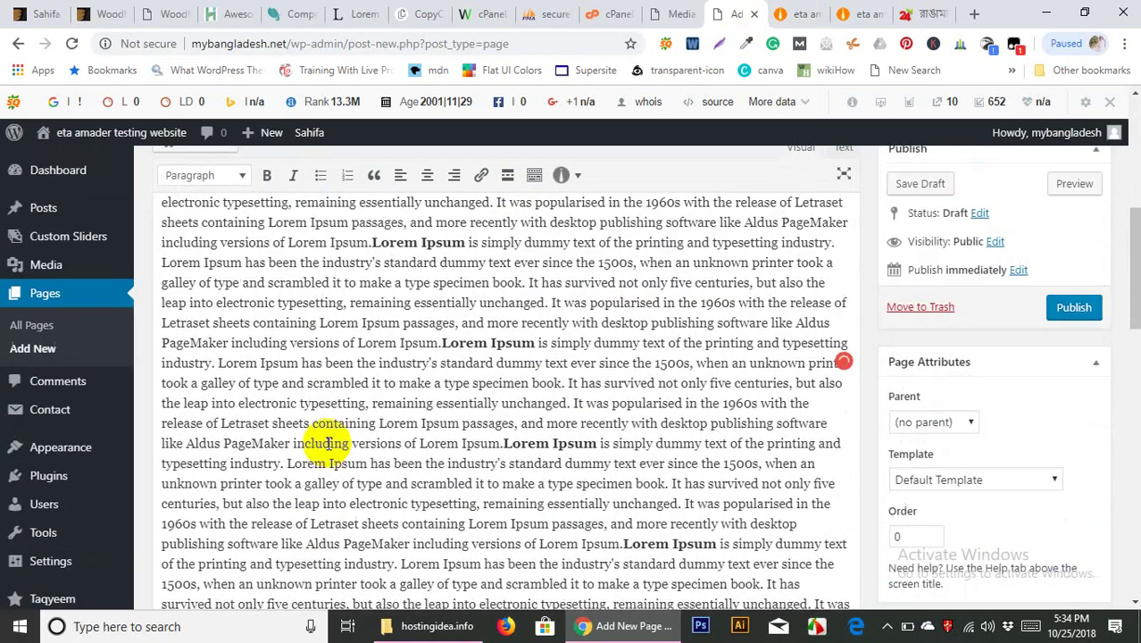
# Split the pasted text after the word "industry" mid-content and insert a blank paragraph there
pyautogui.click(373, 262)
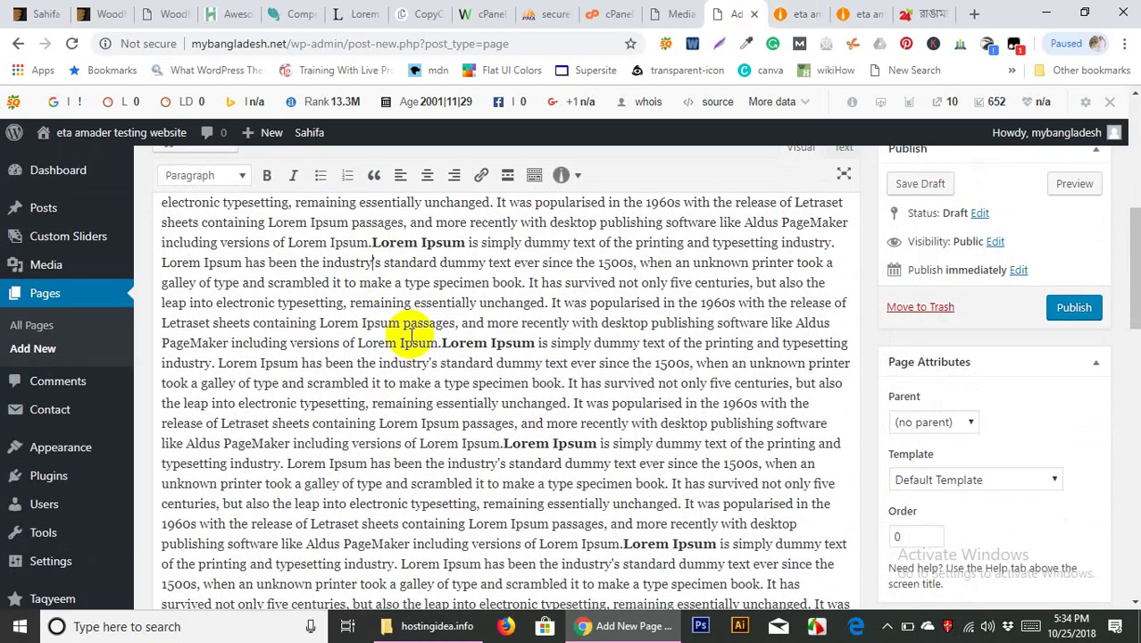
pyautogui.press('Return')
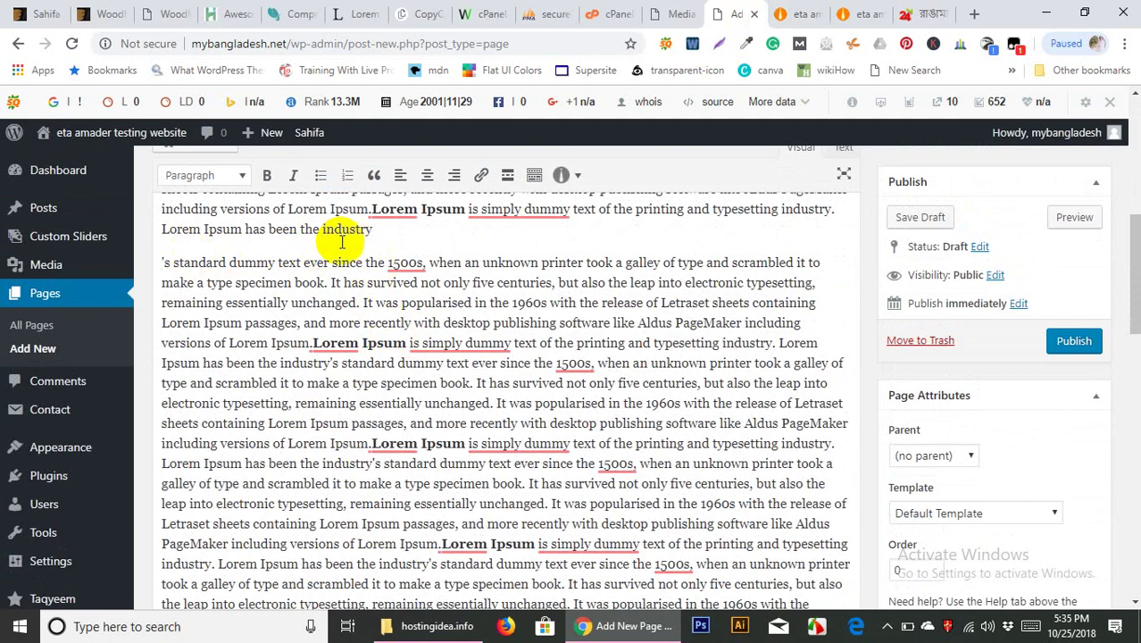
pyautogui.press('Return')
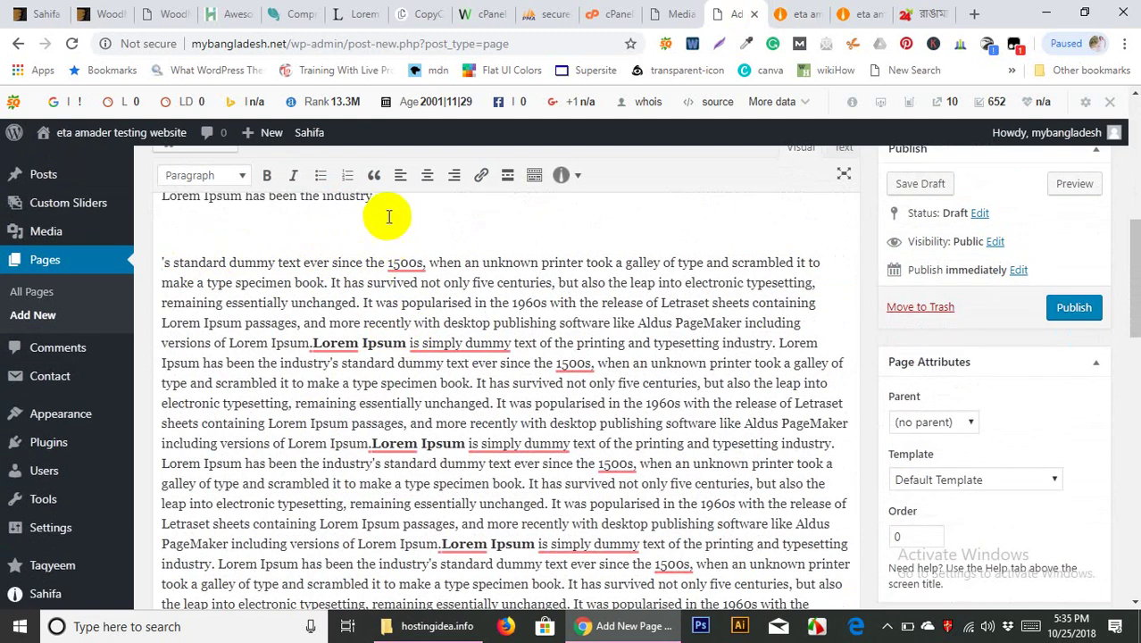
# Start a new paragraph at the second-to-last Lorem Ipsum passage and put a blank paragraph before it
pyautogui.scroll(-2, 375, 401)
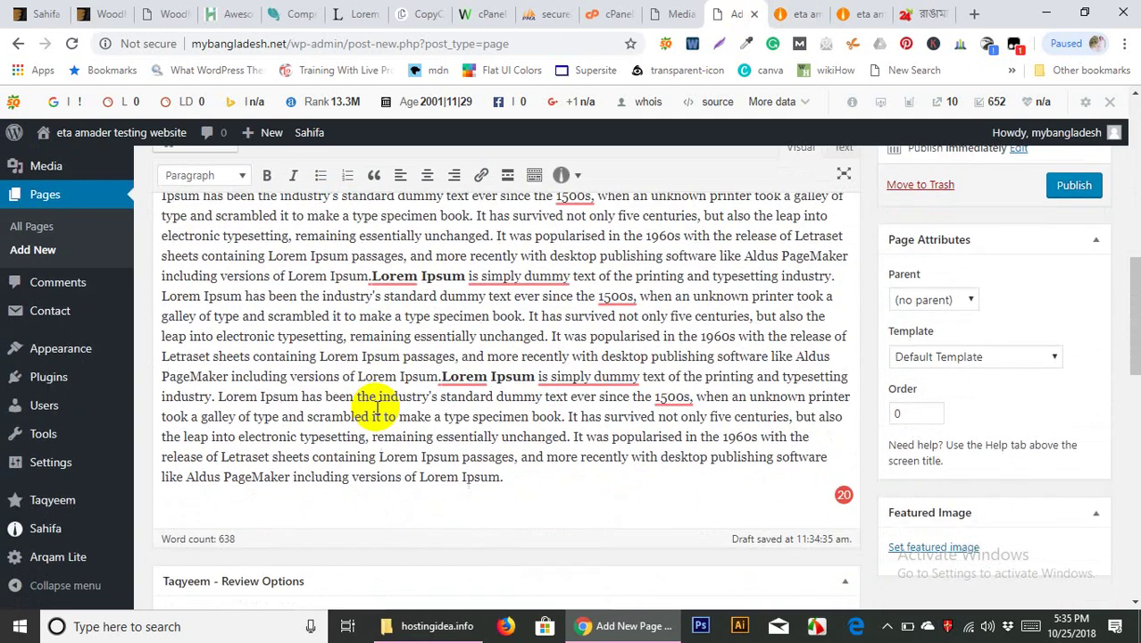
pyautogui.click(505, 475)
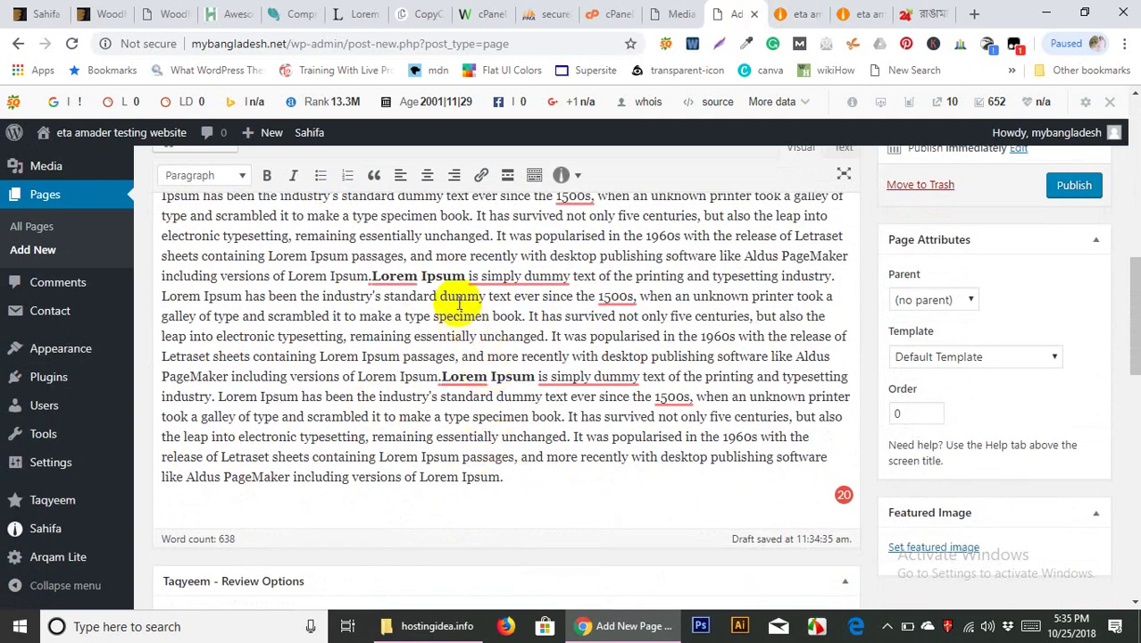
pyautogui.click(372, 276)
pyautogui.press('Return')
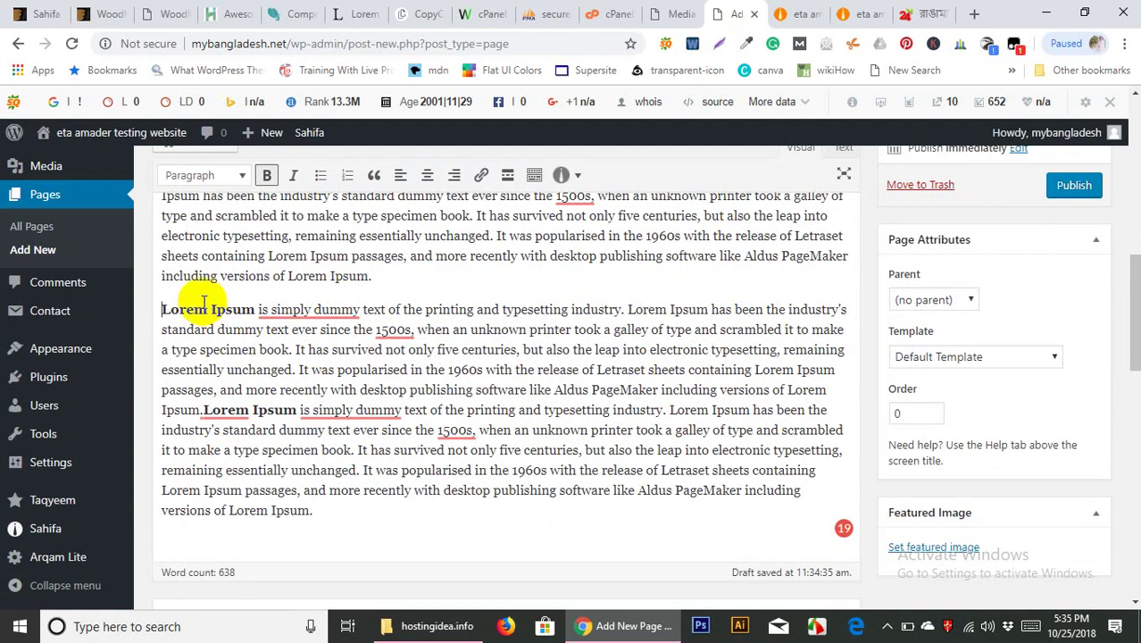
pyautogui.click(392, 280)
pyautogui.moveTo(392, 280); pyautogui.dragTo(153, 278)
pyautogui.click(167, 299)
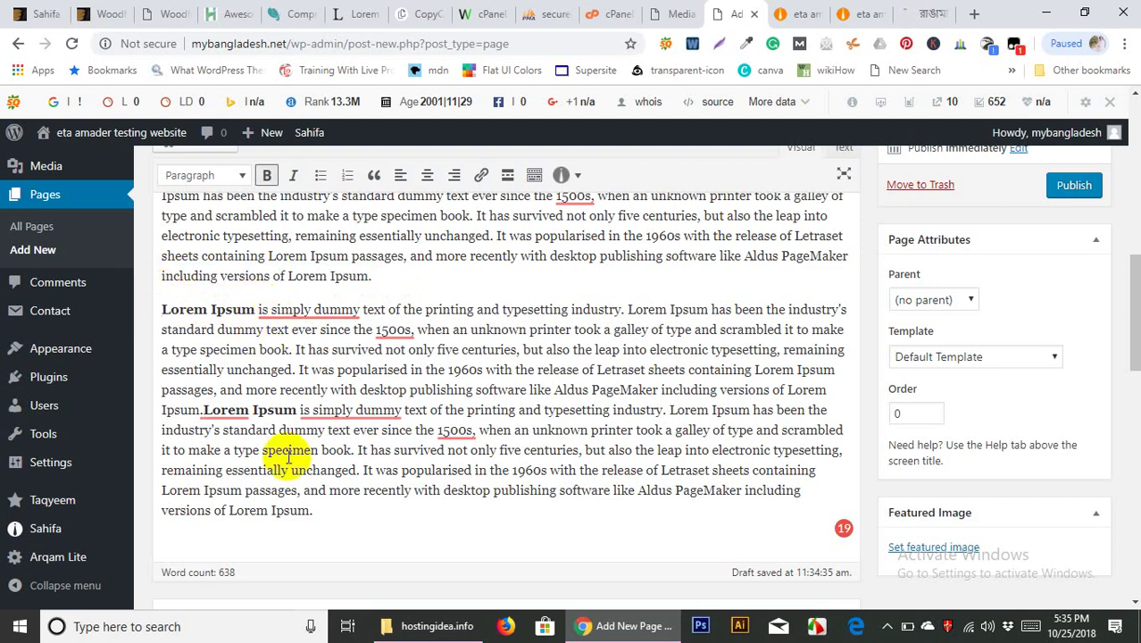
pyautogui.press('Return')
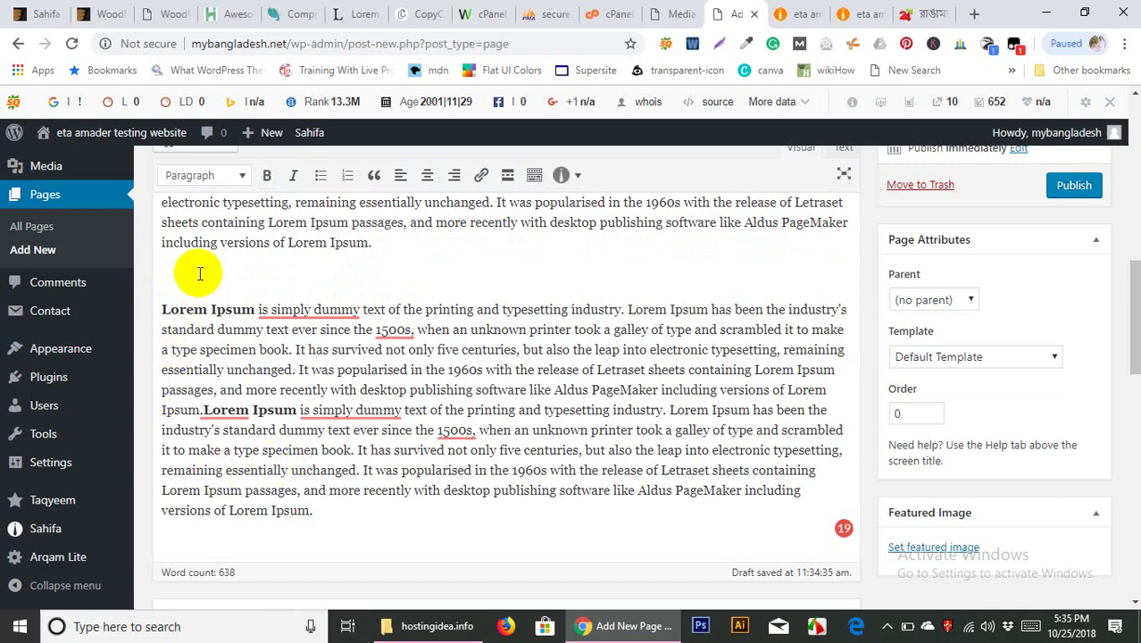
# Examine how the blank paragraphs appear in the content's HTML source, and return to the visual editor
pyautogui.scroll(5, 643, 313)
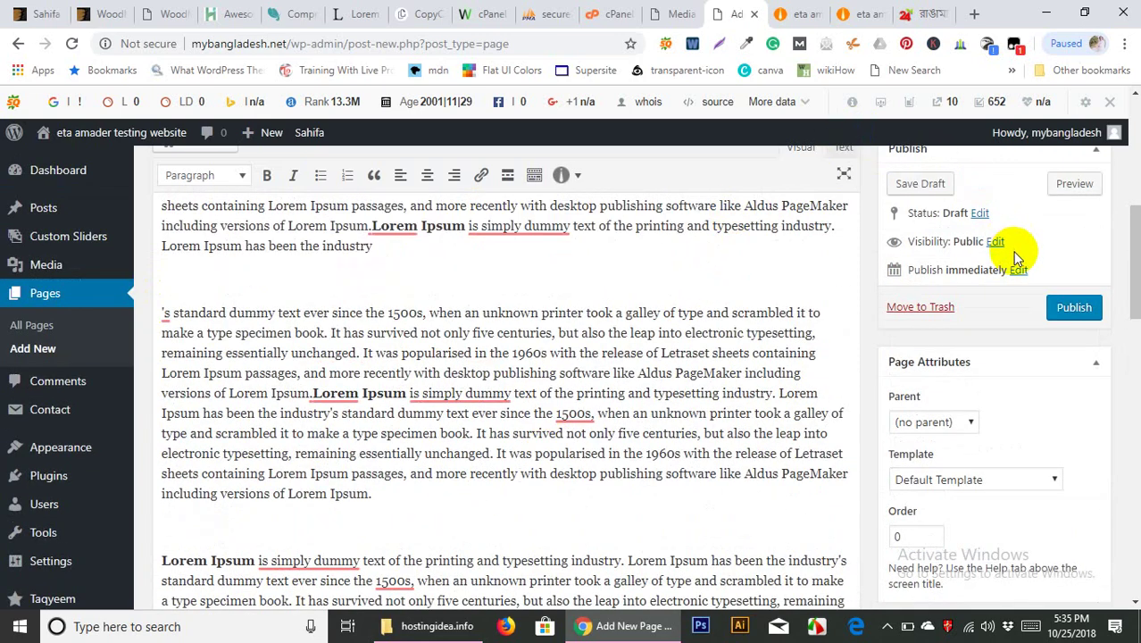
pyautogui.scroll(10, 904, 233)
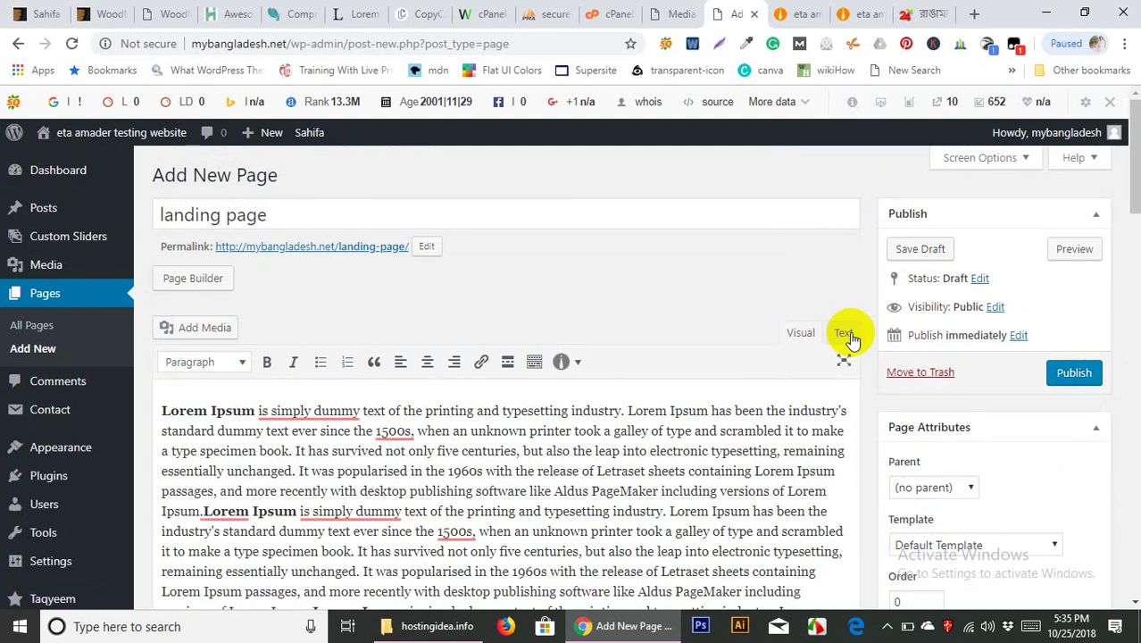
pyautogui.scroll(-2, 965, 260)
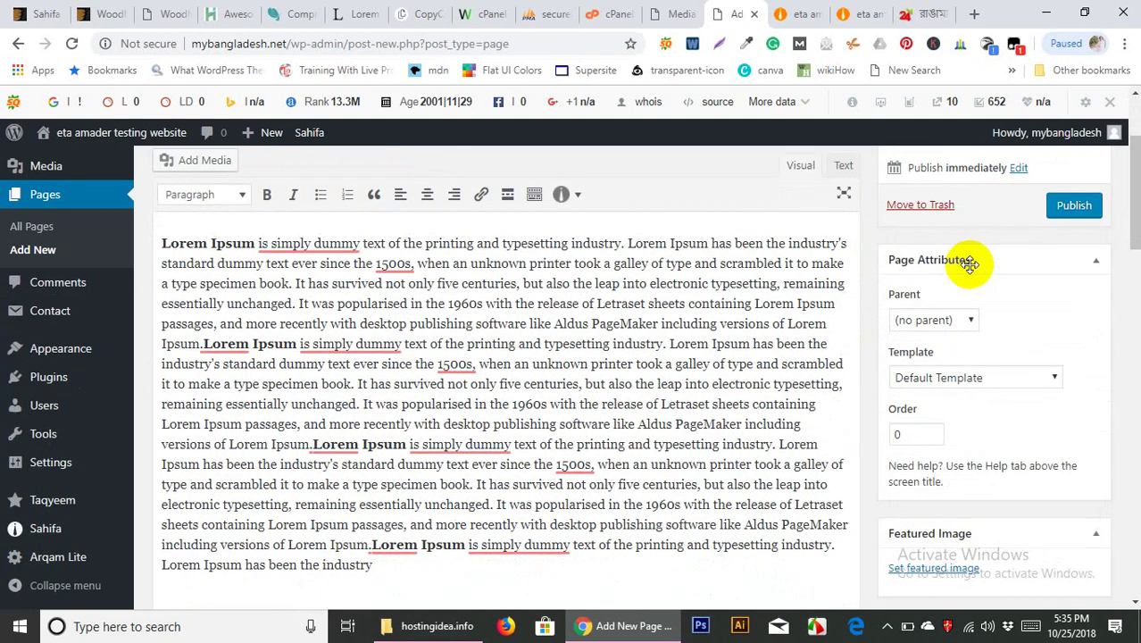
pyautogui.click(844, 168)
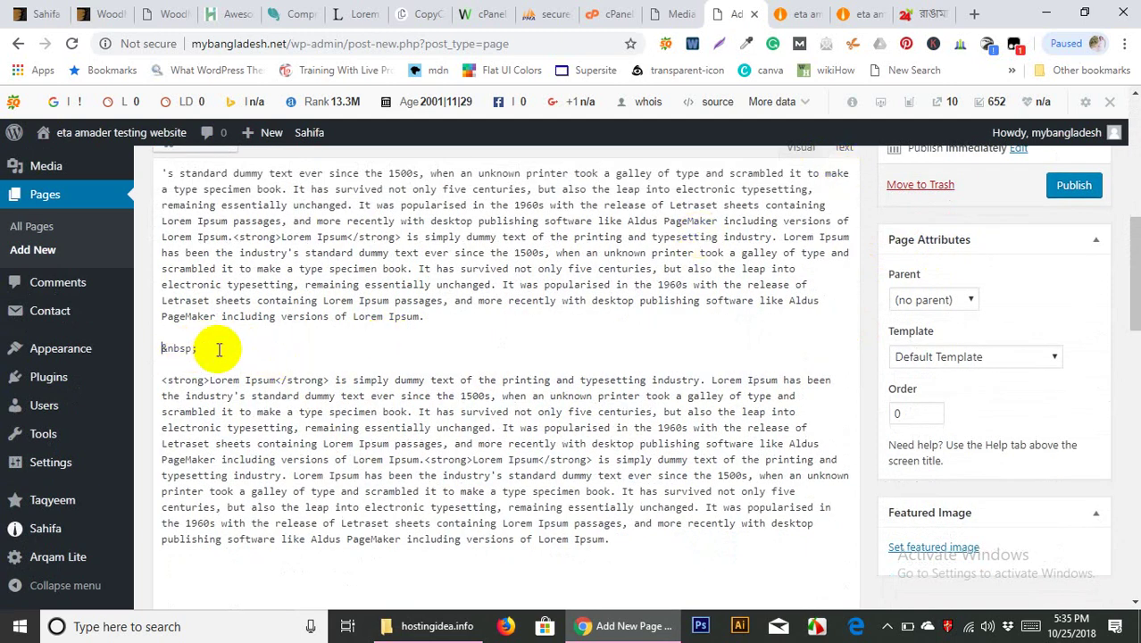
pyautogui.moveTo(117, 365)
pyautogui.click(304, 347)
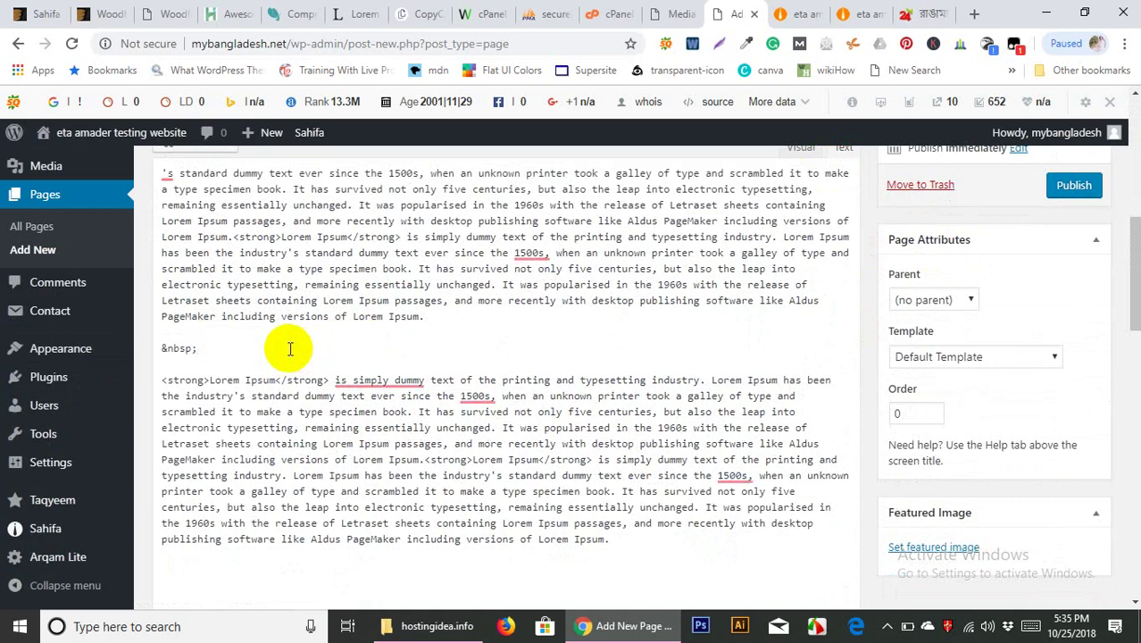
pyautogui.scroll(5, 840, 429)
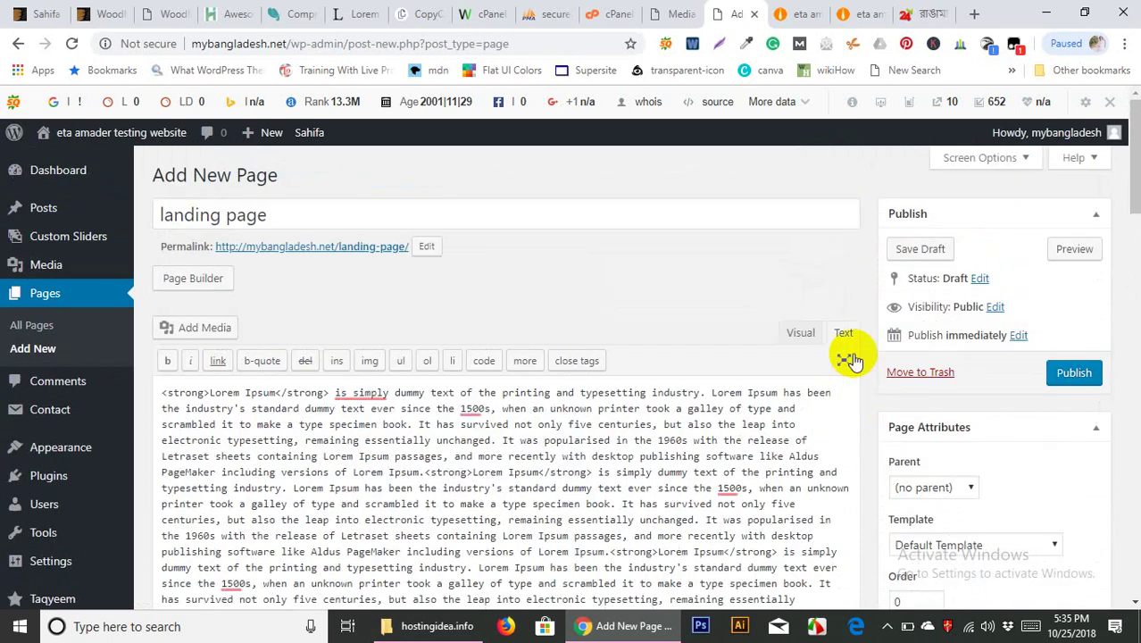
pyautogui.click(797, 336)
pyautogui.scroll(2, 318, 414)
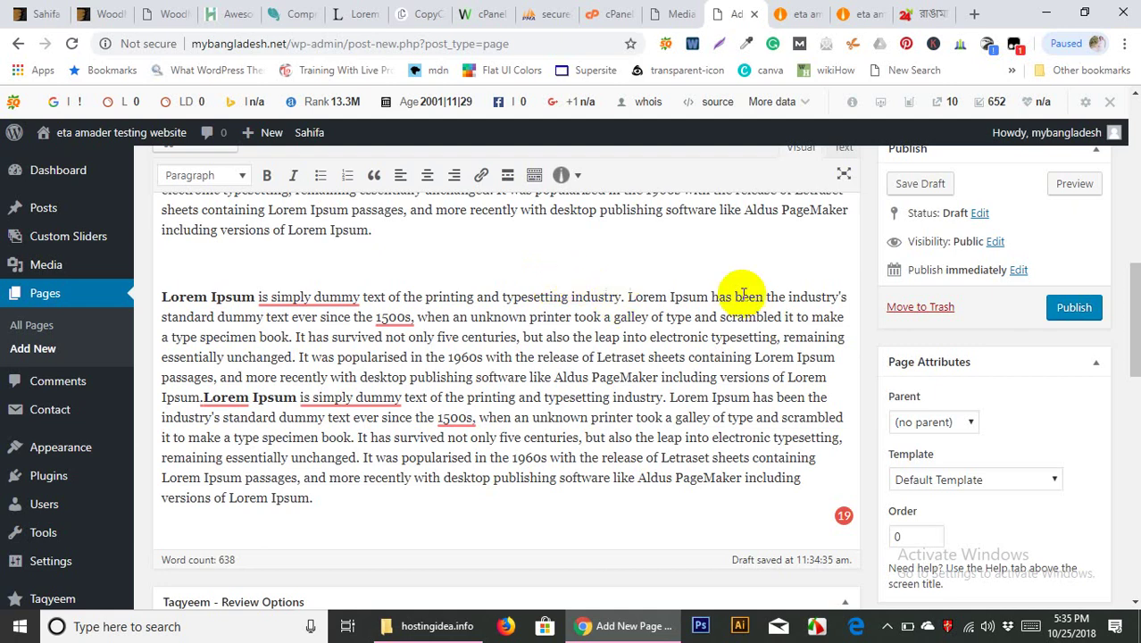
# Paste the copied Lorem Ipsum paragraph at the end of the content and publish the landing page
pyautogui.scroll(-3, 886, 332)
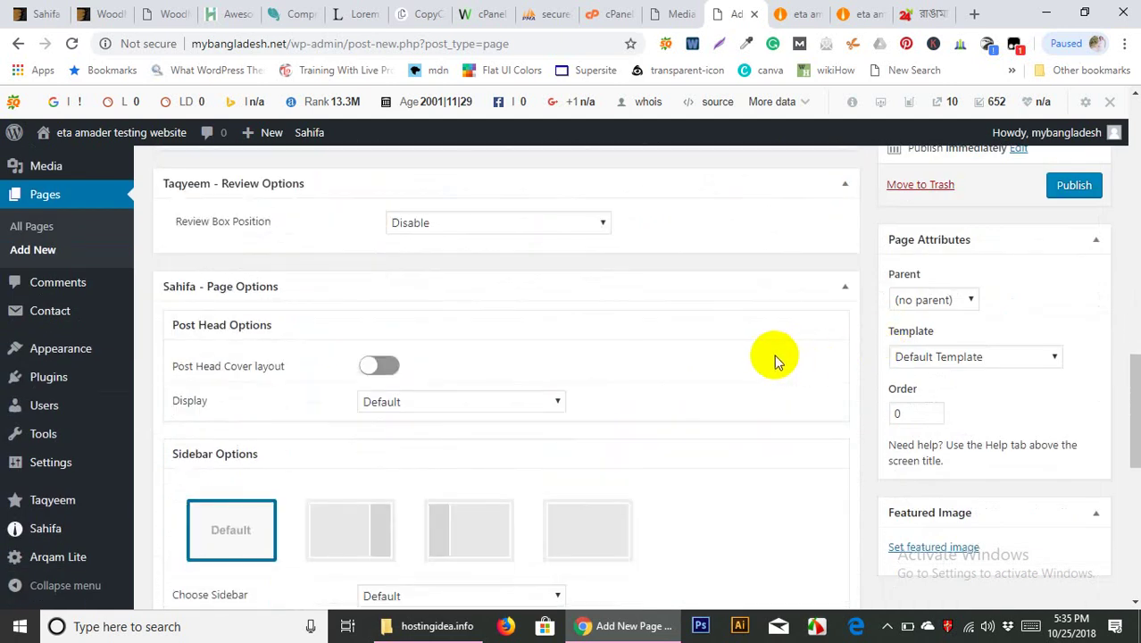
pyautogui.scroll(-5, 771, 354)
pyautogui.scroll(-2, 772, 353)
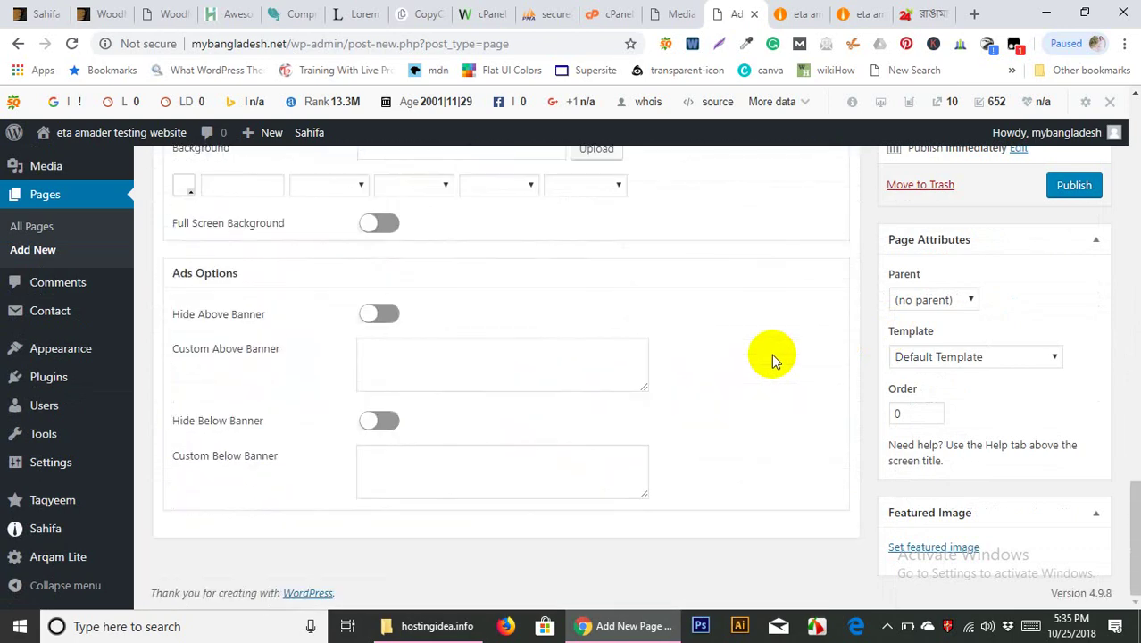
pyautogui.scroll(10, 767, 350)
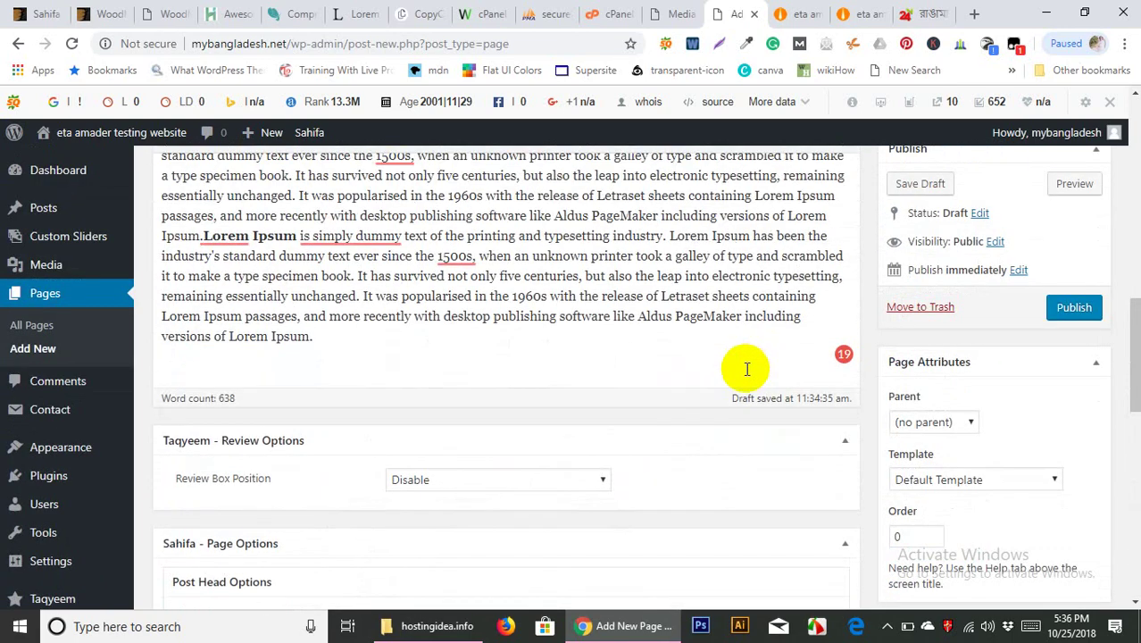
pyautogui.click(345, 503)
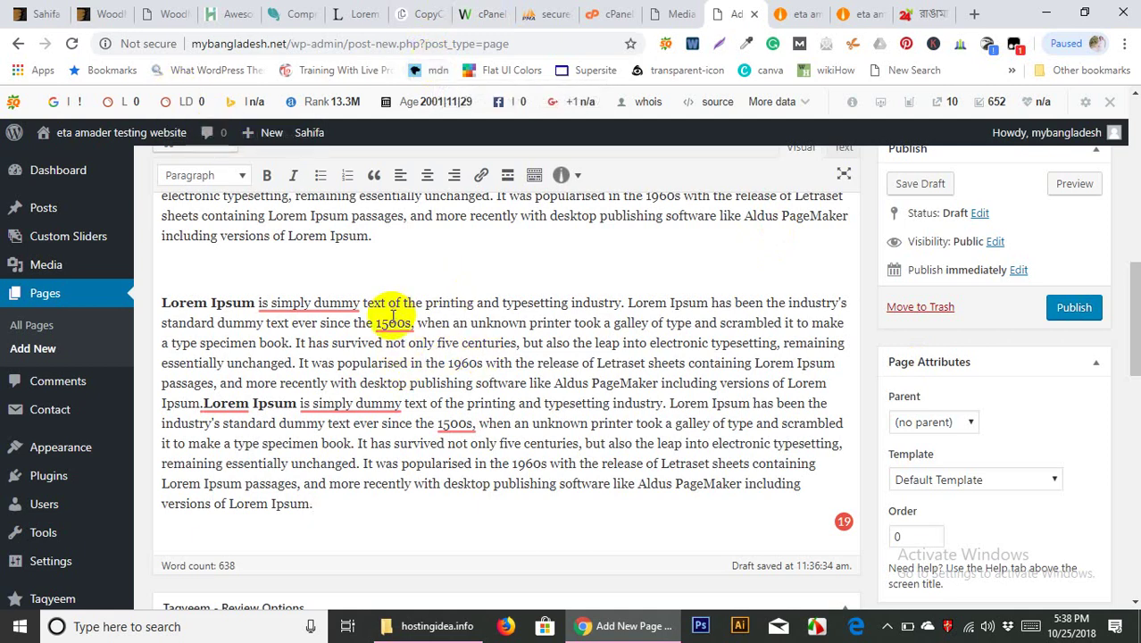
pyautogui.hotkey('ctrl', 'v')
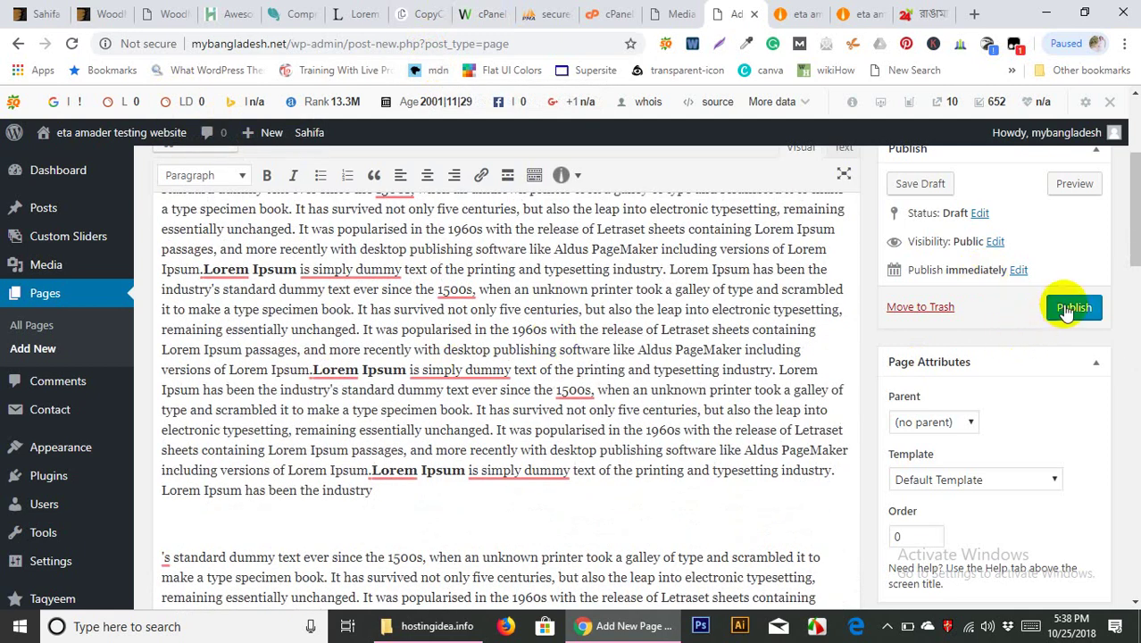
pyautogui.click(1062, 308)
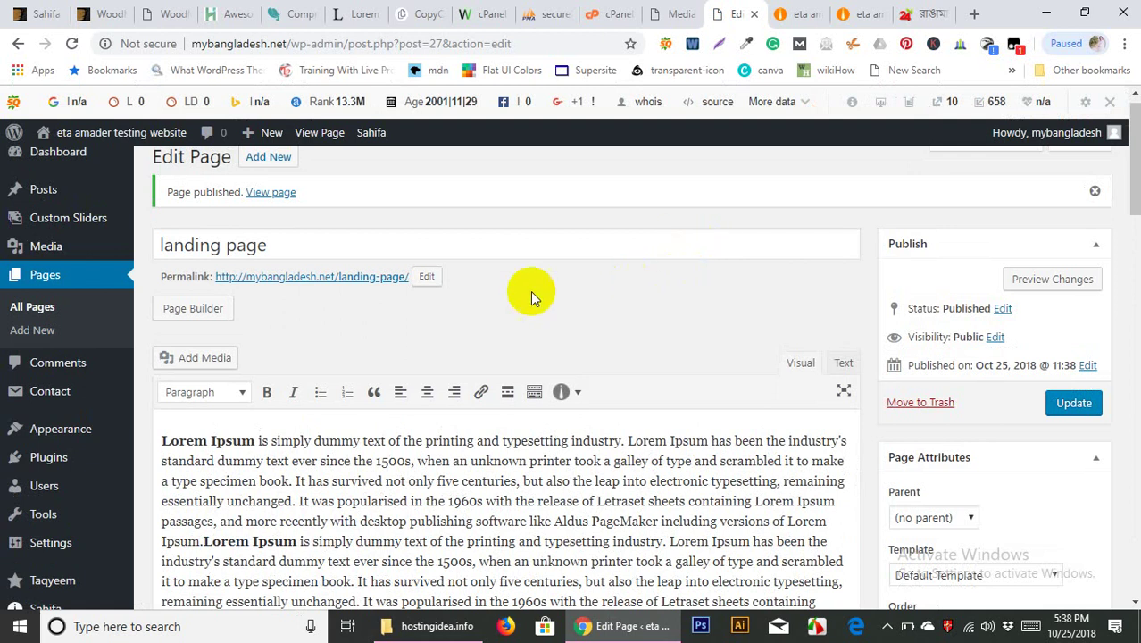
# Open the published landing page from its permalink in a new tab and check its content and layout
pyautogui.click(321, 279)
pyautogui.rightClick(321, 278)
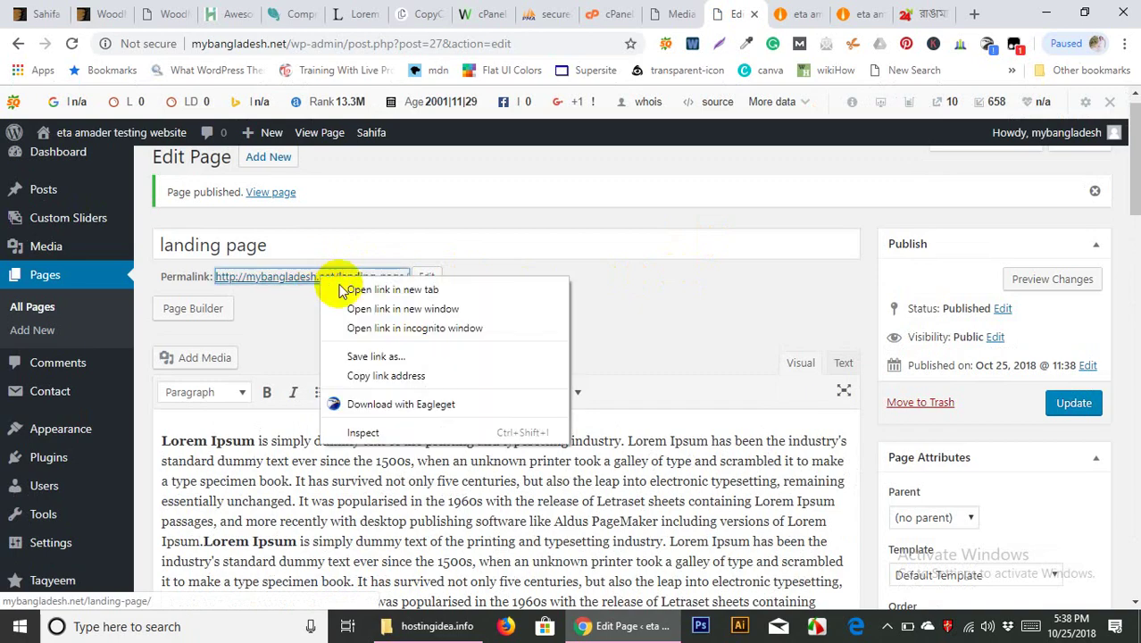
pyautogui.click(359, 288)
pyautogui.click(741, 13)
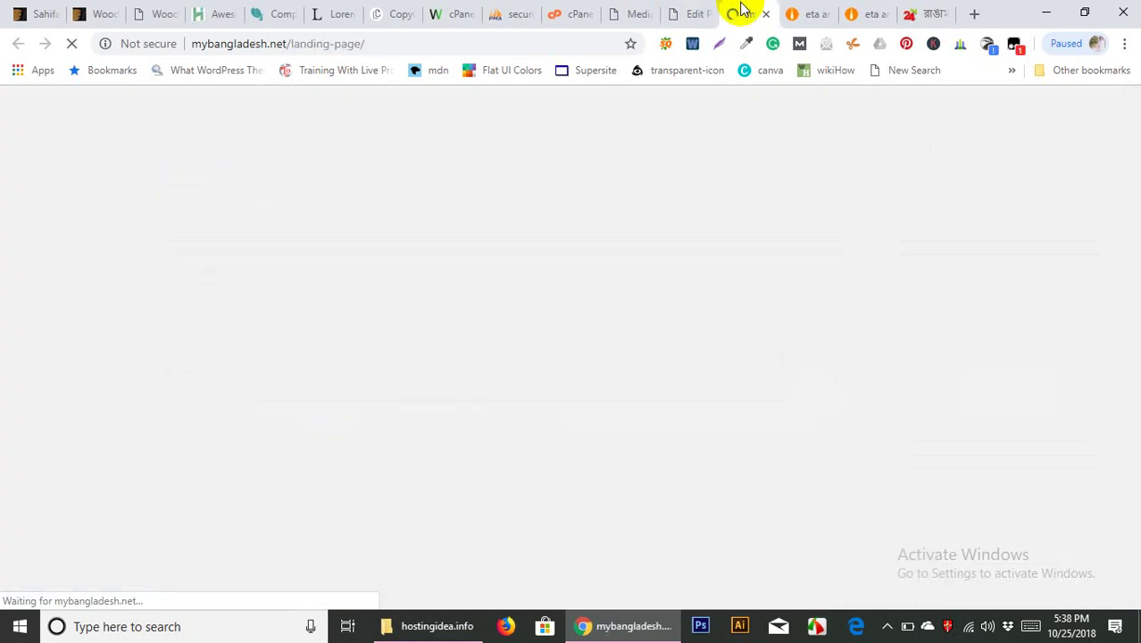
pyautogui.scroll(-15, 368, 356)
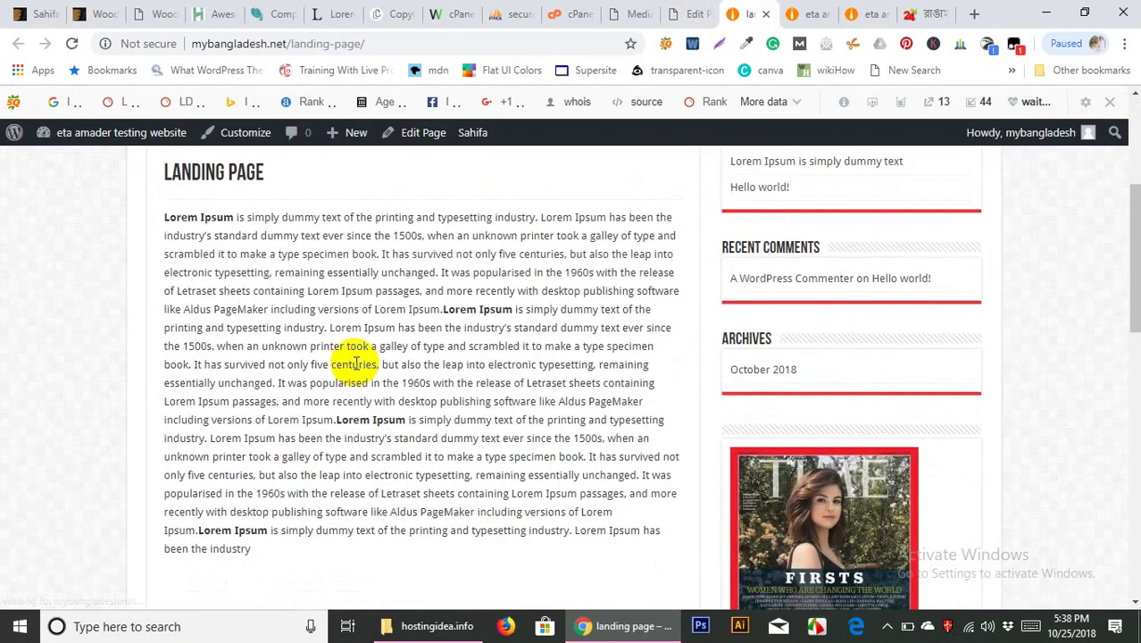
pyautogui.scroll(10, 362, 346)
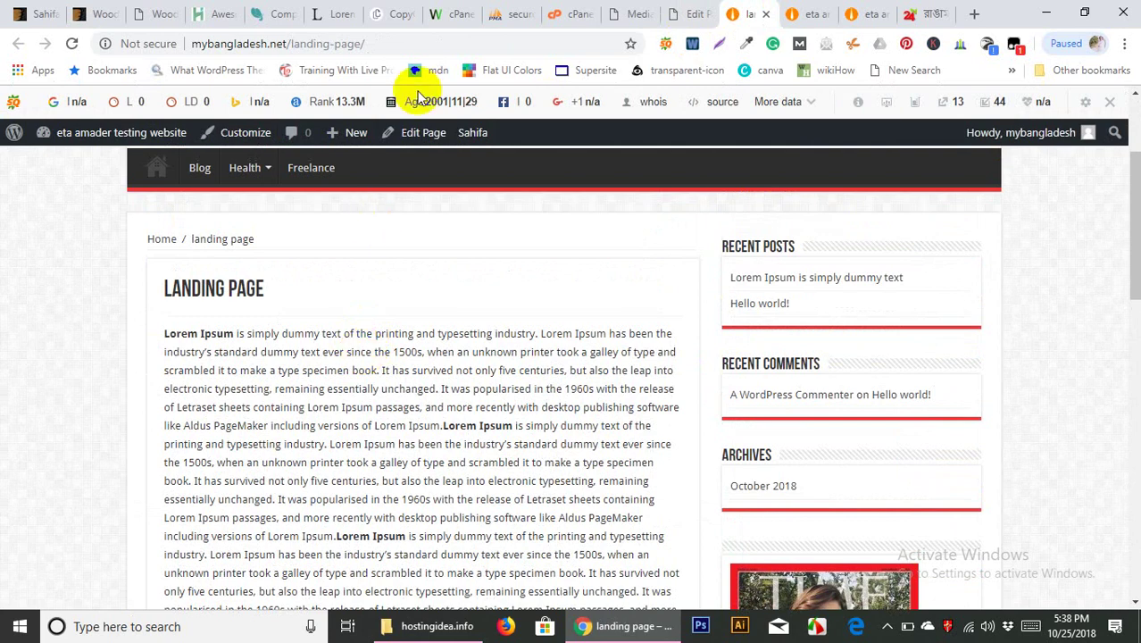
pyautogui.scroll(2, 493, 170)
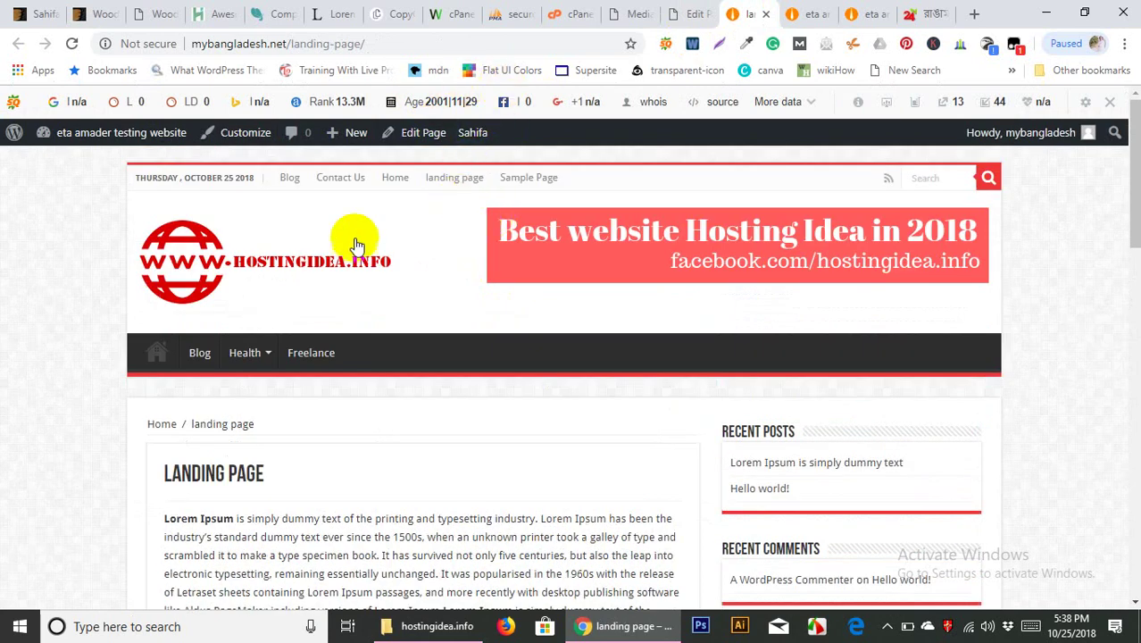
# Check the site's home page sections from the landing page, and return to the WordPress media library
pyautogui.click(161, 353)
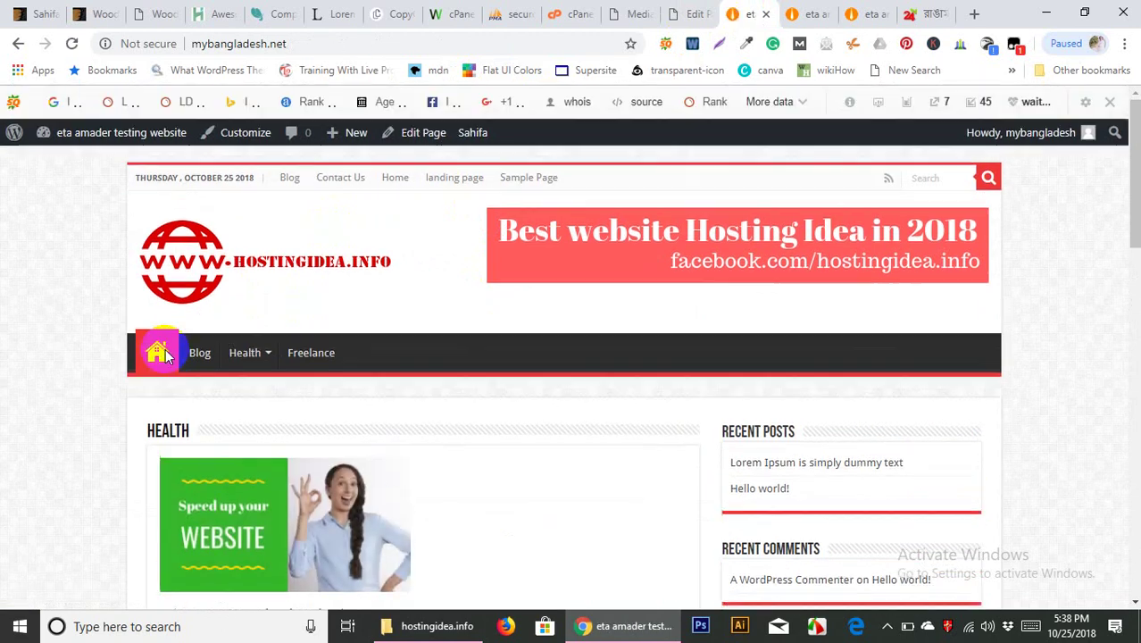
pyautogui.scroll(-4, 292, 522)
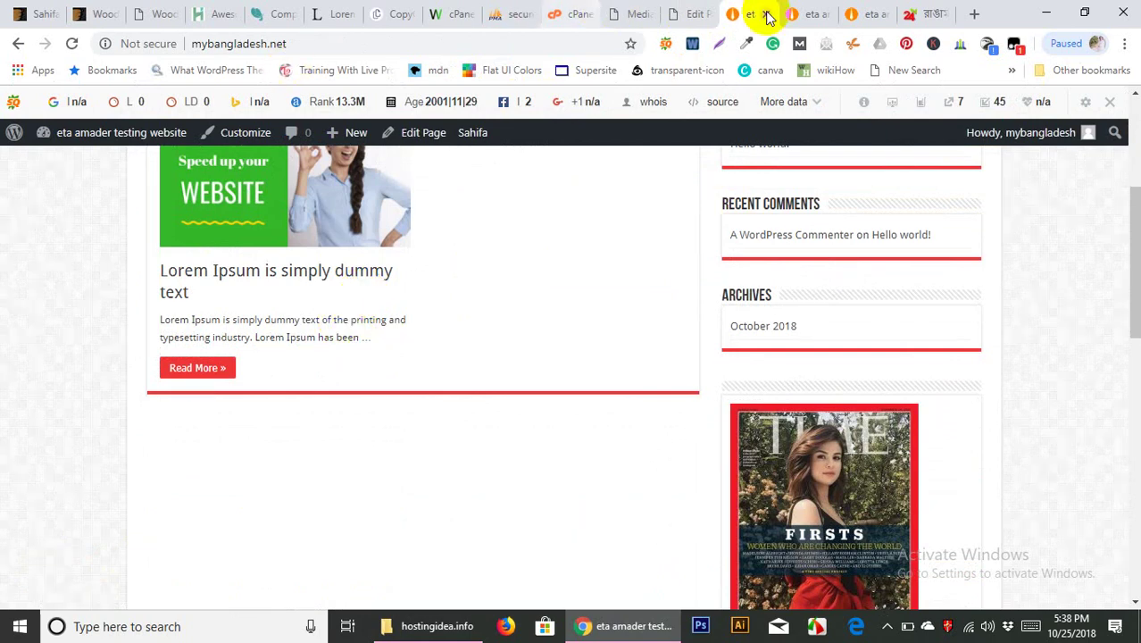
pyautogui.click(693, 15)
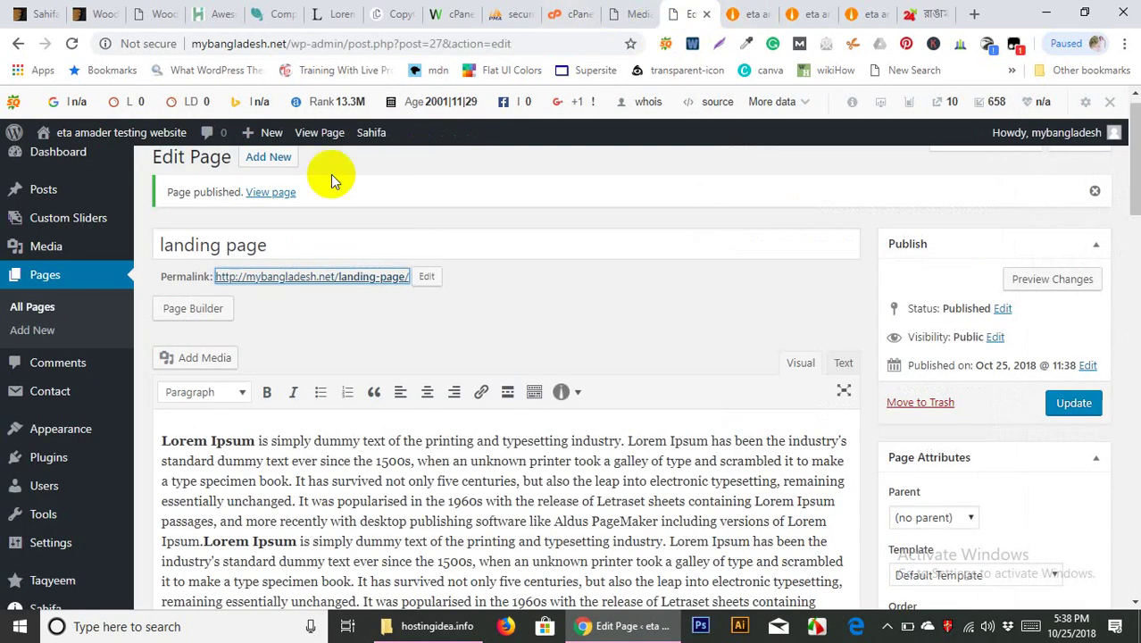
pyautogui.click(628, 13)
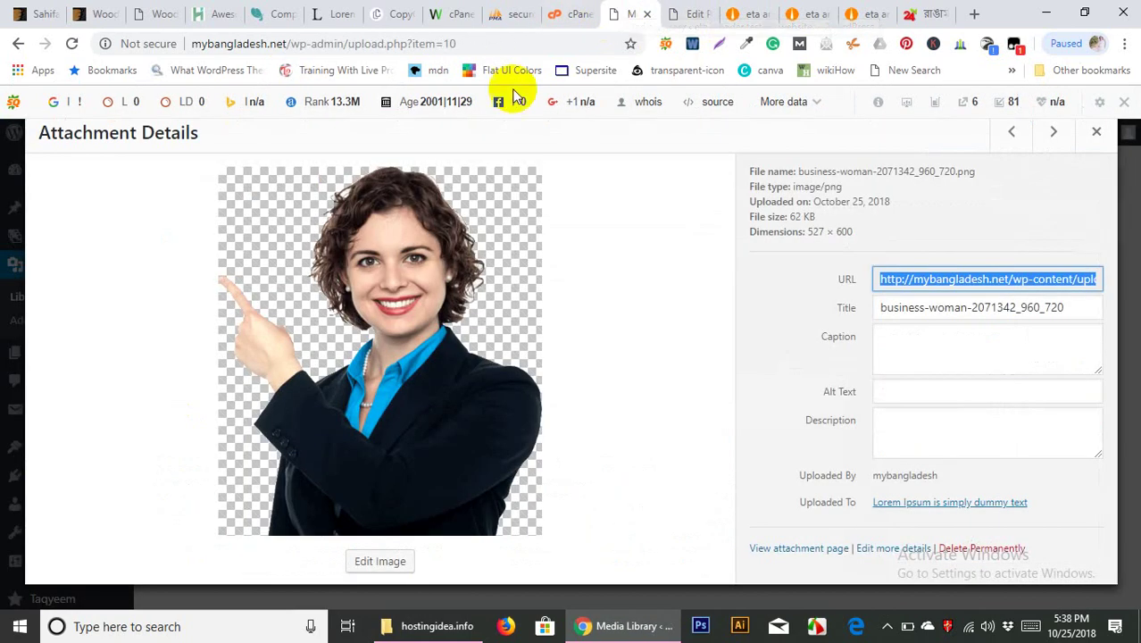
# Close the attachment details, set the landing page as the site's static homepage in the Reading settings, and save the changes
pyautogui.click(1095, 132)
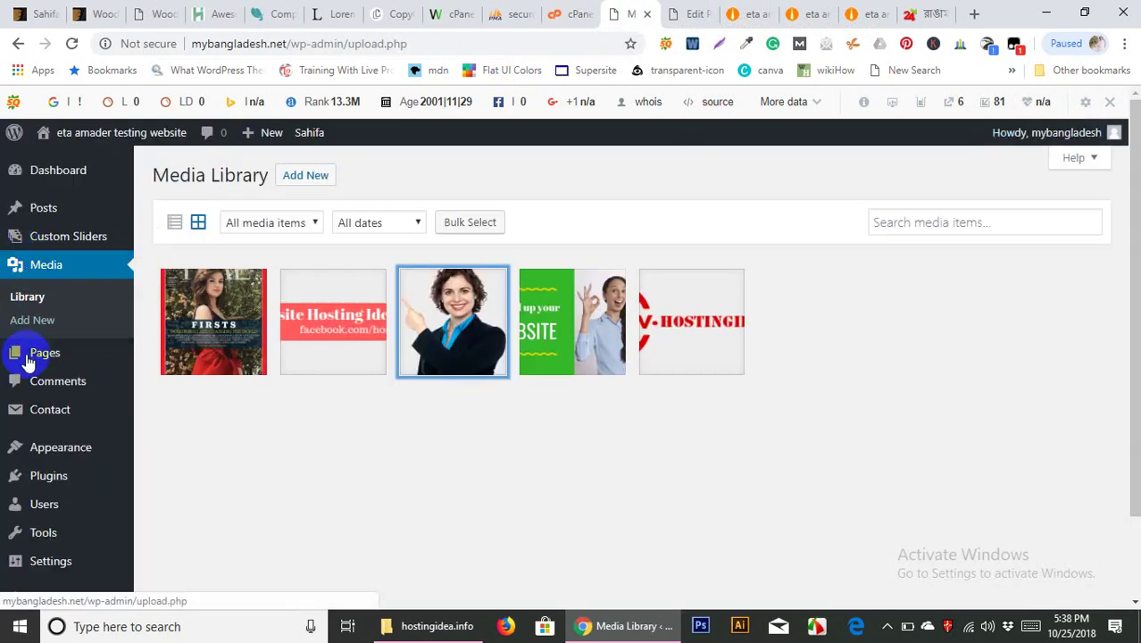
pyautogui.scroll(-2, 42, 476)
pyautogui.moveTo(61, 472)
pyautogui.click(183, 404)
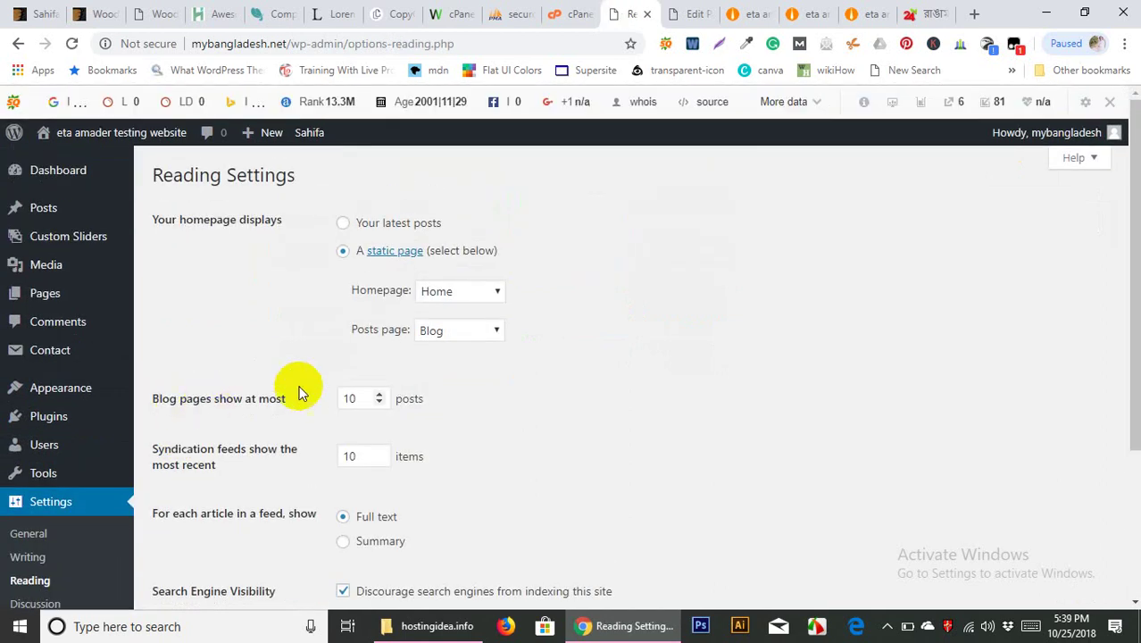
pyautogui.click(474, 293)
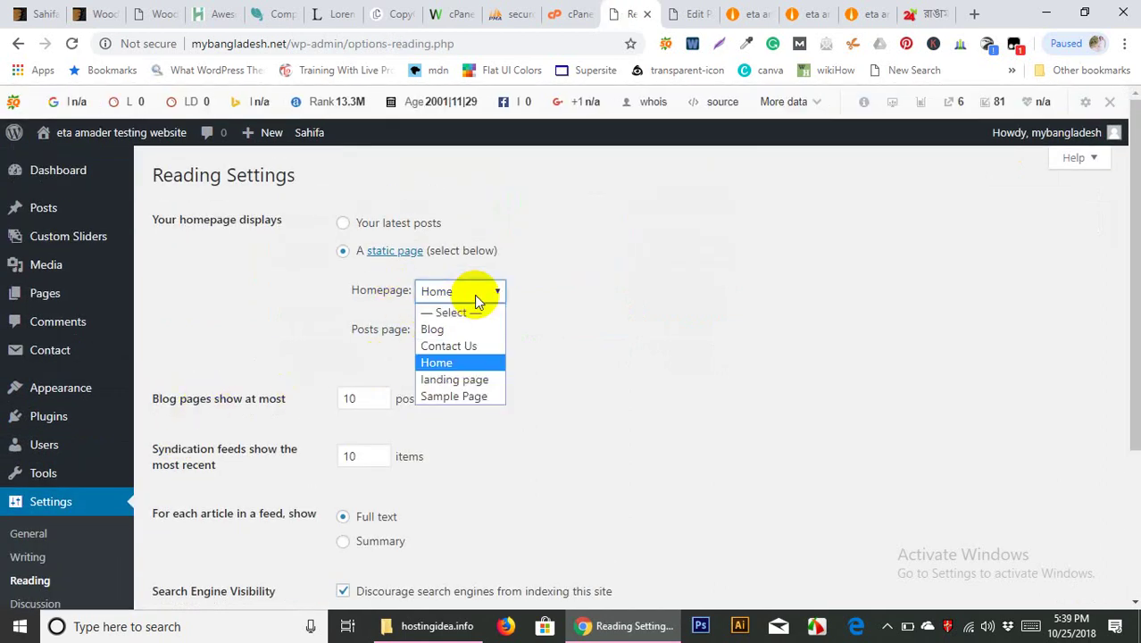
pyautogui.click(473, 379)
pyautogui.scroll(-2, 535, 403)
pyautogui.click(188, 454)
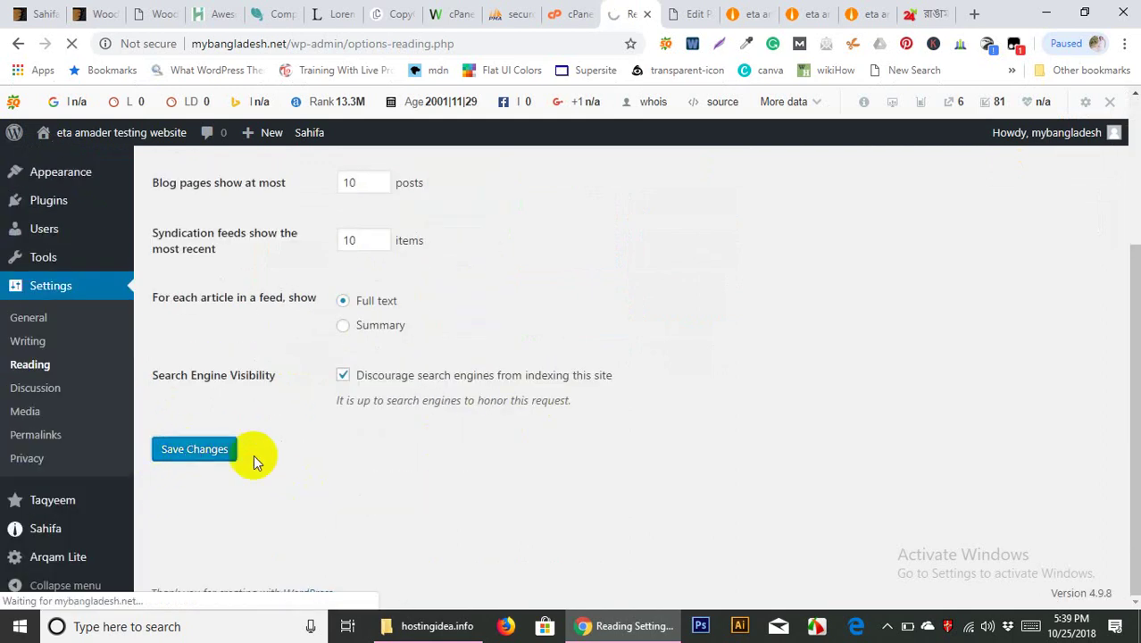
# Open a new browser tab for a web search
pyautogui.click(975, 13)
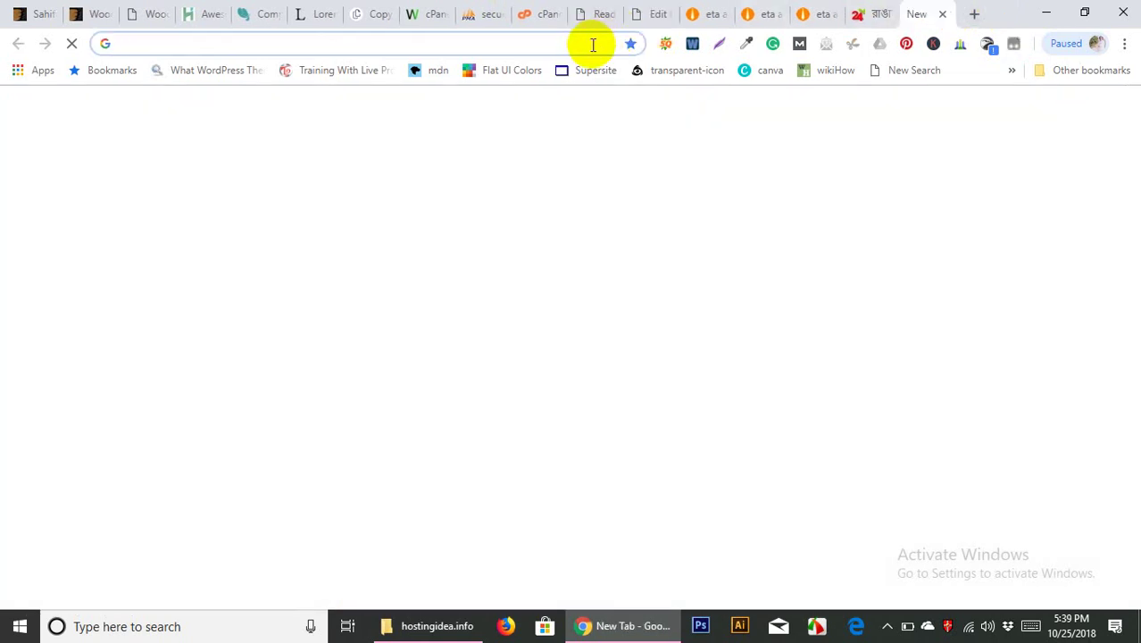
pyautogui.write('p')
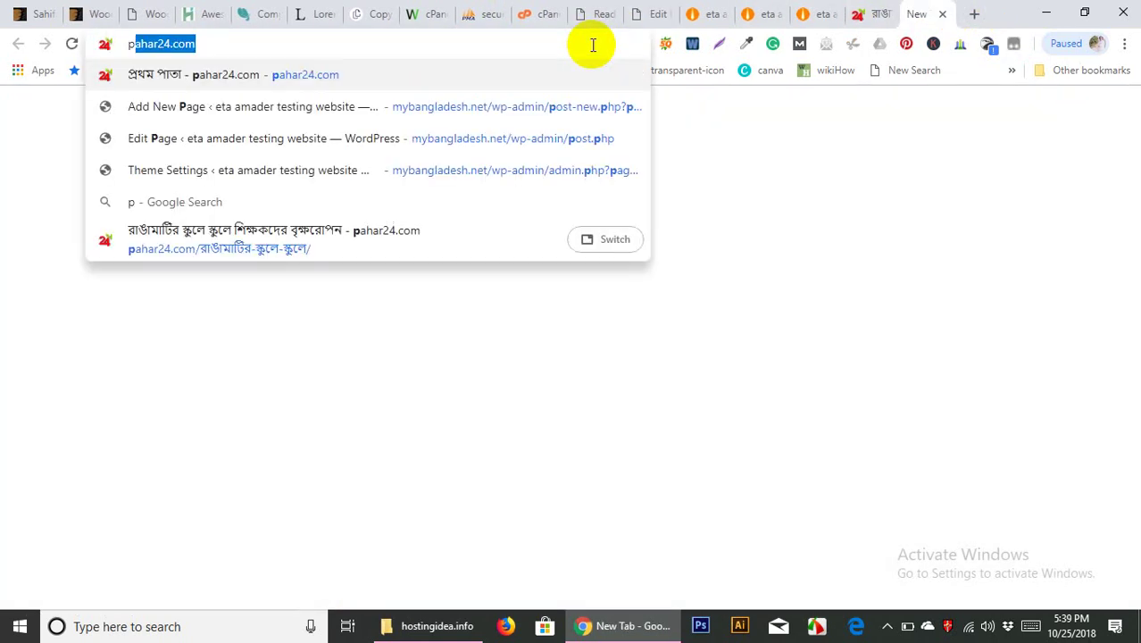
pyautogui.write('op')
pyautogui.press('BackSpace')
pyautogui.press('BackSpace')
pyautogui.press('BackSpace')
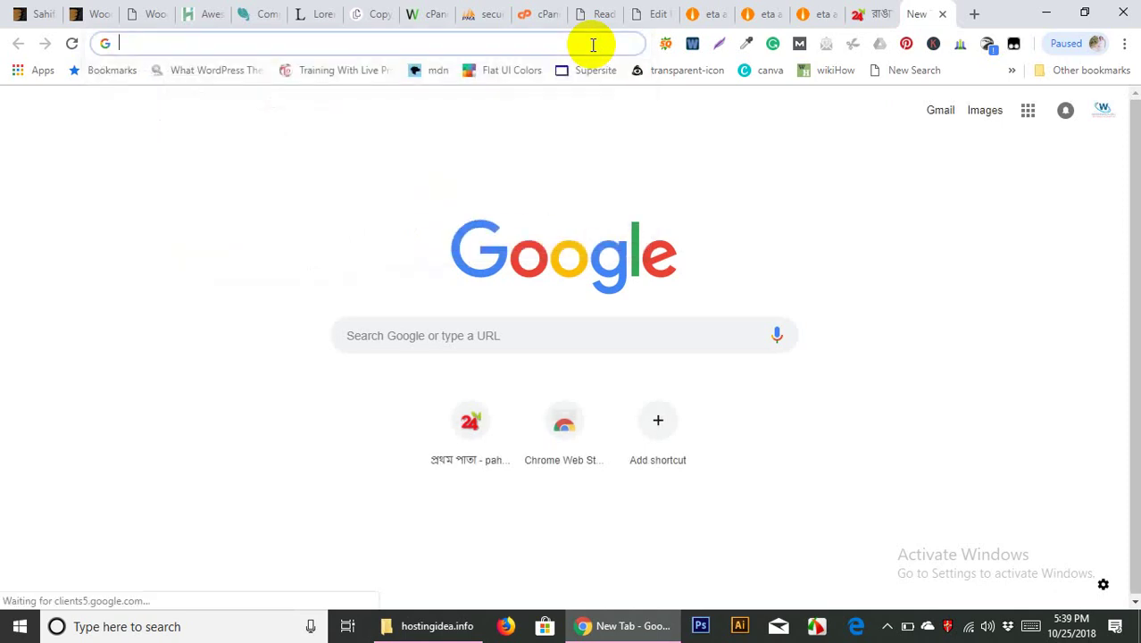
pyautogui.write('popup')
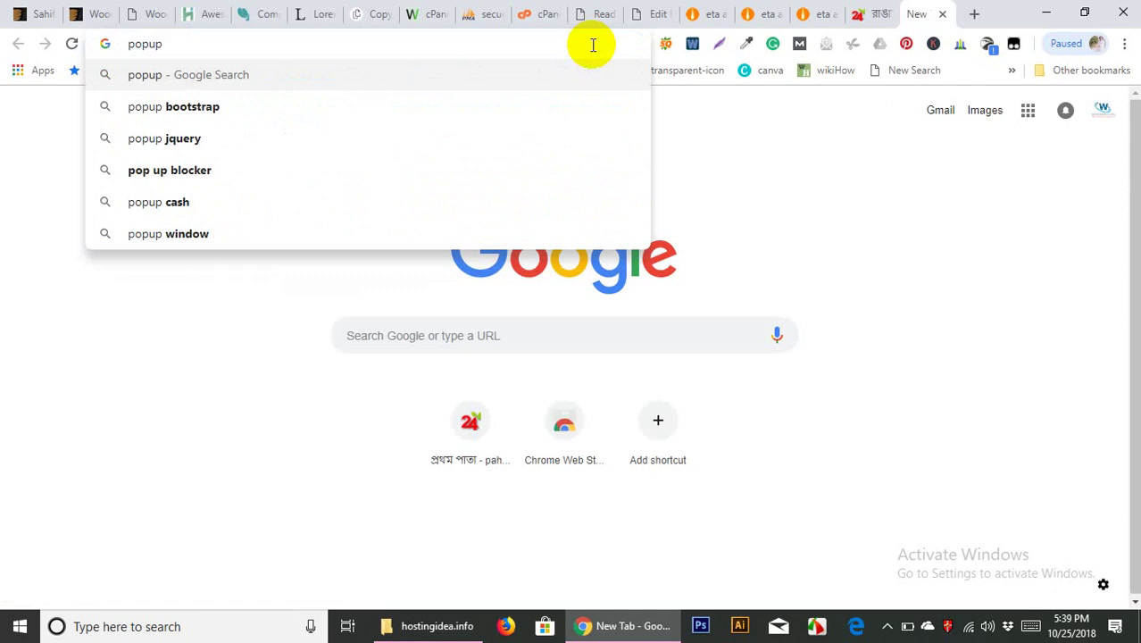
pyautogui.press('BackSpace')
pyautogui.press('BackSpace')
pyautogui.press('BackSpace')
pyautogui.press('BackSpace')
pyautogui.press('BackSpace')
pyautogui.press('BackSpace')
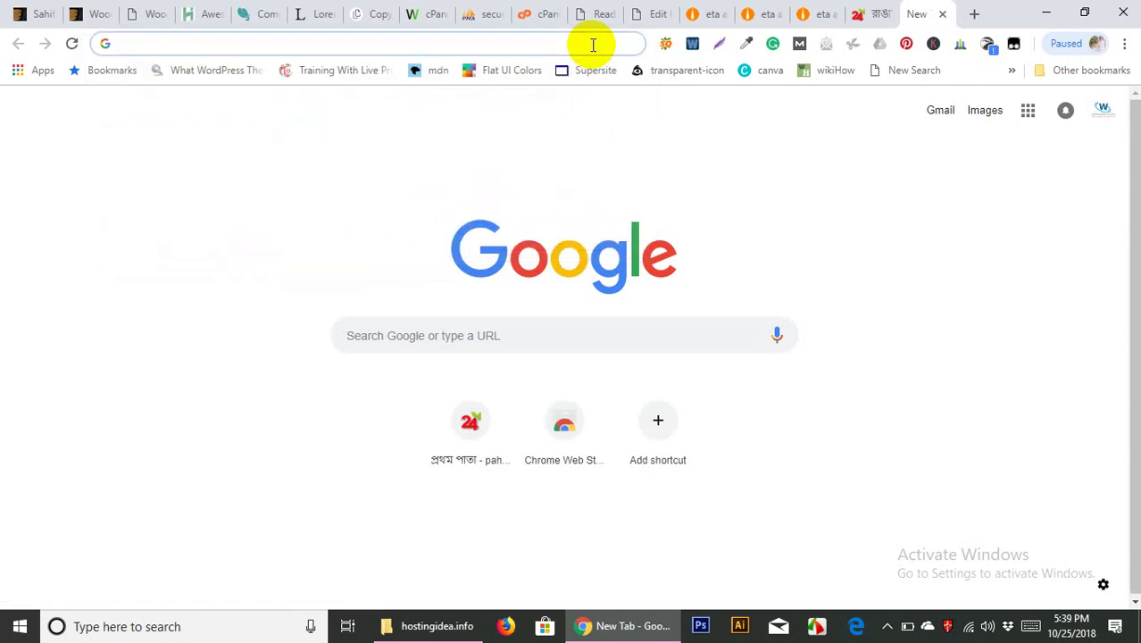
# Search Google for "wordpress popup plugin" and open the Popup Builder result from WordPress.org in a new tab
pyautogui.write('wordpr')
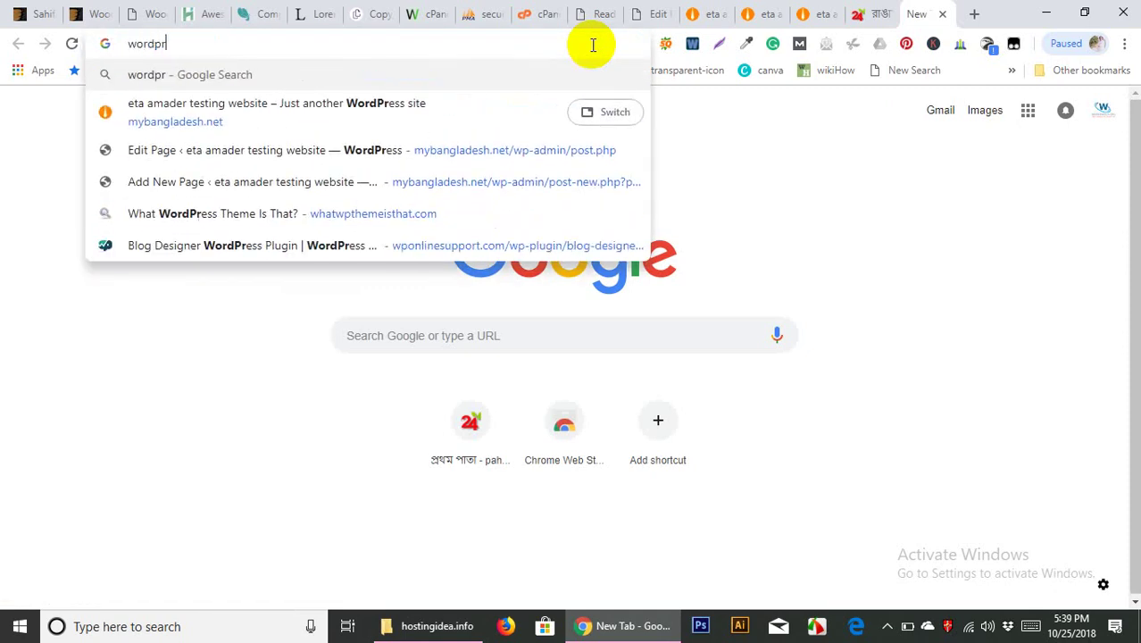
pyautogui.write('ess p')
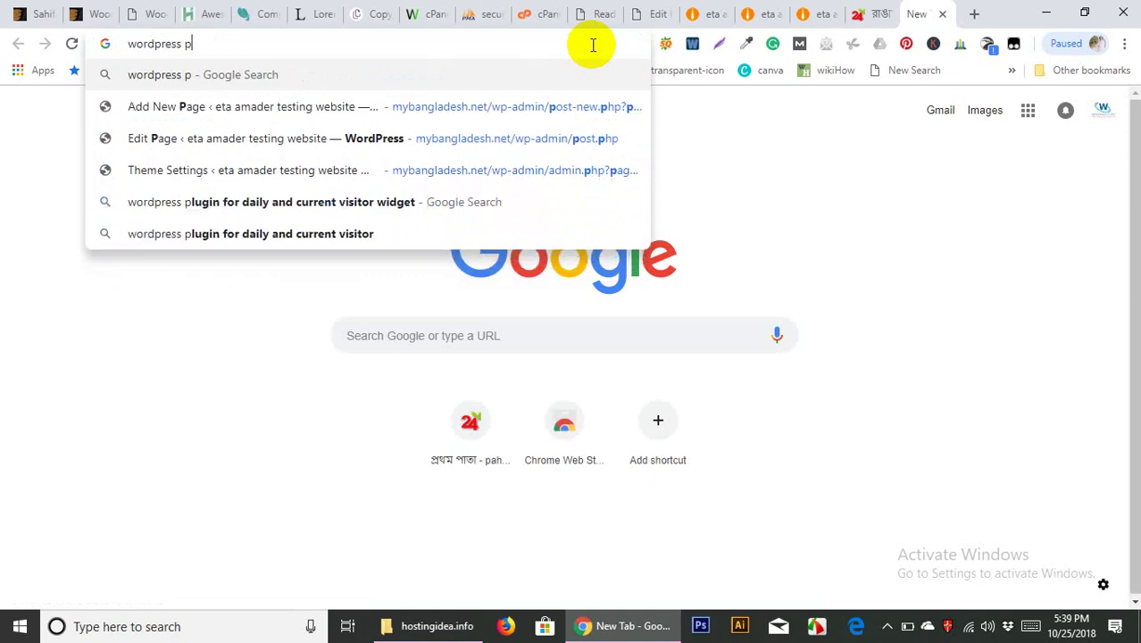
pyautogui.write('opup')
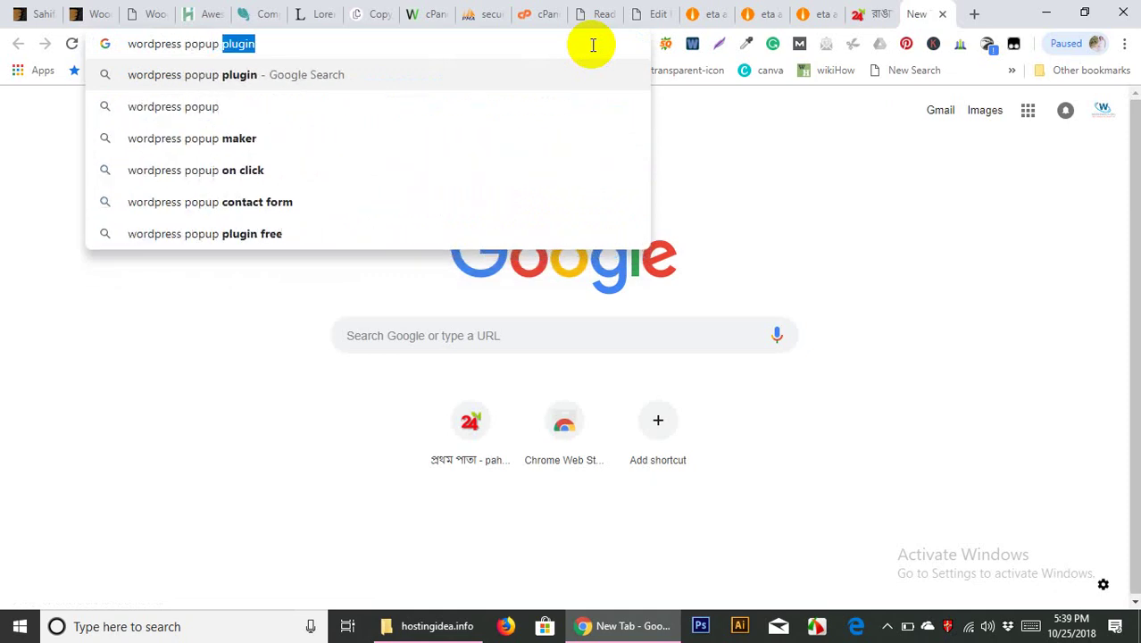
pyautogui.press('Return')
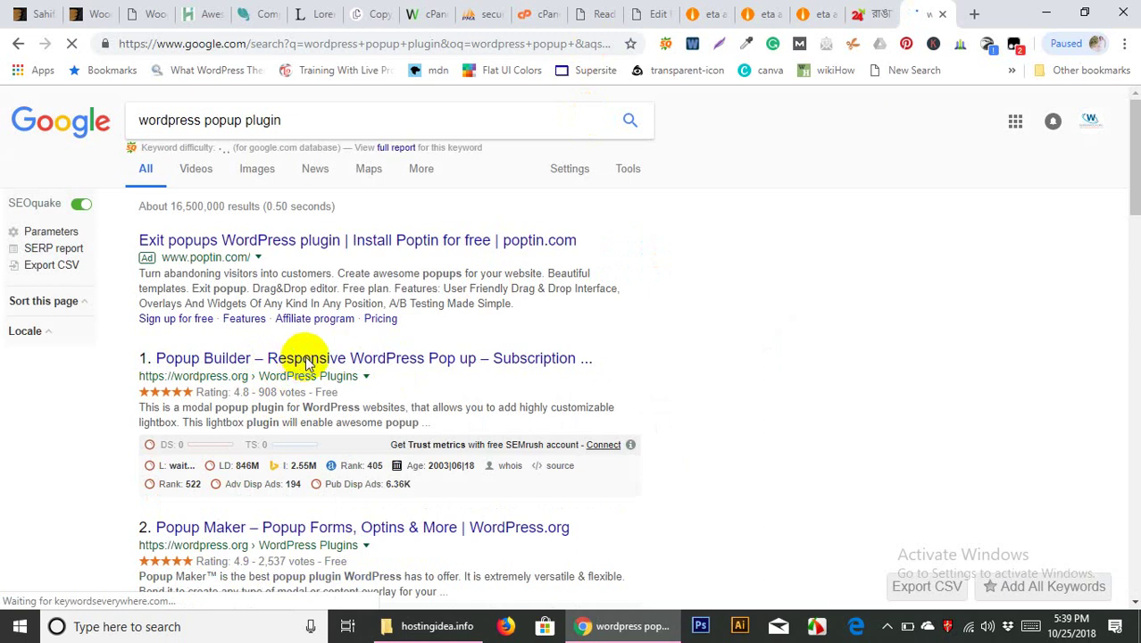
pyautogui.rightClick(309, 361)
pyautogui.click(344, 371)
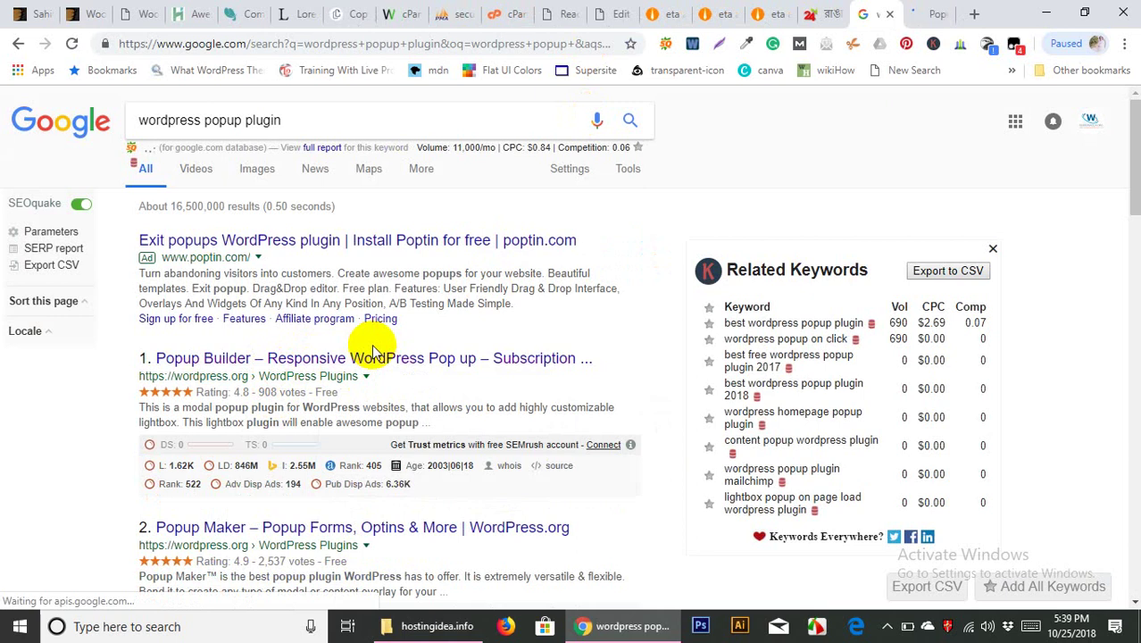
pyautogui.click(924, 16)
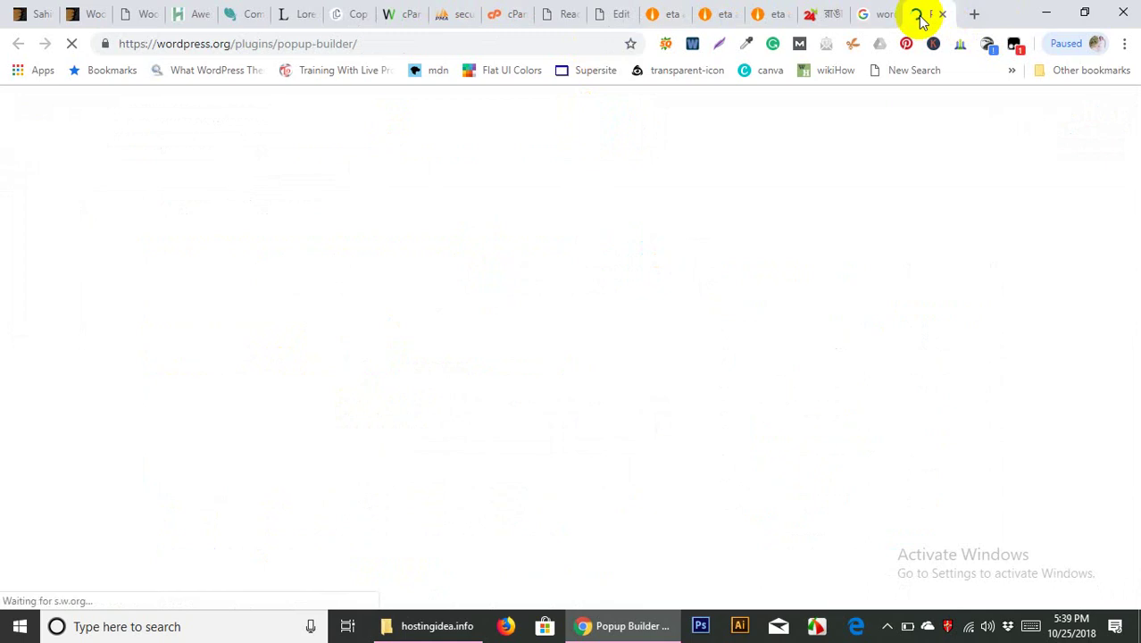